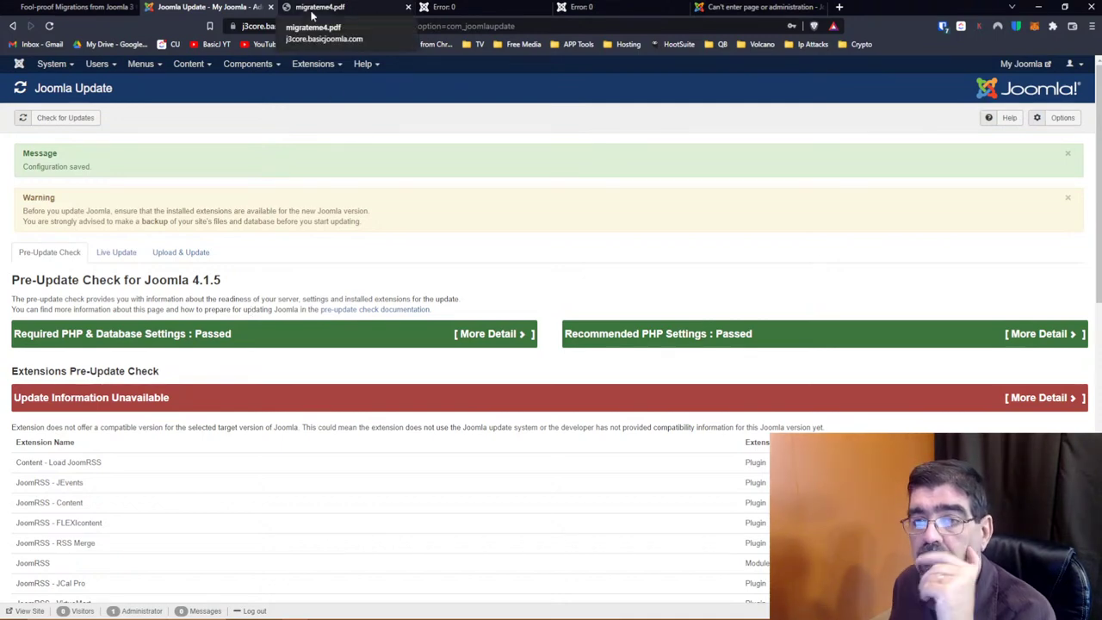
Read the post-migration steps 3.3 to 3.5 in the migrateme4.pdf user guide
left_click(315, 8)
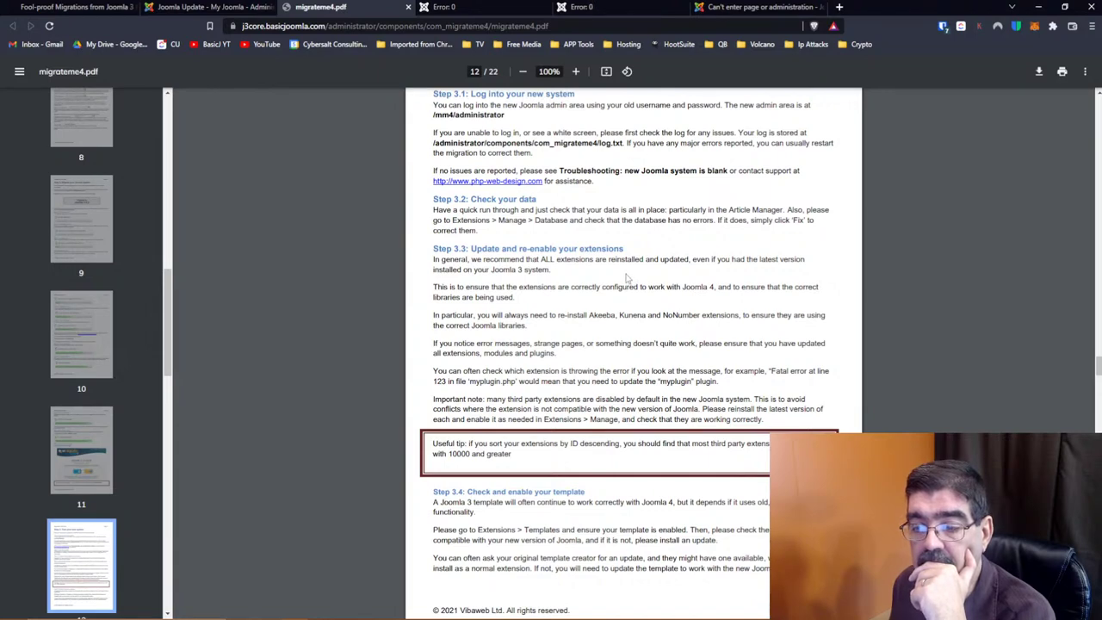
scroll(627, 277, "down", 3)
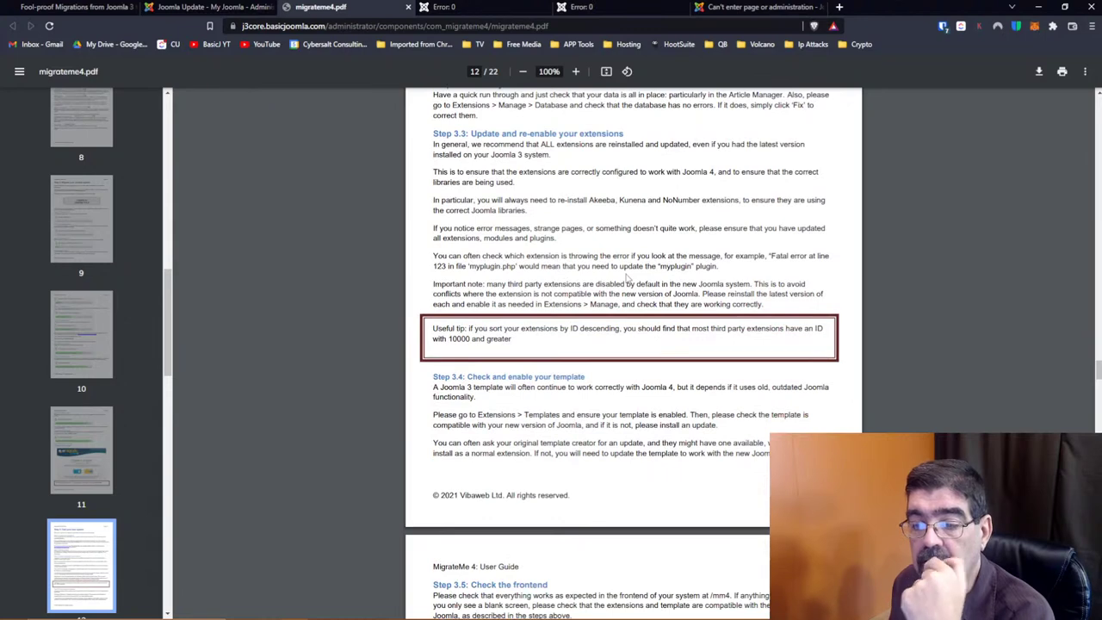
scroll(627, 277, "down", 3)
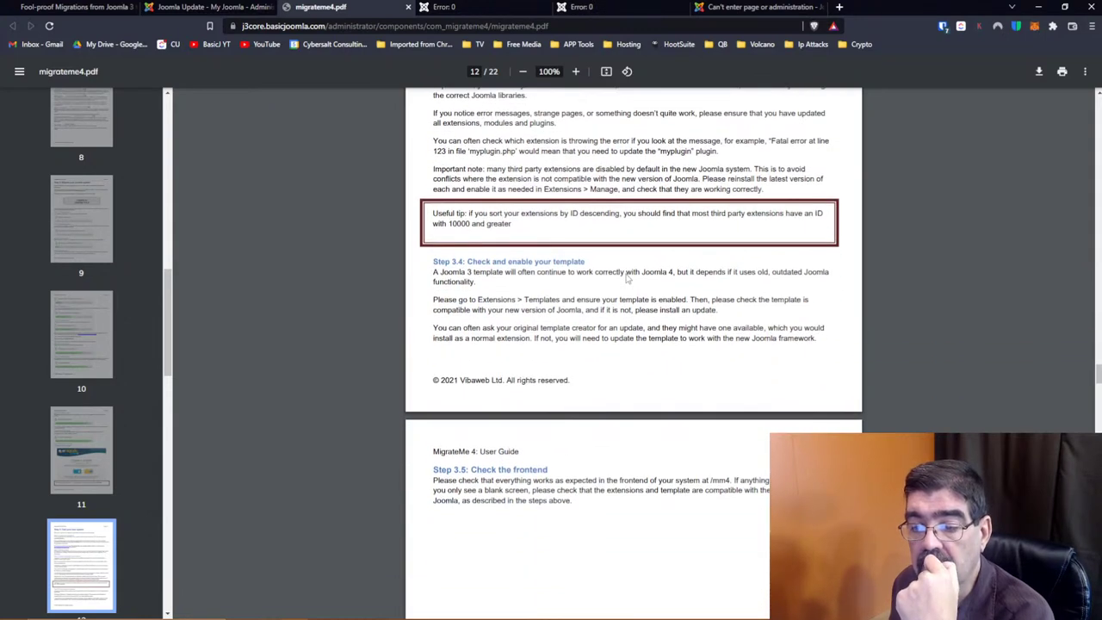
left_click(184, 10)
left_click(342, 8)
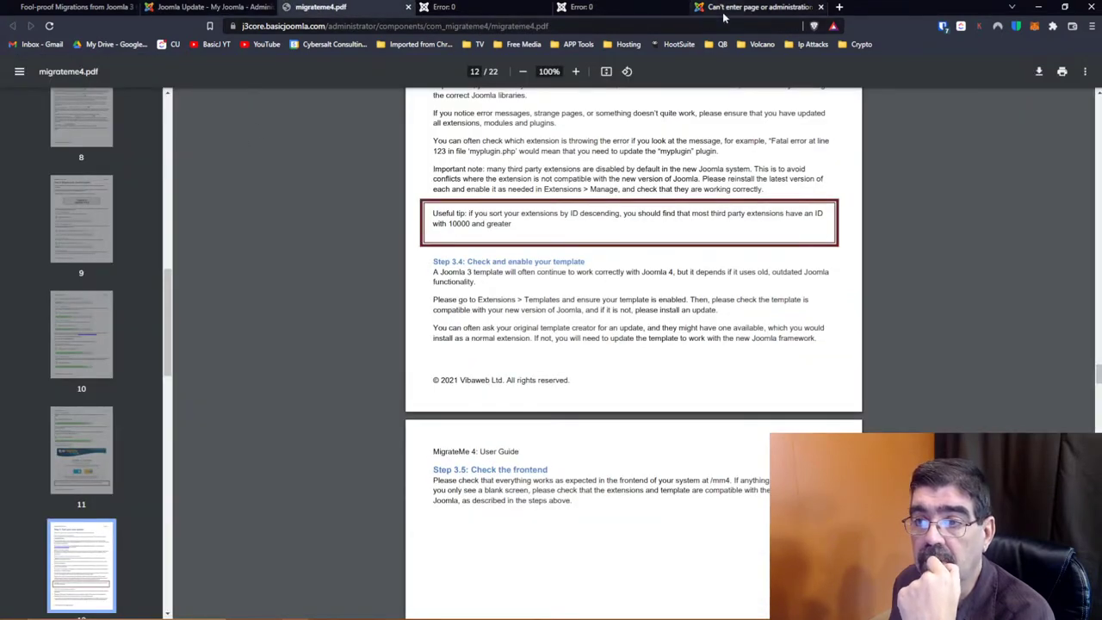
Open the MigrateMe 4 component in the Joomla 3 administrator and start the upgrade to Joomla 4.1.3
left_click(184, 11)
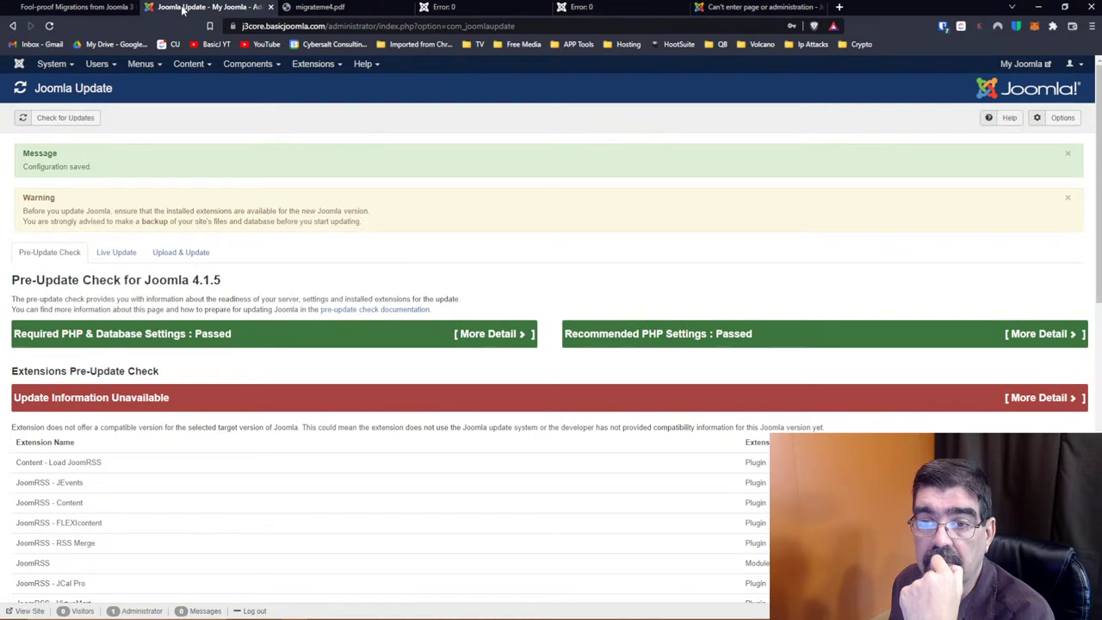
left_click(247, 64)
left_click(251, 152)
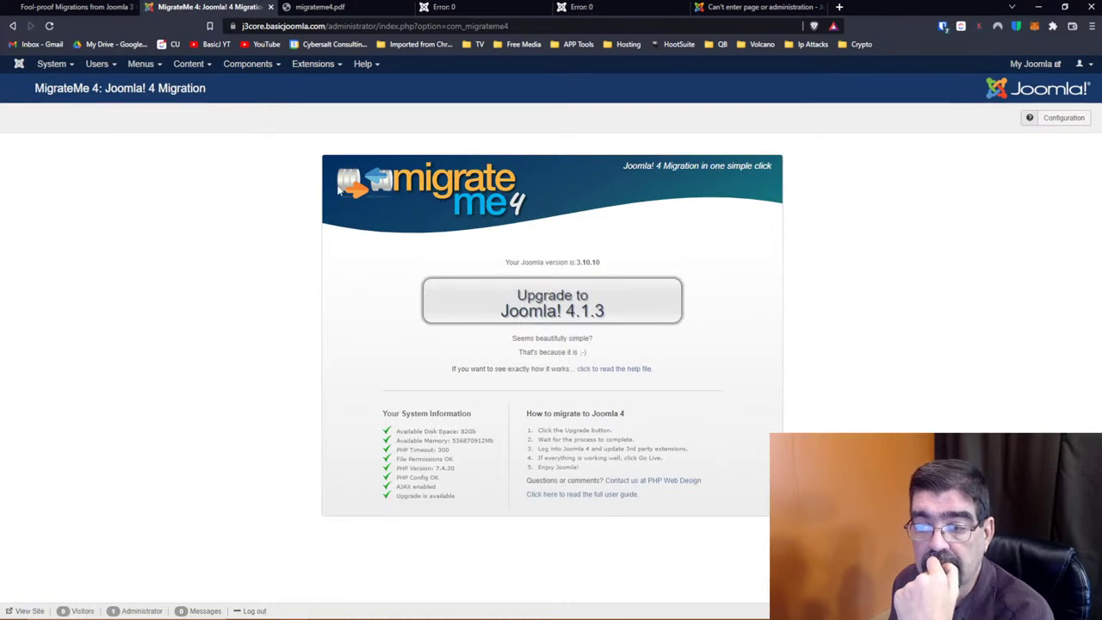
left_click(558, 314)
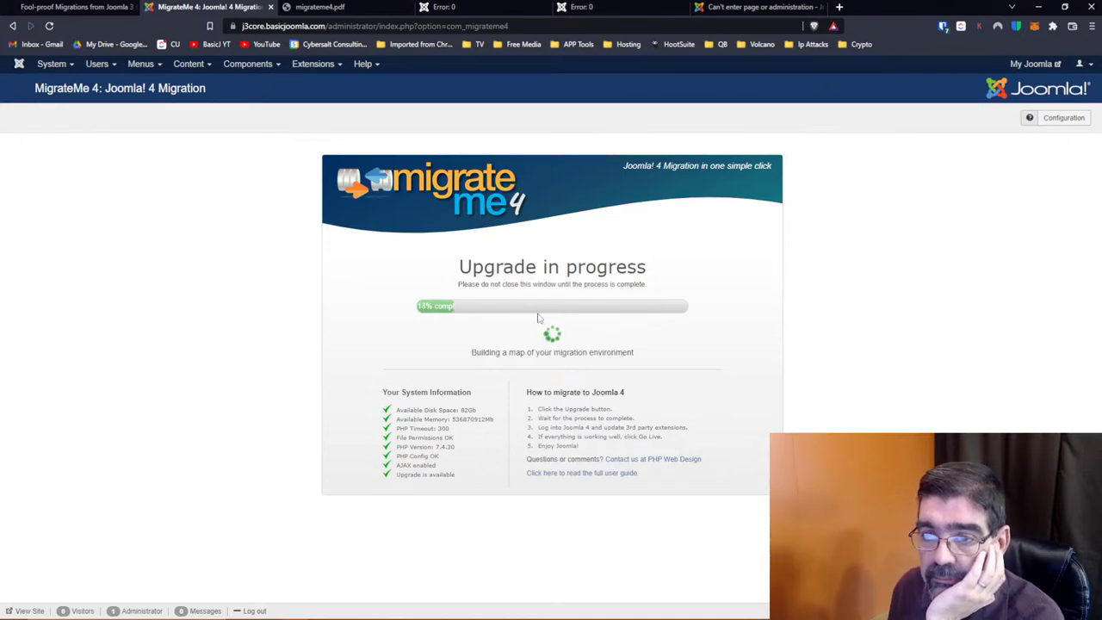
Switch to cPanel File Manager, refresh it and open the mm4 folder inside j3core.basicjoomla.com
key("alt+Tab")
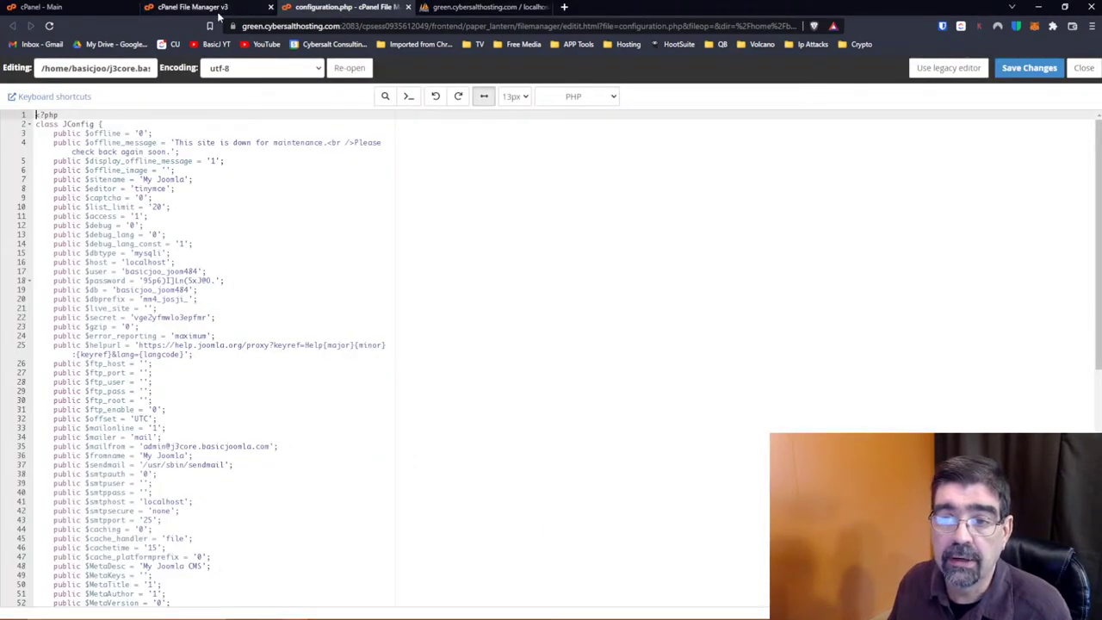
left_click(221, 9)
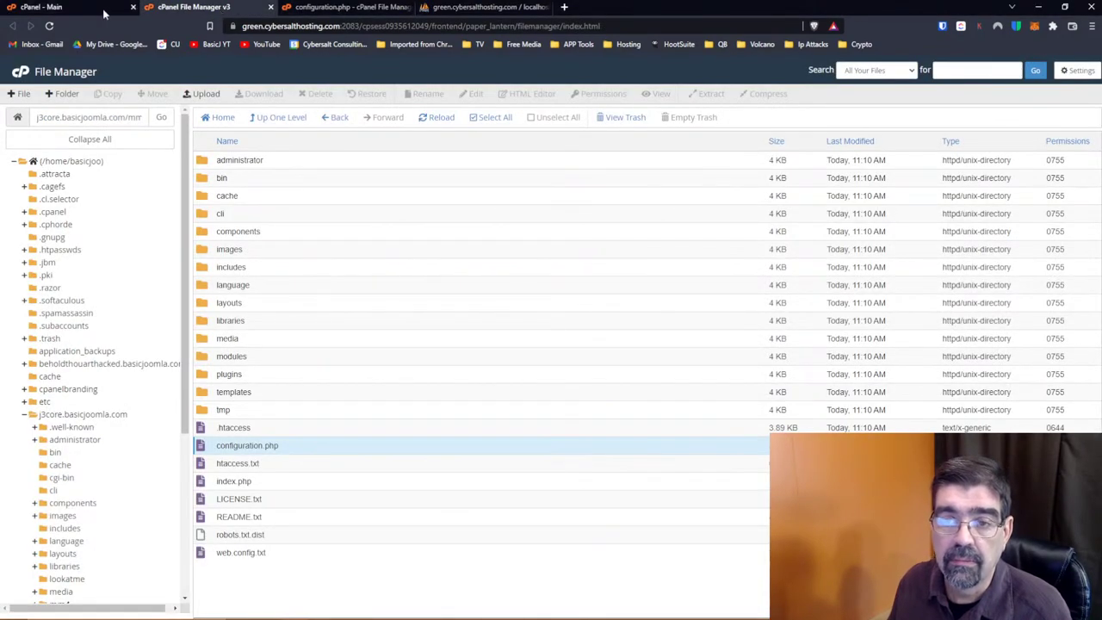
left_click(50, 27)
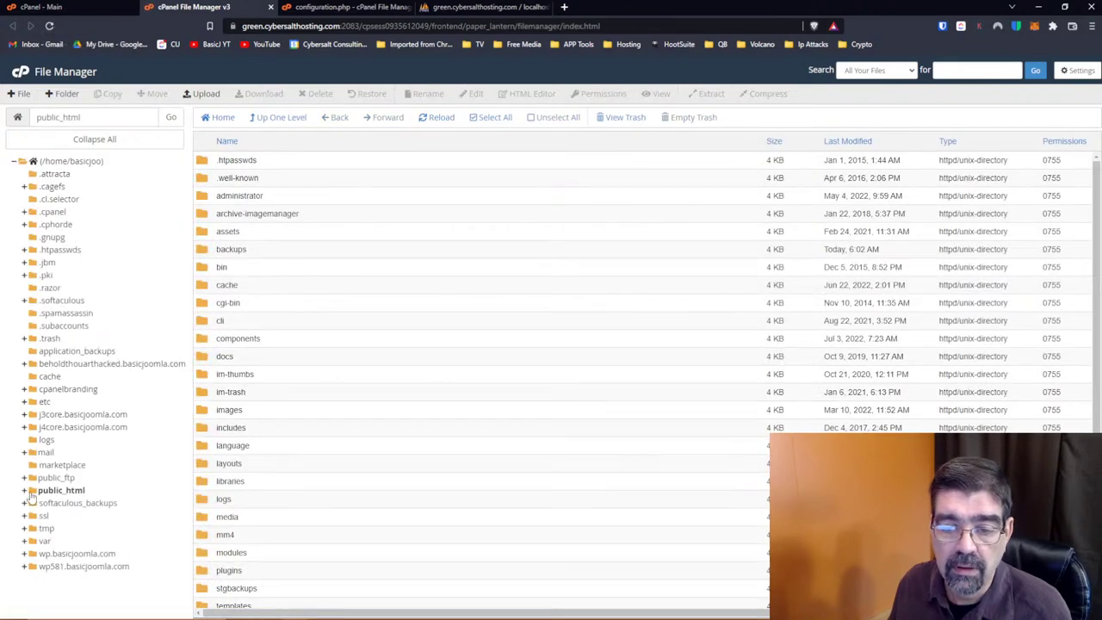
left_click(77, 414)
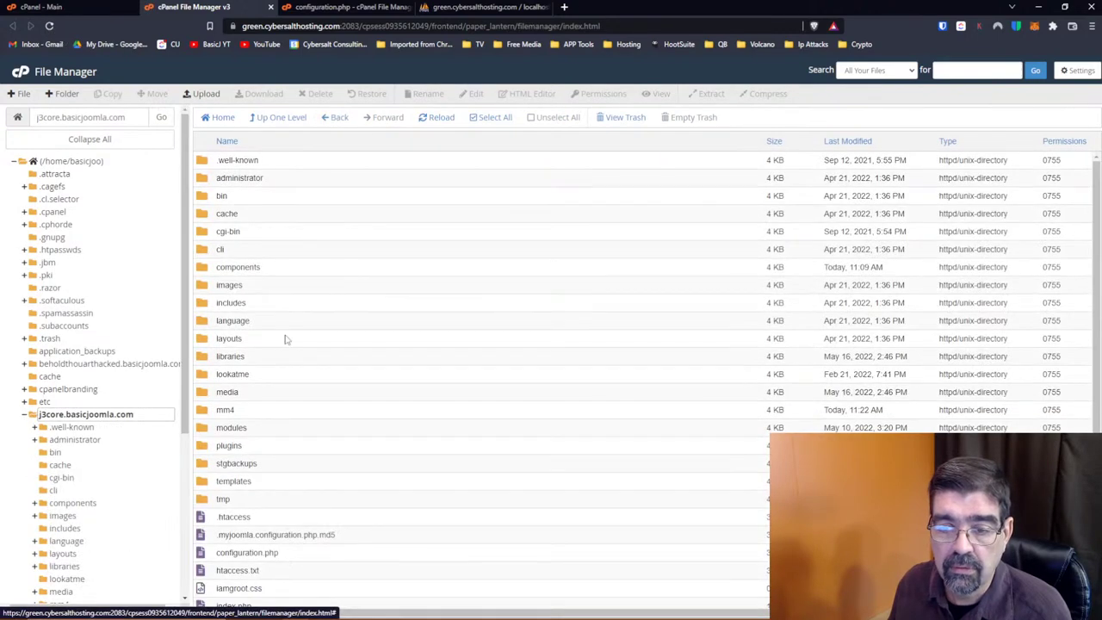
double_click(204, 410)
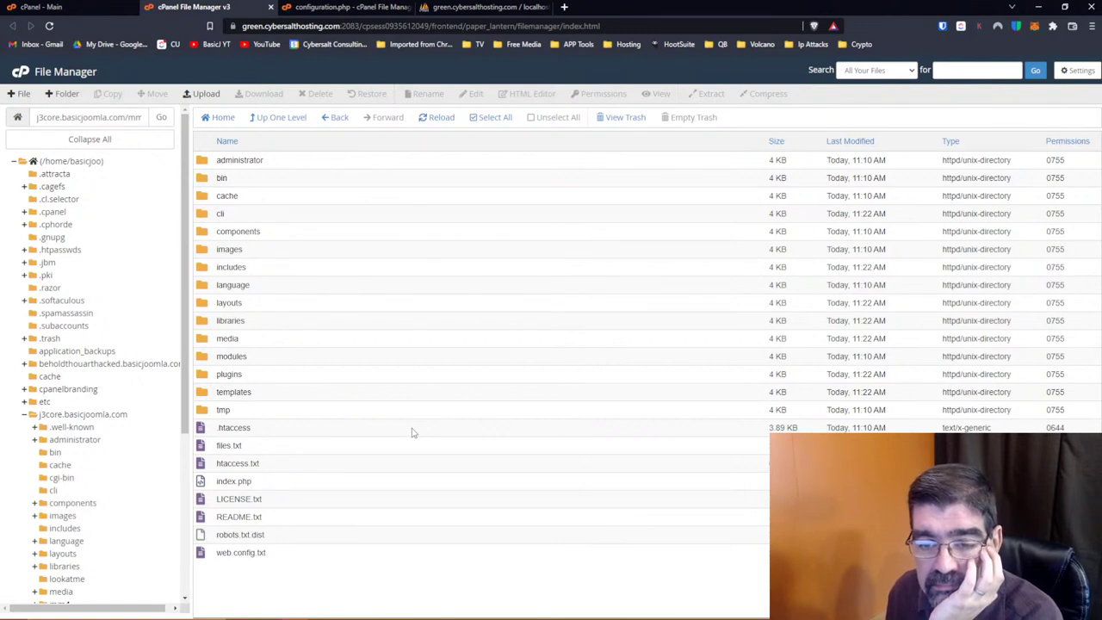
Check the mm4 folder path and repeatedly reload its file listing to monitor the migration
double_click(136, 117)
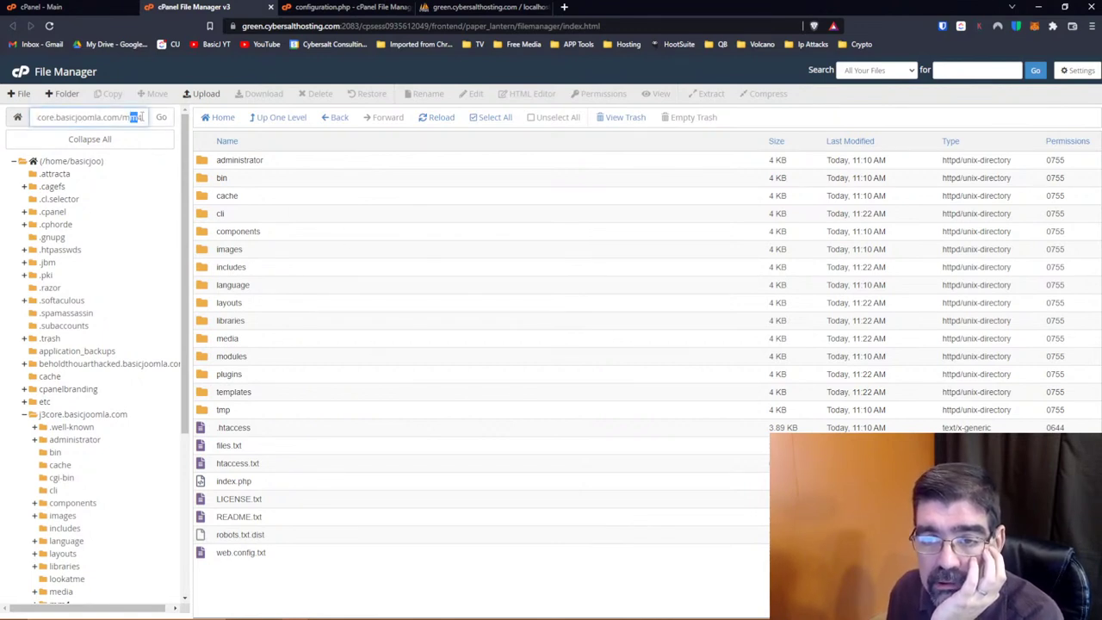
left_click(437, 118)
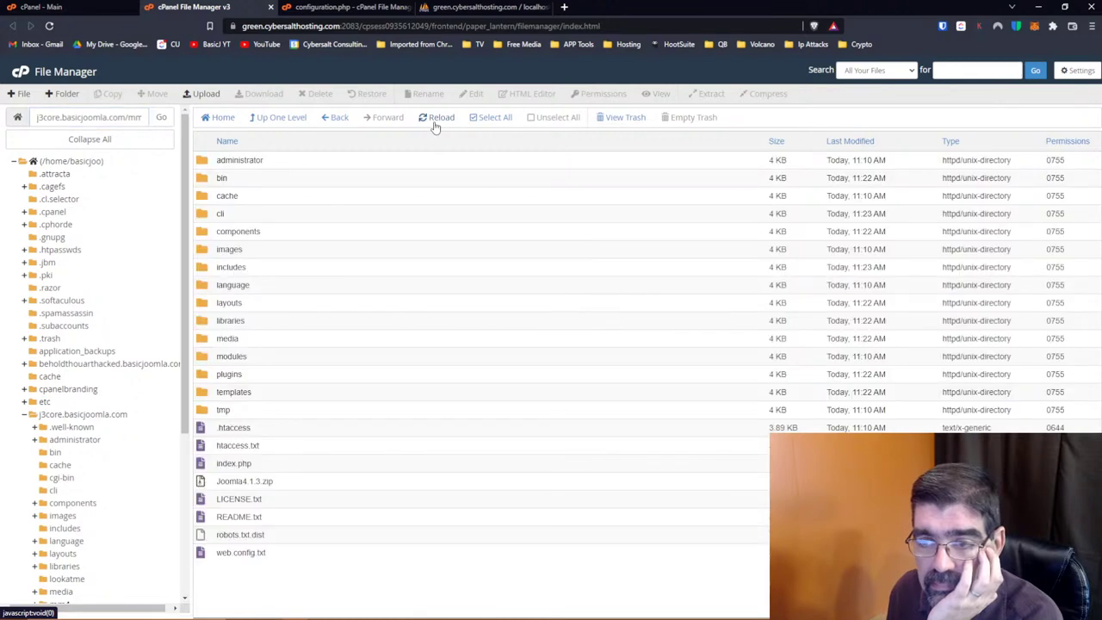
left_click(437, 118)
left_click(438, 118)
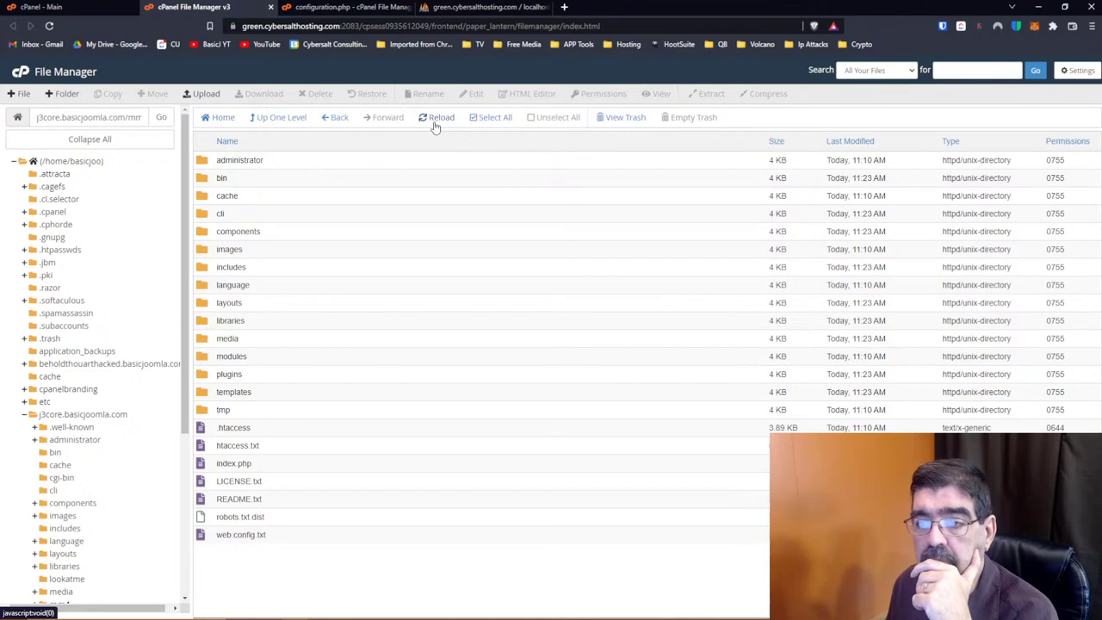
left_click(438, 118)
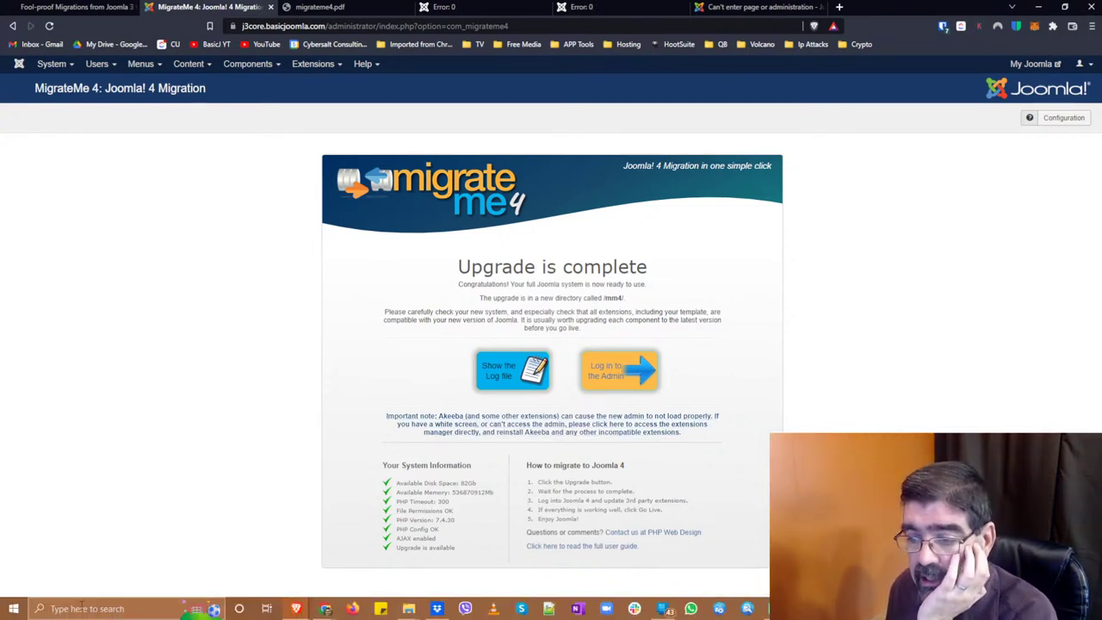
From the completed MigrateMe upgrade page, try to open the new site's extensions manager directly, then check its frontend and return
left_click(653, 432)
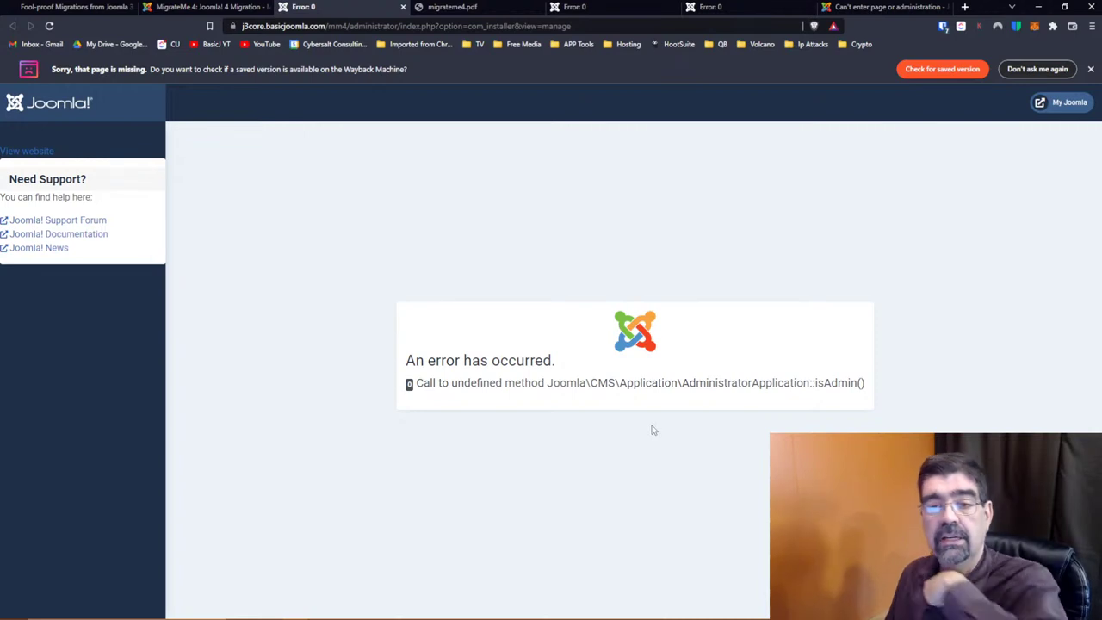
left_click(43, 155)
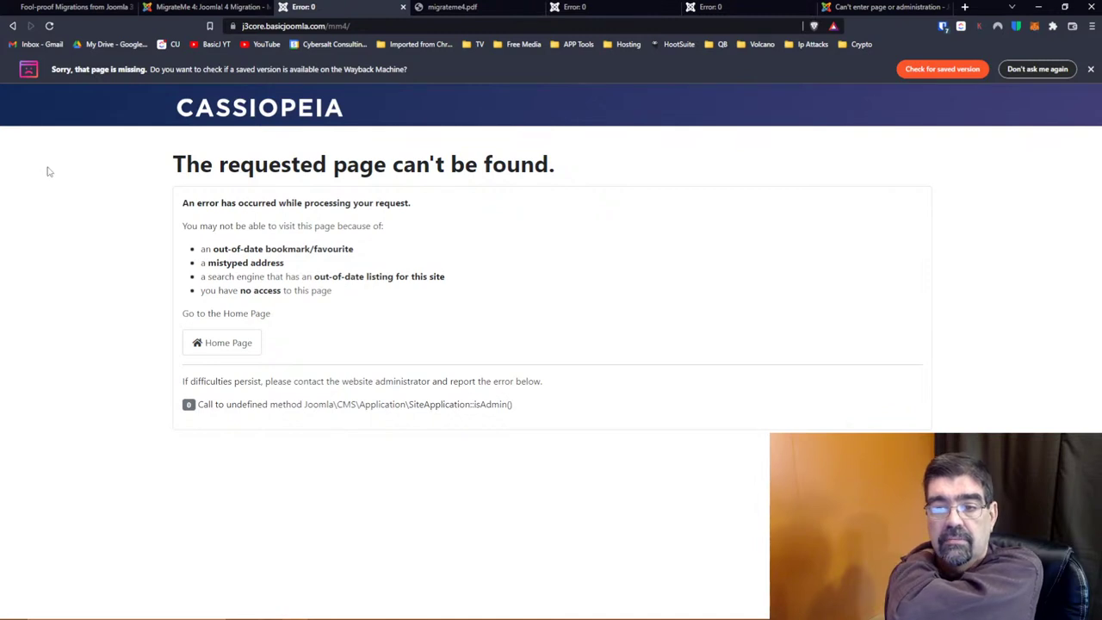
left_click(12, 26)
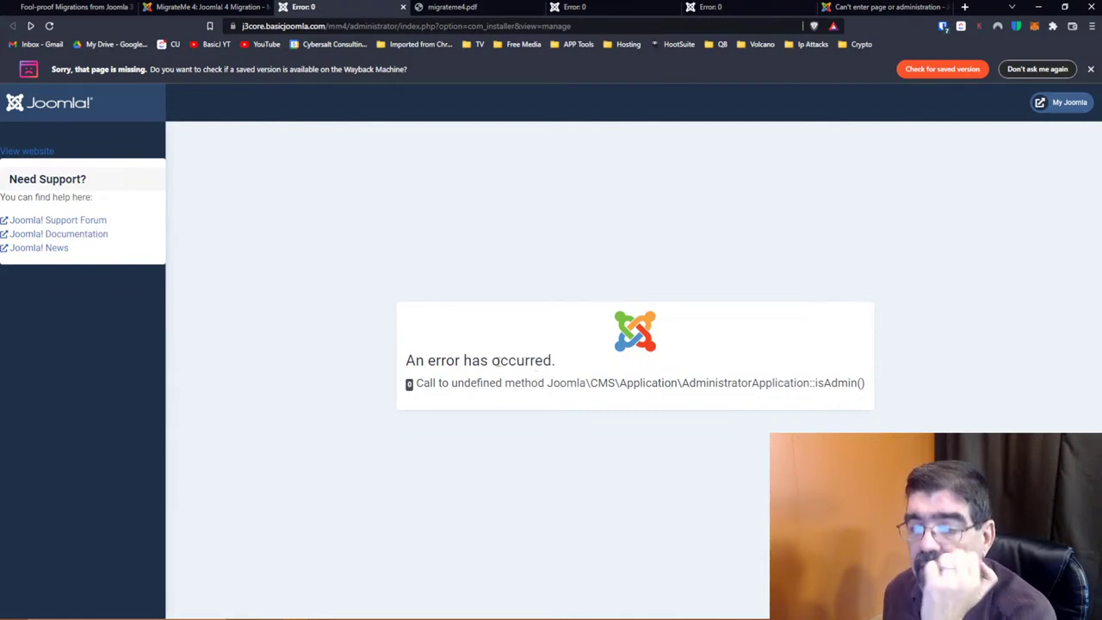
left_click(160, 11)
left_click(86, 8)
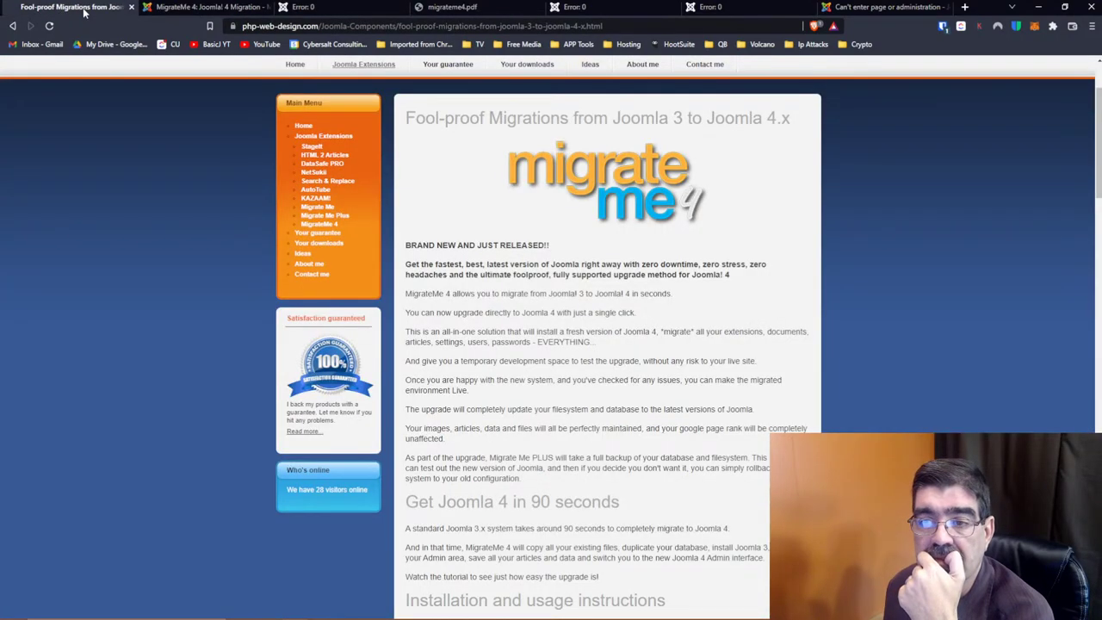
left_click(200, 8)
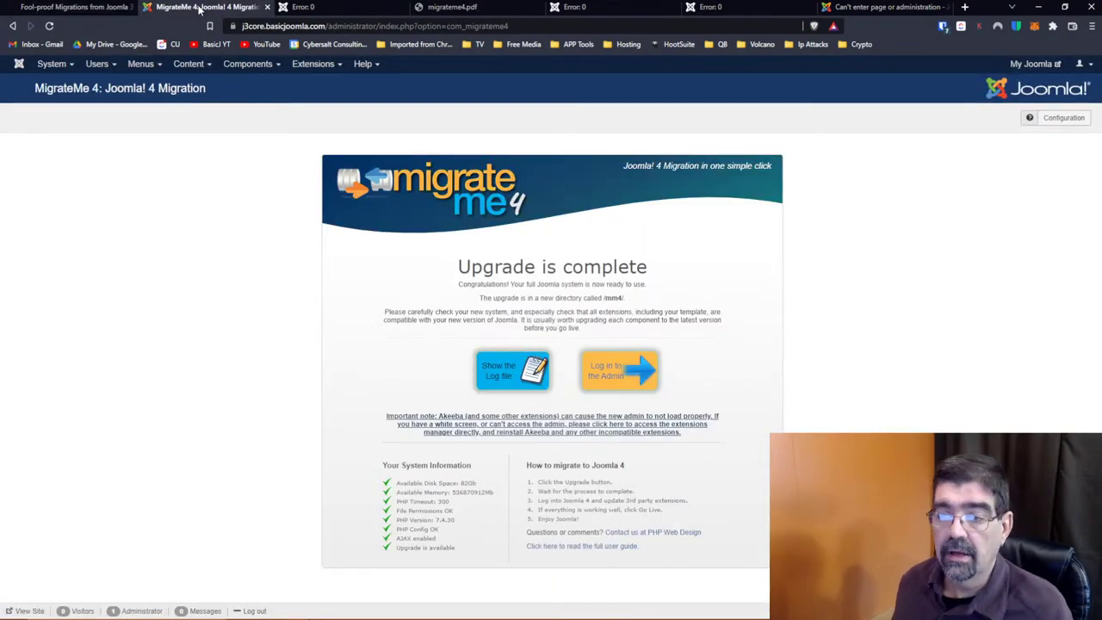
left_click(74, 8)
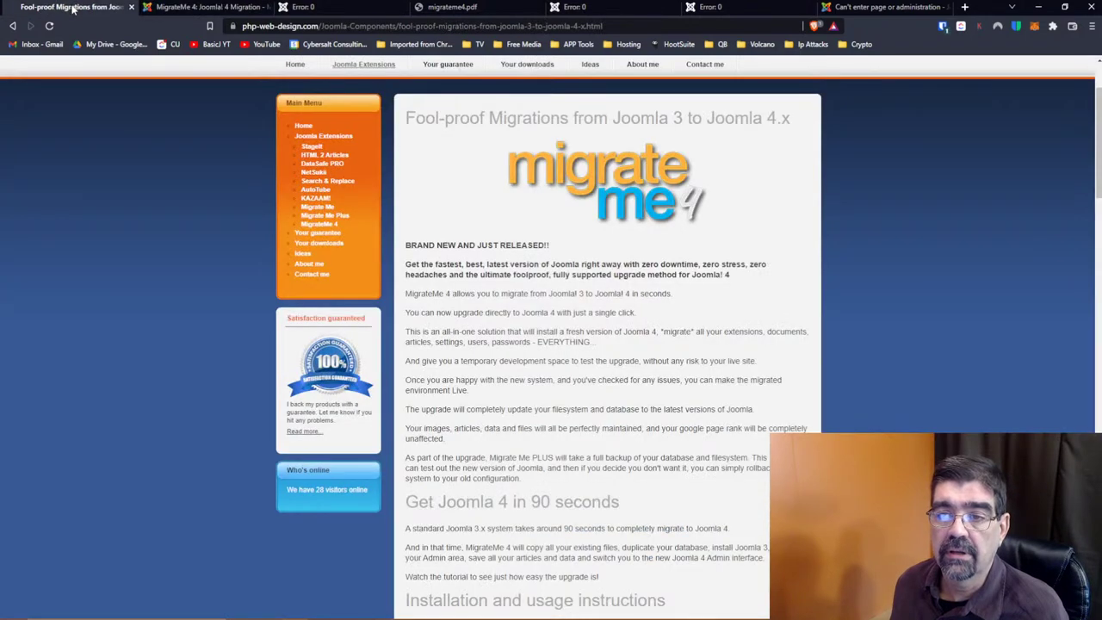
Open the installed extensions list in the original Joomla 3 site's administrator and filter it by "joom"
left_click(204, 9)
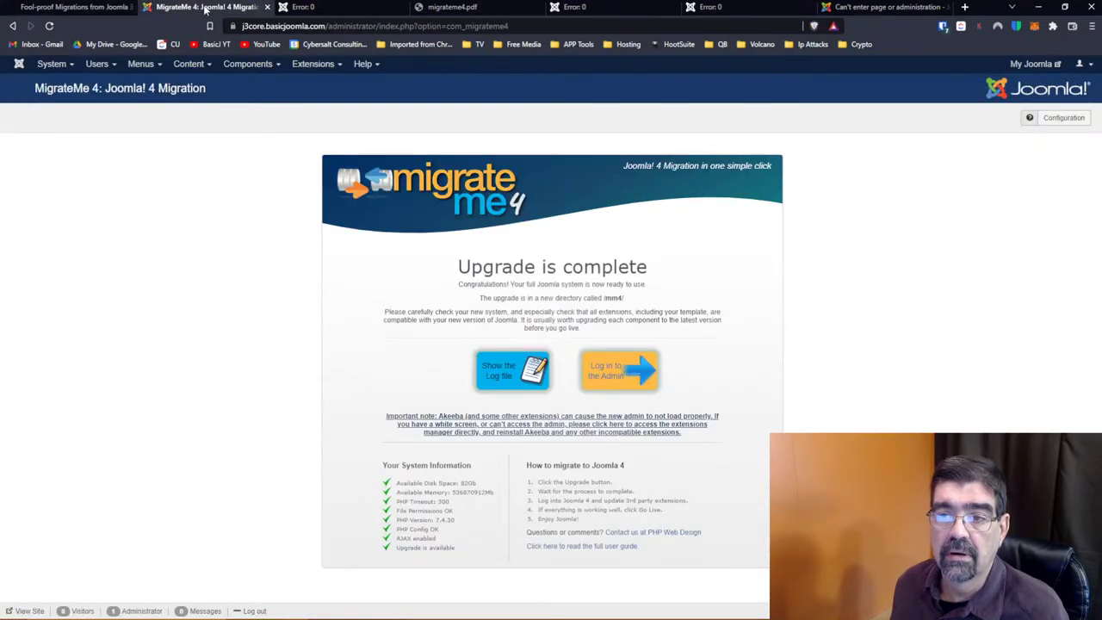
left_click(234, 66)
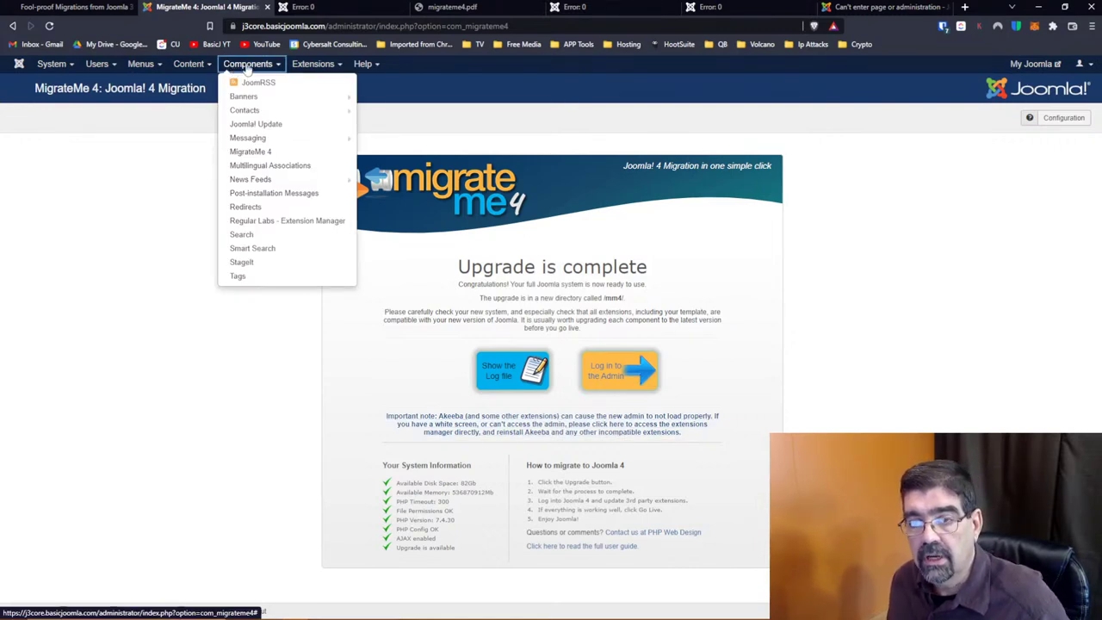
left_click(330, 67)
mouse_move(331, 88)
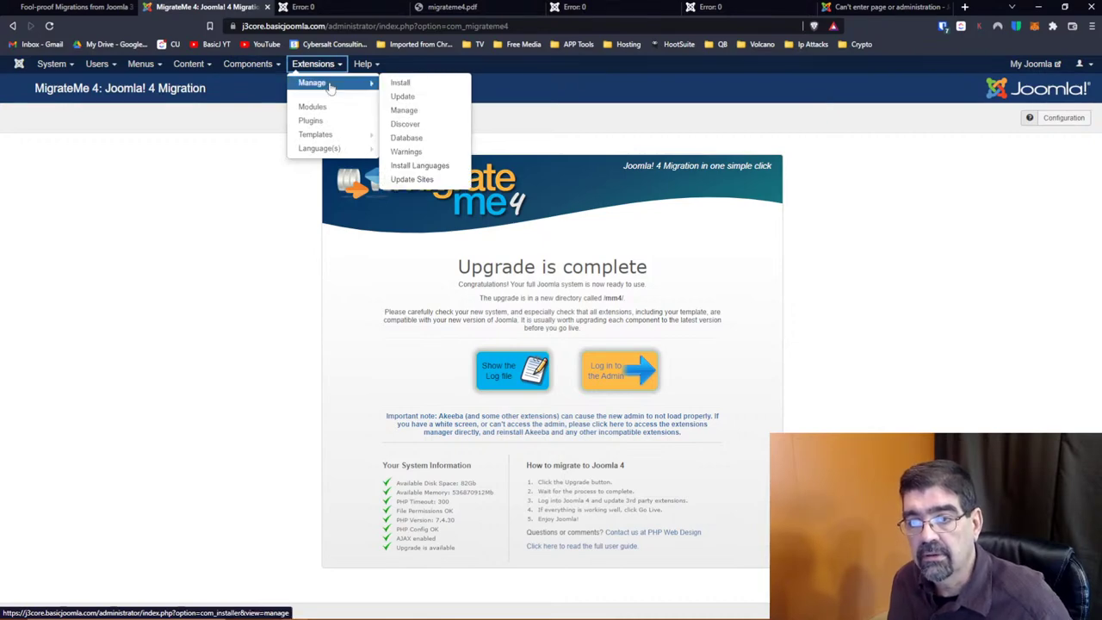
left_click(411, 111)
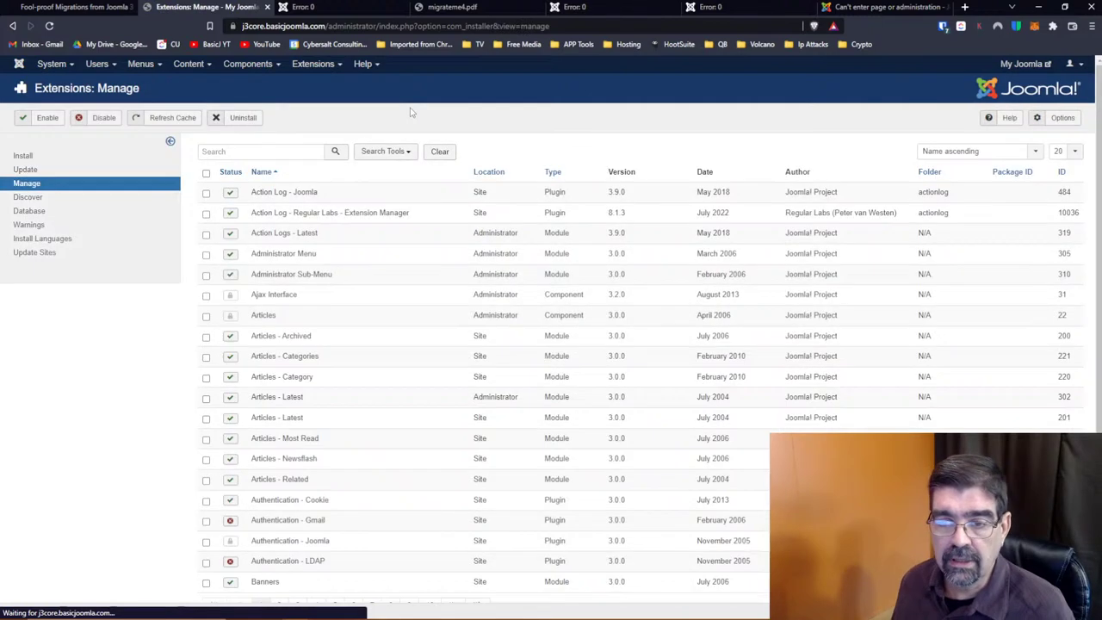
left_click(301, 152)
type("joom")
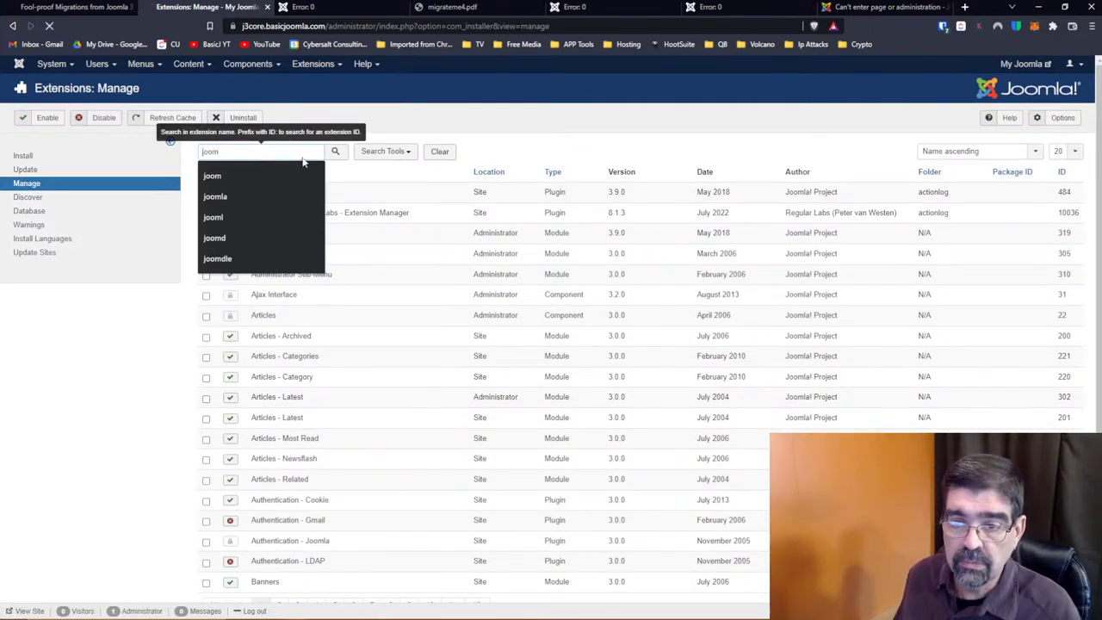
key("Return")
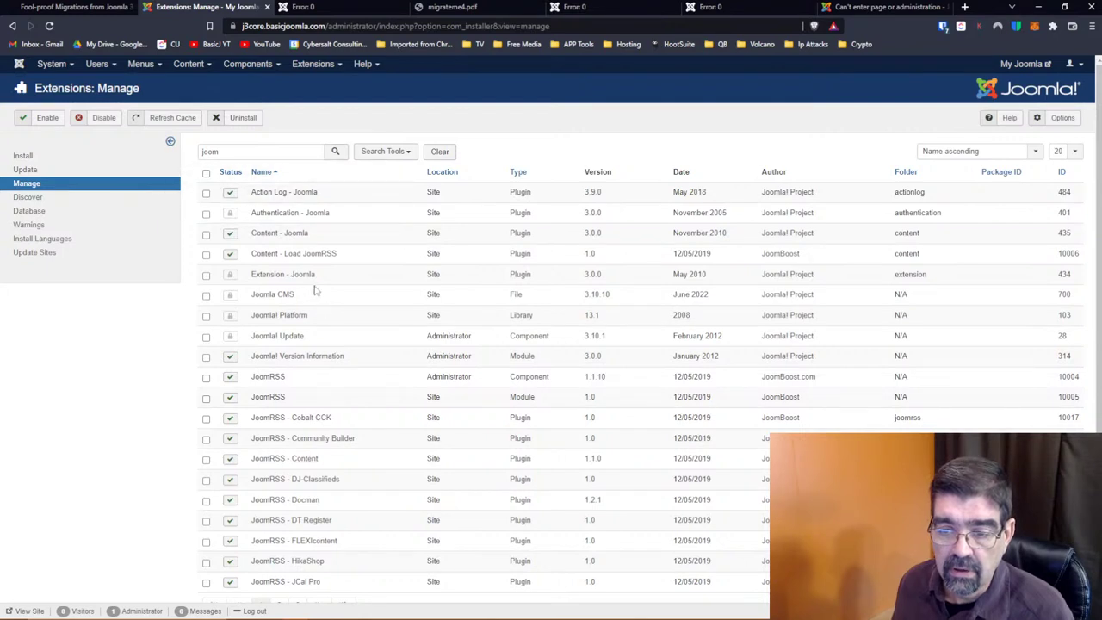
Uninstall the JoomRSS component, version 1.1.10, and confirm its permanent deletion
scroll(314, 291, "down", 1)
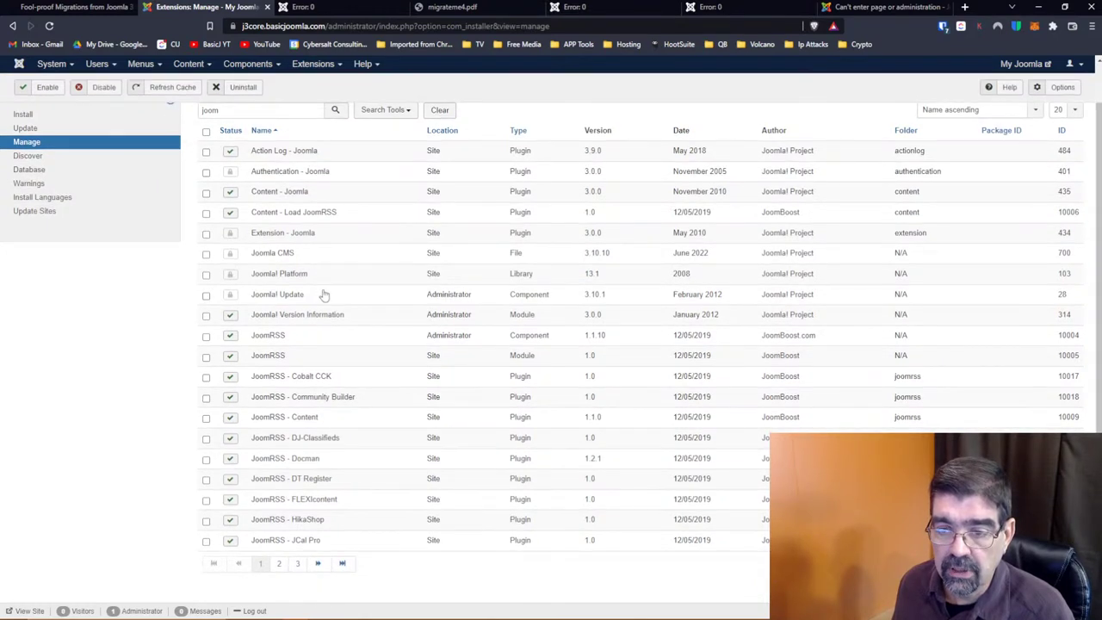
left_click(205, 336)
left_click(239, 90)
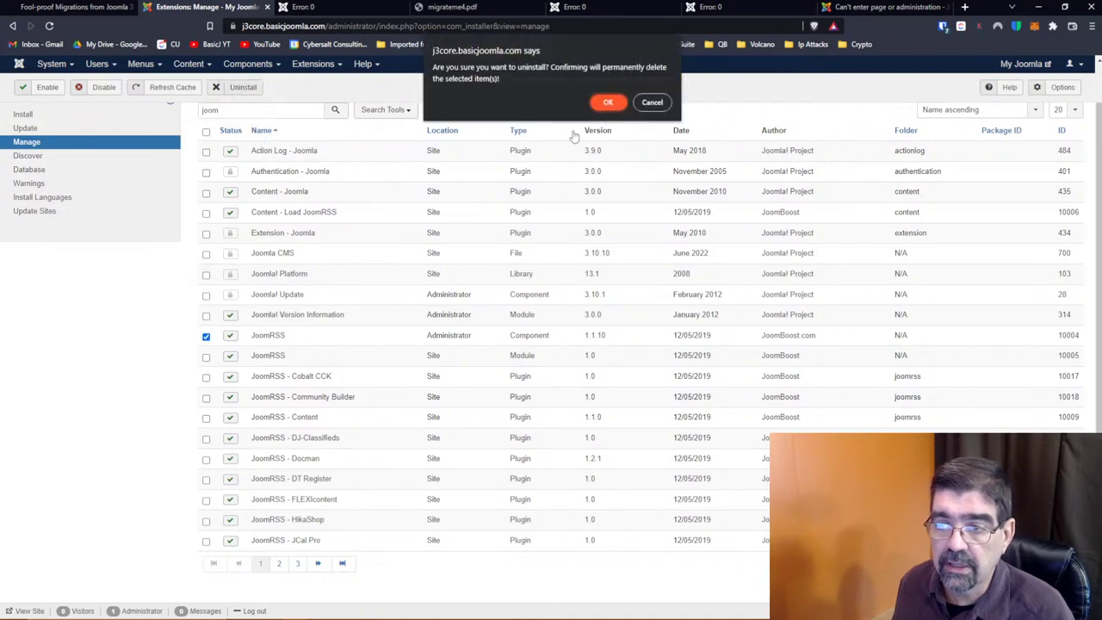
left_click(607, 103)
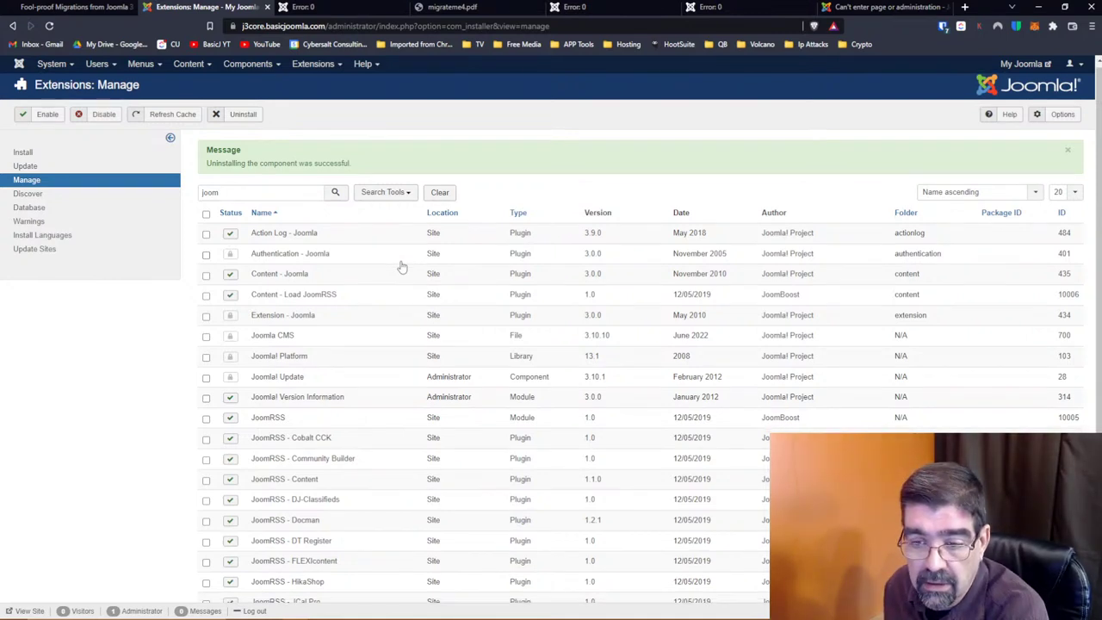
Filter the installed extensions by "joomrss" and show 100 entries per page
scroll(402, 265, "down", 1)
left_click(261, 114)
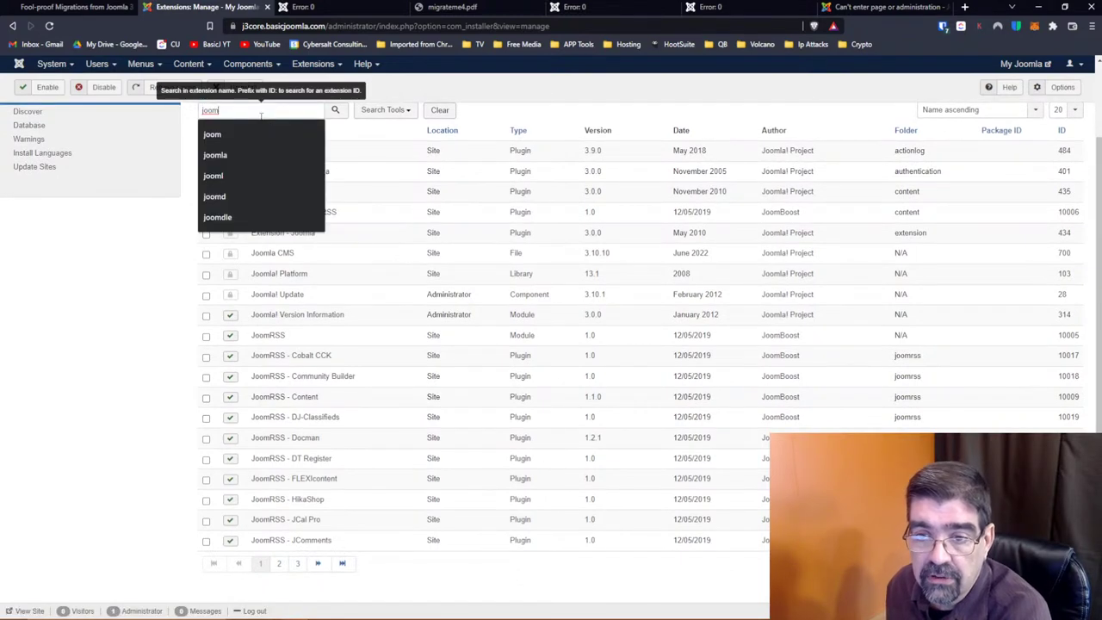
type("lrss")
key("Return")
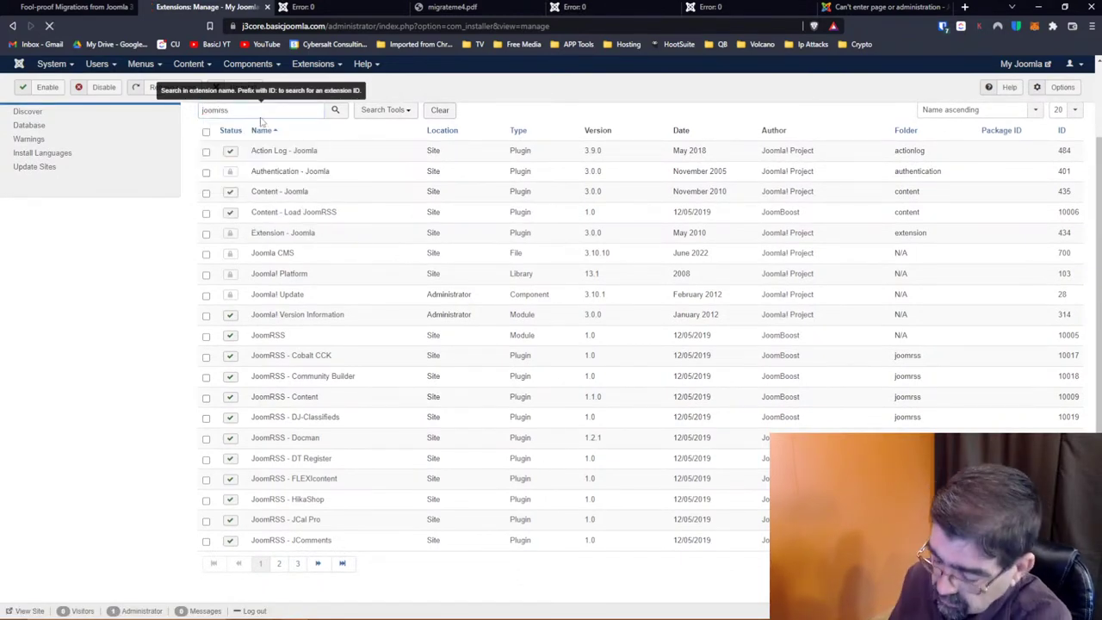
scroll(396, 289, "down", 1)
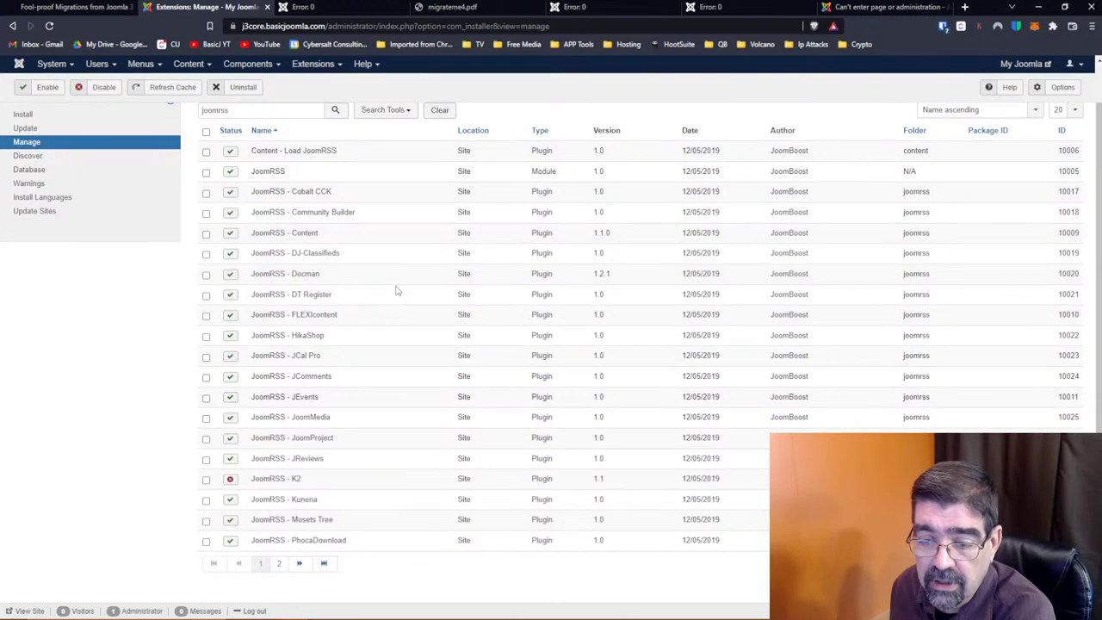
left_click(1074, 110)
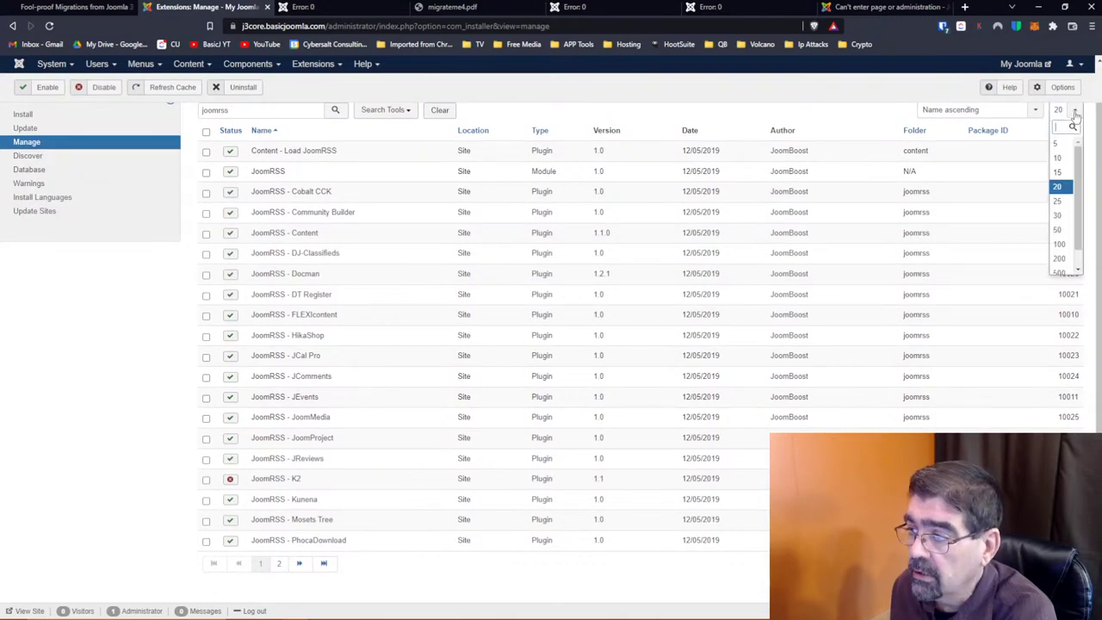
left_click(1058, 249)
scroll(327, 250, "down", 3)
scroll(327, 249, "up", 3)
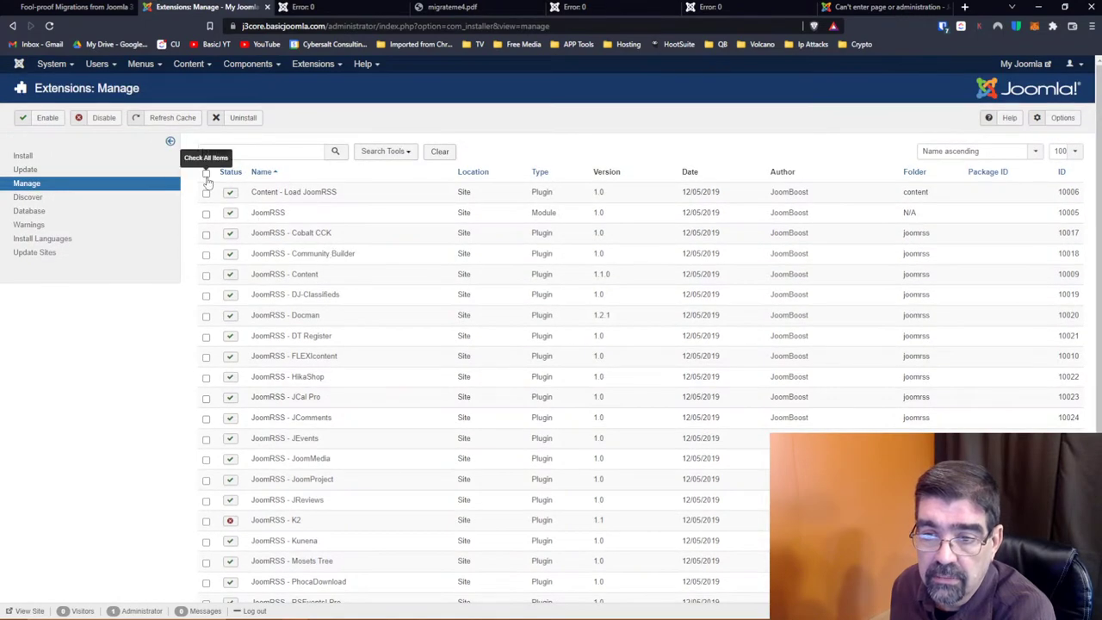
Select all the listed JoomRSS plugins and the module, uninstall them and confirm the deletion
left_click(207, 175)
scroll(418, 270, "down", 3)
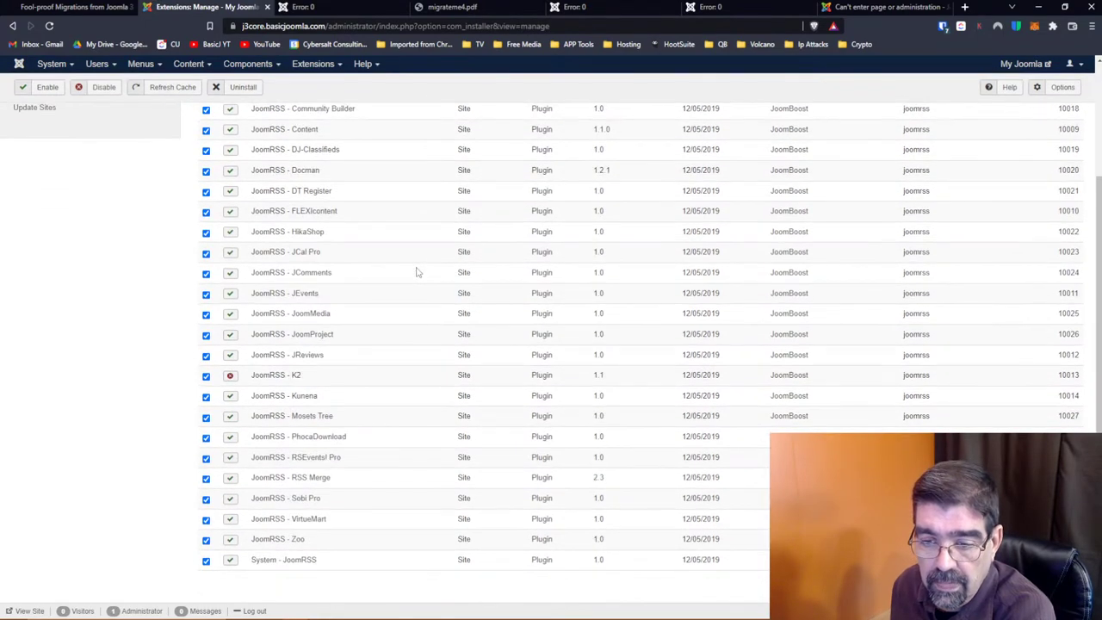
scroll(417, 272, "up", 3)
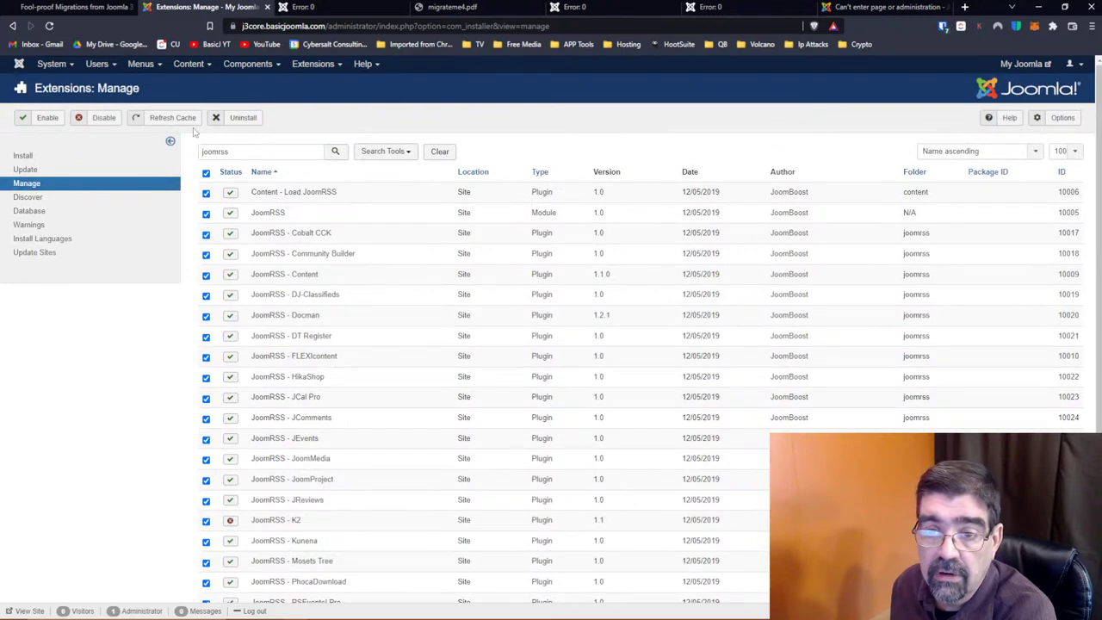
left_click(243, 117)
left_click(610, 104)
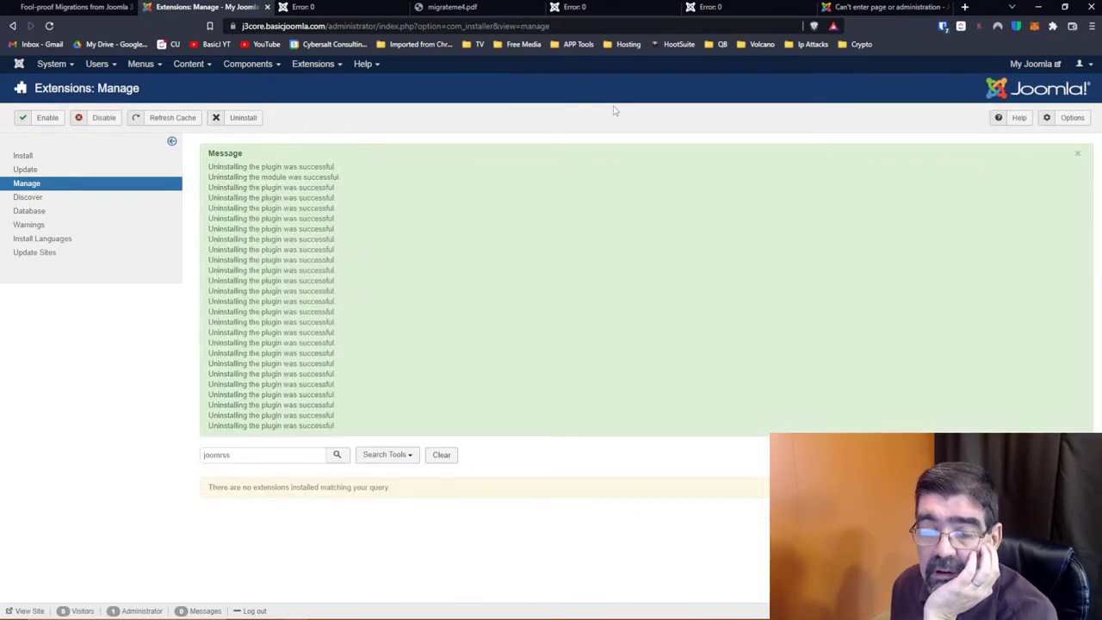
Open the MigrateMe 4 component and start the upgrade to Joomla! 4.1.3 again
left_click(234, 67)
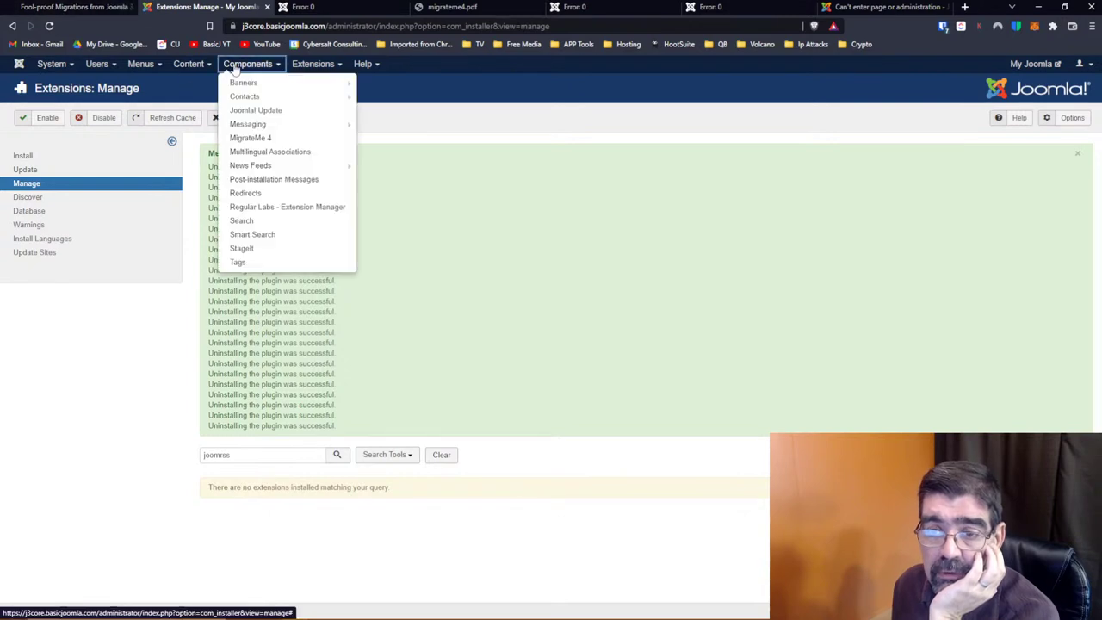
left_click(250, 138)
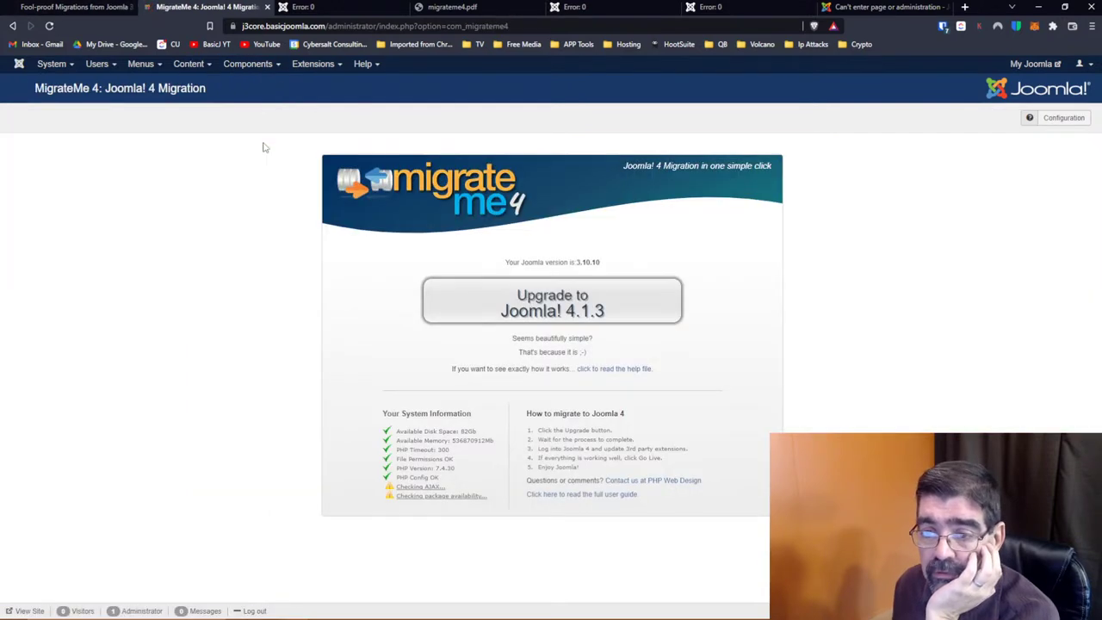
left_click(537, 298)
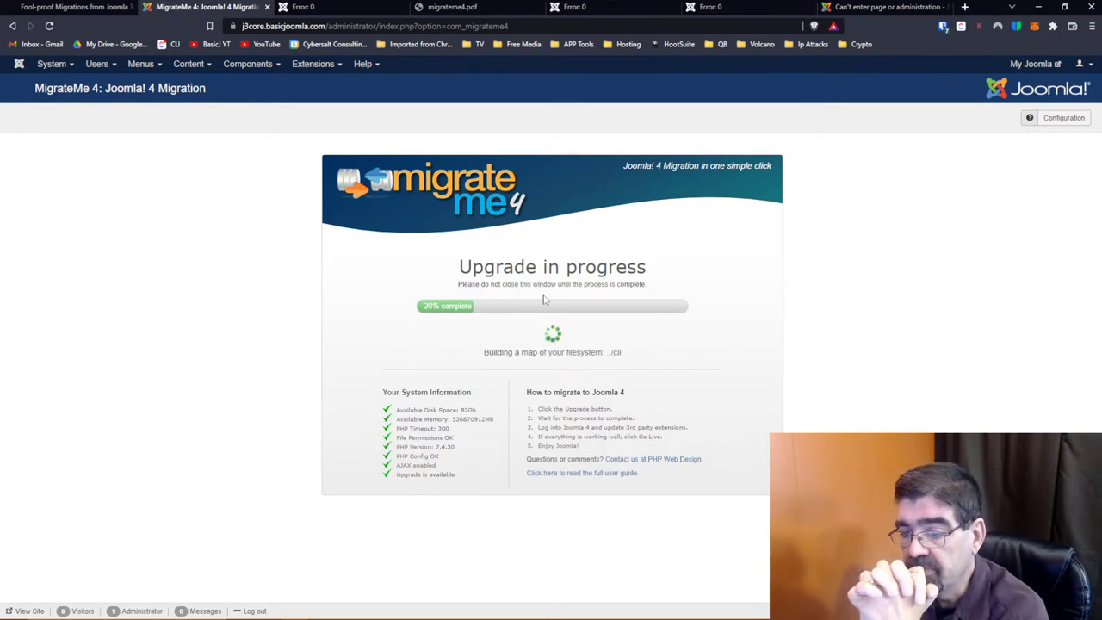
Close the three error-page tabs of the earlier migration attempt and the migrateme4.pdf tab
left_click(331, 7)
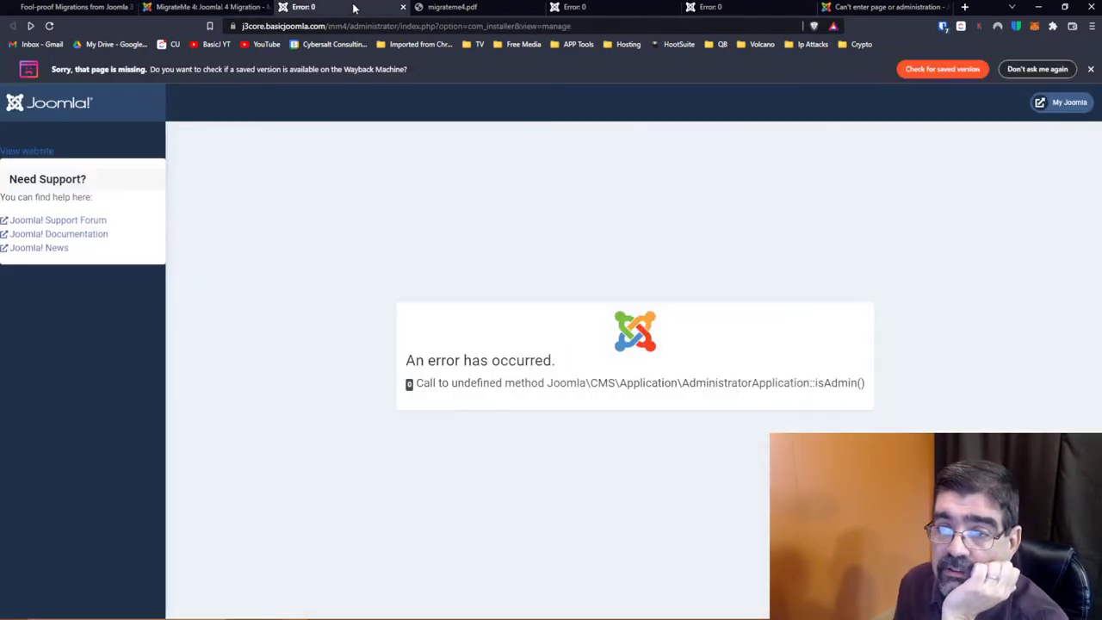
left_click(402, 8)
left_click(402, 8)
left_click(403, 8)
left_click(404, 8)
Read the forum thread "Can't enter page or administration" and check back on the MigrateMe upgrade page
left_click(381, 9)
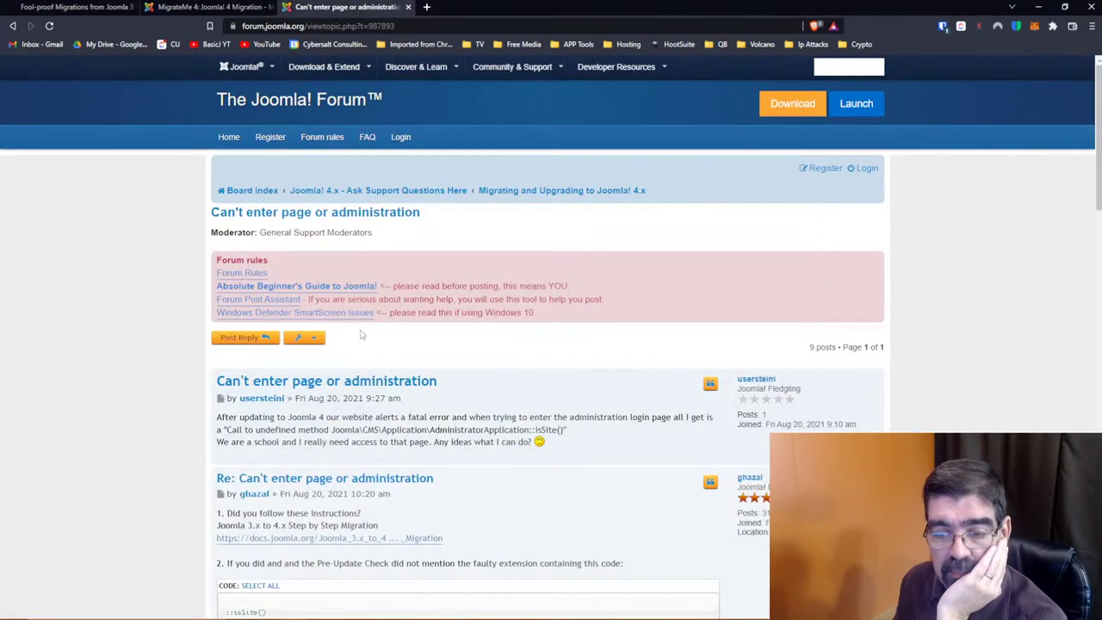
scroll(361, 335, "down", 5)
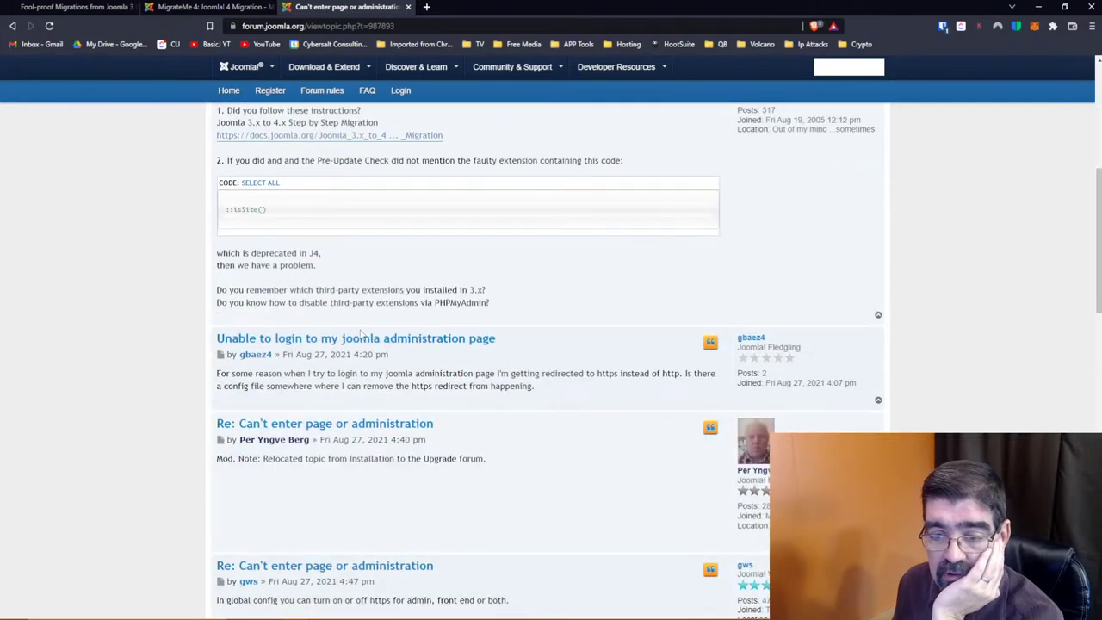
scroll(362, 335, "down", 2)
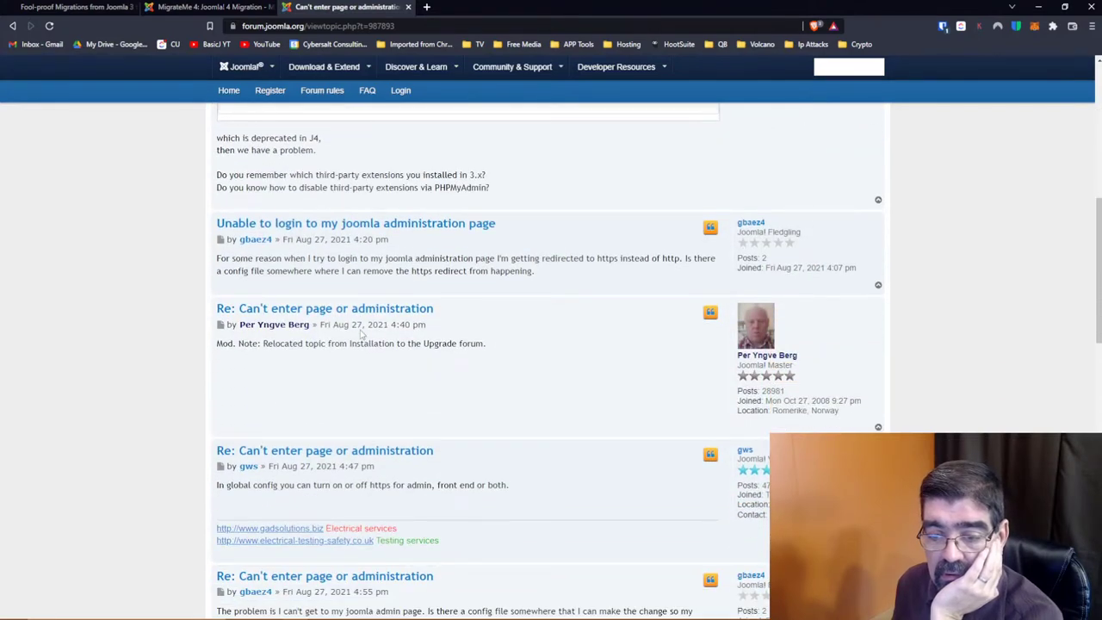
scroll(361, 335, "down", 3)
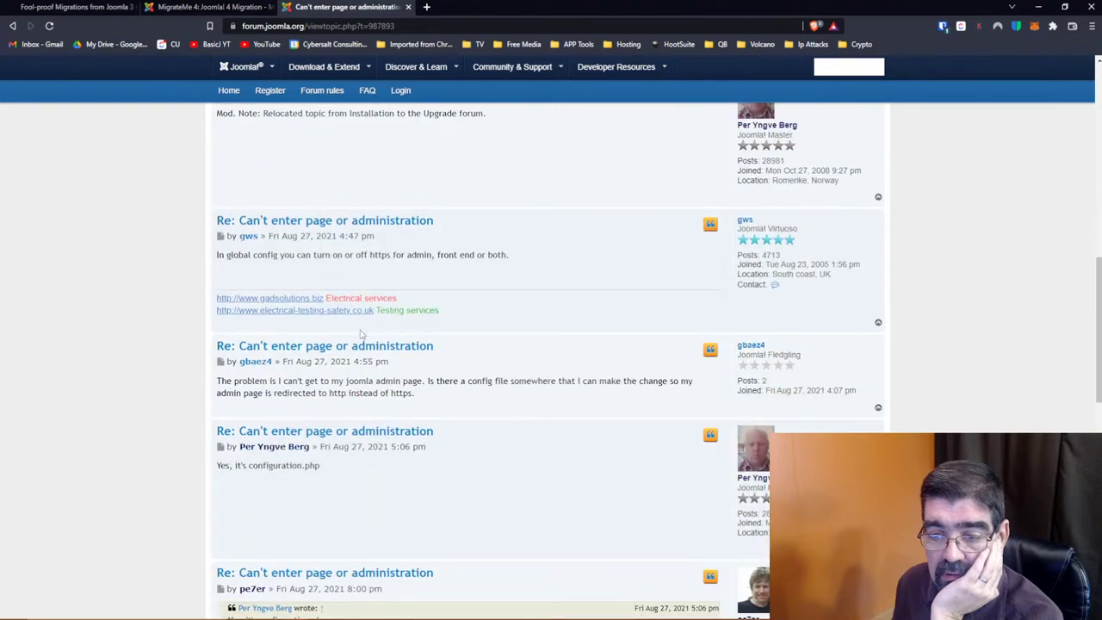
scroll(361, 335, "up", 10)
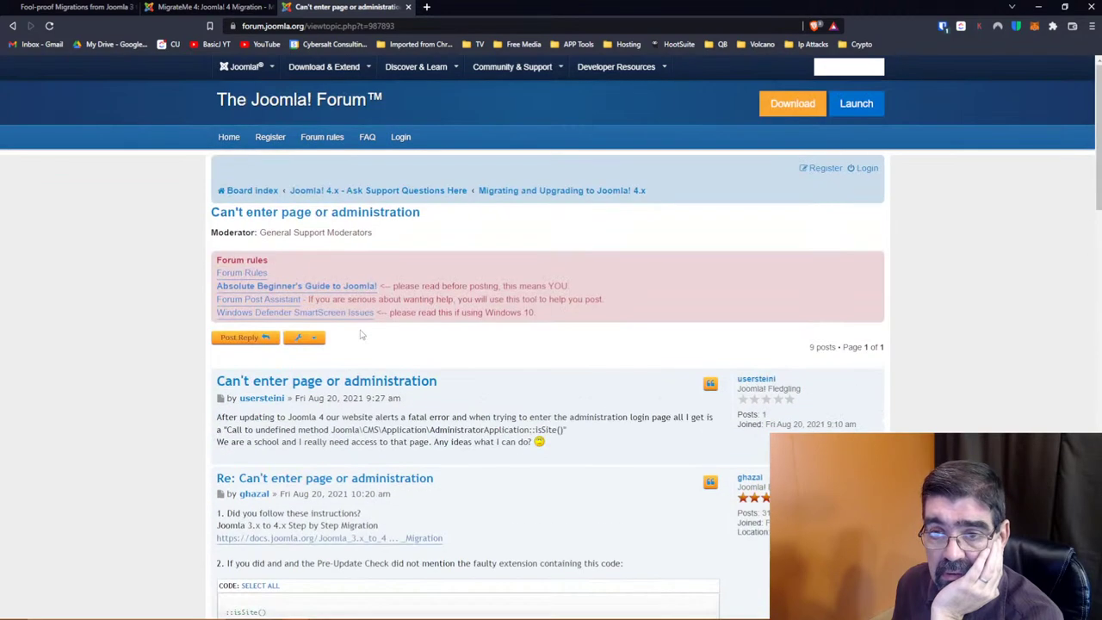
left_click(74, 8)
left_click(172, 10)
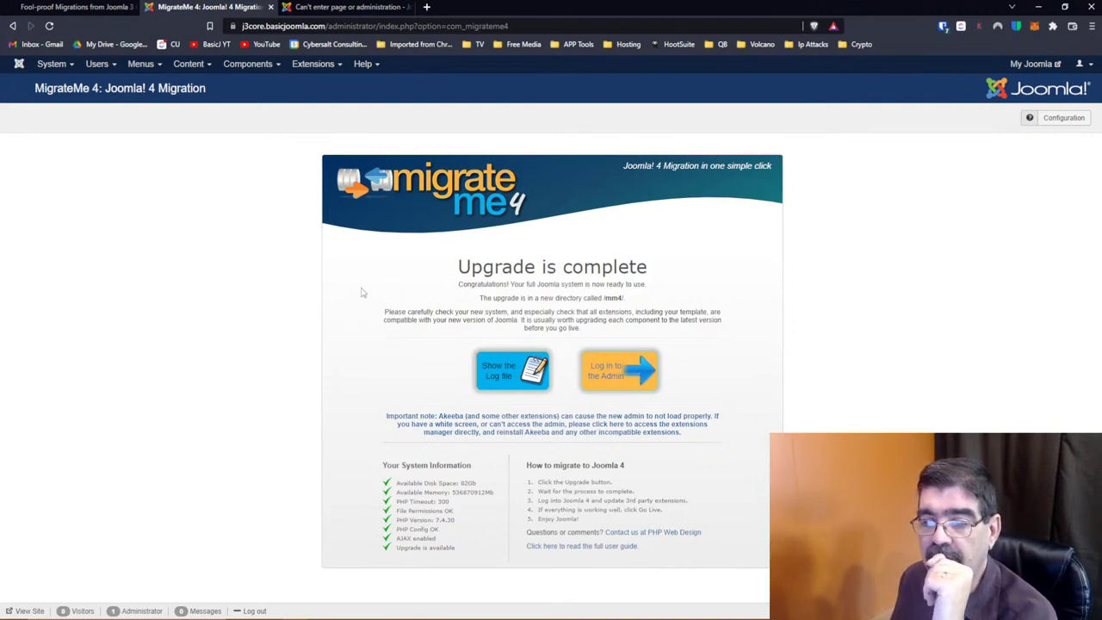
left_click(345, 9)
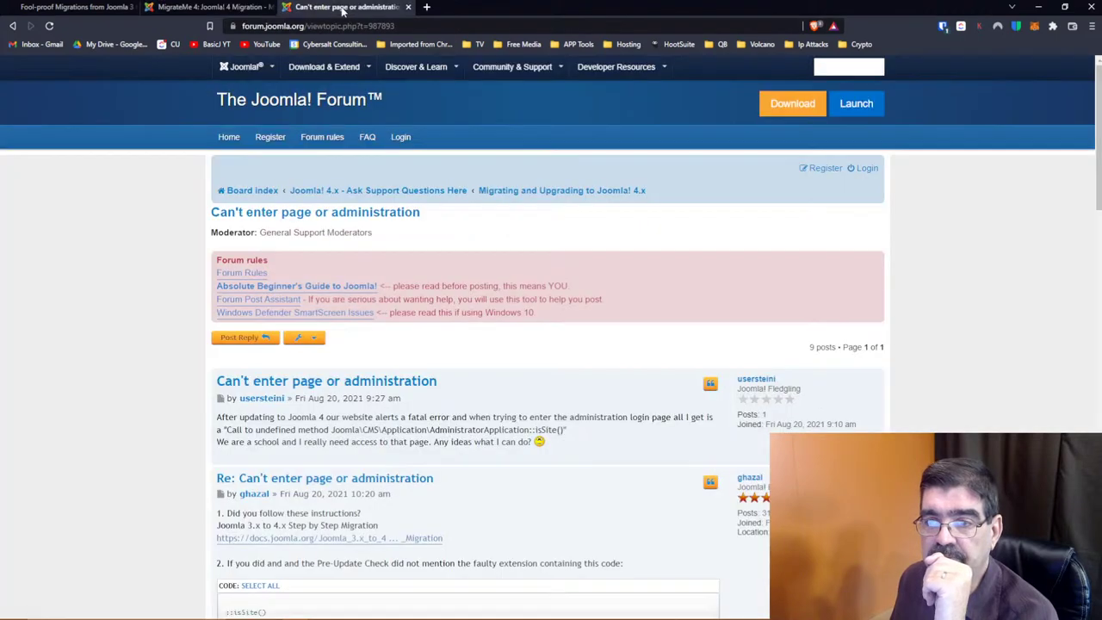
left_click(258, 7)
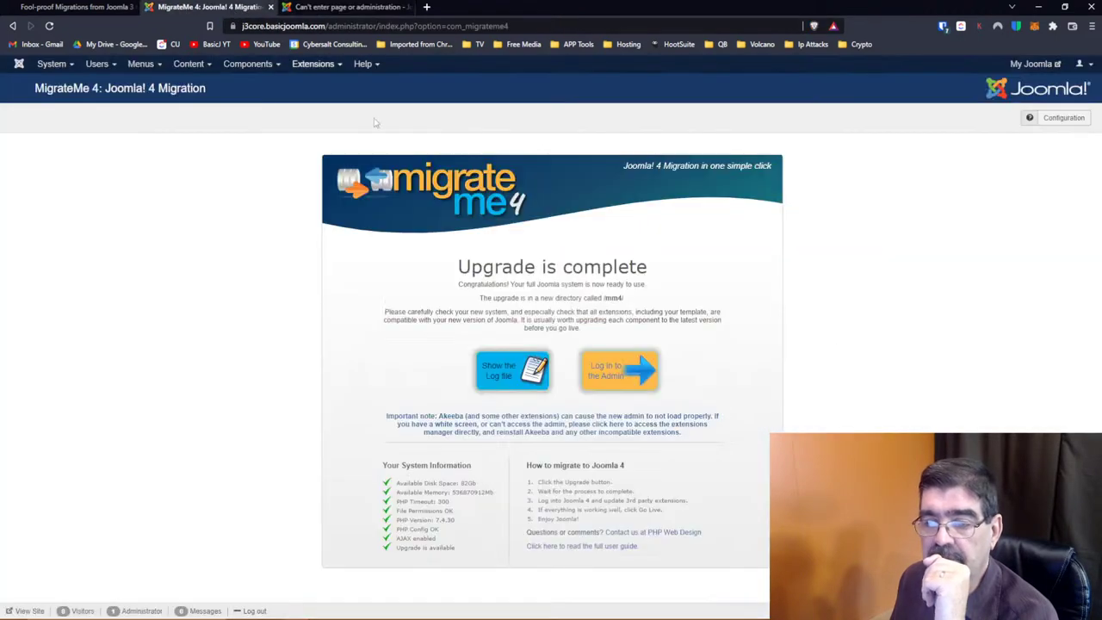
Open the new mm4 site's administrator login and log in with the saved username and password
left_click(621, 373)
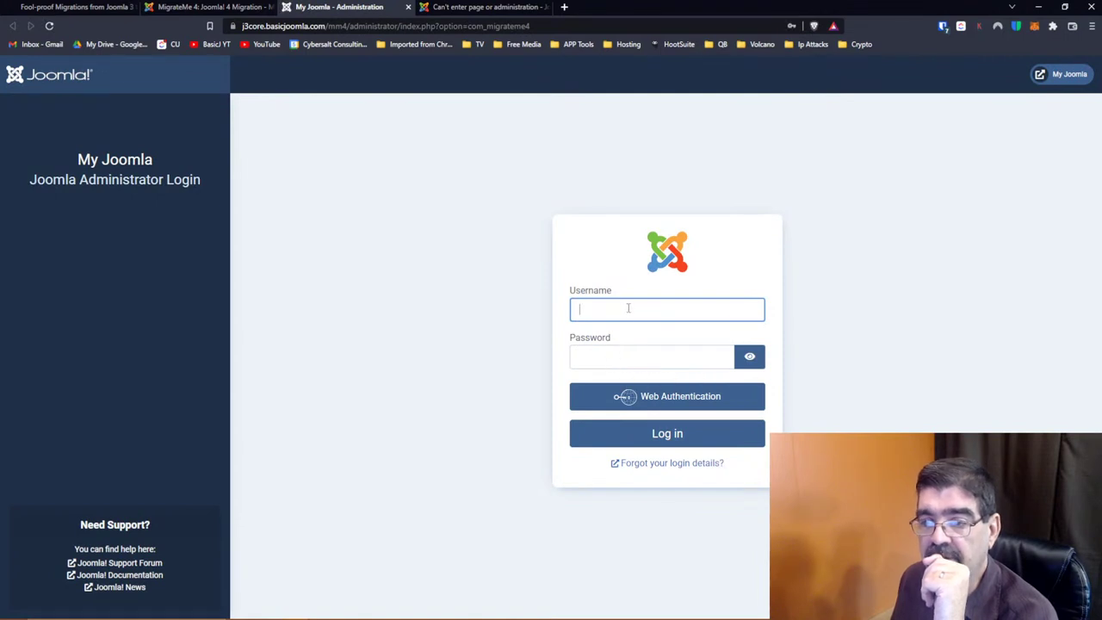
left_click(629, 309)
left_click(634, 342)
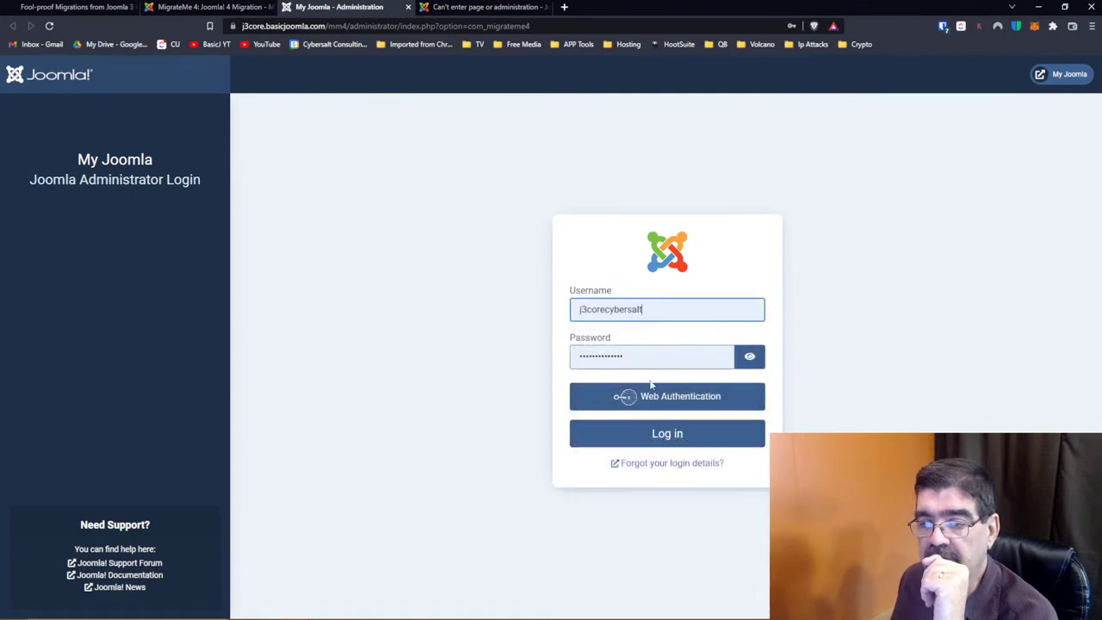
left_click(658, 434)
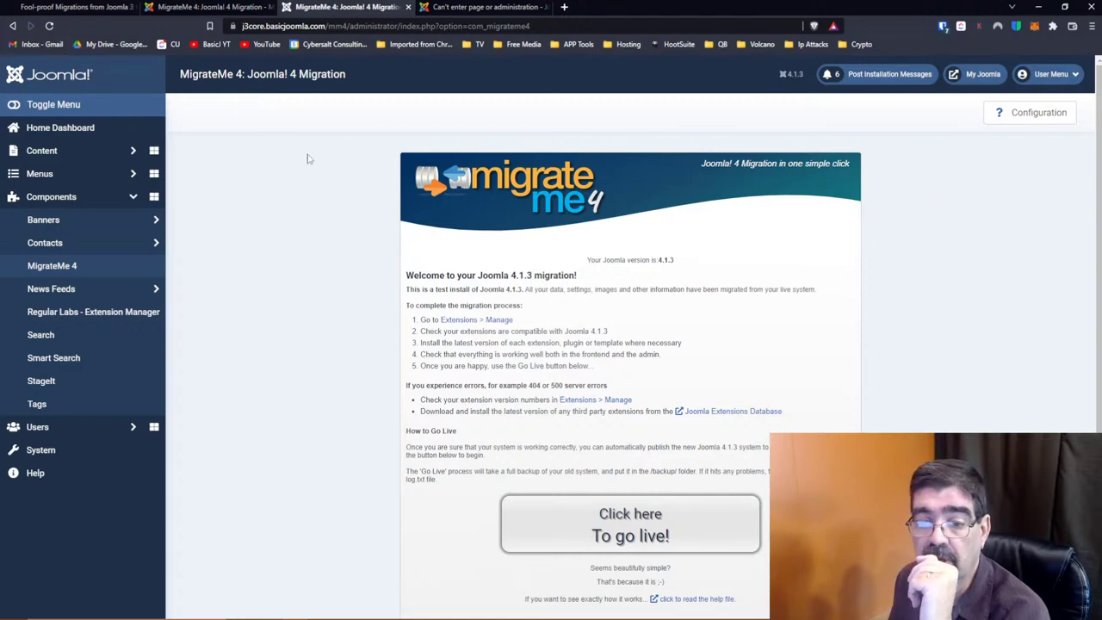
Check the migrated site's Home Dashboard and reopen its MigrateMe 4 component page
left_click(30, 130)
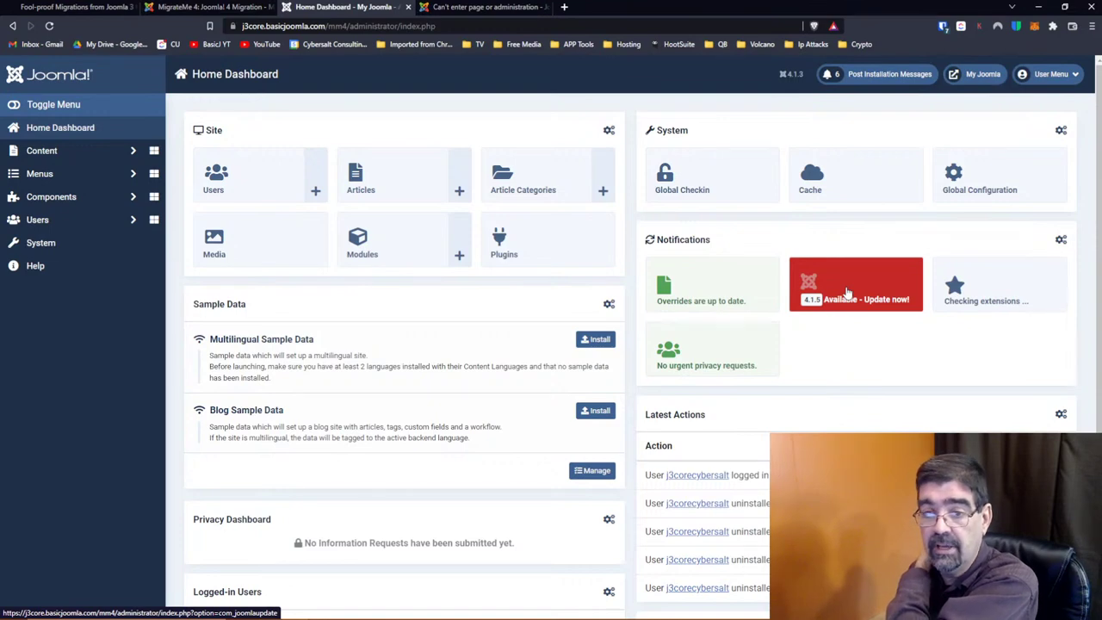
left_click(61, 196)
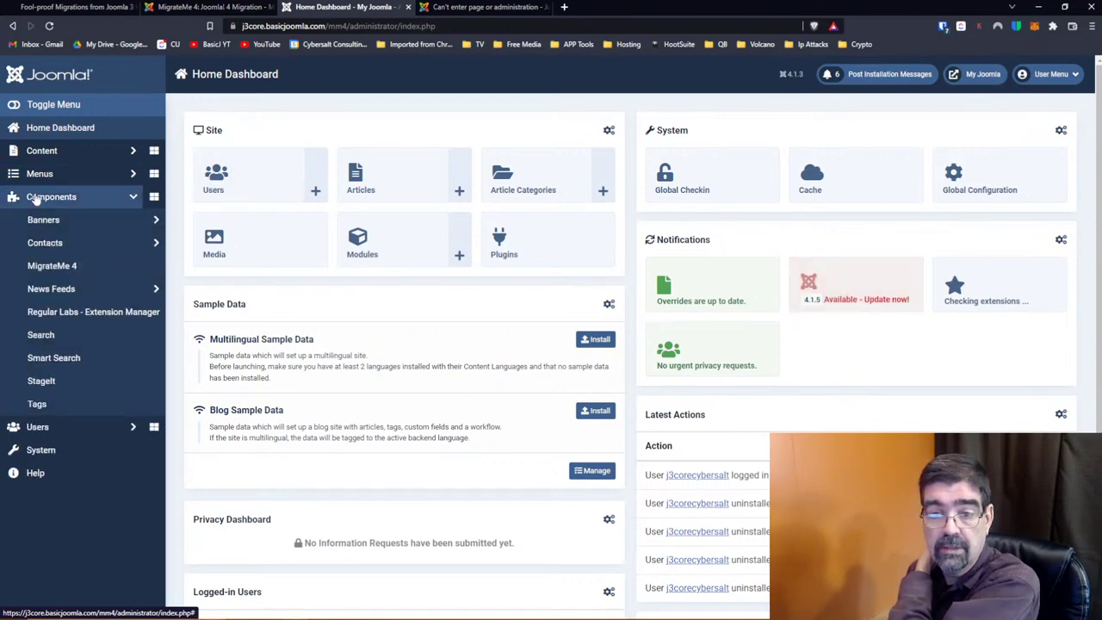
left_click(71, 269)
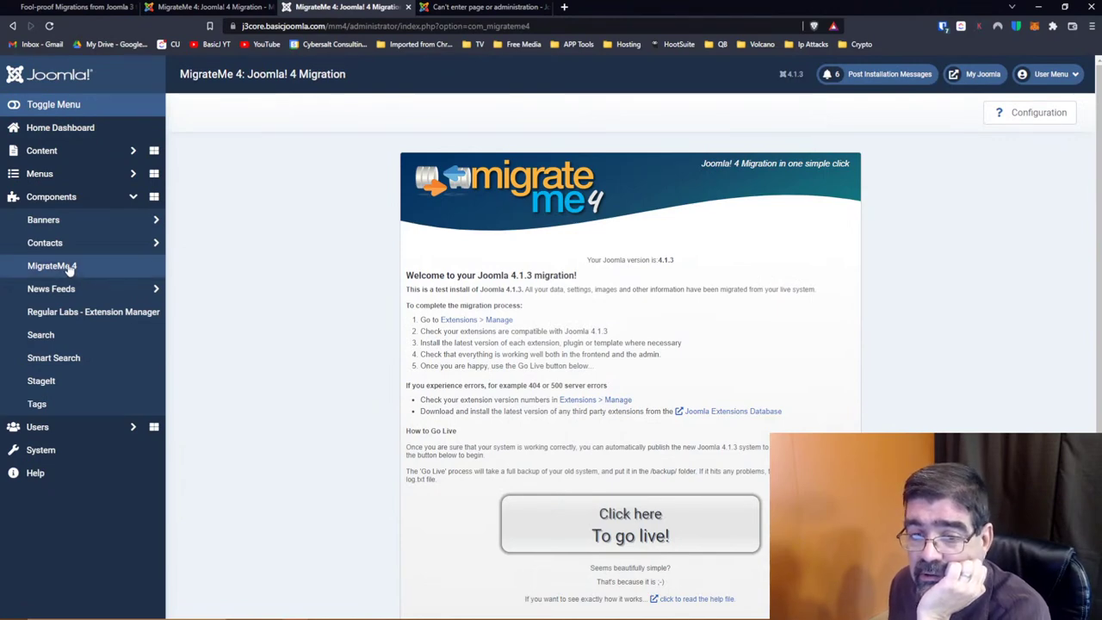
Check the pending extension updates from the System Dashboard and return to the dashboard
left_click(50, 453)
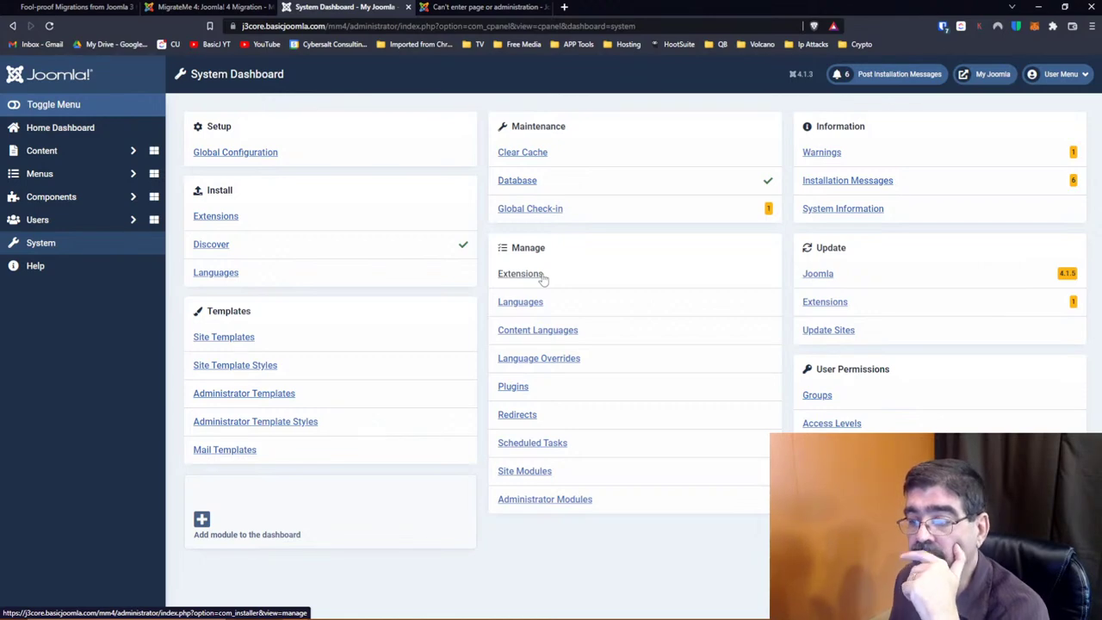
left_click(822, 306)
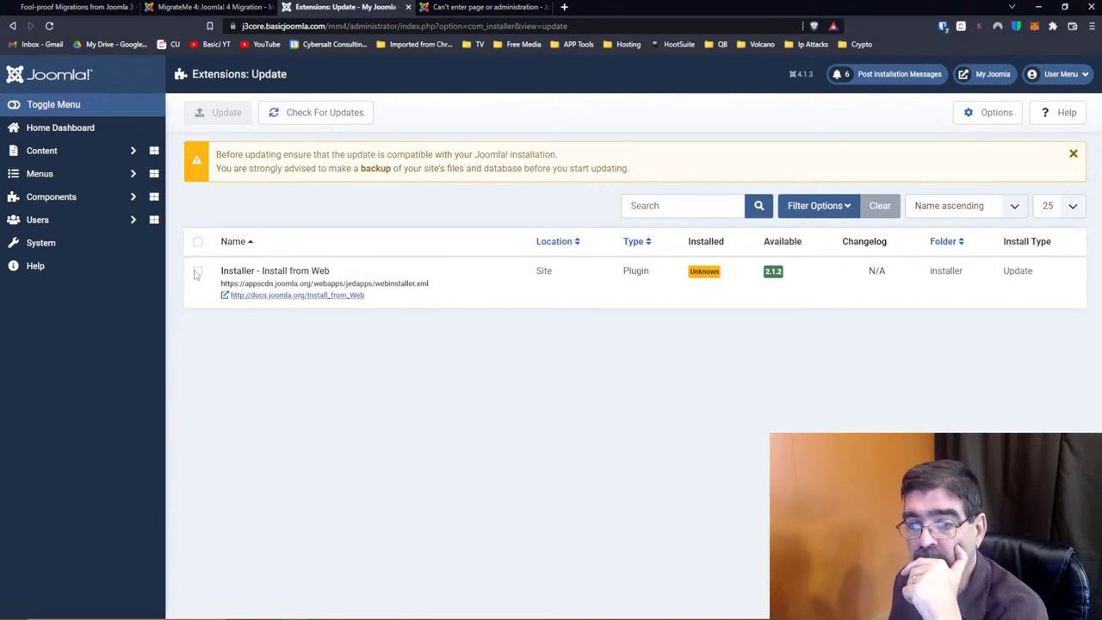
left_click(12, 26)
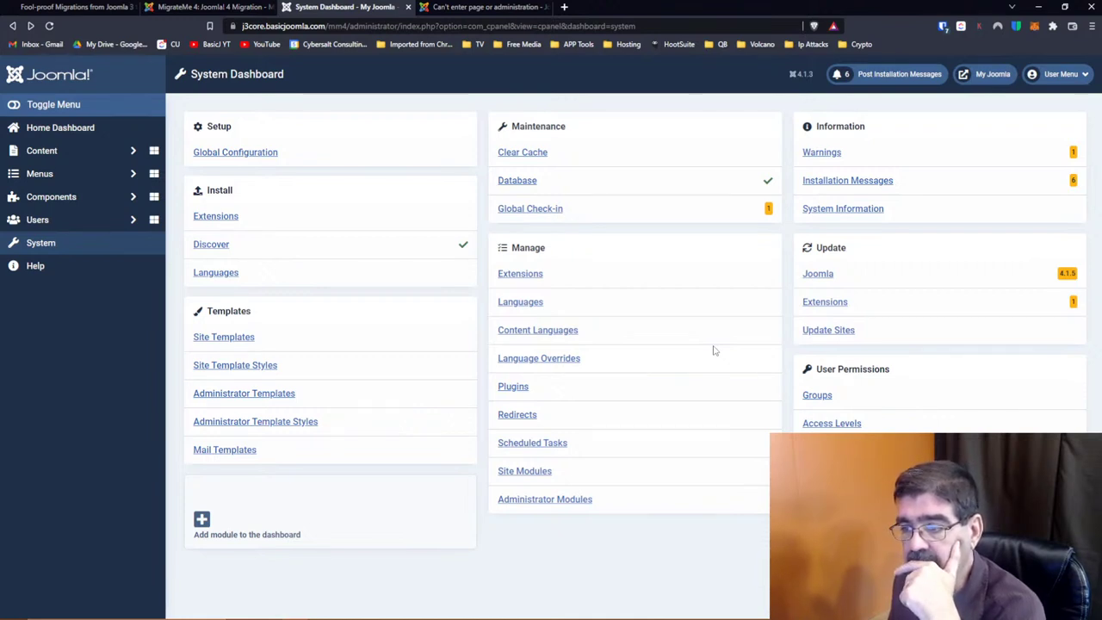
Open the Joomla update page's options, set the Update Channel to Default, and save and close
left_click(818, 282)
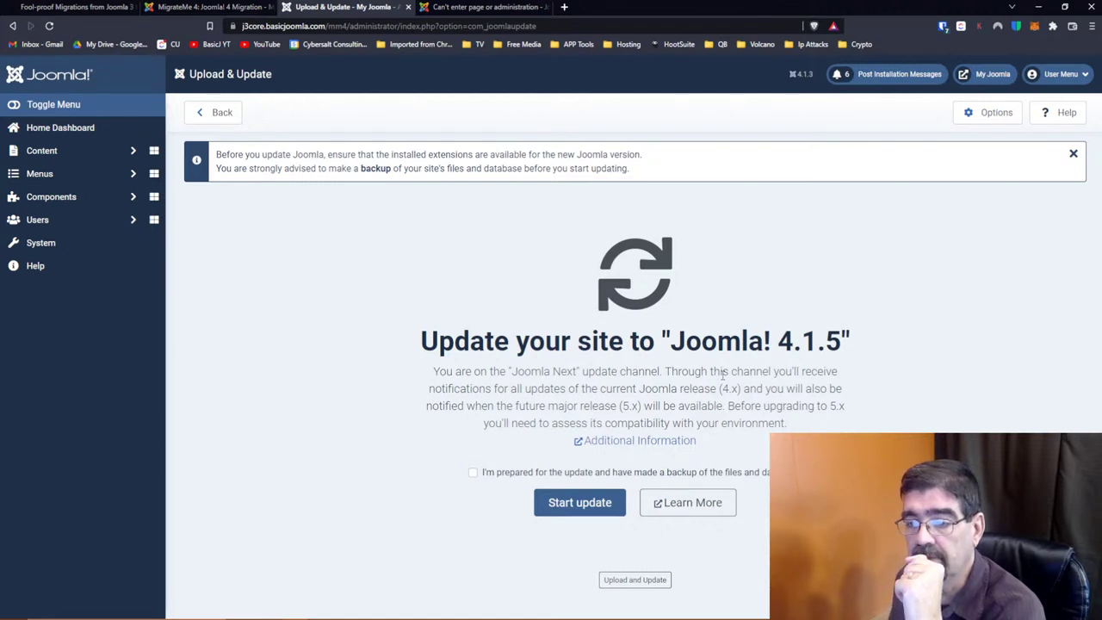
left_click(986, 113)
left_click(638, 281)
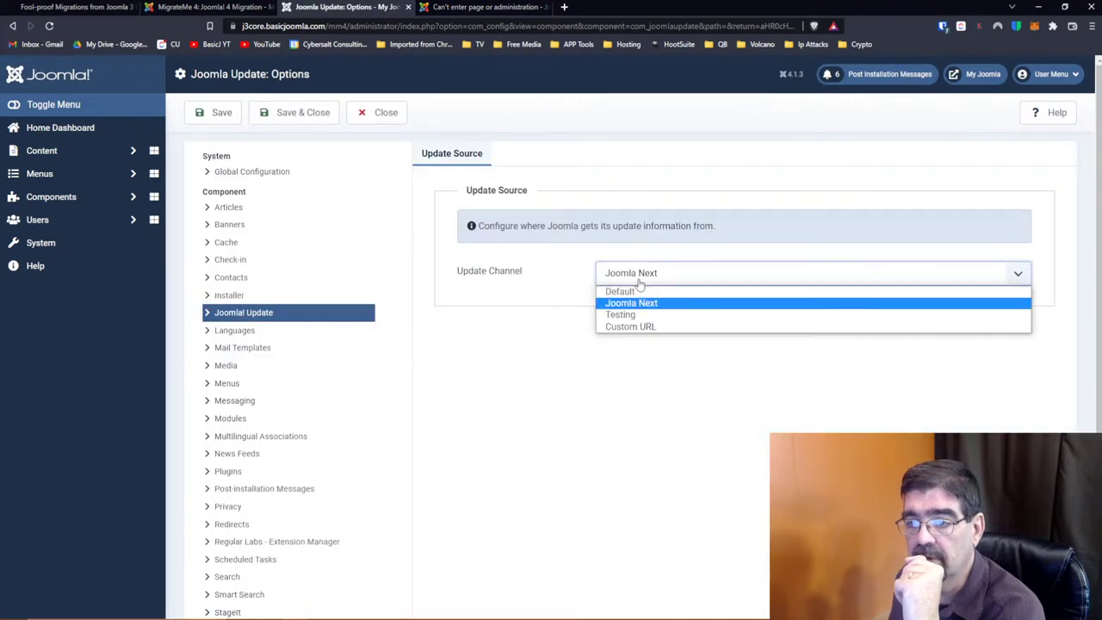
left_click(642, 292)
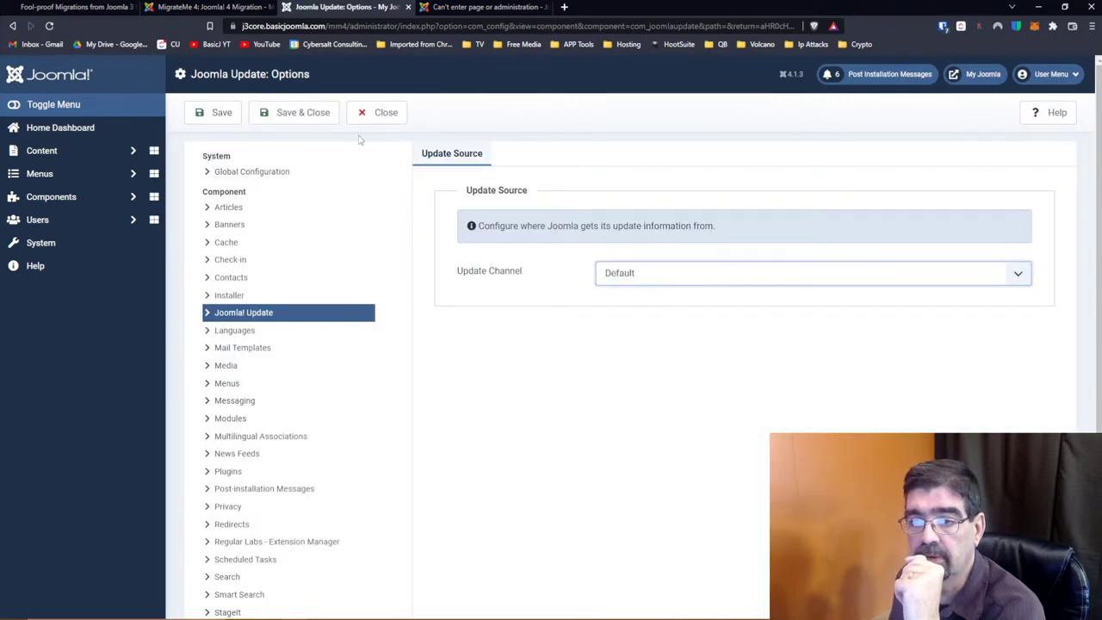
left_click(289, 117)
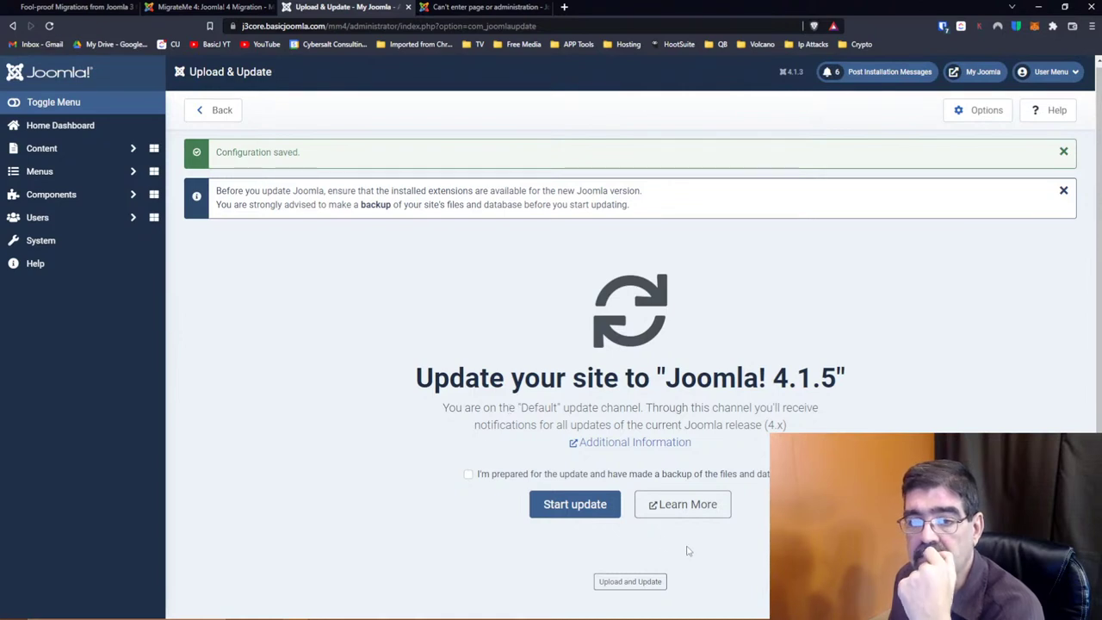
View the migrated site's frontend and return to the original site's MigrateMe upgrade page
left_click(990, 72)
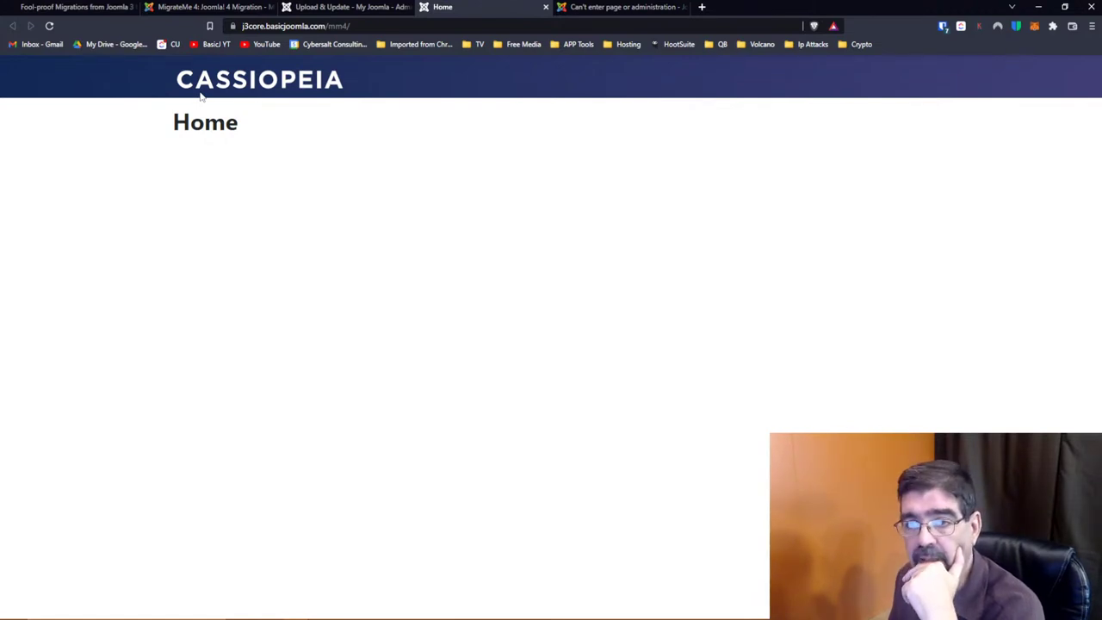
left_click(183, 6)
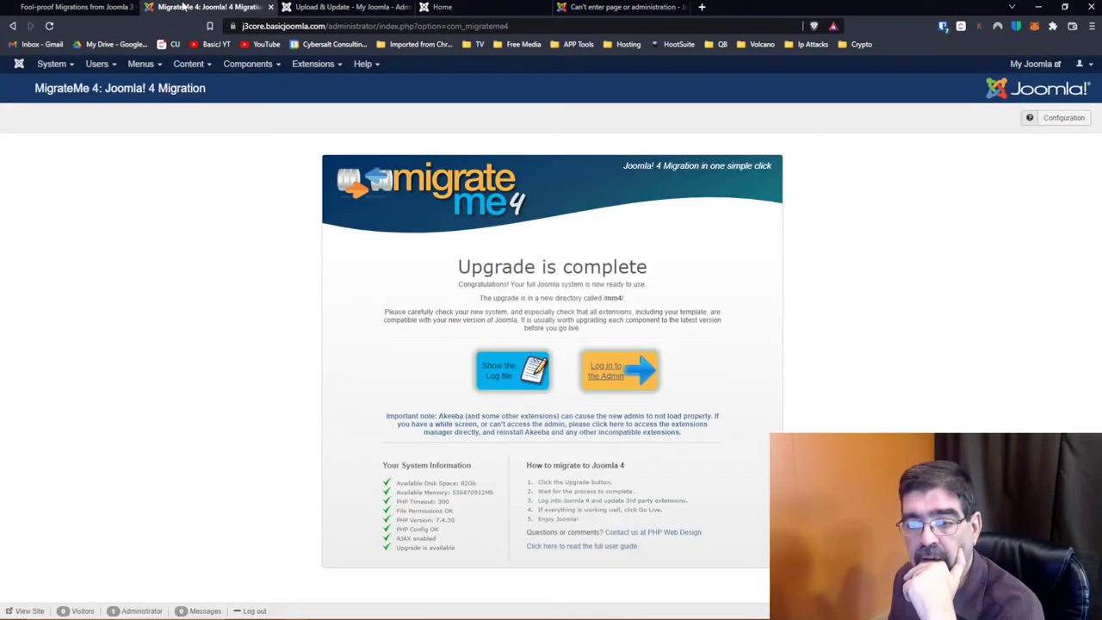
Open the MigrateMe 4 component on the migrated Joomla 4 site and read its Go Live instructions
left_click(41, 10)
left_click(193, 7)
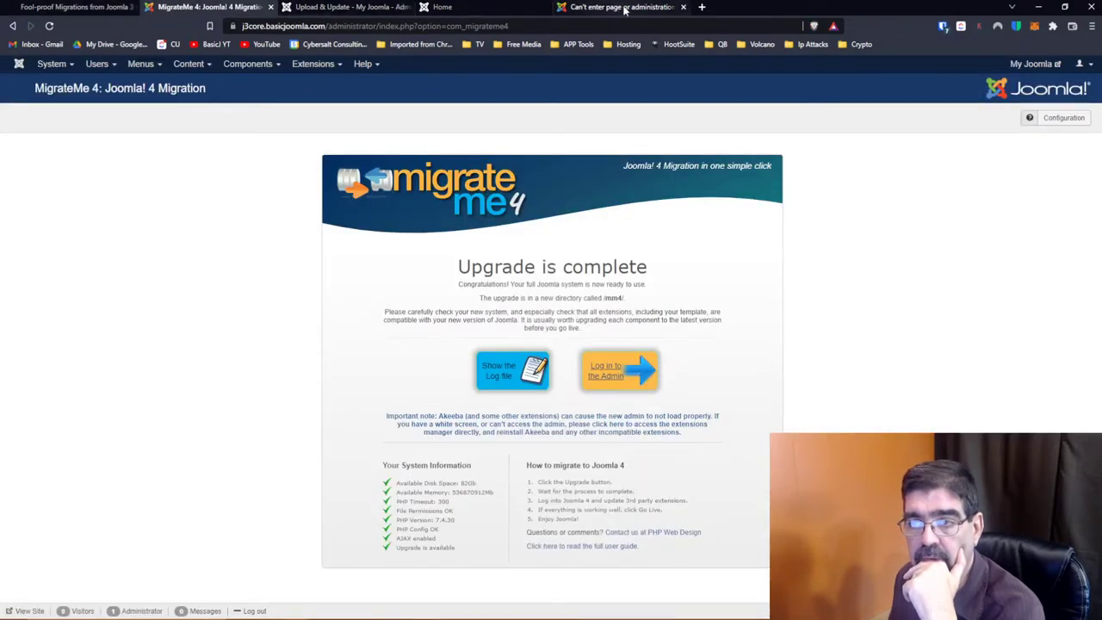
left_click(325, 7)
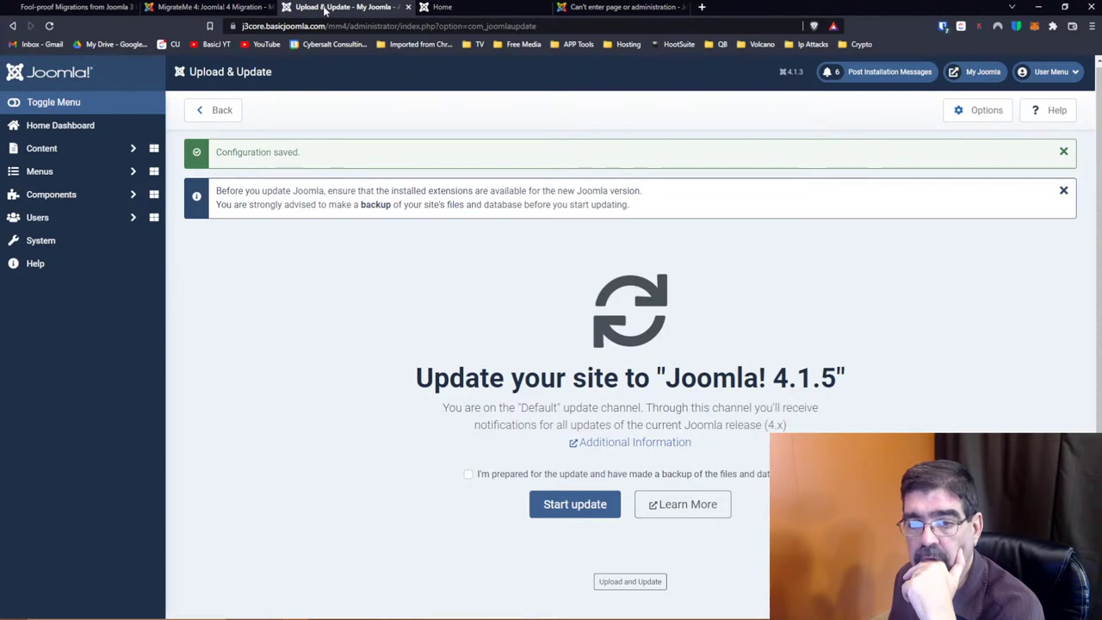
left_click(47, 195)
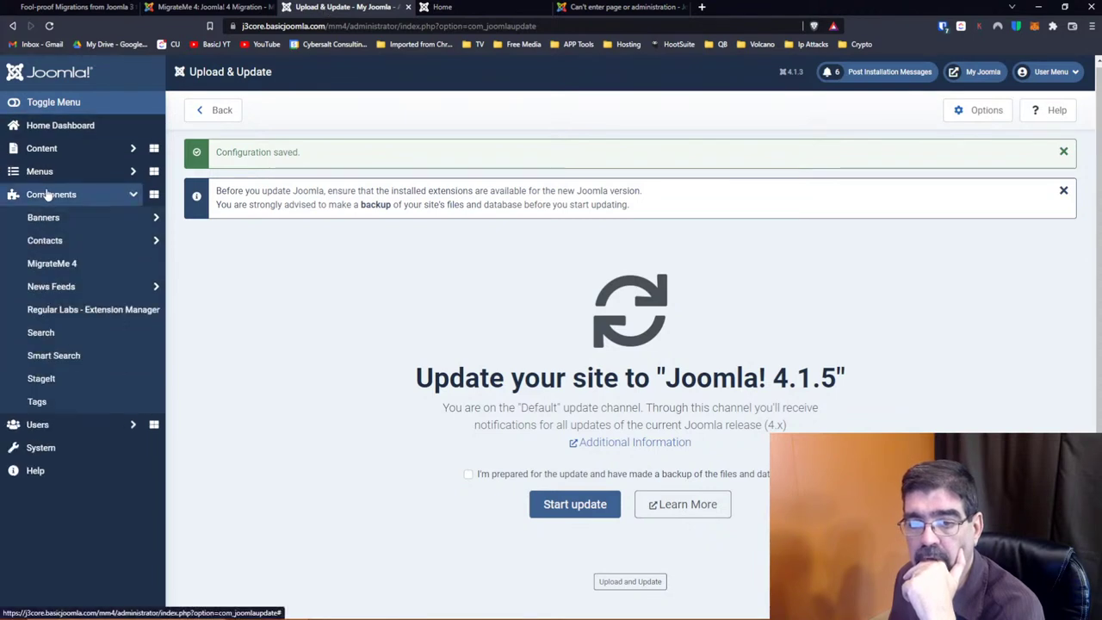
left_click(51, 263)
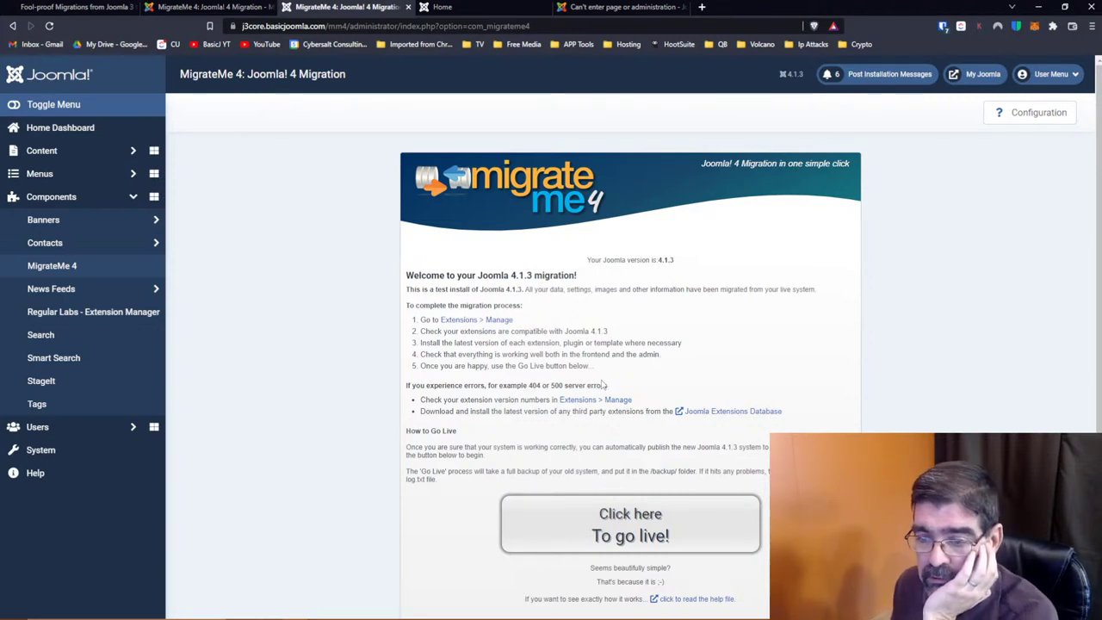
scroll(604, 381, "down", 2)
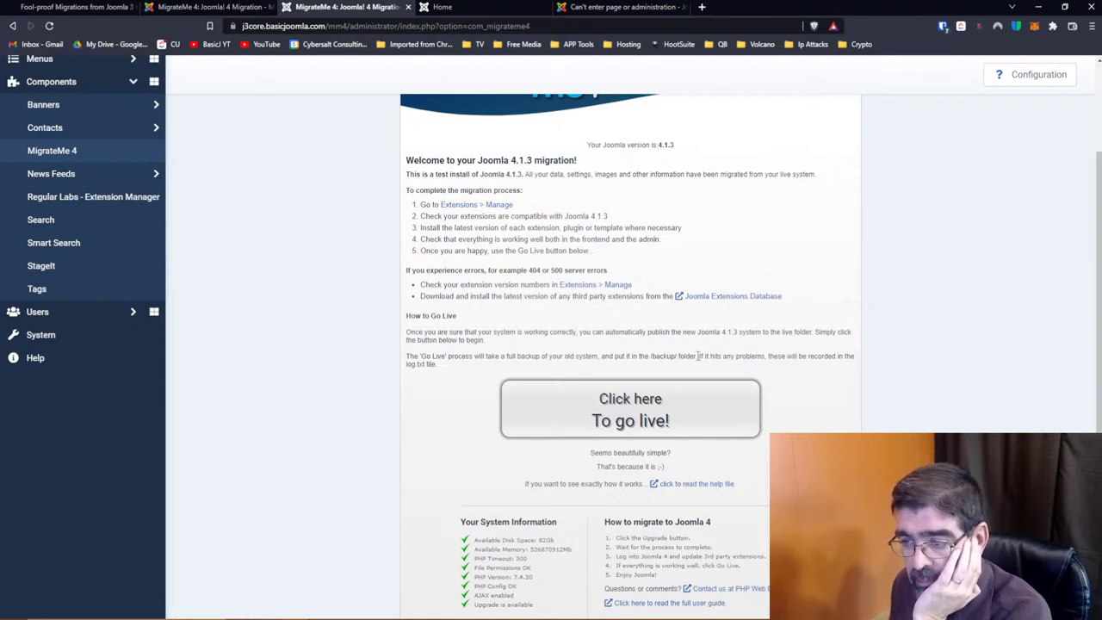
scroll(607, 379, "down", 1)
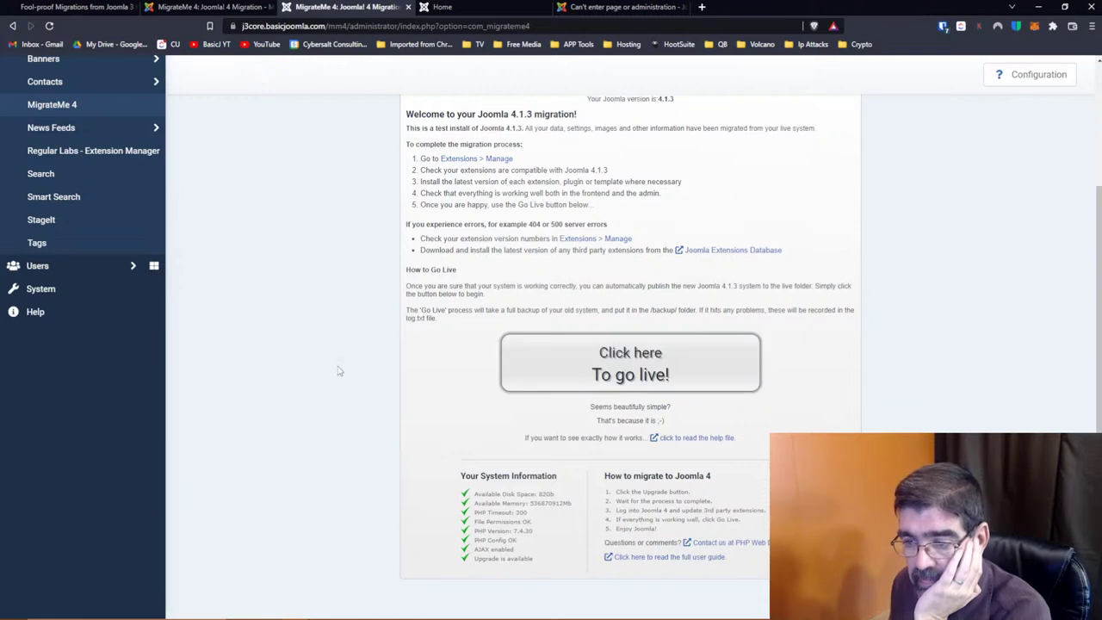
scroll(339, 370, "up", 3)
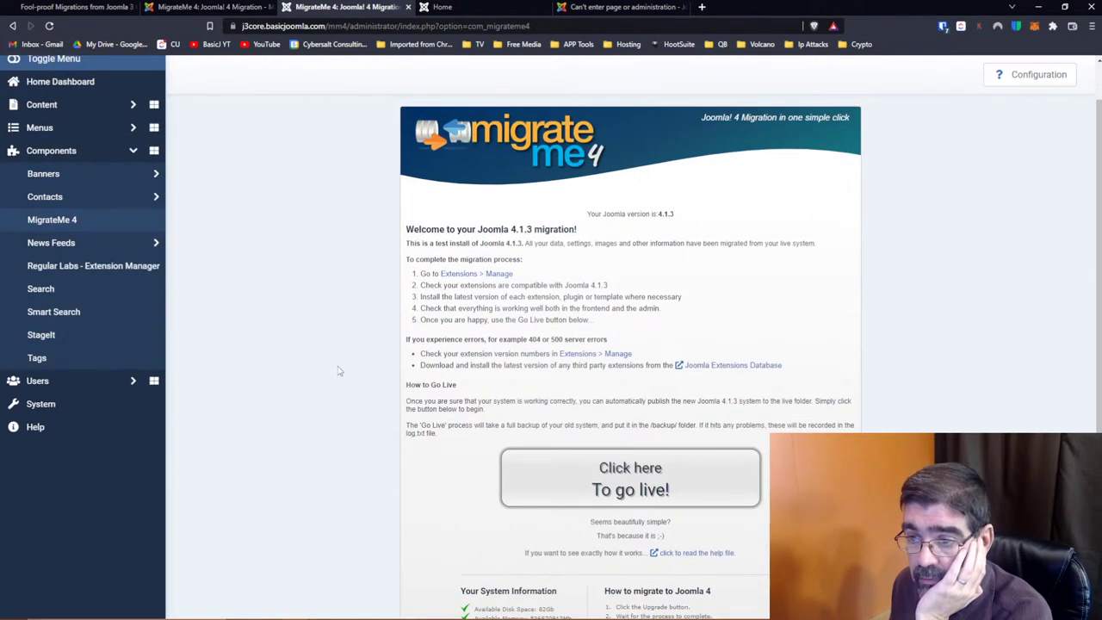
scroll(370, 345, "up", 1)
Open the migrated site's MigrateMe 4 configuration and read the help for the Use SAFE Mode option
left_click(1023, 114)
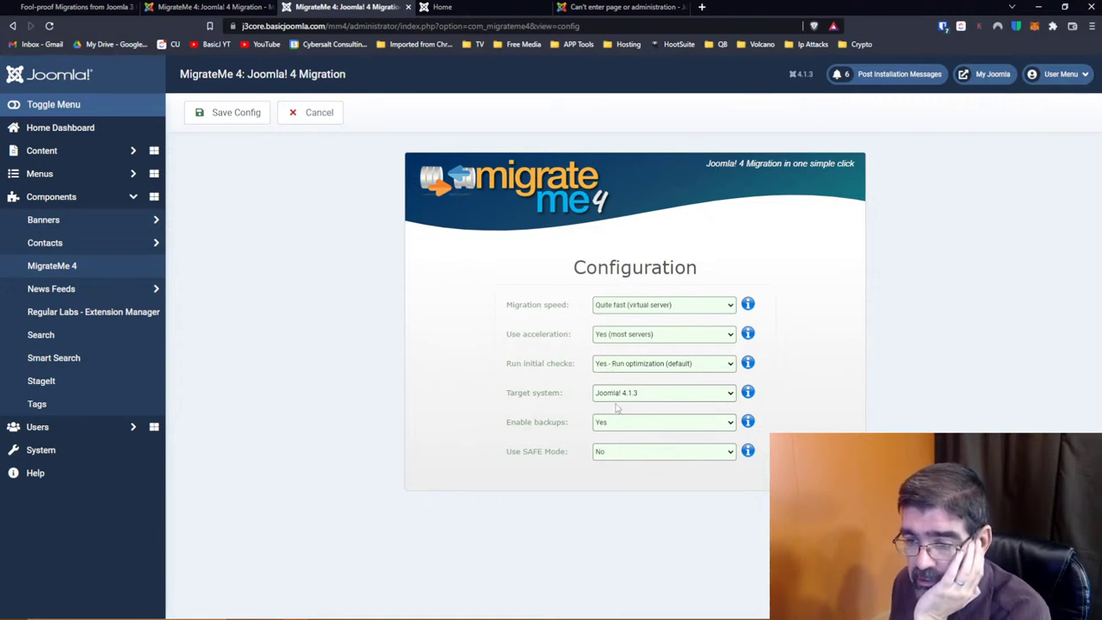
left_click(747, 452)
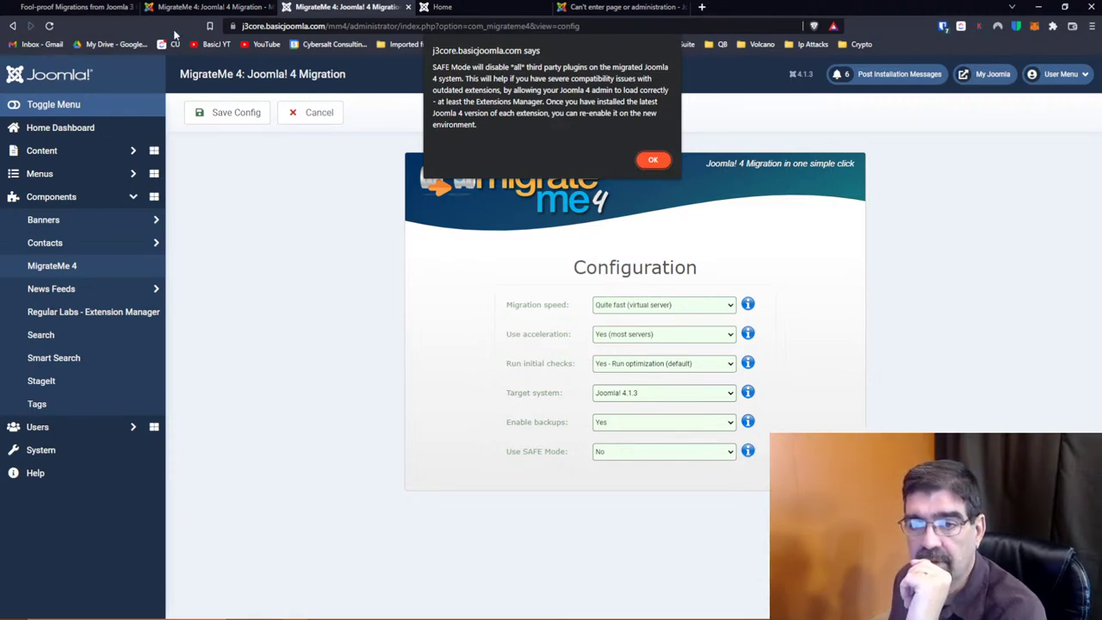
left_click(99, 11)
left_click(203, 8)
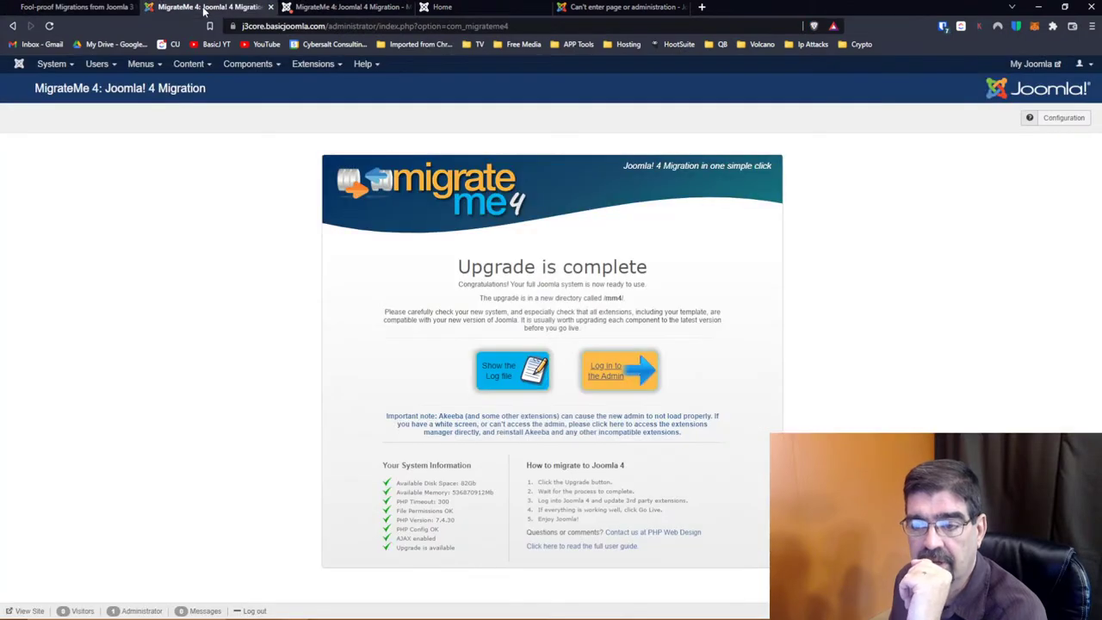
left_click(64, 10)
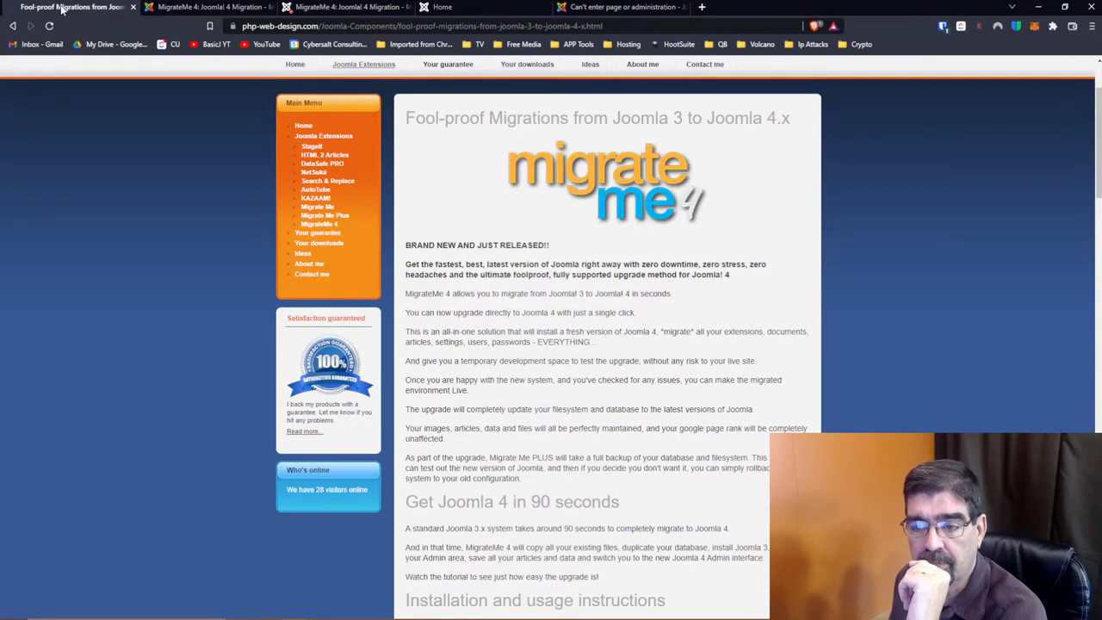
left_click(299, 9)
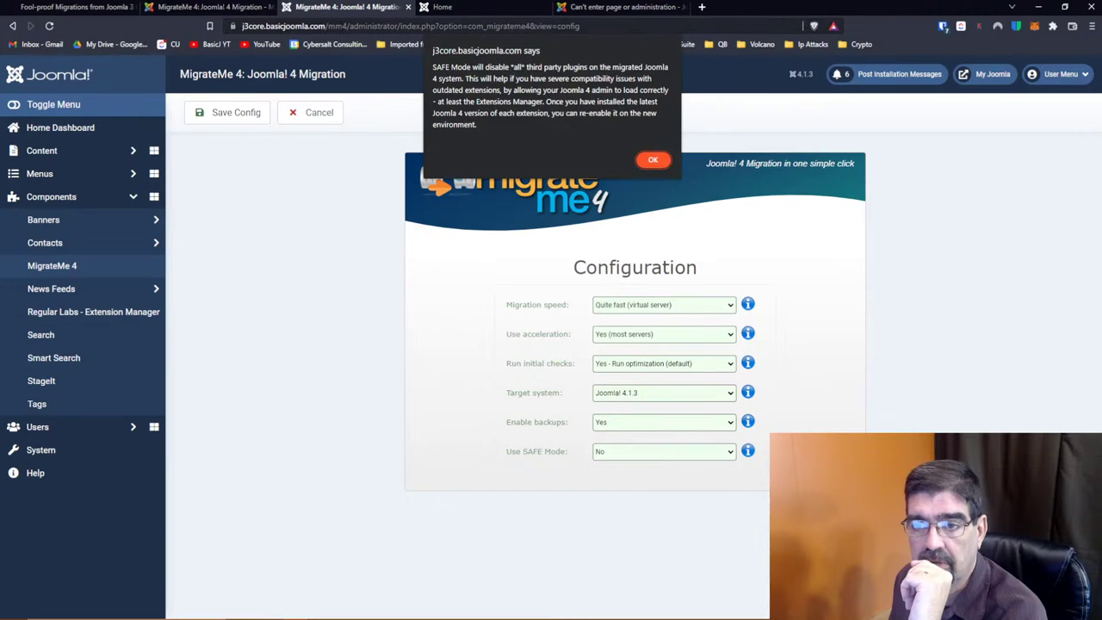
Remove mm4 from the address to load the original site's administrator, and log in with its saved username and password
double_click(345, 26)
key("BackSpace")
key("Return")
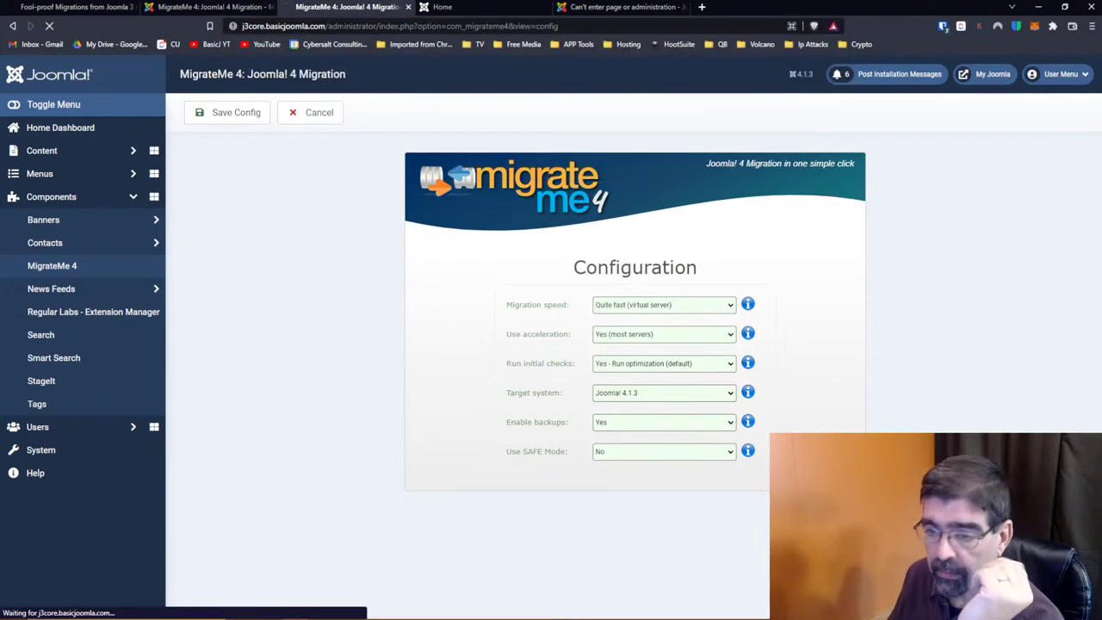
left_click(545, 288)
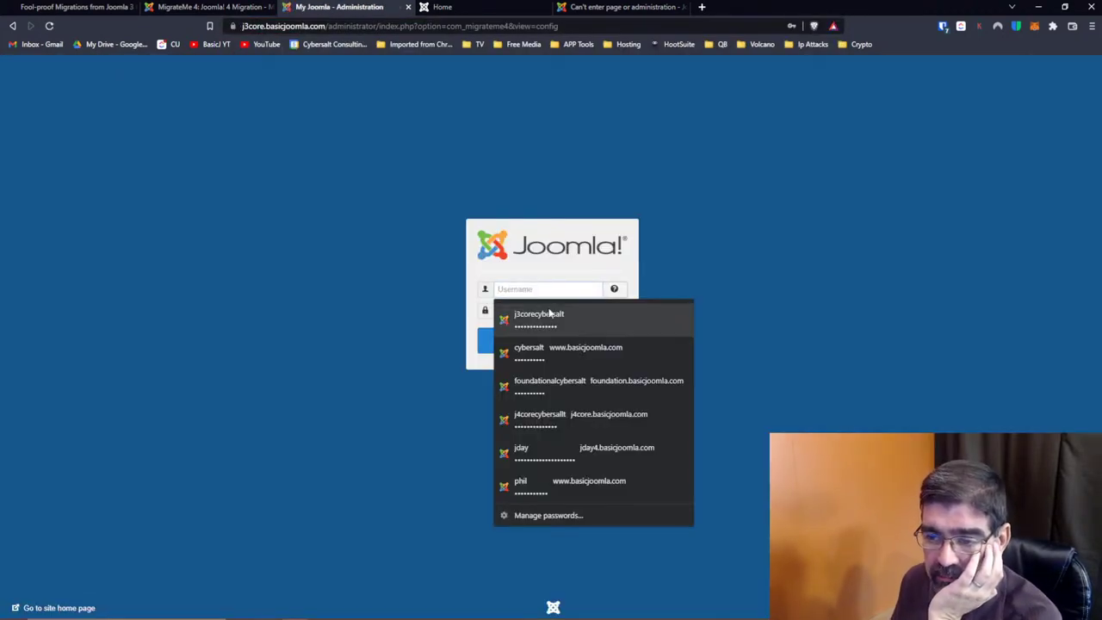
left_click(533, 315)
left_click(553, 343)
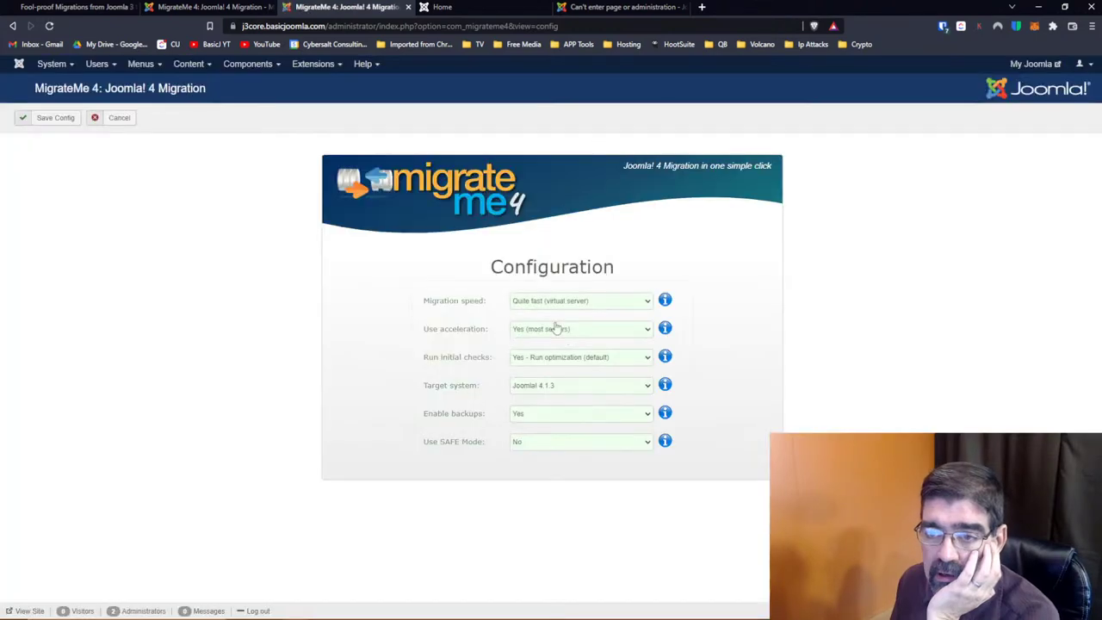
Go to the original site's extension installer and browse for a package file to upload
left_click(299, 73)
mouse_move(310, 82)
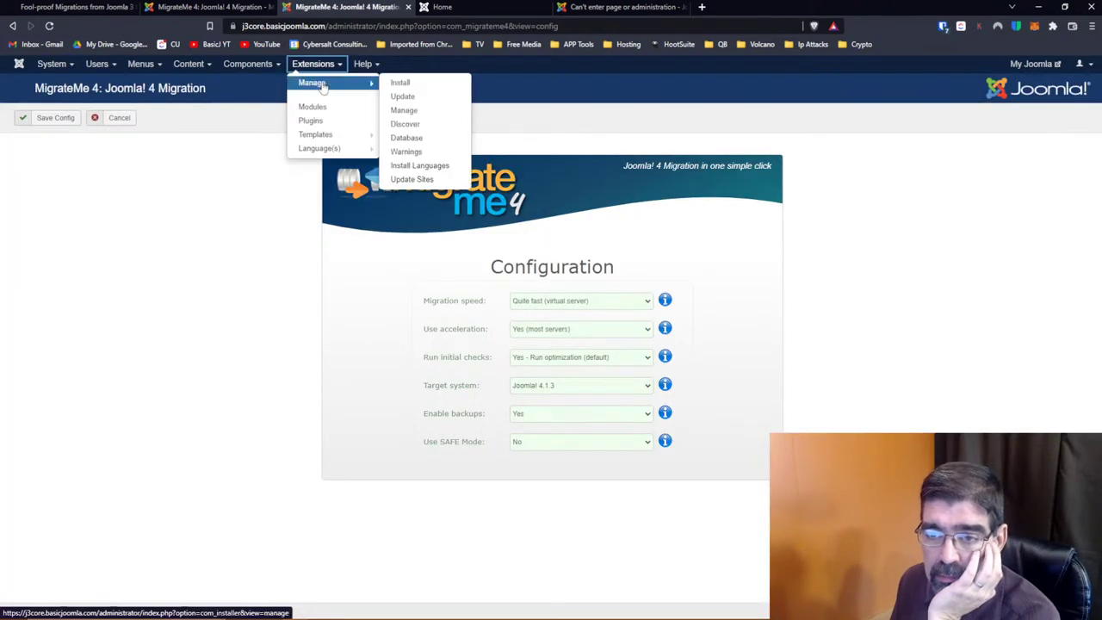
left_click(395, 82)
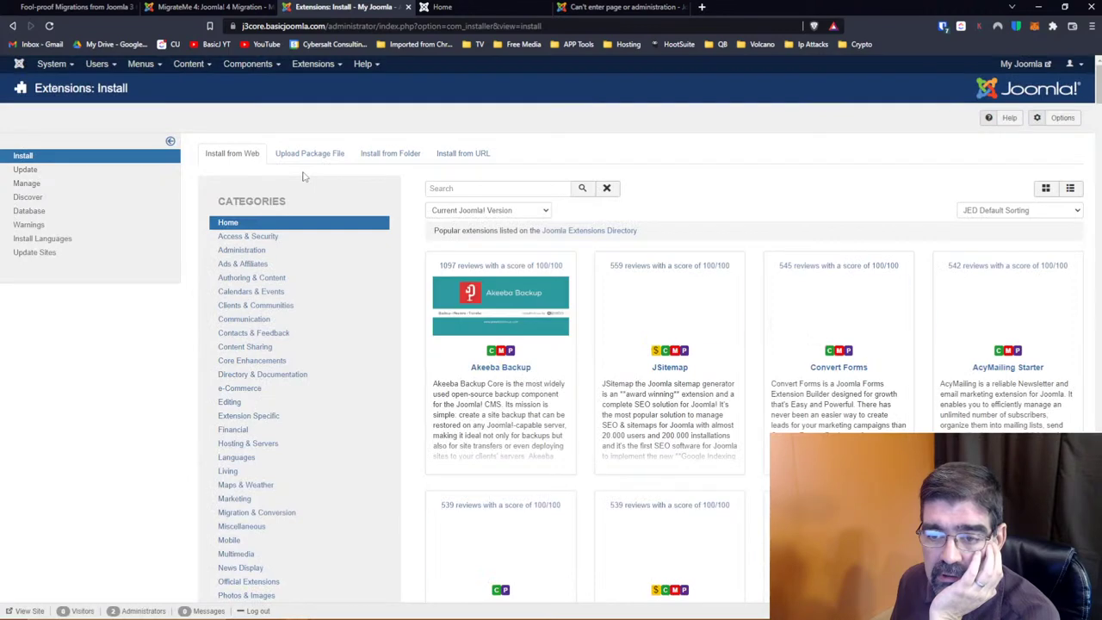
left_click(310, 153)
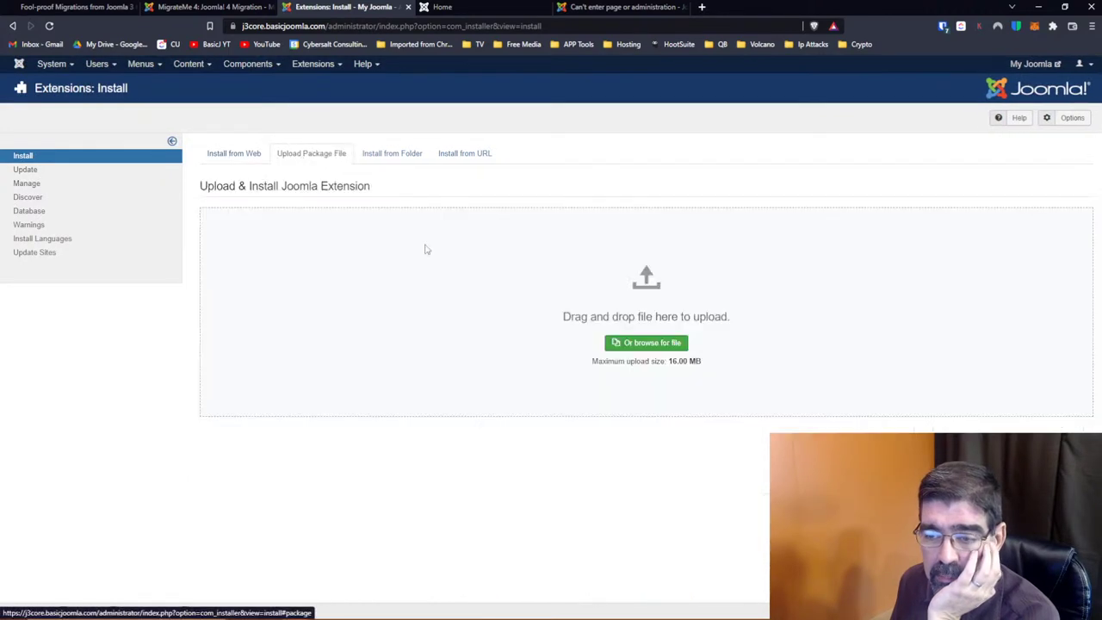
left_click(637, 349)
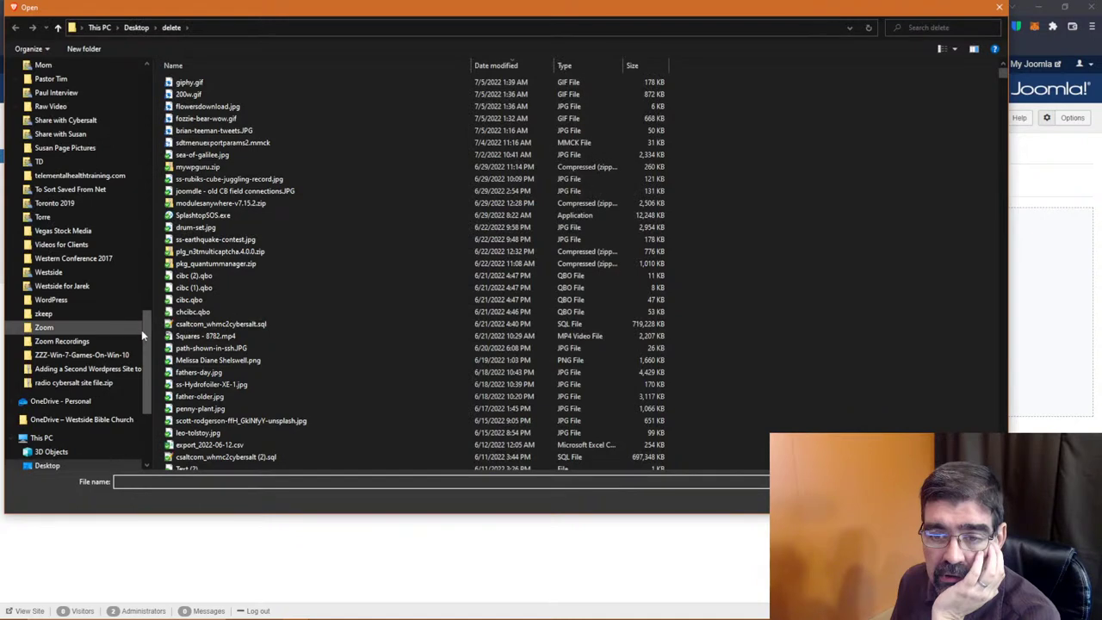
Go to the Joomla 3 folder and look through its contents for the JoomRSS package
scroll(77, 258, "up", 10)
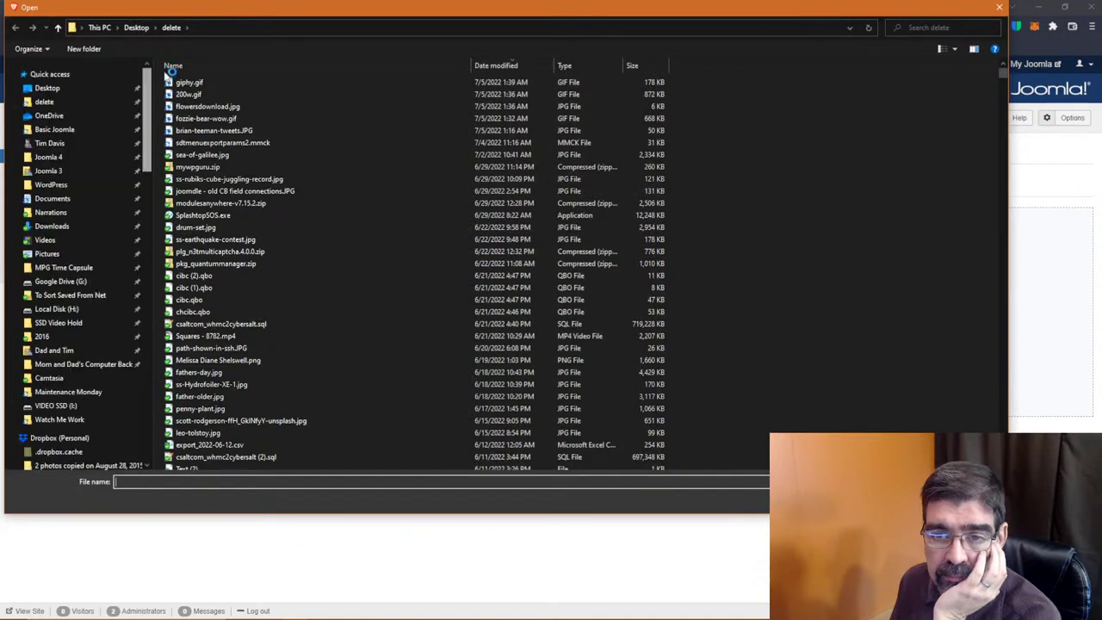
left_click(50, 170)
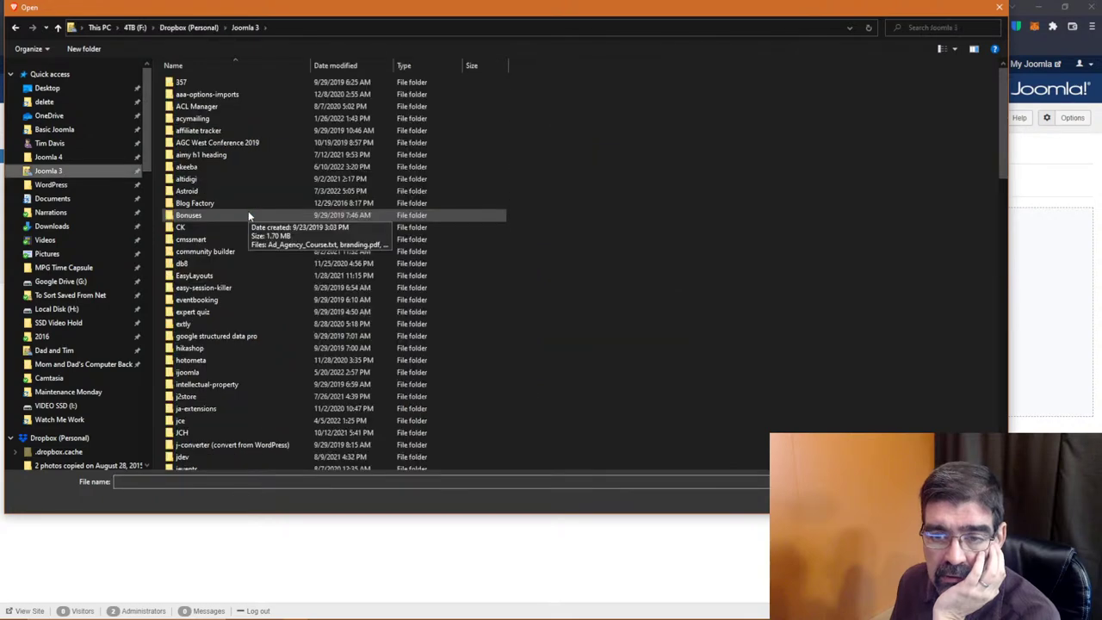
scroll(248, 215, "down", 5)
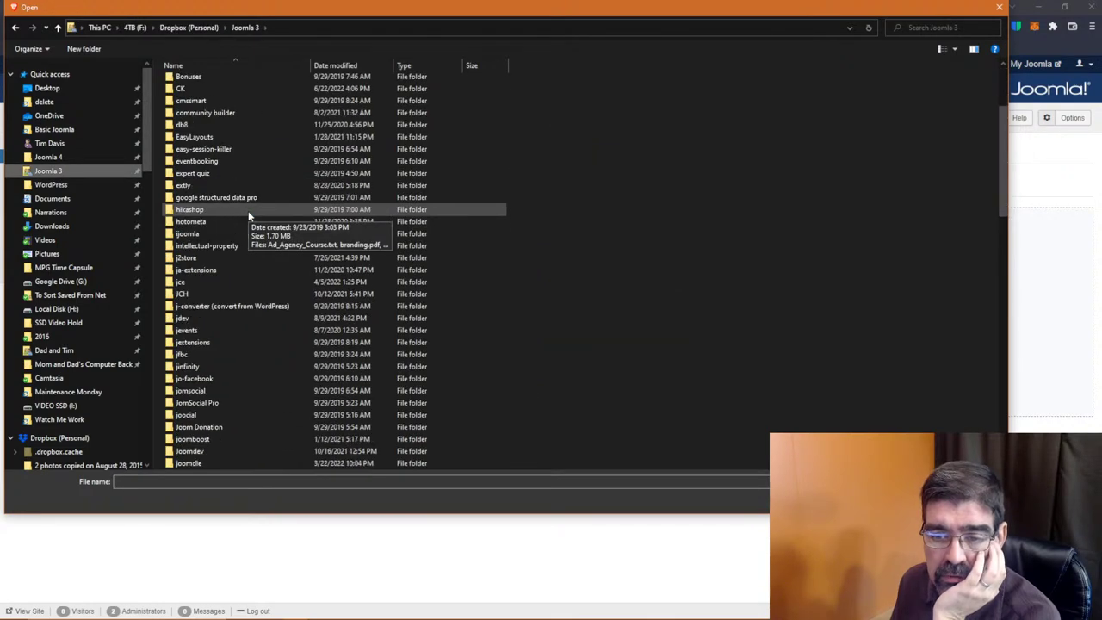
scroll(248, 215, "down", 4)
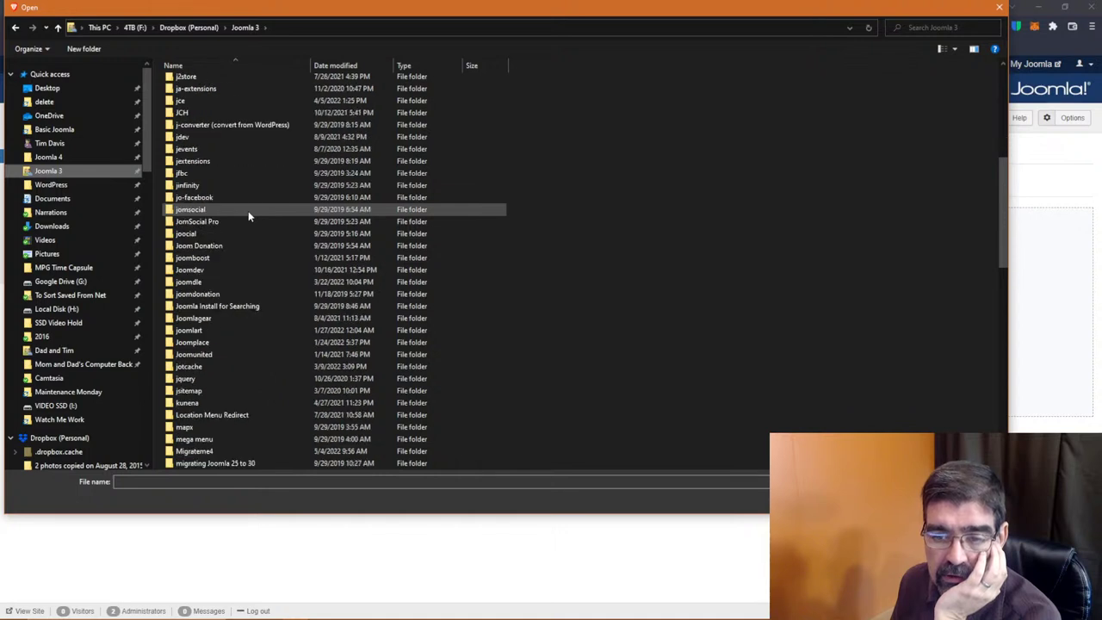
scroll(248, 215, "down", 2)
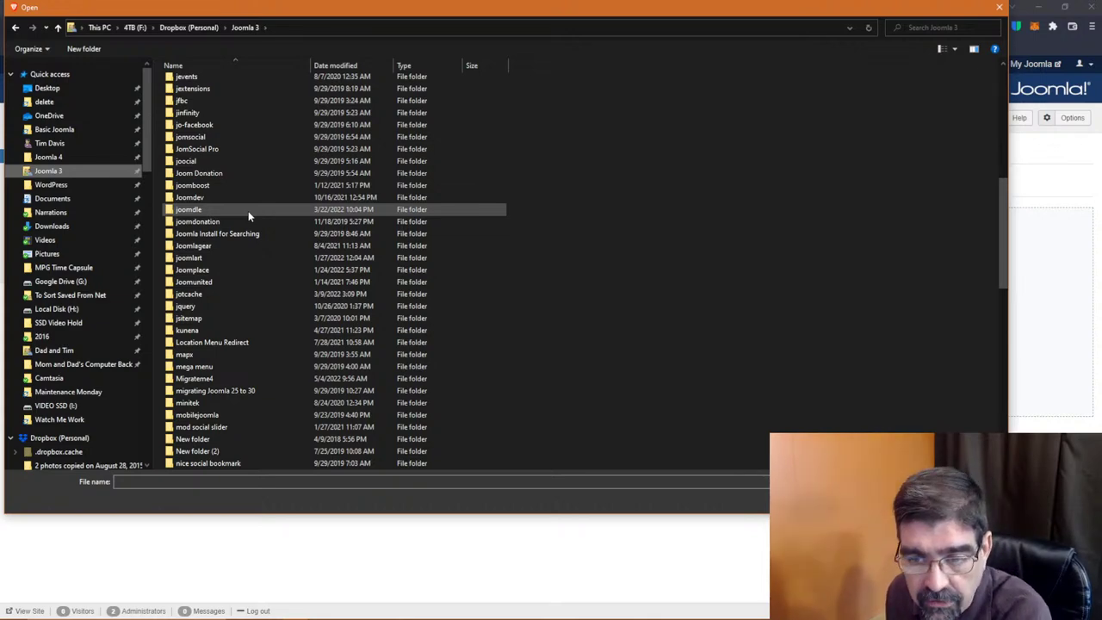
scroll(248, 215, "down", 9)
scroll(248, 216, "down", 8)
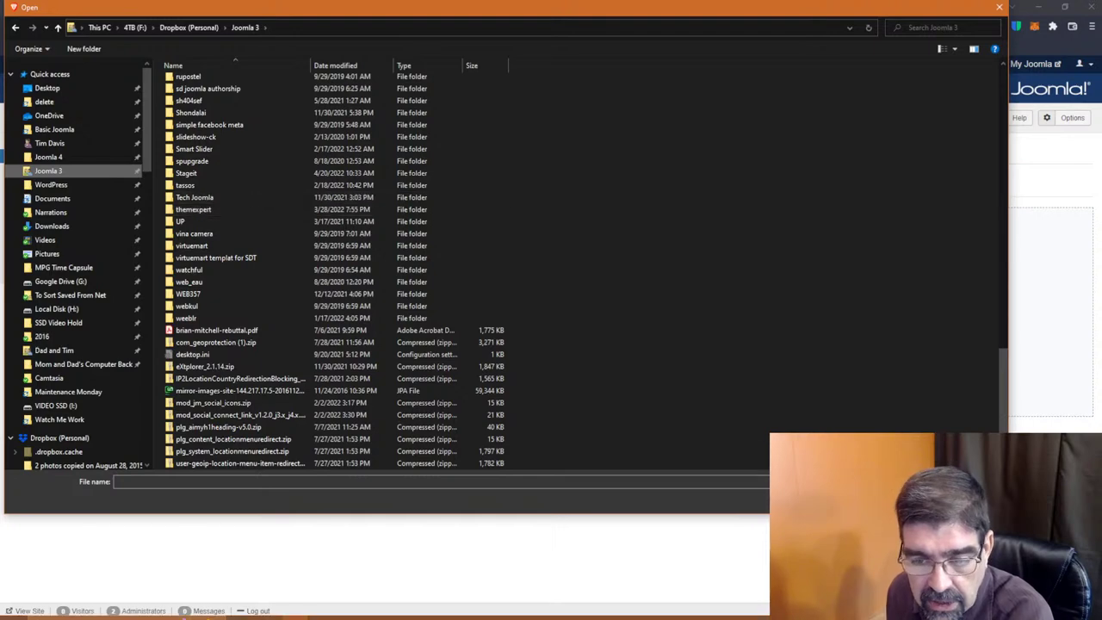
Search Windows for joomrss and open the file location of com_joomrss_v1.1.10.zip
left_click(52, 608)
type("rs")
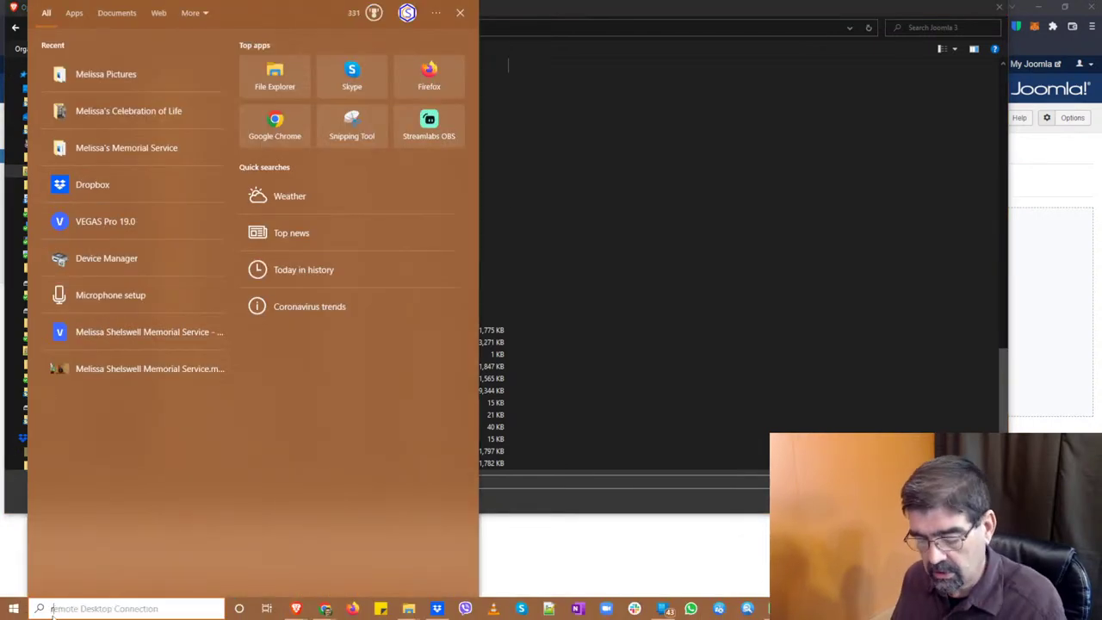
type("s")
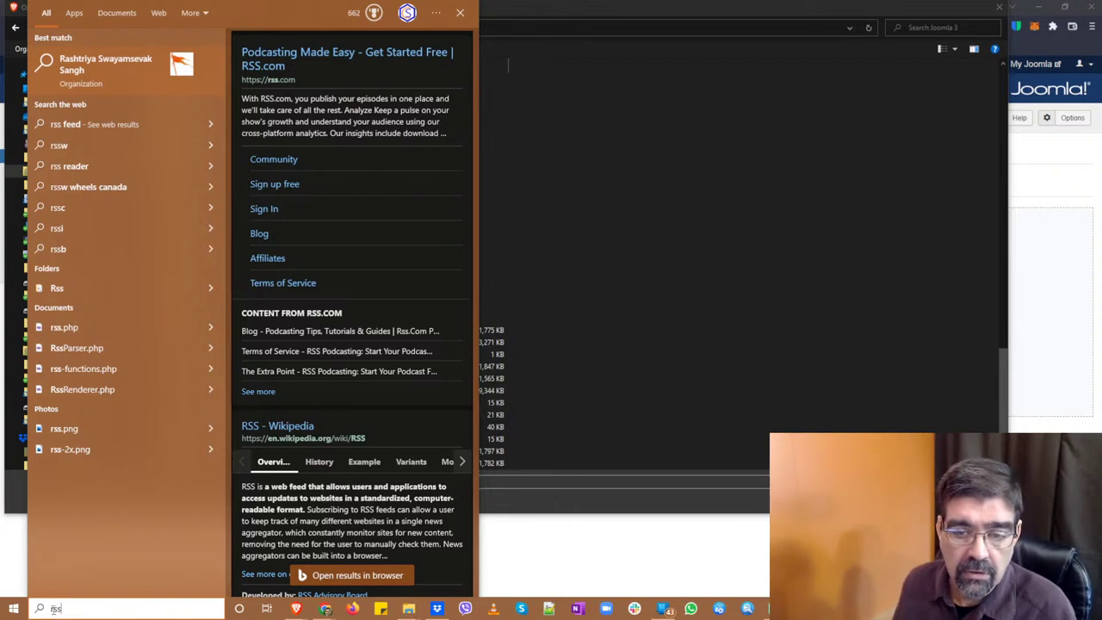
key("ctrl+a")
type("j")
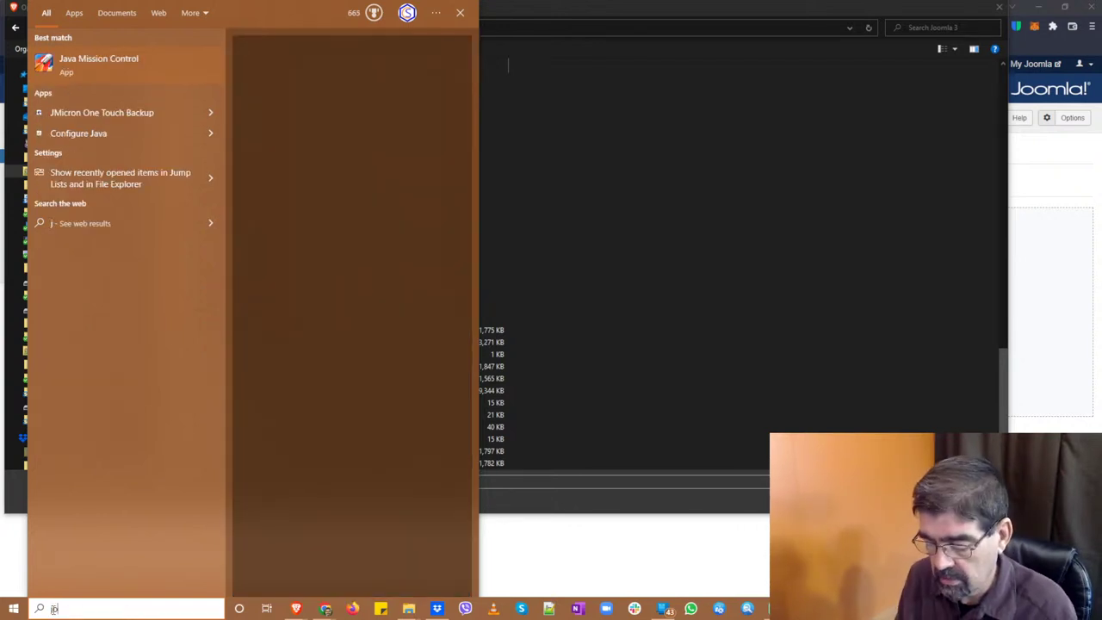
type("oom")
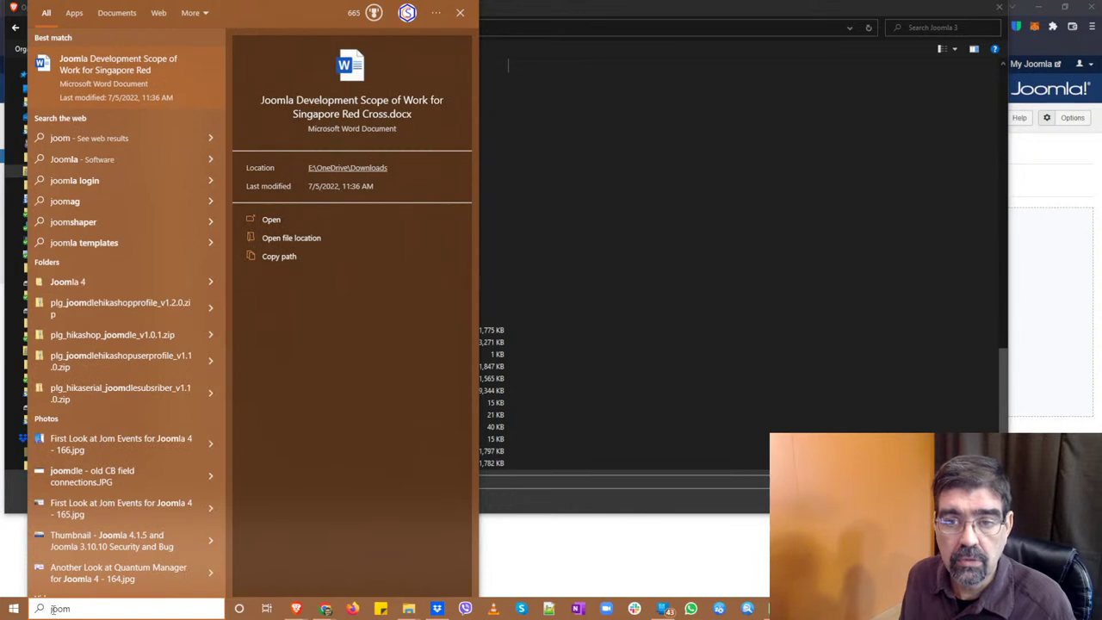
type("ss")
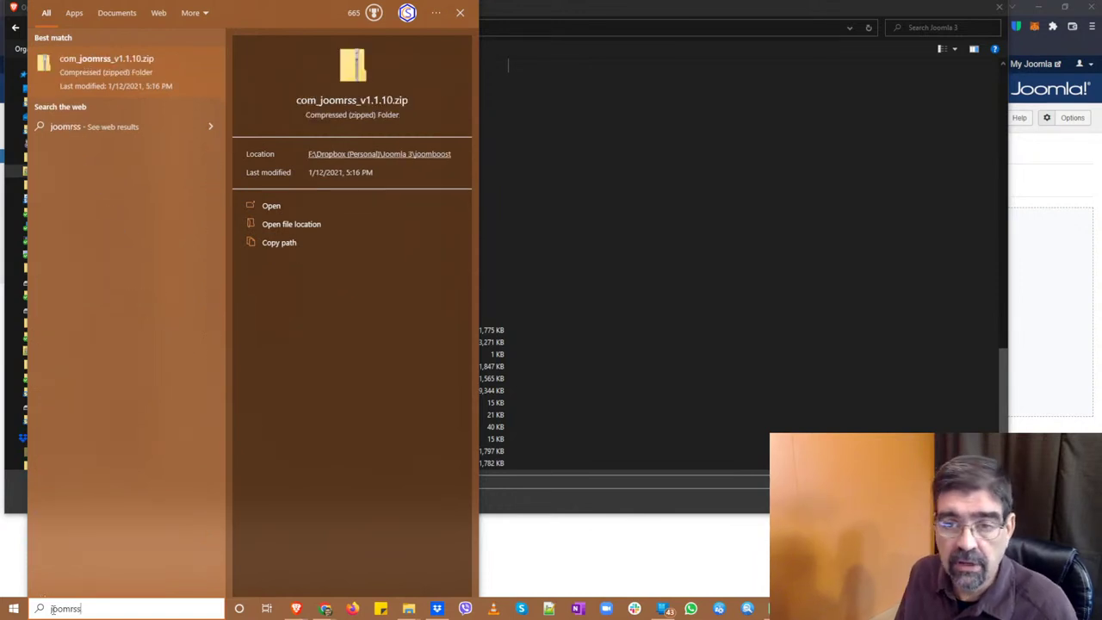
right_click(90, 80)
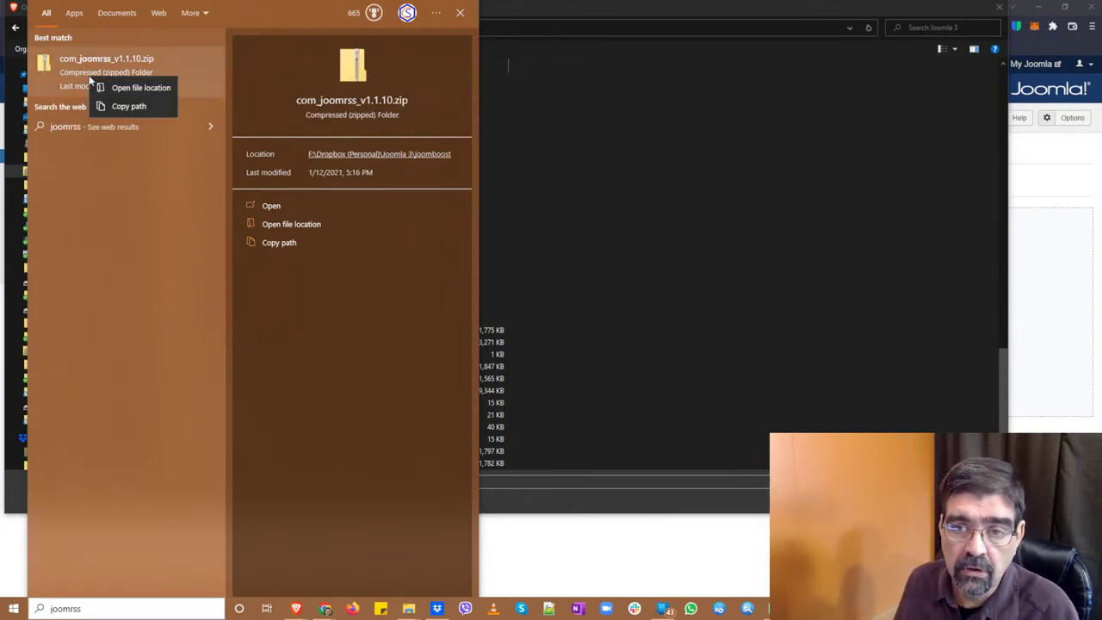
left_click(116, 88)
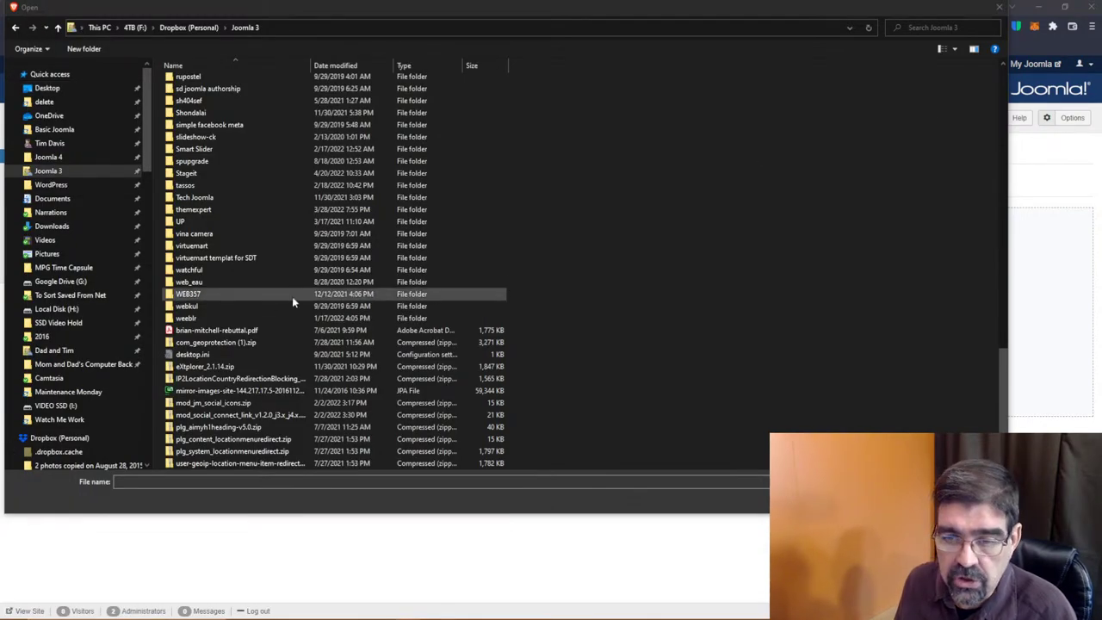
Upload and install com_joomrss_v1.1.10.zip from the joomboost folder, and list the site's components
scroll(231, 231, "up", 10)
scroll(231, 233, "up", 4)
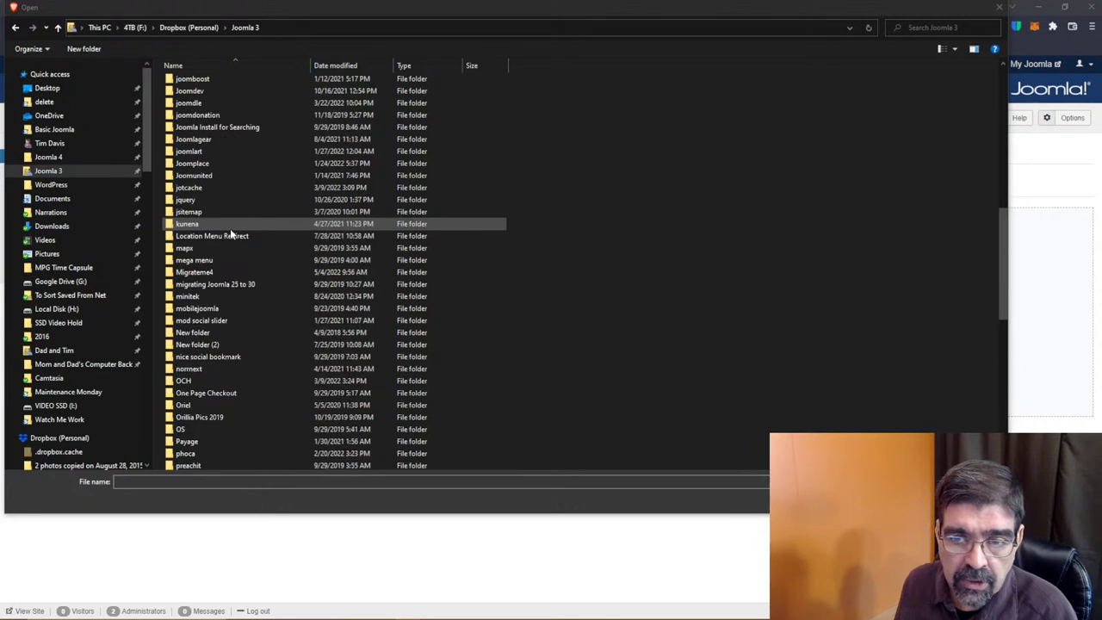
scroll(209, 136, "up", 1)
double_click(204, 121)
left_click(193, 85)
key("Return")
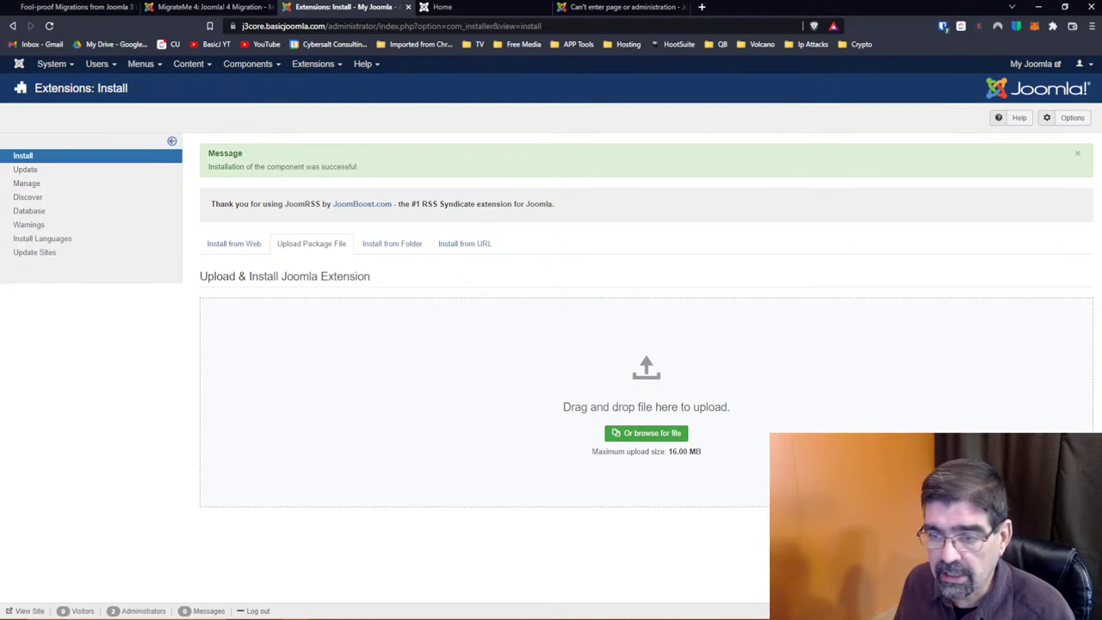
left_click(249, 66)
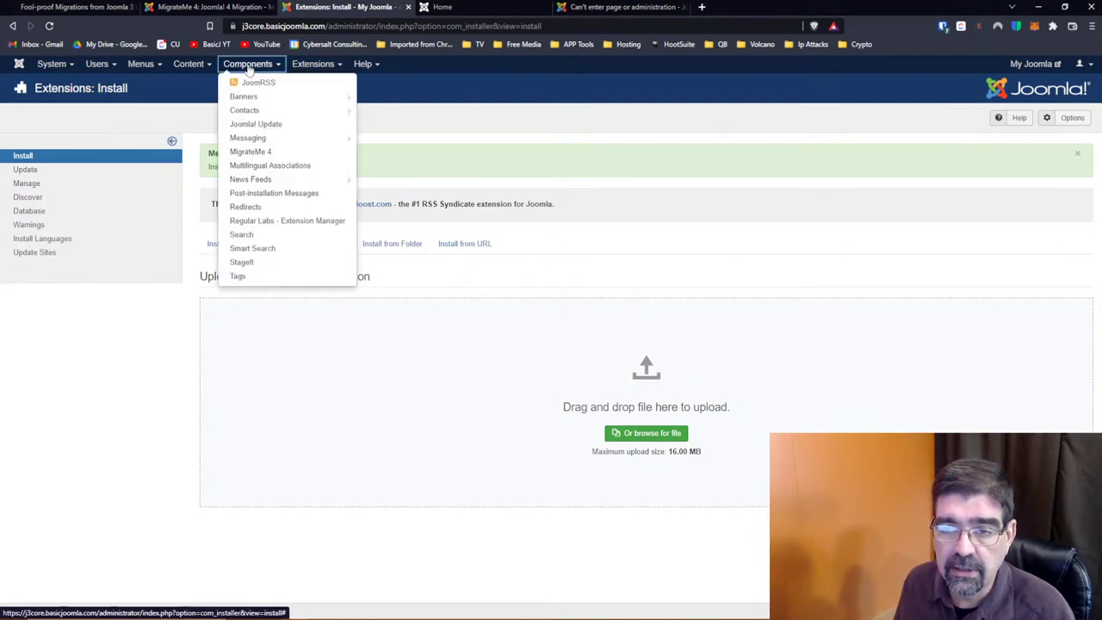
Run the MigrateMe 4 upgrade to Joomla! 4.1.3 on the original site and open the migrated site's admin
left_click(264, 155)
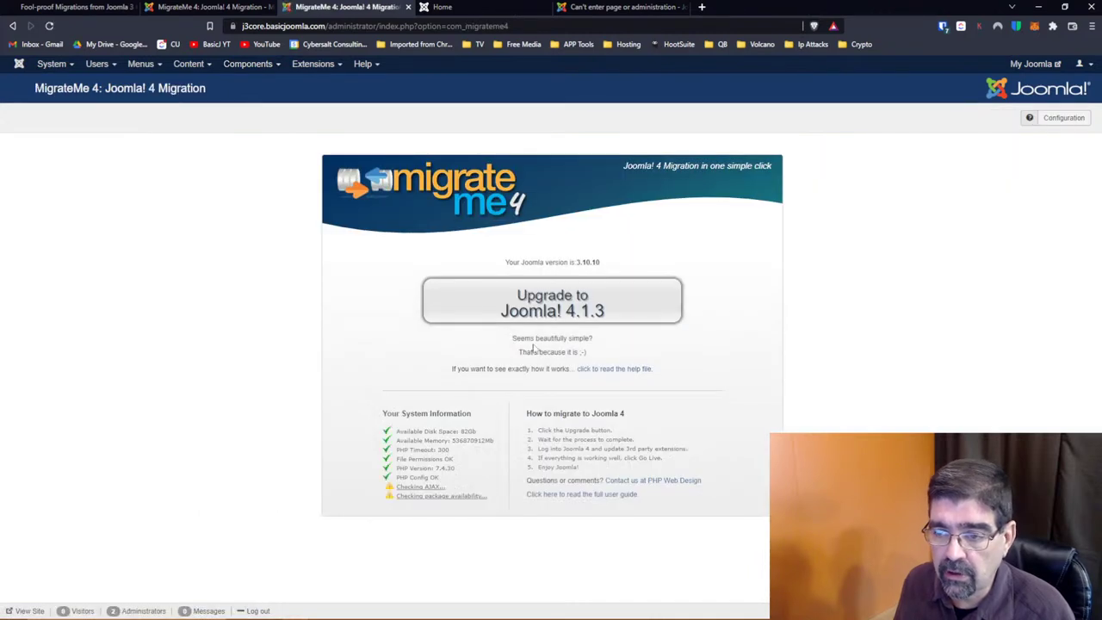
left_click(542, 320)
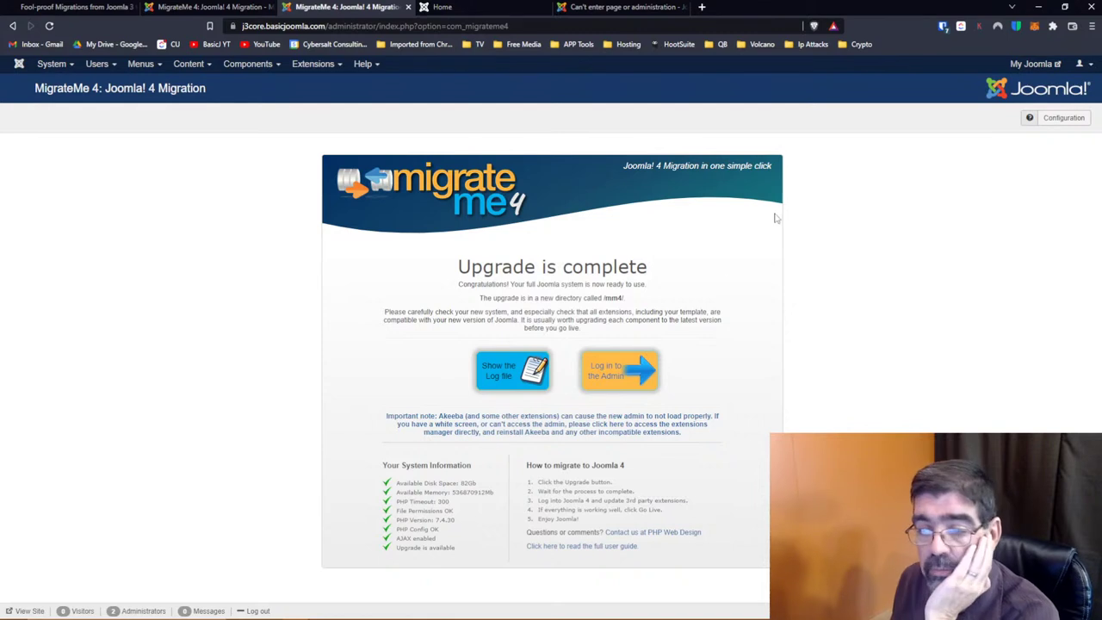
left_click(621, 370)
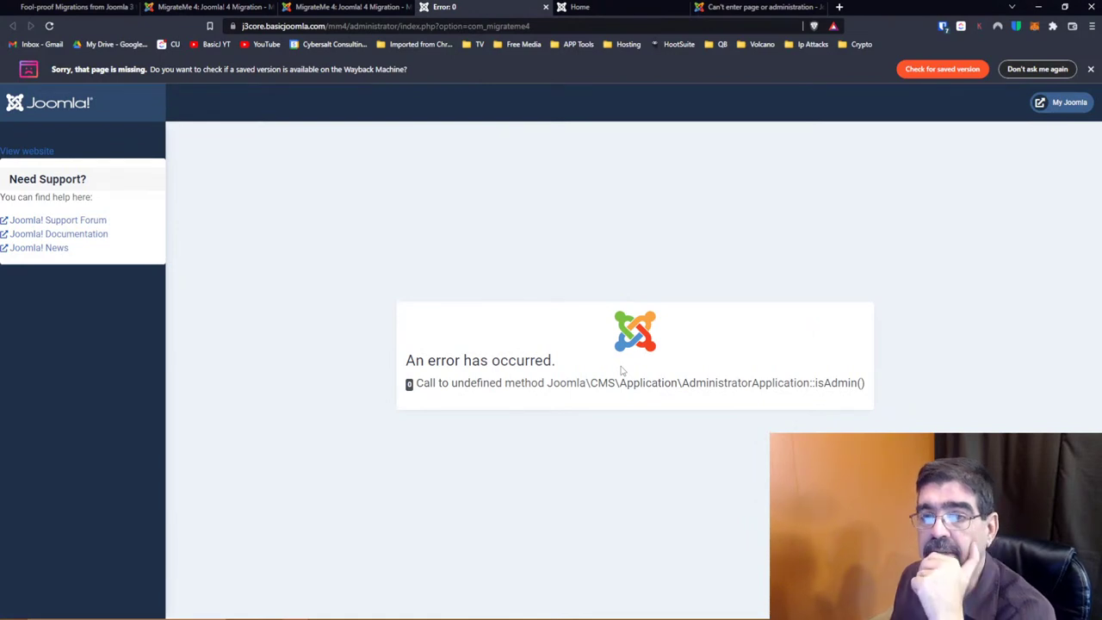
Return to MigrateMe 4 on the original site, enable SAFE Mode in its configuration and save it
left_click(190, 11)
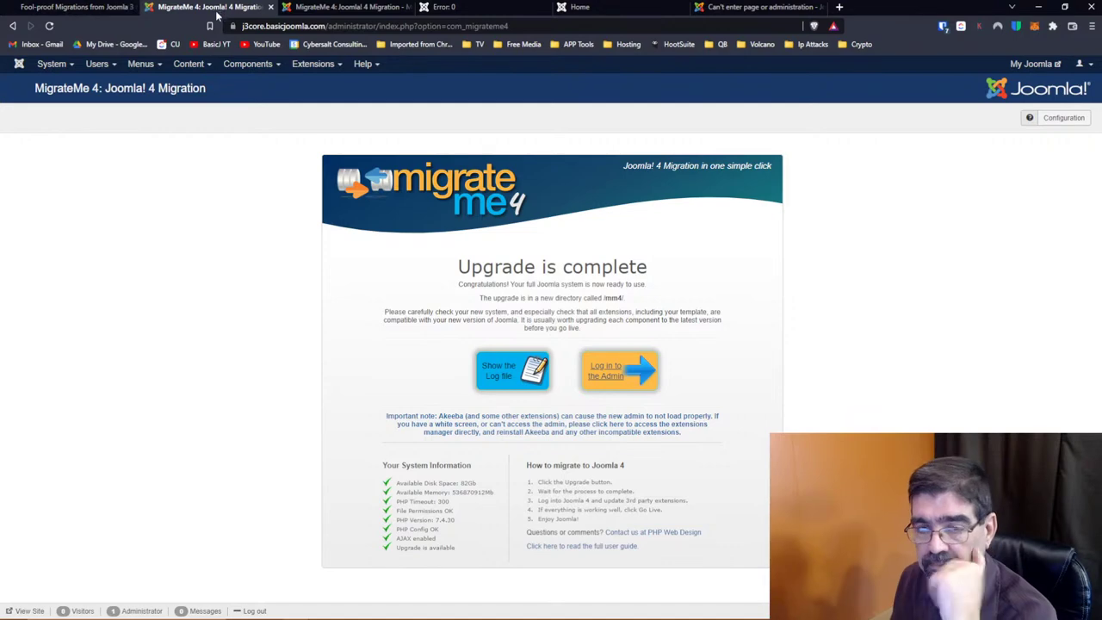
left_click(107, 10)
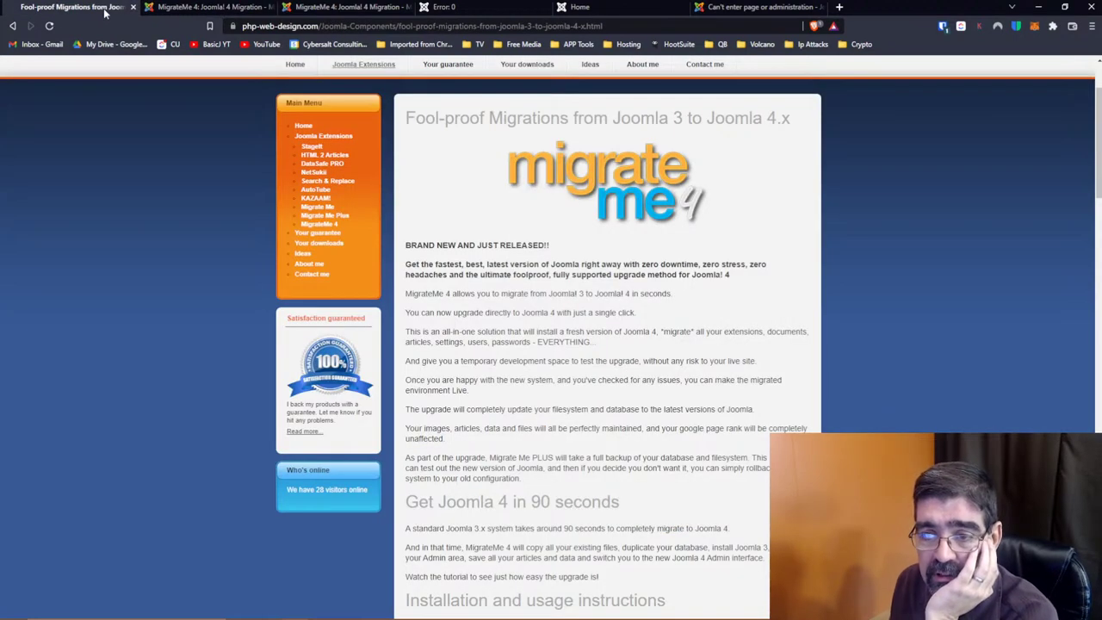
left_click(193, 7)
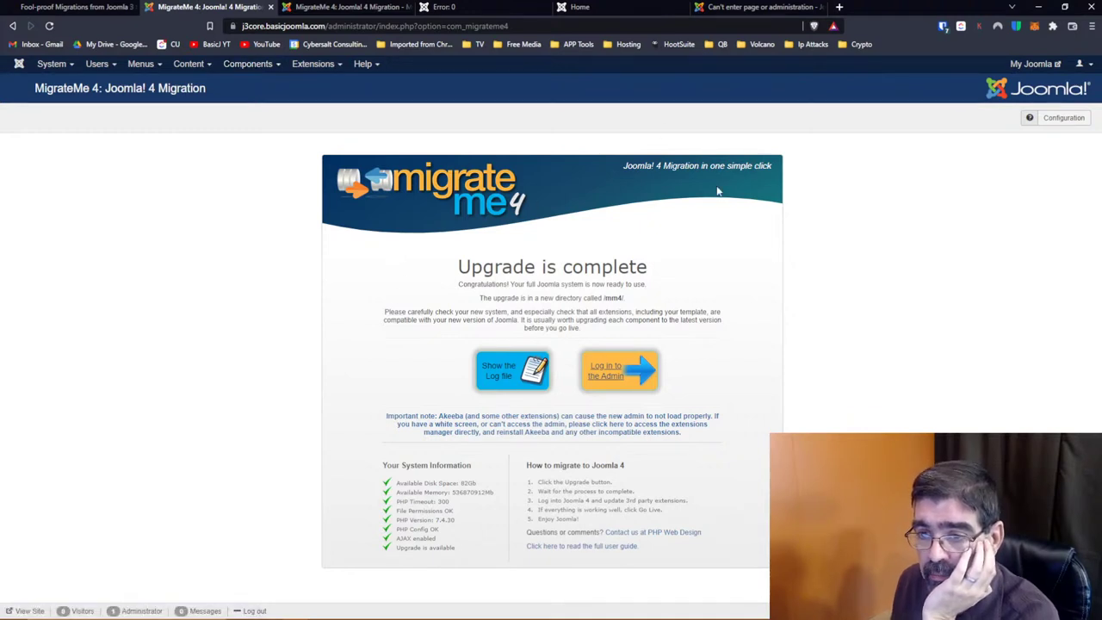
left_click(1057, 118)
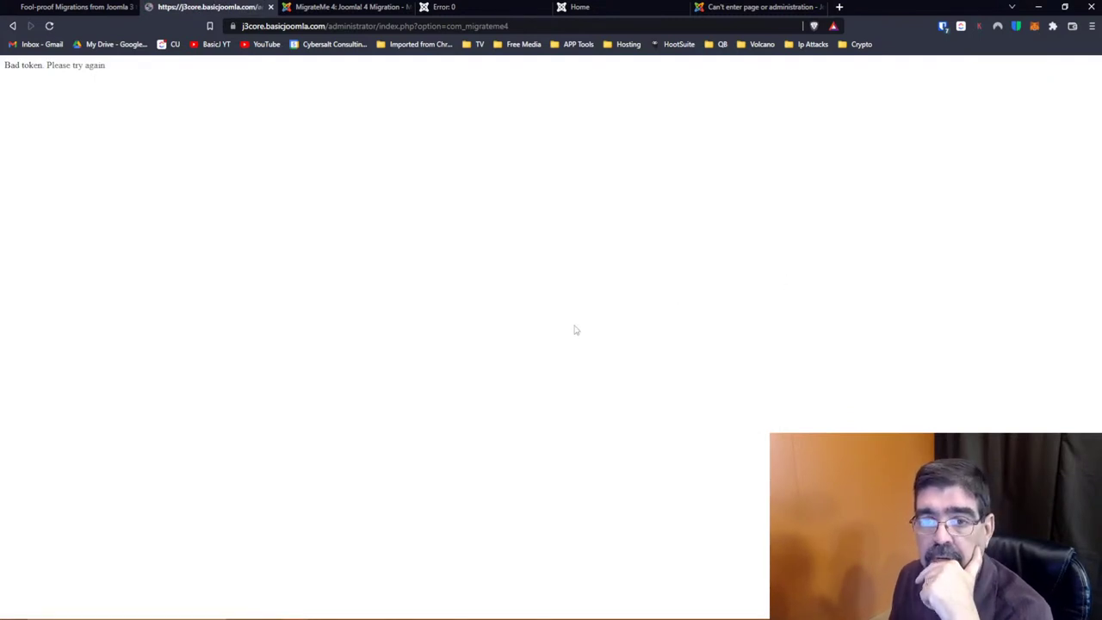
left_click(336, 26)
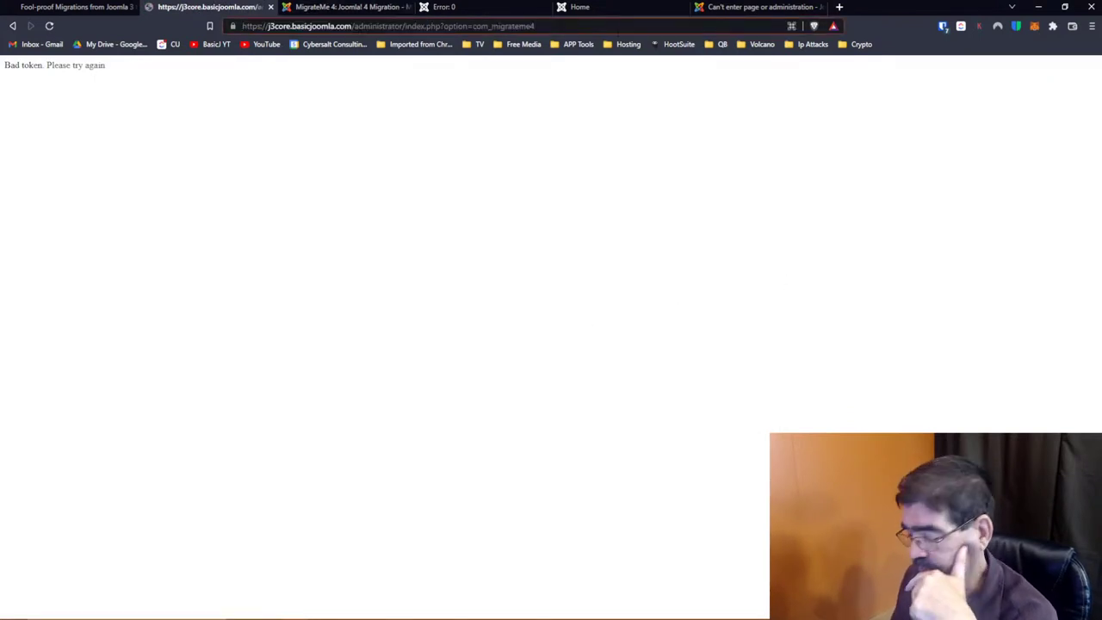
key("Return")
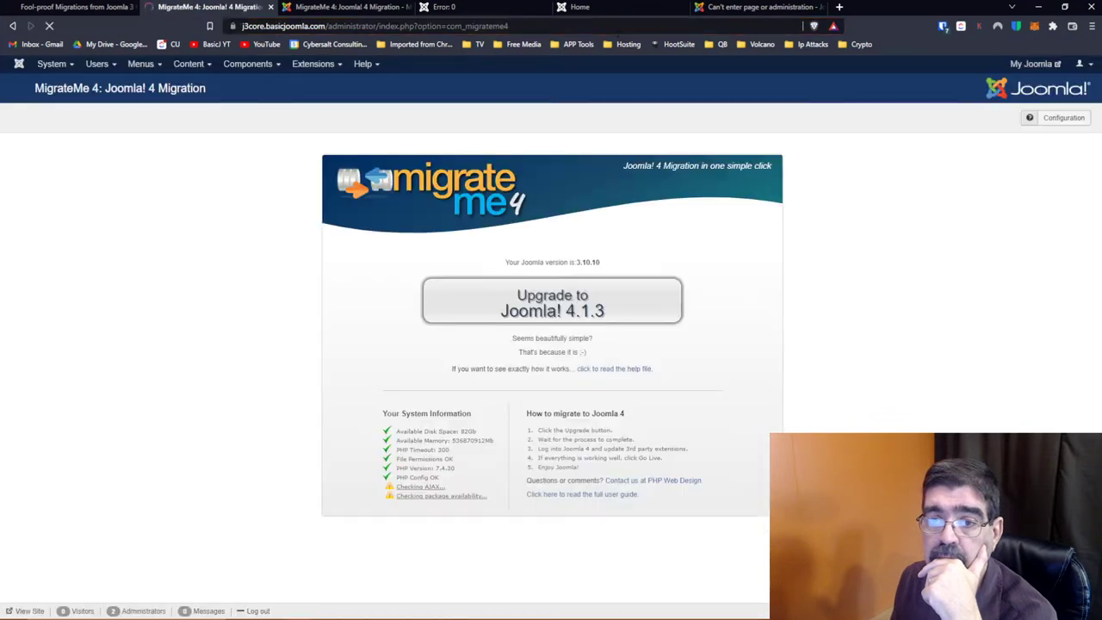
left_click(1065, 120)
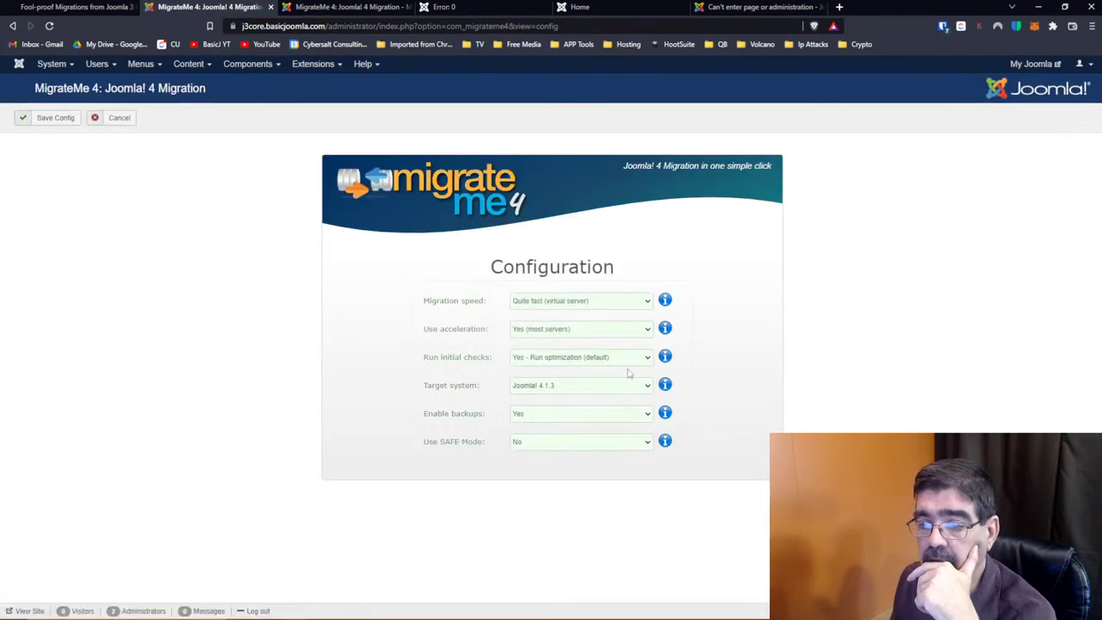
left_click(539, 442)
left_click(557, 458)
left_click(41, 123)
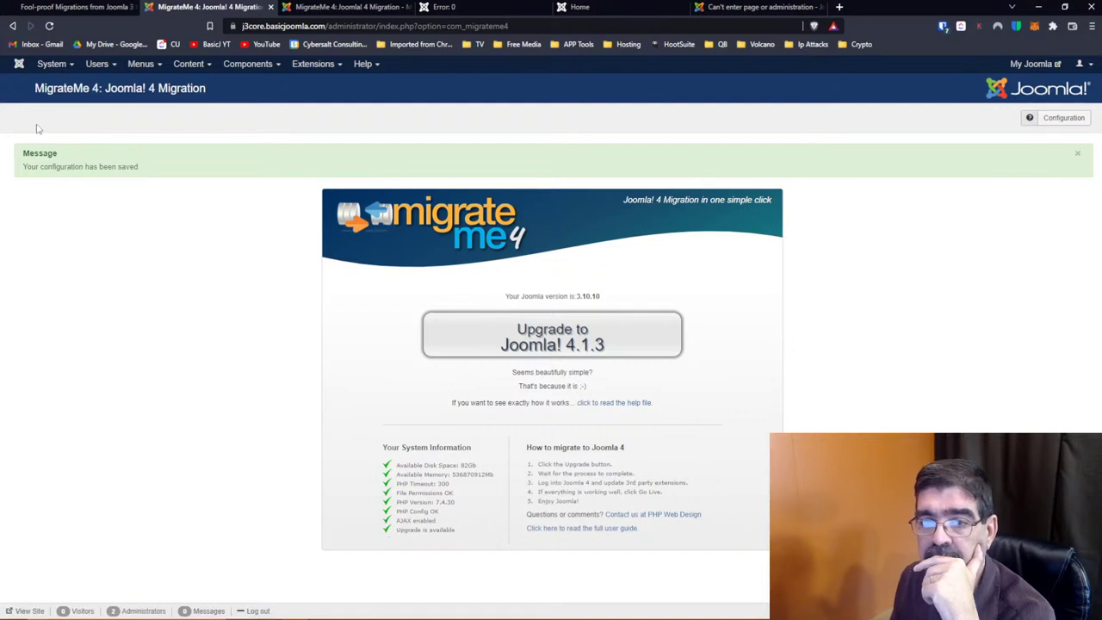
Rerun the MigrateMe 4 upgrade to Joomla! 4.1.3 in SAFE Mode and open the new admin login page
left_click(245, 64)
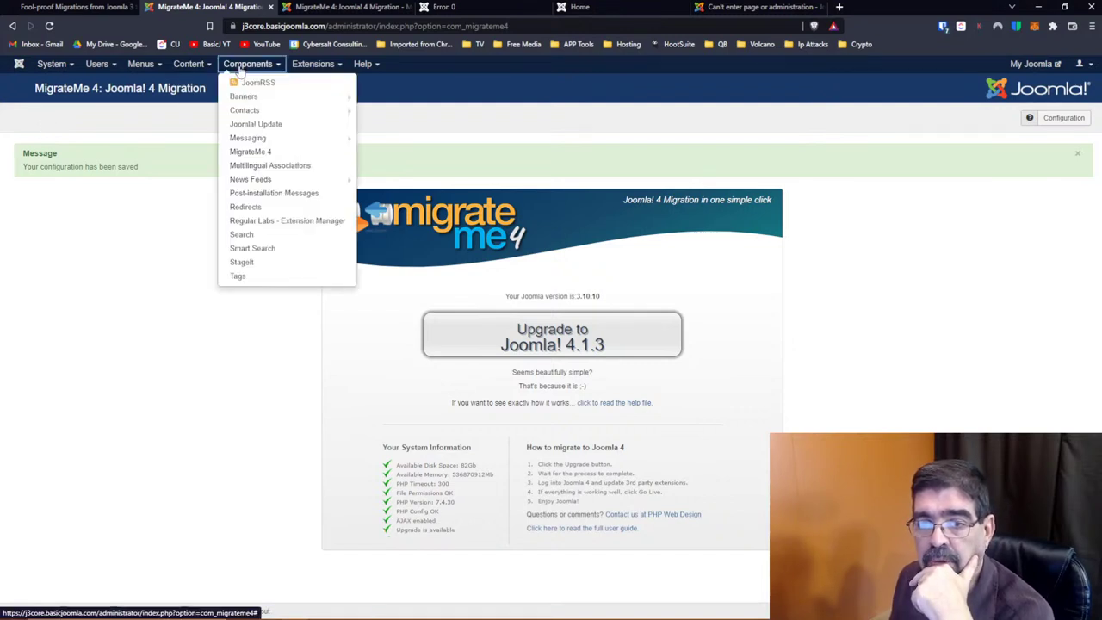
left_click(254, 154)
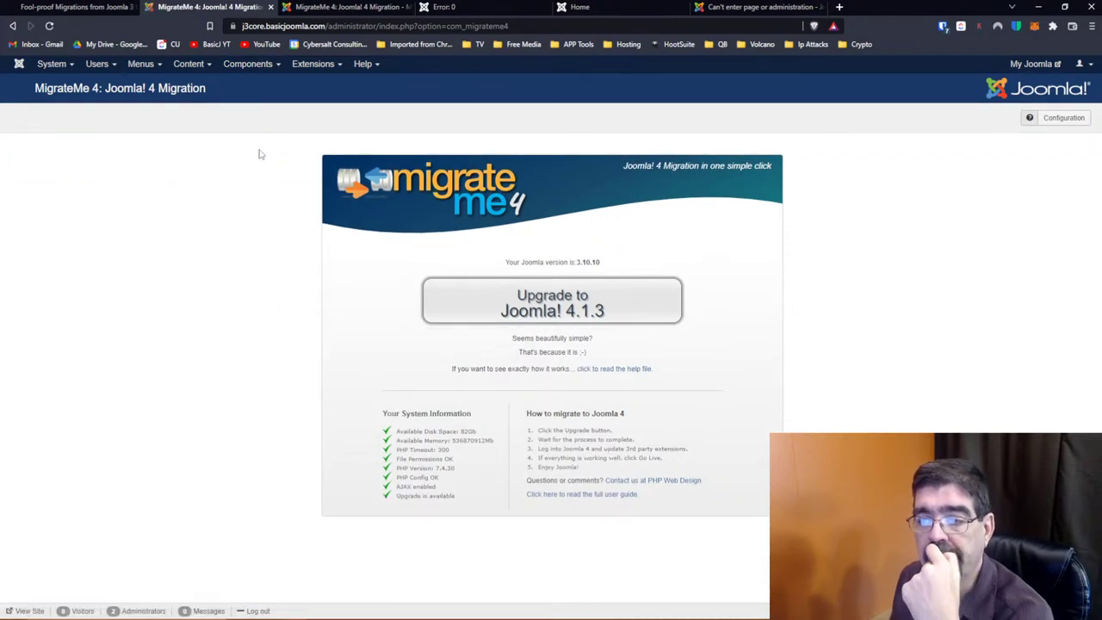
left_click(552, 301)
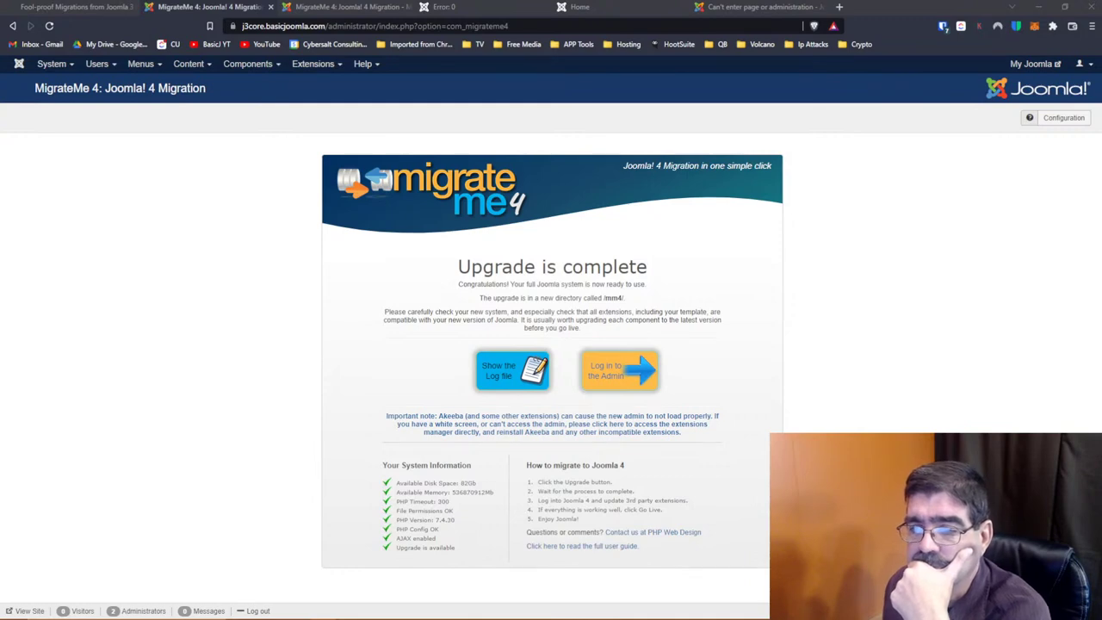
left_click(631, 372)
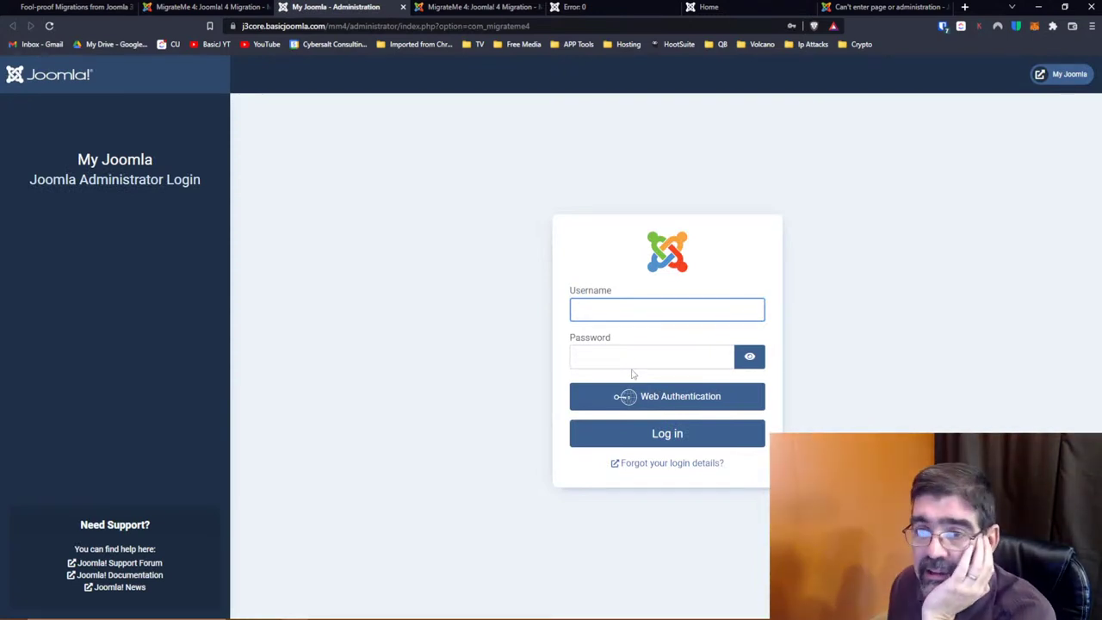
Log in to the migrated site's administrator with the saved username and password
left_click(207, 7)
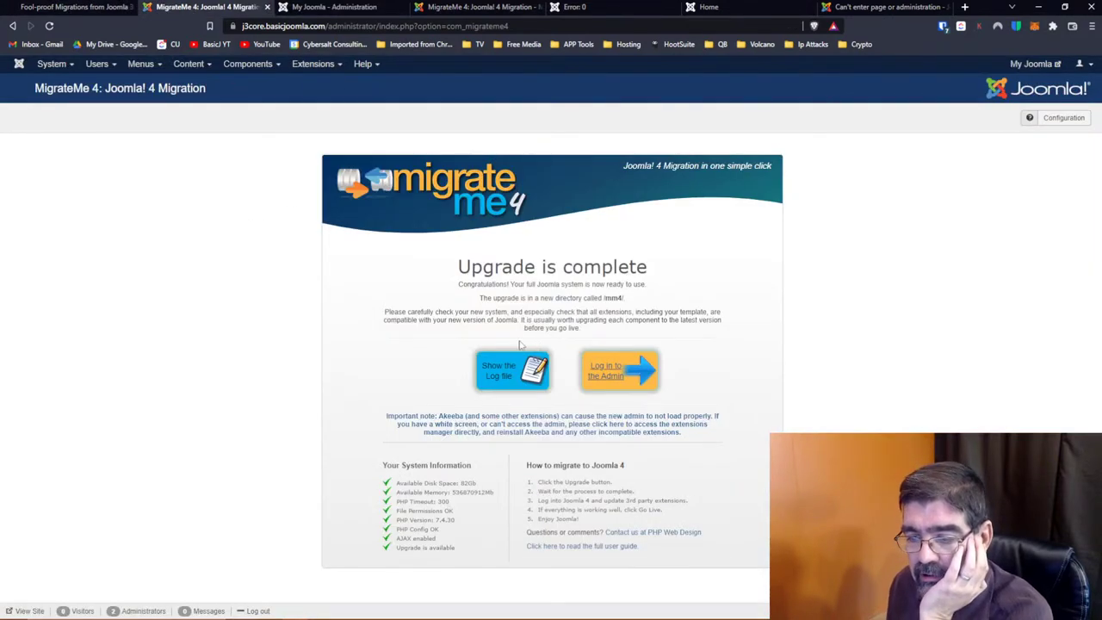
left_click(336, 7)
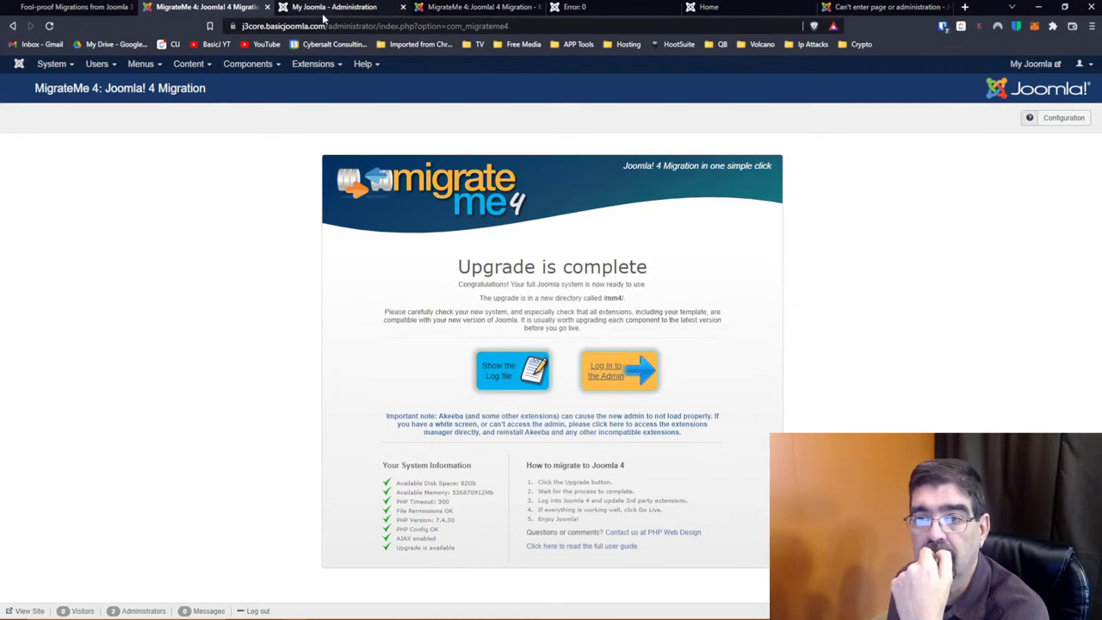
left_click(644, 308)
left_click(646, 340)
left_click(676, 434)
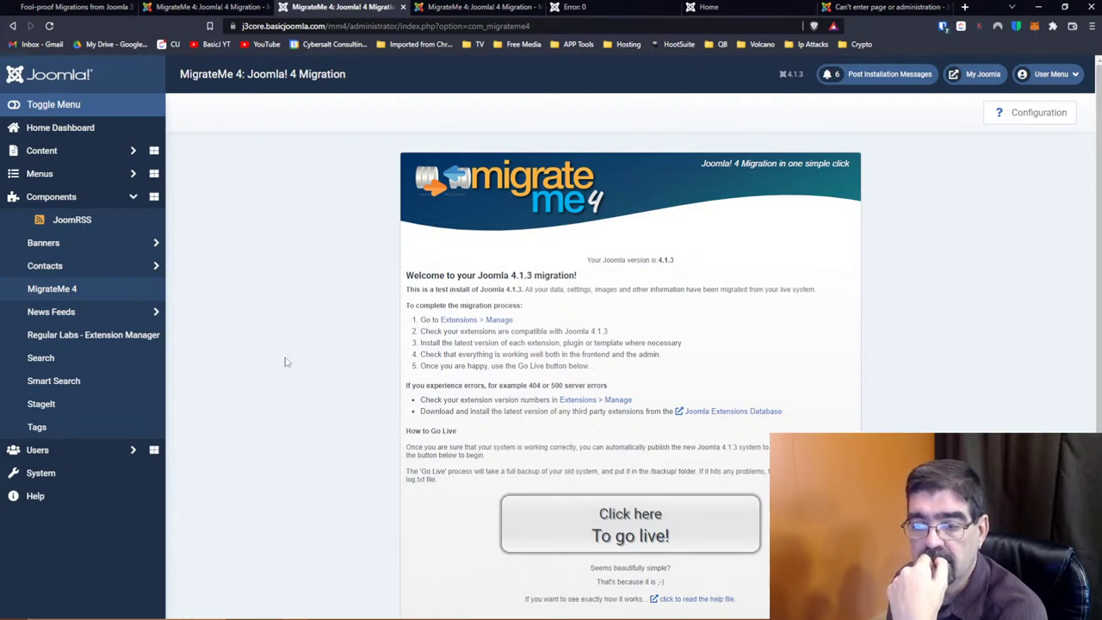
Check the migrated site for extension updates and try to open the JoomRSS component
left_click(60, 479)
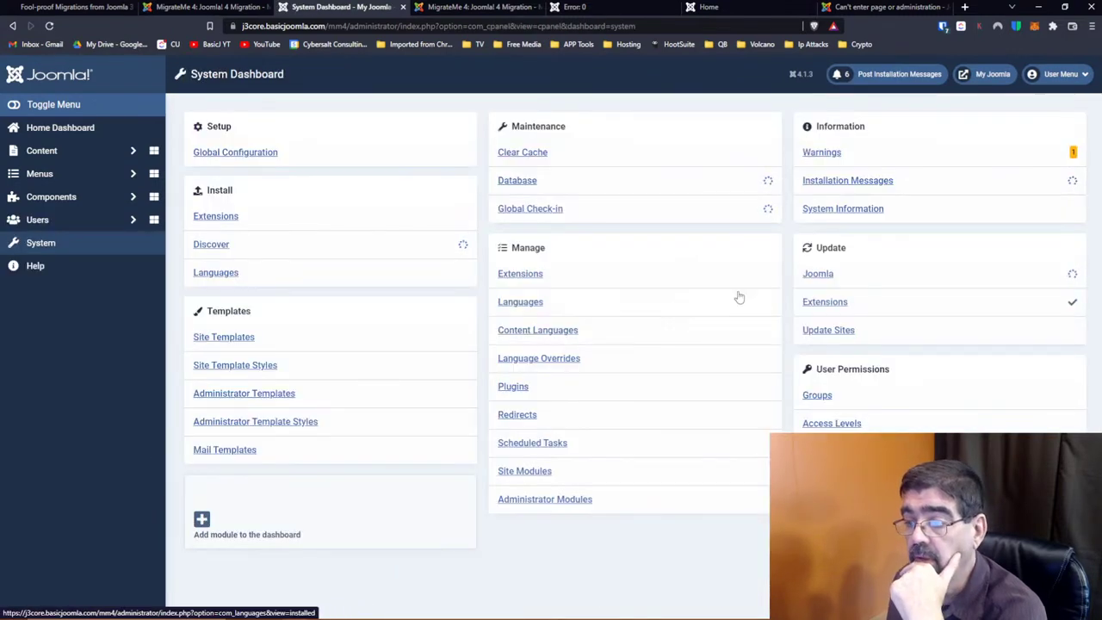
left_click(825, 302)
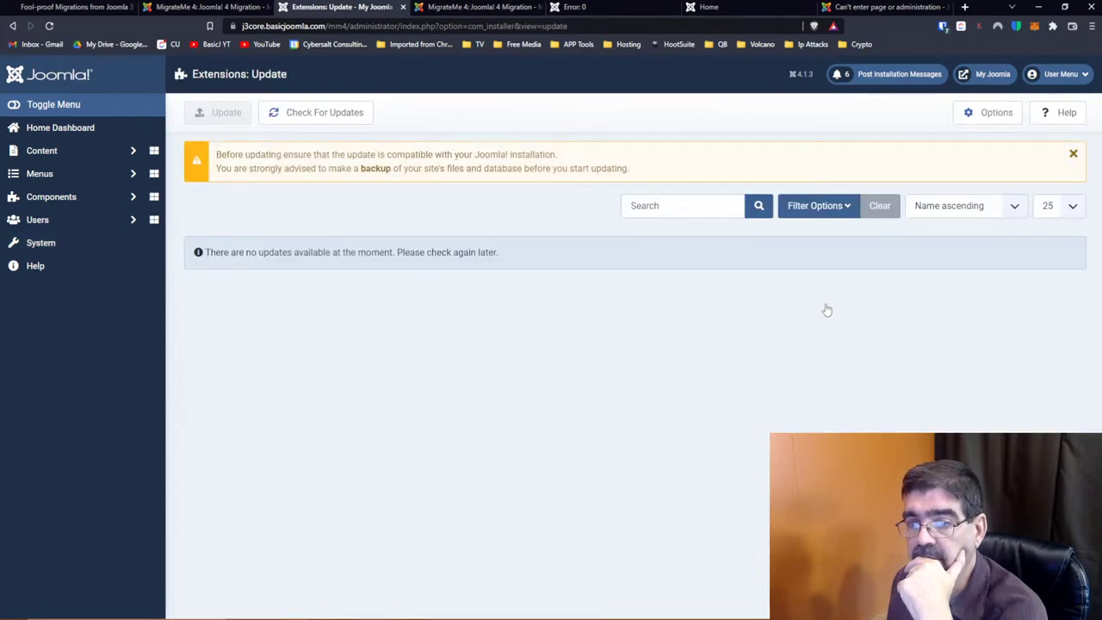
left_click(330, 119)
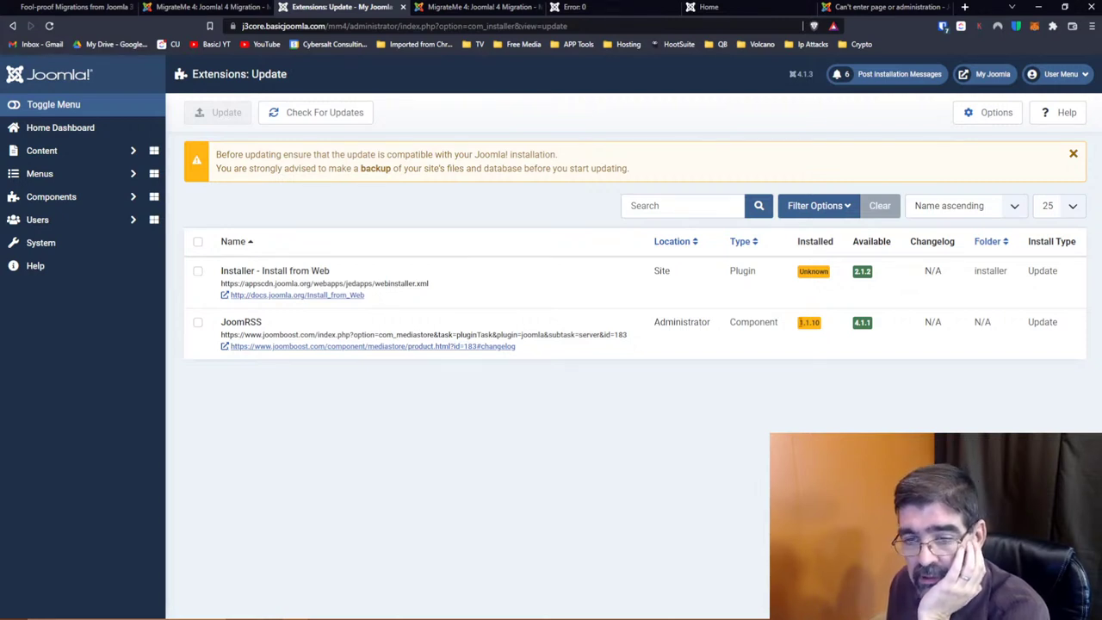
left_click(84, 199)
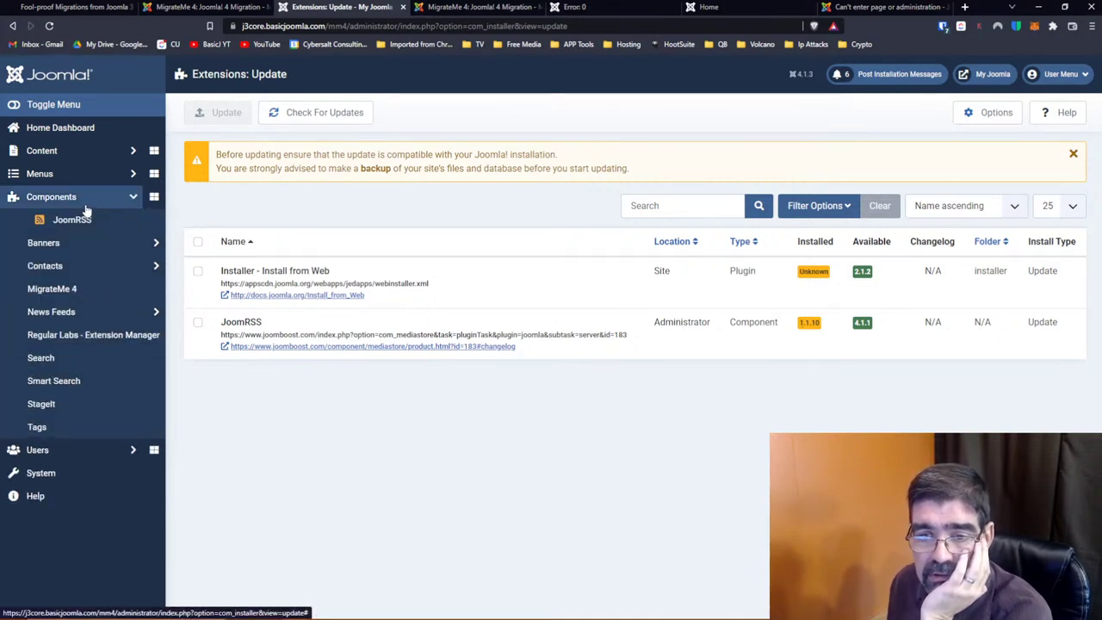
left_click(74, 220)
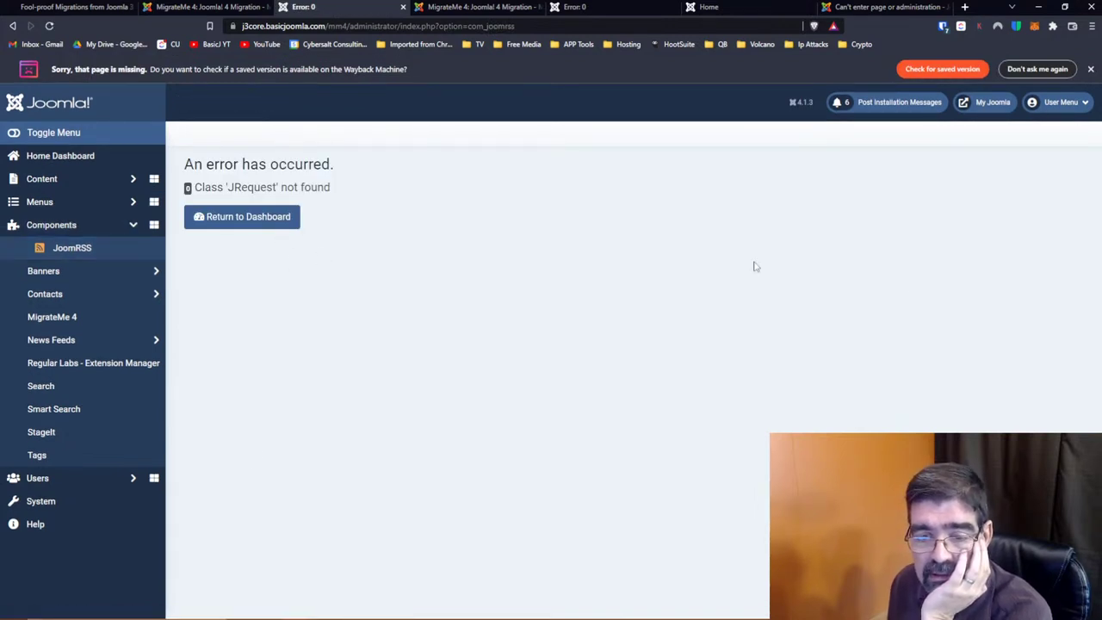
Set the Joomla Update channel of the migrated site to Default, save it, and recheck the setting
left_click(86, 510)
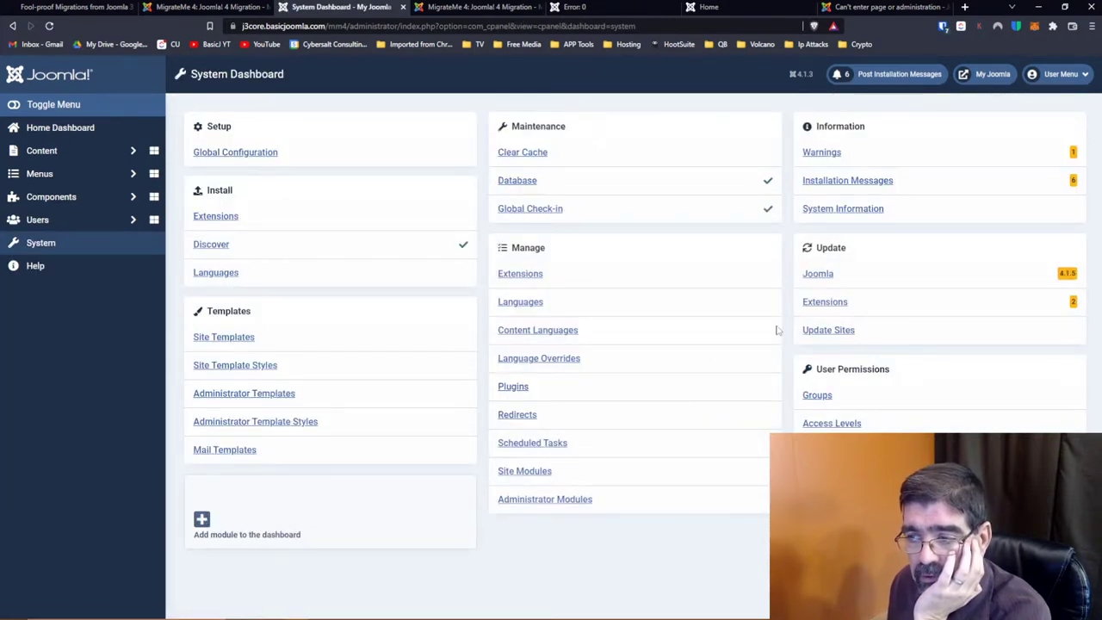
left_click(822, 276)
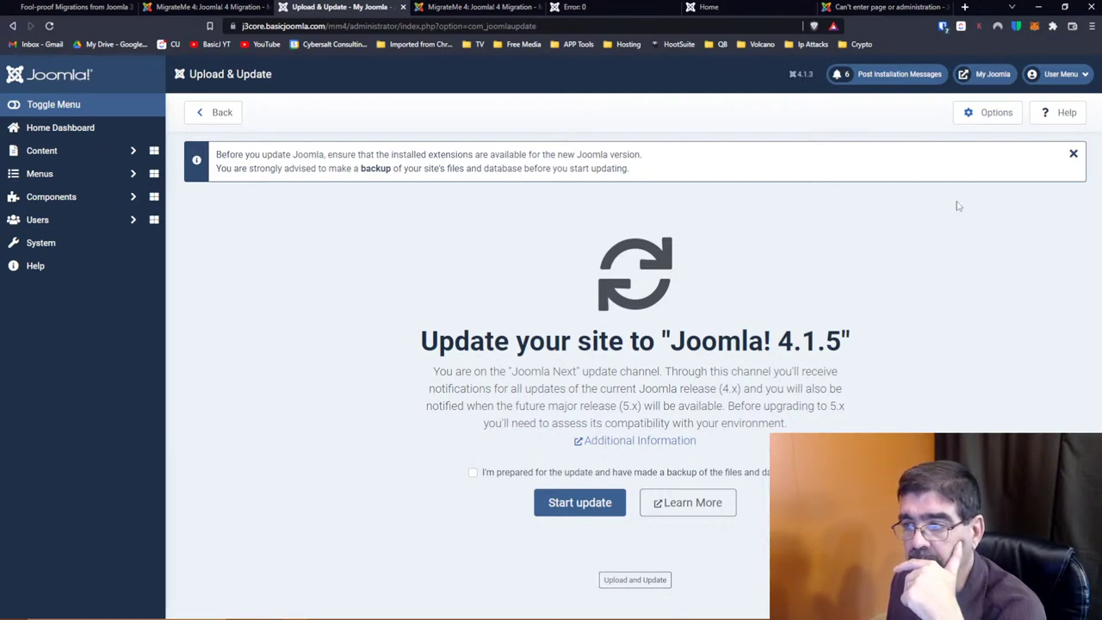
left_click(997, 119)
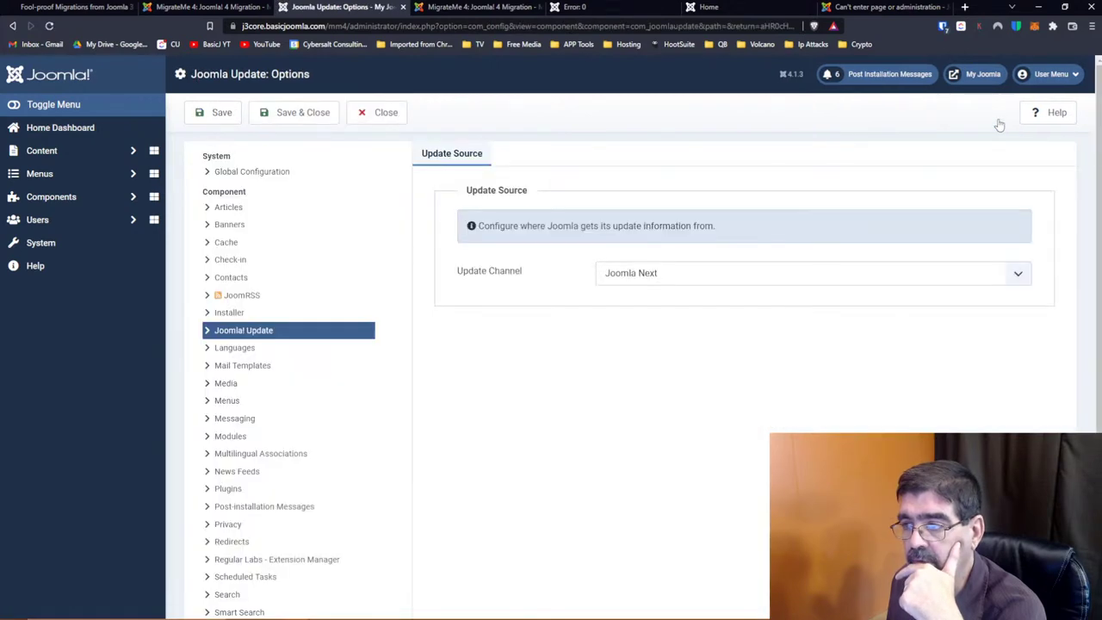
left_click(778, 281)
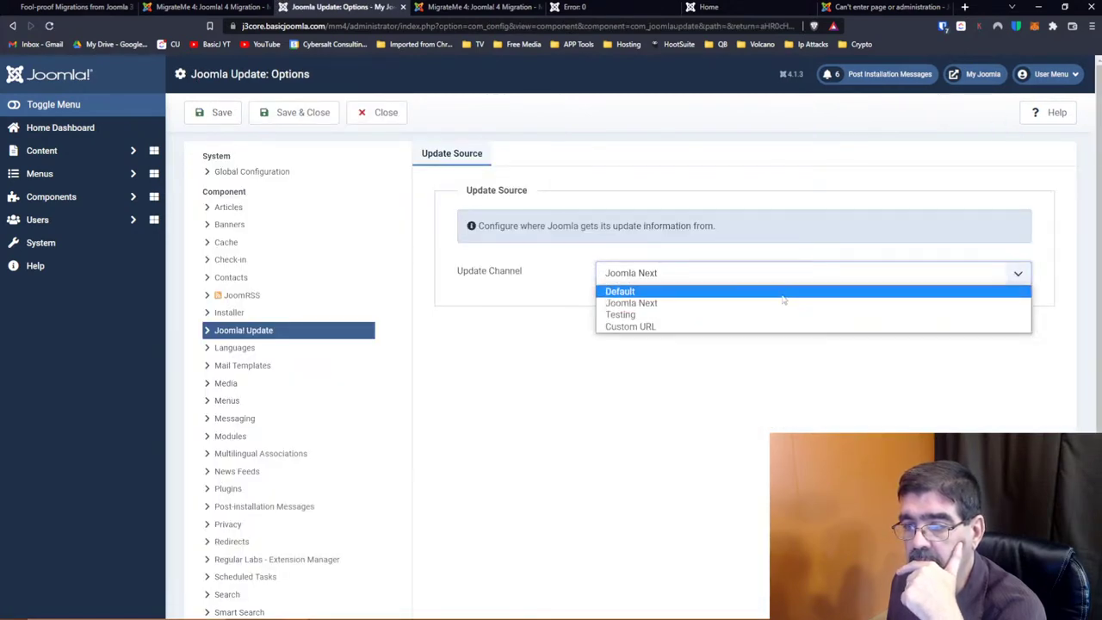
left_click(779, 291)
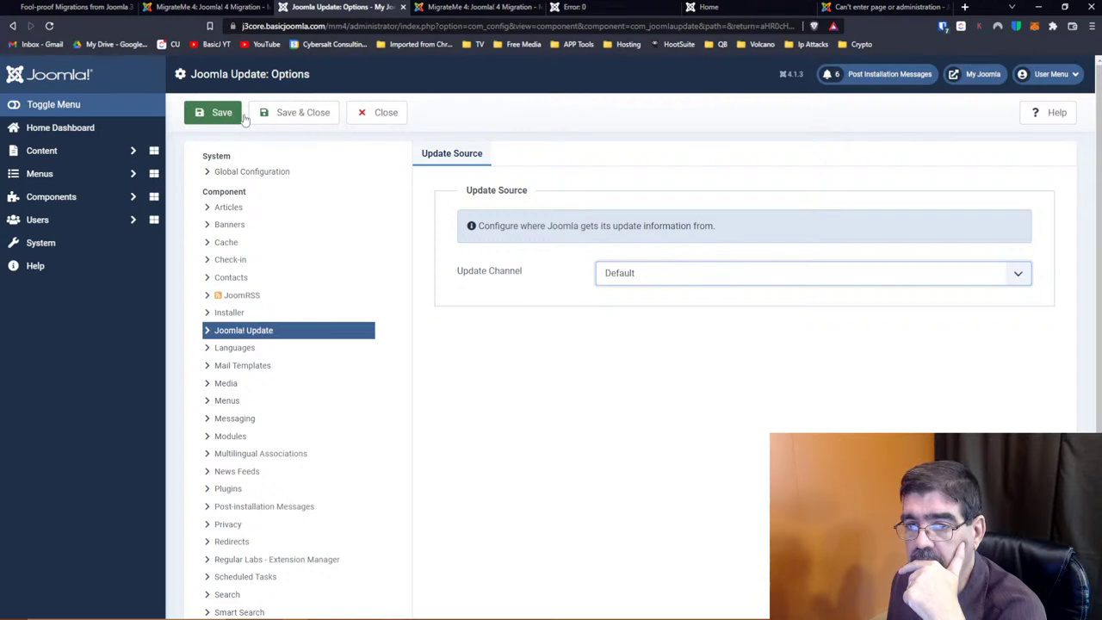
left_click(284, 119)
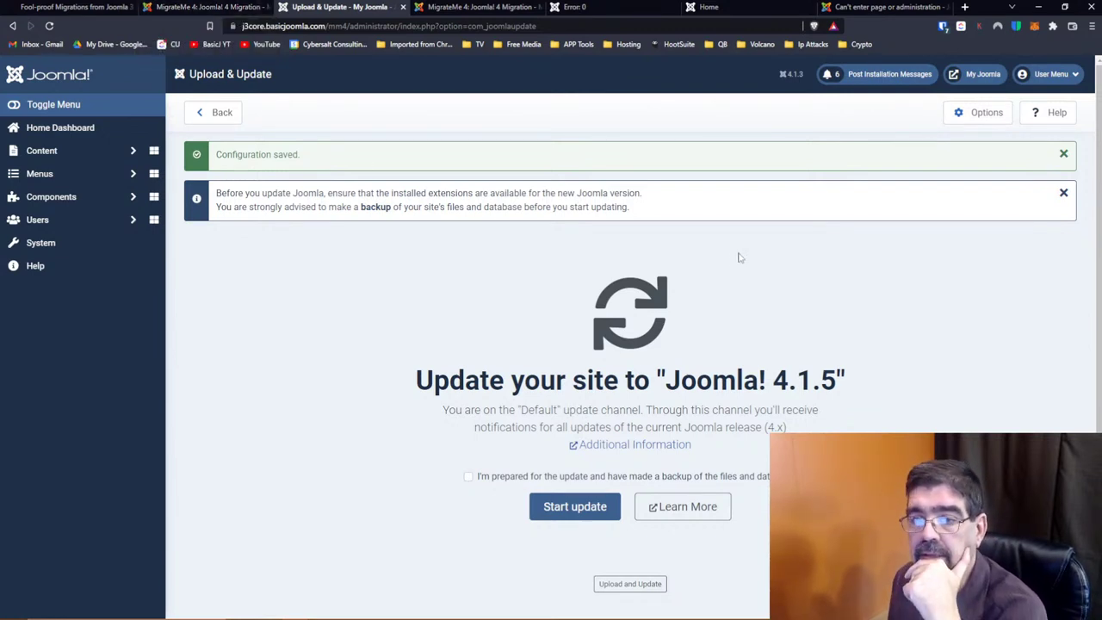
left_click(977, 121)
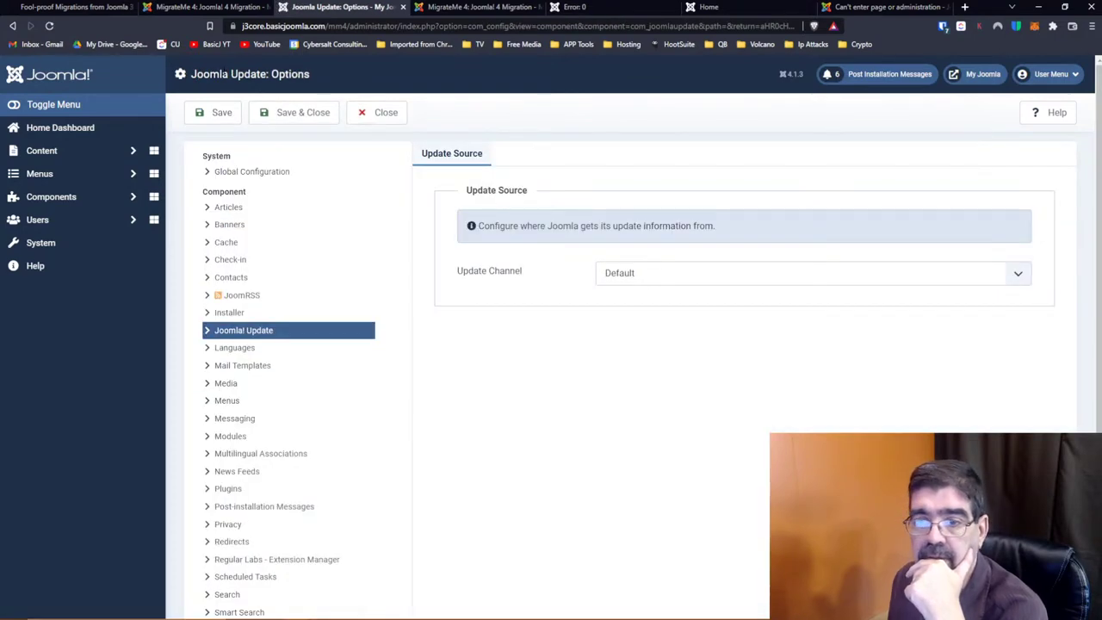
left_click(366, 113)
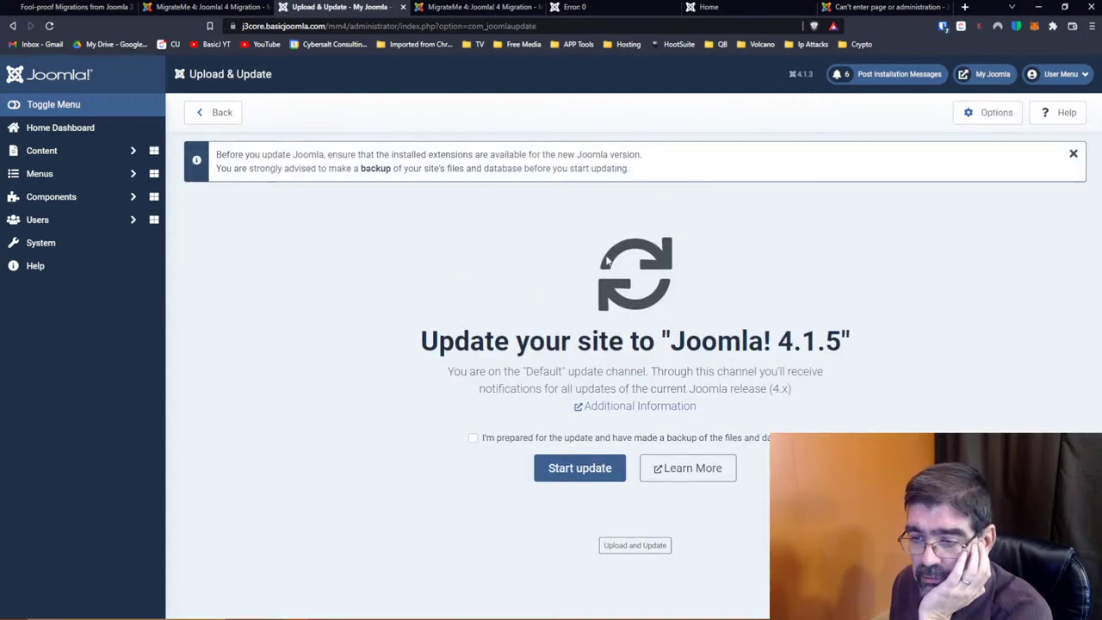
Confirm that a backup has been made and update the migrated site to Joomla! 4.1.5
left_click(577, 467)
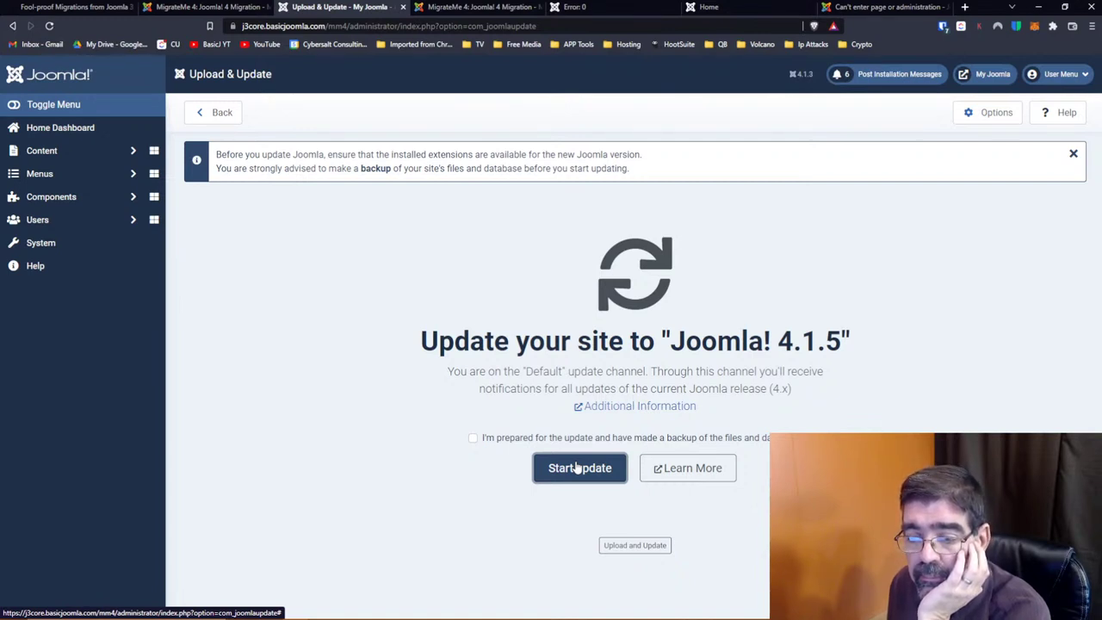
left_click(472, 438)
left_click(584, 476)
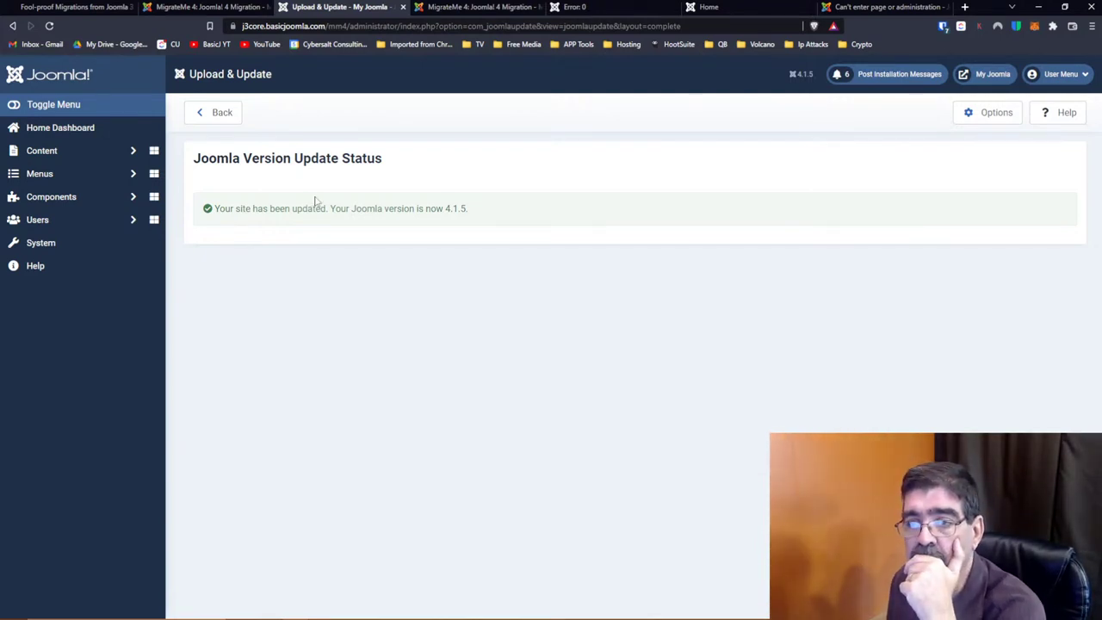
Check the migrated site for further Joomla core updates and open its MigrateMe 4 component
left_click(31, 200)
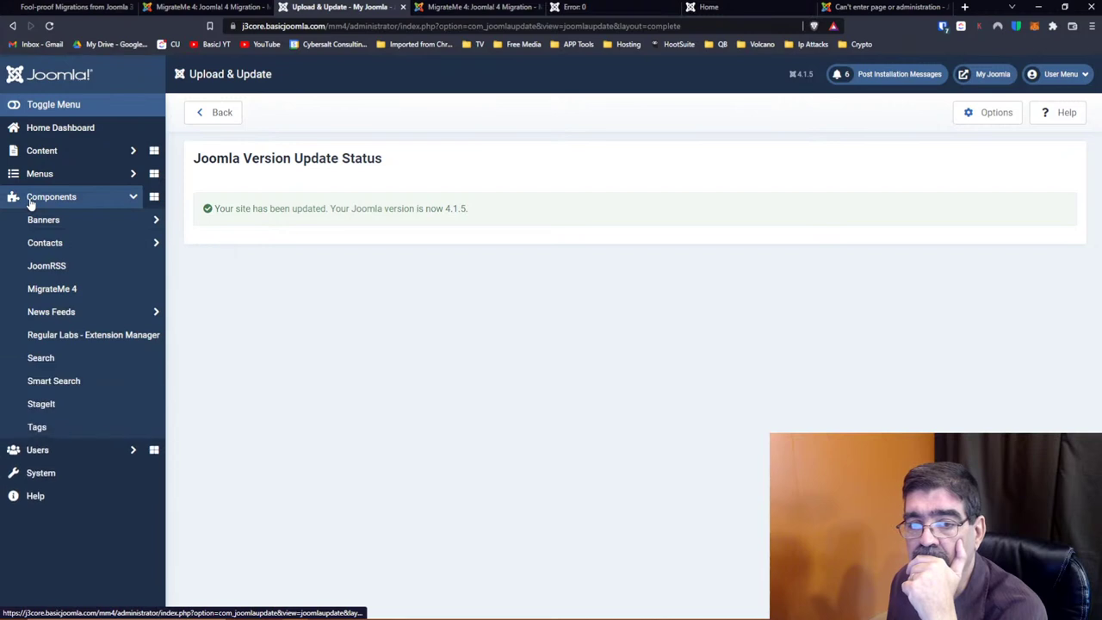
left_click(31, 200)
left_click(41, 252)
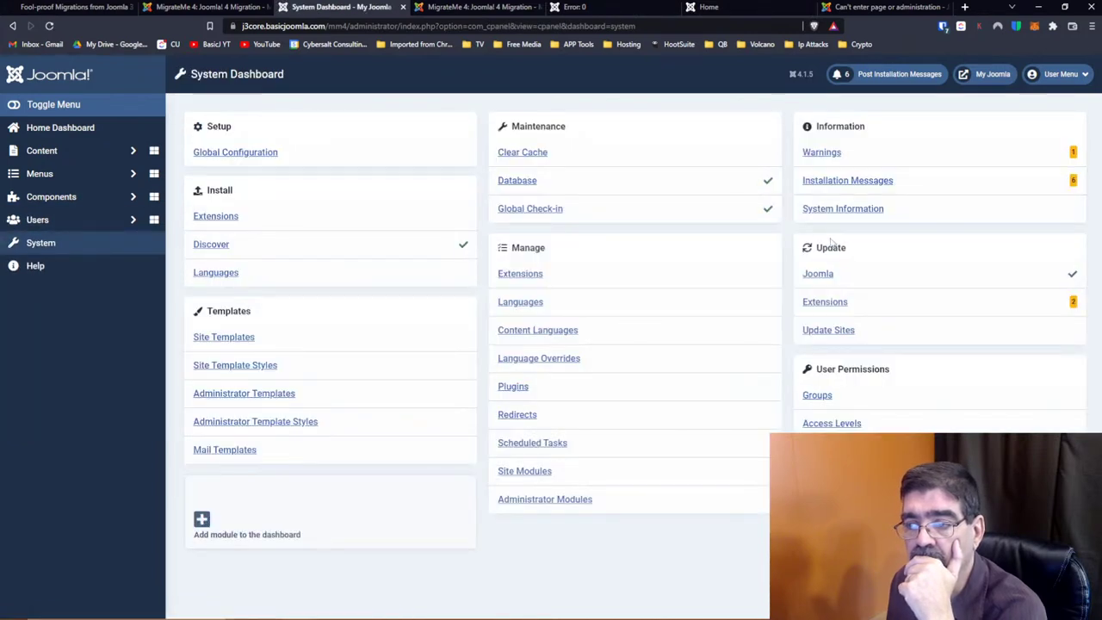
left_click(822, 276)
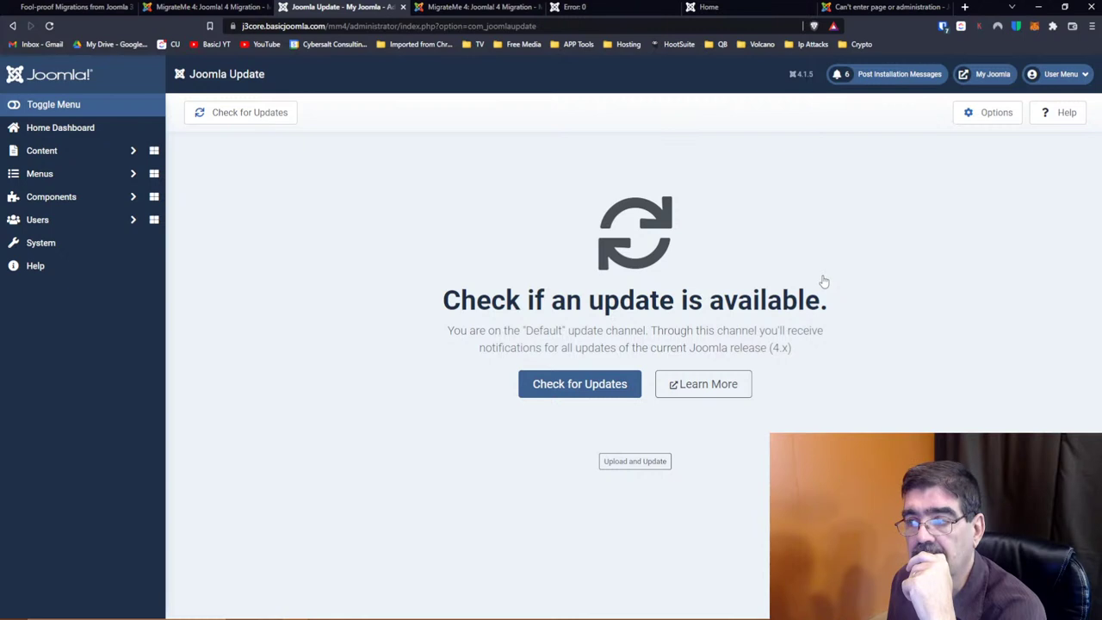
left_click(248, 113)
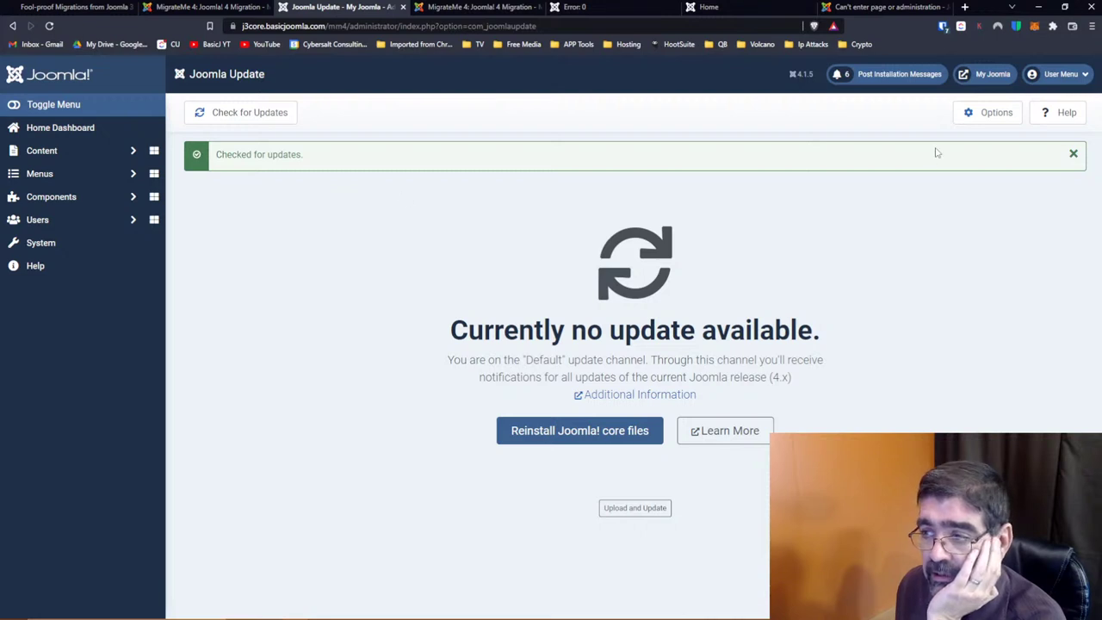
left_click(58, 199)
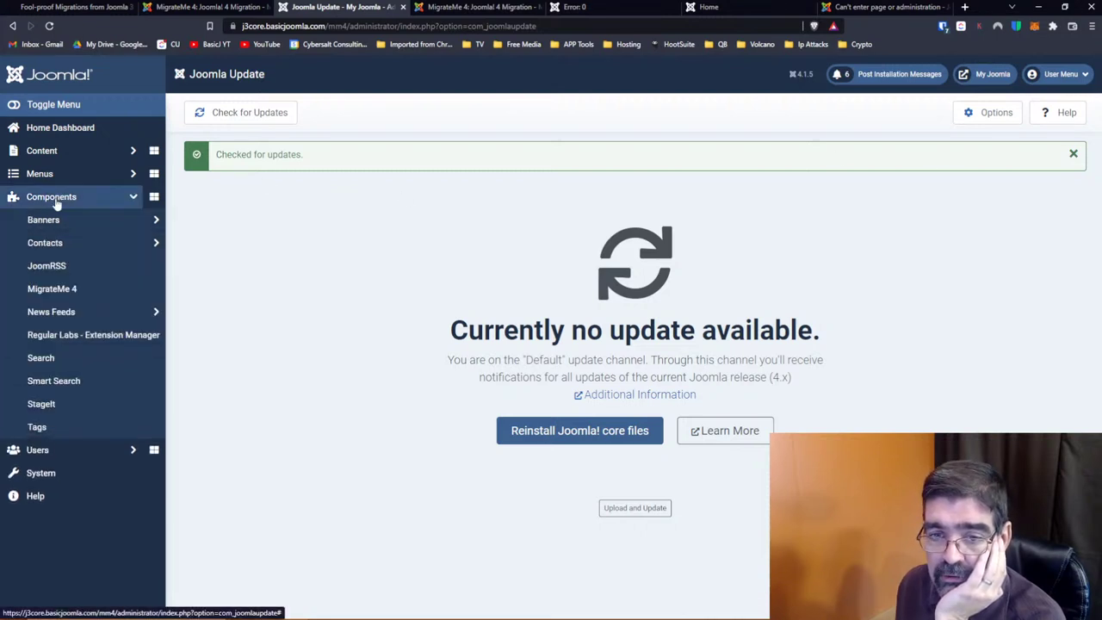
left_click(59, 287)
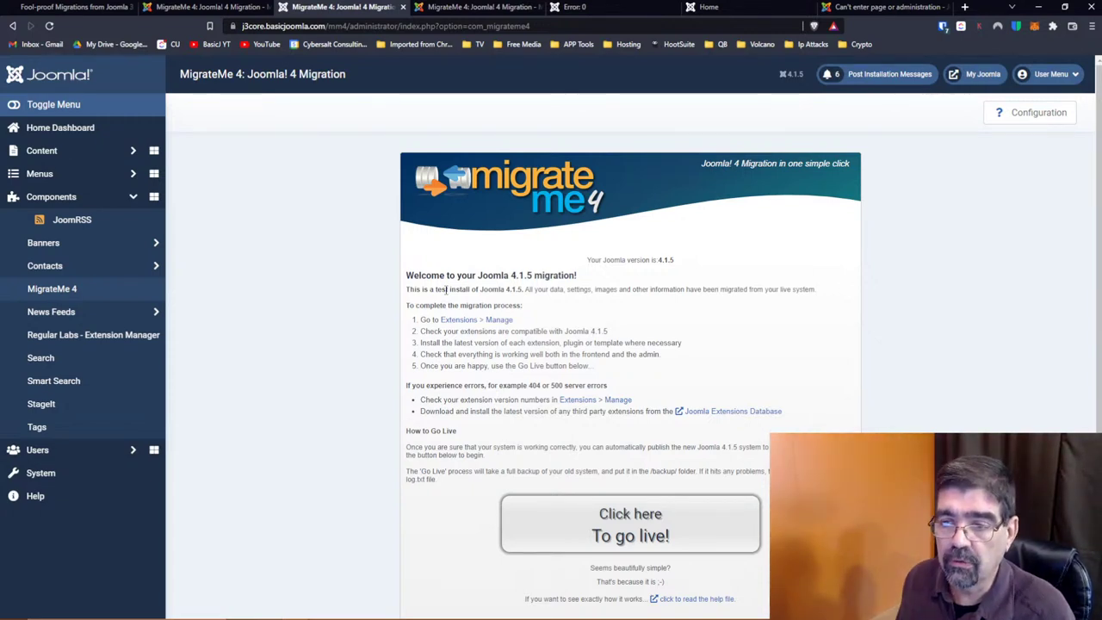
In cPanel, display the mm4 folder, set $debug to '1' in the migrated site's configuration.php, and save the file
key("alt+Tab")
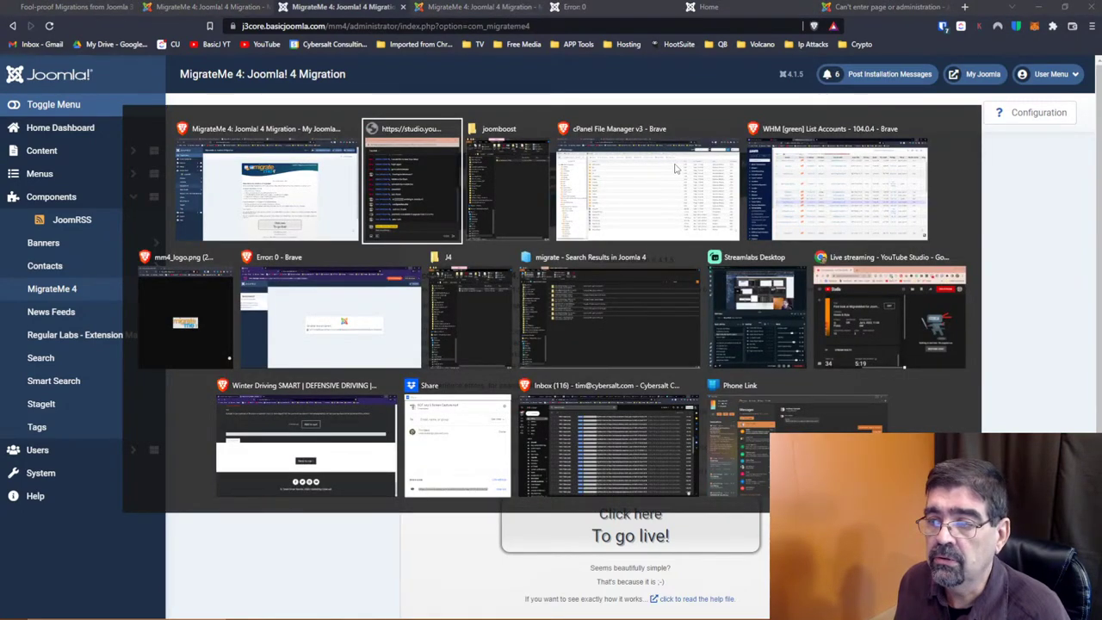
key("alt+Tab")
key("alt+Tab")
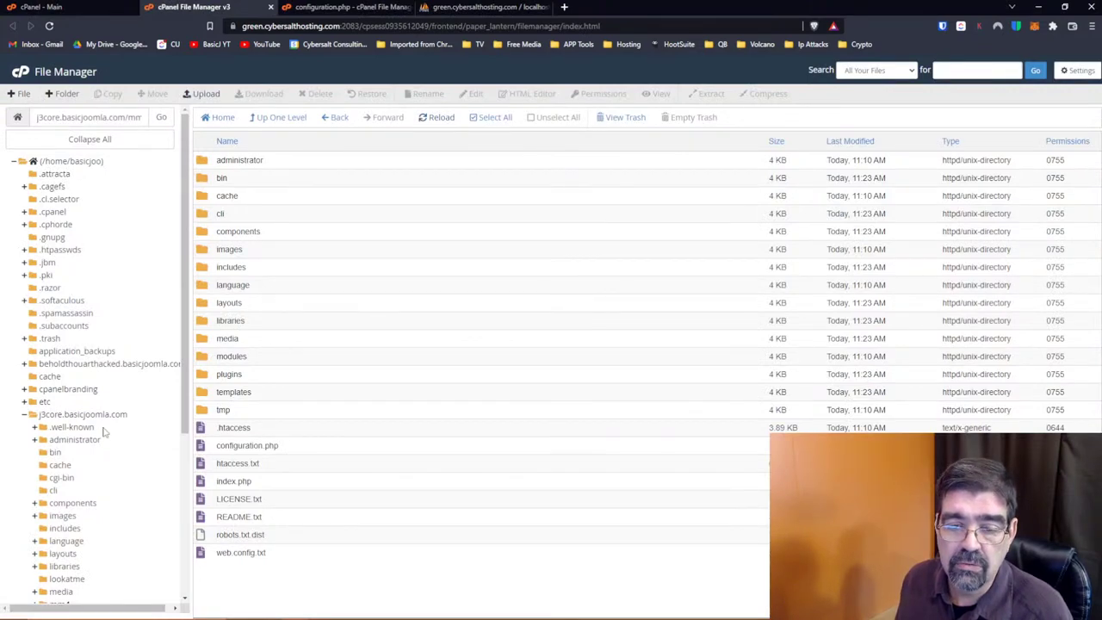
scroll(103, 433, "down", 2)
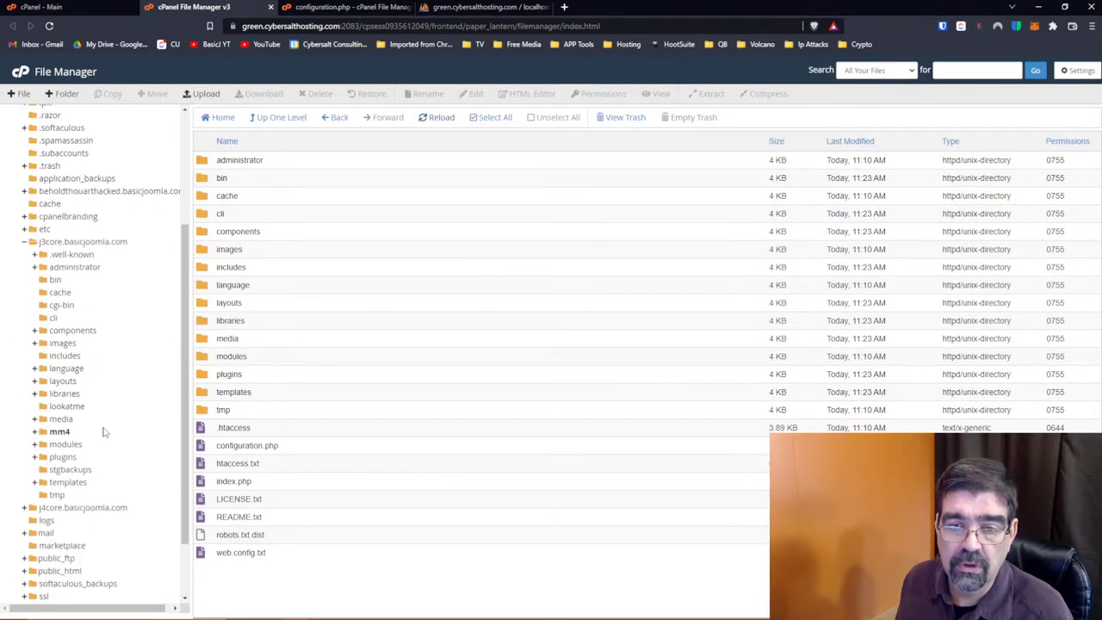
left_click(60, 432)
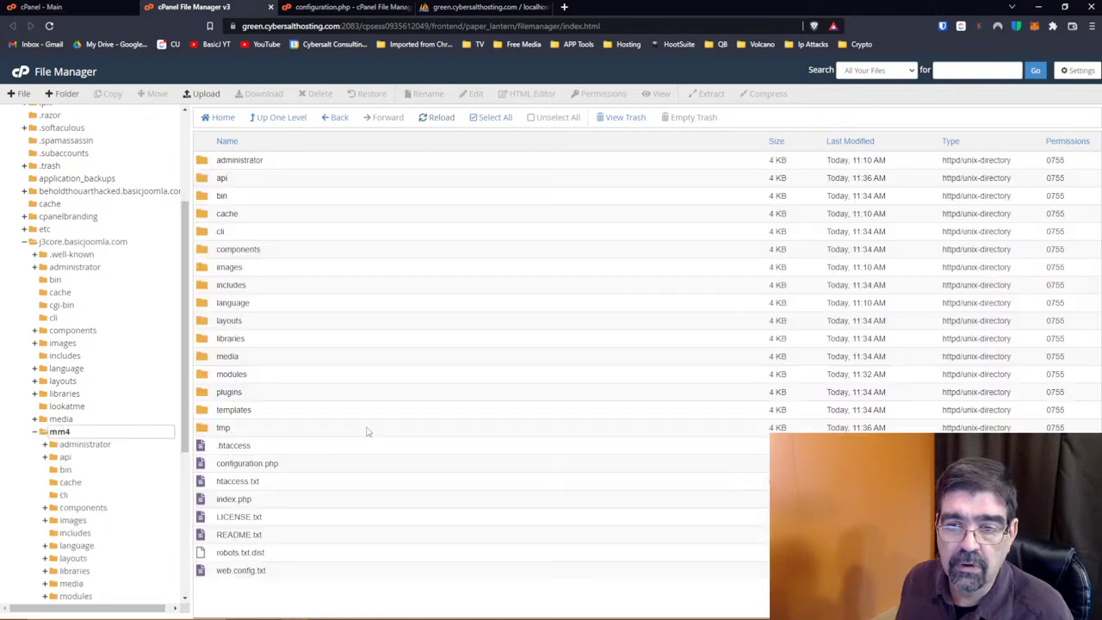
left_click(314, 8)
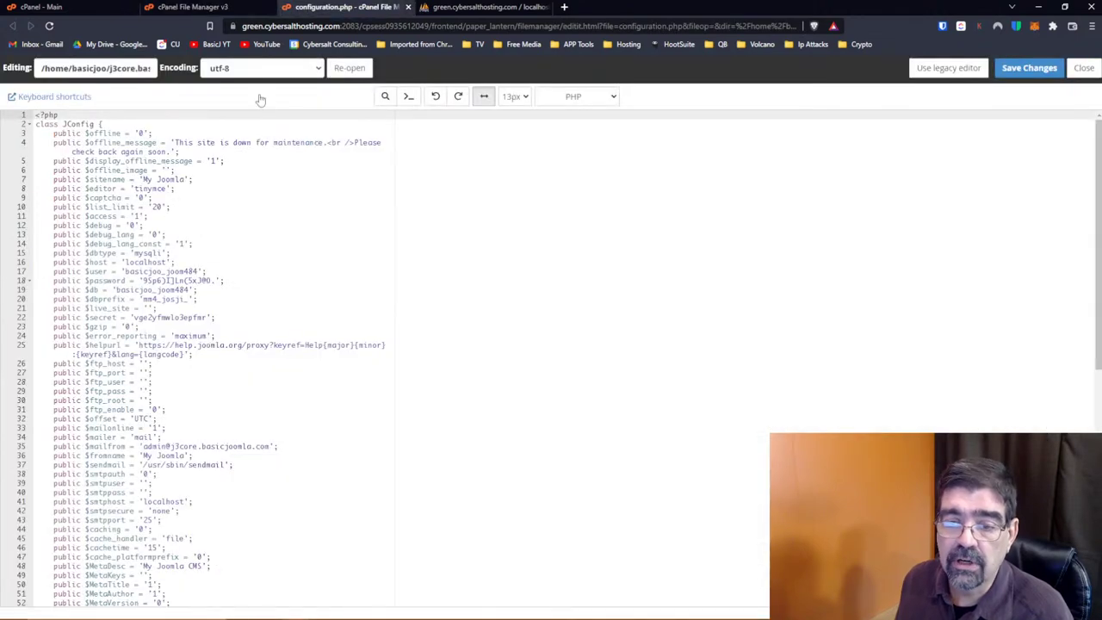
left_click(132, 225)
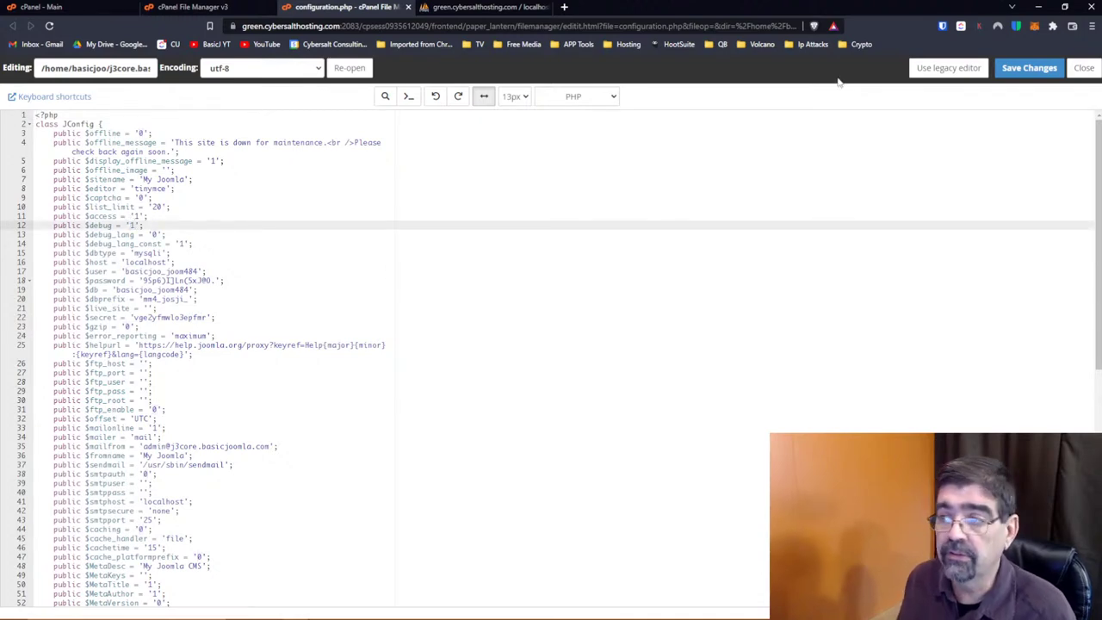
left_click(1024, 70)
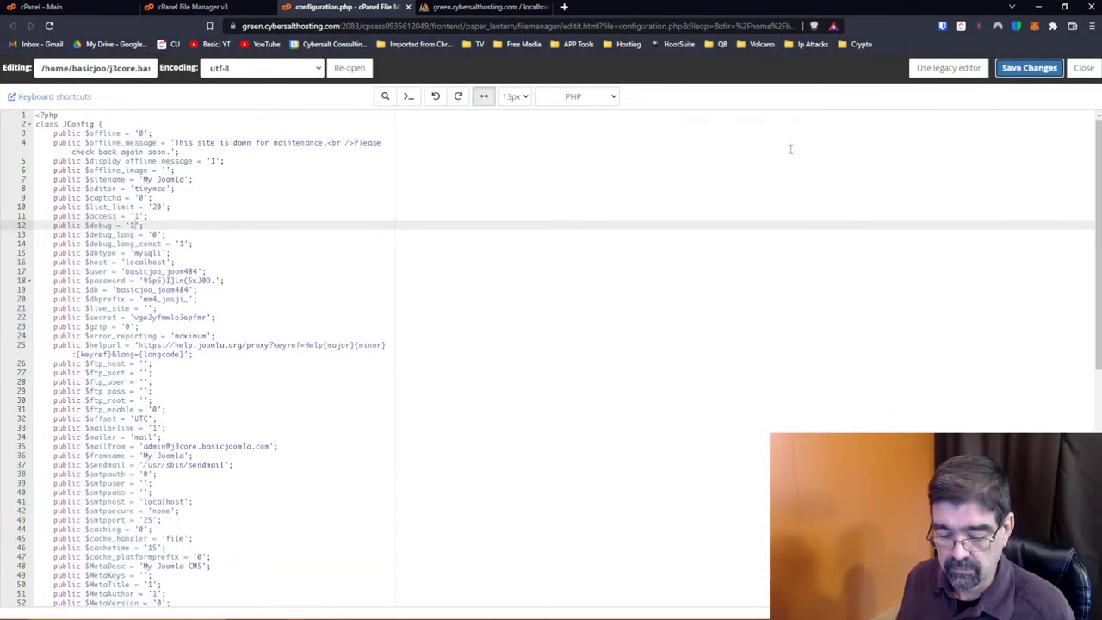
Switch back to the migrated site, view its front end, and examine the executed database queries in the debug output
key("alt+Tab")
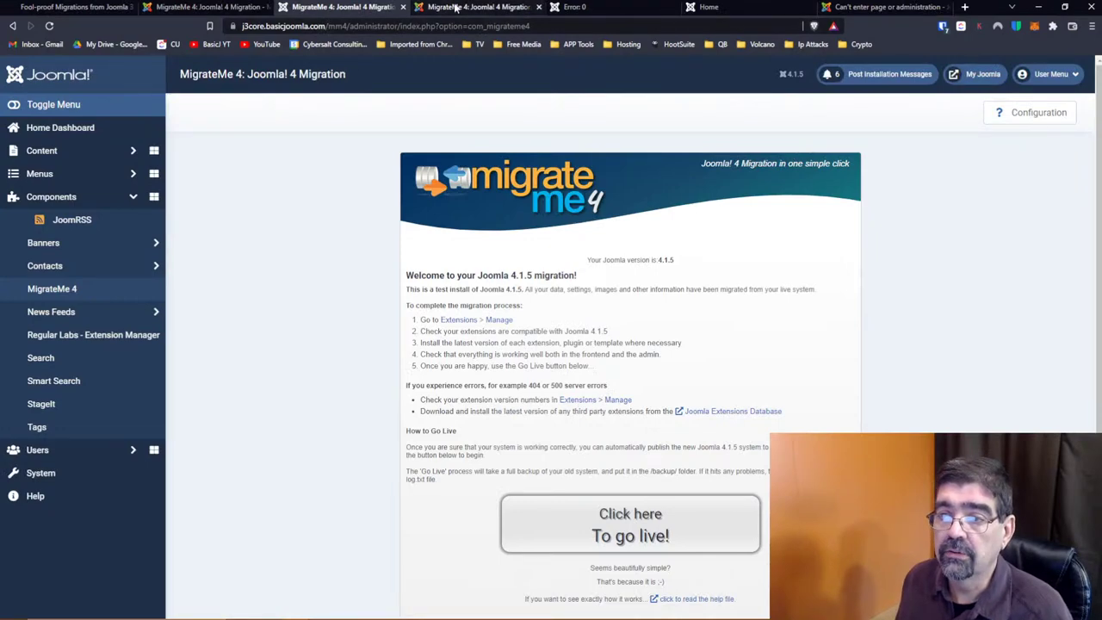
left_click(965, 75)
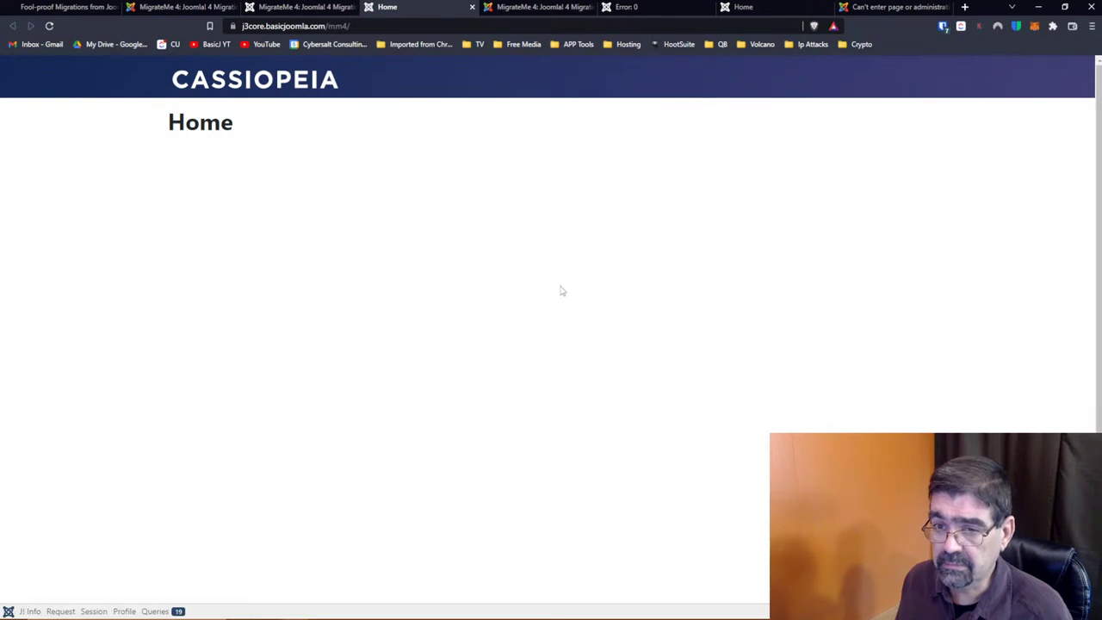
scroll(560, 291, "down", 1)
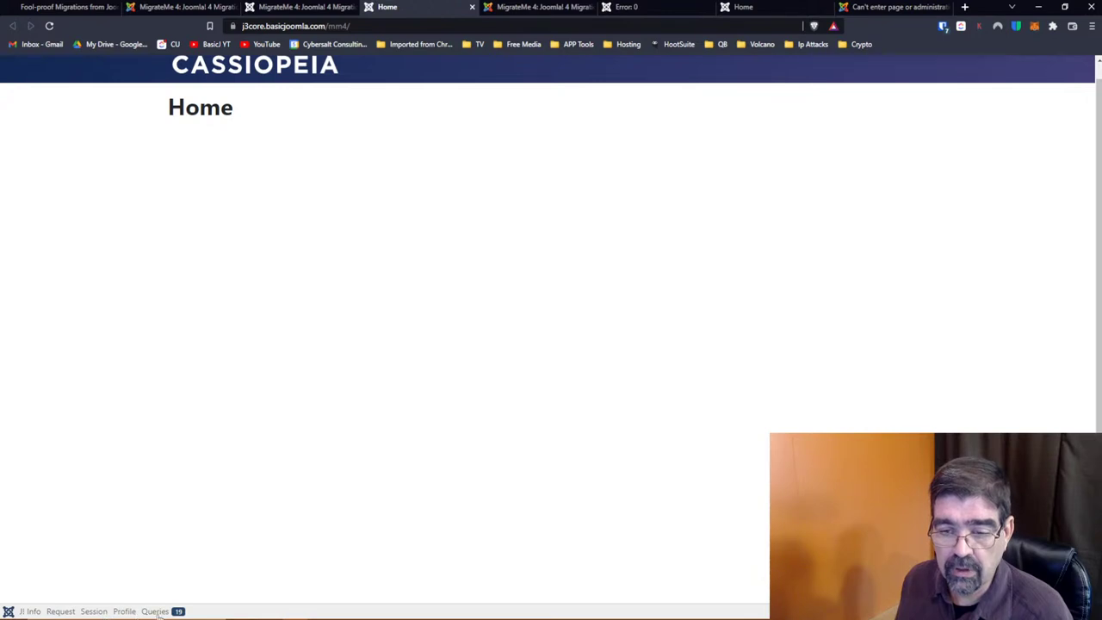
left_click(155, 611)
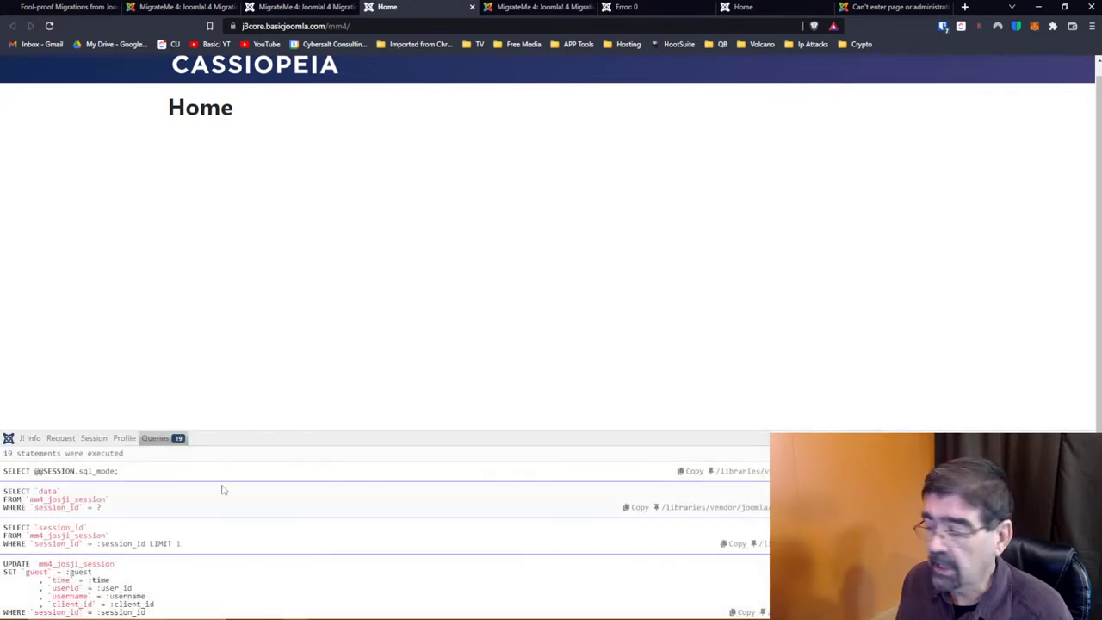
scroll(222, 489, "down", 5)
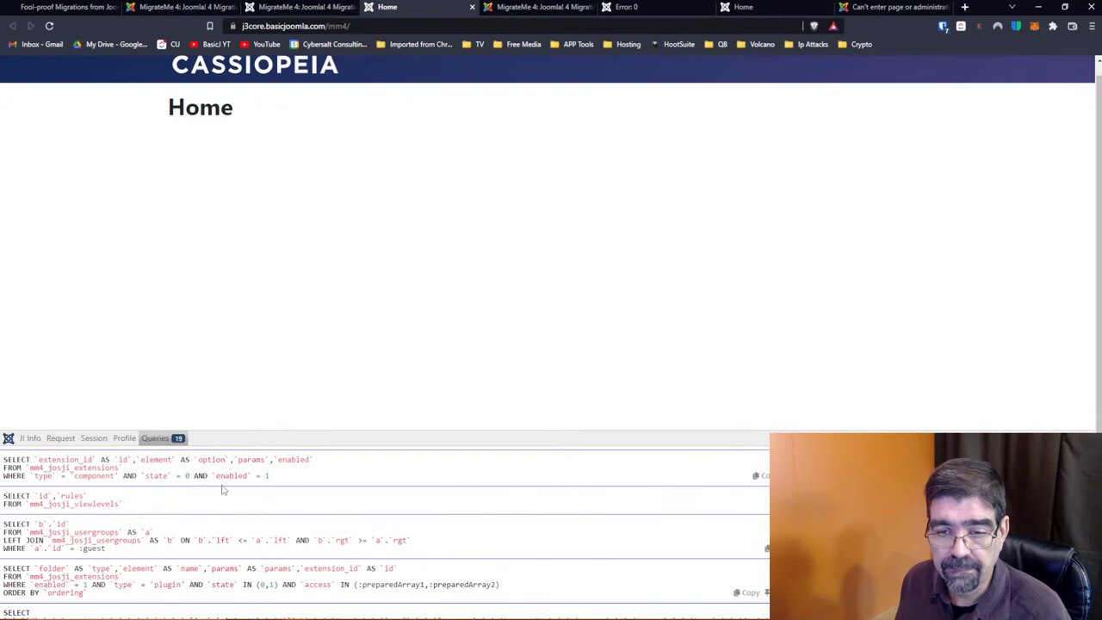
Return to cPanel, set $debug to '0' in configuration.php, and save the file
key("alt+Tab")
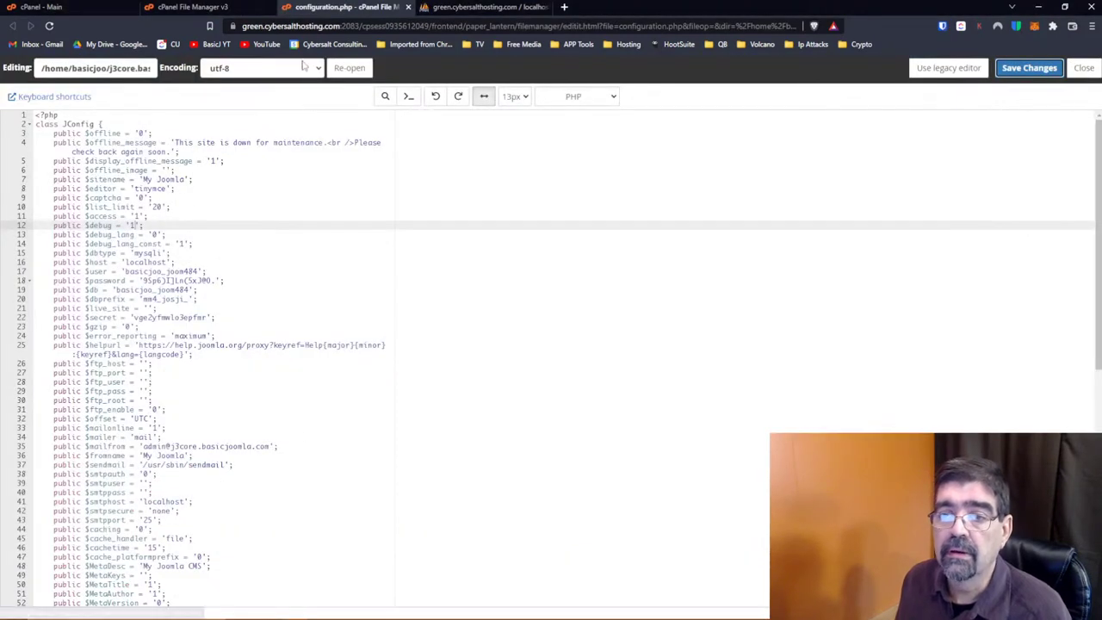
double_click(134, 225)
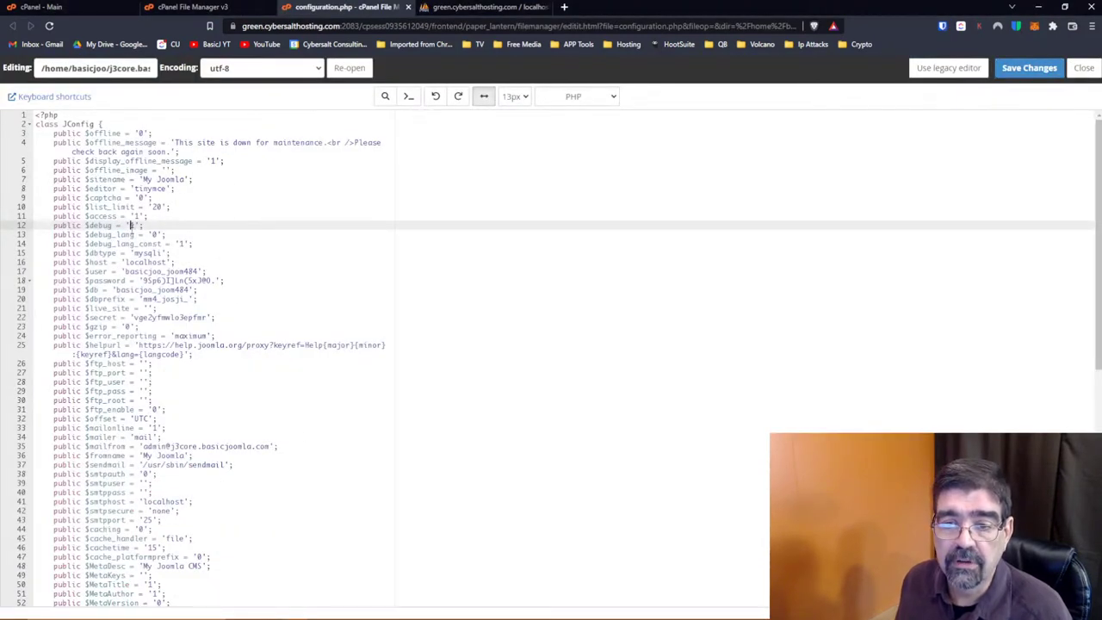
type("0")
left_click(1029, 67)
key("alt+Tab")
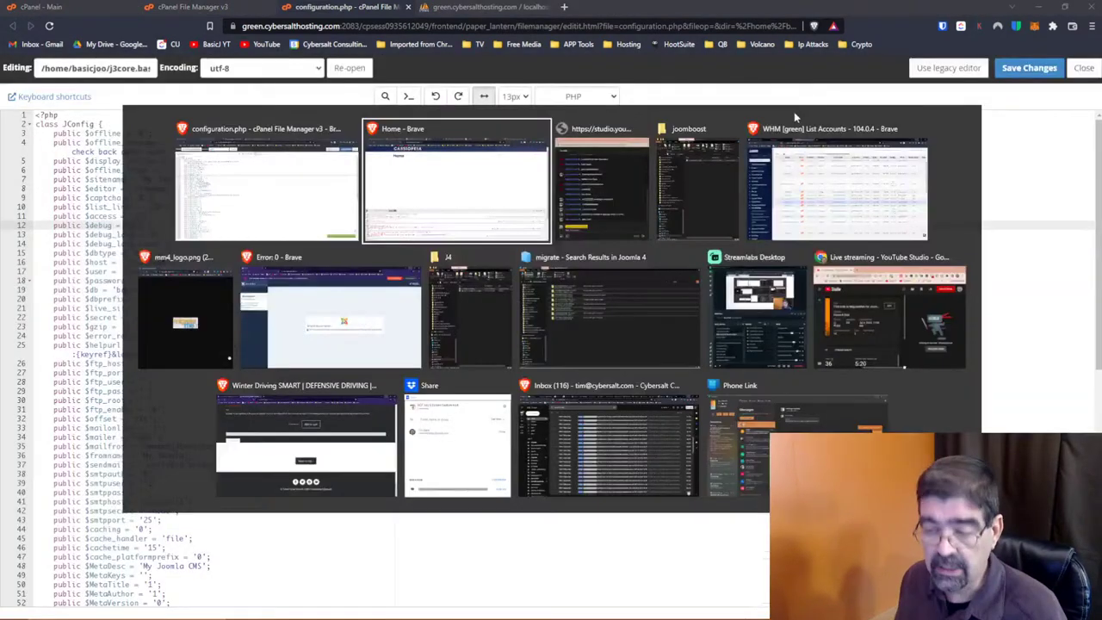
Open the MigrateMe 4 user guide from the original site and examine its troubleshooting pages and table of contents
left_click(179, 8)
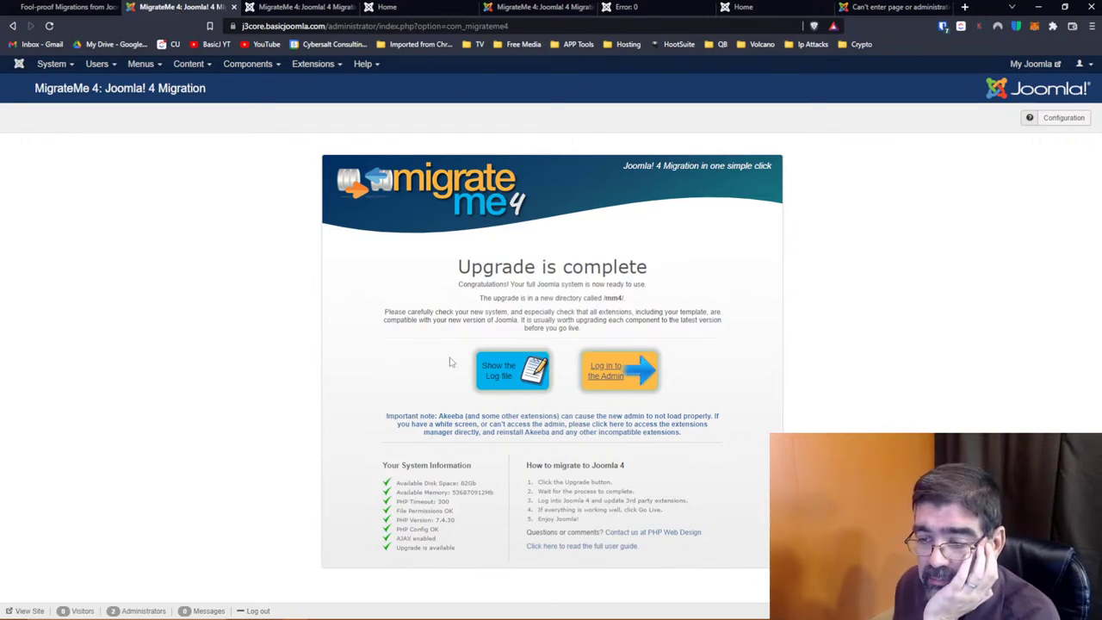
left_click(609, 544)
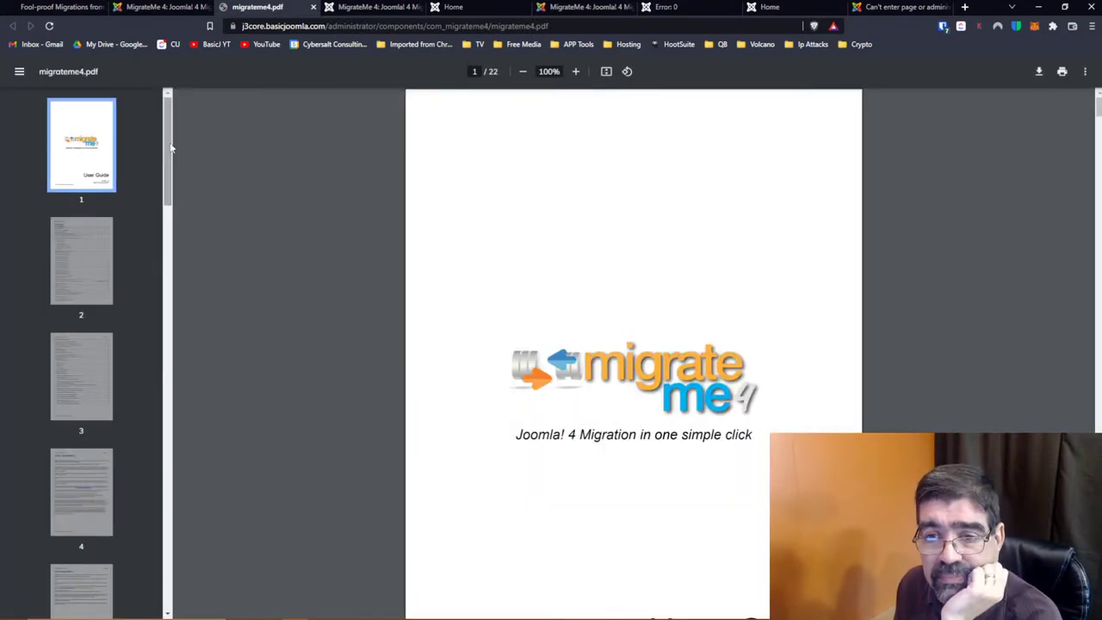
left_click_drag(167, 147, 152, 575)
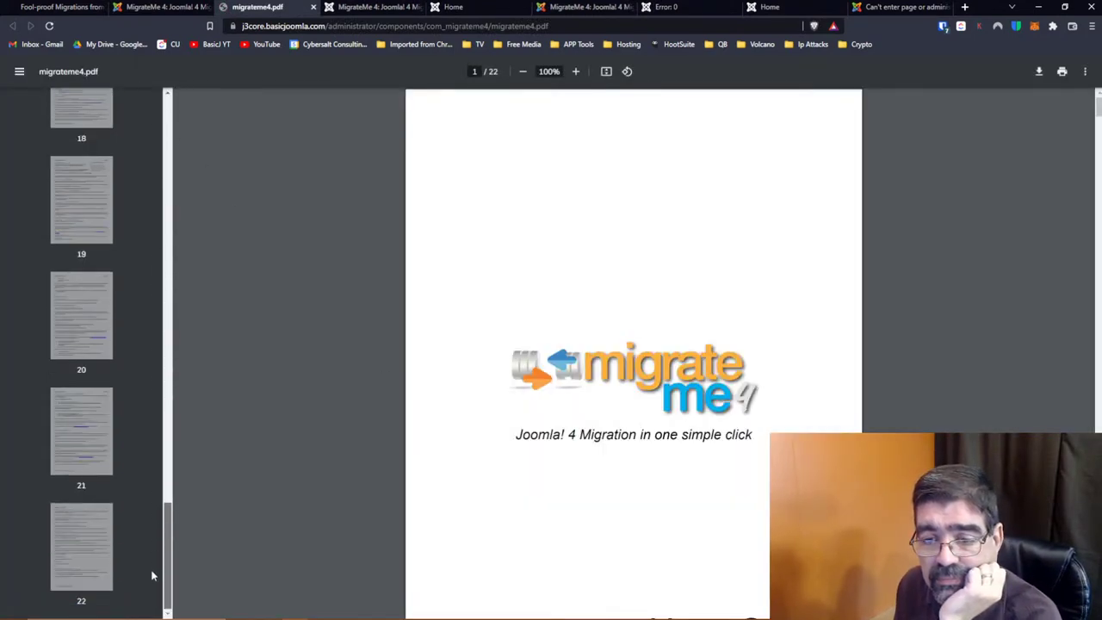
left_click(88, 568)
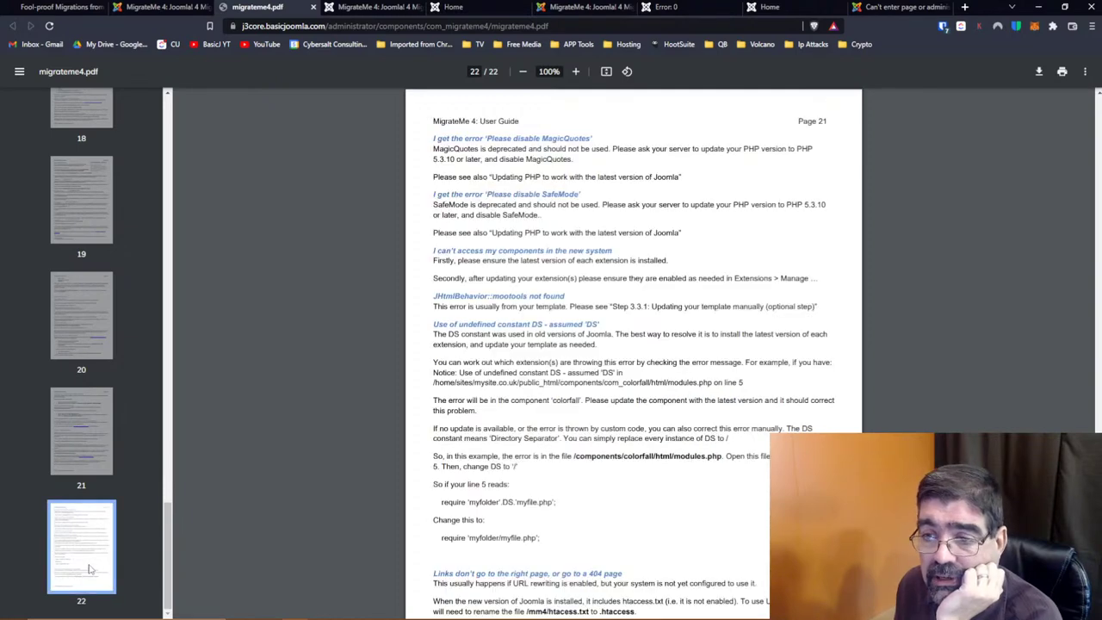
left_click(92, 430)
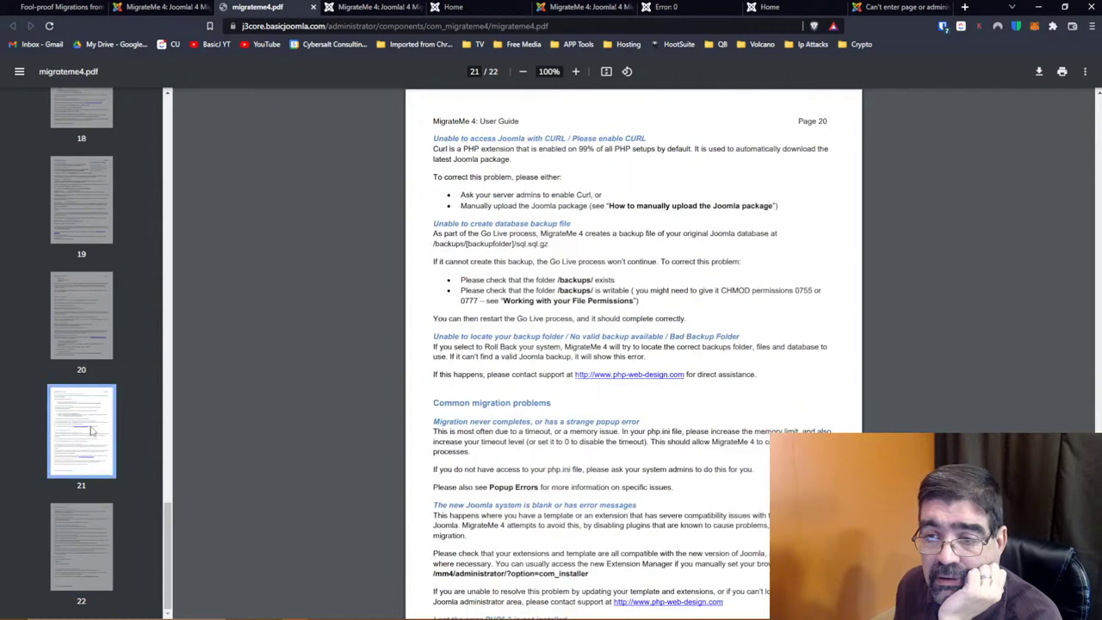
left_click_drag(167, 543, 177, 100)
left_click(79, 281)
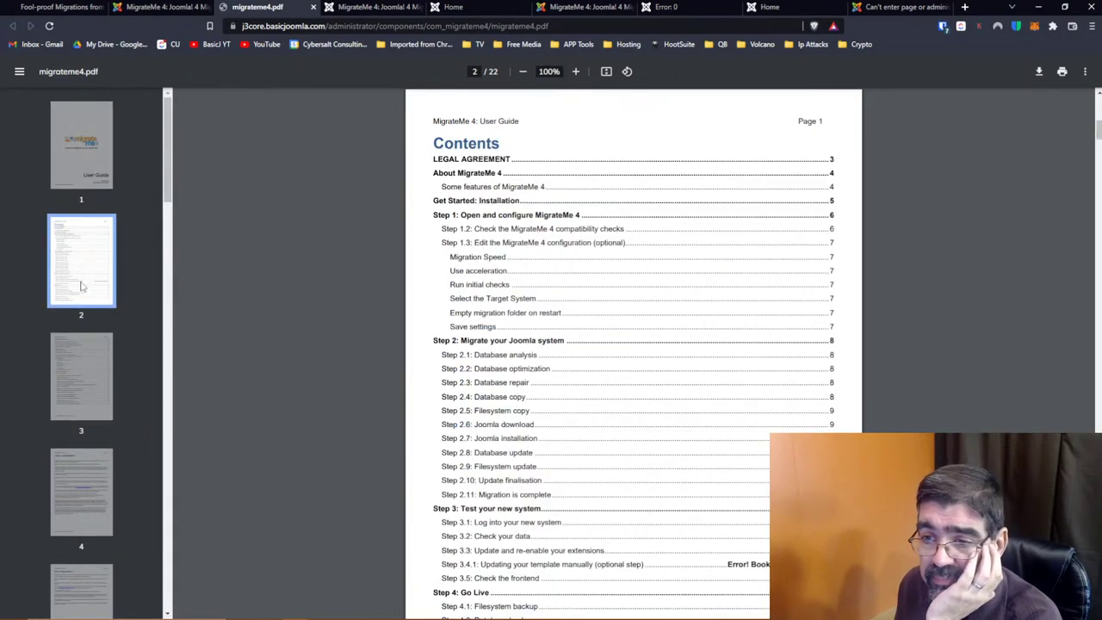
scroll(652, 299, "down", 1)
scroll(652, 299, "down", 1)
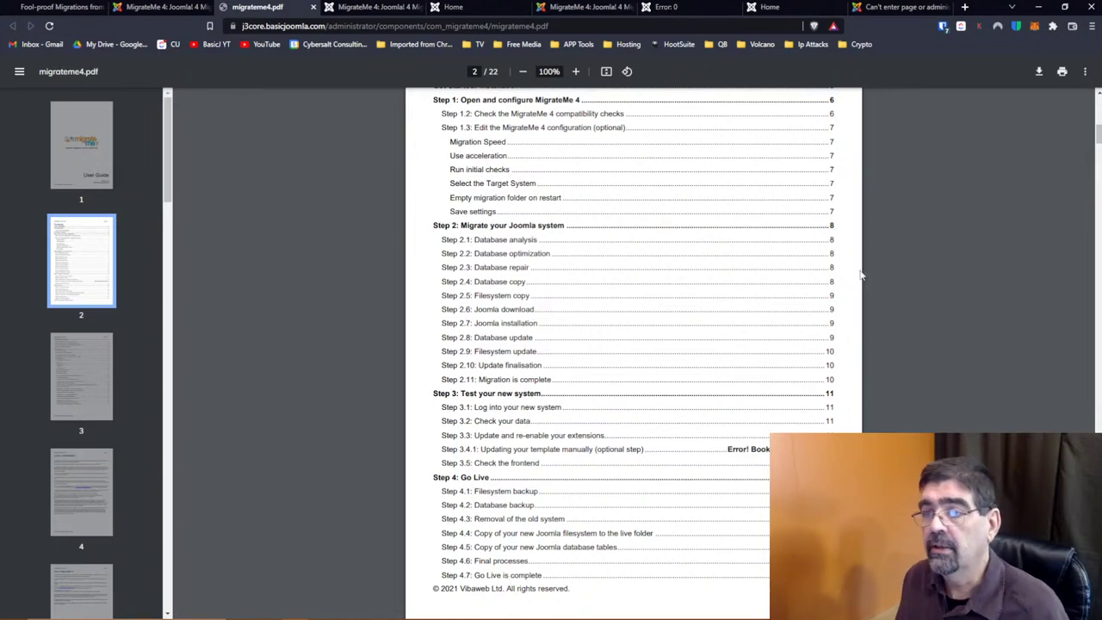
In cPanel File Manager, delete the mm4 folder from the j3core.basicjoomla.com directory
key("alt+Tab")
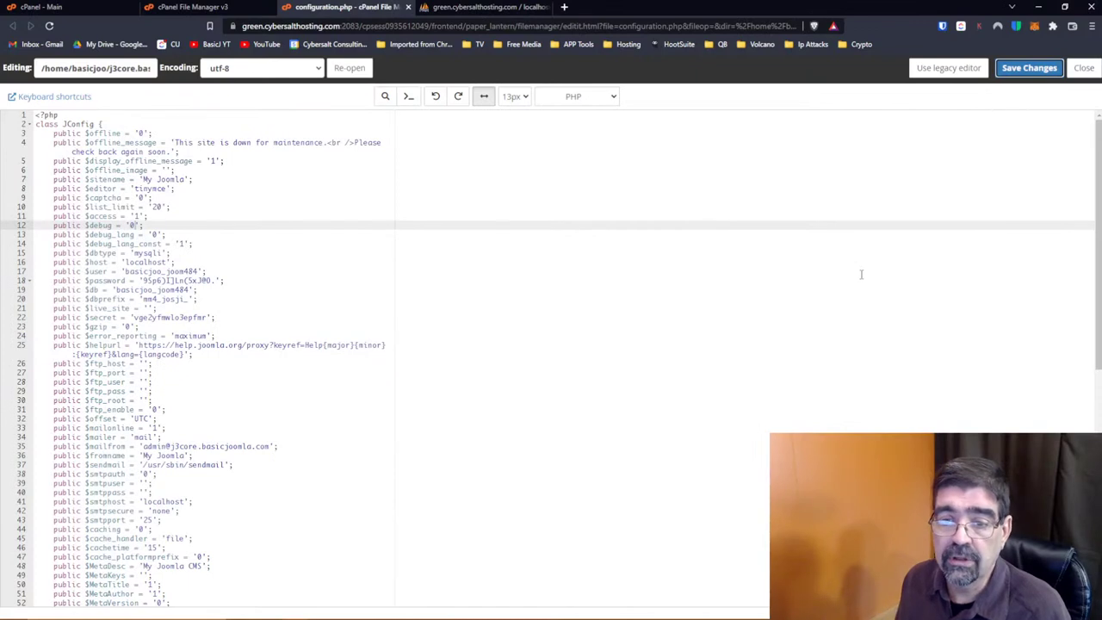
left_click(214, 8)
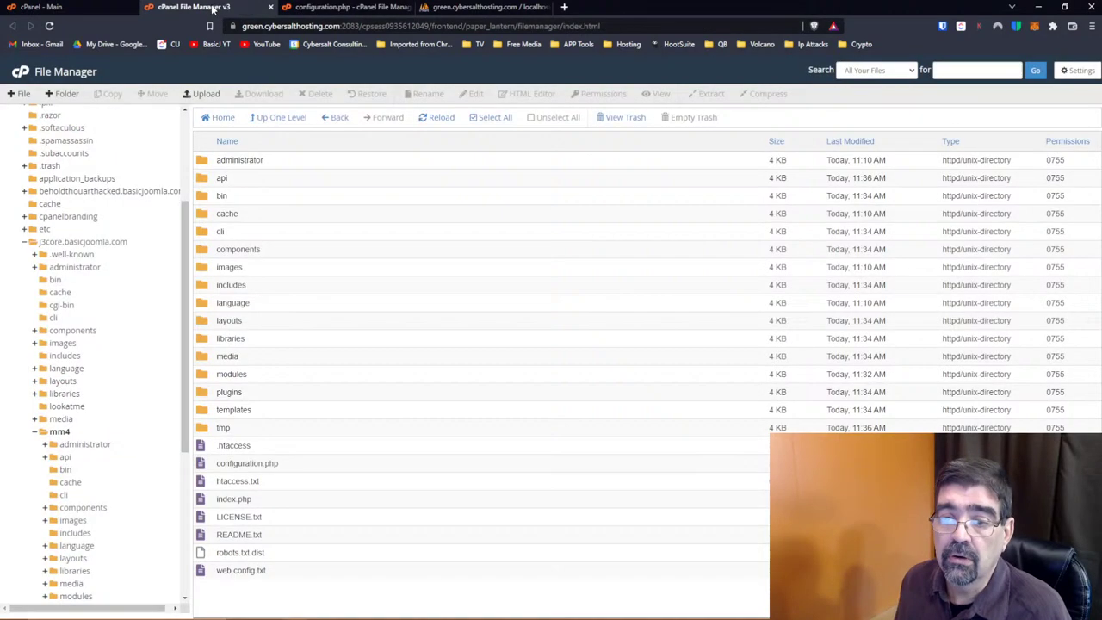
left_click(51, 242)
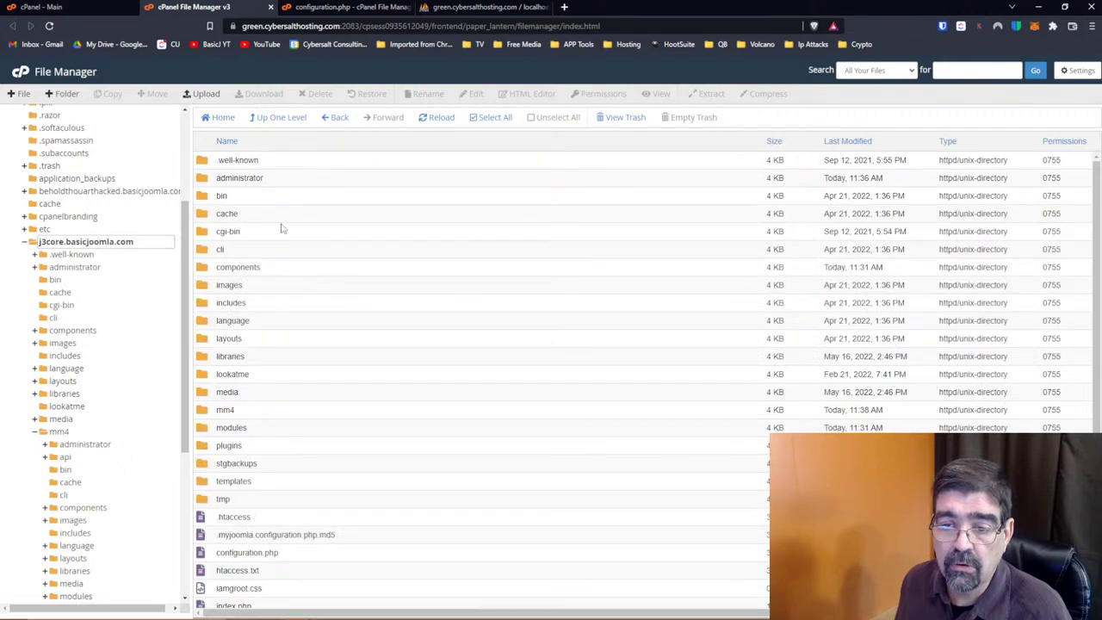
left_click(207, 411)
right_click(207, 413)
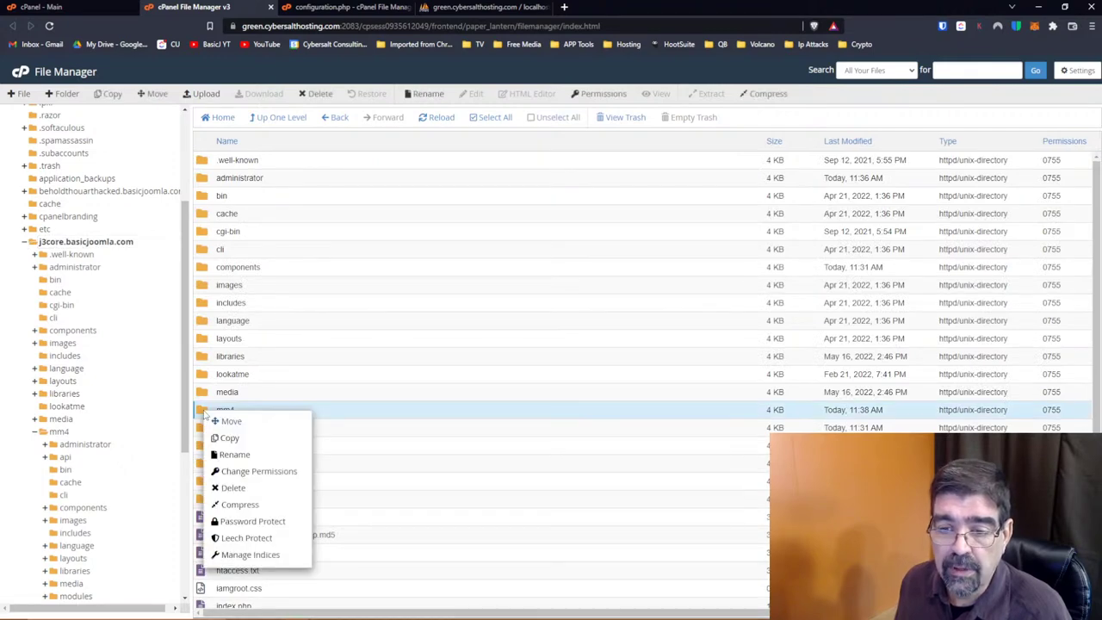
left_click(233, 487)
left_click(496, 344)
left_click(648, 374)
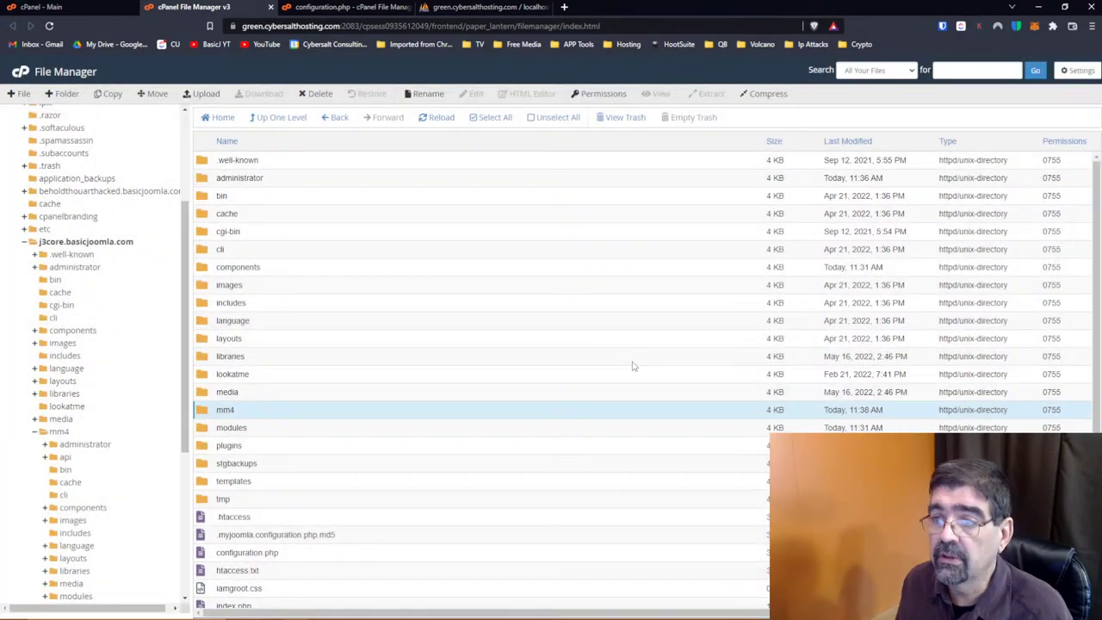
Switch to phpMyAdmin, open the structure of the basicjoo_joom484 database, and filter its tables by mm4
left_click(444, 9)
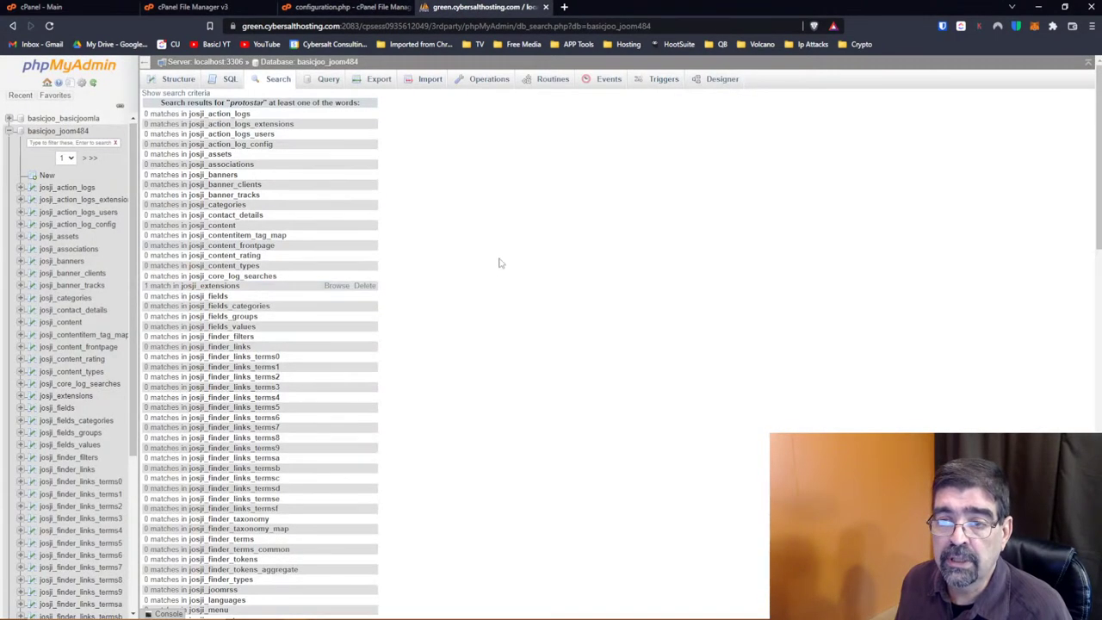
left_click(318, 64)
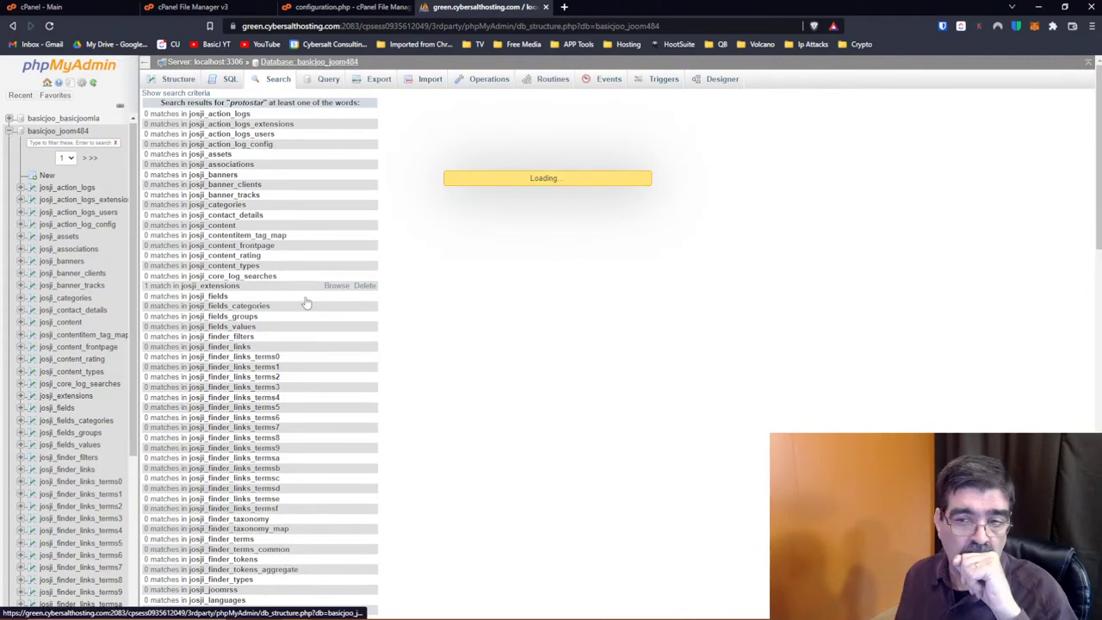
scroll(329, 282, "down", 20)
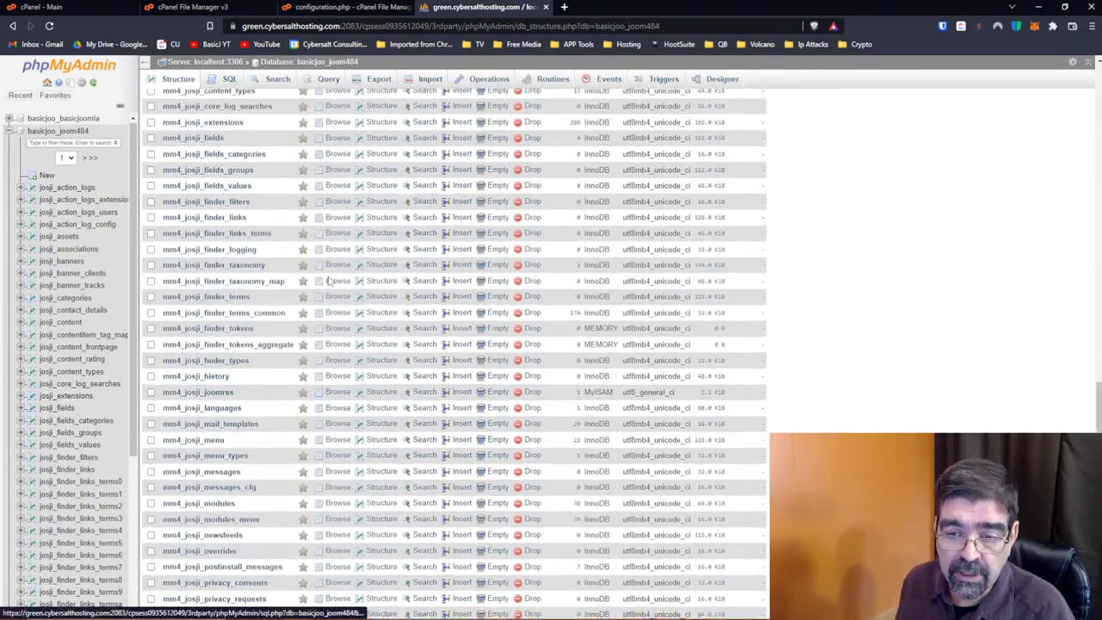
scroll(173, 440, "up", 20)
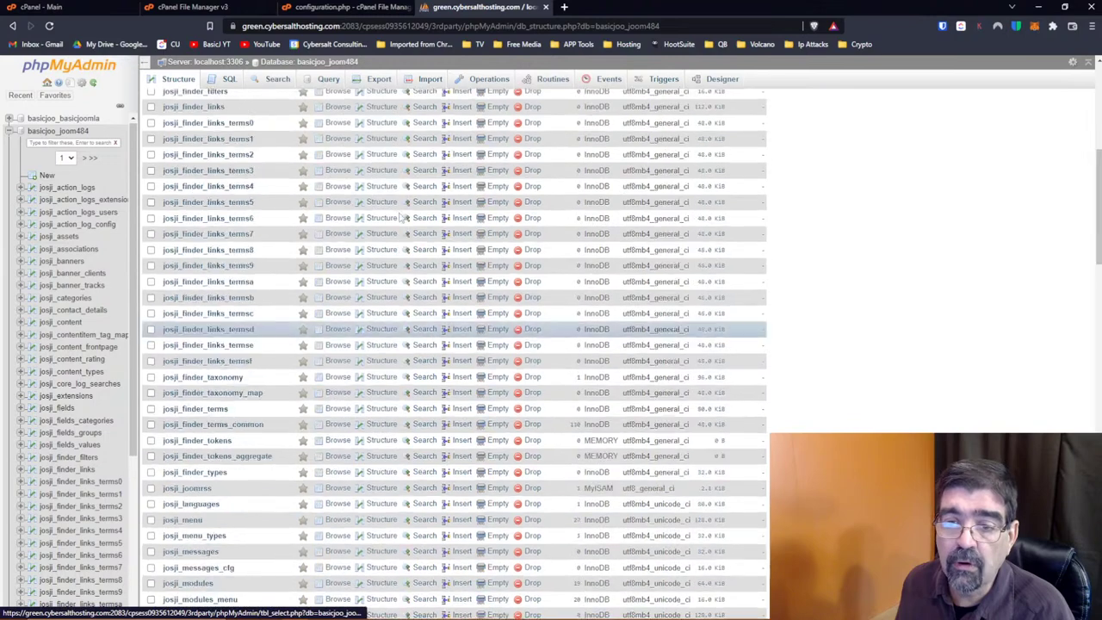
left_click(258, 123)
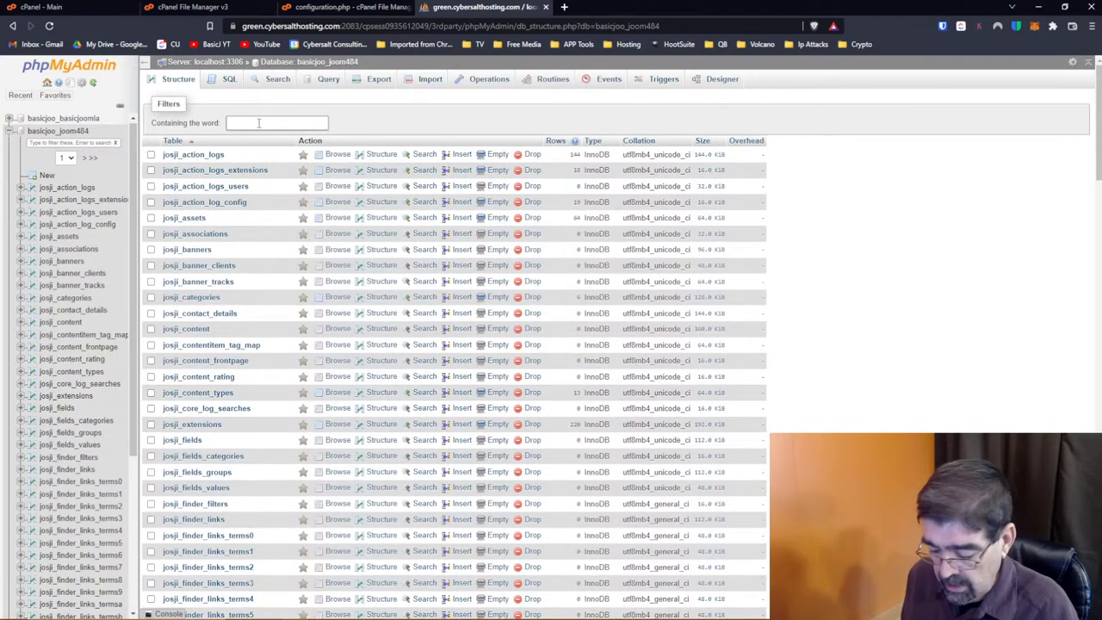
type("mm4")
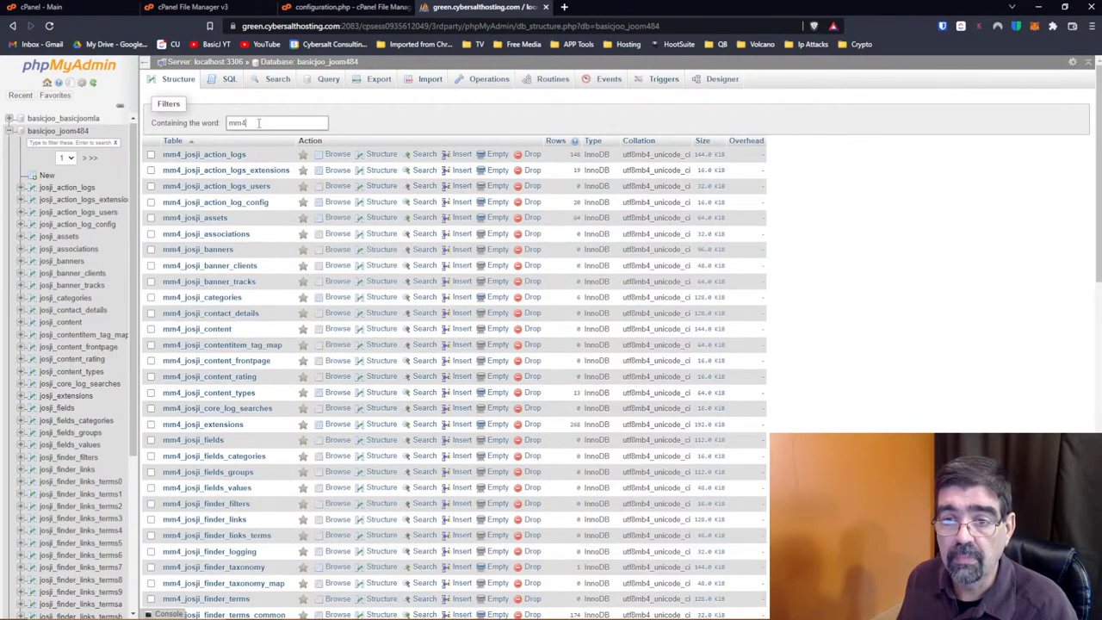
Select all the filtered mm4_ tables and drop them from the basicjoo_joom484 database
scroll(200, 355, "down", 5)
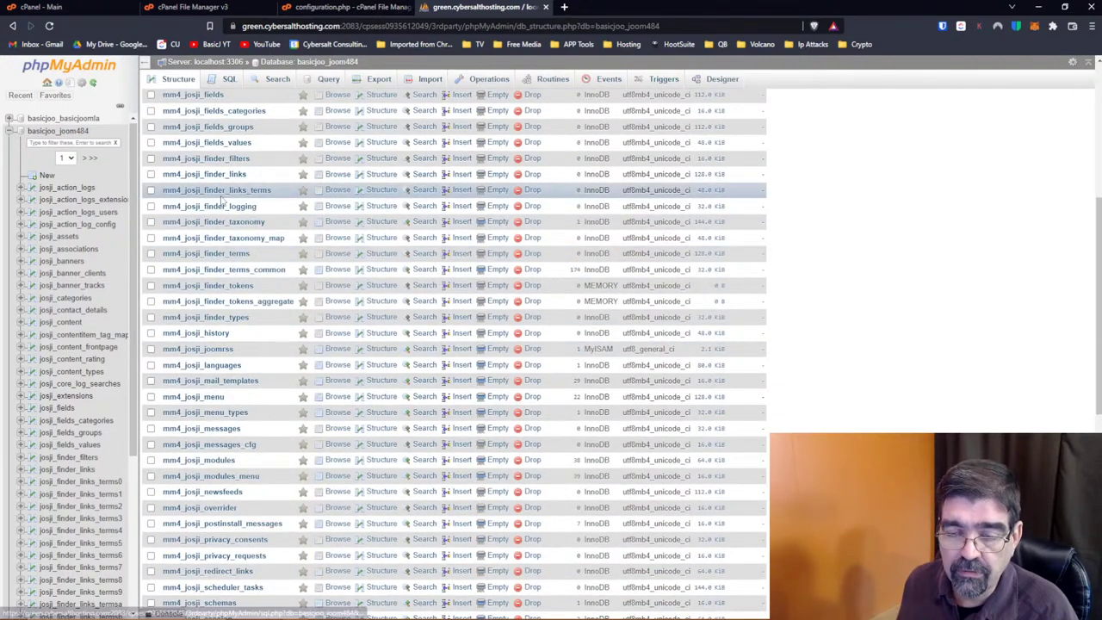
scroll(211, 245, "down", 7)
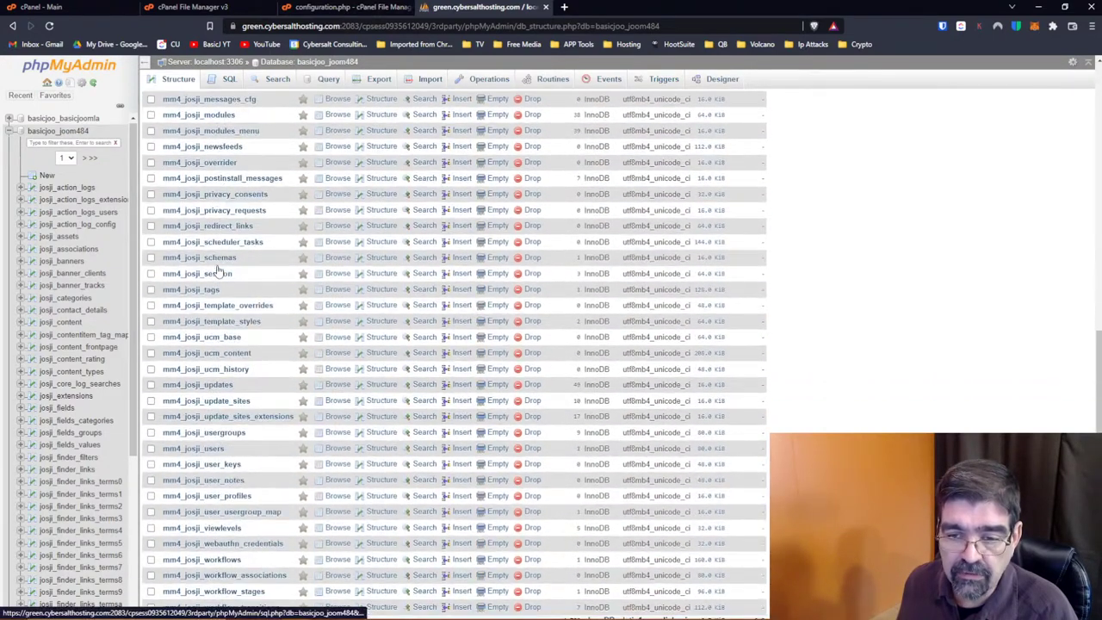
scroll(217, 273, "up", 7)
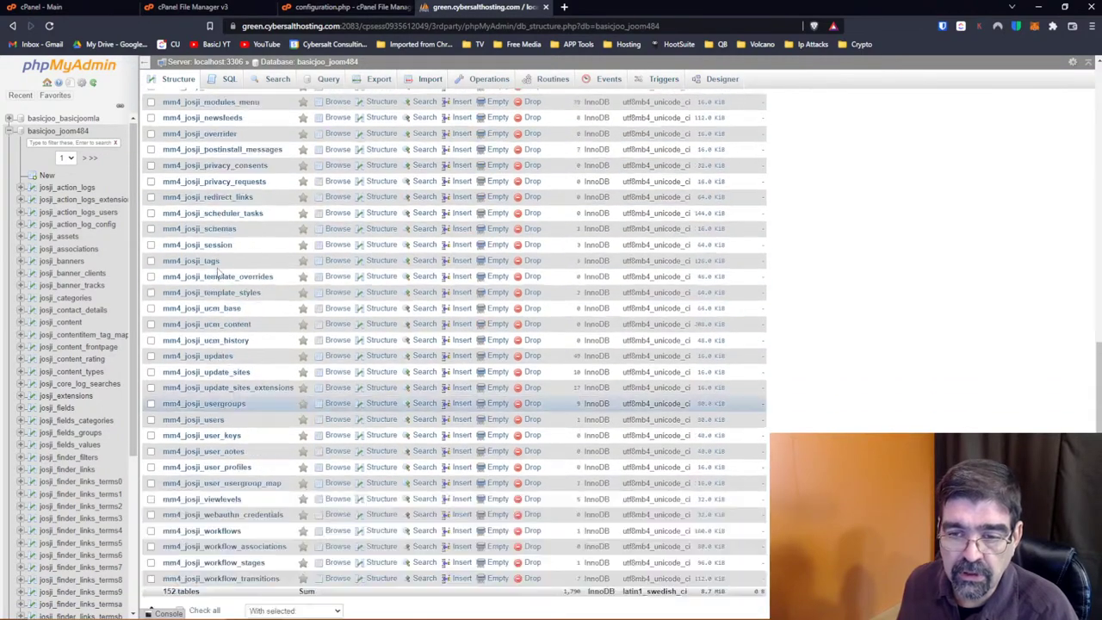
scroll(218, 273, "down", 7)
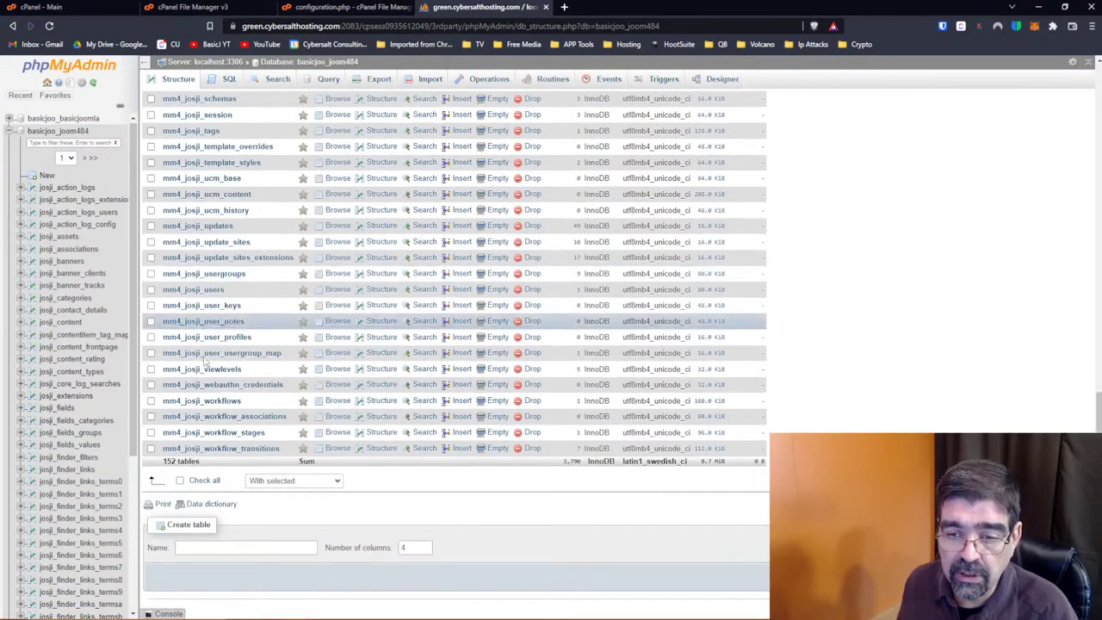
left_click(179, 480)
scroll(711, 223, "up", 20)
scroll(711, 223, "down", 20)
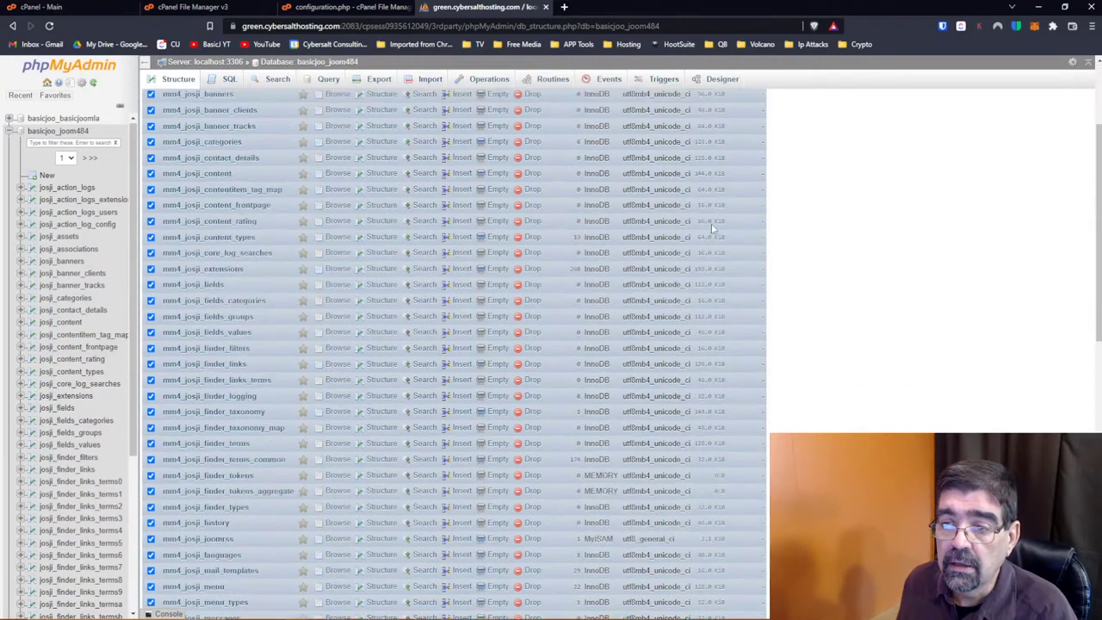
left_click(325, 482)
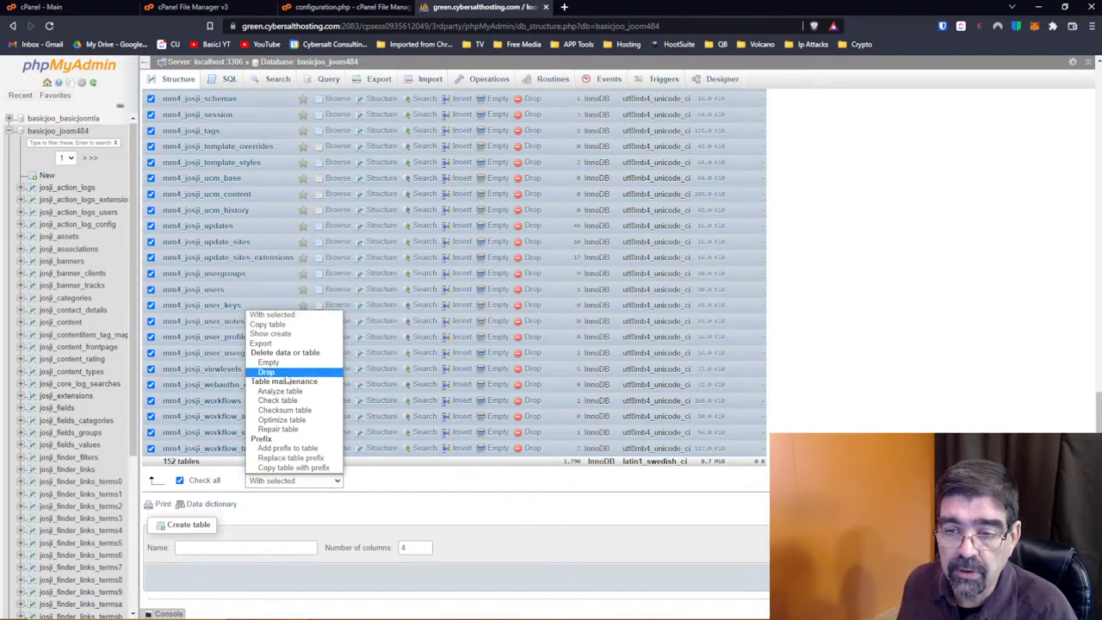
left_click(279, 372)
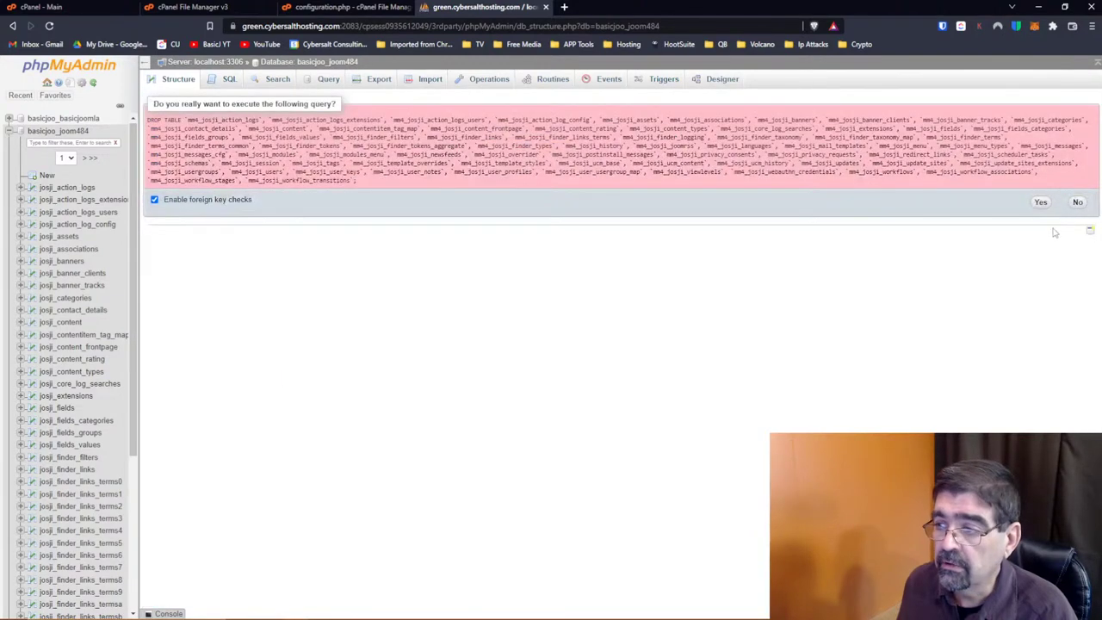
left_click(1039, 203)
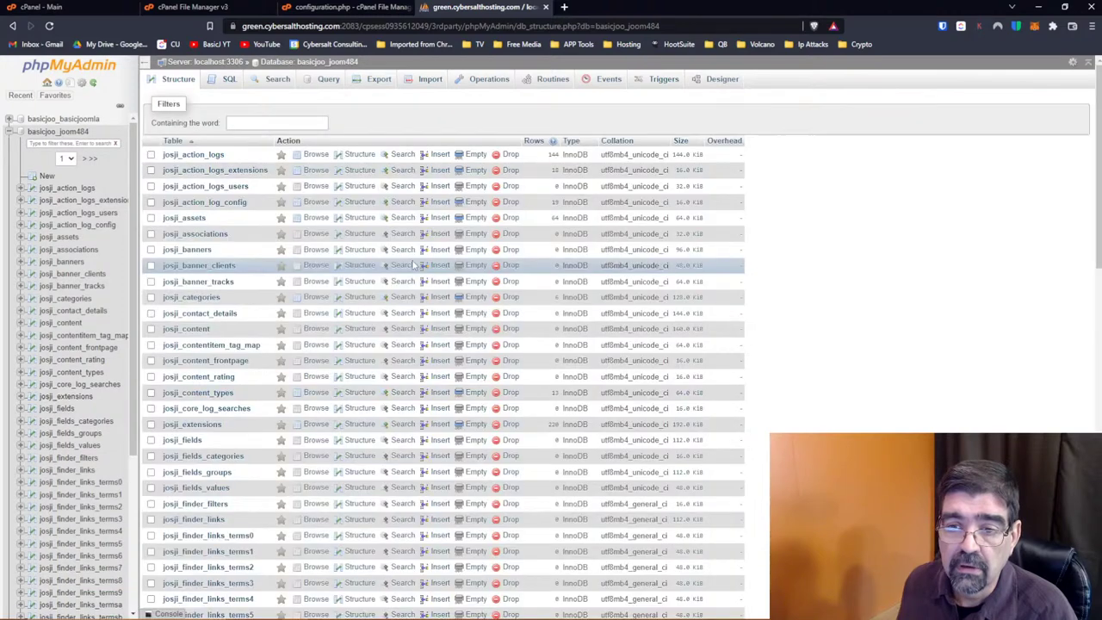
Filter the database's table list by mm4 again to check for leftover migration tables
left_click(246, 123)
type("mm")
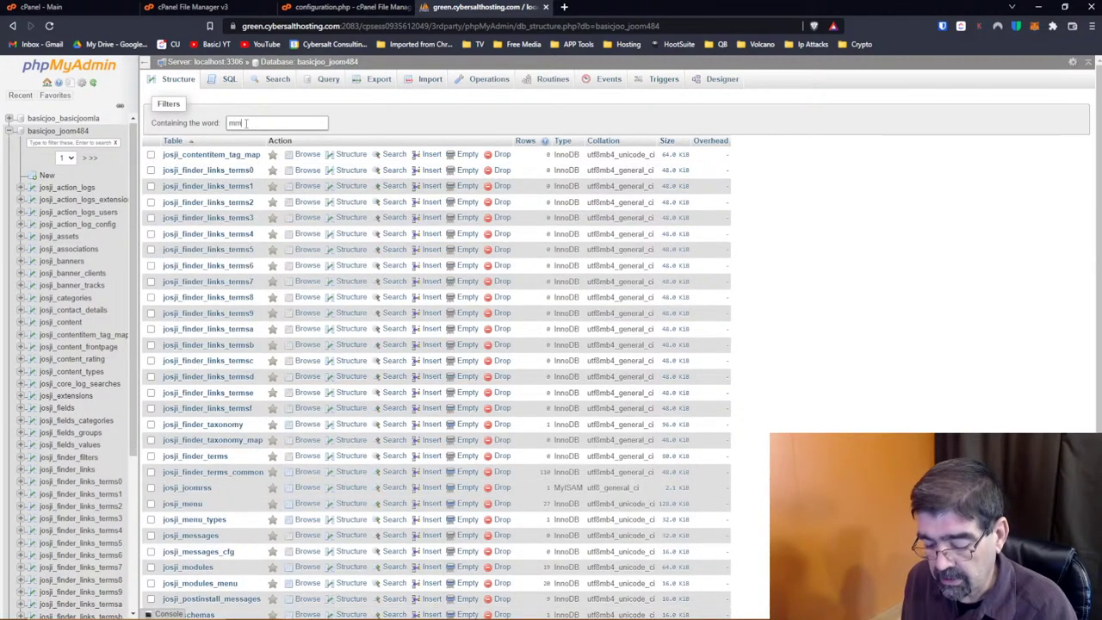
type("4")
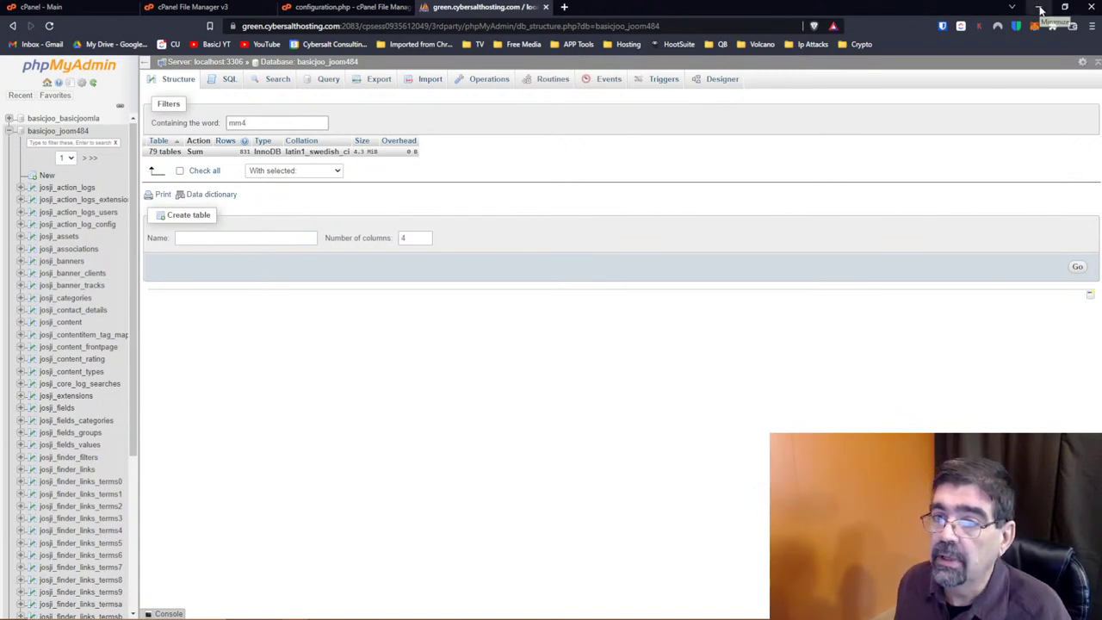
Close the File Manager, configuration.php editor, and phpMyAdmin pages
left_click(257, 8)
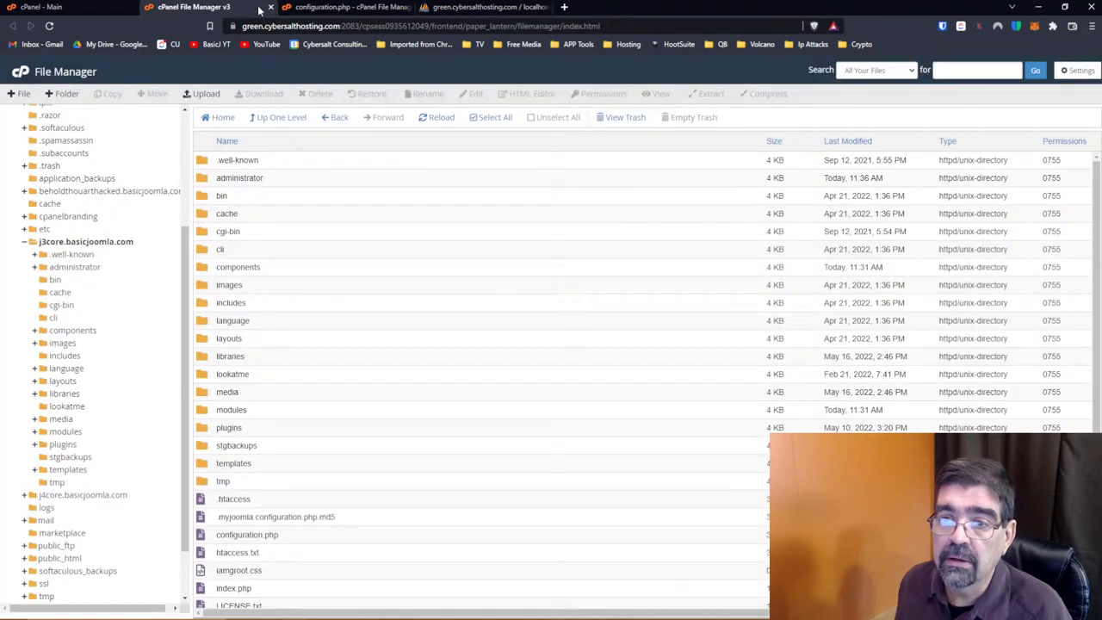
left_click(270, 9)
left_click(269, 9)
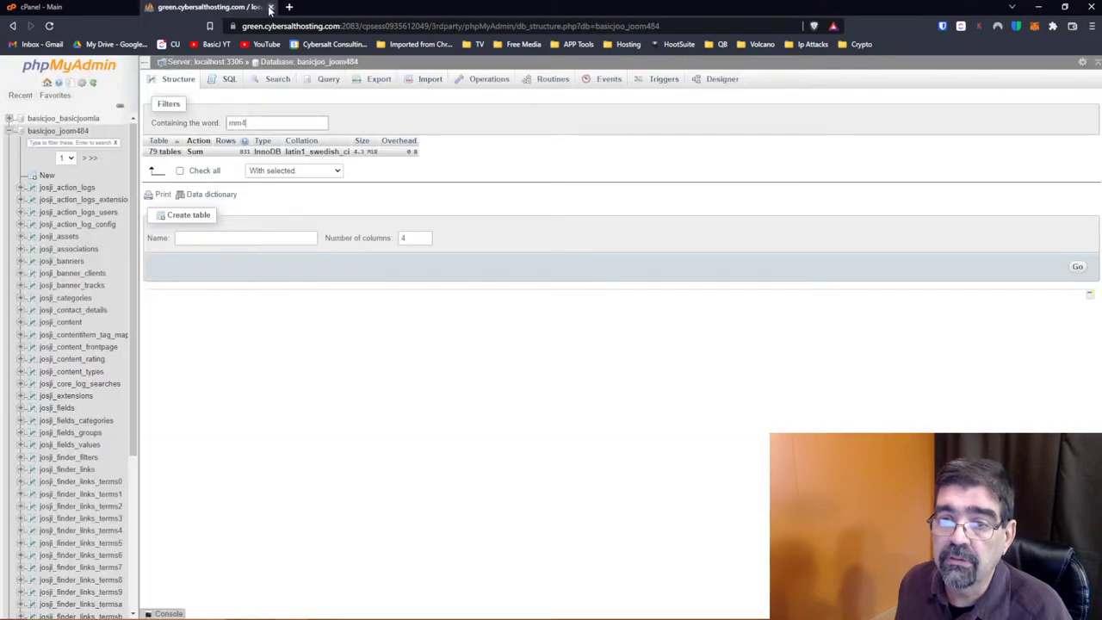
left_click(270, 8)
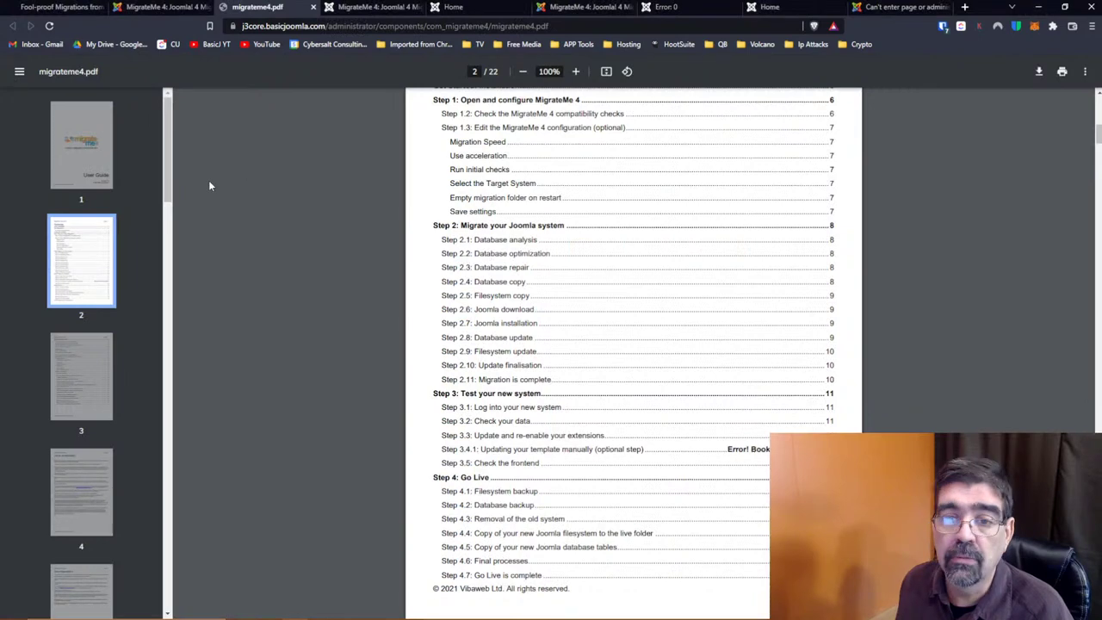
Replace the original site's MigrateMe 4 page with the administrator login page of agcrsi.org
left_click(162, 7)
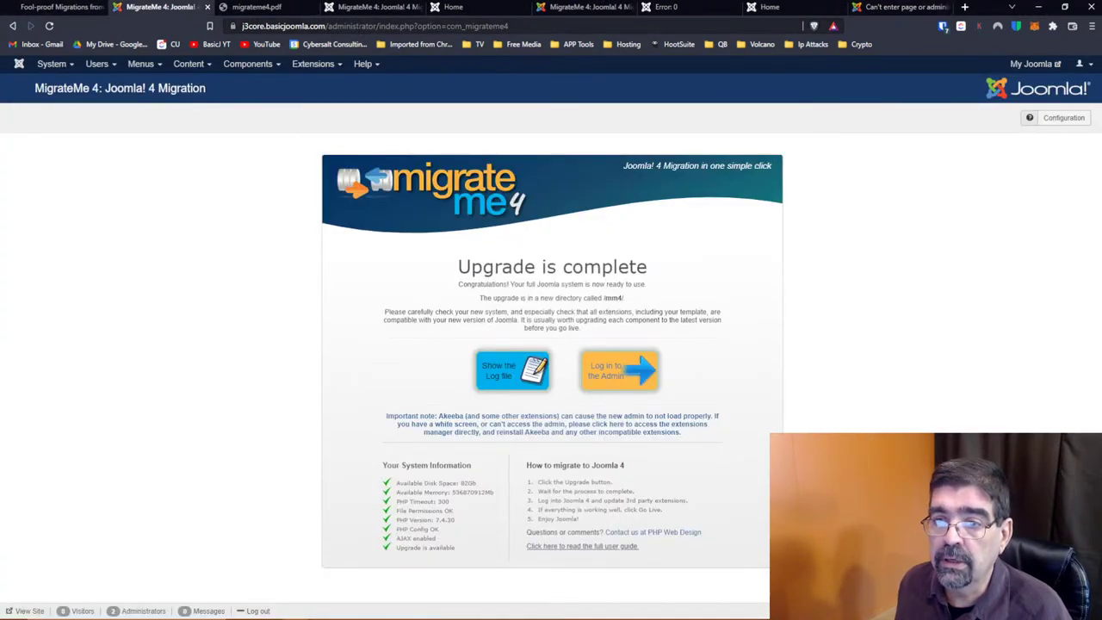
left_click(358, 27)
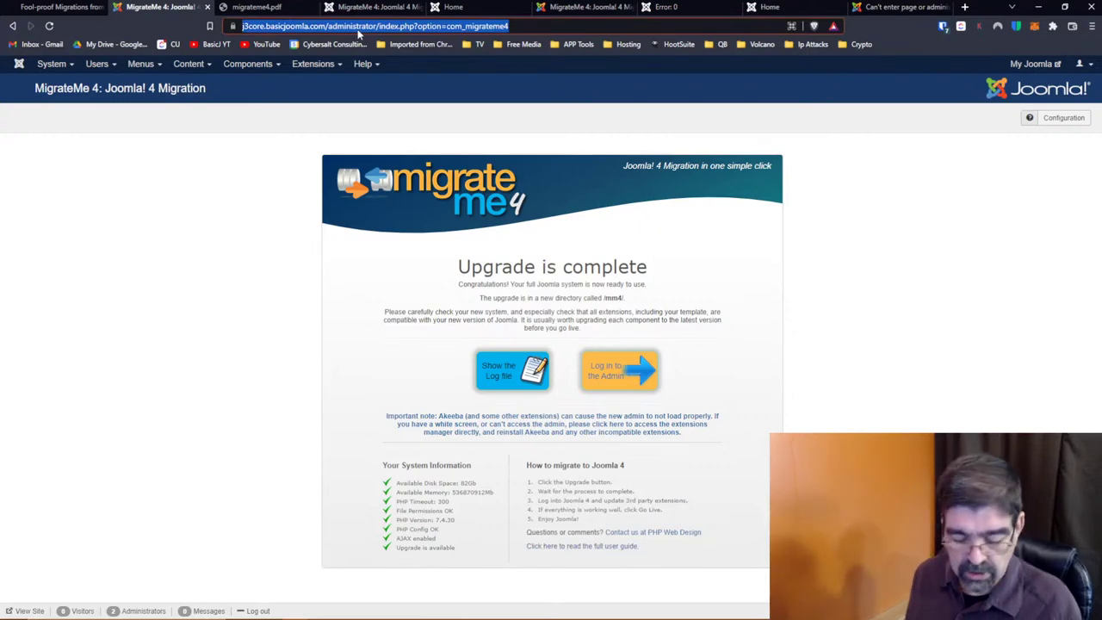
type("ag")
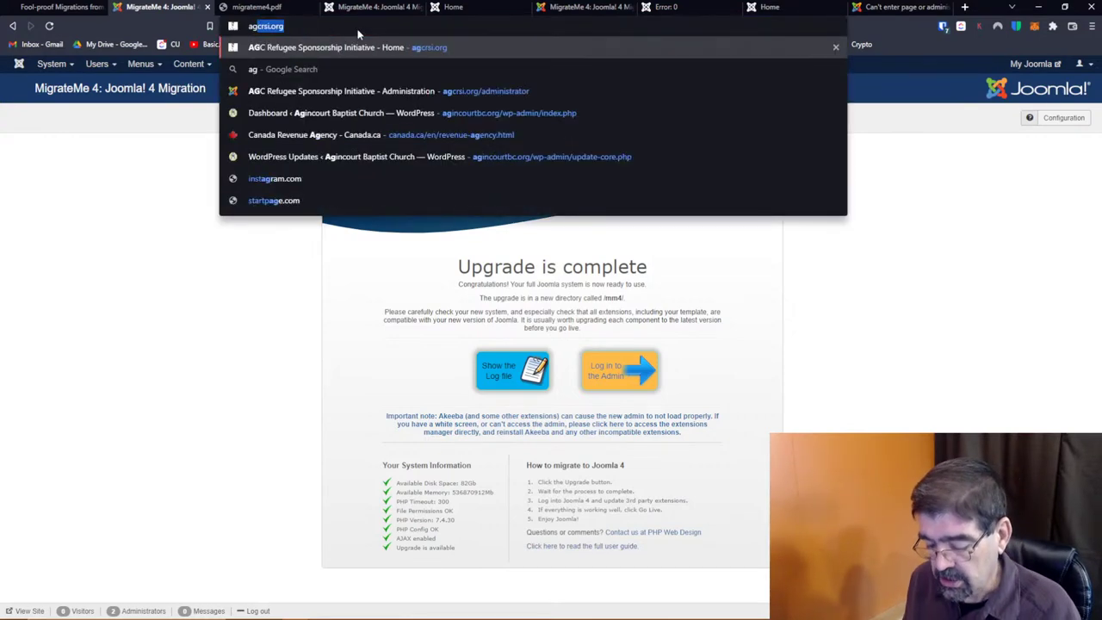
key("Down")
key("Down")
key("Return")
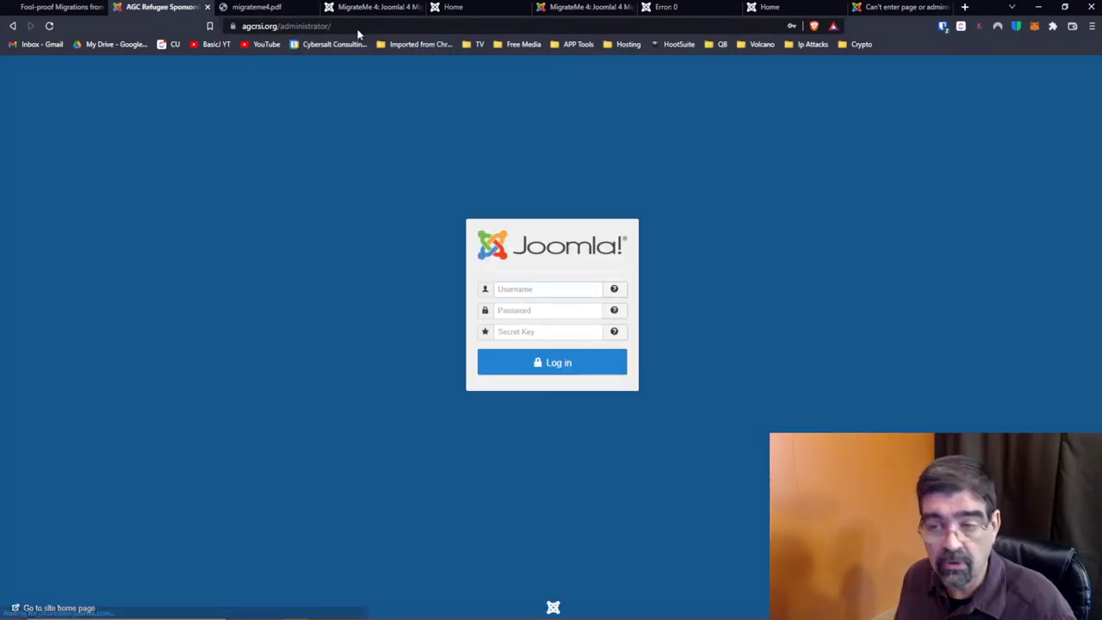
Log in to the agcrsi.org administrator by filling the username and password fields with the saved cybersalt login
left_click(534, 289)
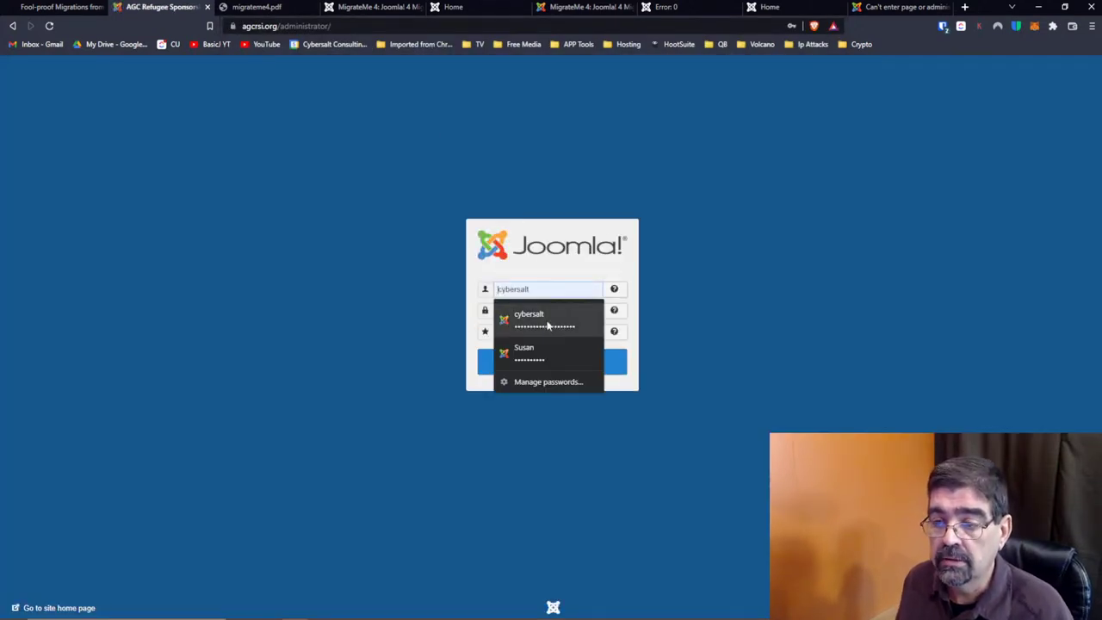
left_click(533, 315)
left_click(544, 372)
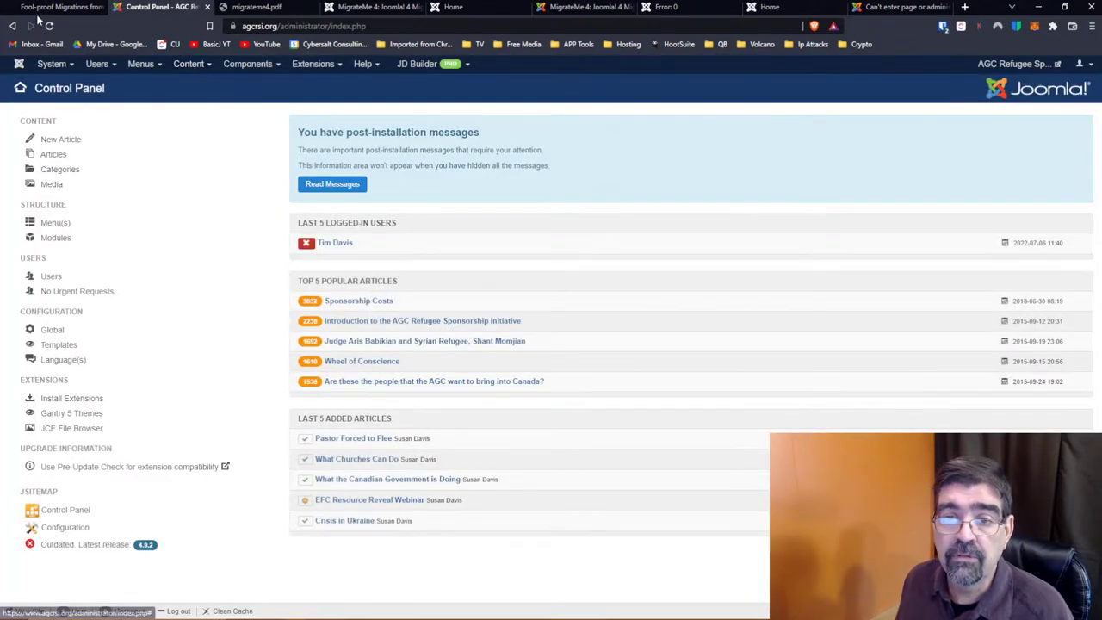
Open the front end of the AGC Refugee Sponsorship site from its administrator and view the home page
left_click(51, 7)
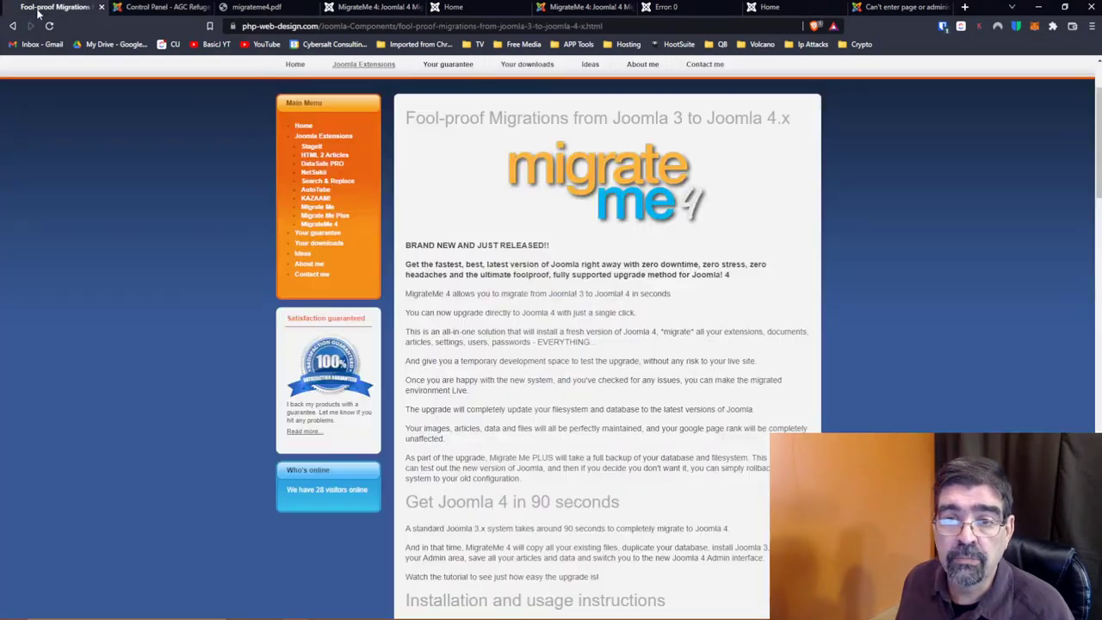
left_click(168, 9)
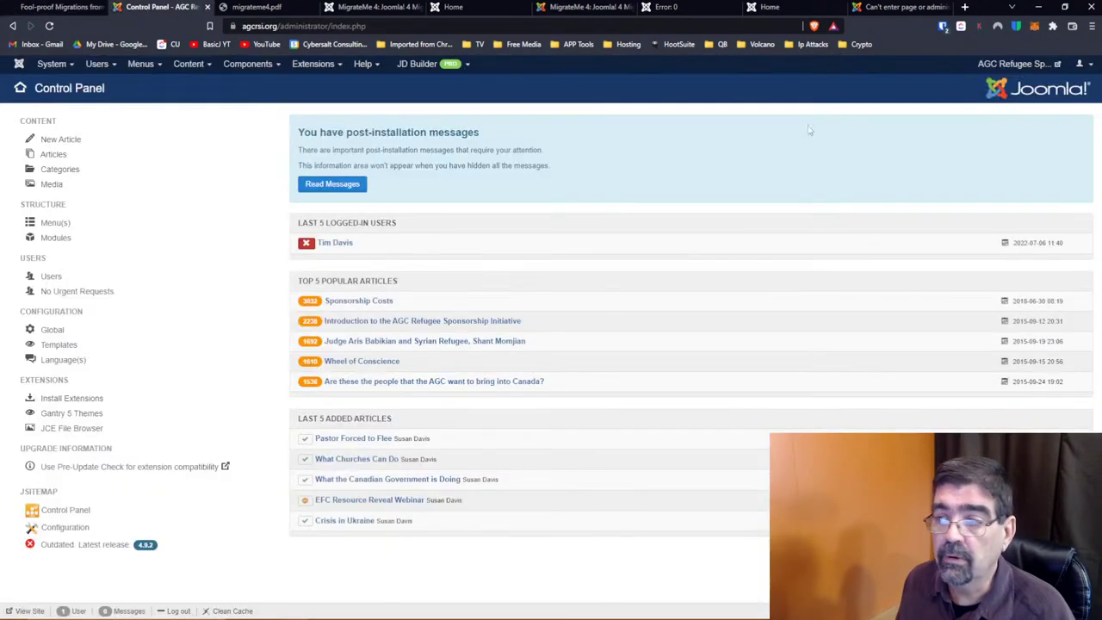
left_click(1049, 66)
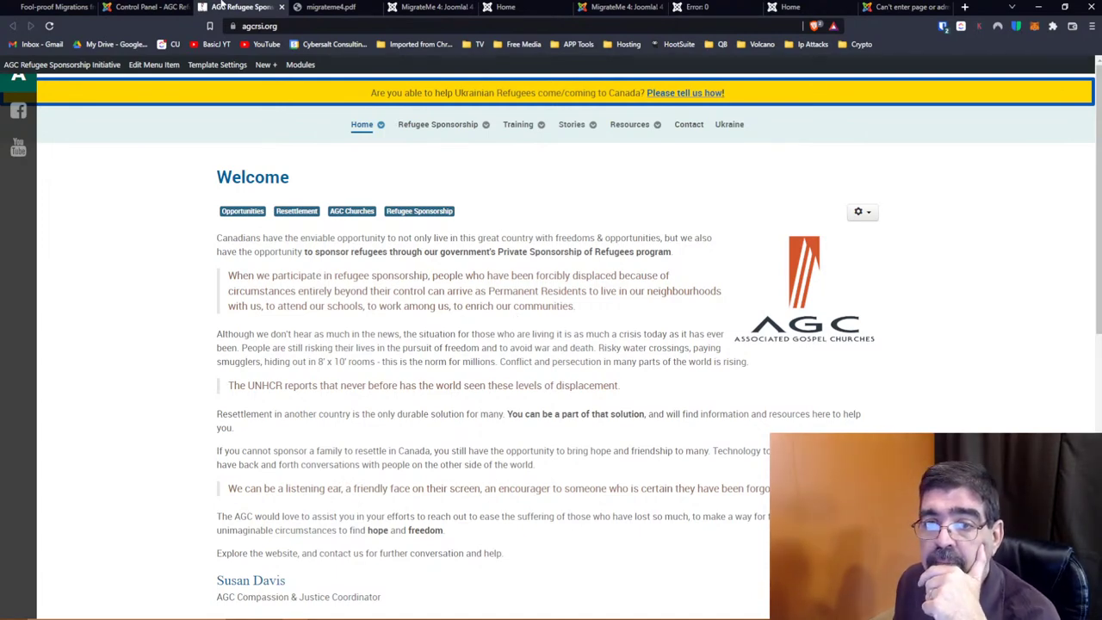
Return to the AGC administrator and install MigrateMe 4 by uploading its package file in the extension installer
left_click(146, 6)
left_click(312, 63)
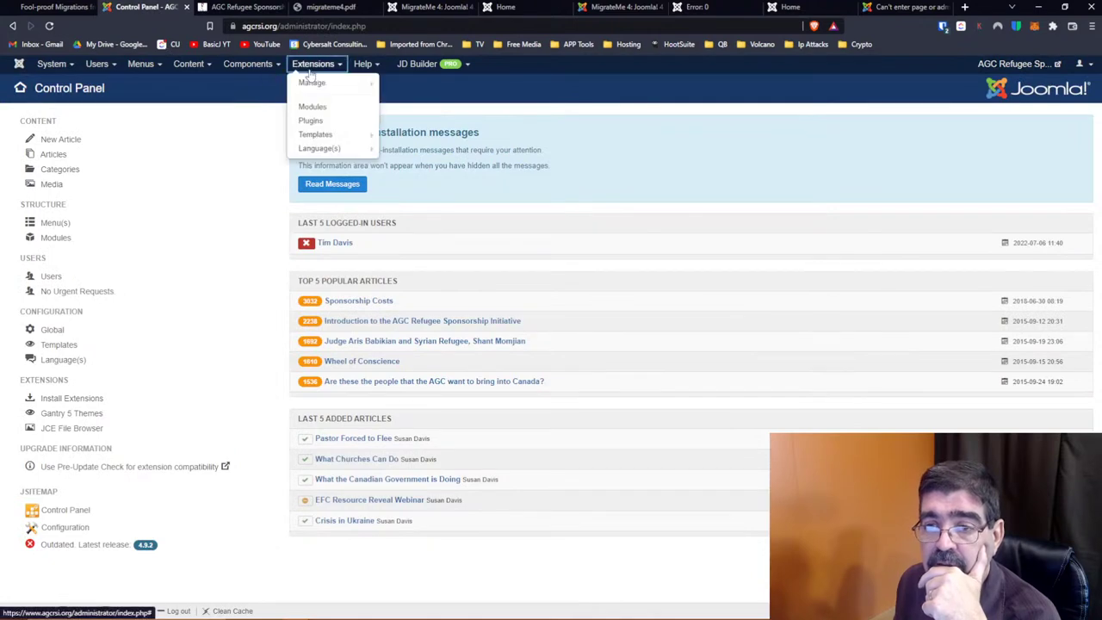
mouse_move(312, 82)
left_click(400, 82)
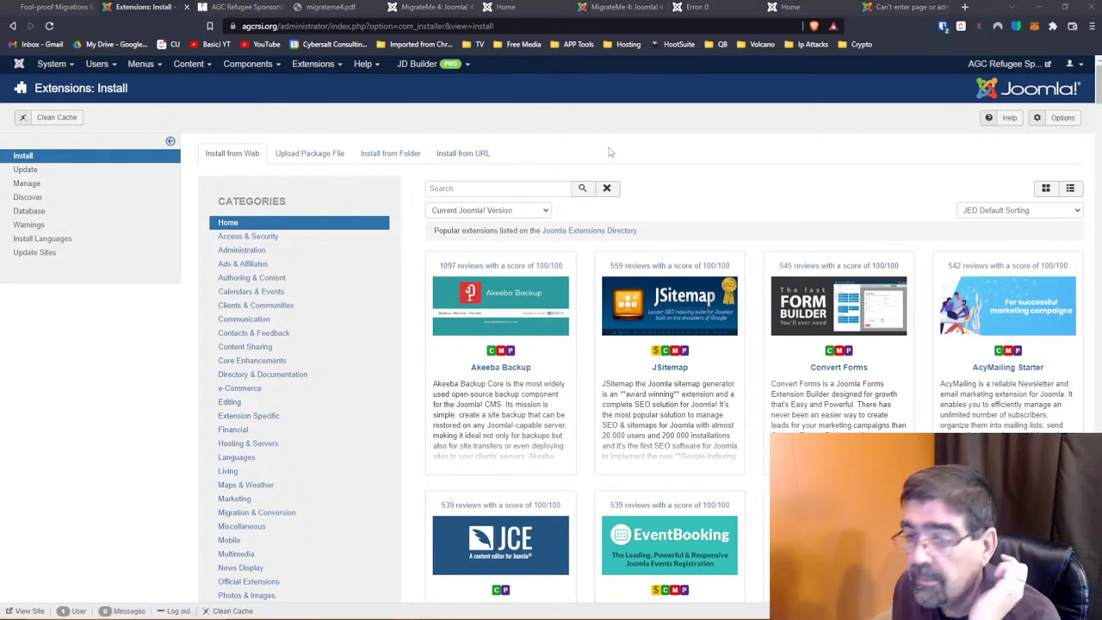
left_click(318, 155)
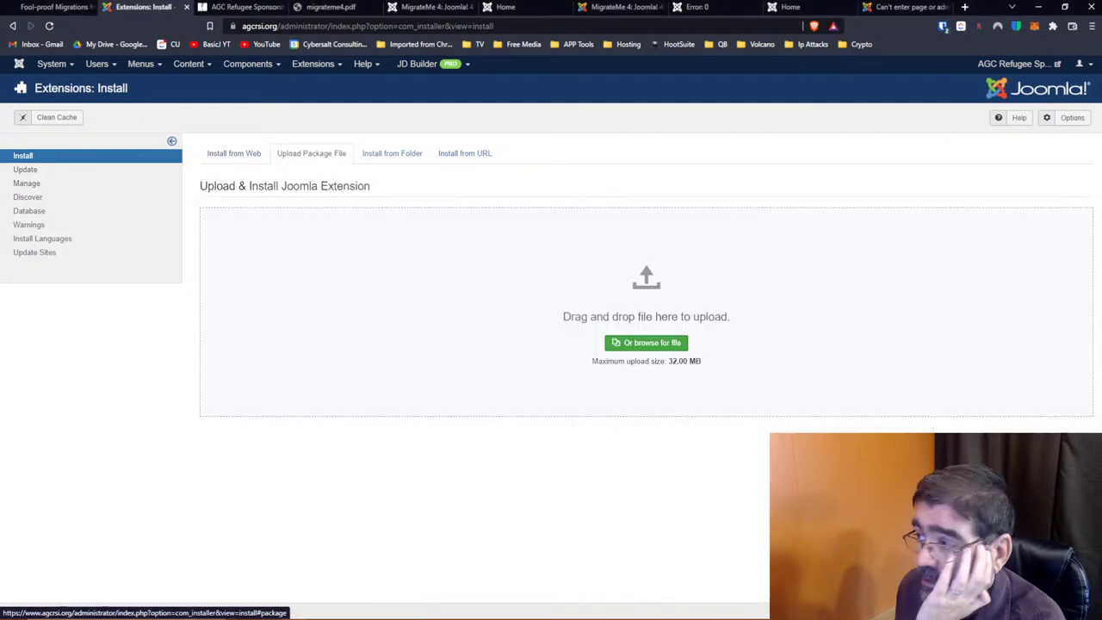
left_click_drag(1101, 318, 627, 319)
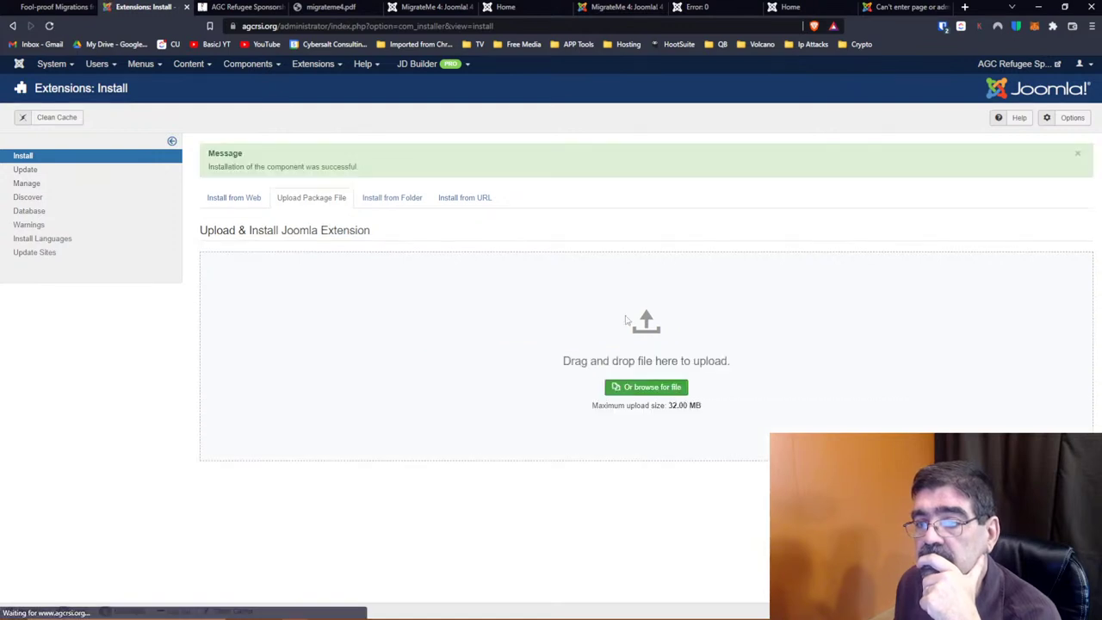
Open the MigrateMe 4 component on the AGC site and display its configuration settings
left_click(244, 71)
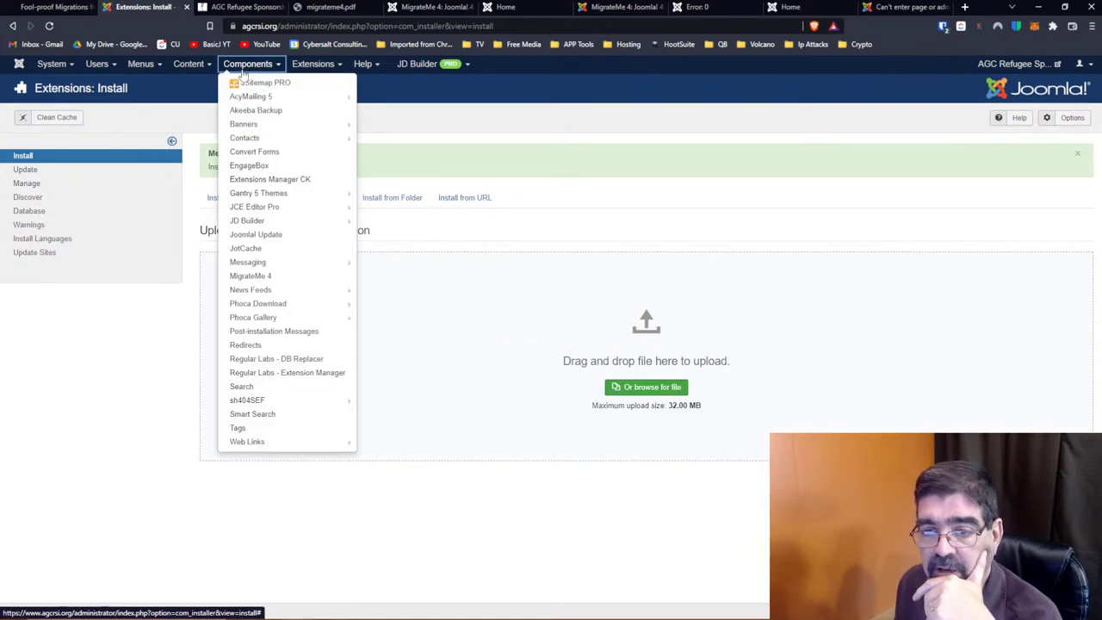
left_click(249, 275)
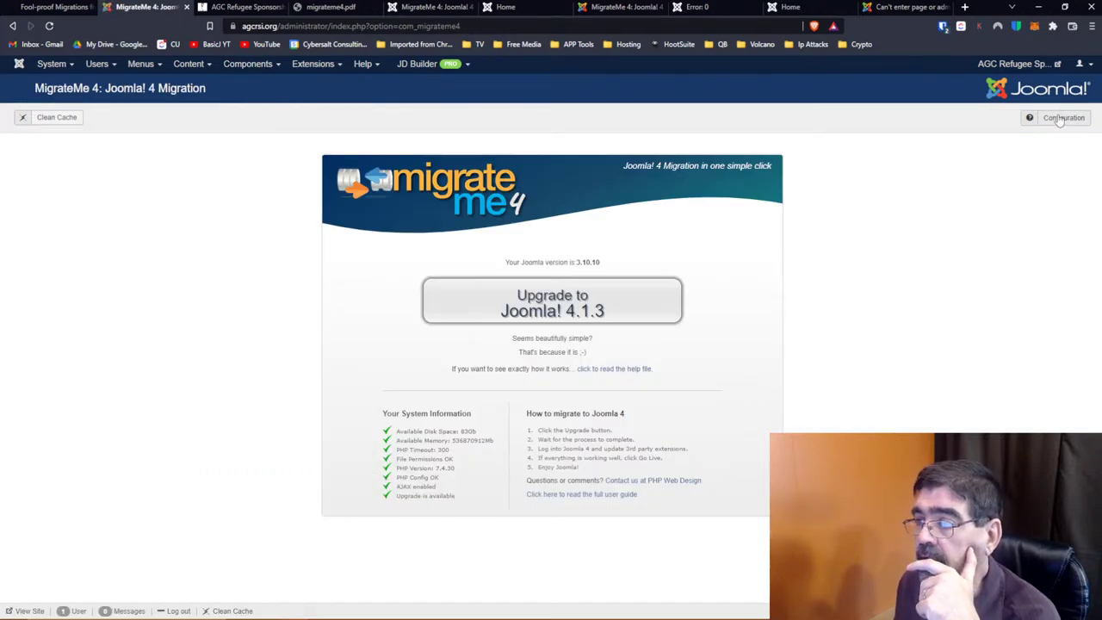
left_click(1061, 119)
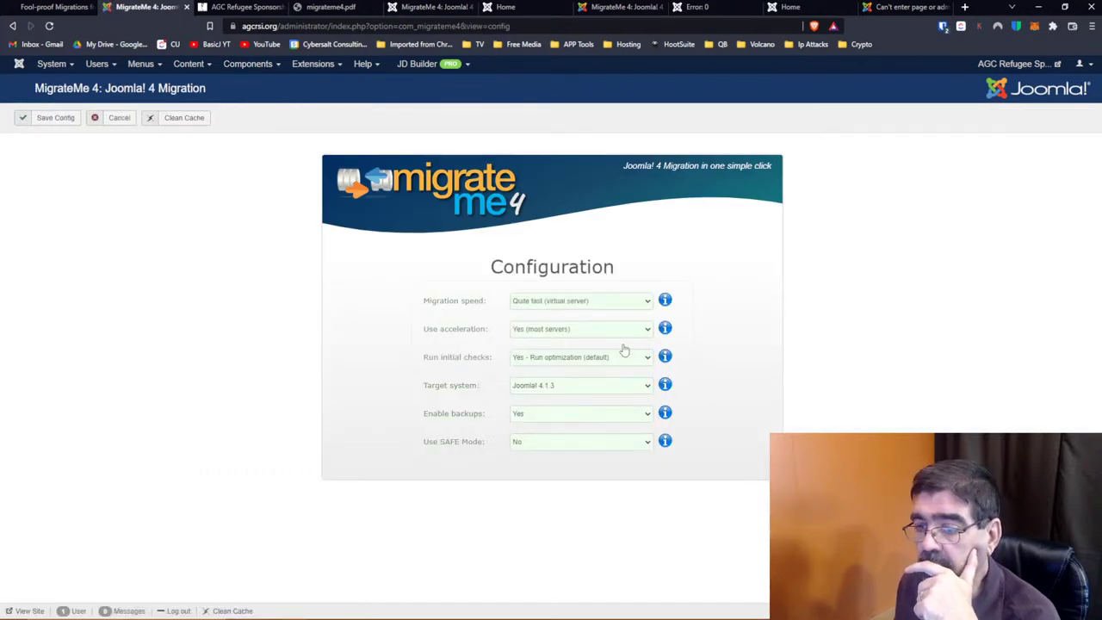
Set Use SAFE Mode to Yes in the saved MigrateMe 4 configuration and run the upgrade to Joomla! 4.1.3
left_click(565, 443)
left_click(564, 455)
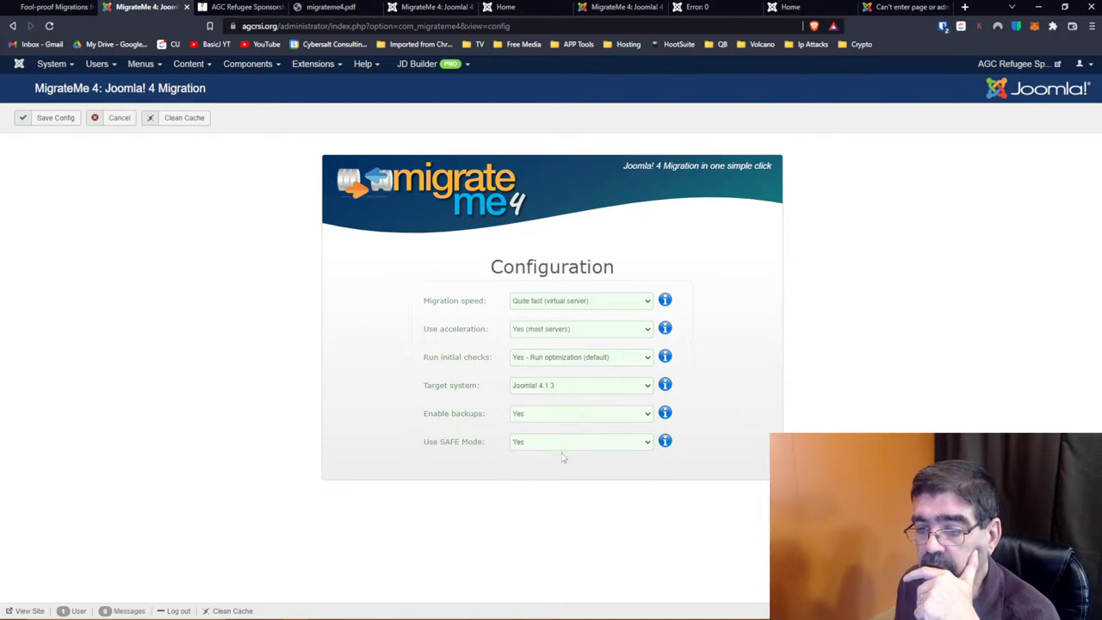
left_click(56, 120)
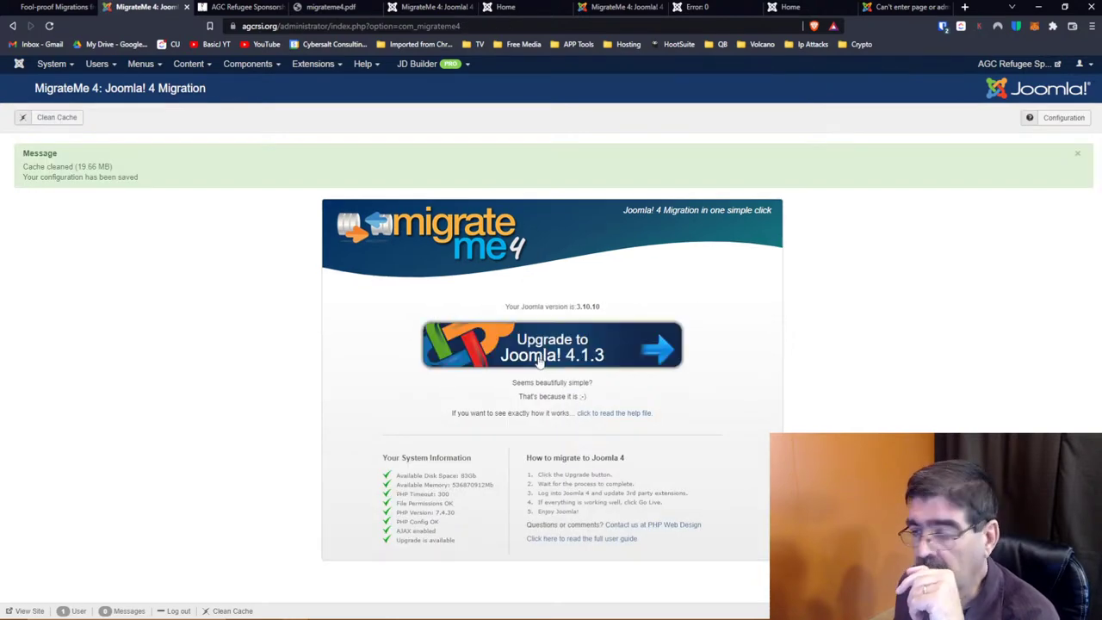
left_click(538, 360)
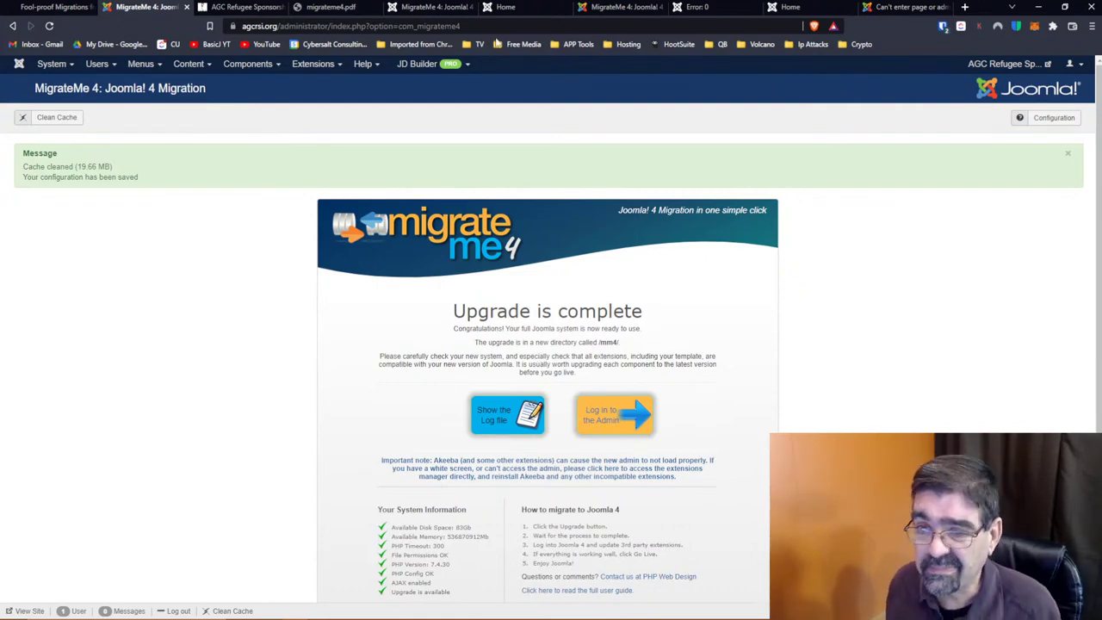
Close the leftover browser tabs for the MigrateMe PDF and the j3core test site
left_click(344, 8)
left_click(425, 7)
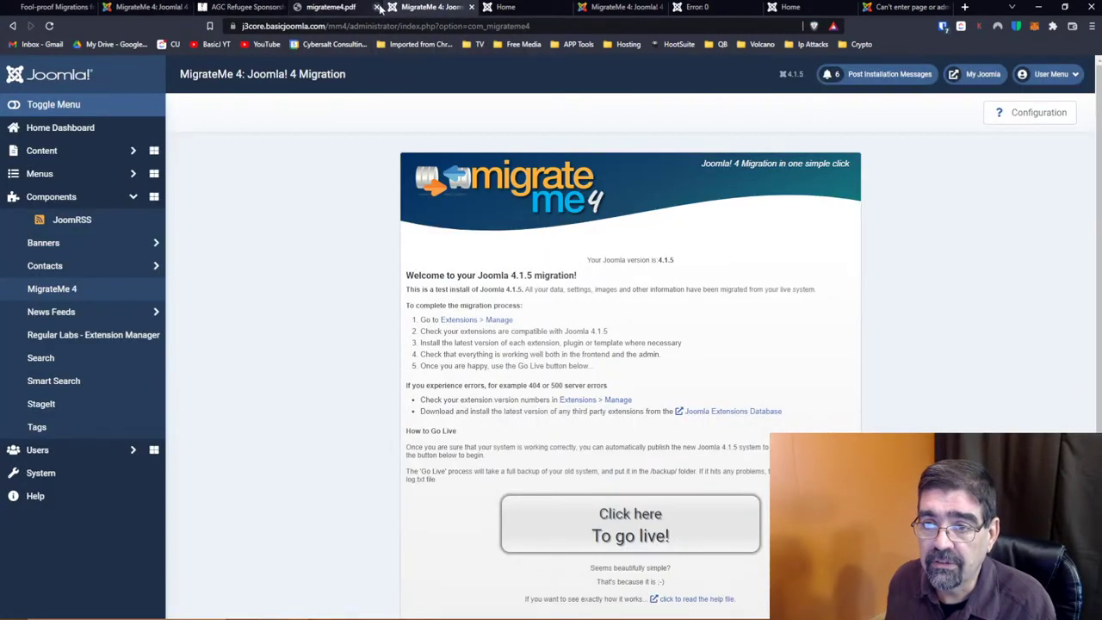
left_click(376, 7)
left_click(377, 7)
left_click(377, 7)
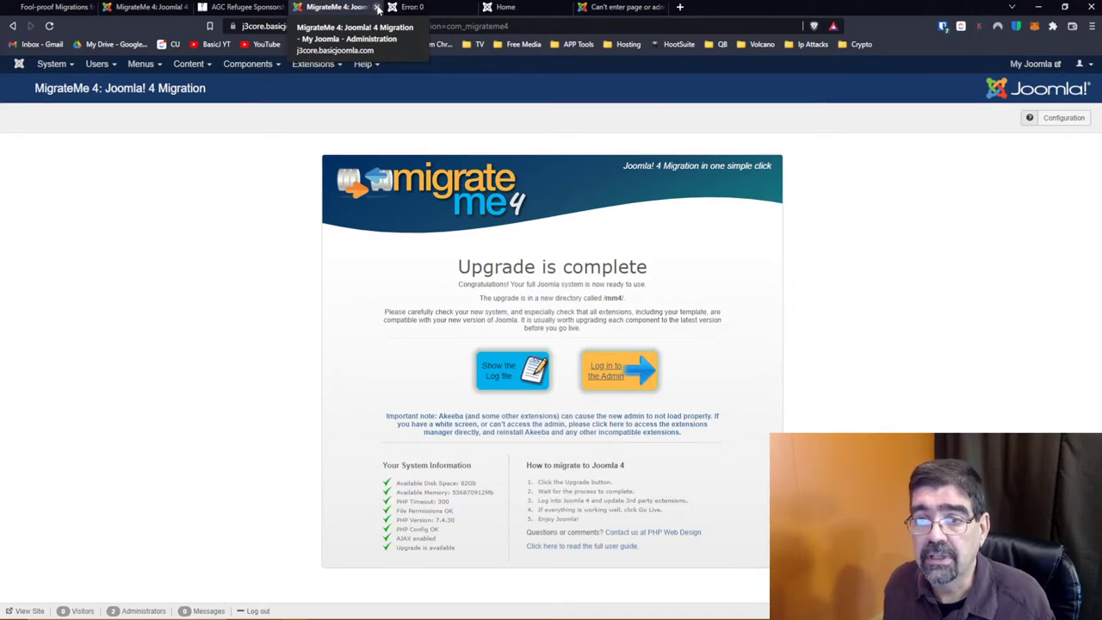
left_click(377, 7)
left_click(377, 7)
left_click(377, 7)
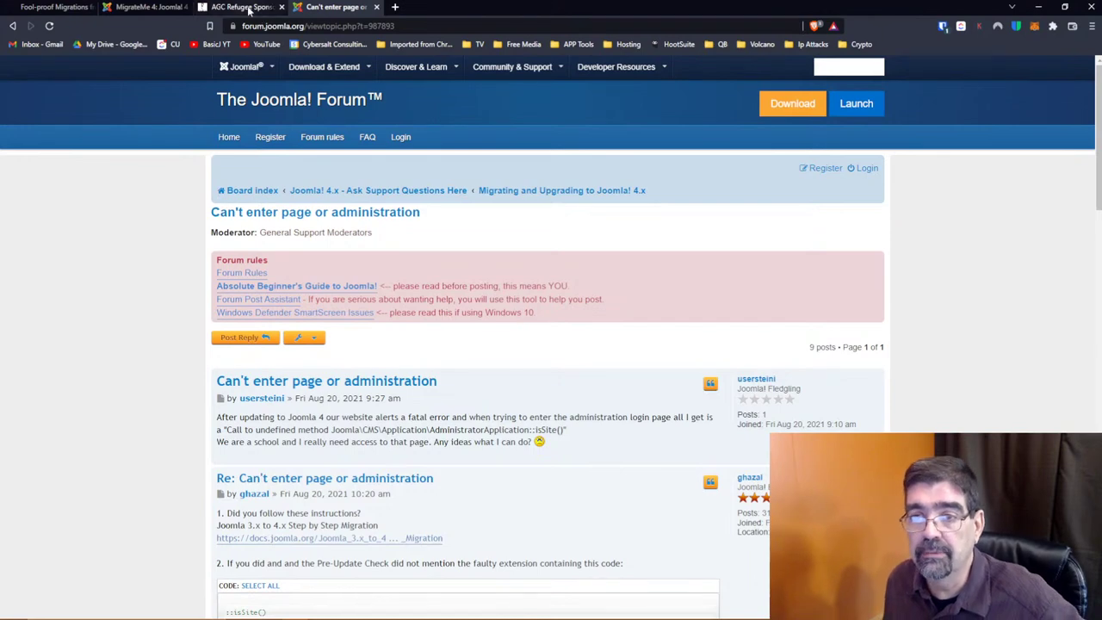
Open the administrator of the upgraded AGC copy from MigrateMe 4 and log in with the saved username and password
left_click(246, 7)
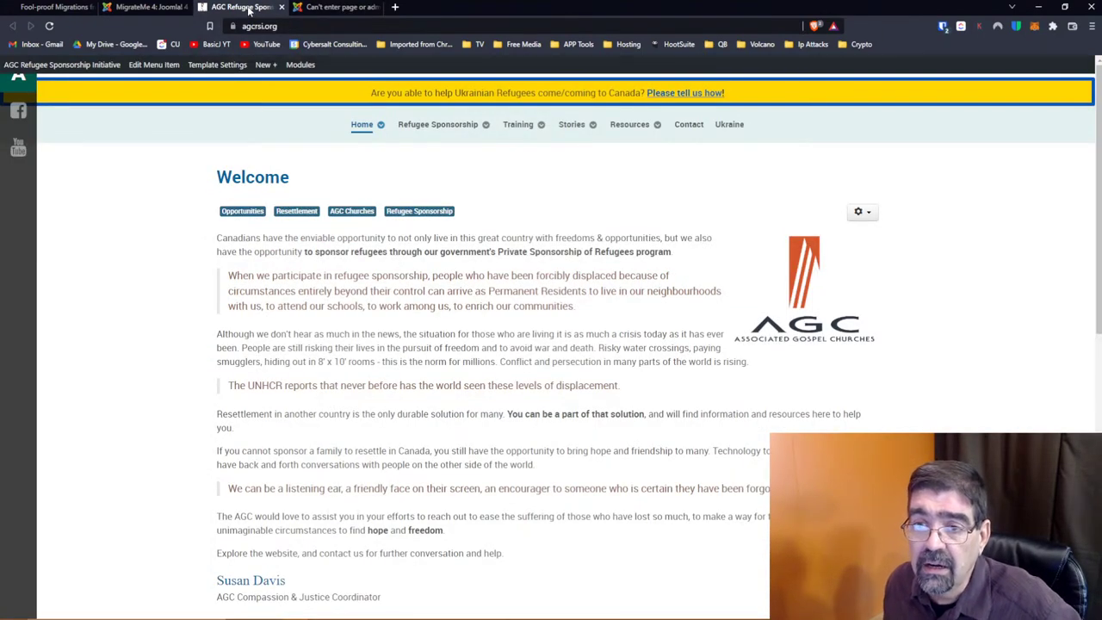
left_click(153, 8)
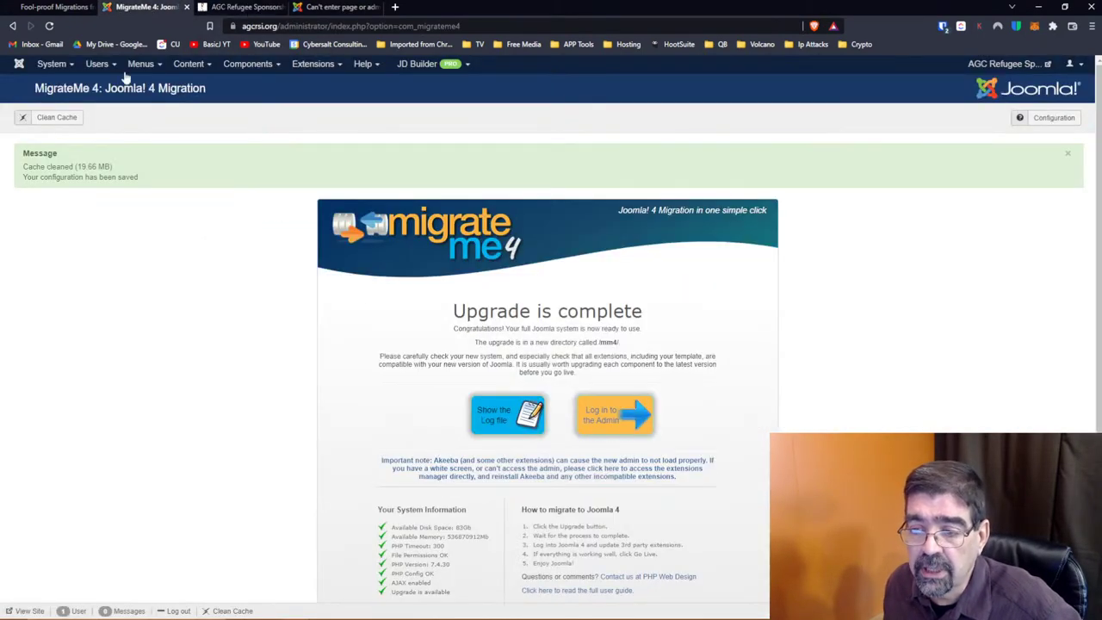
left_click(618, 415)
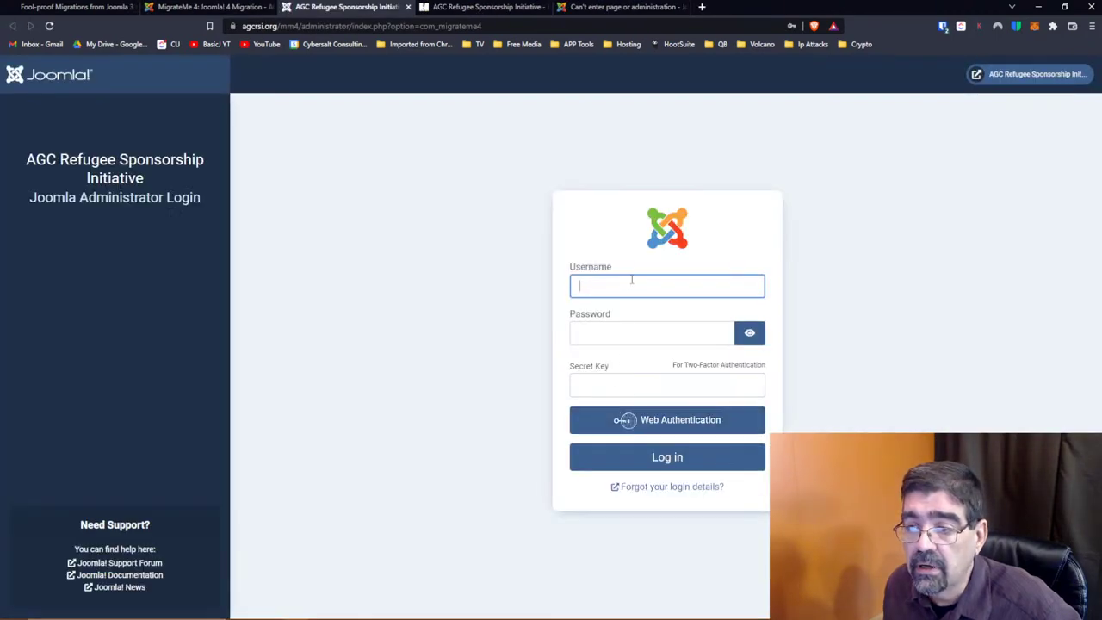
left_click(632, 288)
left_click(630, 310)
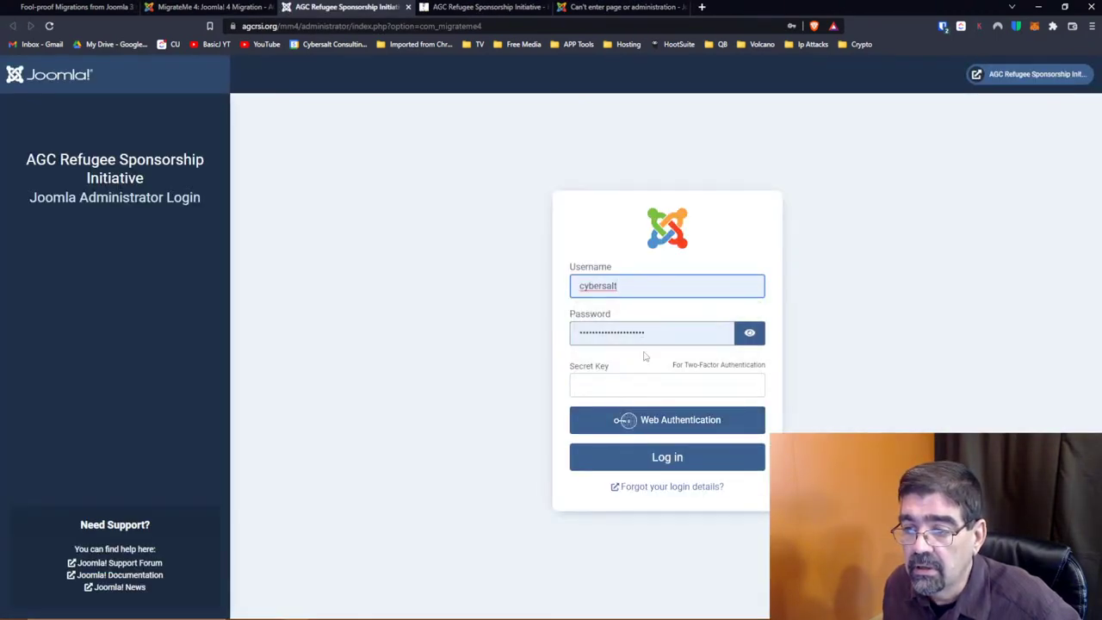
left_click(661, 462)
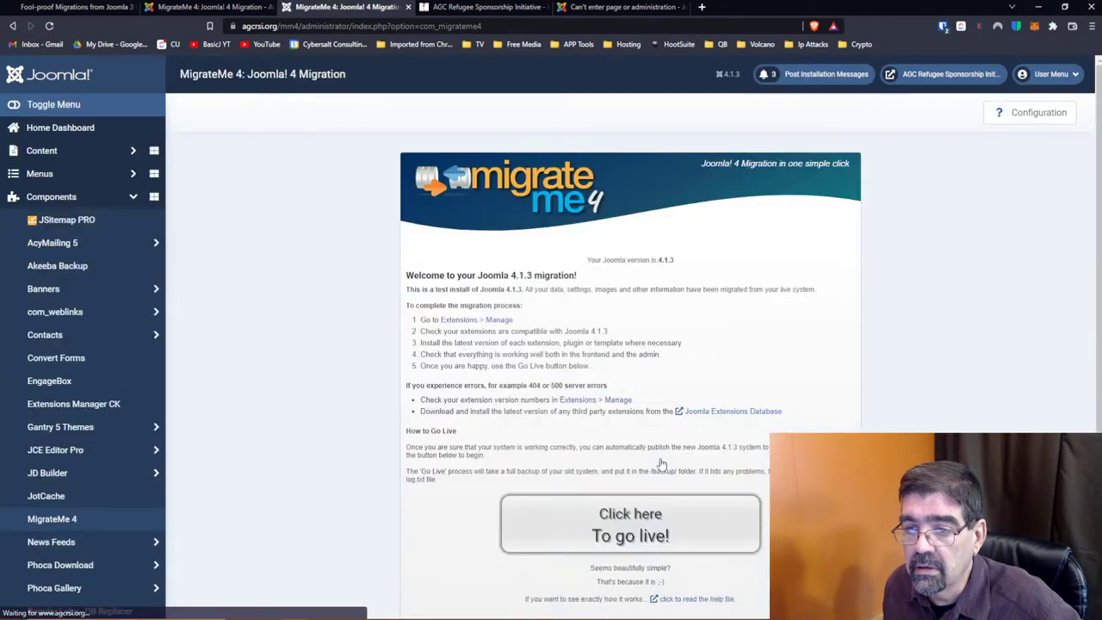
View the front end of the AGC mm4 test site and return to its administrator
left_click(925, 76)
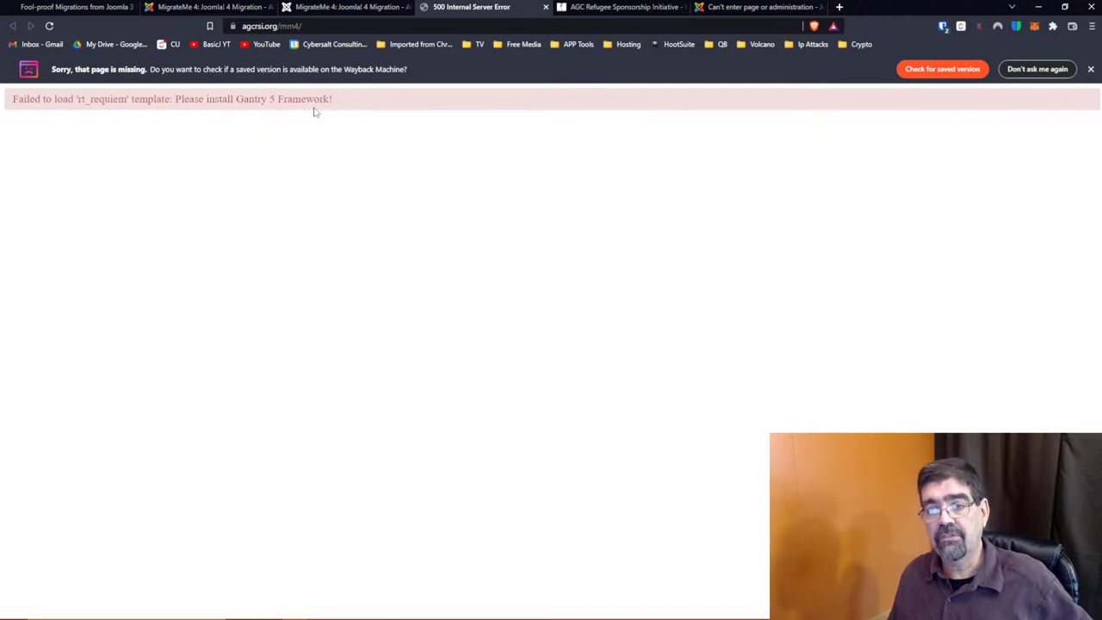
left_click(326, 13)
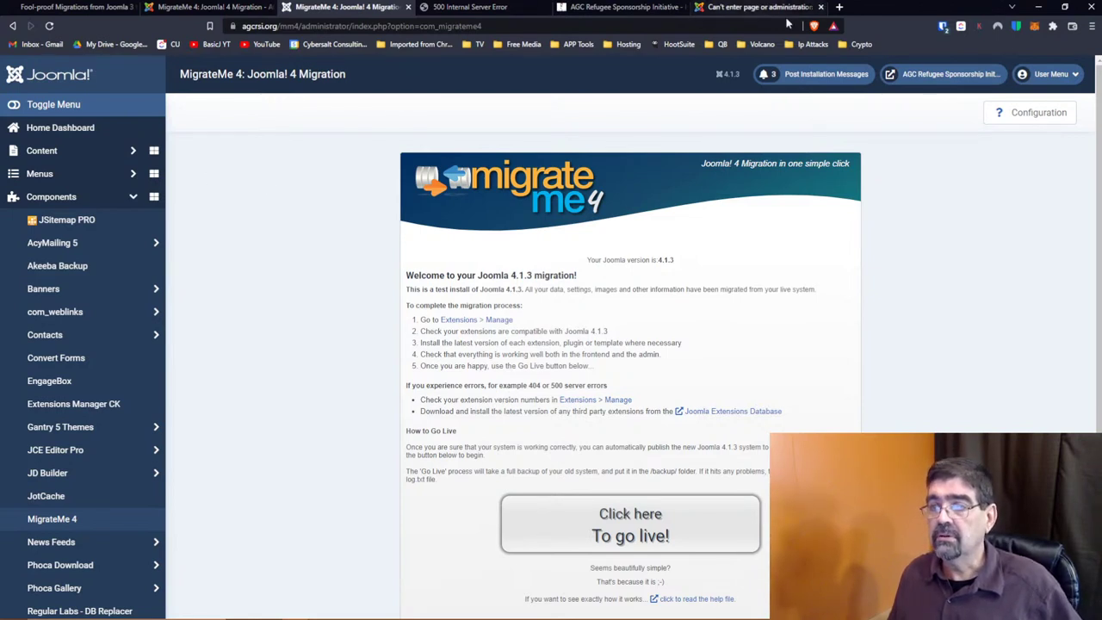
Search the web for "gantry 5 joomla 4" and open the Gantry Framework downloads page
left_click(838, 6)
type("gNTRY")
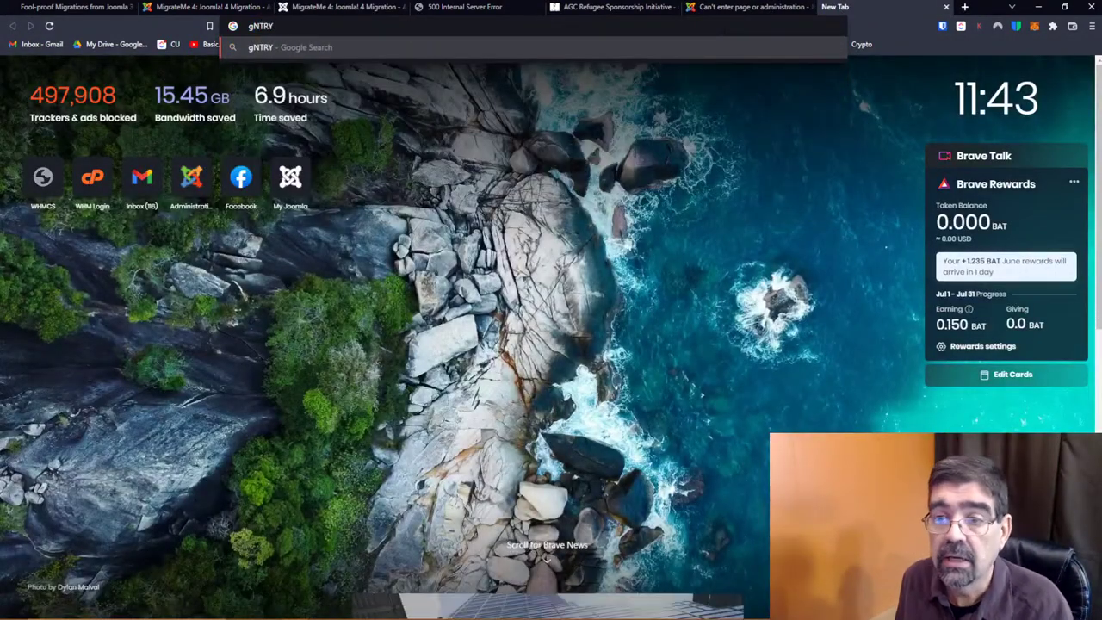
key("BackSpace")
key("BackSpace")
key("BackSpace")
key("BackSpace")
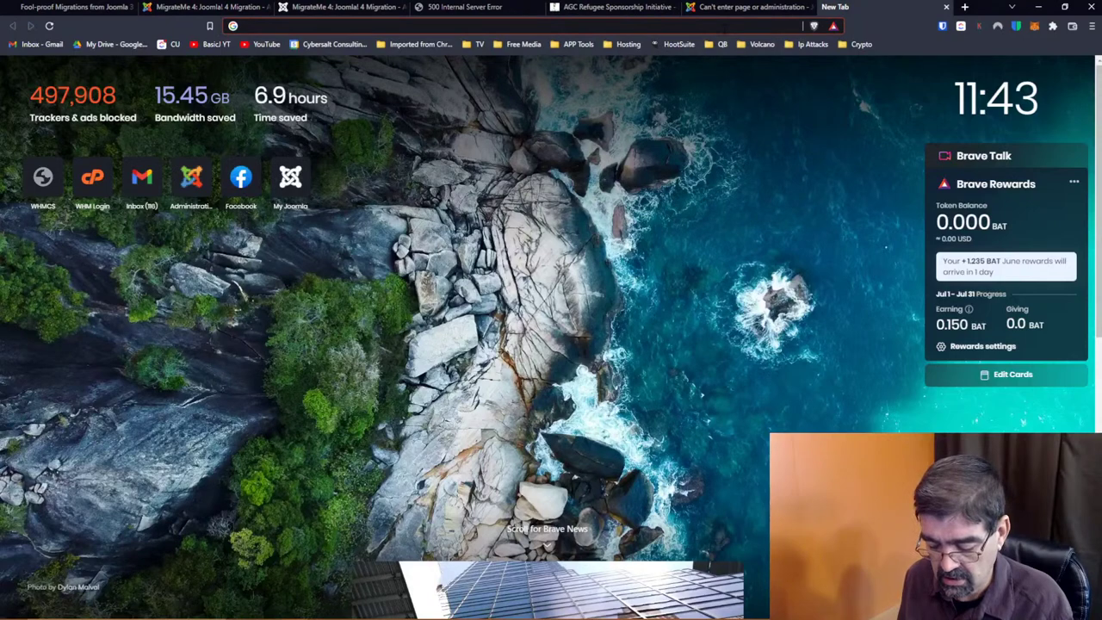
type("gantry 5 joomla 4")
key("Return")
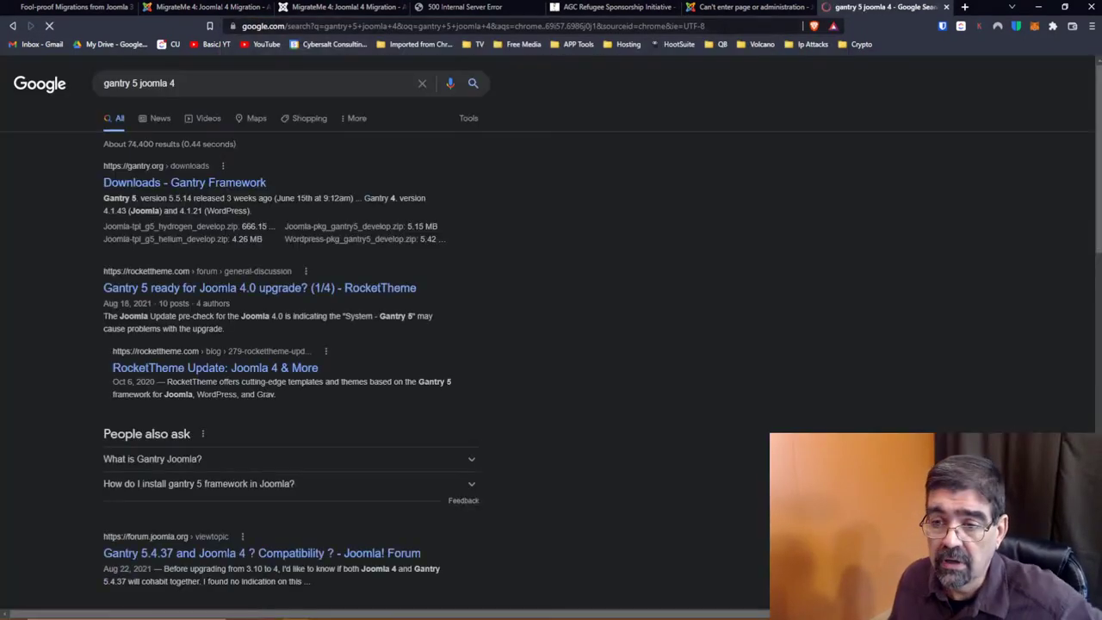
left_click(224, 183)
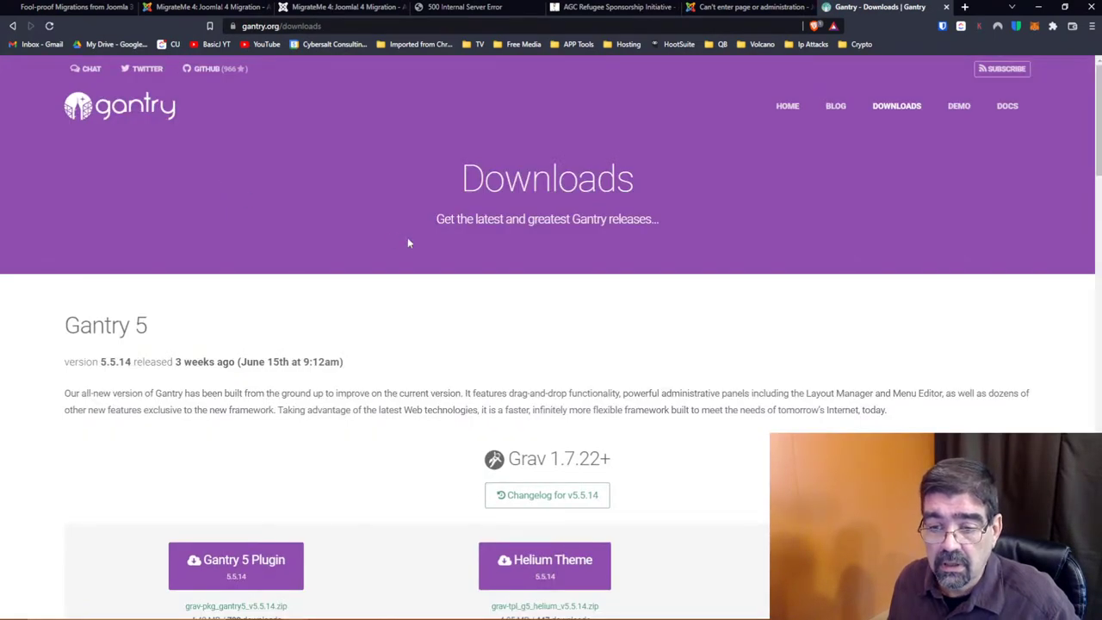
Download the Joomla 3.9+ / 4.0+ Gantry 5 package joomla-pkg_gantry5_v5.5.14.zip and save it in the delete folder
scroll(409, 243, "down", 2)
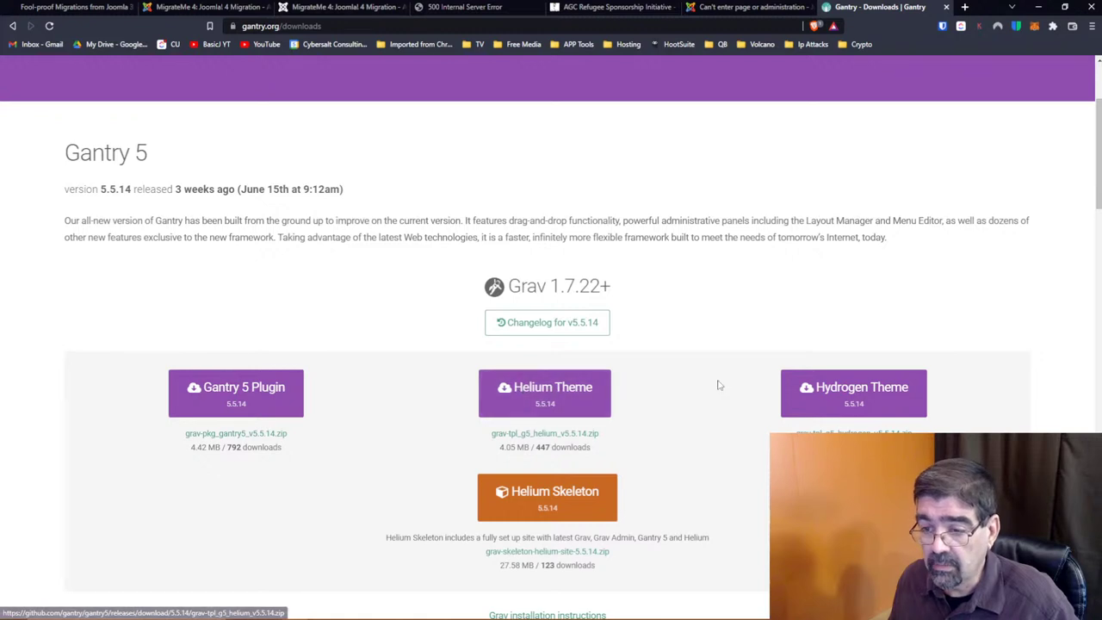
scroll(717, 385, "down", 1)
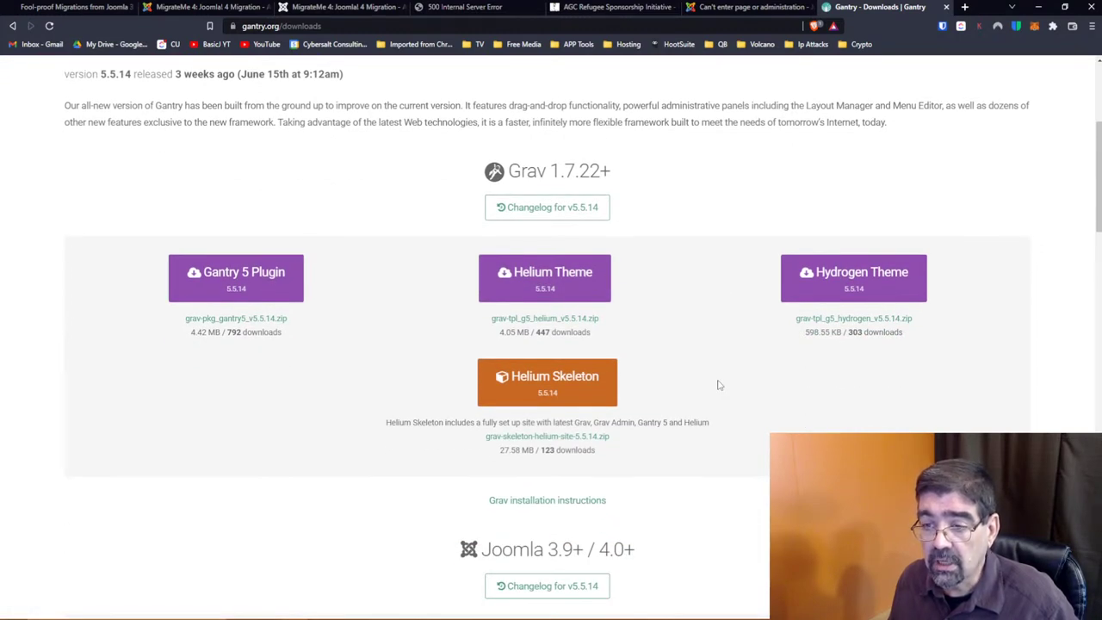
scroll(717, 385, "up", 3)
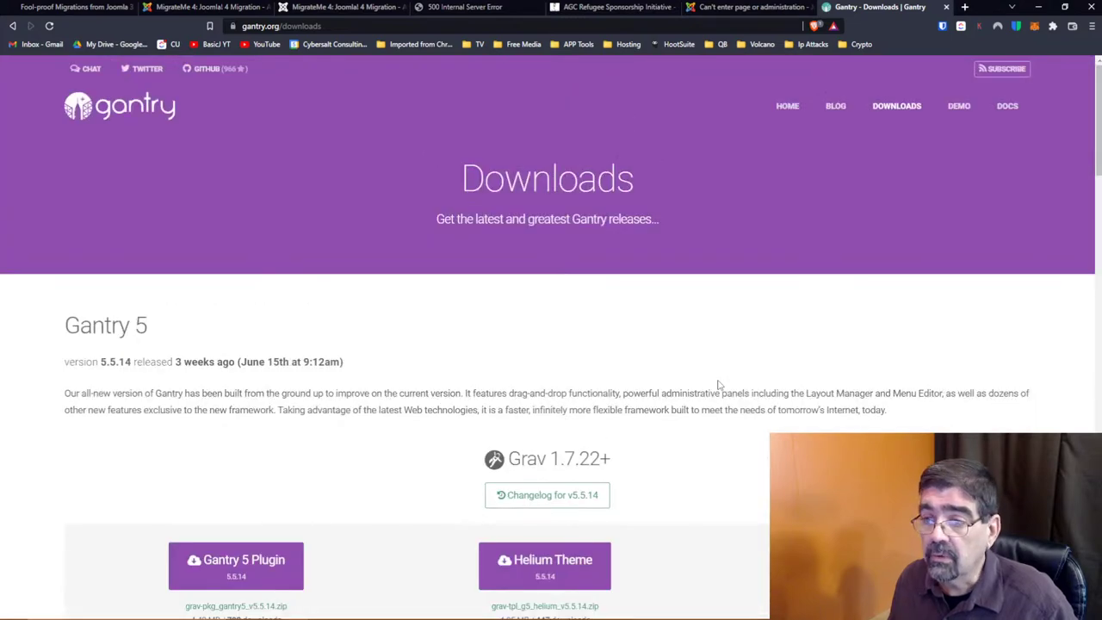
scroll(719, 384, "down", 4)
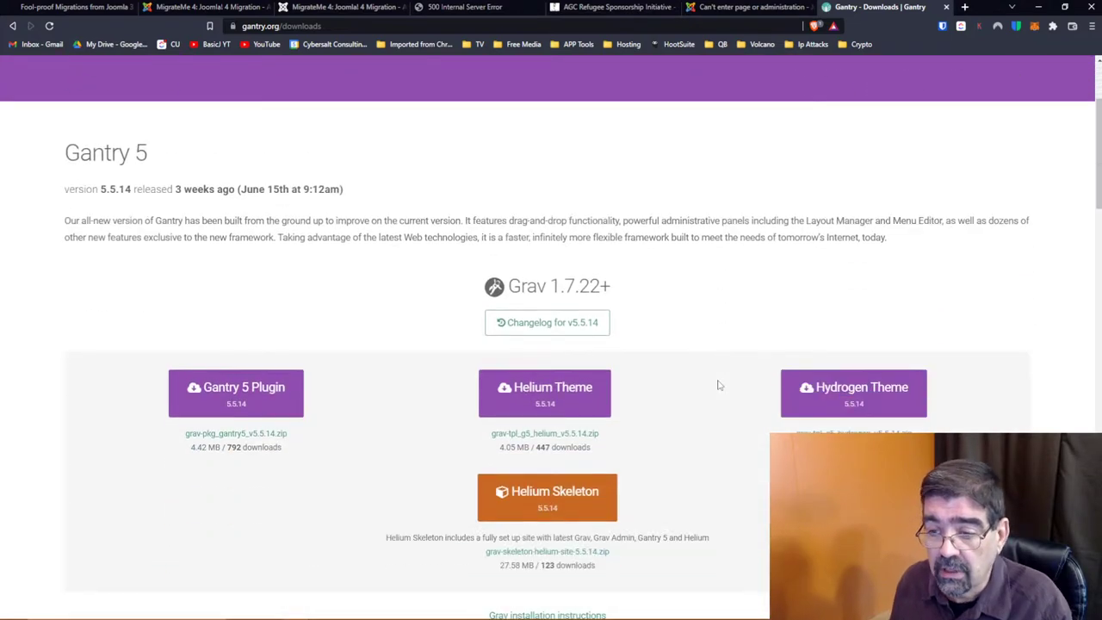
scroll(719, 385, "down", 1)
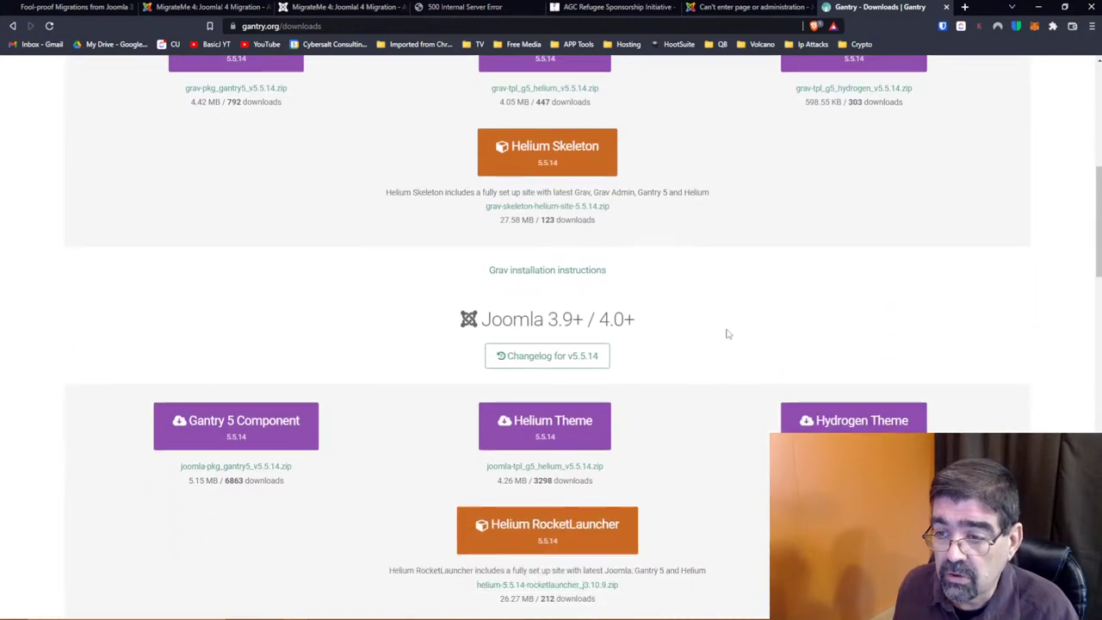
scroll(586, 318, "down", 2)
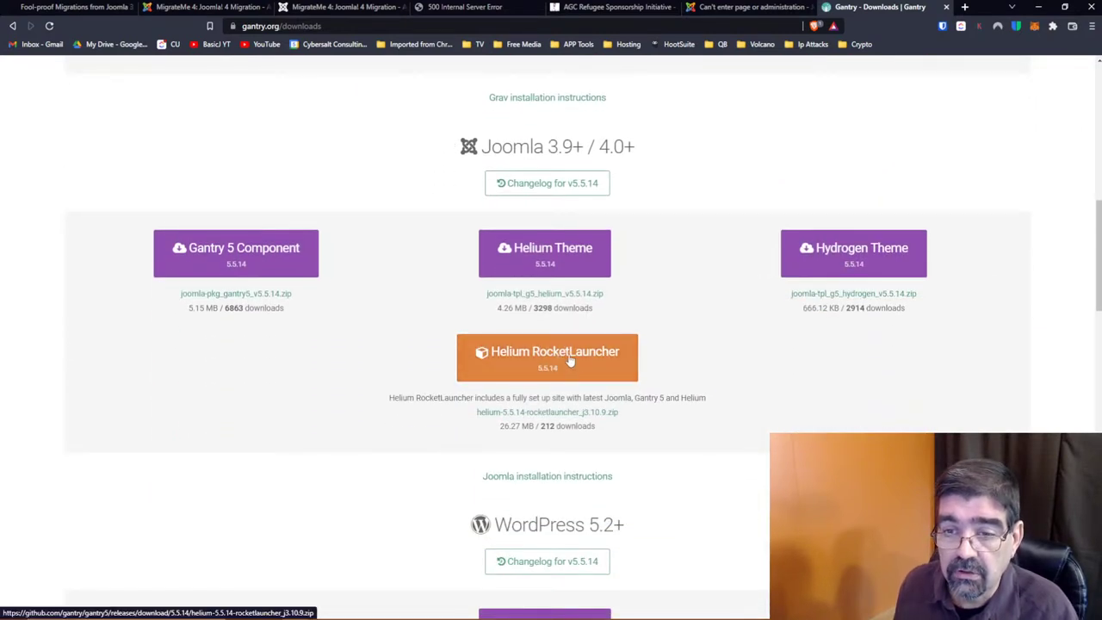
left_click(208, 294)
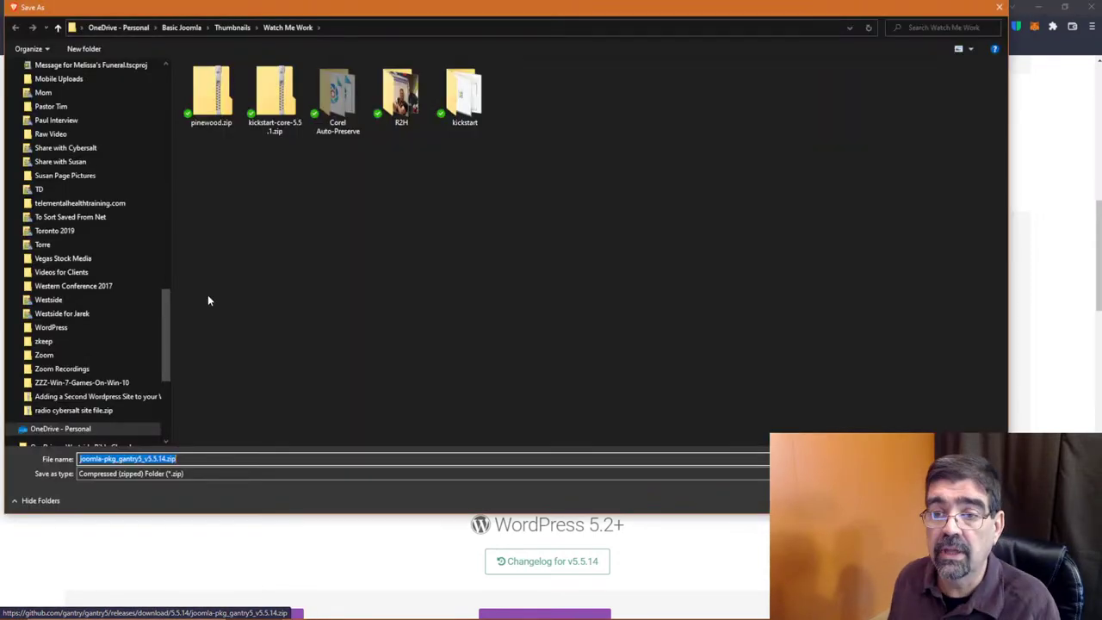
left_click_drag(164, 343, 168, 97)
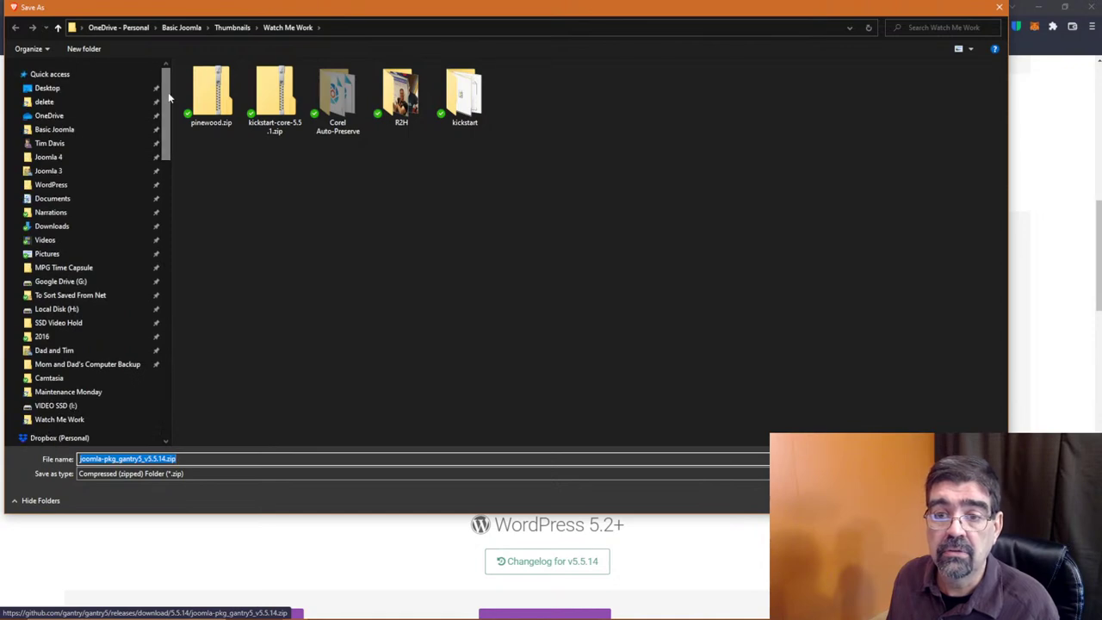
left_click(75, 103)
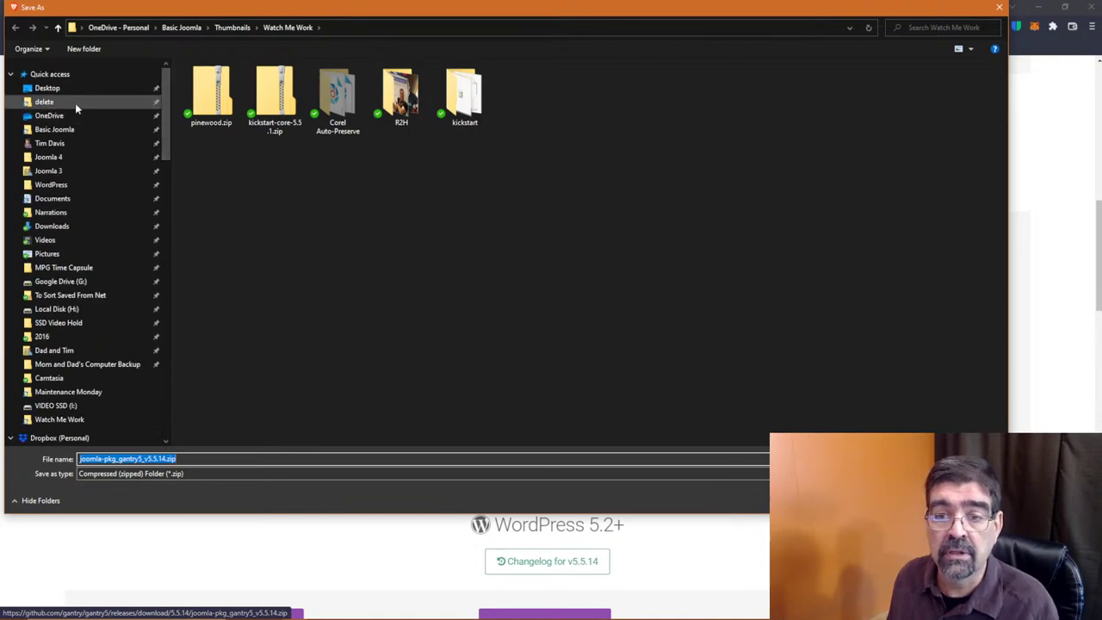
key("Return")
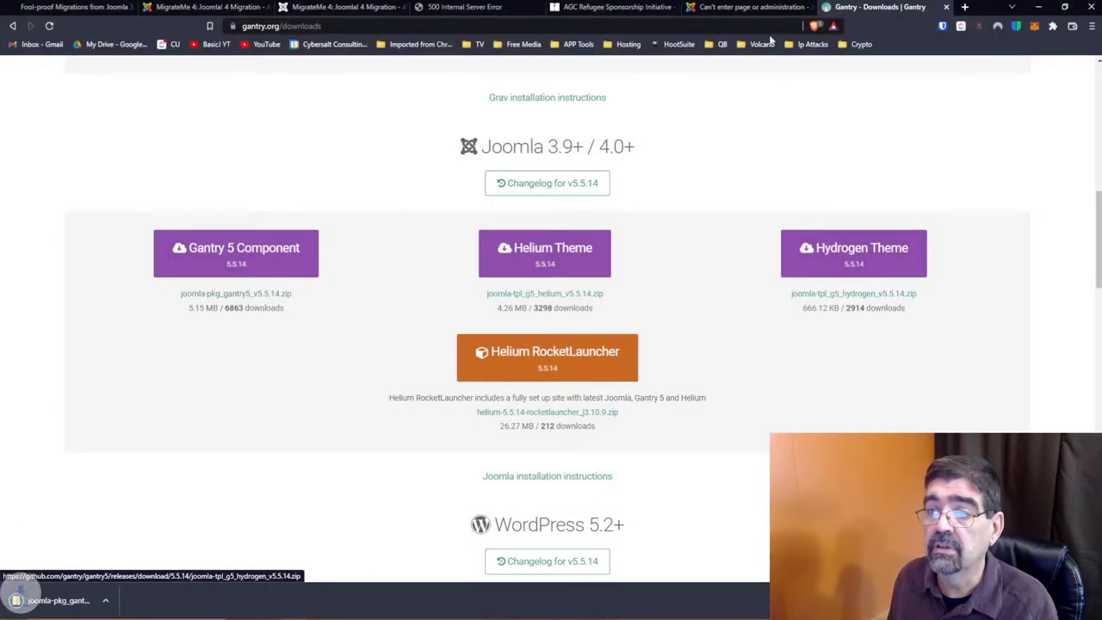
Install the downloaded Gantry 5 package on the AGC mm4 site by uploading it in the extension installer
left_click(435, 6)
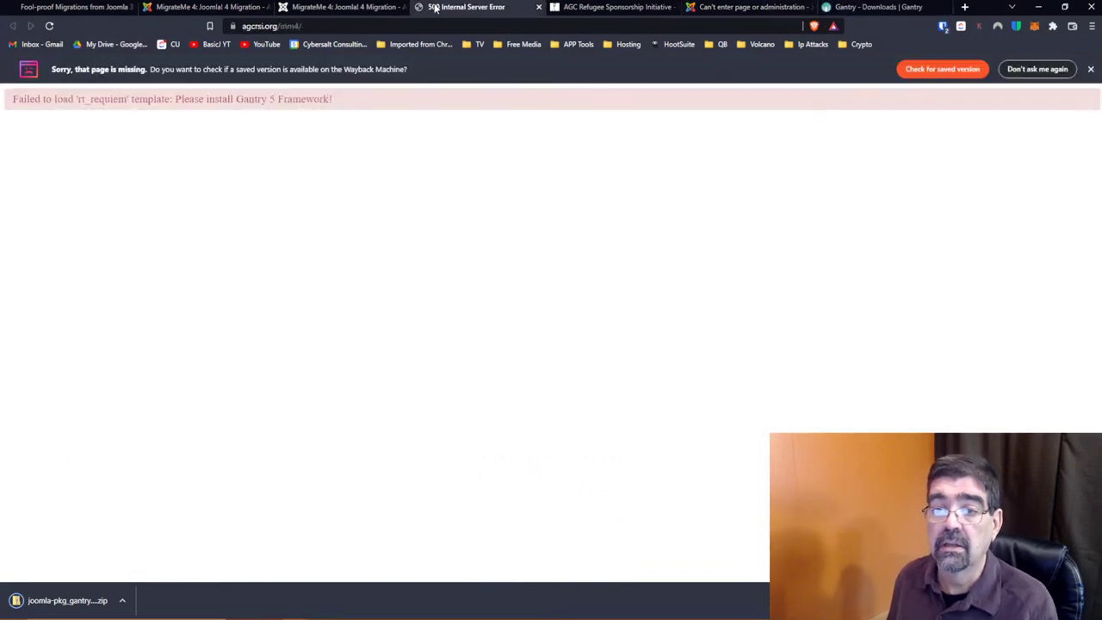
left_click(348, 6)
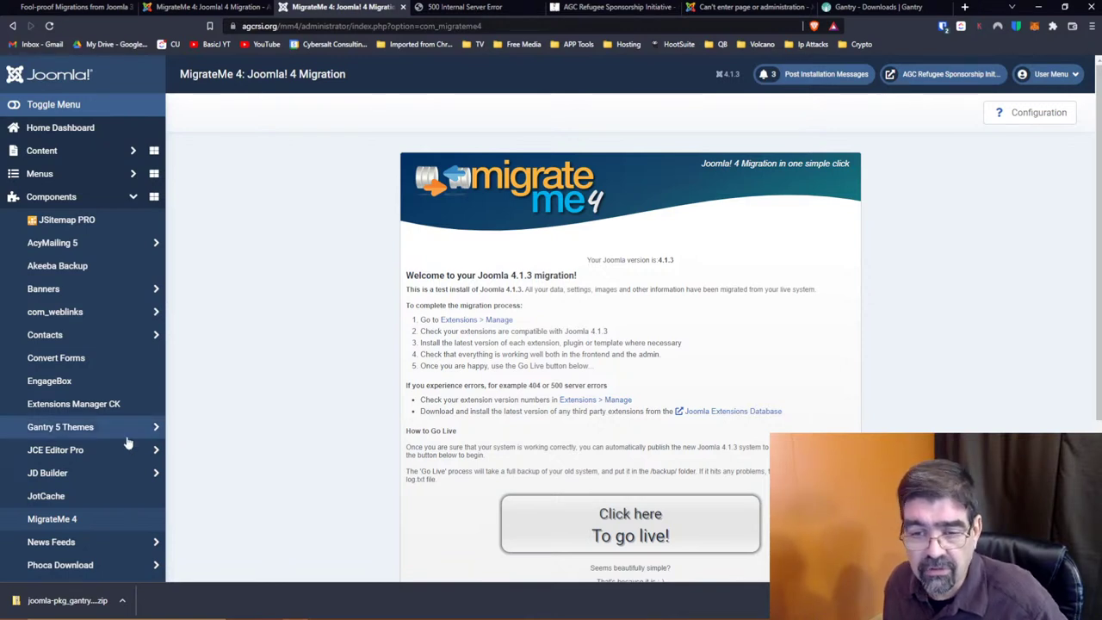
left_click(58, 125)
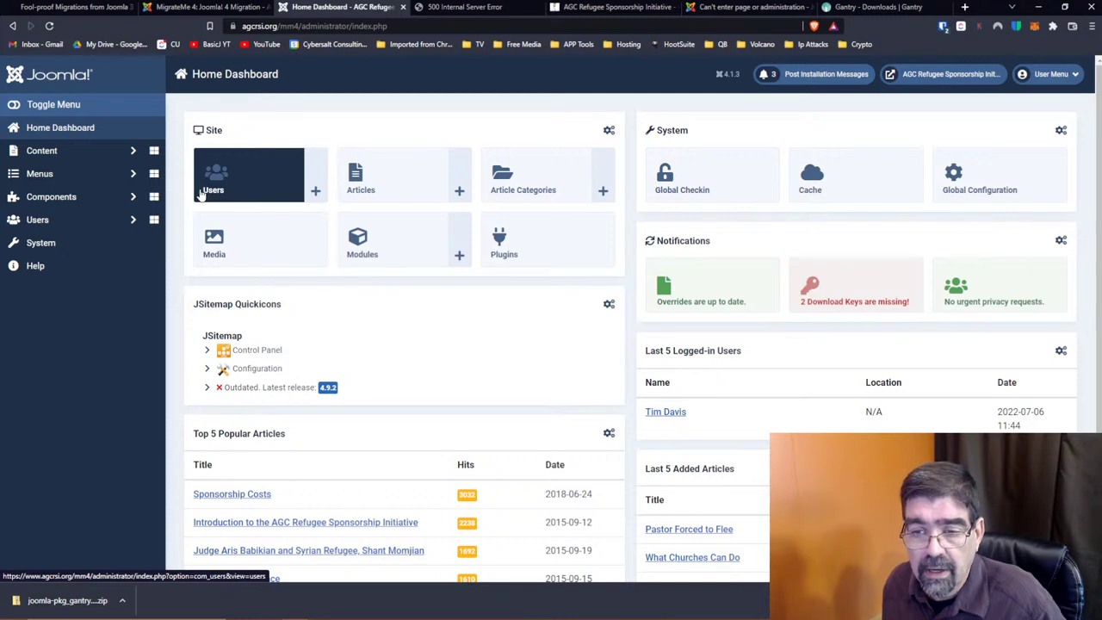
left_click(55, 246)
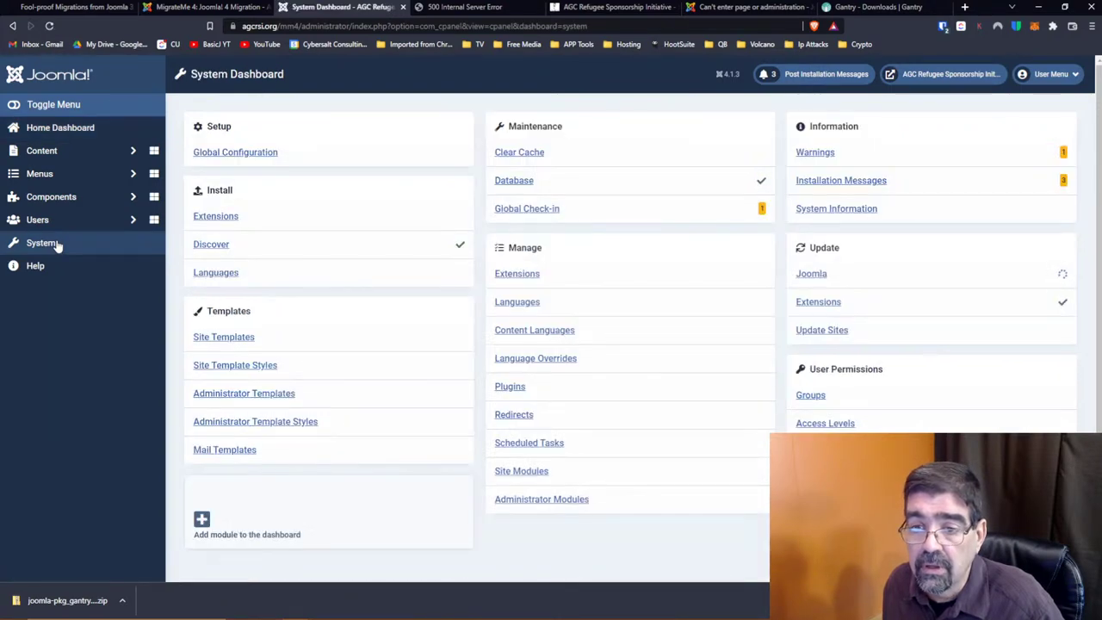
left_click(200, 219)
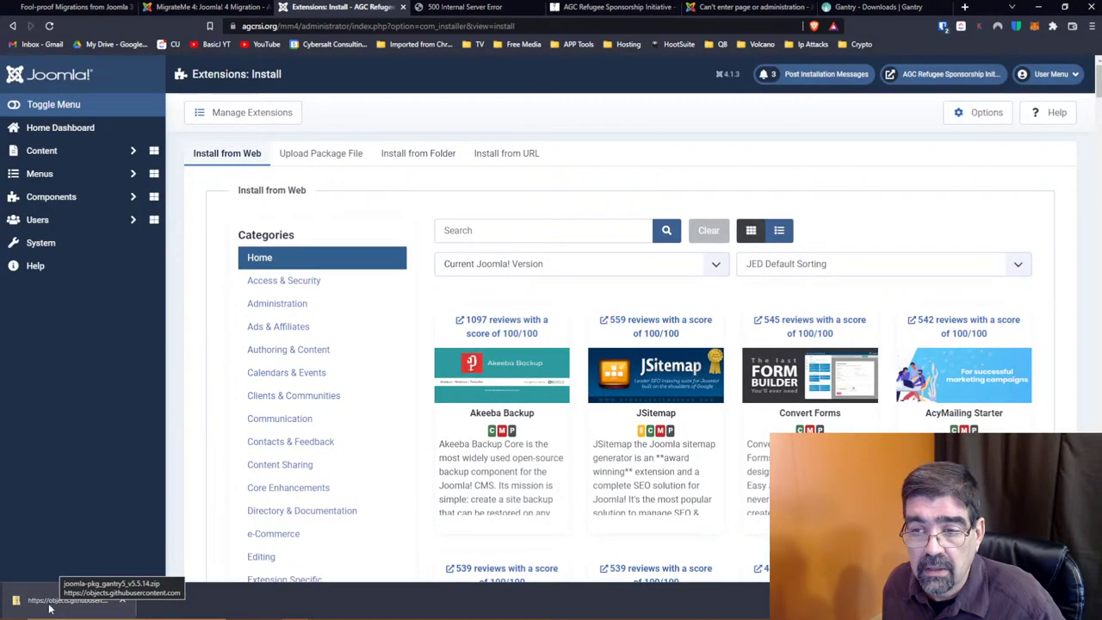
left_click(314, 153)
left_click_drag(74, 599, 625, 321)
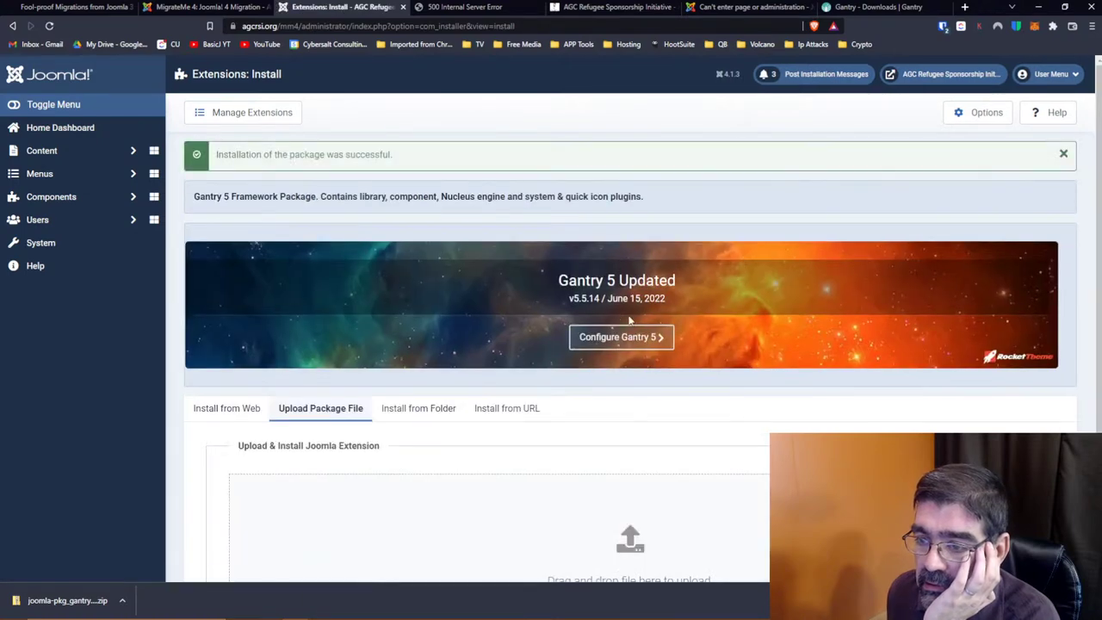
Reload the front end of the AGC mm4 site to check that the template loads
left_click(443, 6)
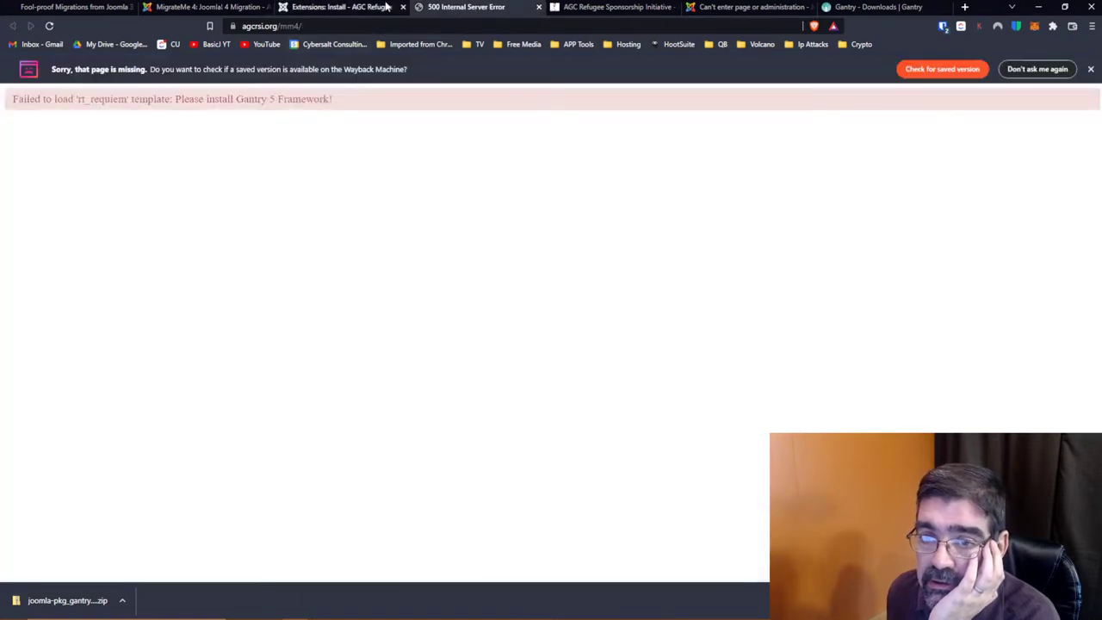
left_click(49, 26)
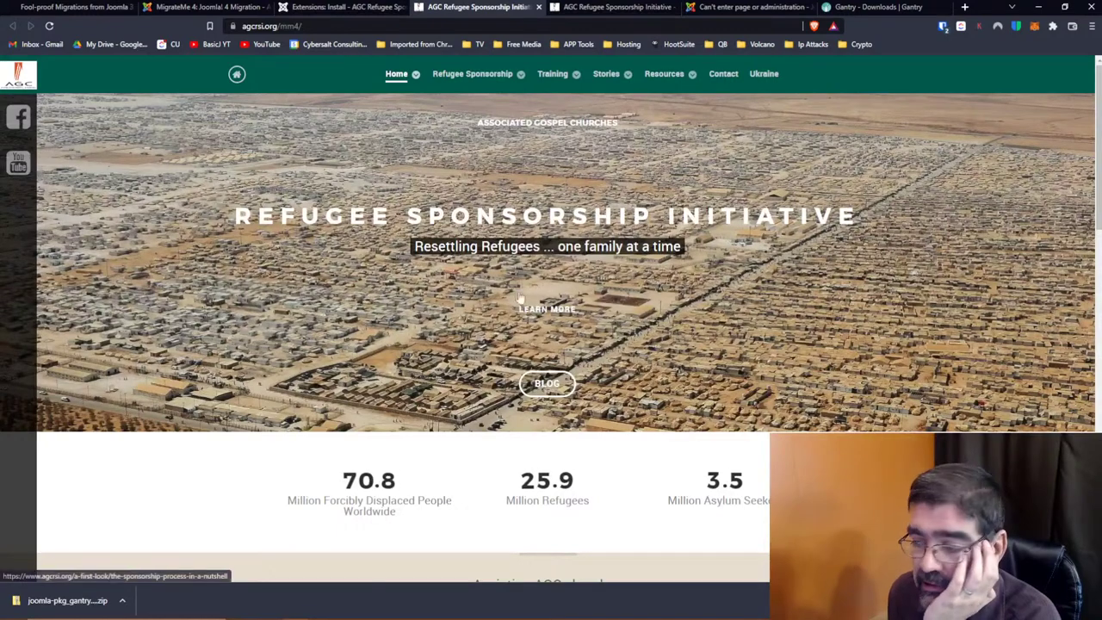
Look through the mm4 home page, and open the live agcrsi.org front end from its administrator to inspect its home page
scroll(776, 395, "down", 20)
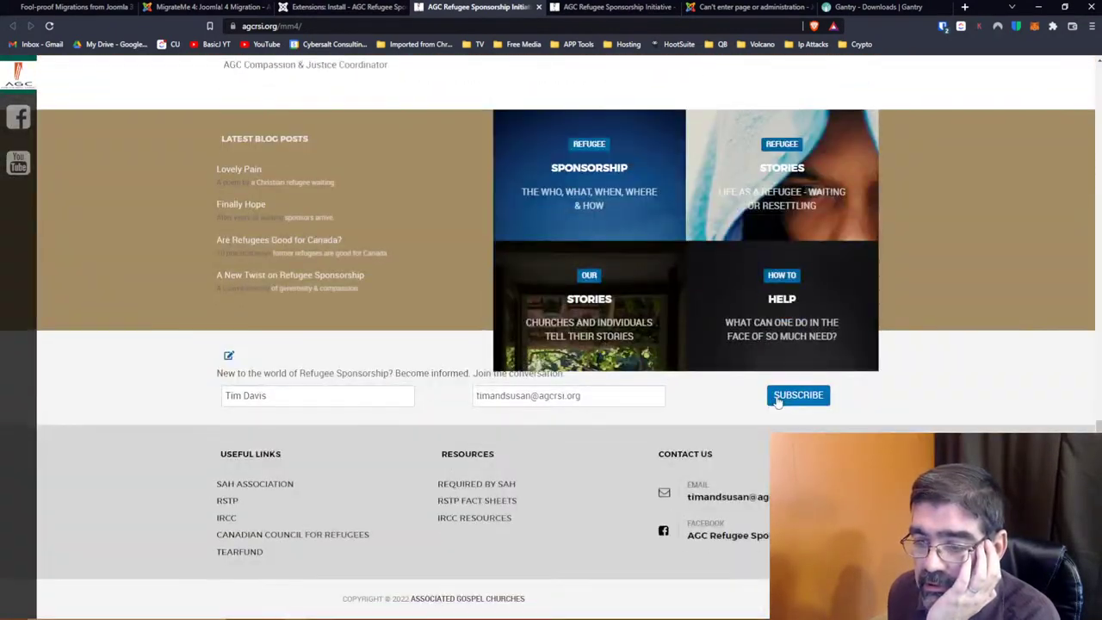
left_click(798, 395)
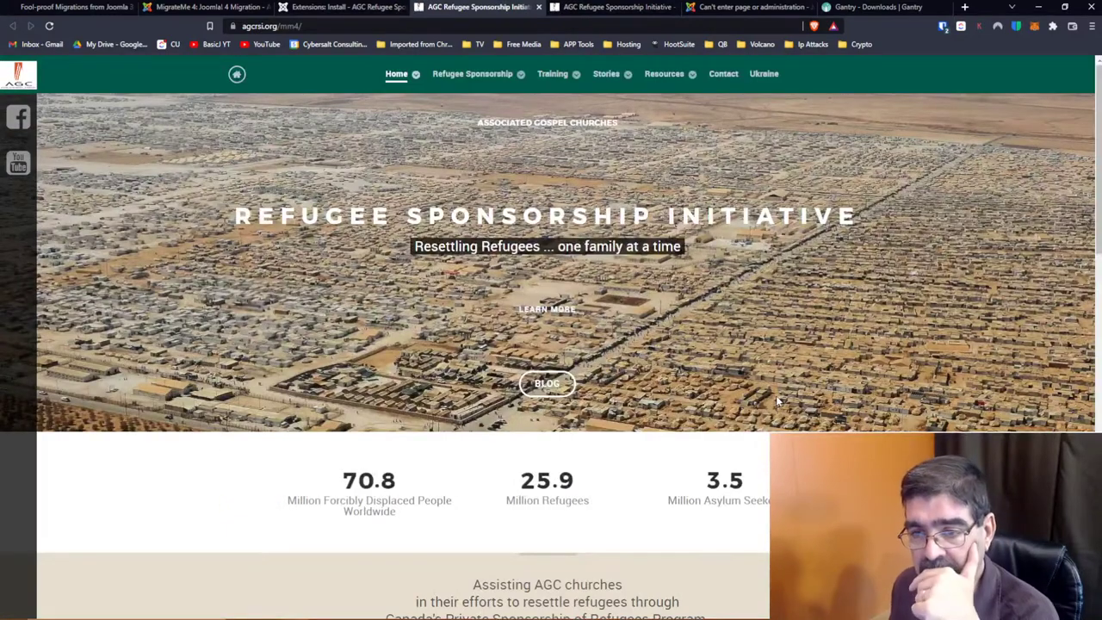
left_click(198, 7)
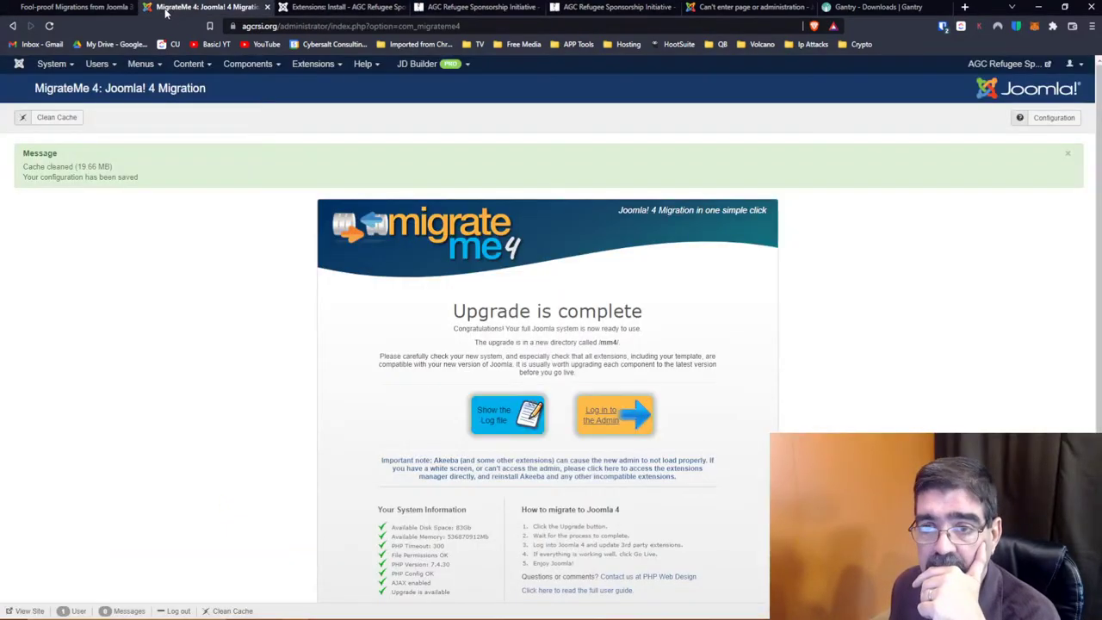
left_click(1037, 69)
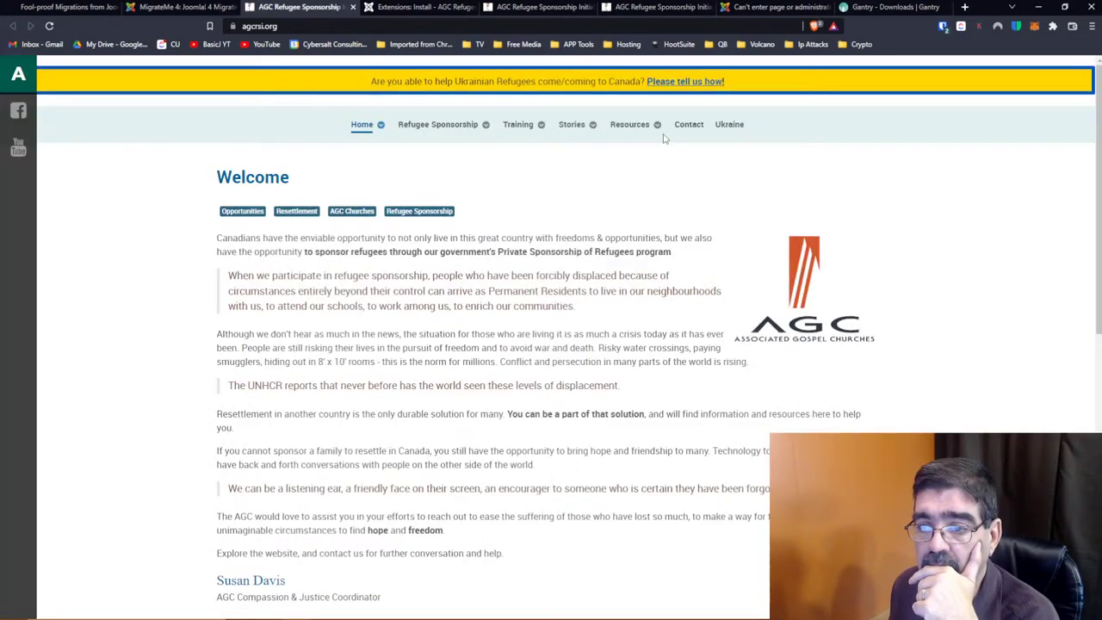
scroll(578, 213, "down", 5)
scroll(579, 213, "up", 7)
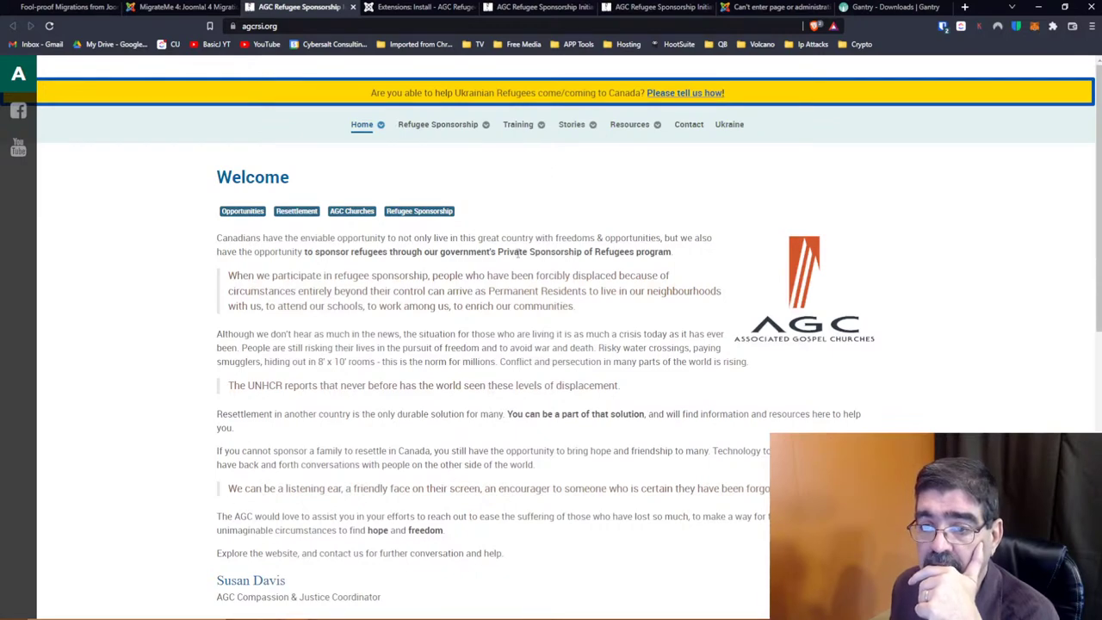
scroll(484, 236, "down", 8)
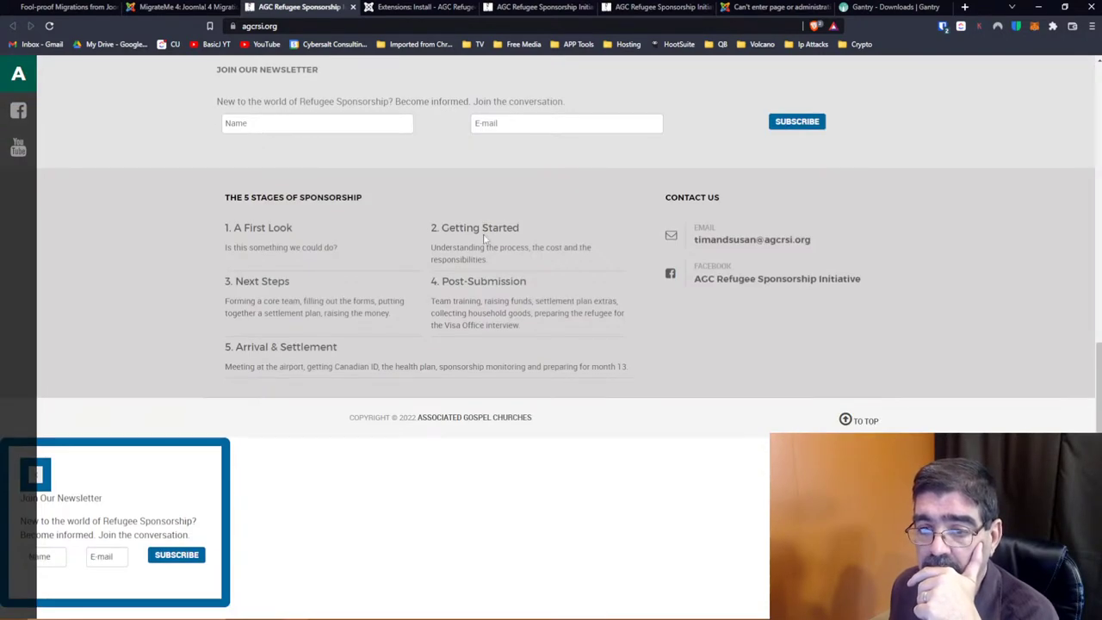
scroll(485, 240, "up", 8)
Compare the layout of the migrated mm4 home page with the live agcrsi.org home page
left_click(520, 6)
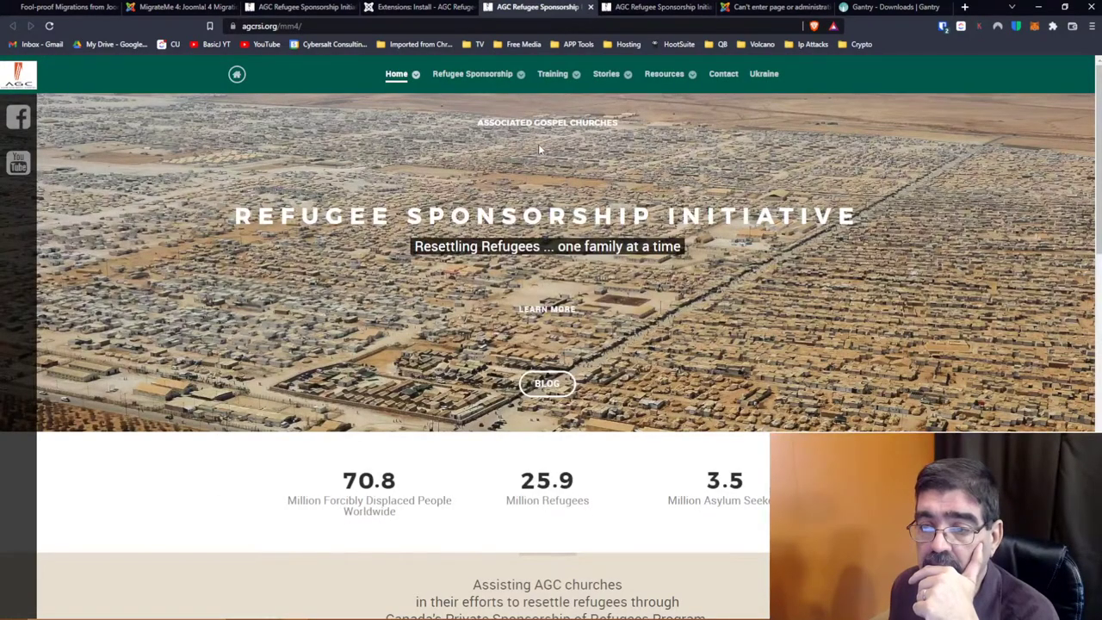
scroll(538, 143, "down", 4)
scroll(538, 143, "up", 4)
left_click(267, 7)
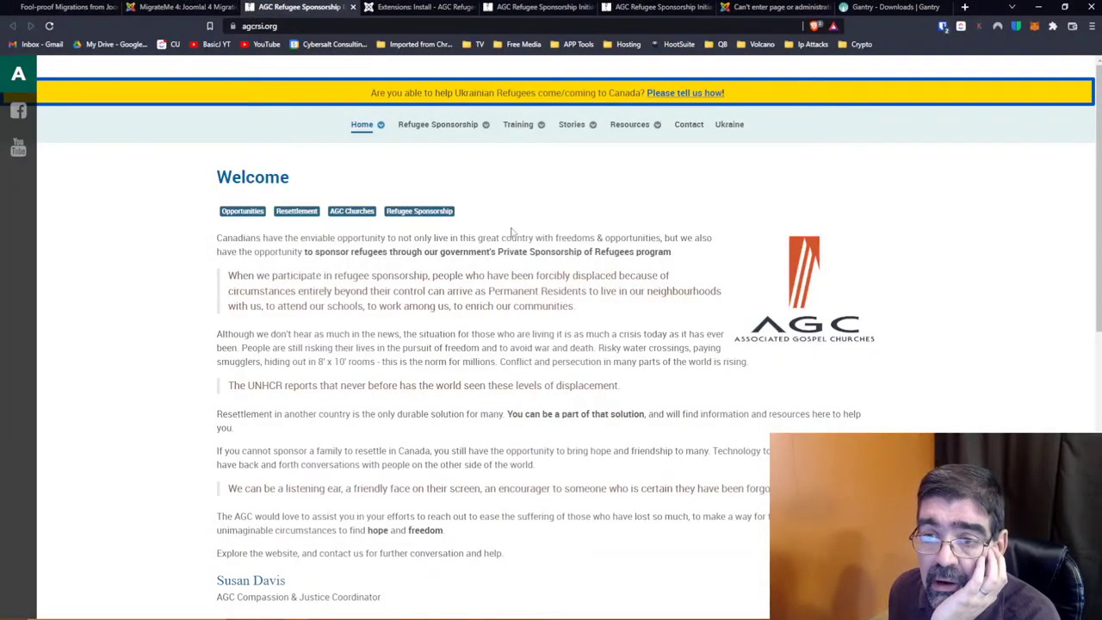
left_click(359, 128)
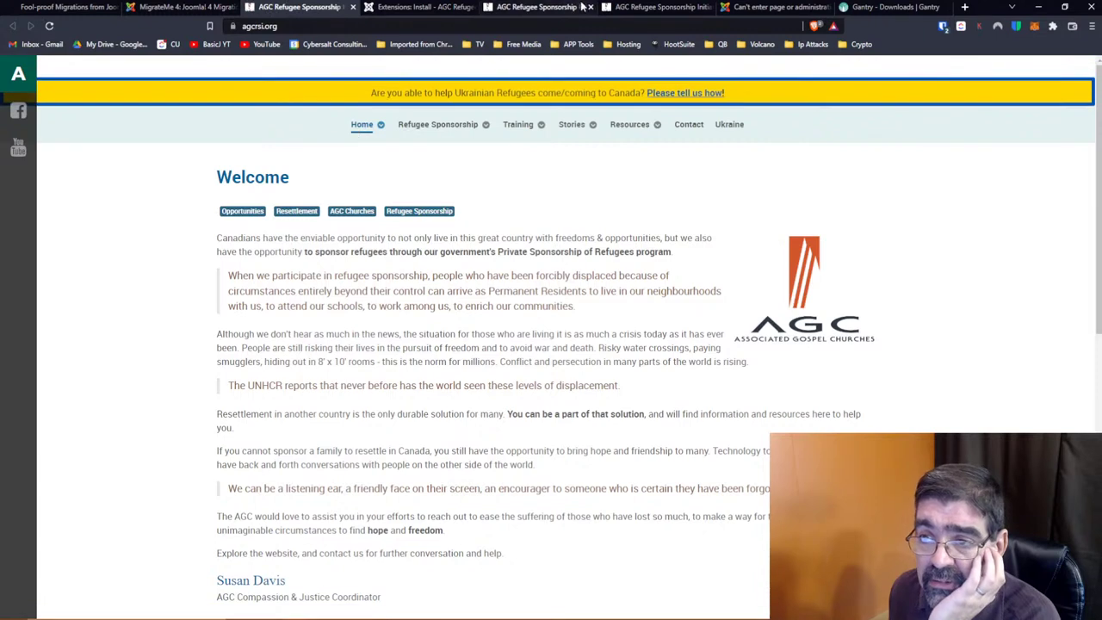
left_click(641, 8)
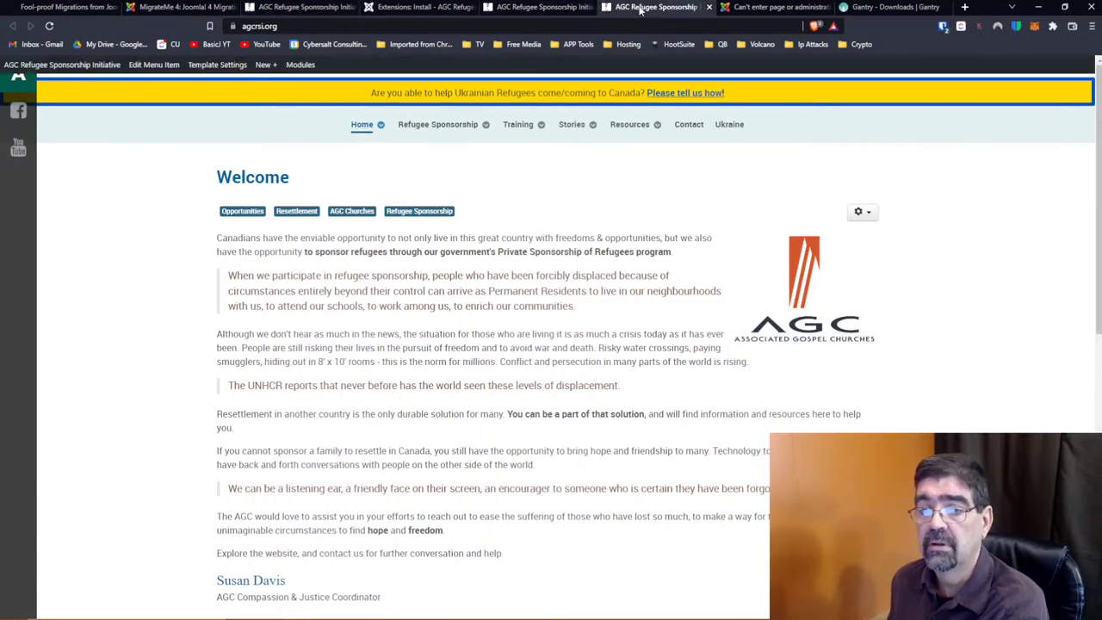
left_click(557, 7)
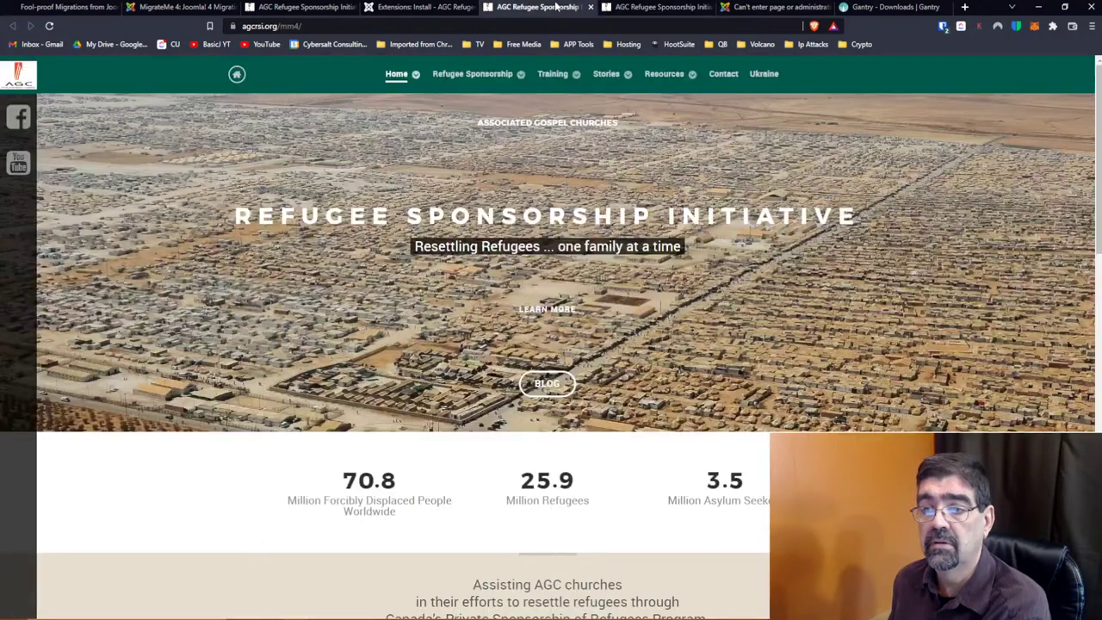
scroll(457, 210, "down", 15)
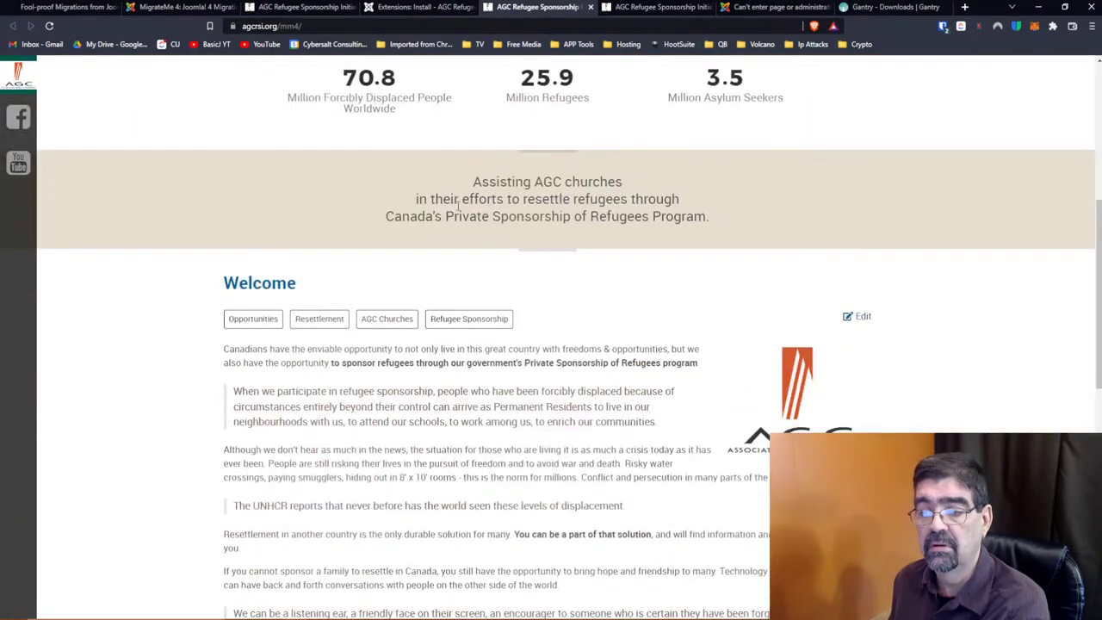
scroll(457, 210, "up", 15)
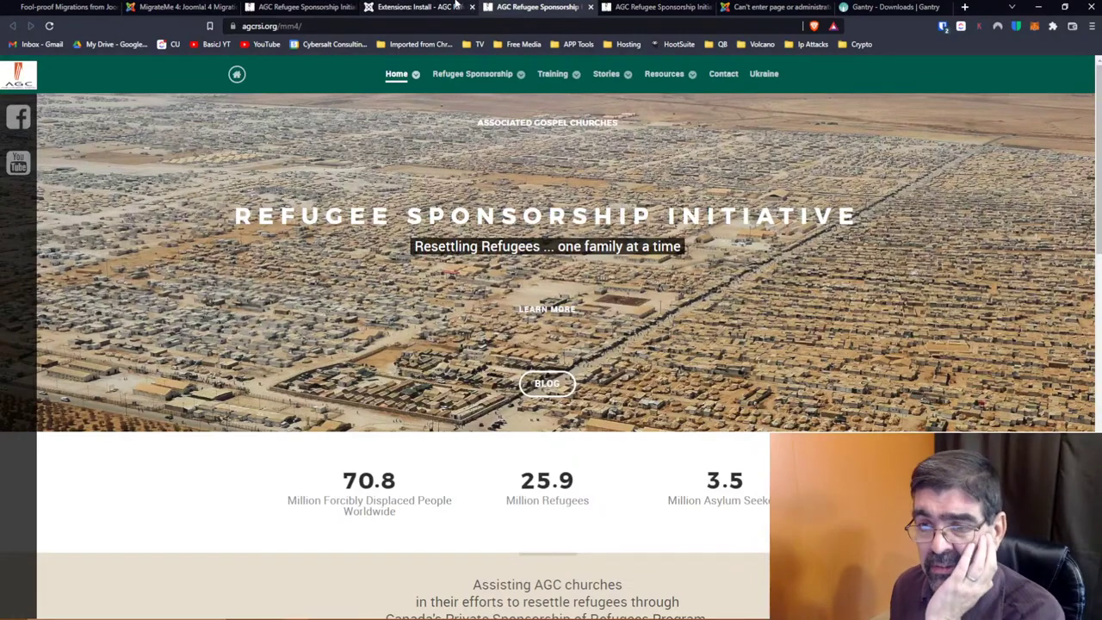
Check the Why Sponsor and Post-Submission pages under Refugee Sponsorship on the mm4 front end
left_click(401, 7)
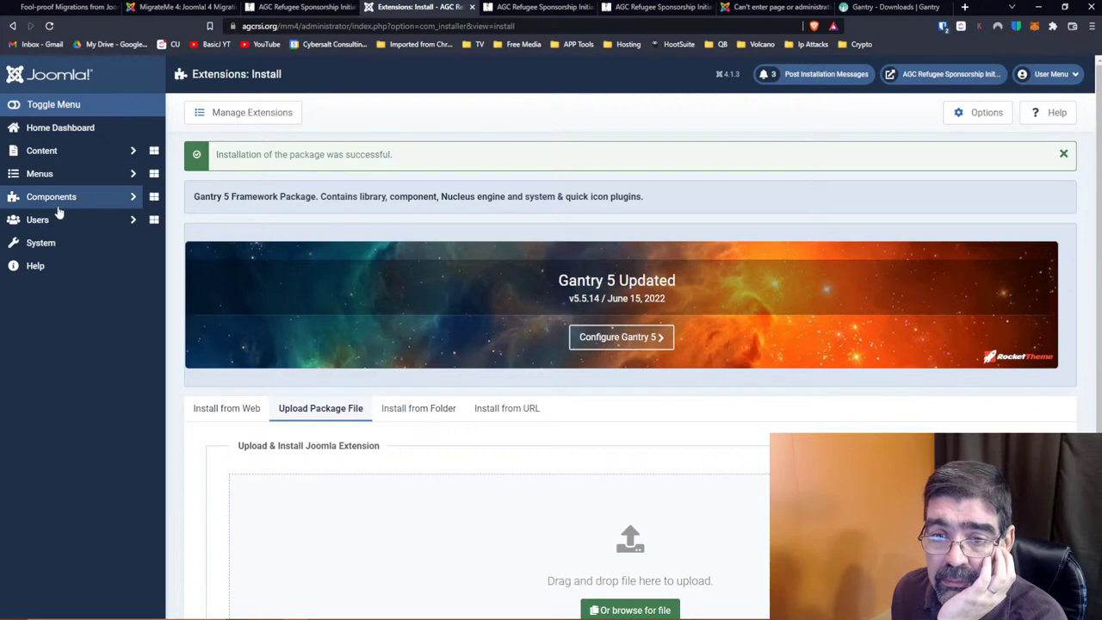
left_click(517, 11)
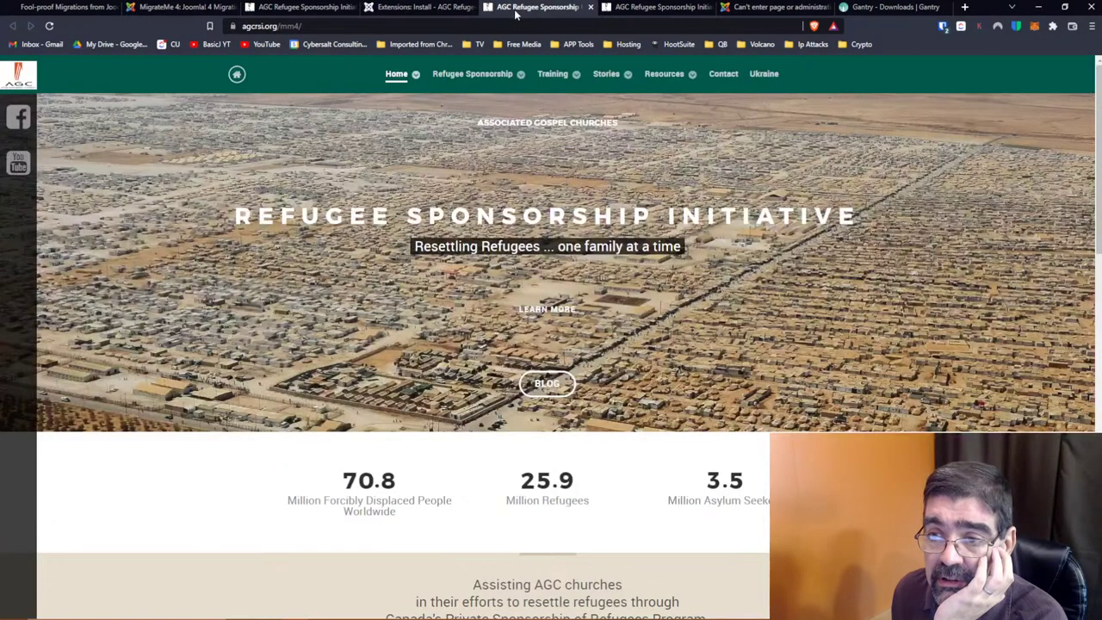
mouse_move(517, 78)
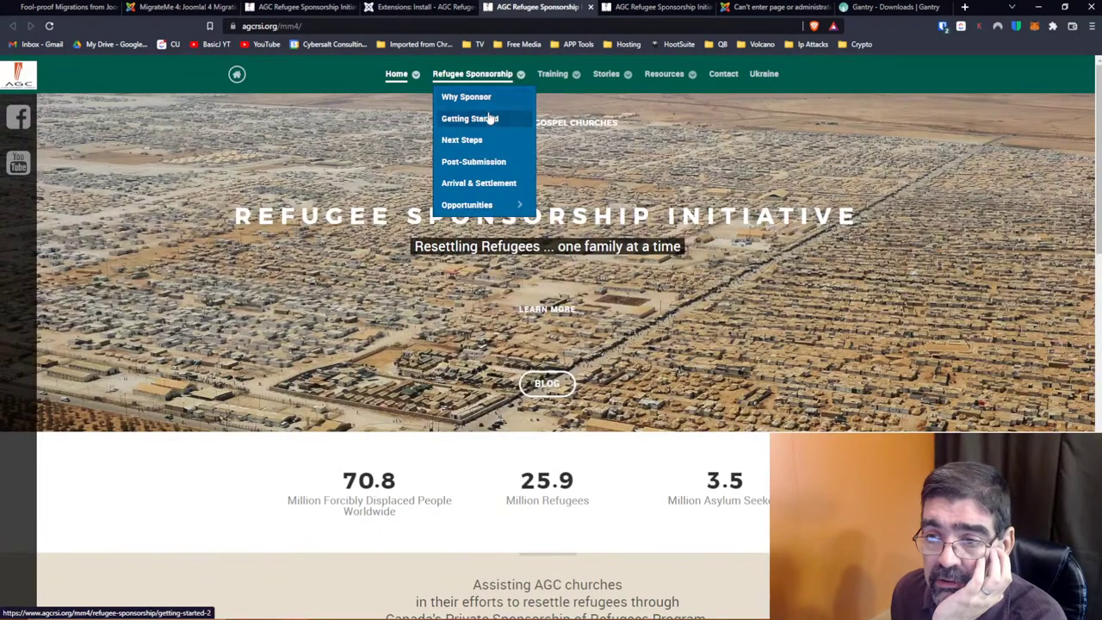
left_click(484, 105)
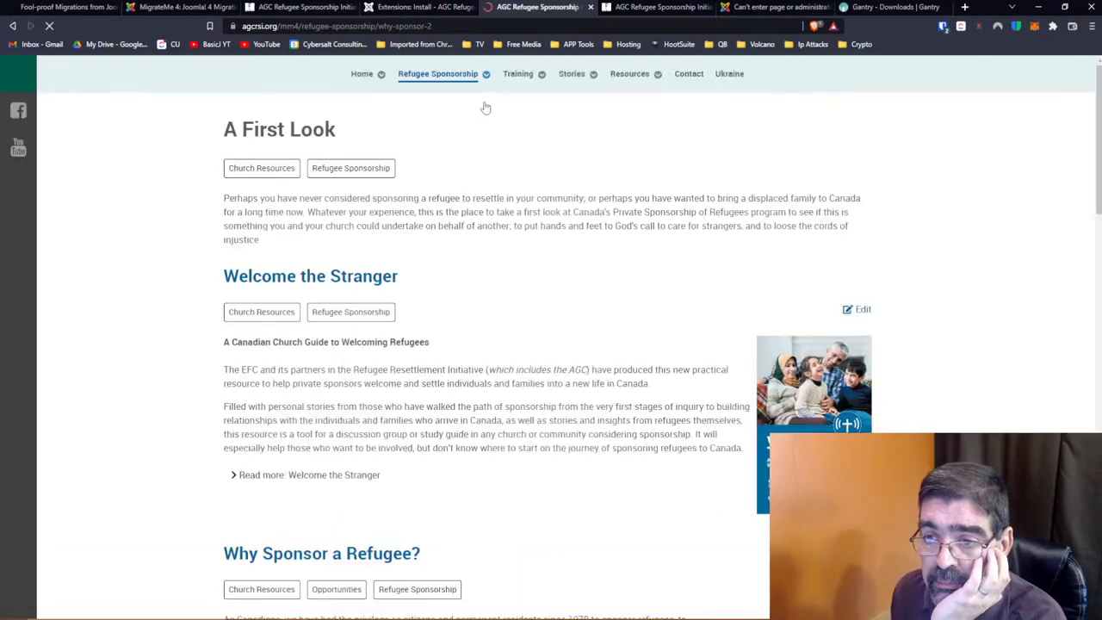
mouse_move(483, 83)
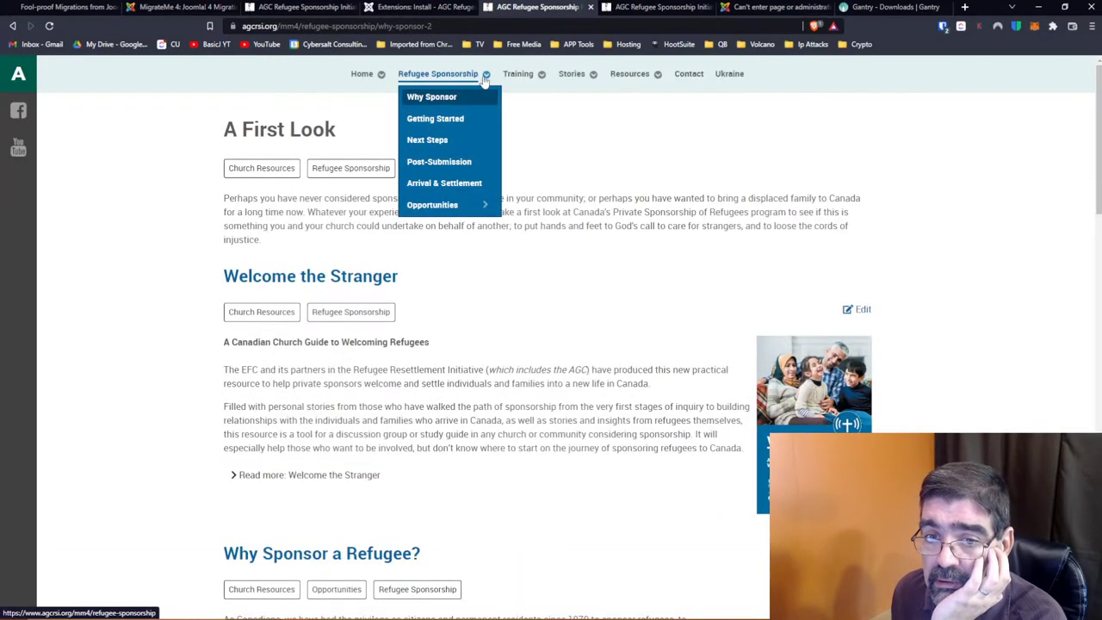
left_click(456, 162)
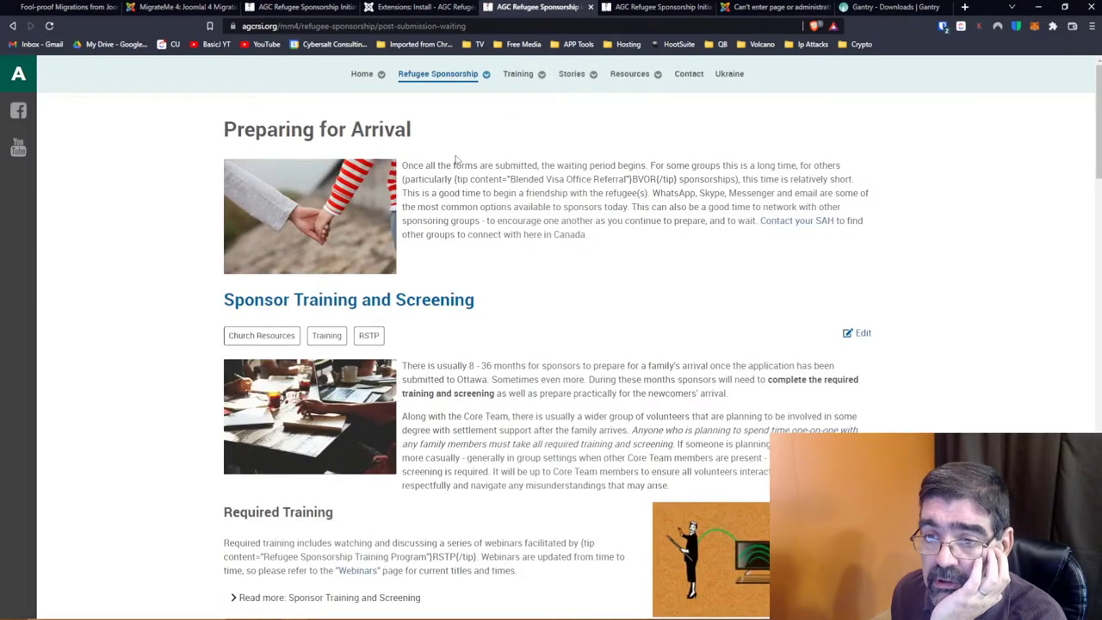
scroll(517, 172, "down", 3)
scroll(596, 179, "up", 3)
Open the Contact page on the mm4 site and check its email form and footer
mouse_move(592, 77)
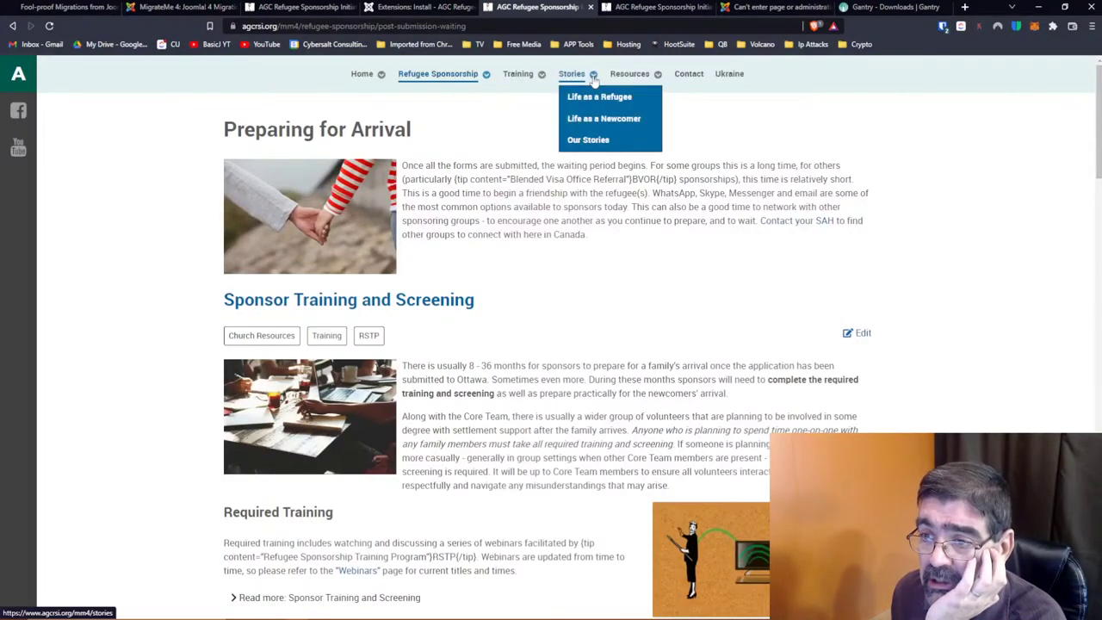
left_click(679, 75)
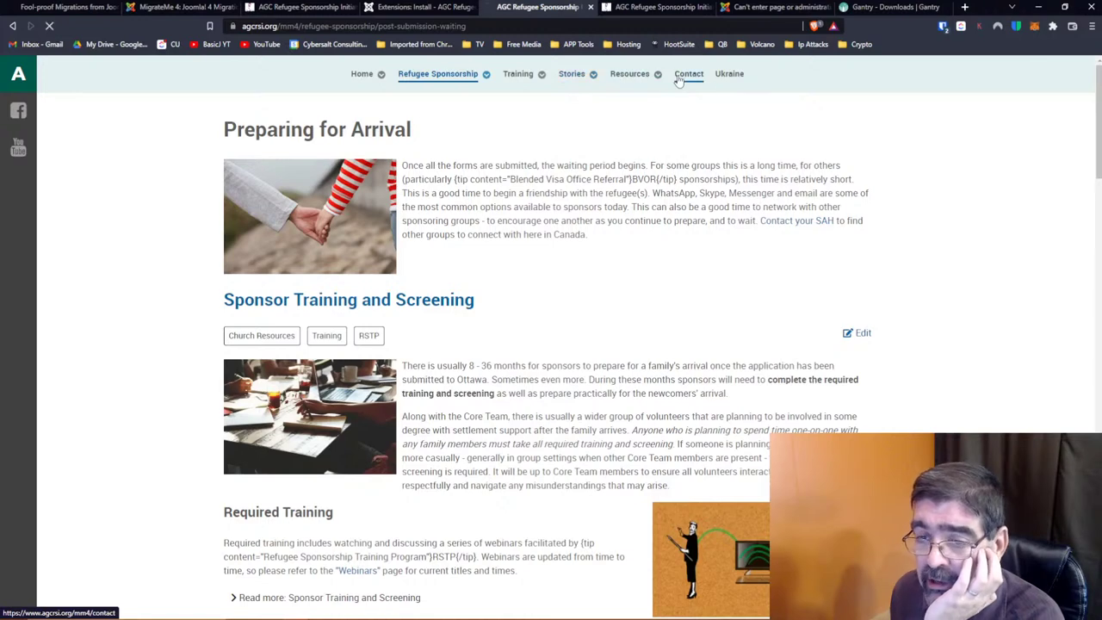
scroll(561, 205, "down", 6)
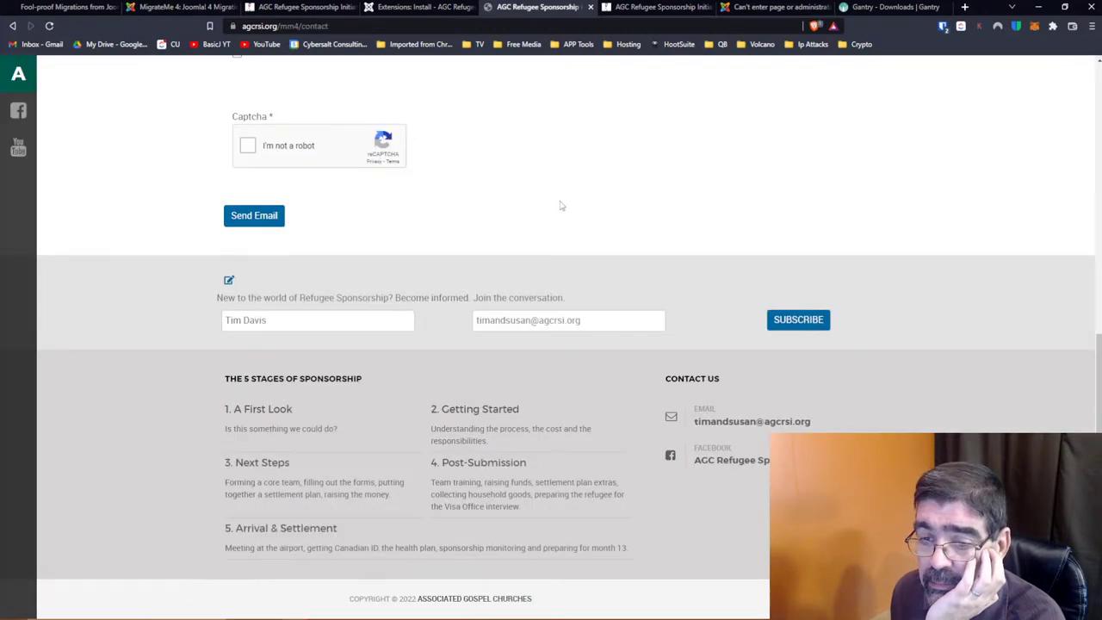
scroll(560, 205, "up", 6)
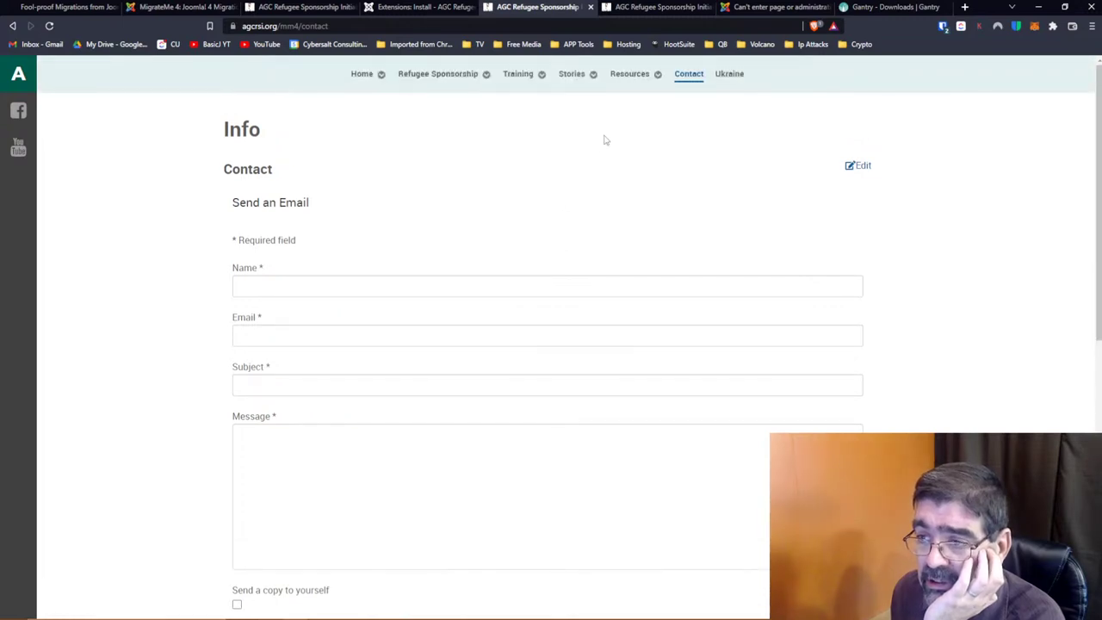
Open the template styles in the live site's Joomla 3 administrator, logging back in with the saved username and password
left_click(413, 8)
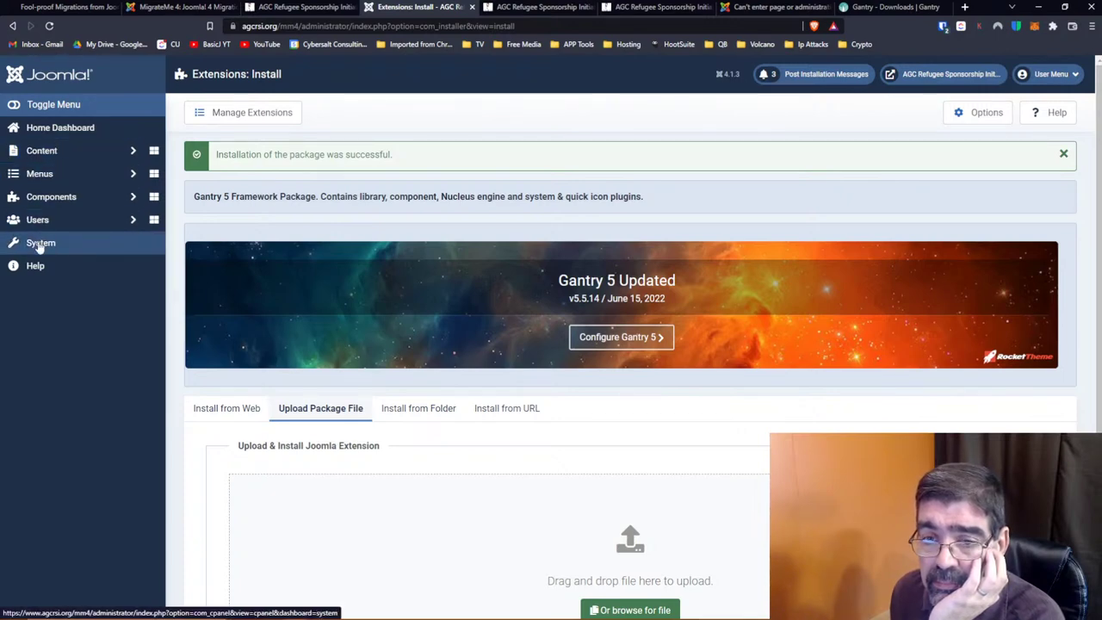
left_click(158, 10)
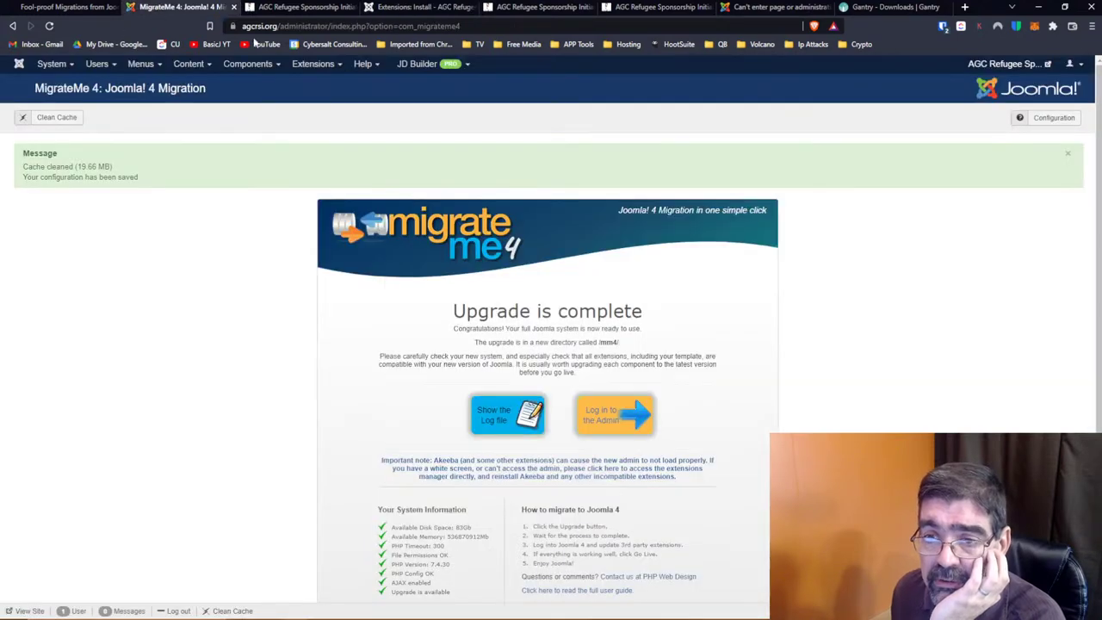
left_click(313, 64)
left_click(313, 135)
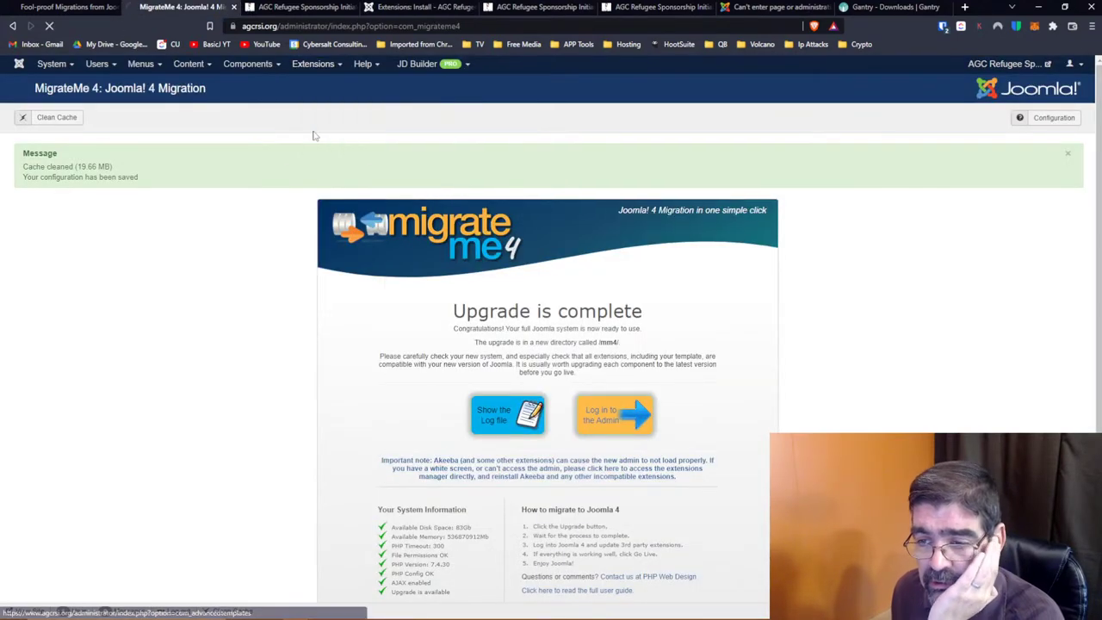
left_click(544, 289)
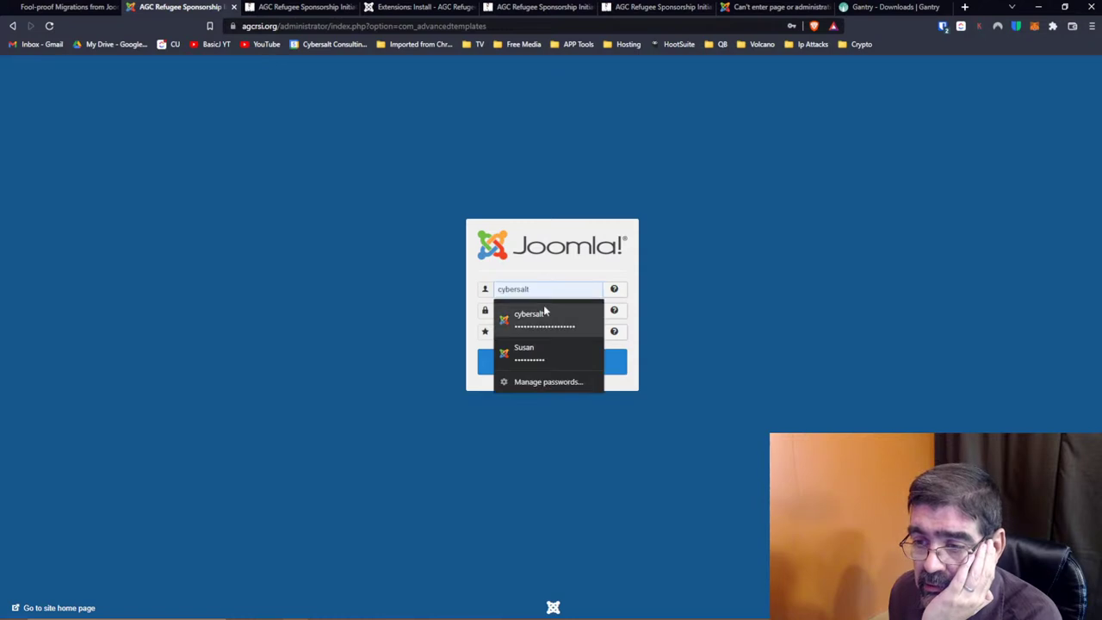
left_click(527, 315)
left_click(540, 360)
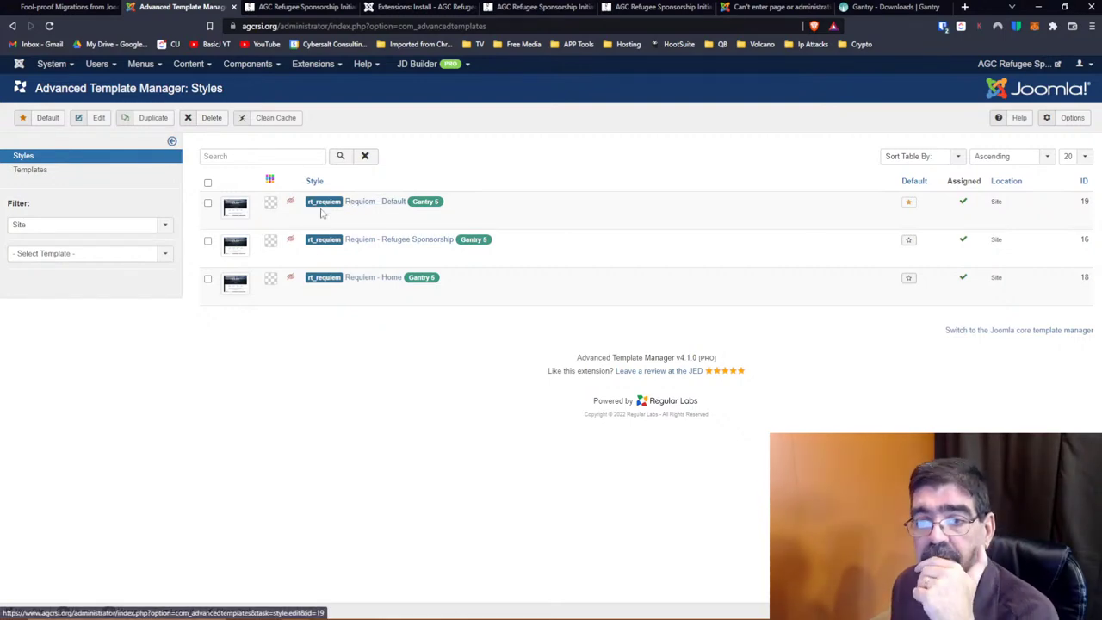
Compare the live home page with the reloaded mm4 home page, and return to the live site's template styles list
left_click(293, 7)
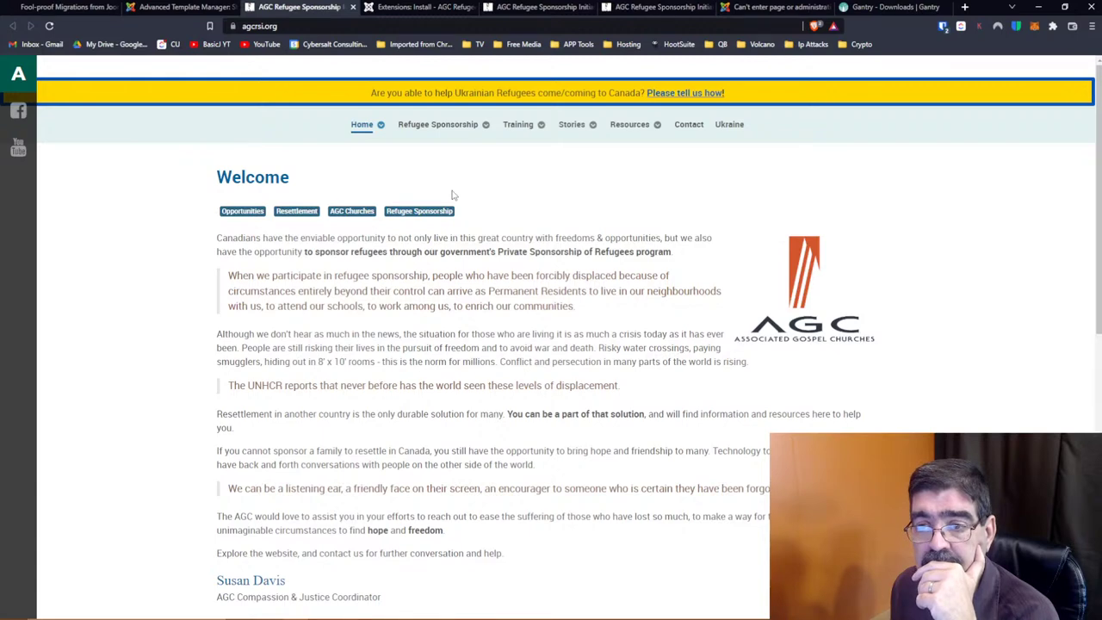
scroll(453, 195, "down", 7)
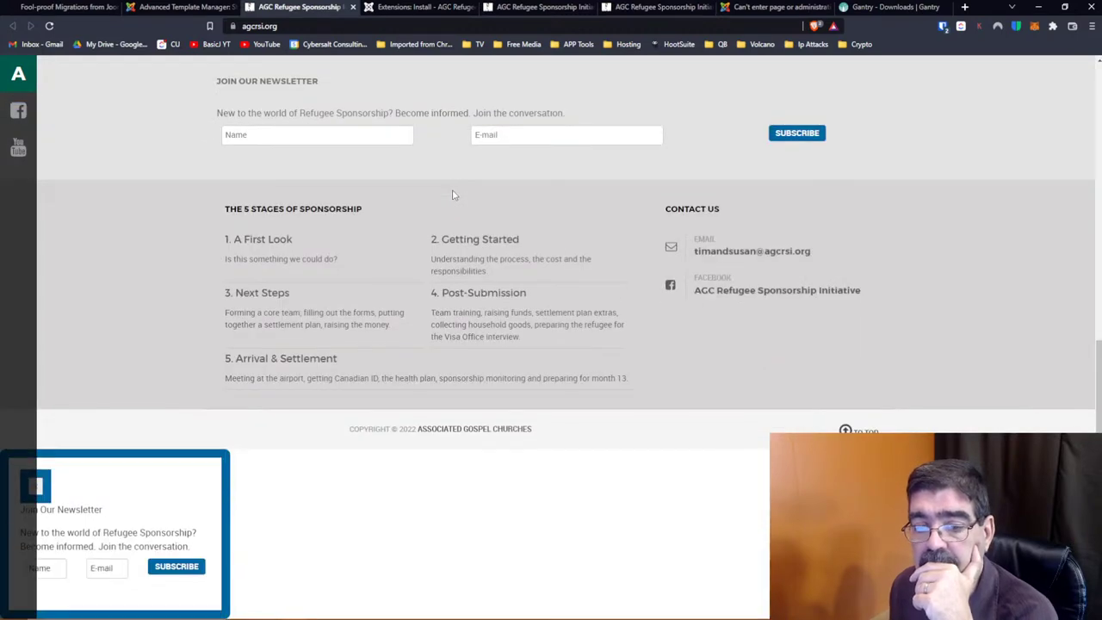
scroll(453, 195, "up", 7)
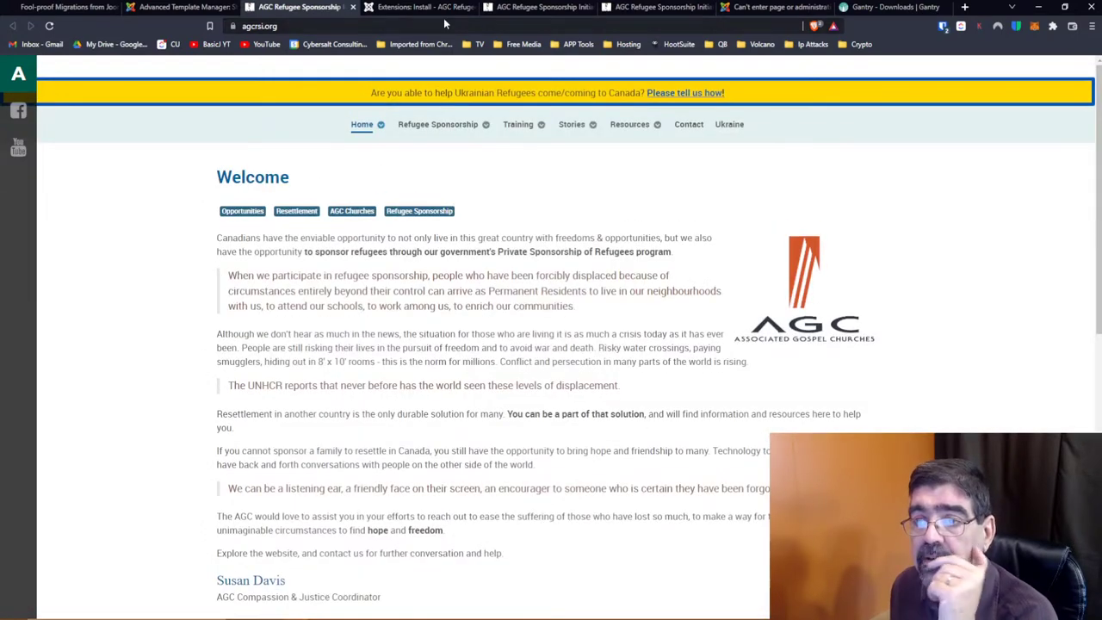
left_click(526, 8)
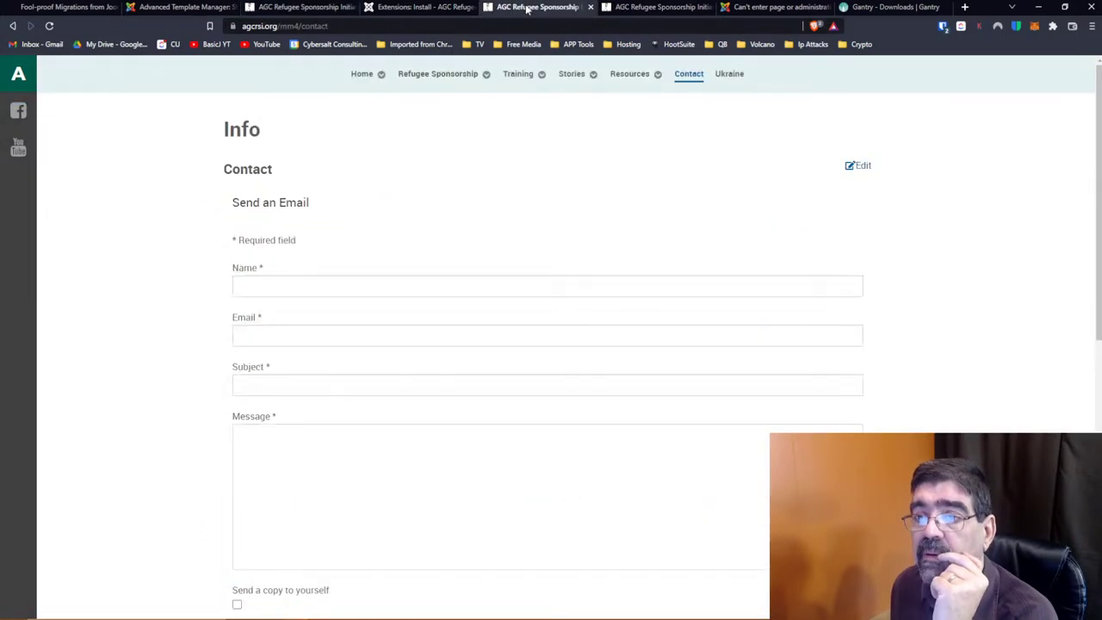
left_click(360, 75)
scroll(479, 244, "down", 15)
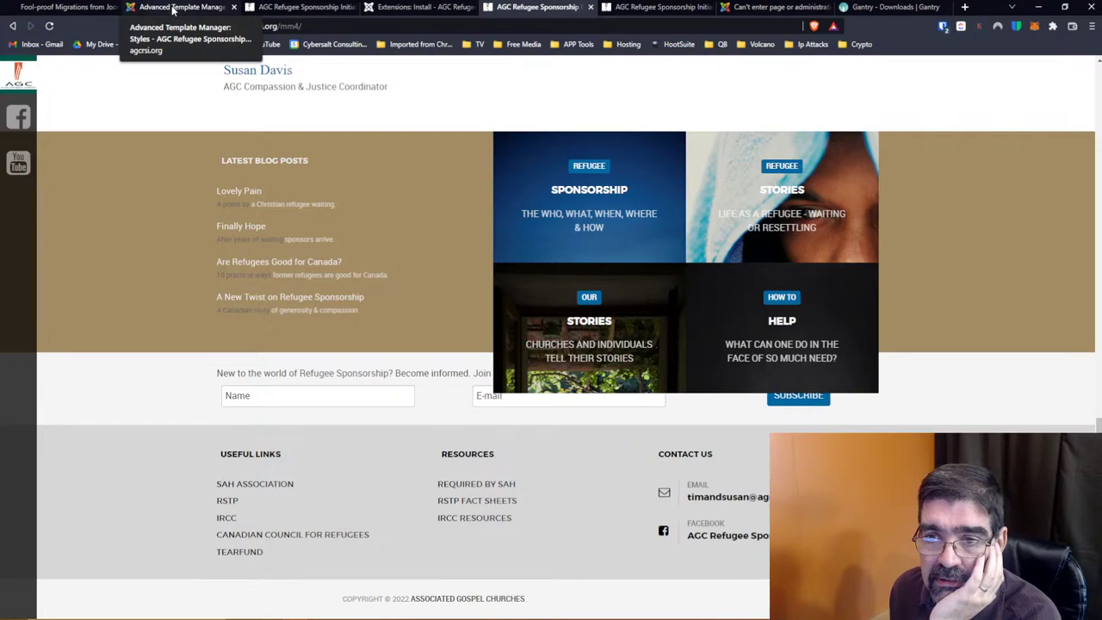
key("F5")
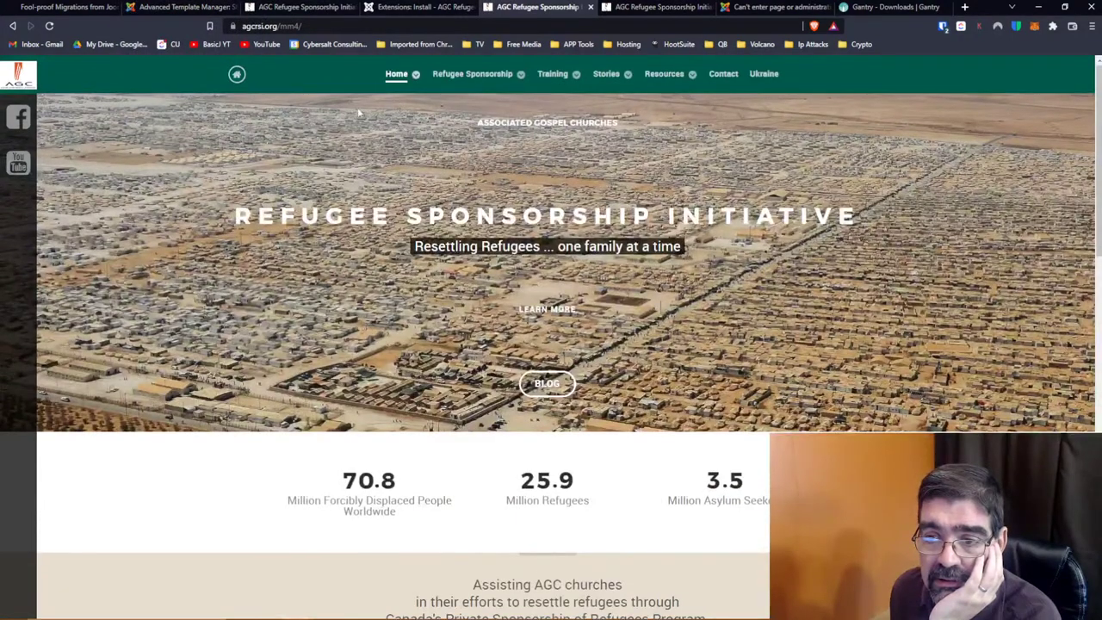
left_click(182, 8)
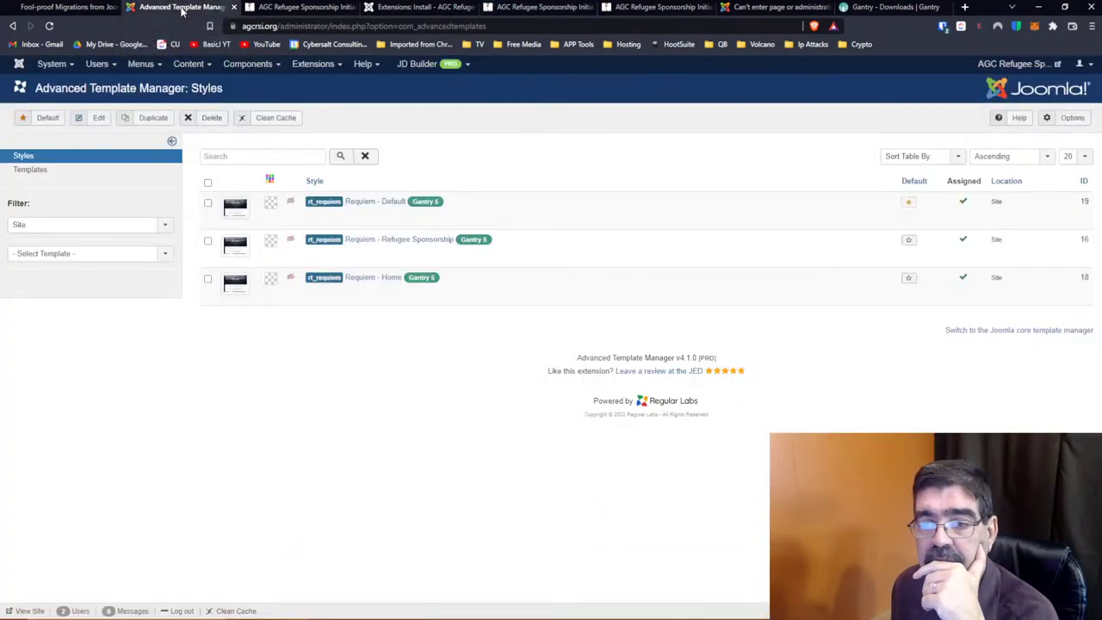
Open the JSitemap PRO component in the mm4 administrator, logging back in with the saved username and password
left_click(290, 8)
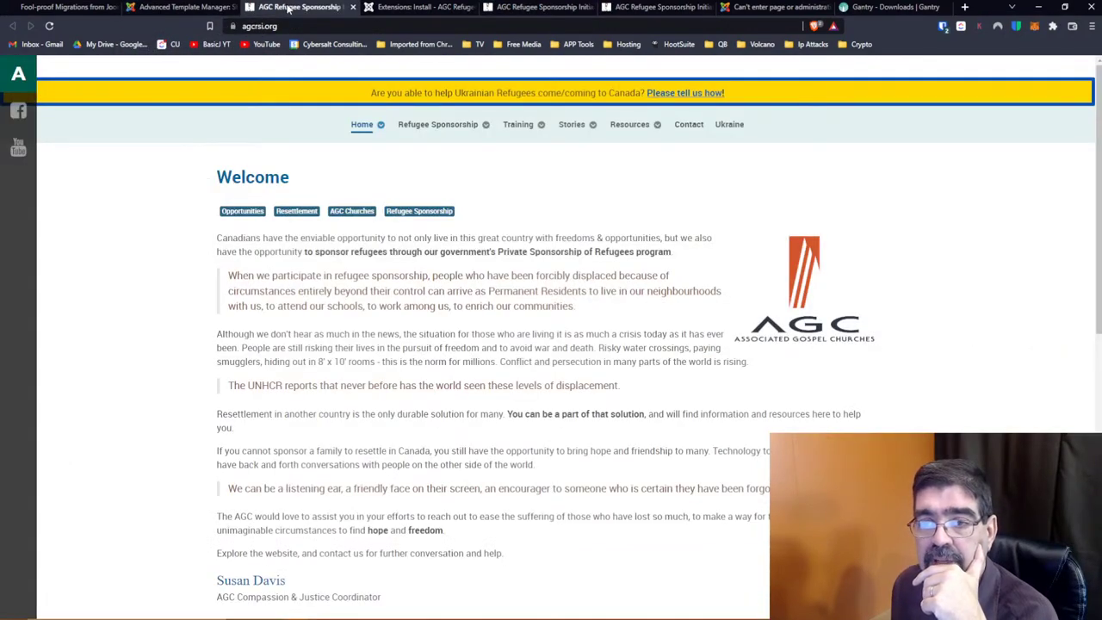
left_click(424, 8)
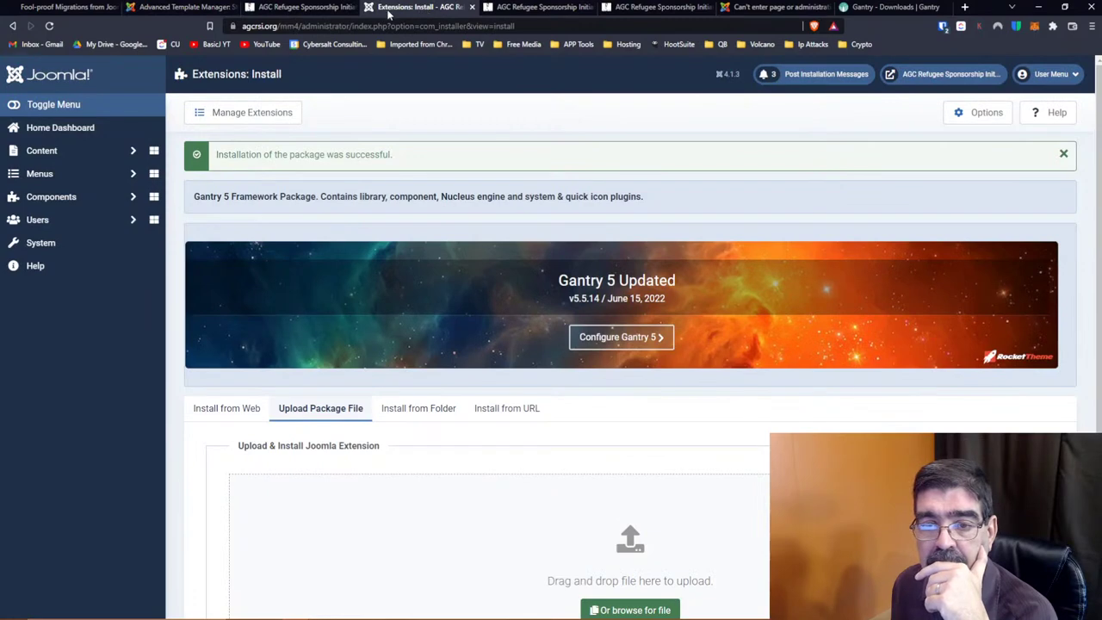
left_click(74, 193)
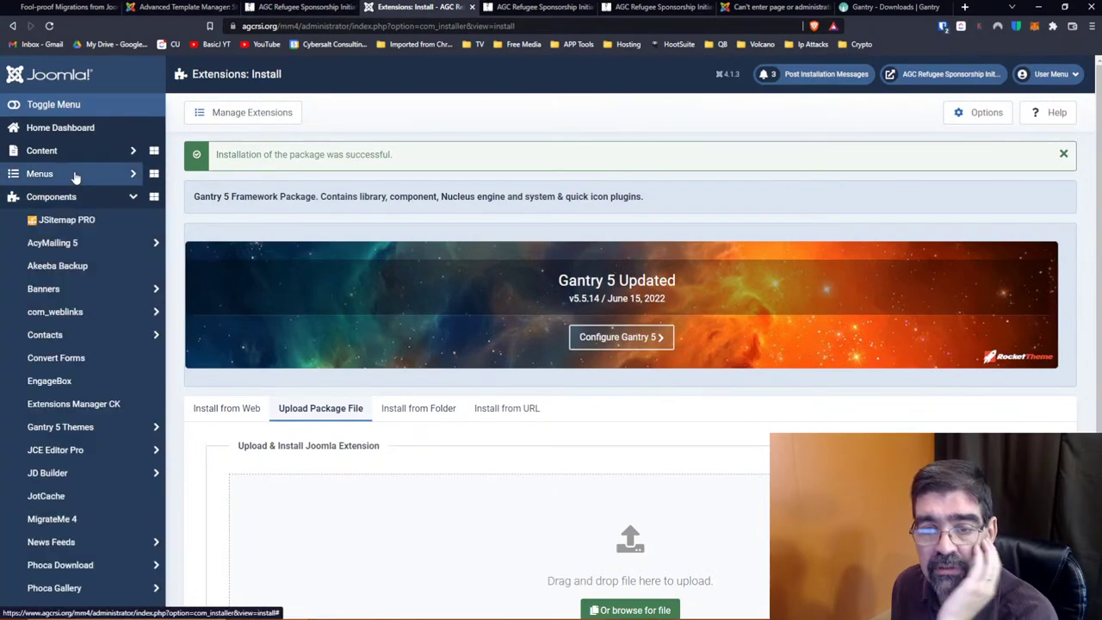
left_click(60, 220)
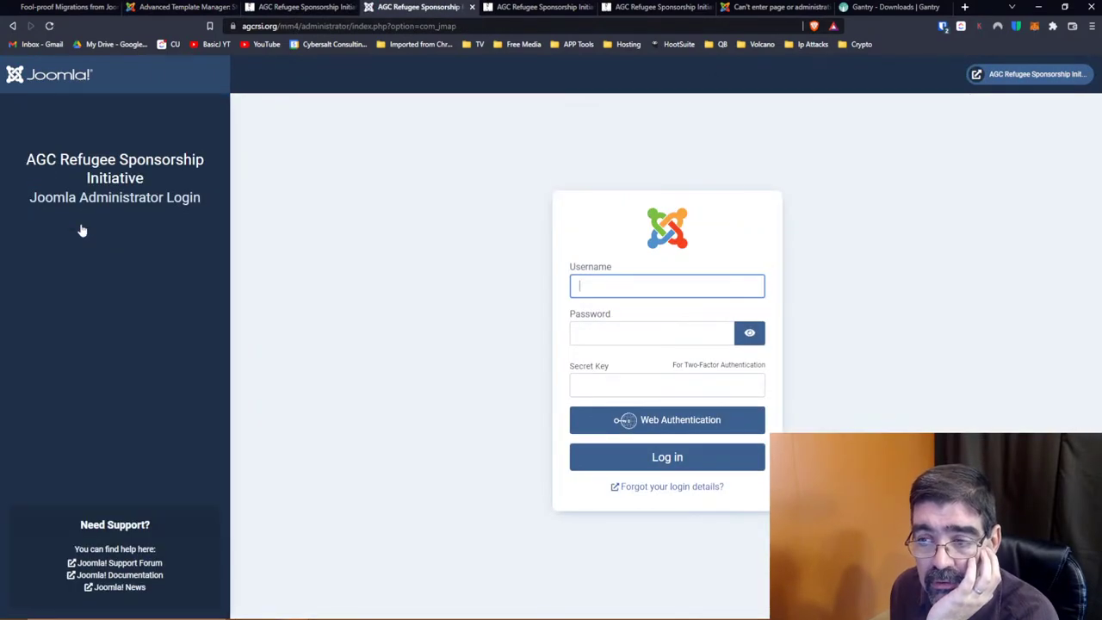
left_click(637, 285)
left_click(645, 323)
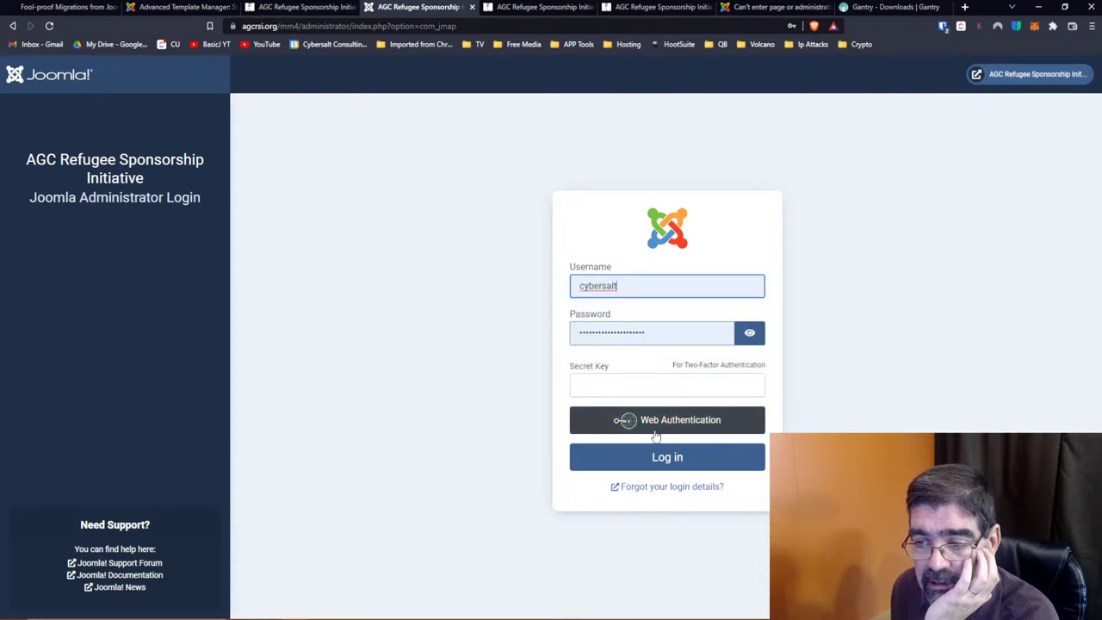
left_click(663, 457)
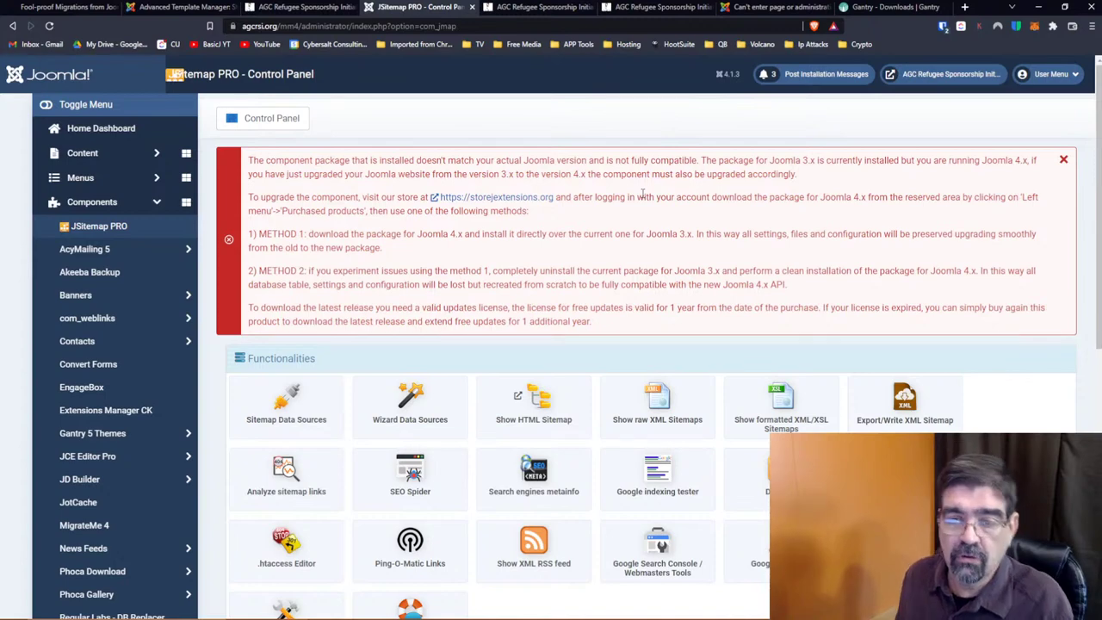
Expand the AcyMailing 5 component's entries in the mm4 administrator
left_click(97, 248)
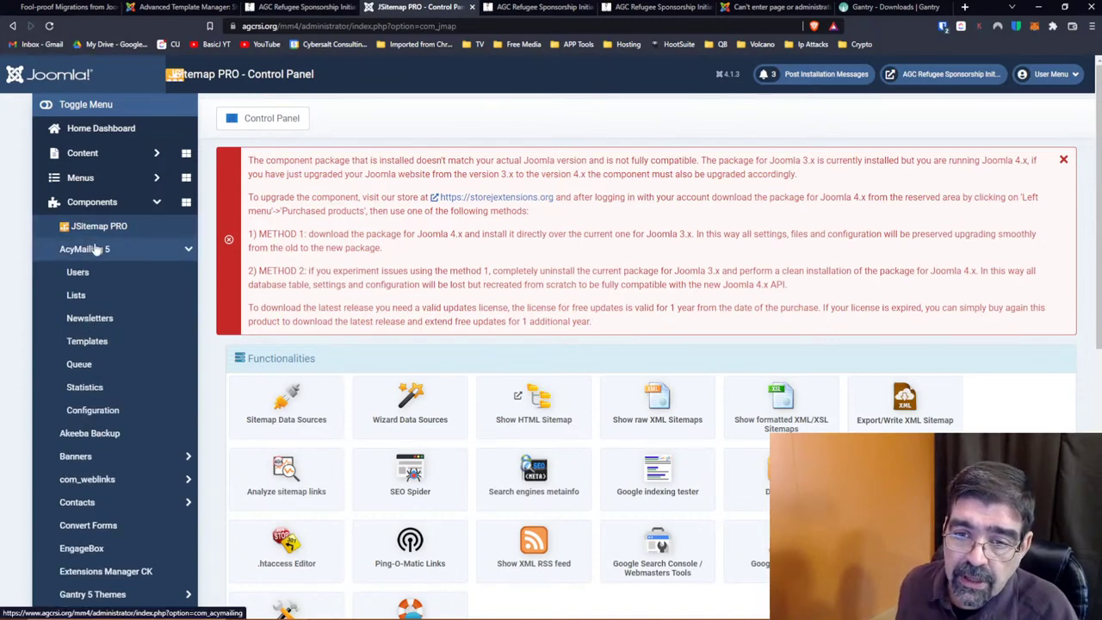
Check the AcyMailing 5 newsletters page and the Akeeba Backup control panel in the migrated Joomla 4 site
left_click(89, 252)
left_click(88, 251)
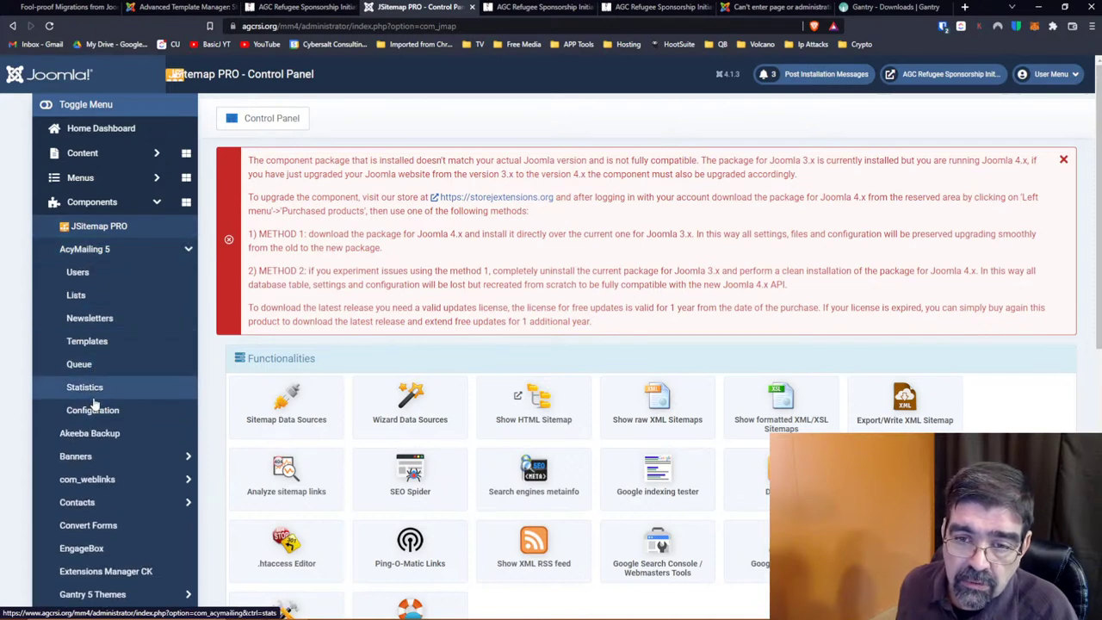
left_click(95, 324)
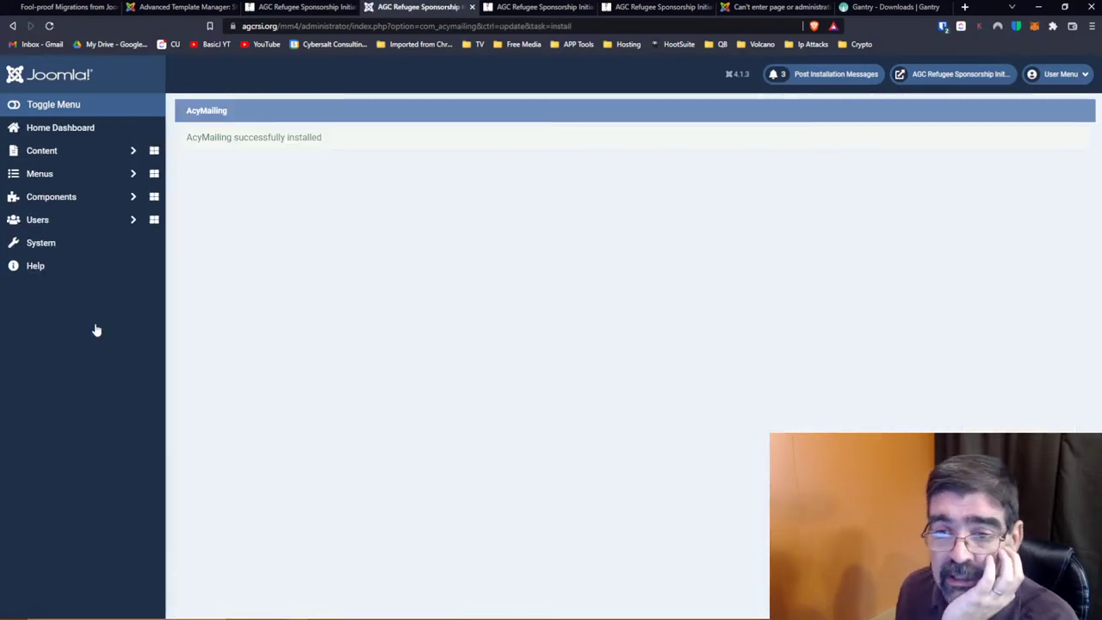
left_click(64, 206)
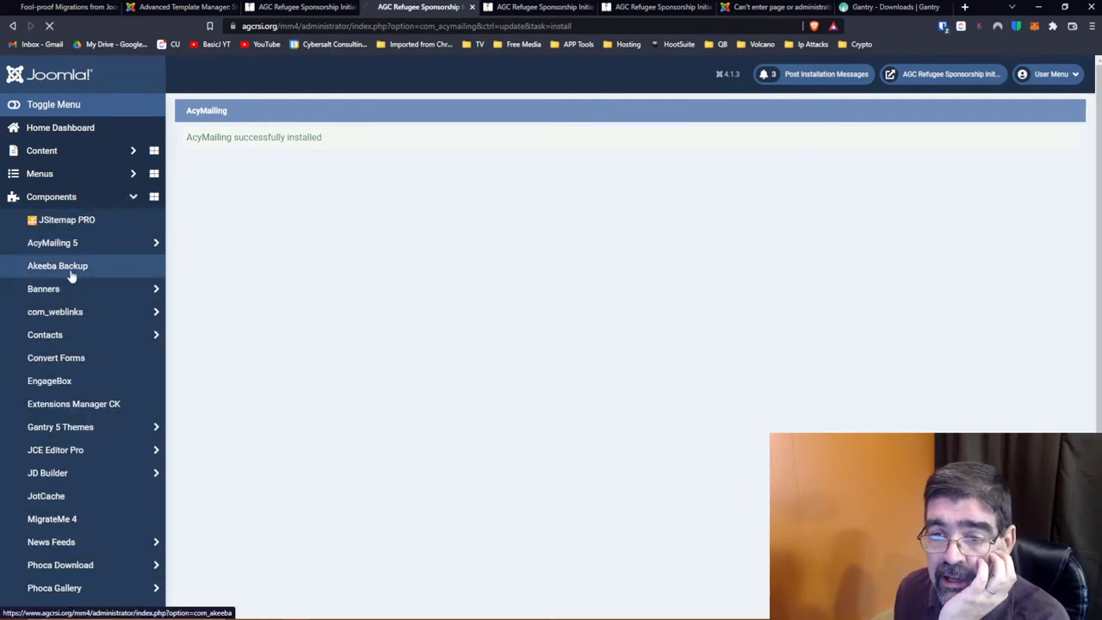
left_click(72, 274)
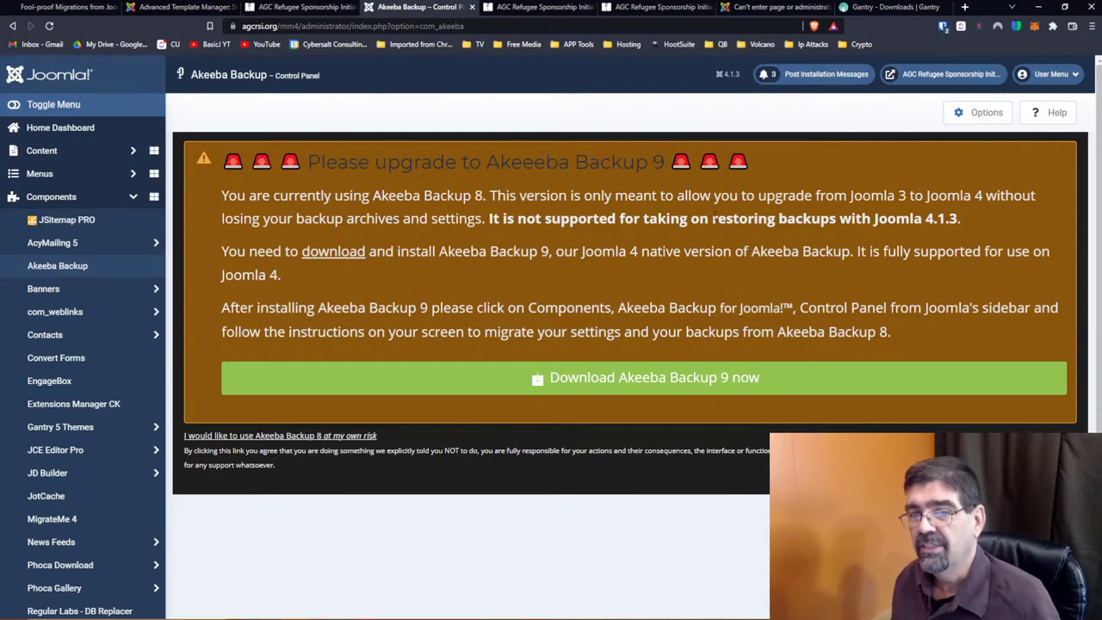
Compare the live site's home page with the migrated home page at agcrsi.org/mm4, examining the header, body content and lower sections
left_click(302, 8)
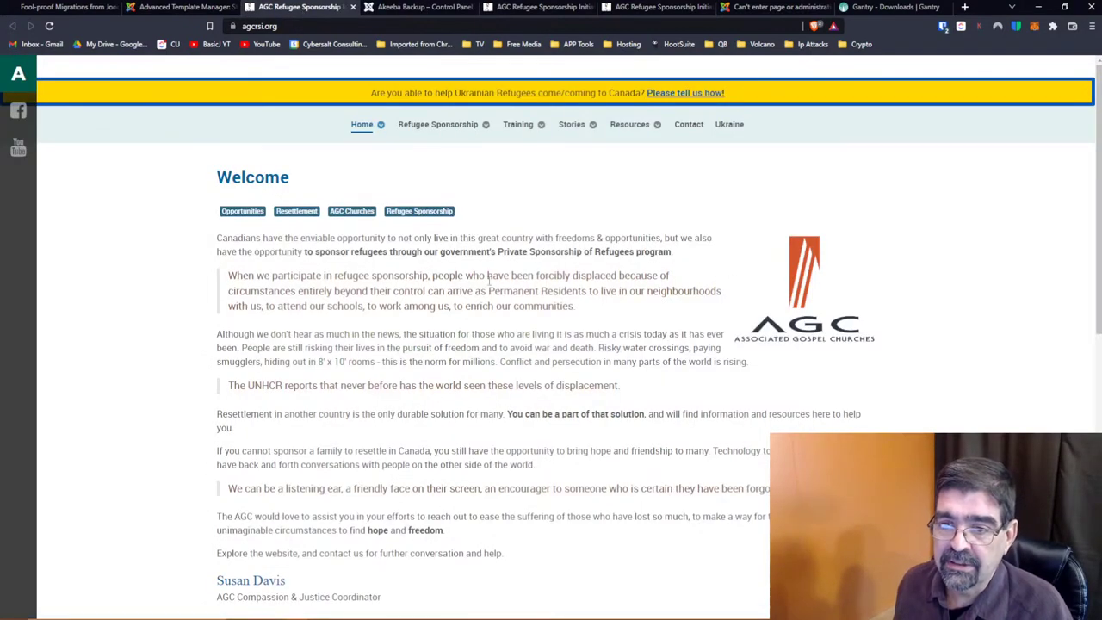
left_click(541, 7)
scroll(578, 291, "down", 5)
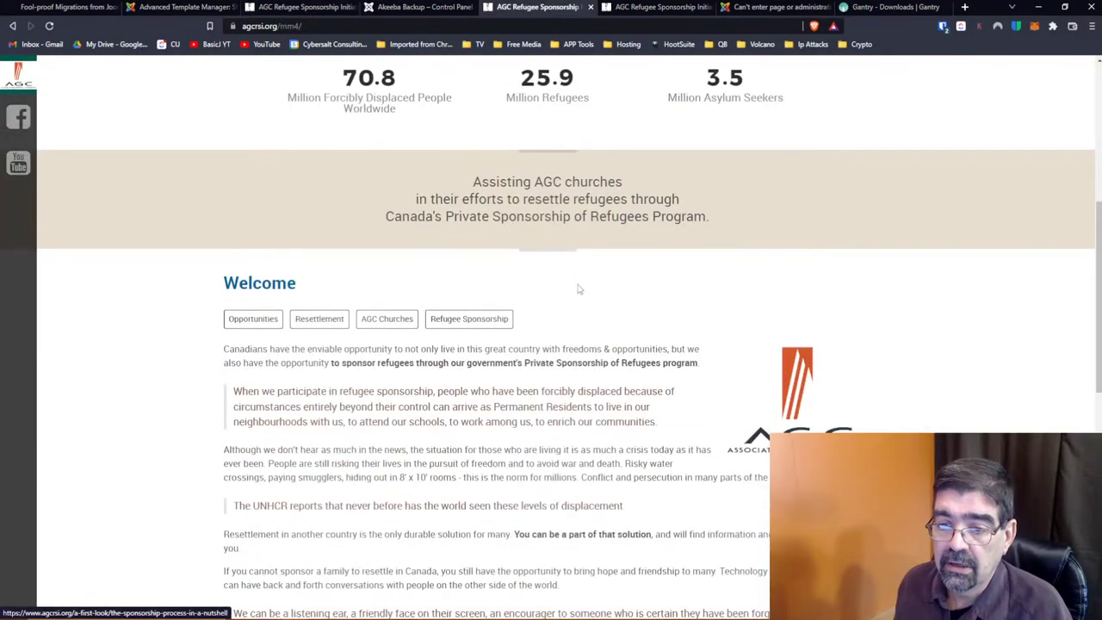
scroll(536, 290, "up", 5)
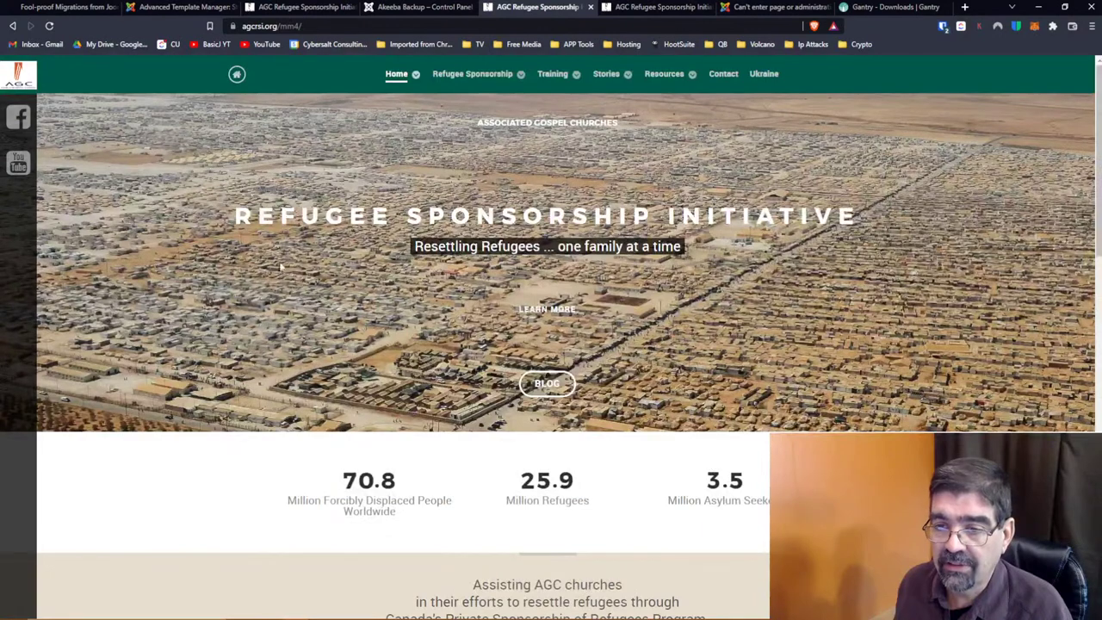
scroll(680, 282, "down", 1)
scroll(680, 282, "up", 1)
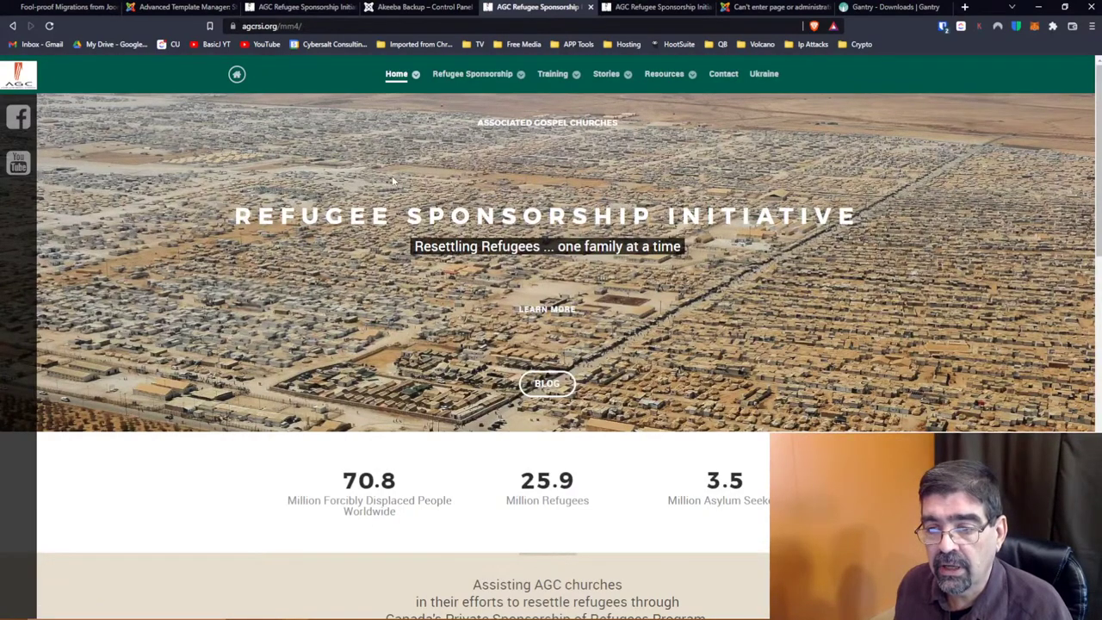
scroll(458, 176, "down", 10)
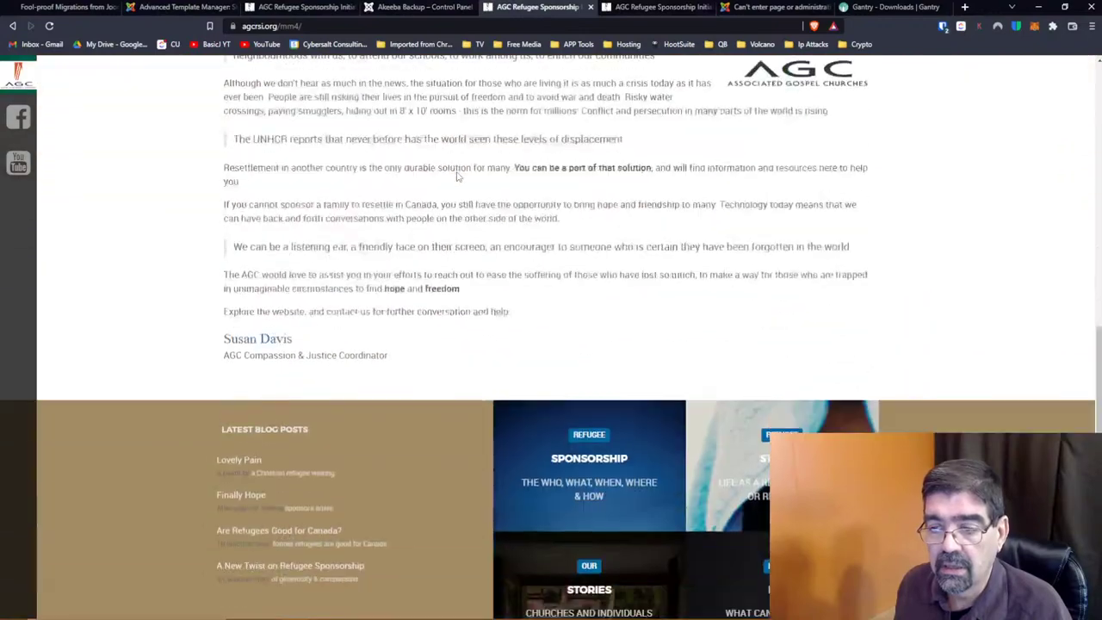
left_click(278, 7)
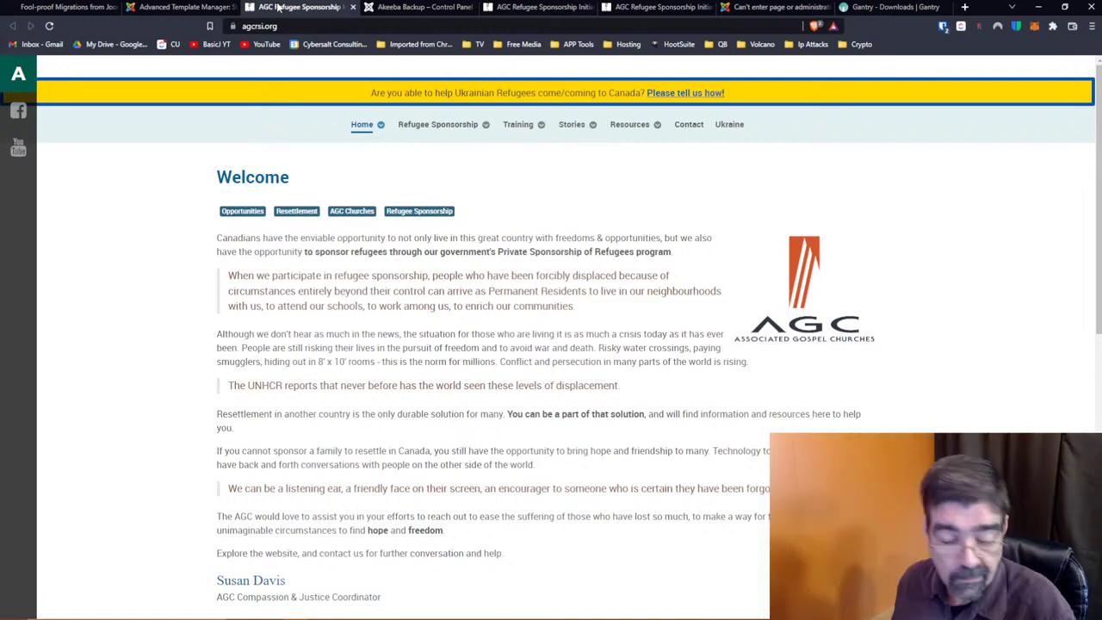
In the migrated site's administrator, check the Banners list and the com_weblinks links page
left_click(396, 7)
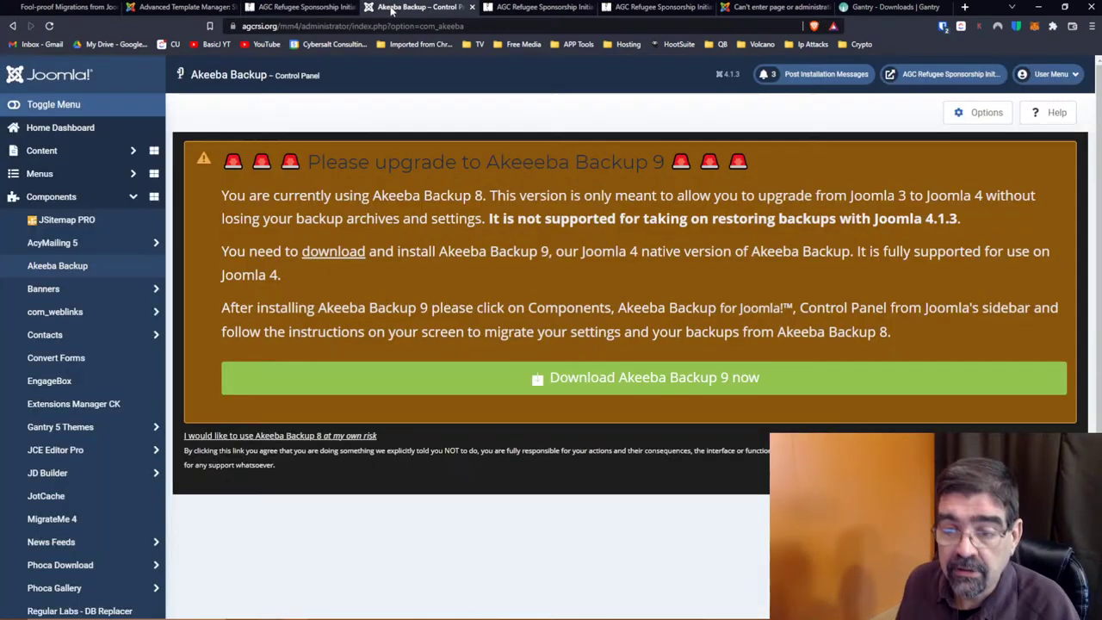
left_click(43, 289)
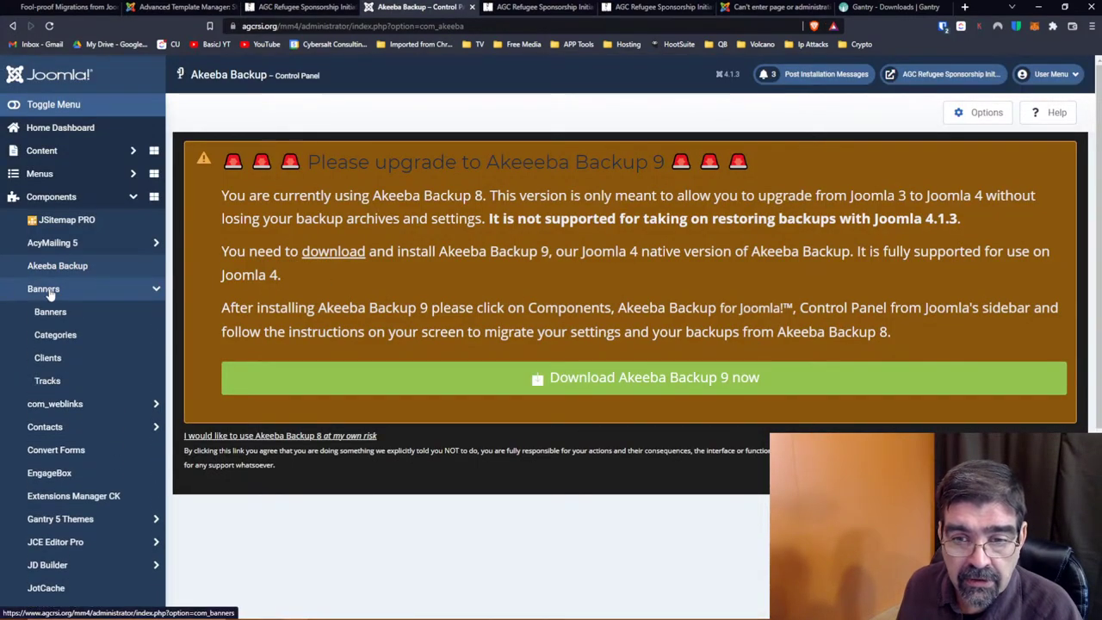
left_click(52, 313)
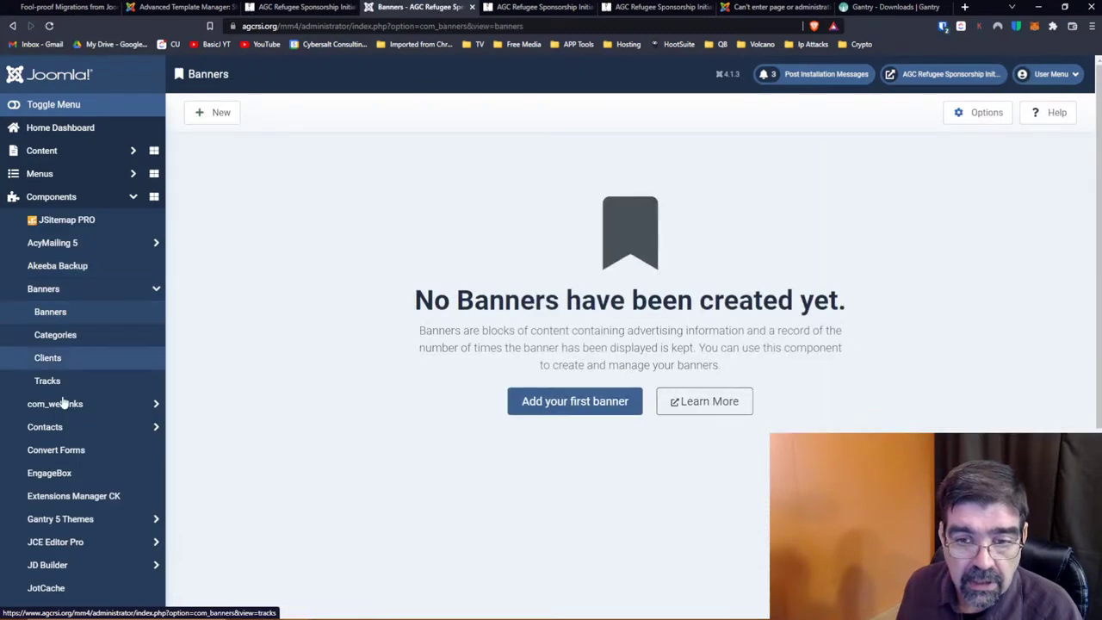
left_click(60, 407)
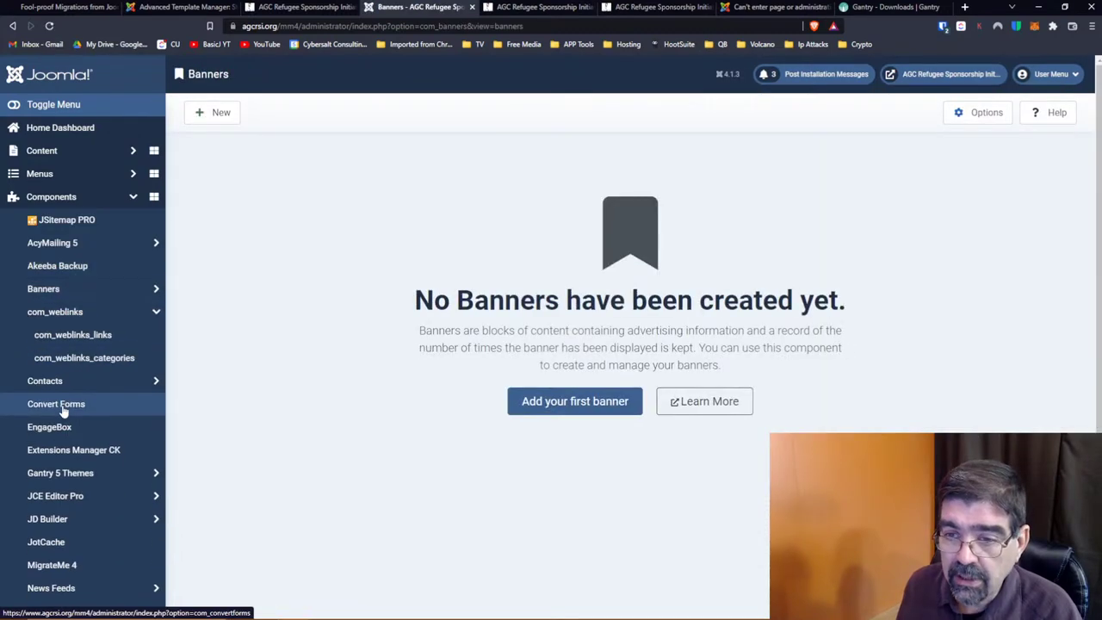
left_click(54, 341)
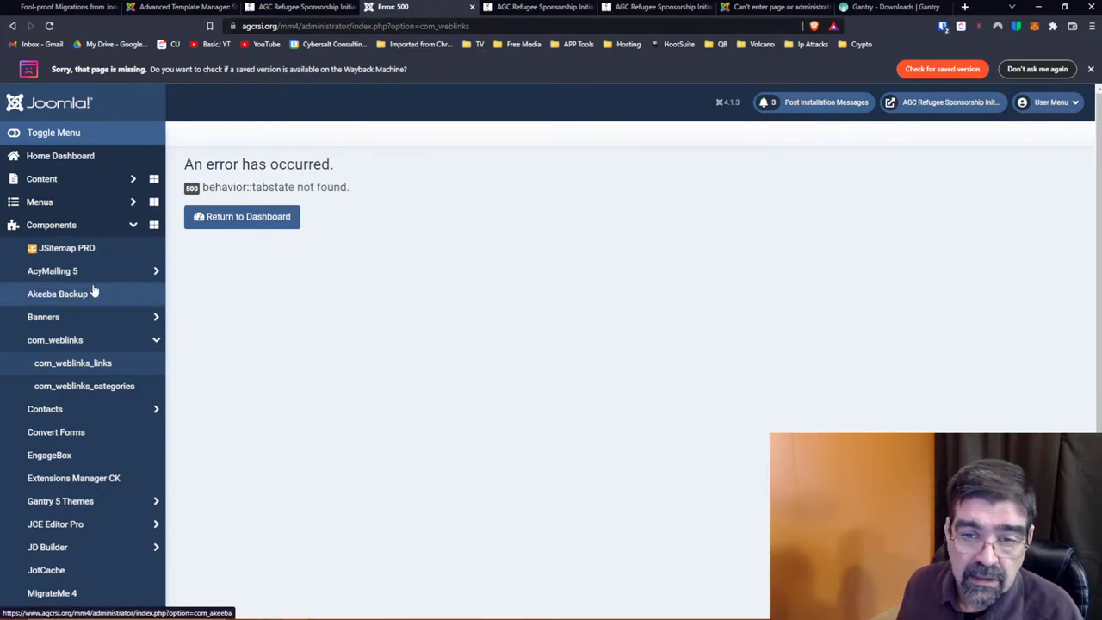
Check for available extension updates from the System Dashboard
scroll(73, 361, "down", 3)
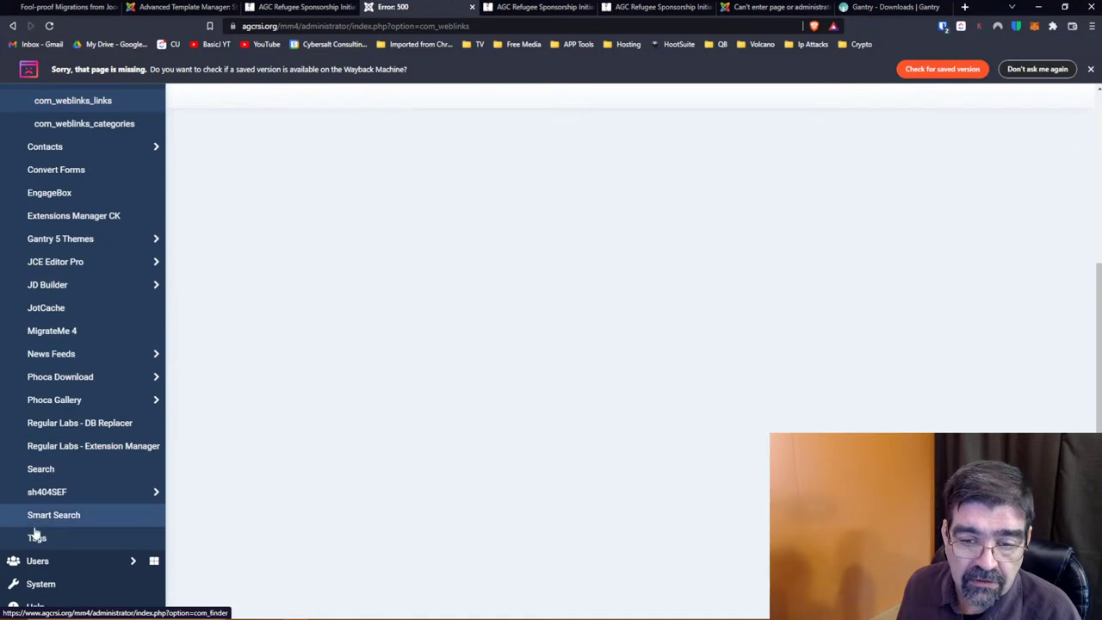
left_click(60, 586)
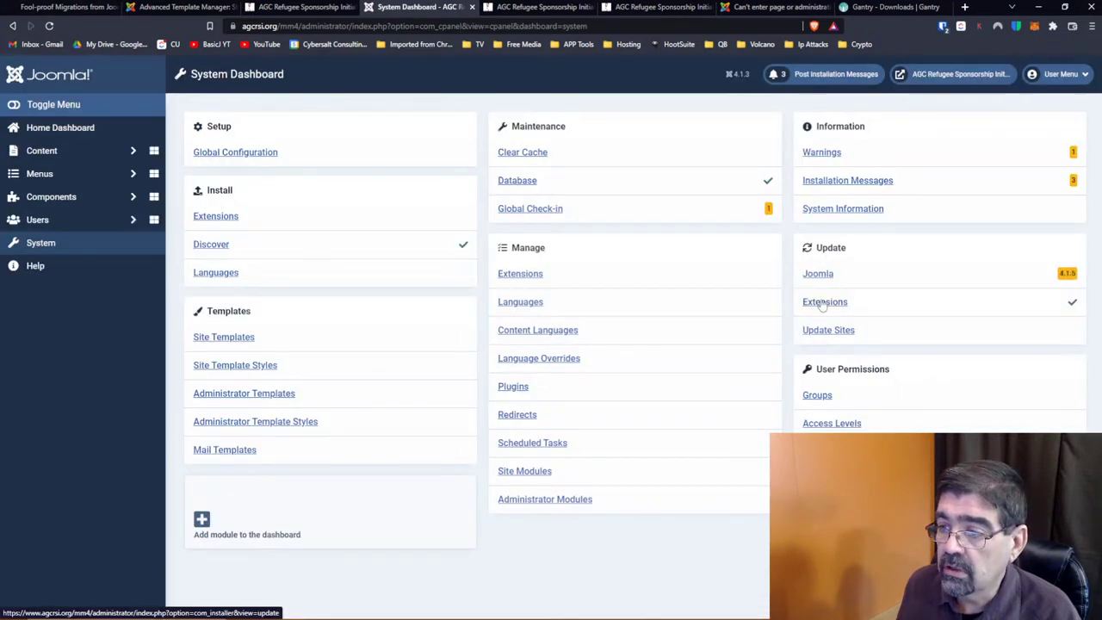
left_click(822, 303)
left_click(307, 117)
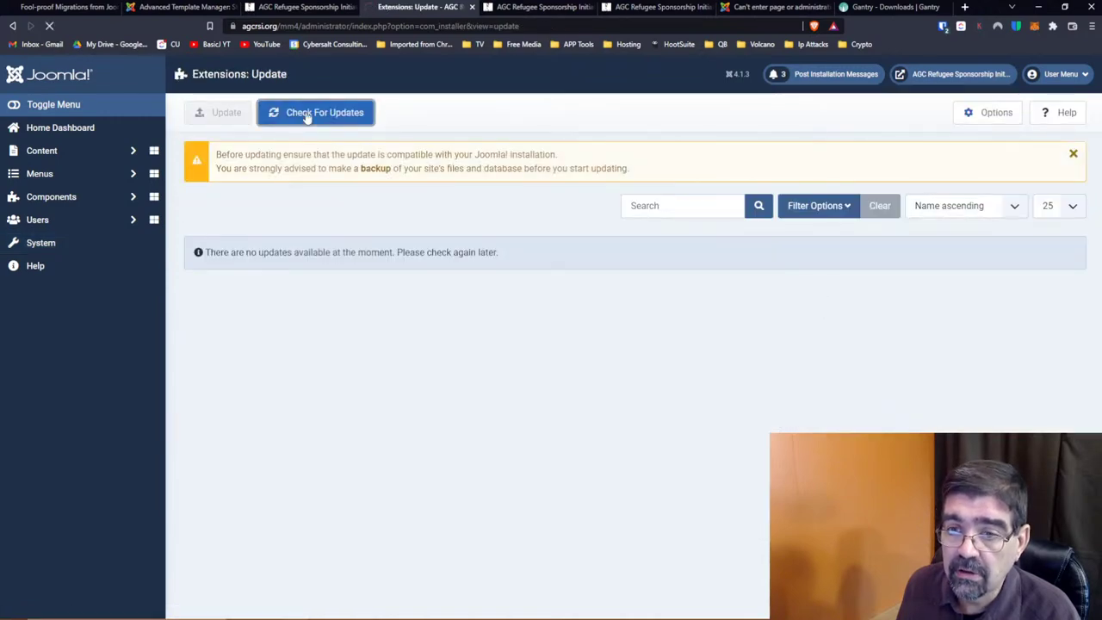
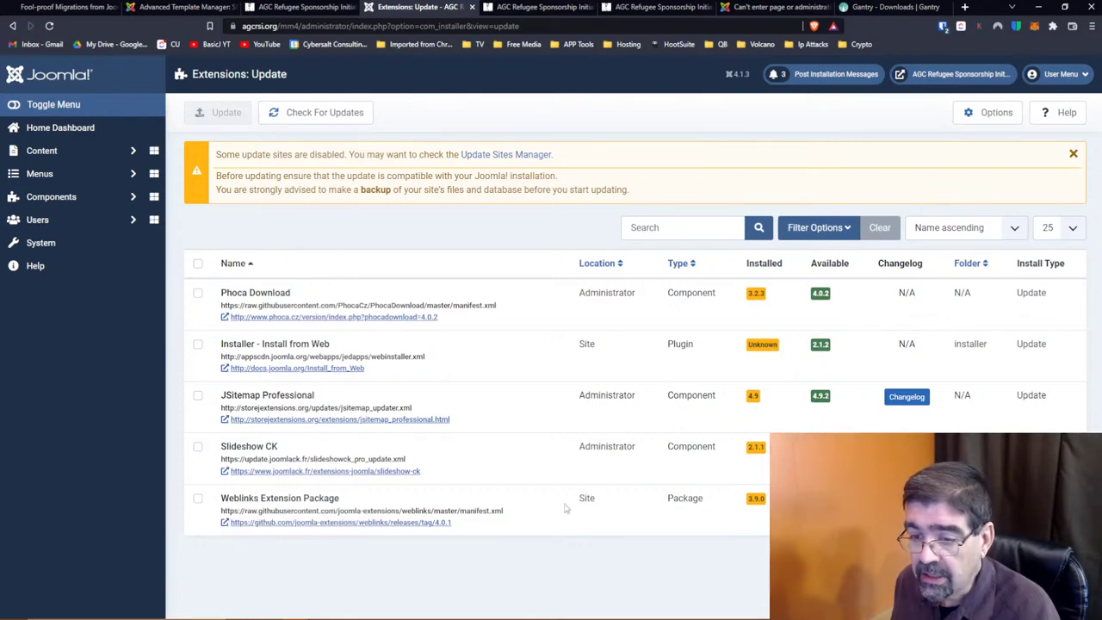
Update only the Weblinks Extension Package from the list of available extension updates
left_click(198, 501)
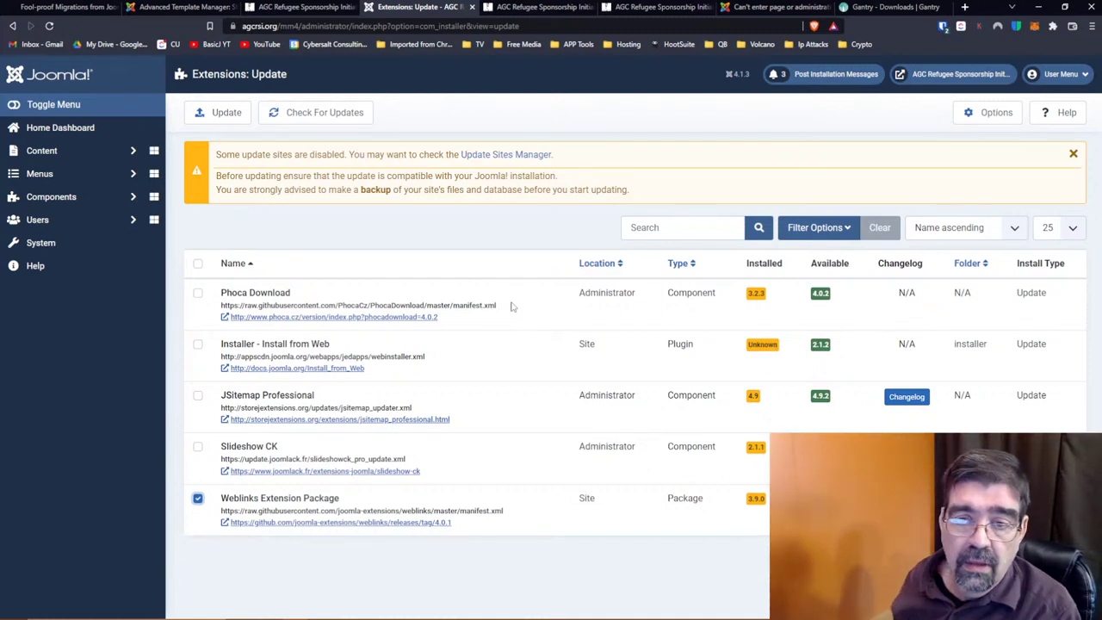
left_click(74, 197)
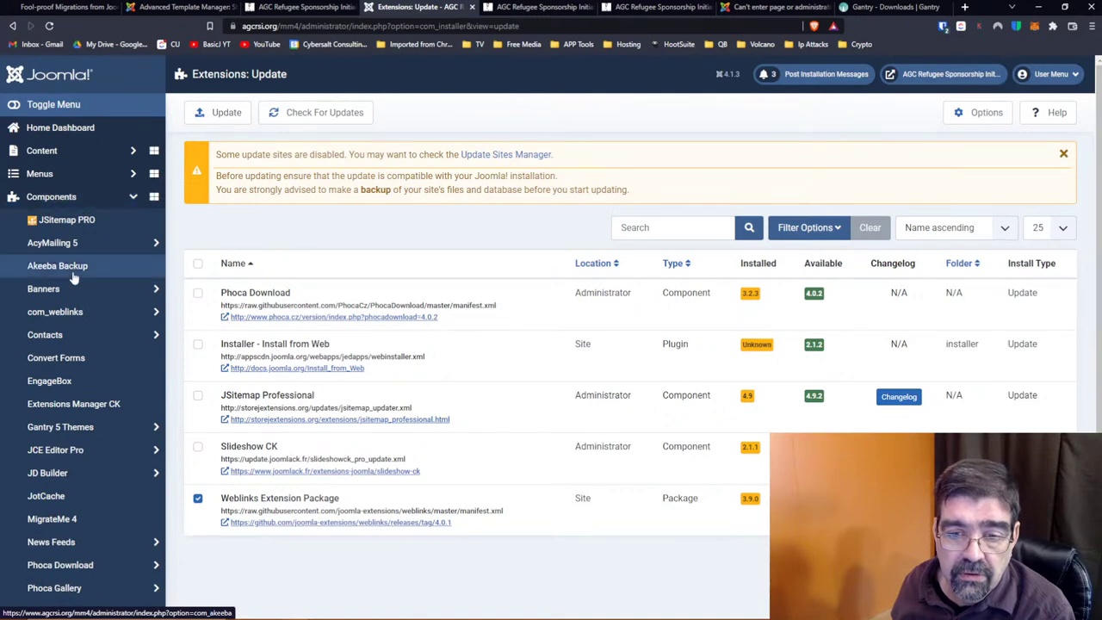
scroll(74, 278, "down", 1)
scroll(74, 278, "down", 2)
scroll(74, 278, "up", 3)
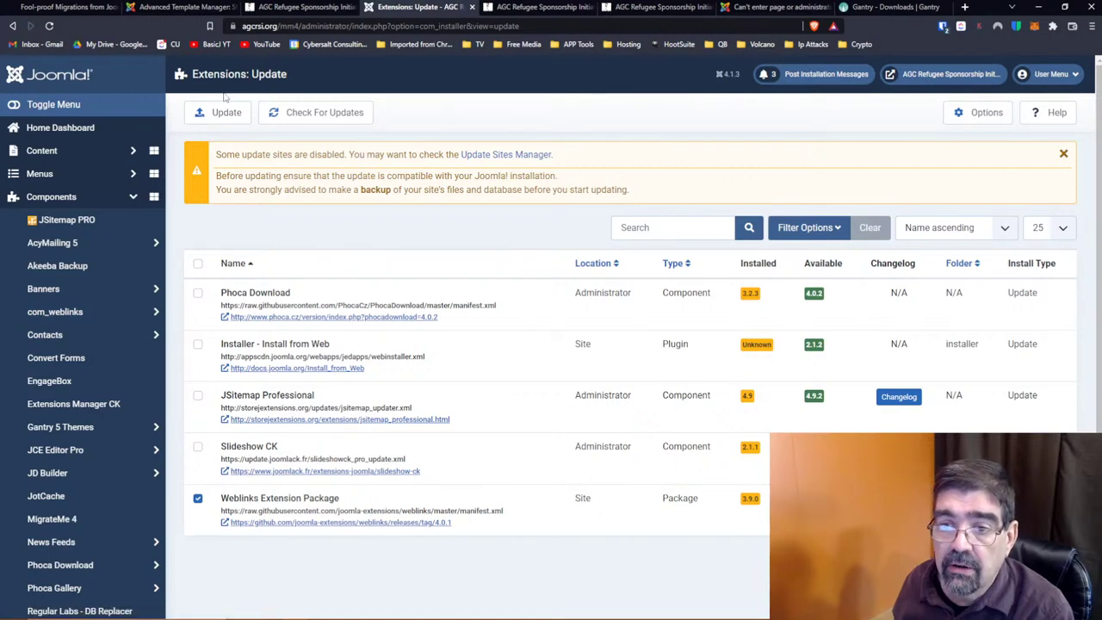
left_click(225, 119)
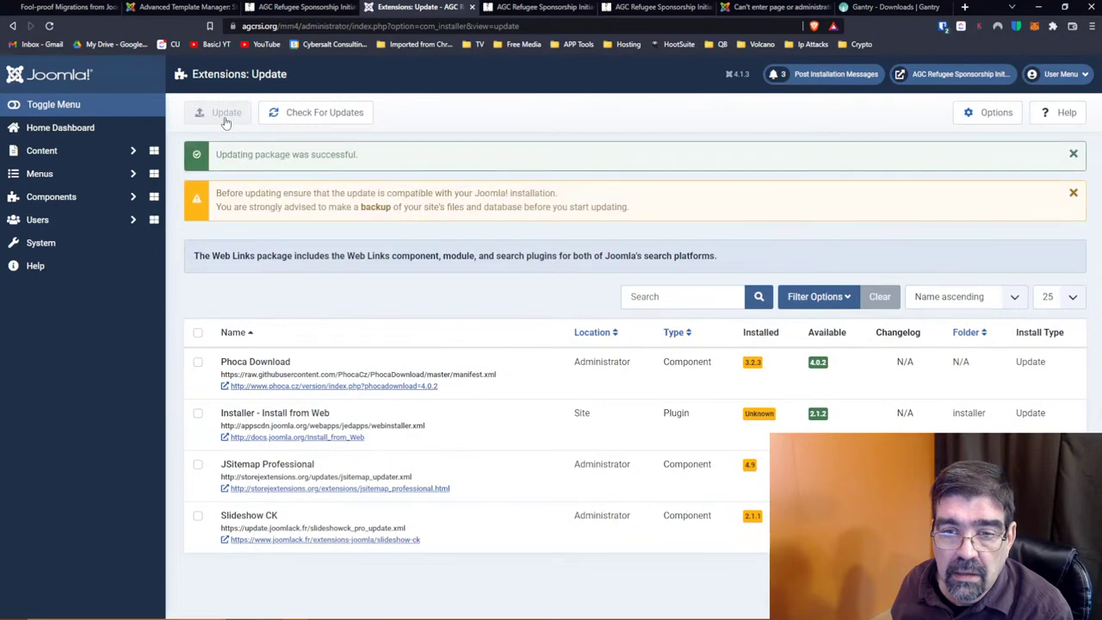
Check the Web Links component's links list and the Convert Forms dashboard
left_click(68, 198)
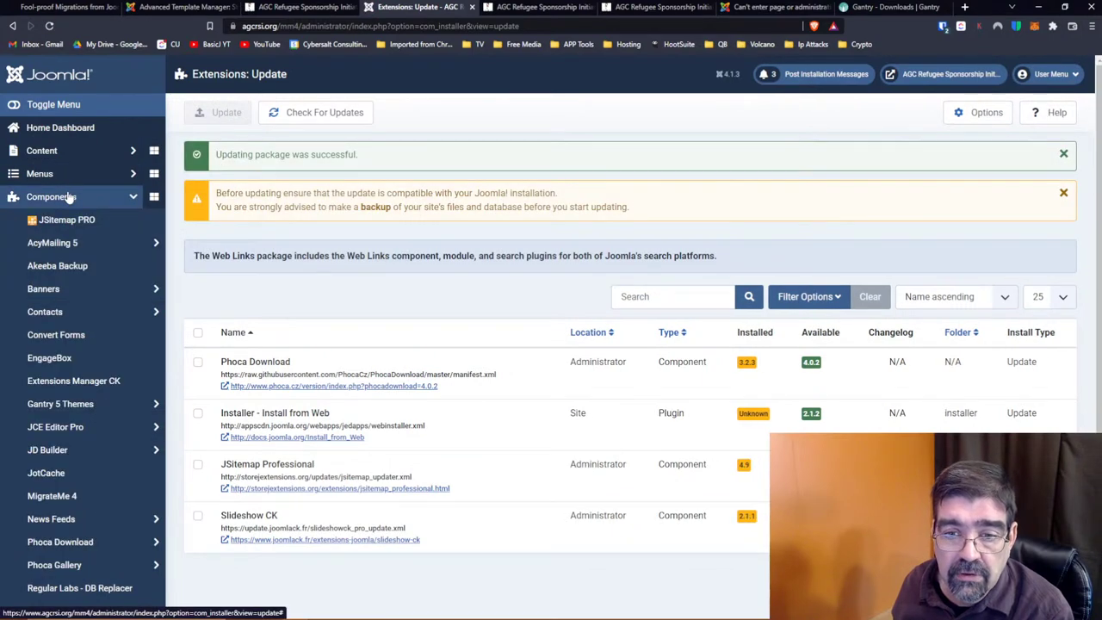
scroll(73, 284, "down", 3)
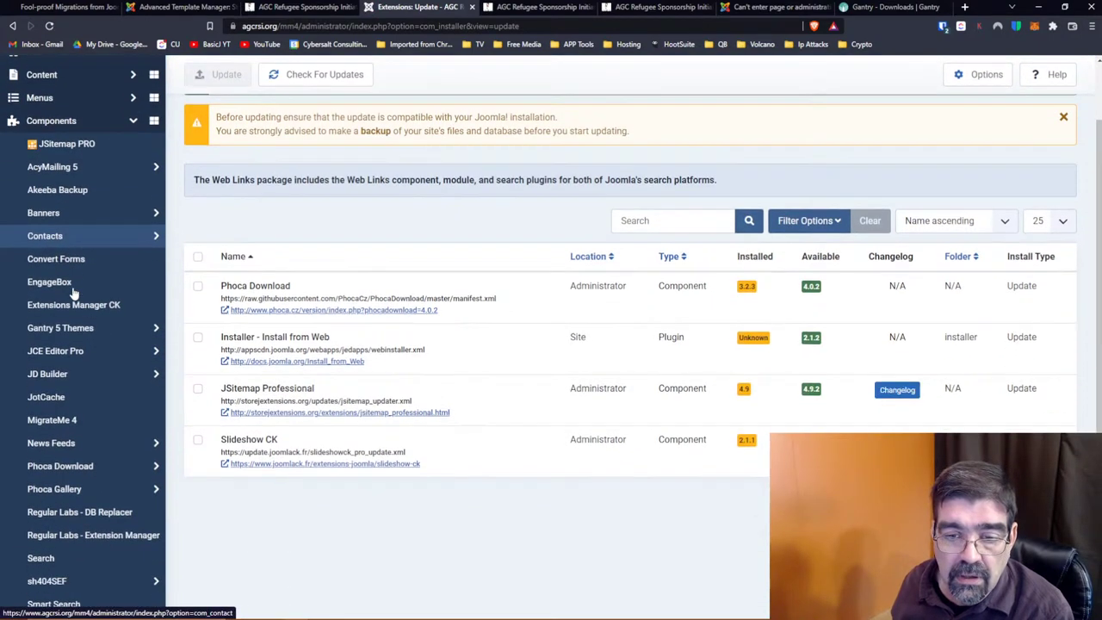
left_click(47, 553)
left_click(44, 576)
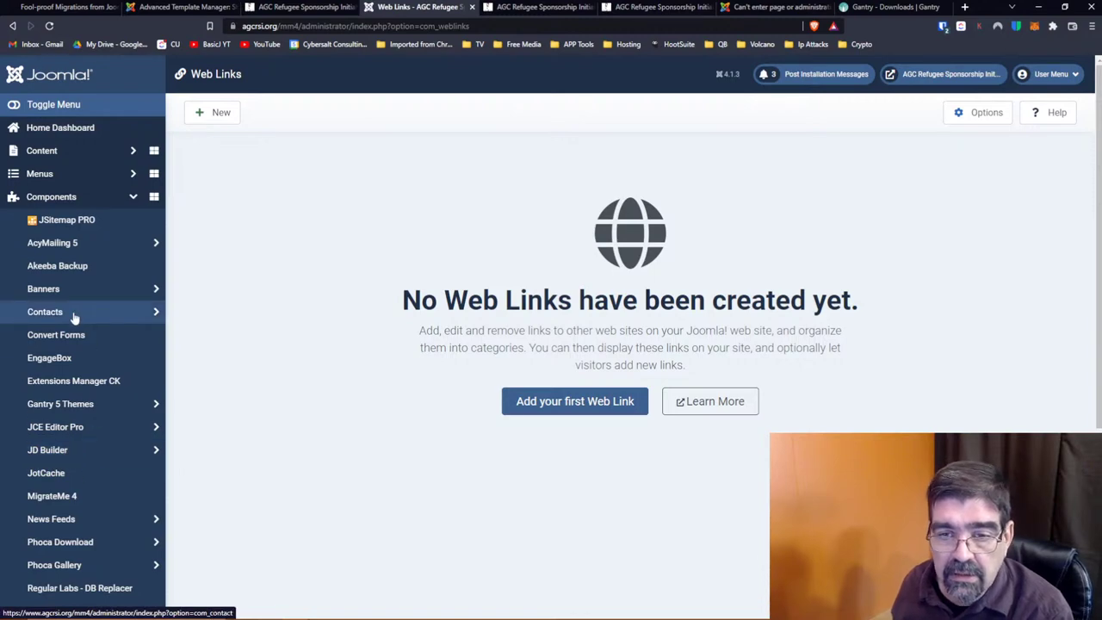
left_click(72, 337)
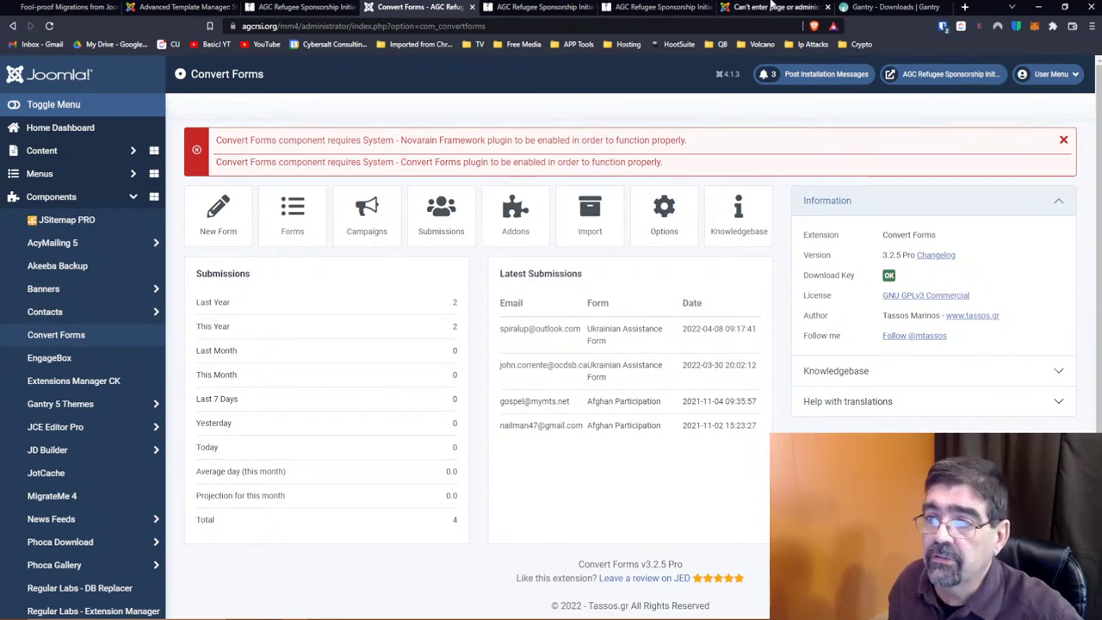
Compare the Refugee Sponsorship menu on the live and migrated sites, open its migrated page, and view the live site's template styles
left_click(637, 7)
mouse_move(449, 129)
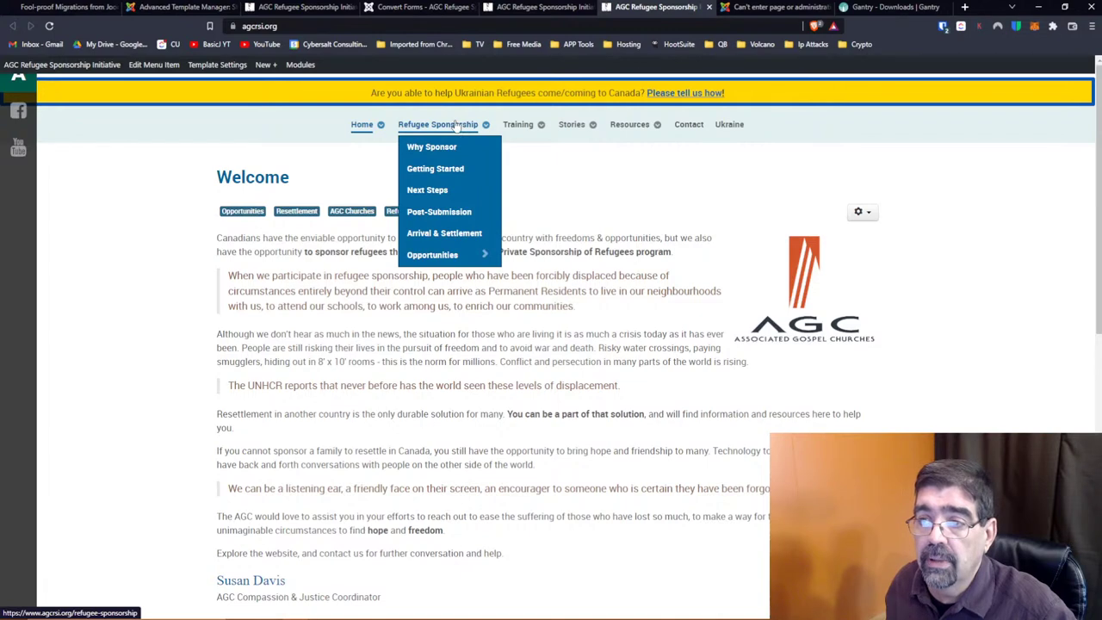
left_click(518, 9)
mouse_move(471, 74)
left_click(465, 98)
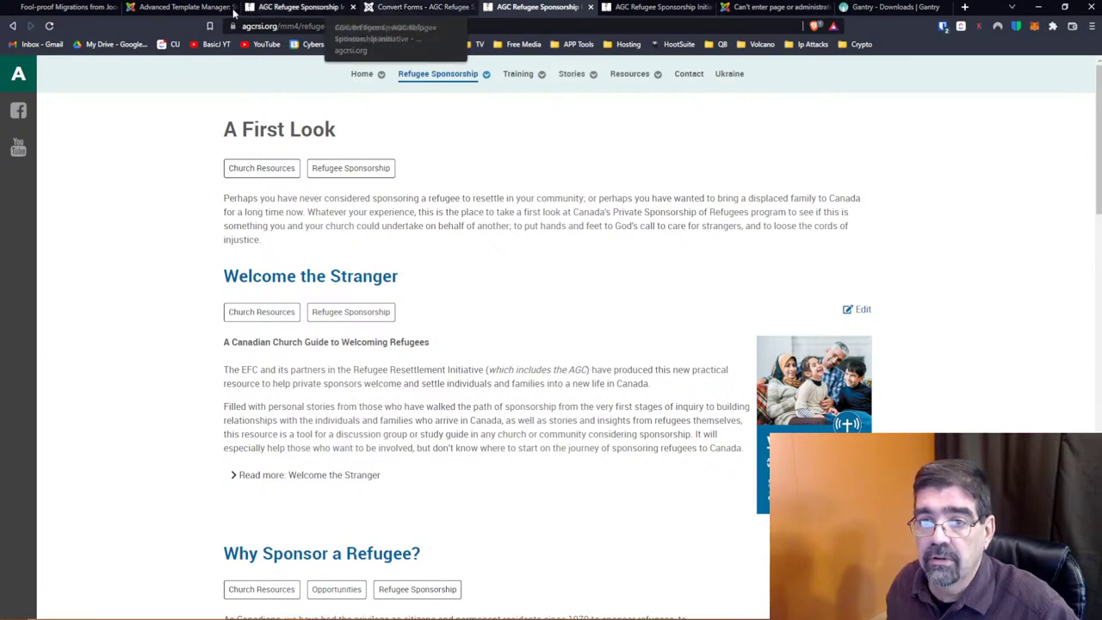
left_click(183, 7)
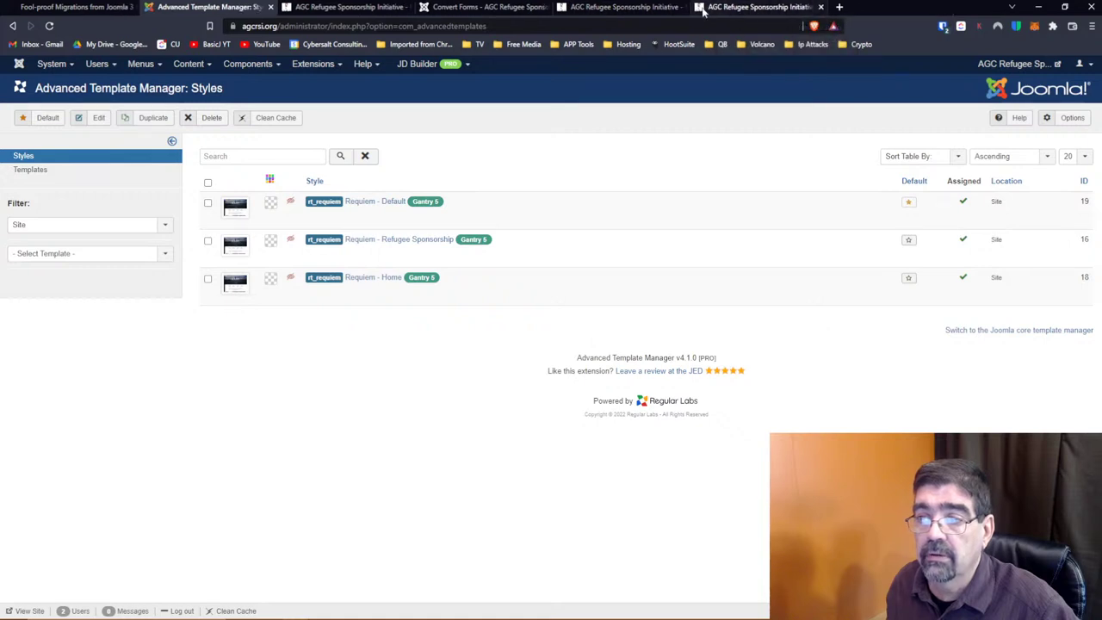
Open the extension management list from the System Dashboard of the migrated site
left_click(495, 8)
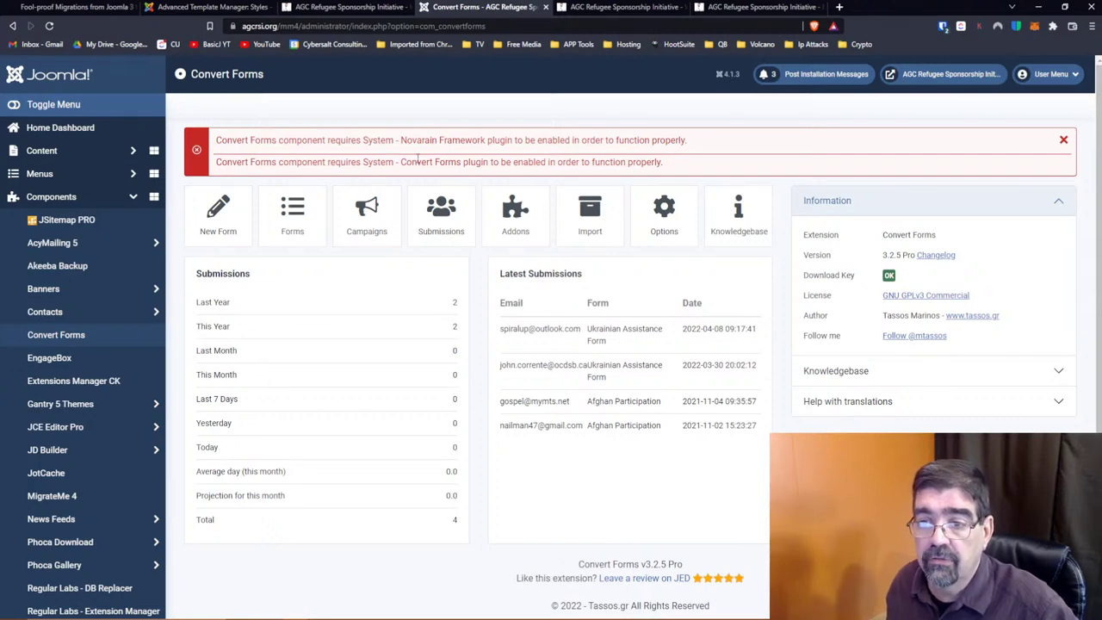
scroll(69, 324, "down", 2)
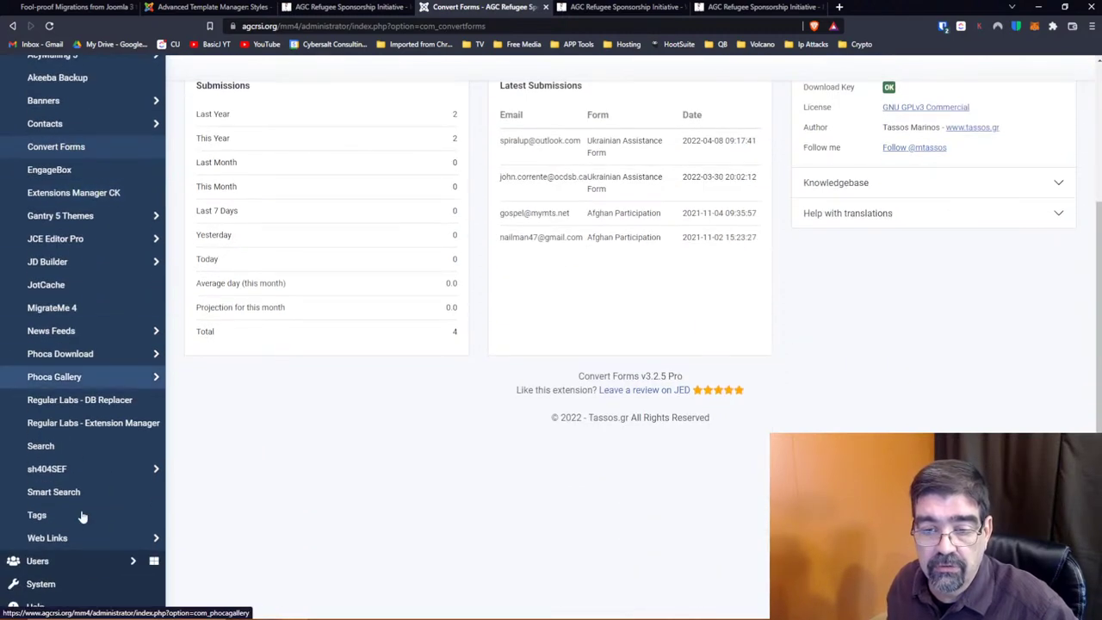
scroll(39, 394, "up", 1)
scroll(44, 398, "down", 1)
left_click(55, 584)
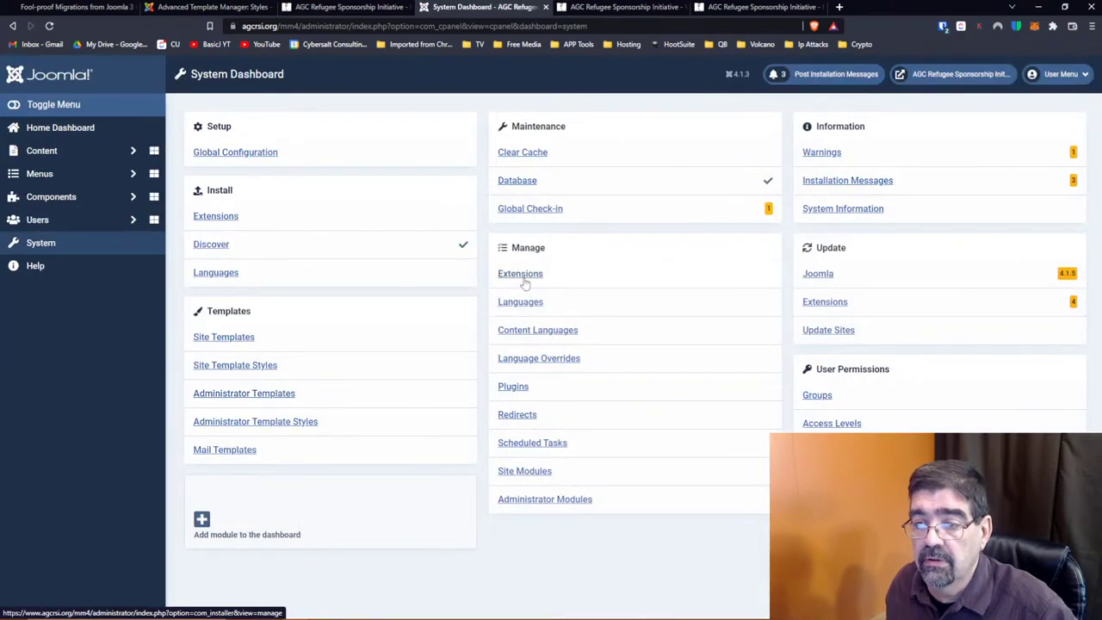
left_click(523, 279)
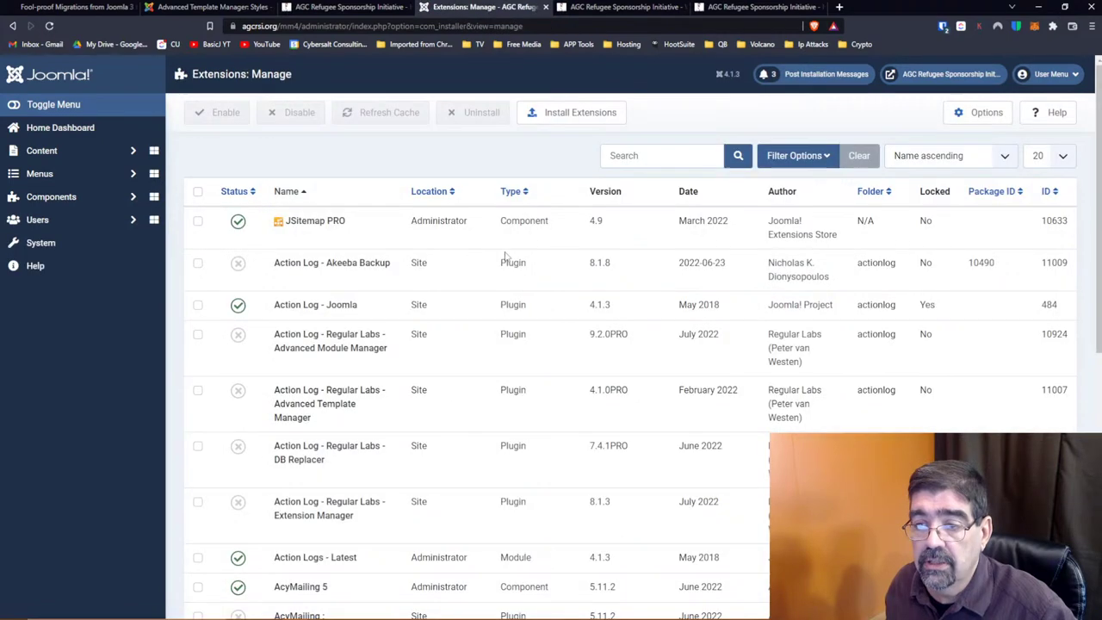
Search the installed extensions for "nov" and enable the System - Novarain Framework plugin
left_click(634, 156)
type("nov")
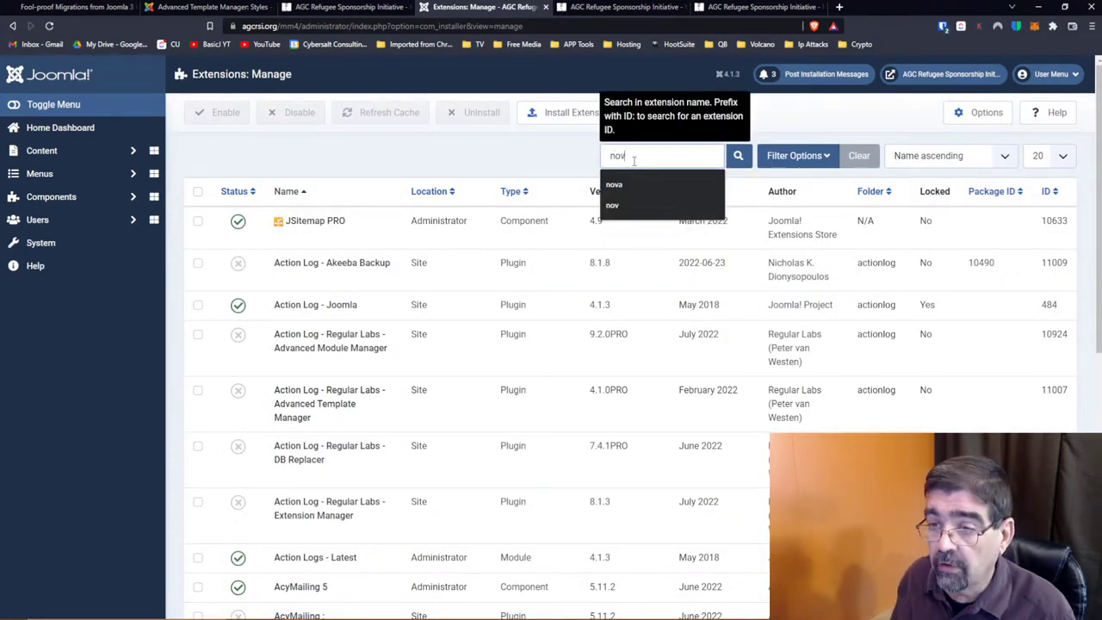
key("Return")
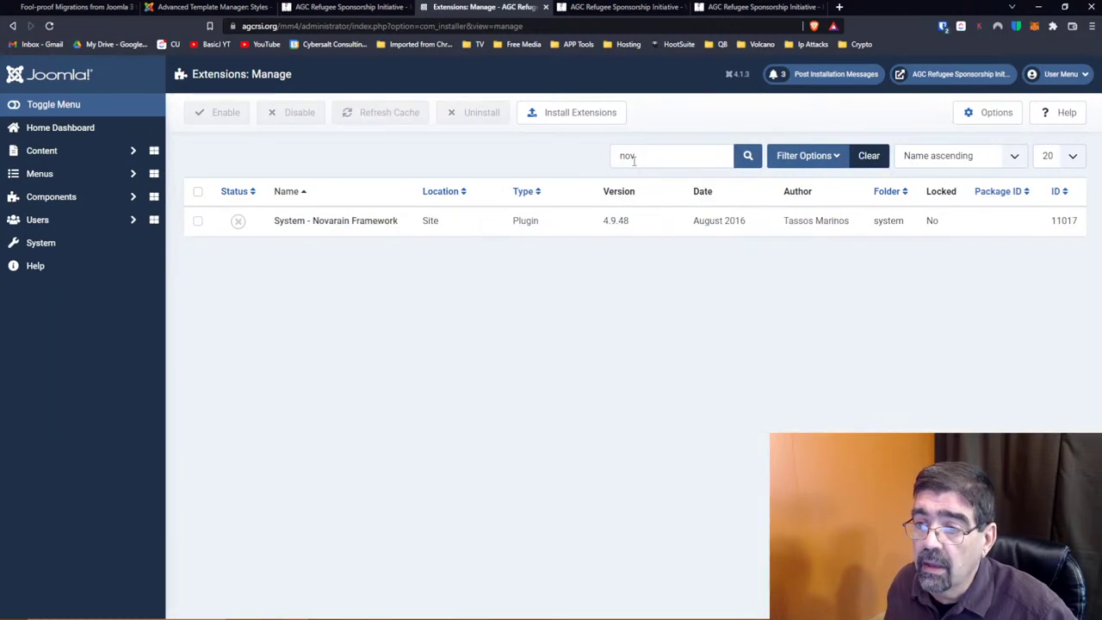
left_click(237, 222)
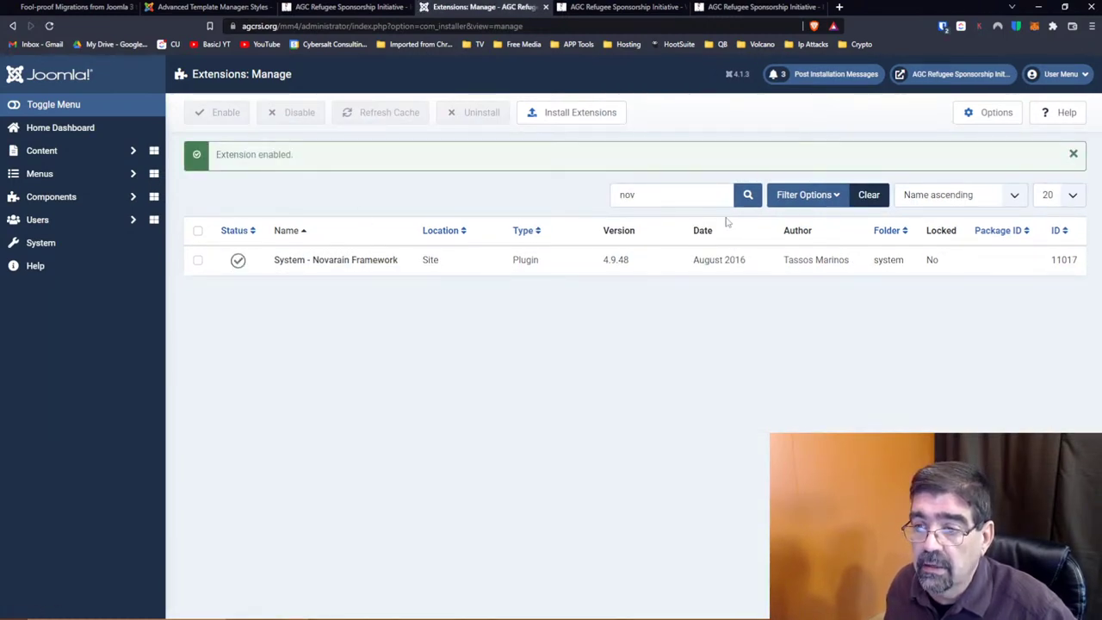
Replace the extension search term with "conv" to list the Convert Forms extensions
left_click(668, 197)
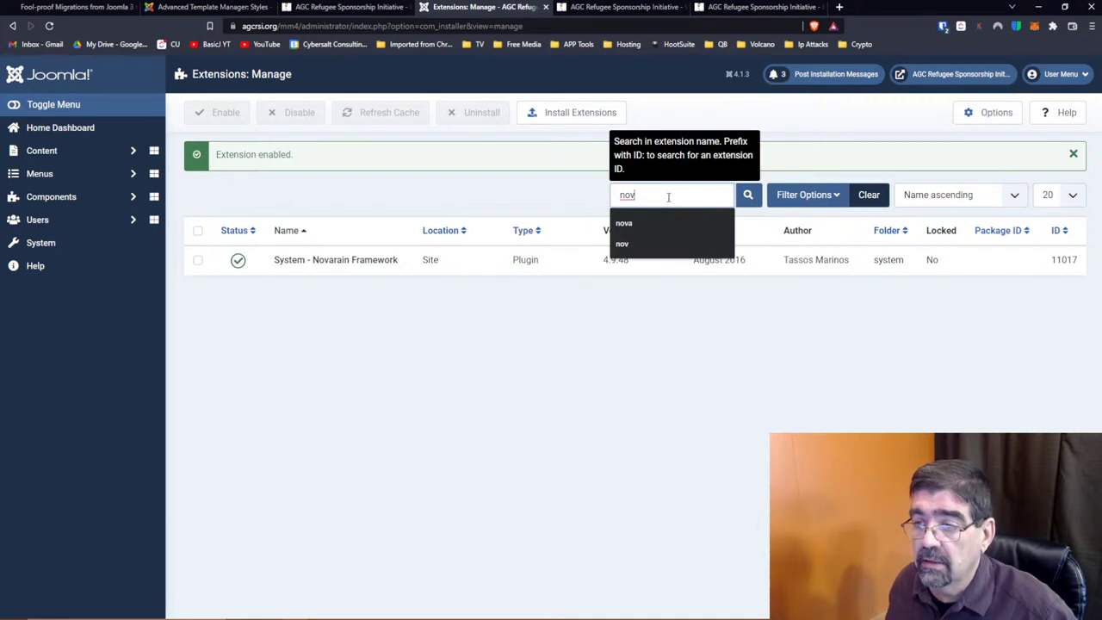
key("BackSpace")
key("BackSpace")
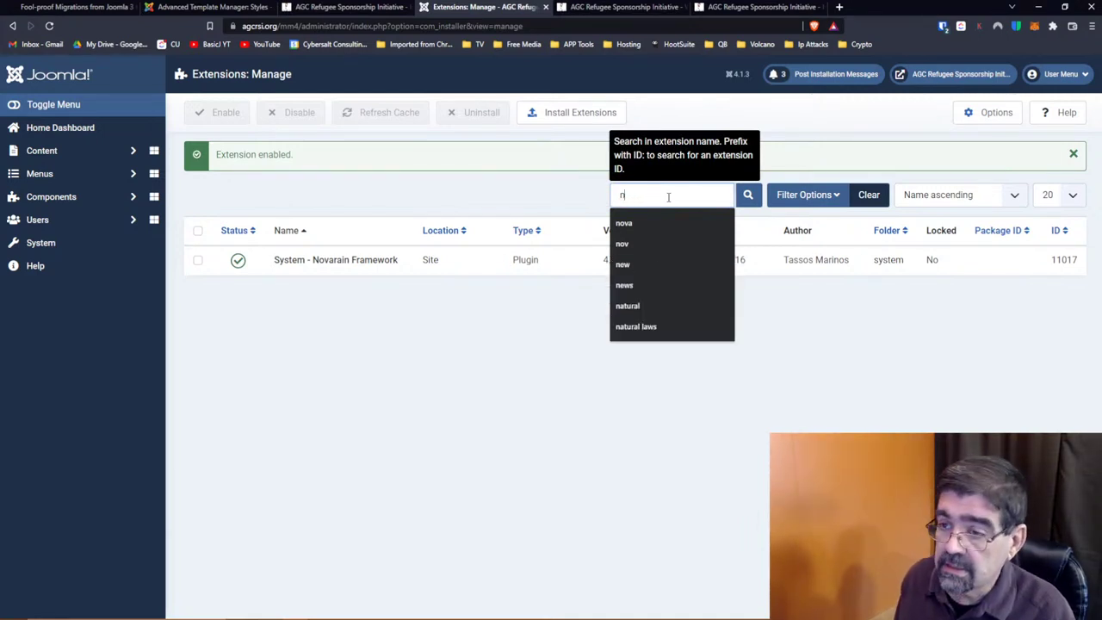
key("BackSpace")
type("sys")
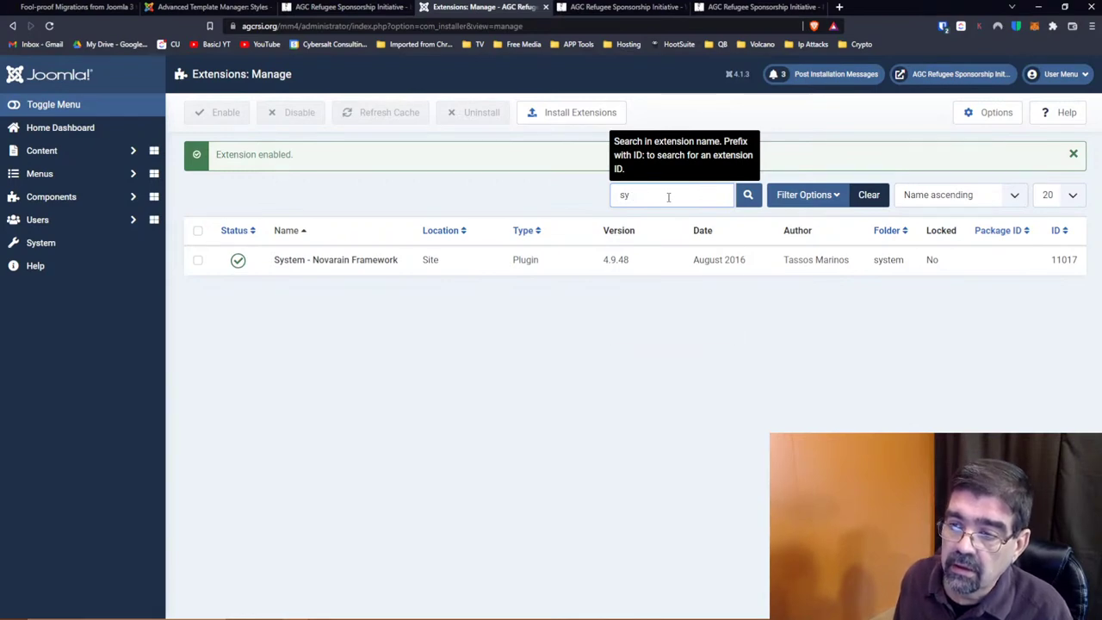
key("BackSpace")
key("BackSpace")
type("con")
key("Return")
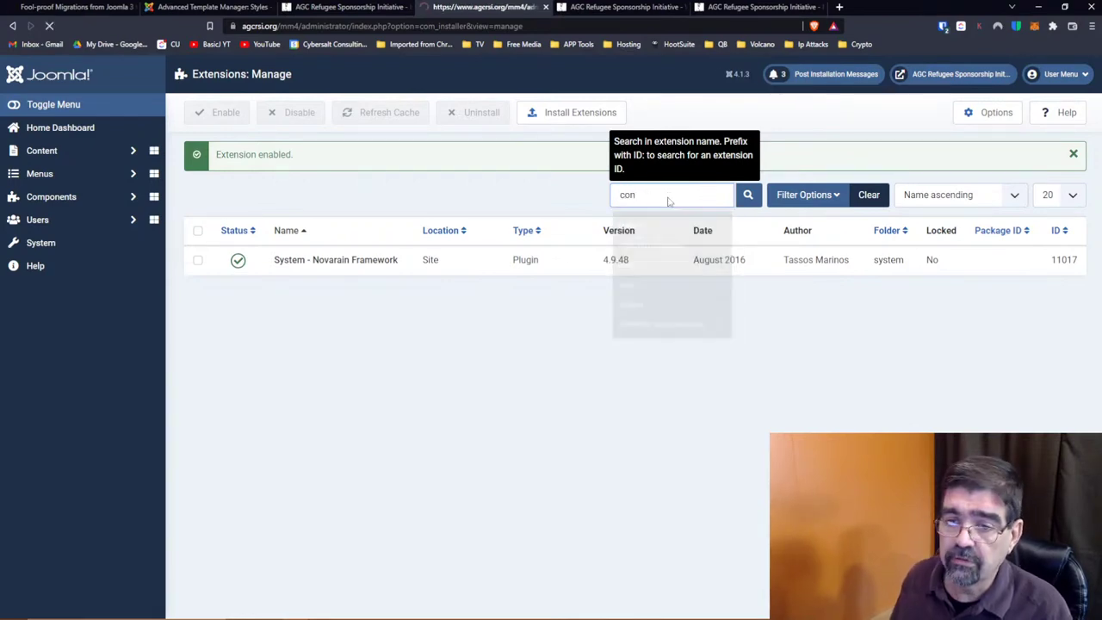
left_click(646, 157)
type("v")
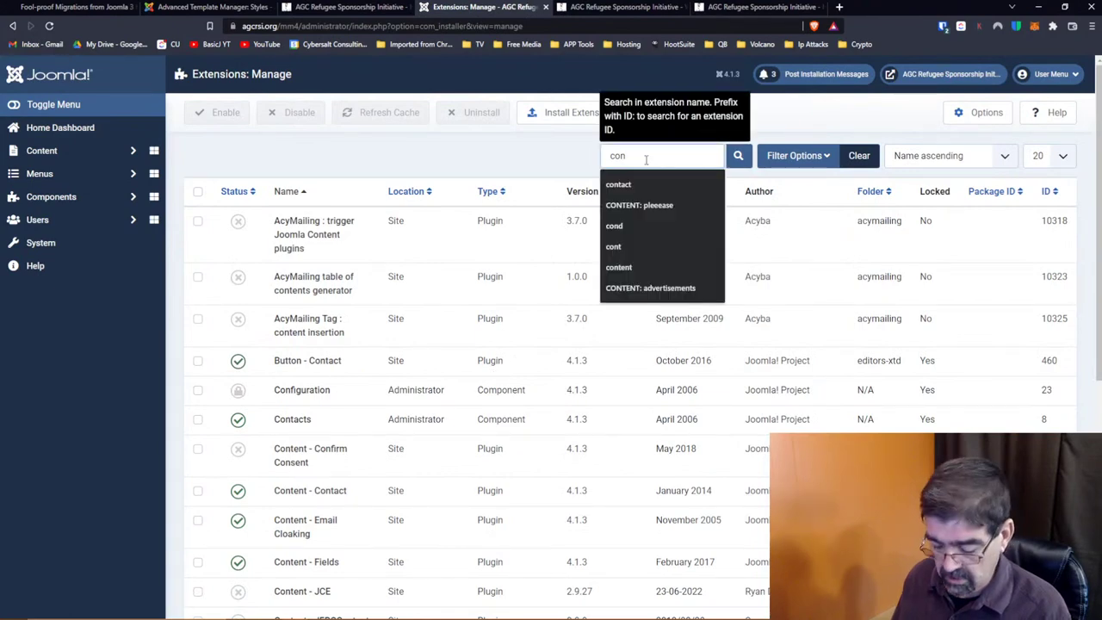
key("Return")
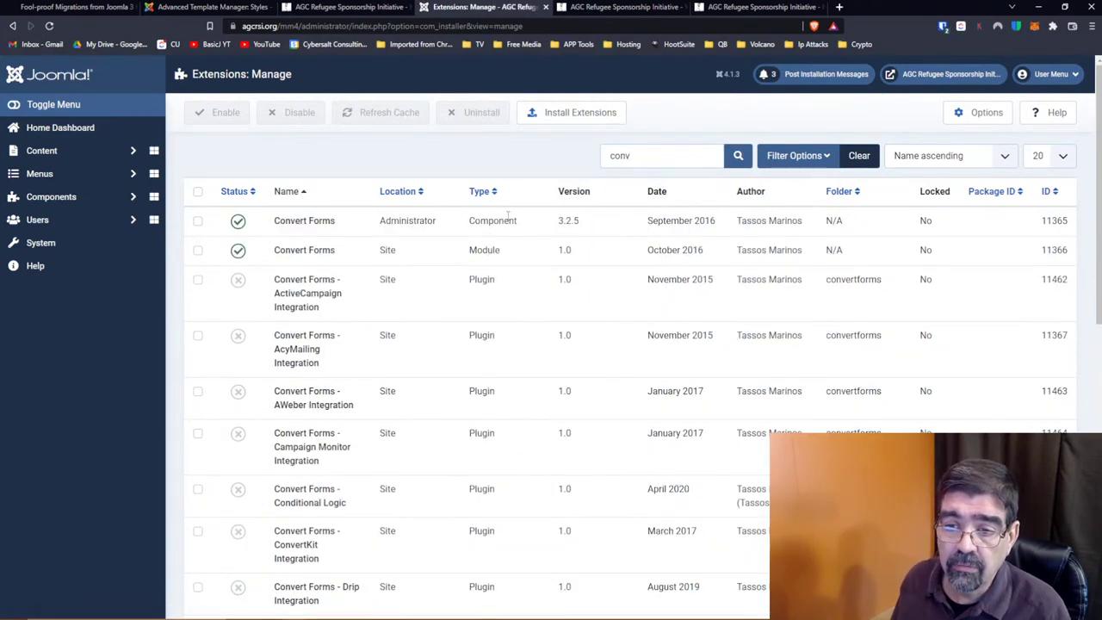
scroll(508, 215, "down", 1)
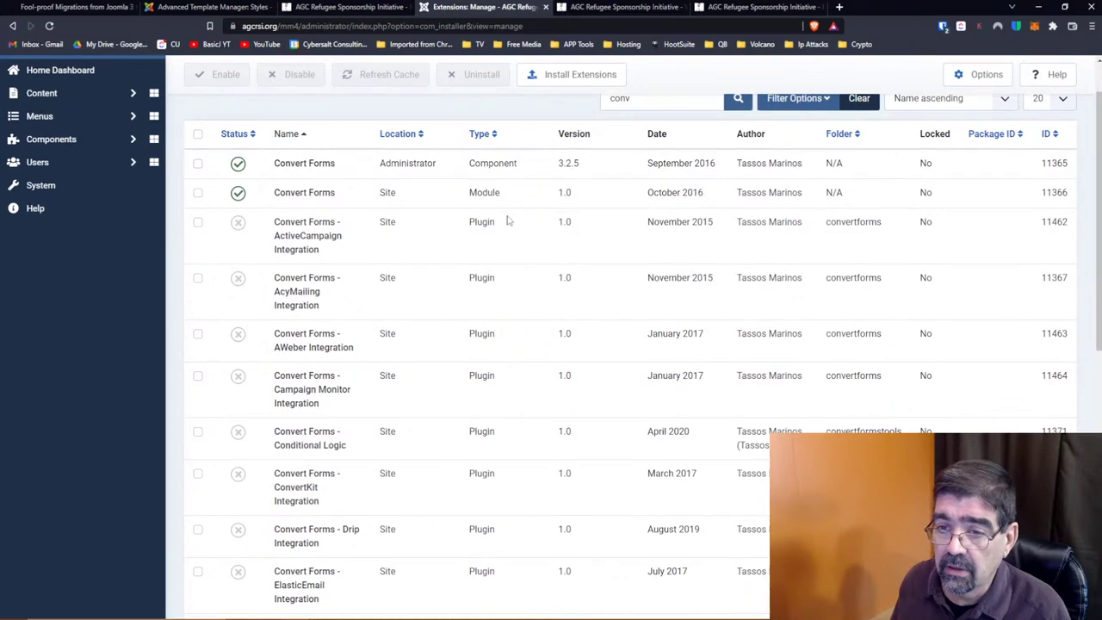
Open the migrated site's Convert Forms dashboard in a separate browser tab and check which plugin it still requires
left_click(186, 9)
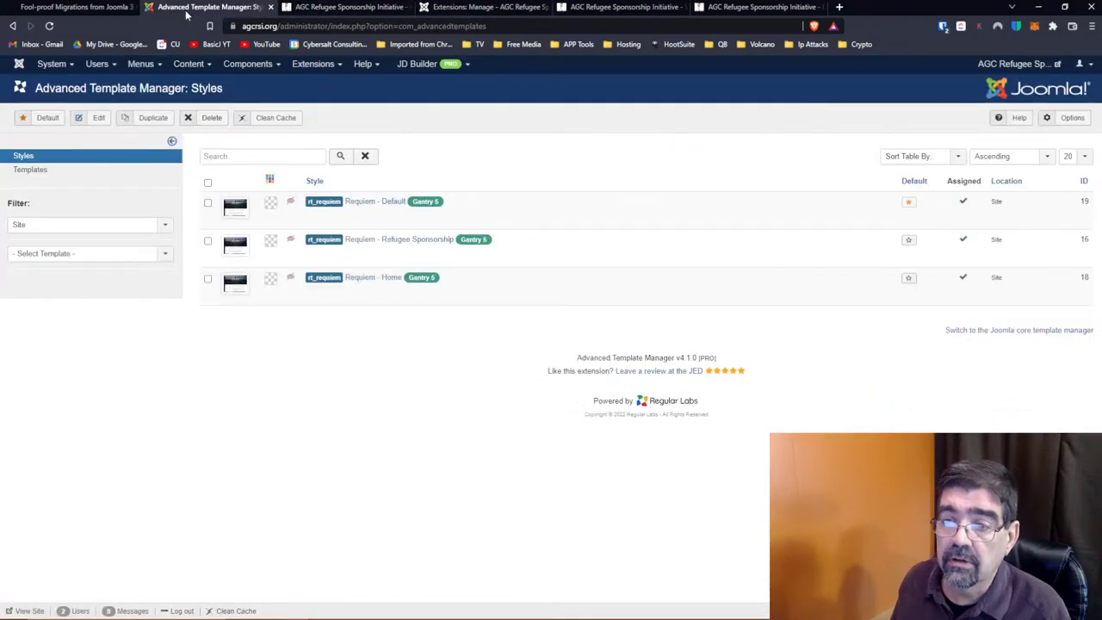
left_click(321, 7)
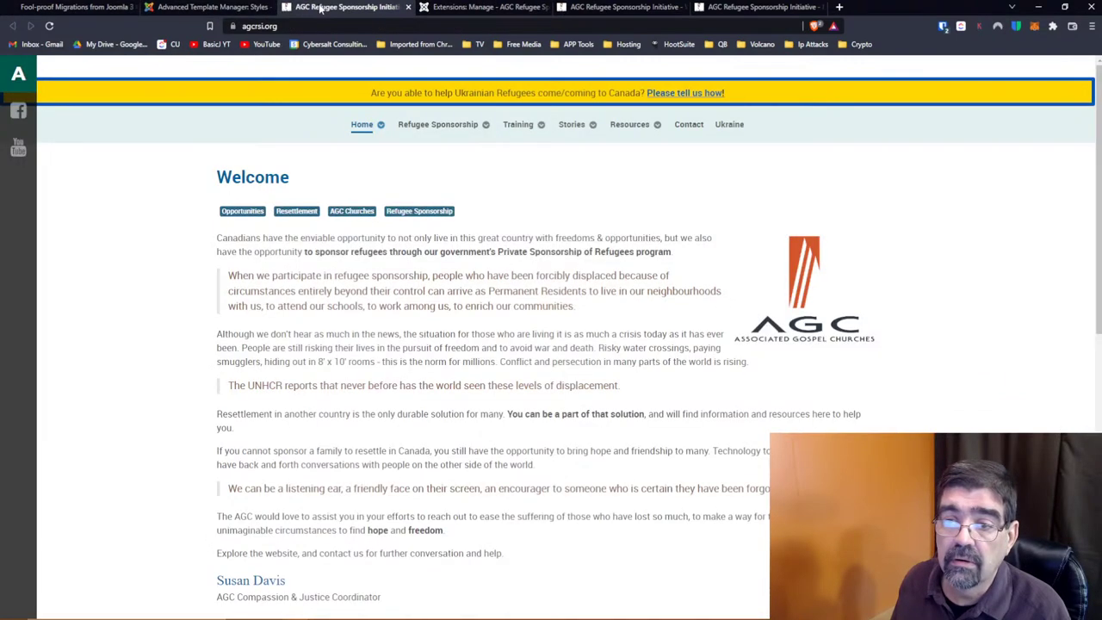
left_click(466, 7)
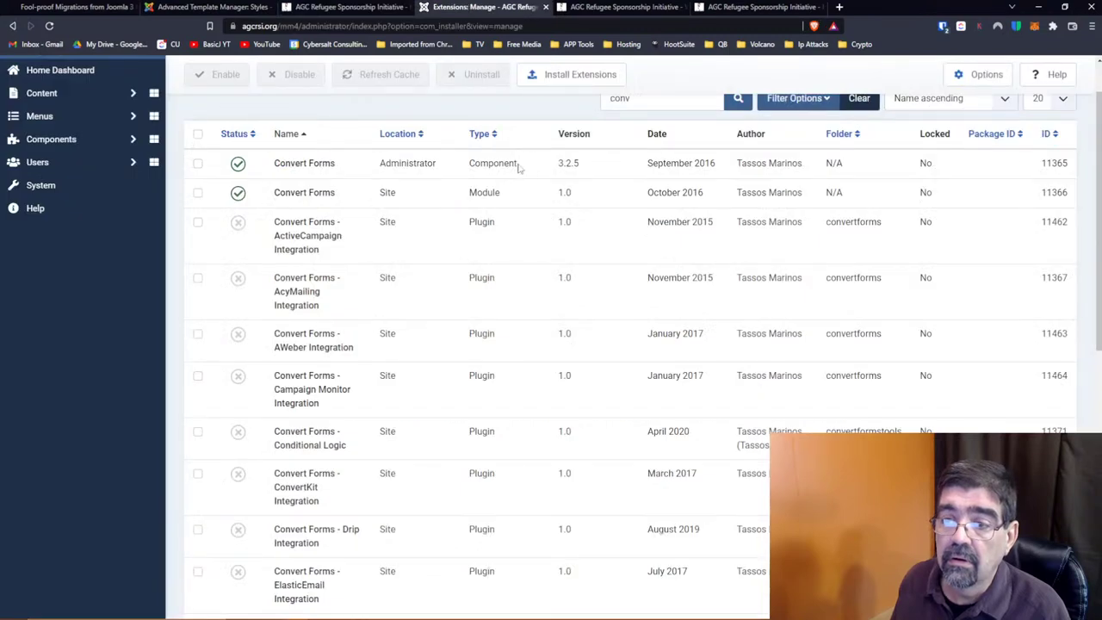
scroll(497, 130, "up", 1)
left_click(61, 197)
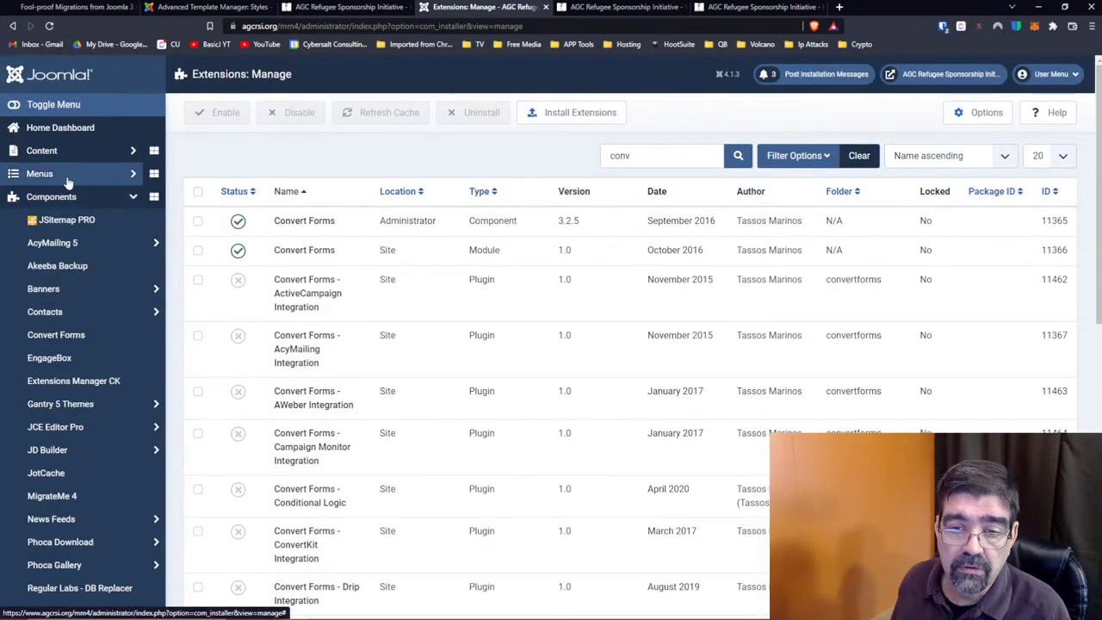
right_click(79, 334)
left_click(97, 342)
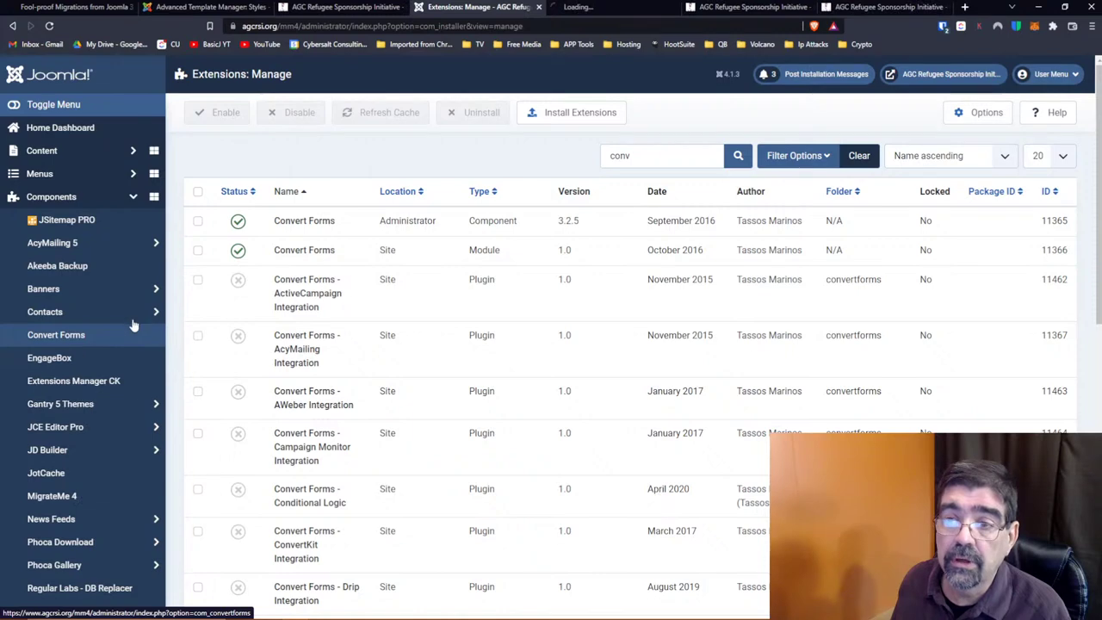
left_click(585, 8)
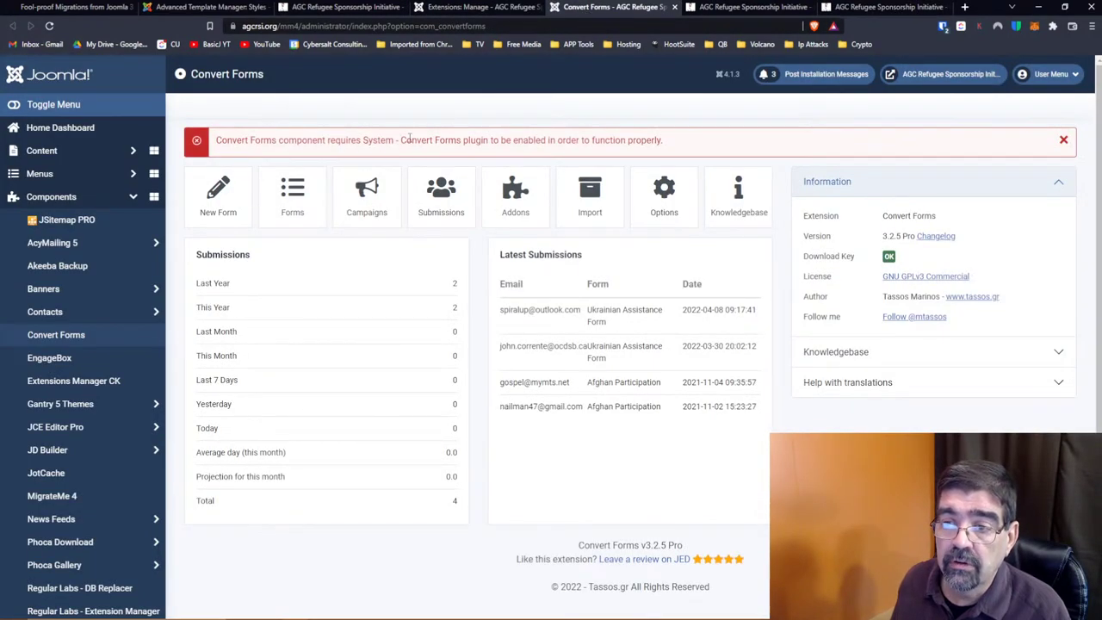
Filter the "conv" results in the extension management list by the Plugin type
left_click(478, 6)
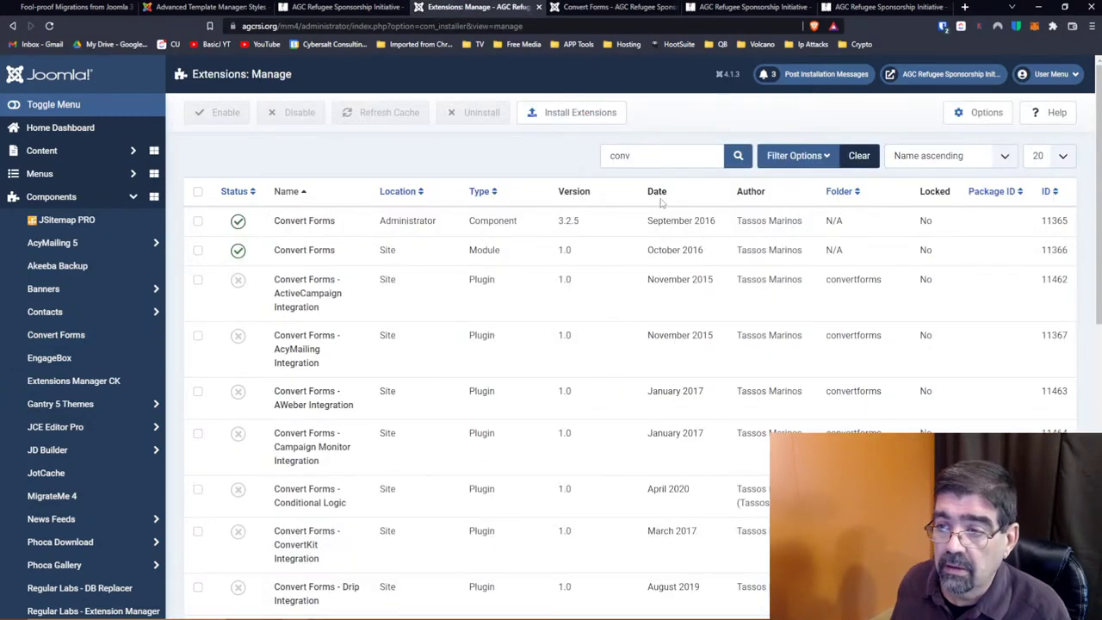
left_click(796, 157)
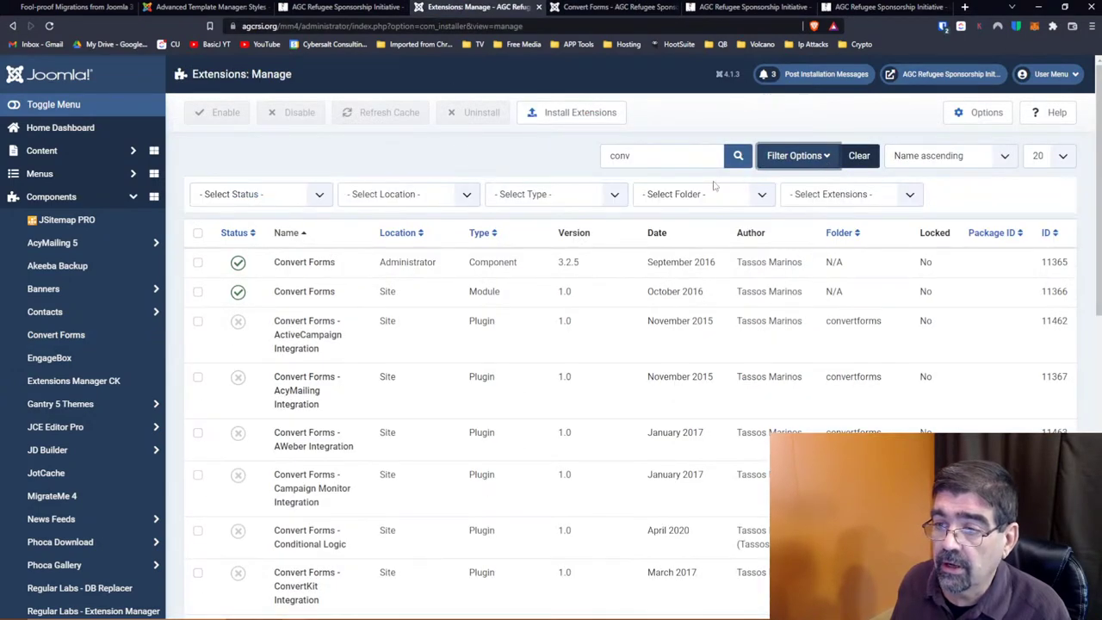
left_click(545, 201)
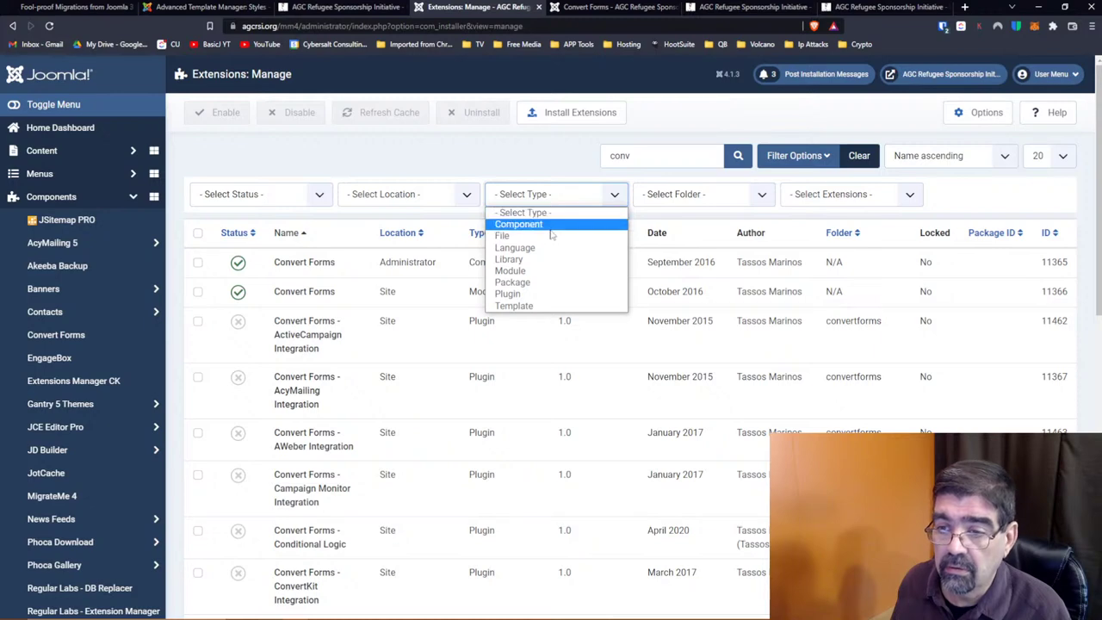
left_click(534, 294)
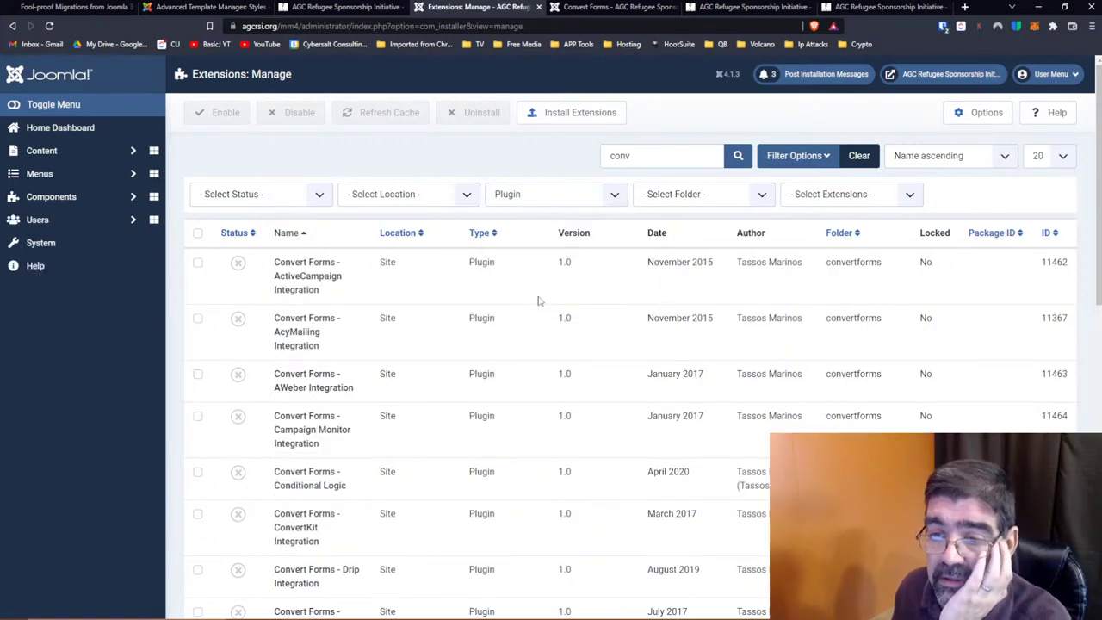
Enable the System - Convert Forms plugin on the second page of results, and reload the Convert Forms dashboard
scroll(538, 300, "down", 3)
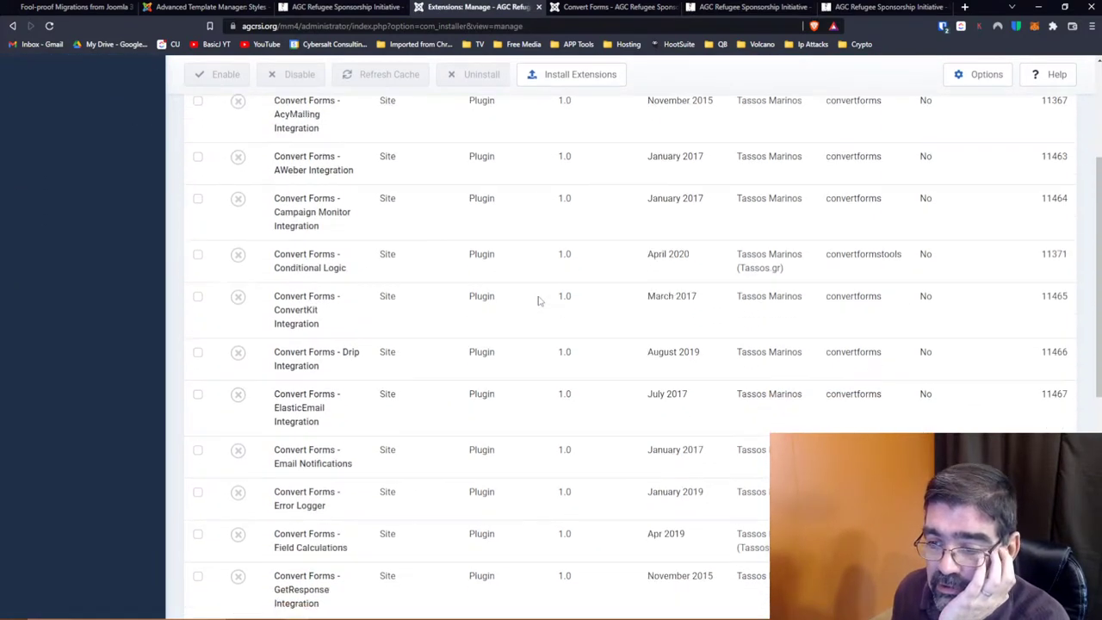
scroll(538, 300, "down", 1)
scroll(538, 300, "down", 2)
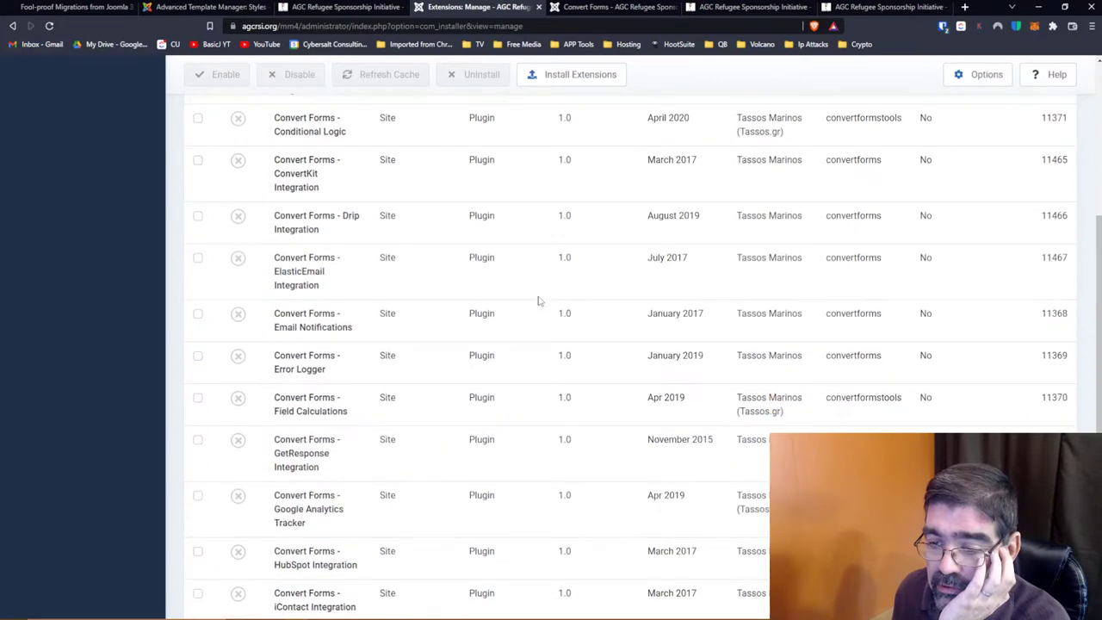
scroll(538, 300, "up", 5)
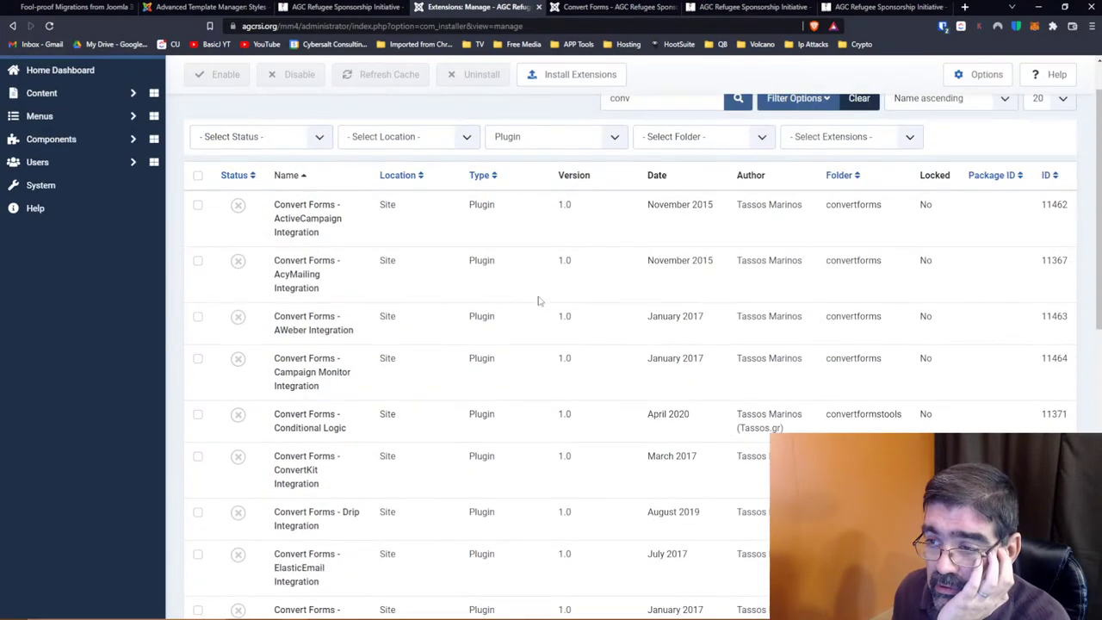
scroll(438, 258, "down", 9)
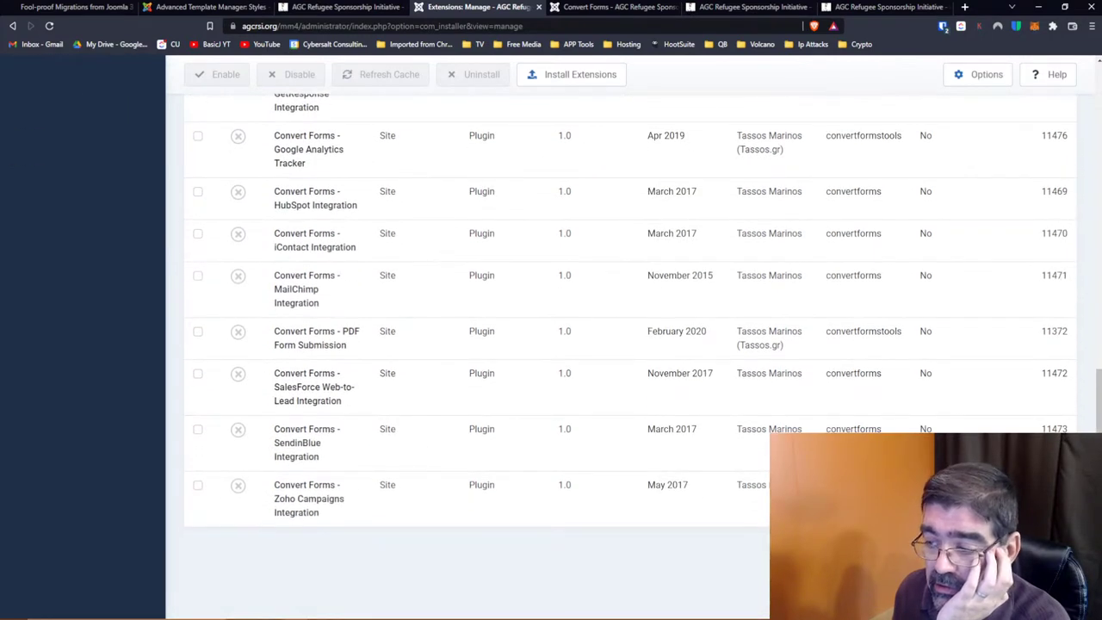
left_click(1024, 552)
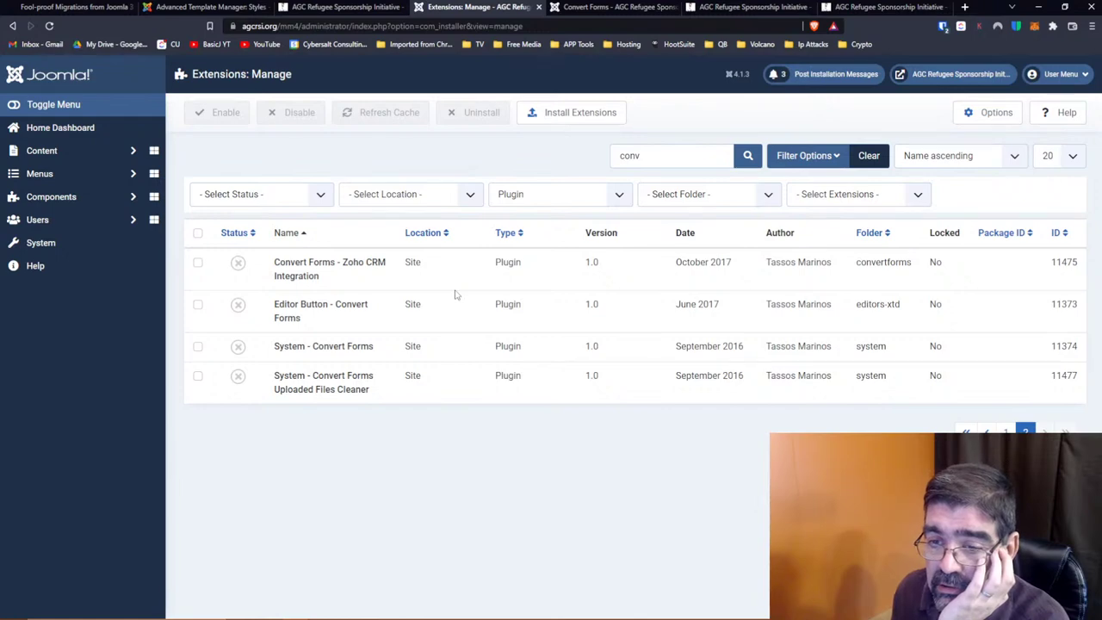
left_click(239, 346)
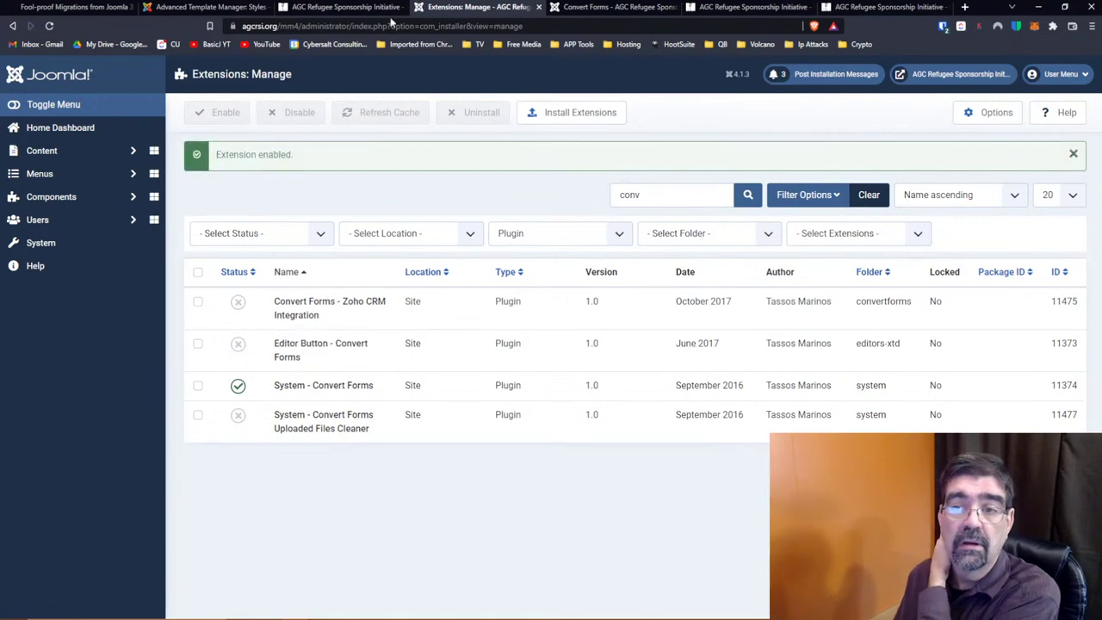
left_click(593, 7)
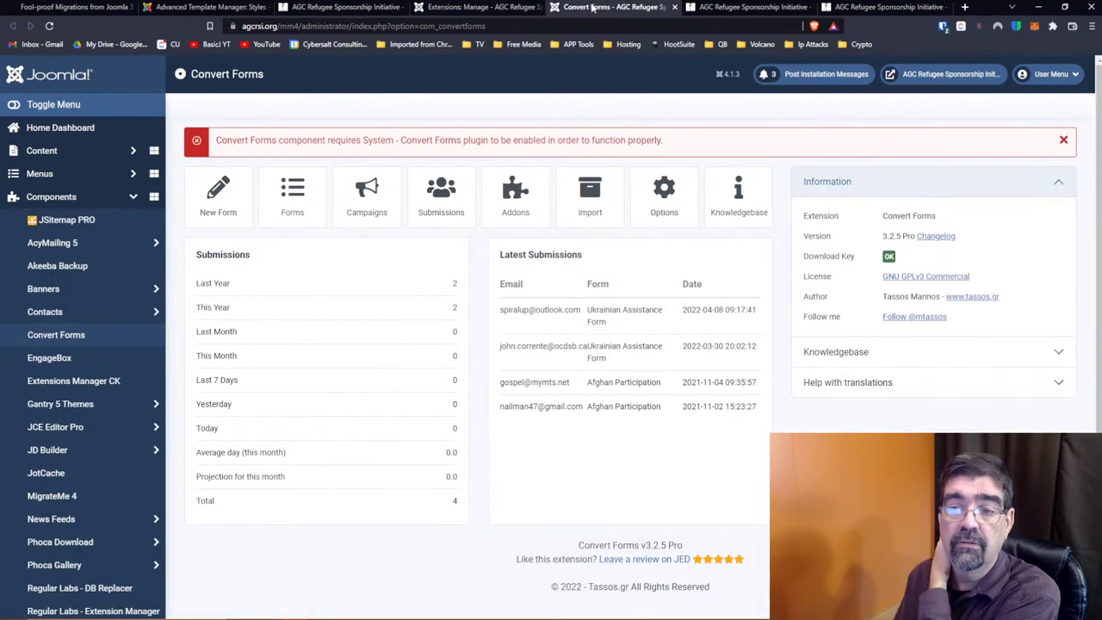
left_click(49, 26)
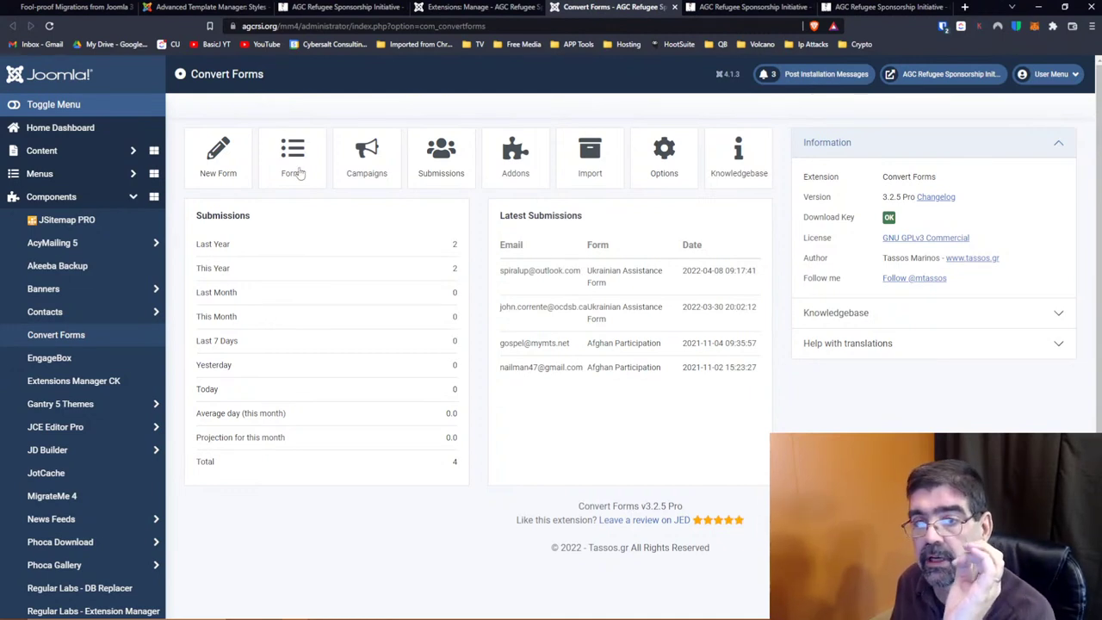
Switch to the live site's administration and open its Joomla! Update component
left_click(194, 9)
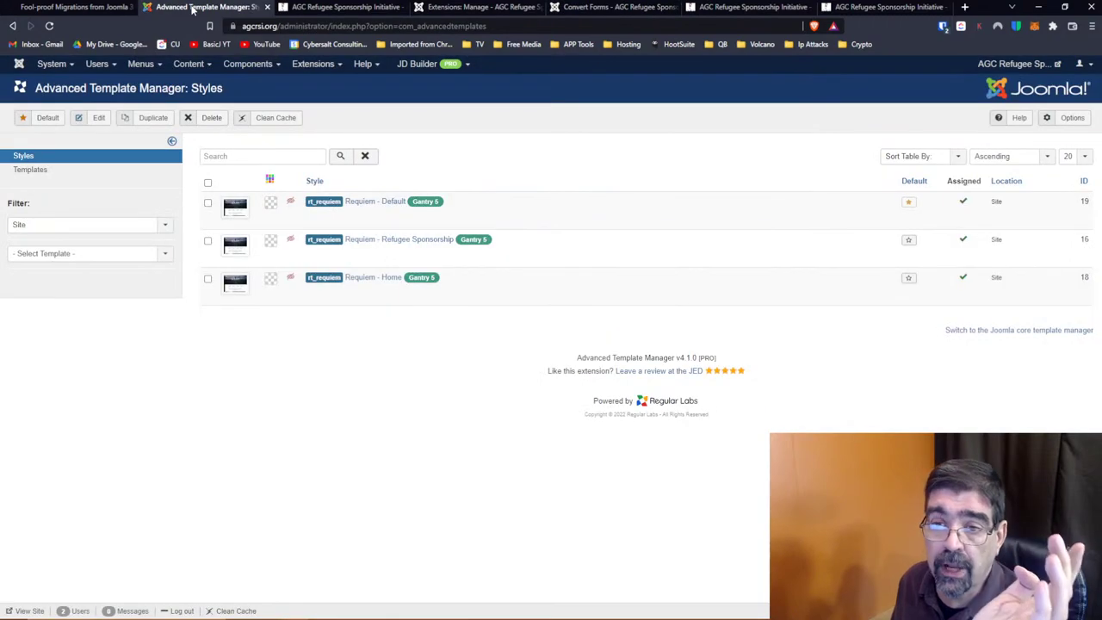
left_click(248, 64)
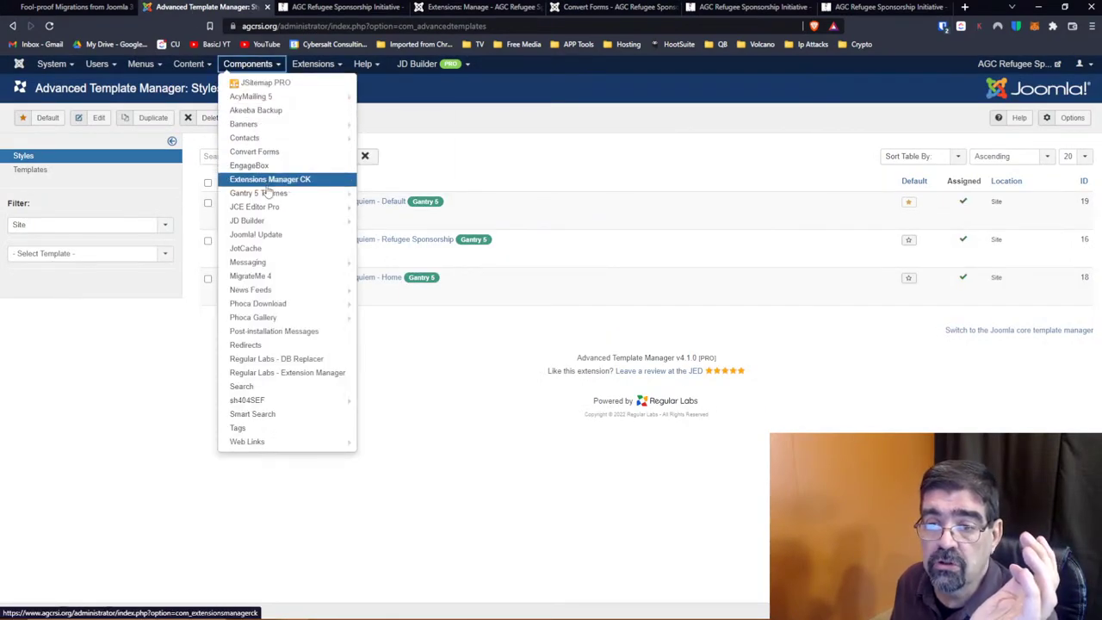
left_click(278, 236)
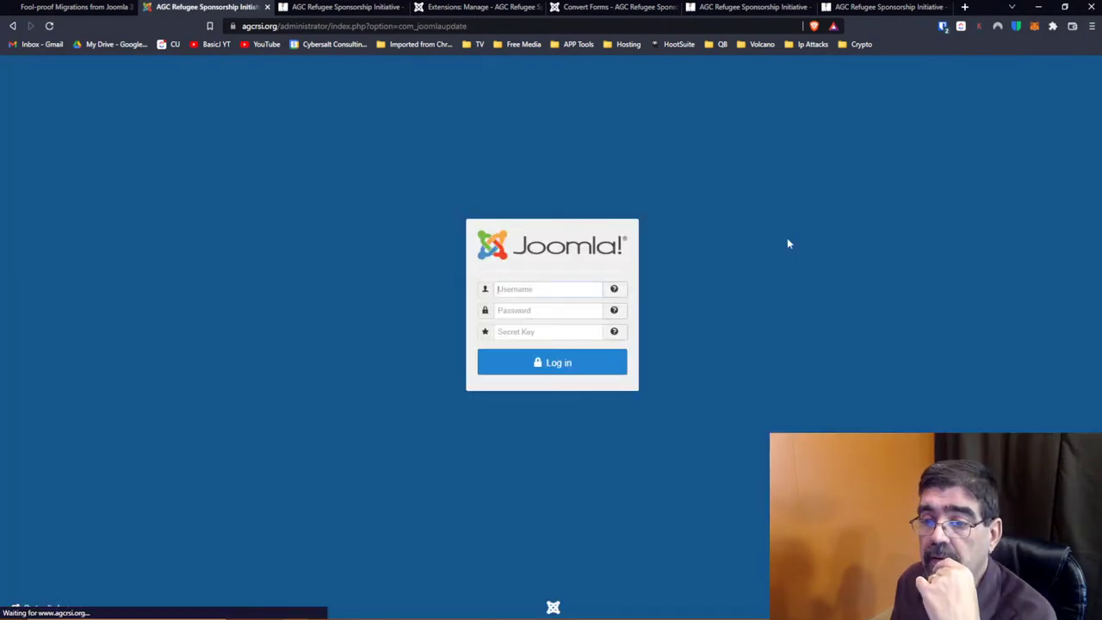
Log in to the live site's administration with the account username and password
left_click(542, 289)
left_click(544, 321)
left_click(547, 362)
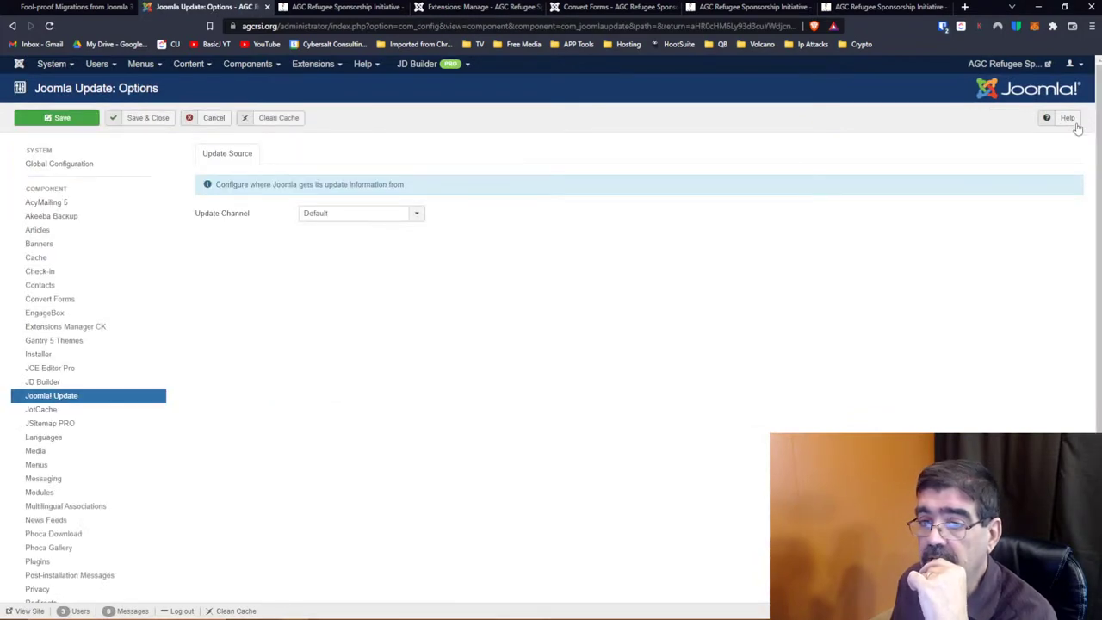
Set the live site's Joomla update channel to Joomla Next, then save and close the options
left_click(339, 215)
left_click(341, 241)
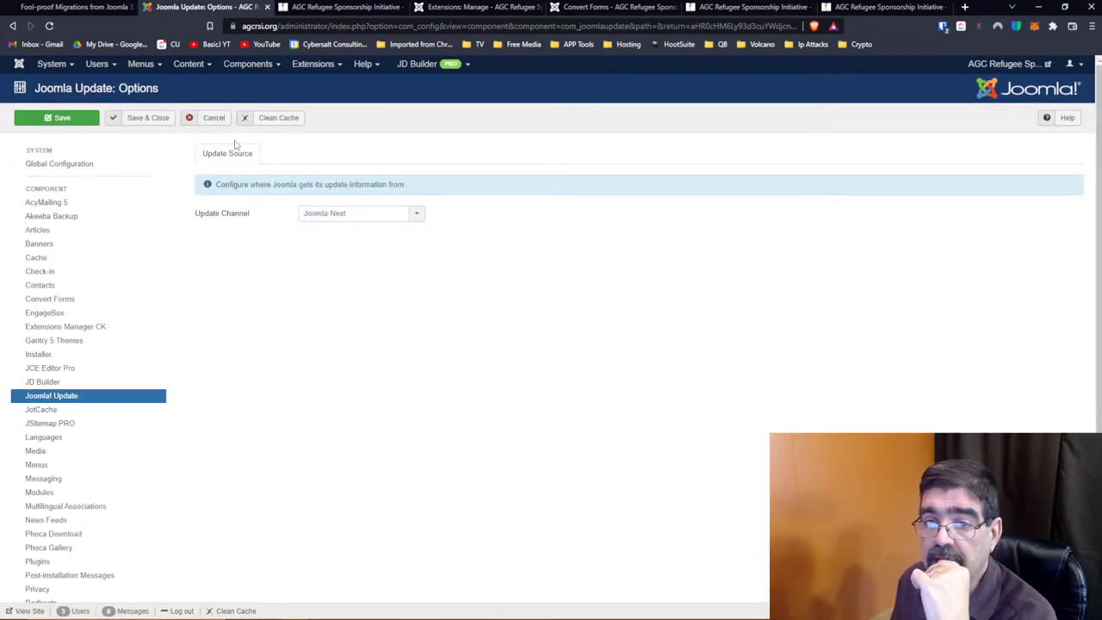
left_click(130, 125)
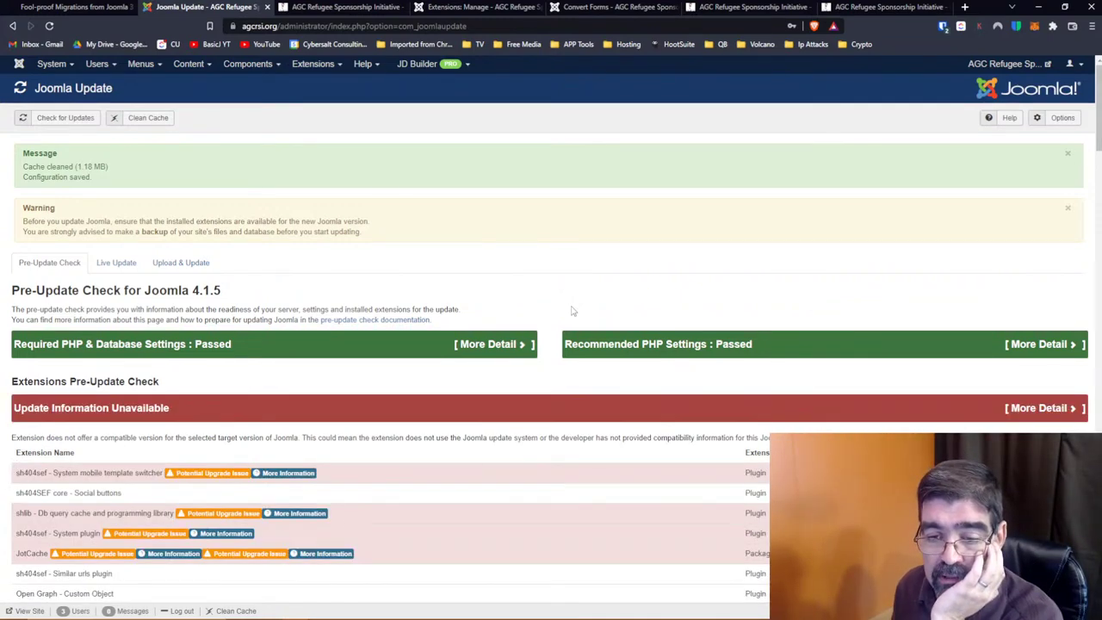
Examine the pre-update check's list of extensions with unavailable update information, looking for those flagged as potential upgrade issues
scroll(571, 310, "down", 2)
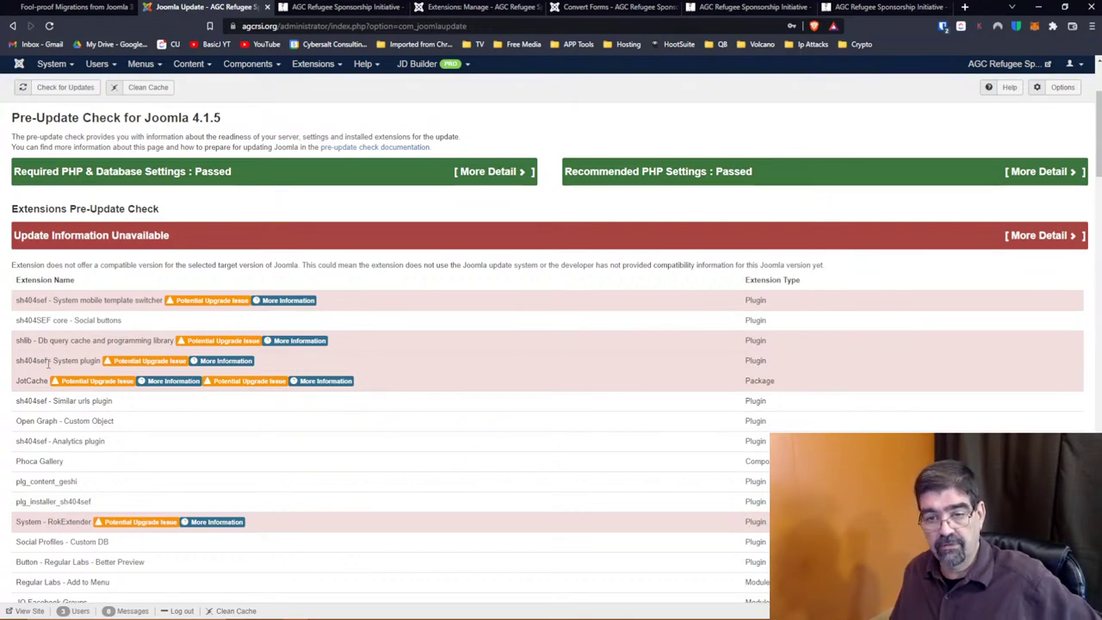
scroll(47, 363, "down", 2)
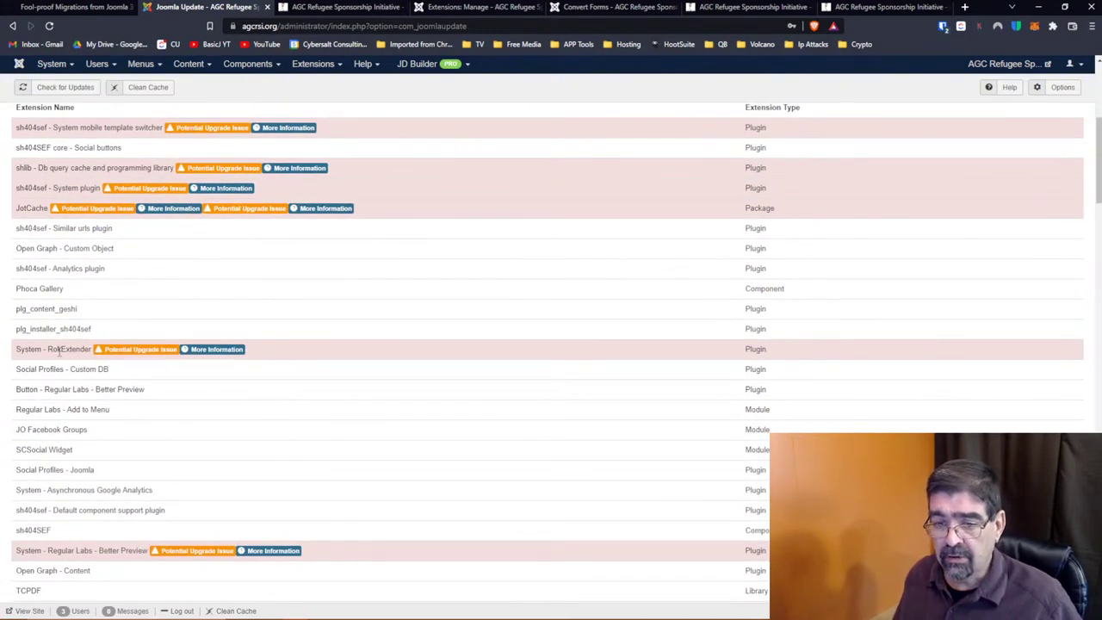
scroll(59, 353, "down", 1)
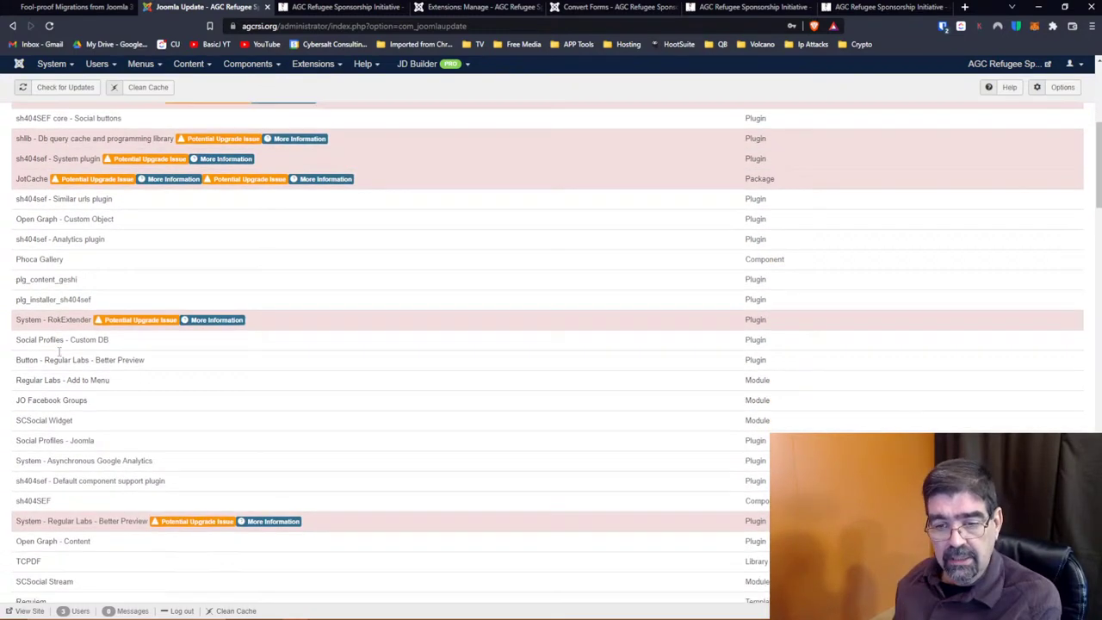
scroll(58, 351, "down", 1)
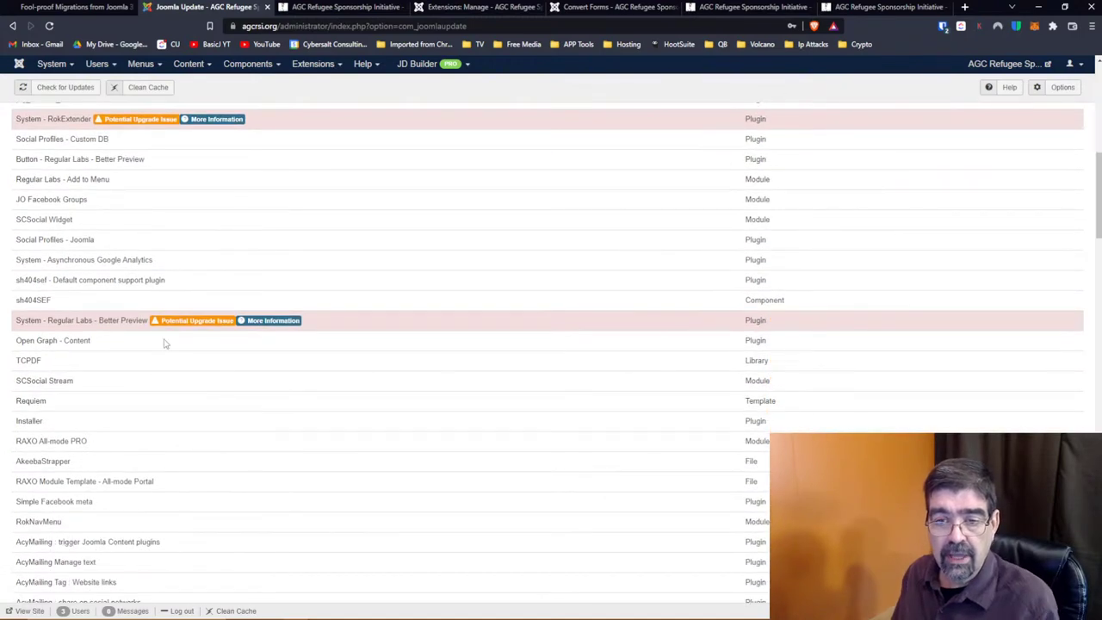
scroll(142, 323, "down", 3)
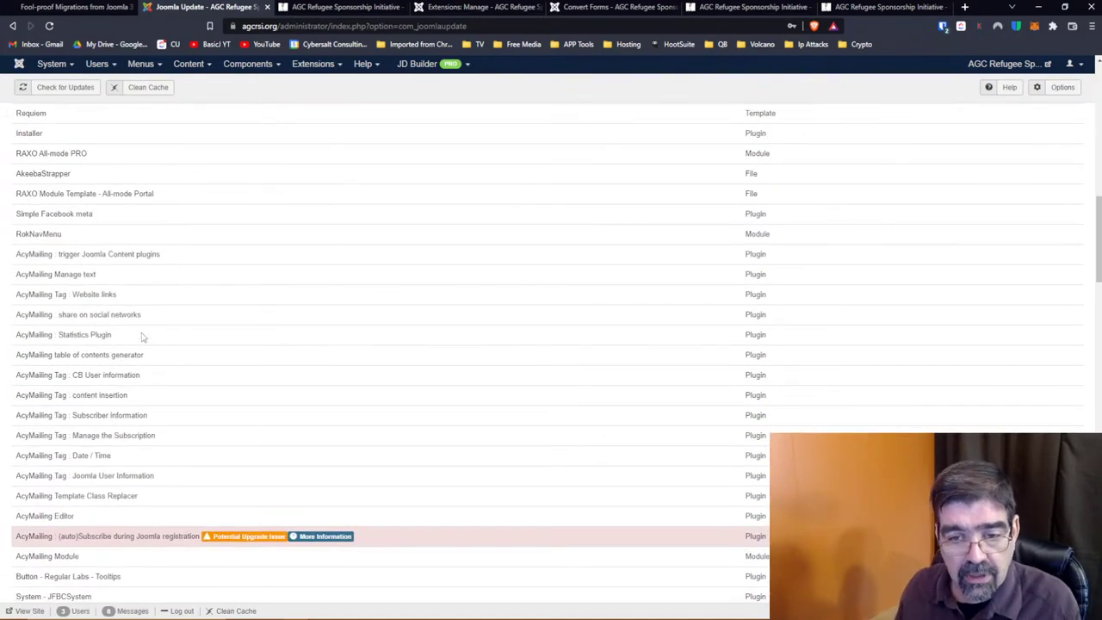
scroll(143, 336, "down", 2)
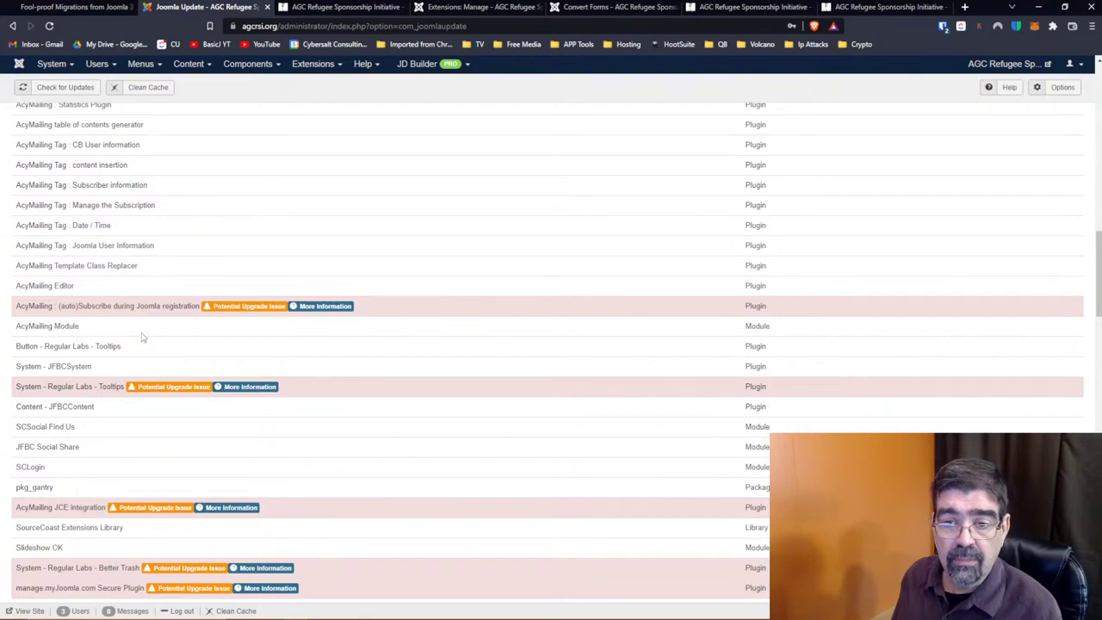
scroll(143, 337, "down", 7)
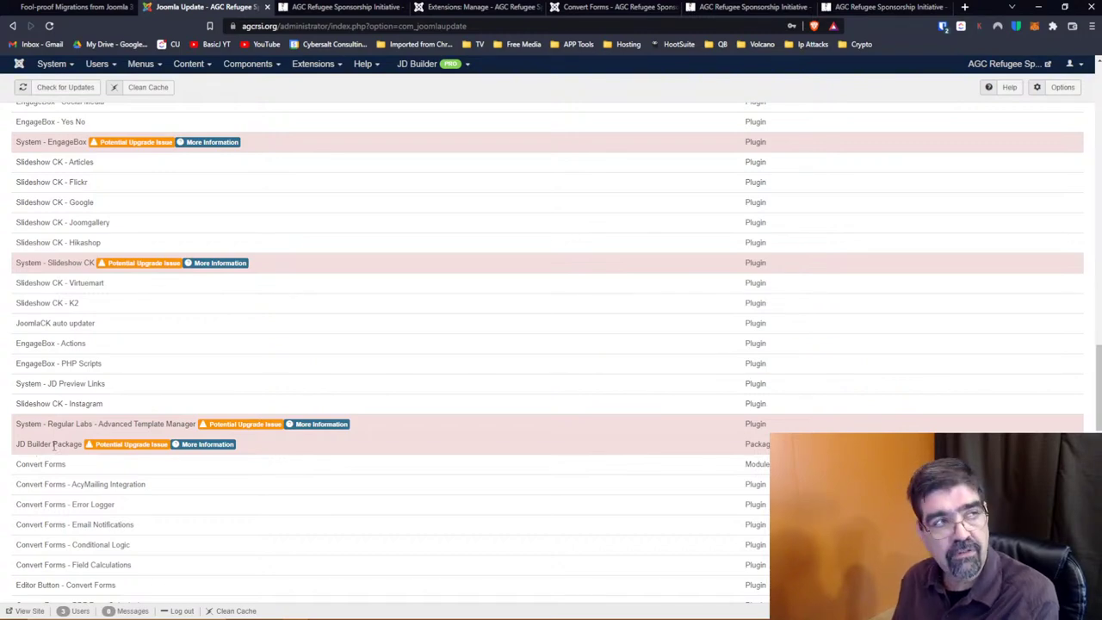
scroll(54, 445, "down", 3)
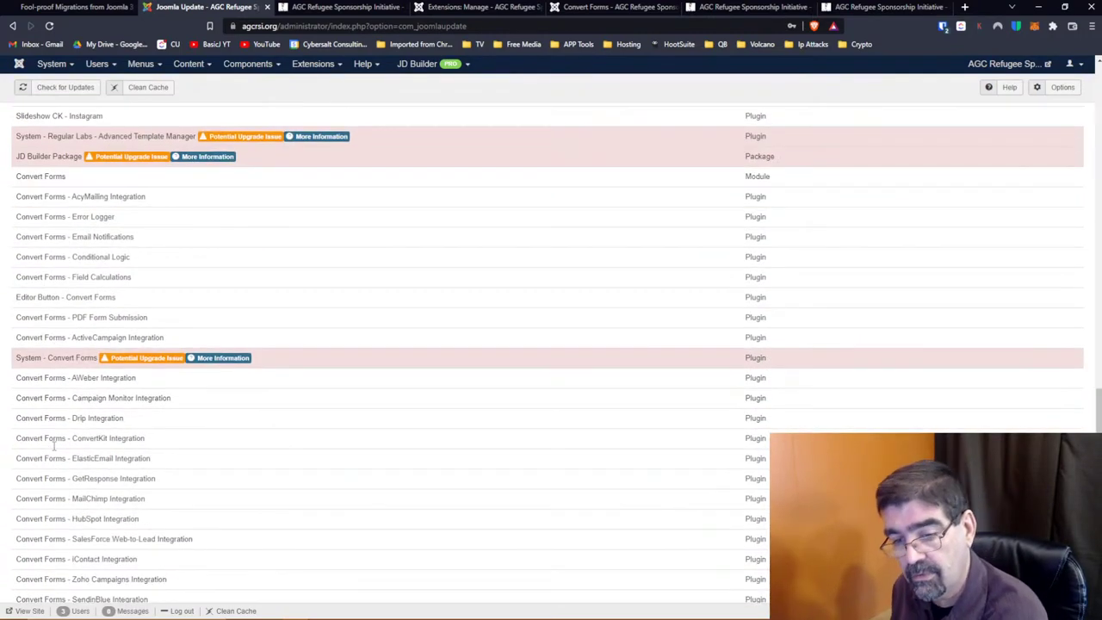
scroll(53, 448, "down", 3)
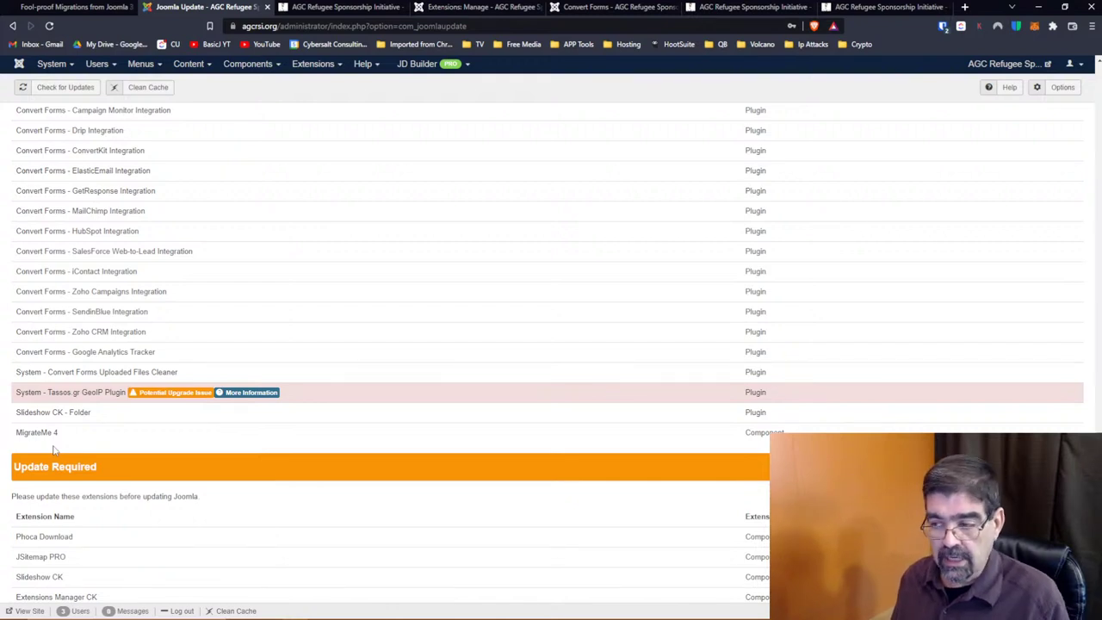
scroll(53, 448, "down", 2)
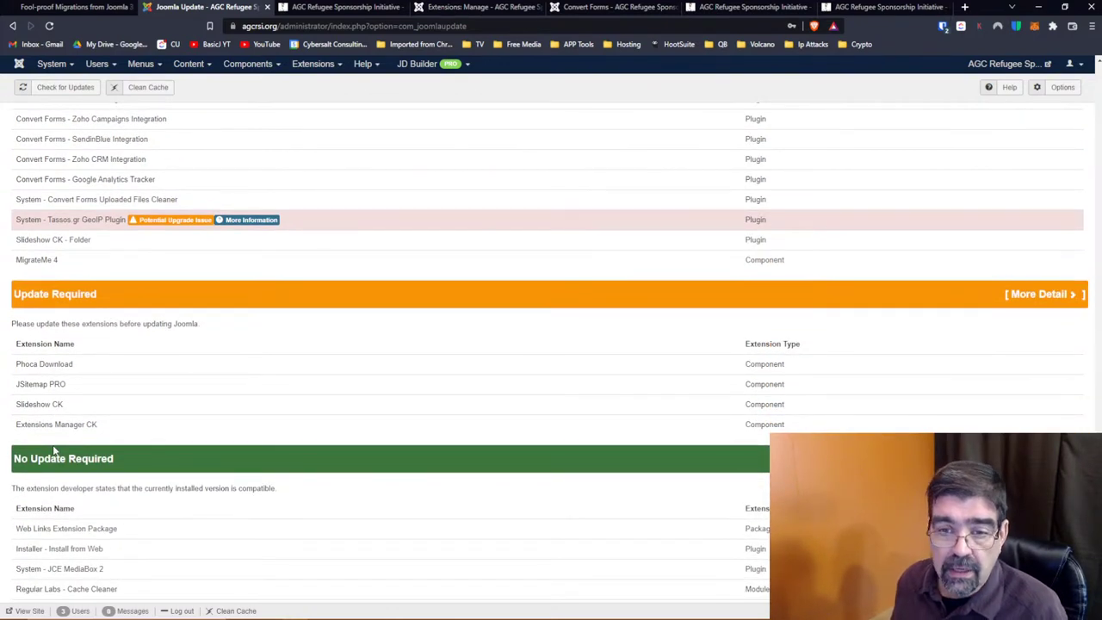
Expand the details of the extensions requiring an update and compare their versions, and review the extensions requiring no update
left_click(1040, 294)
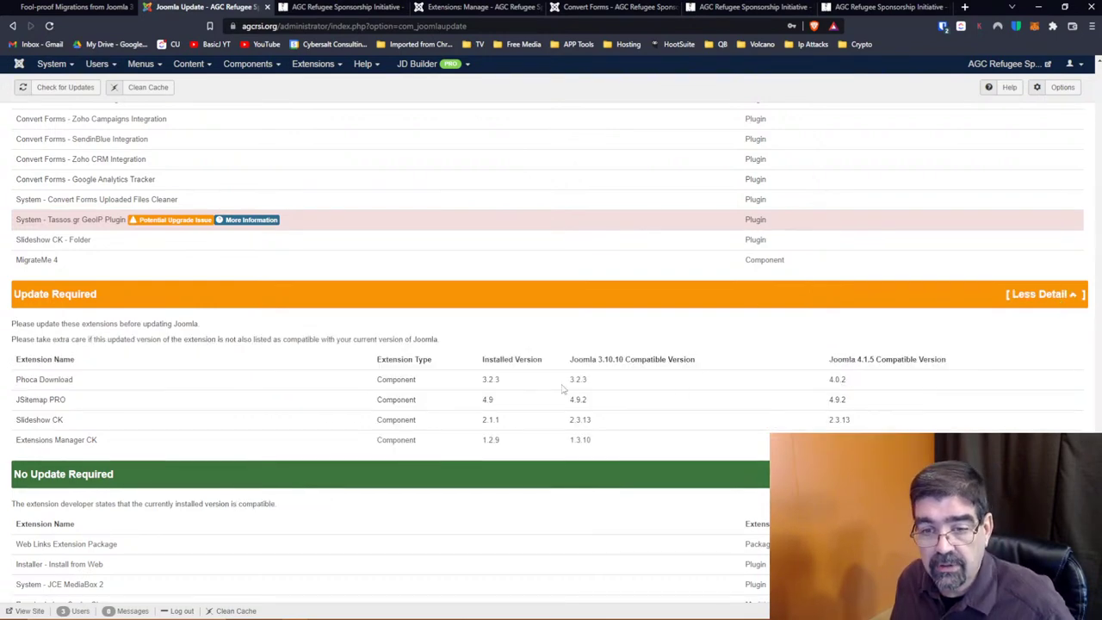
scroll(463, 389, "down", 3)
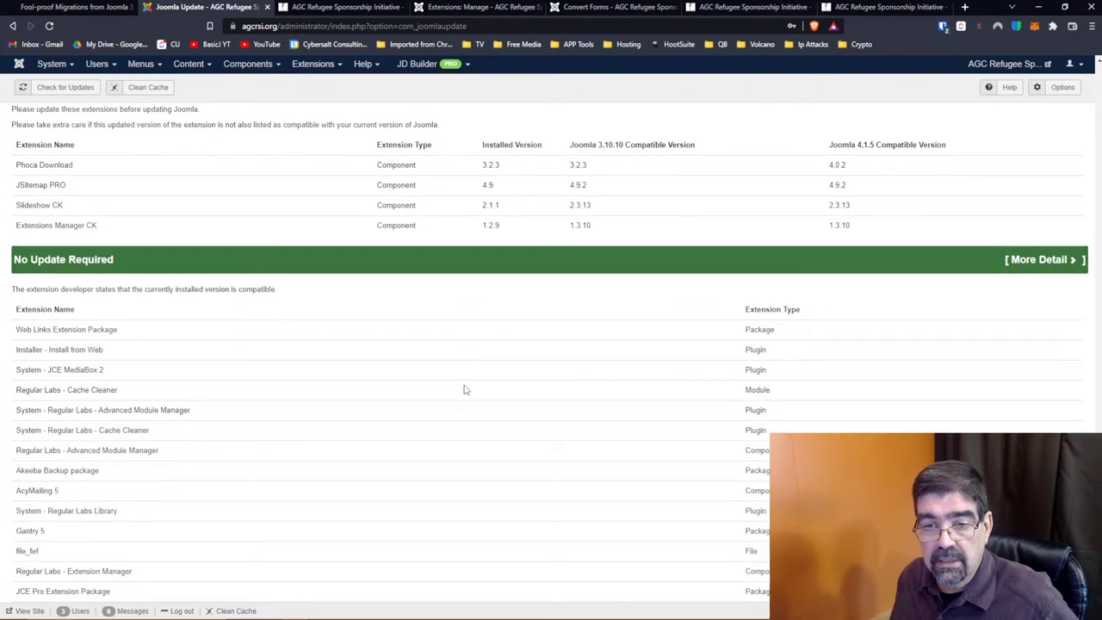
scroll(464, 389, "down", 2)
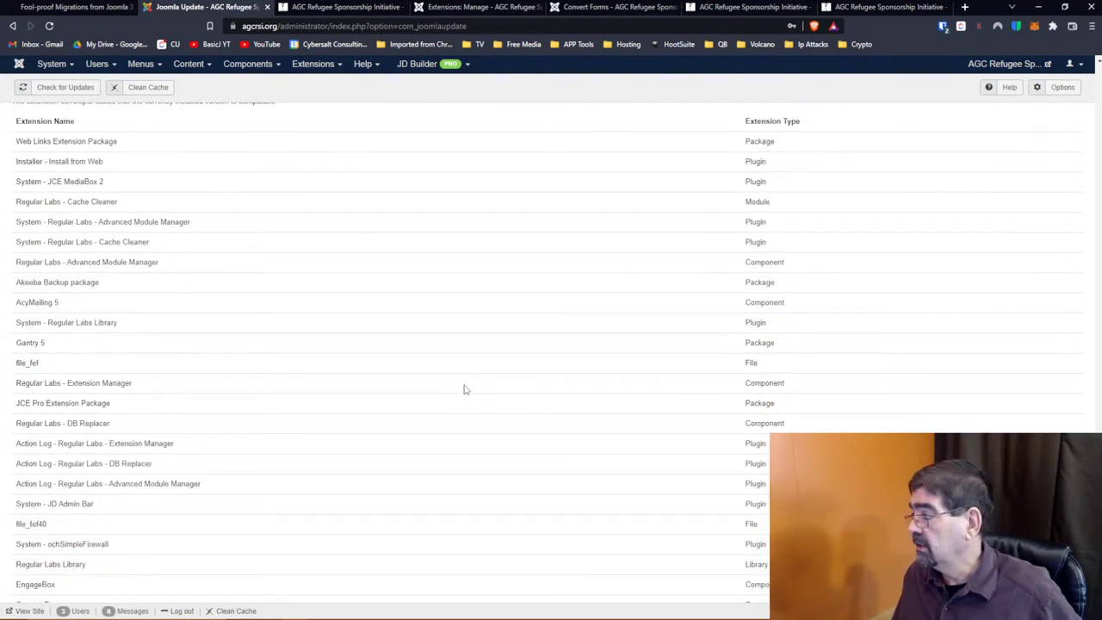
scroll(463, 389, "up", 2)
scroll(464, 390, "down", 2)
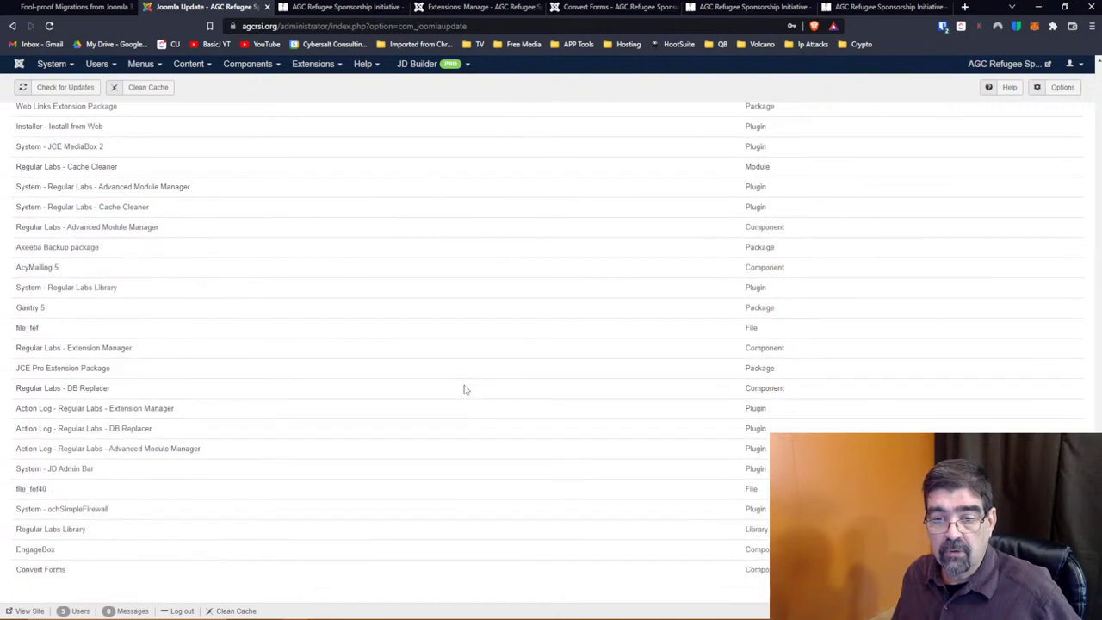
scroll(297, 405, "down", 6)
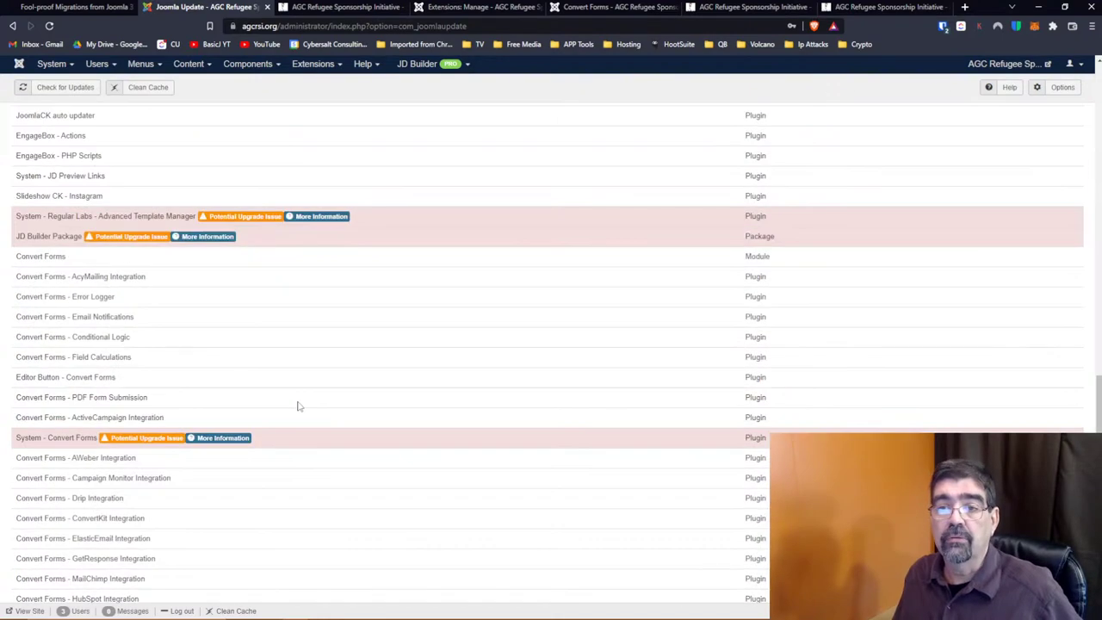
Log back in to the migrated site's administration with the account username and password, and open the EngageBox component
left_click(321, 7)
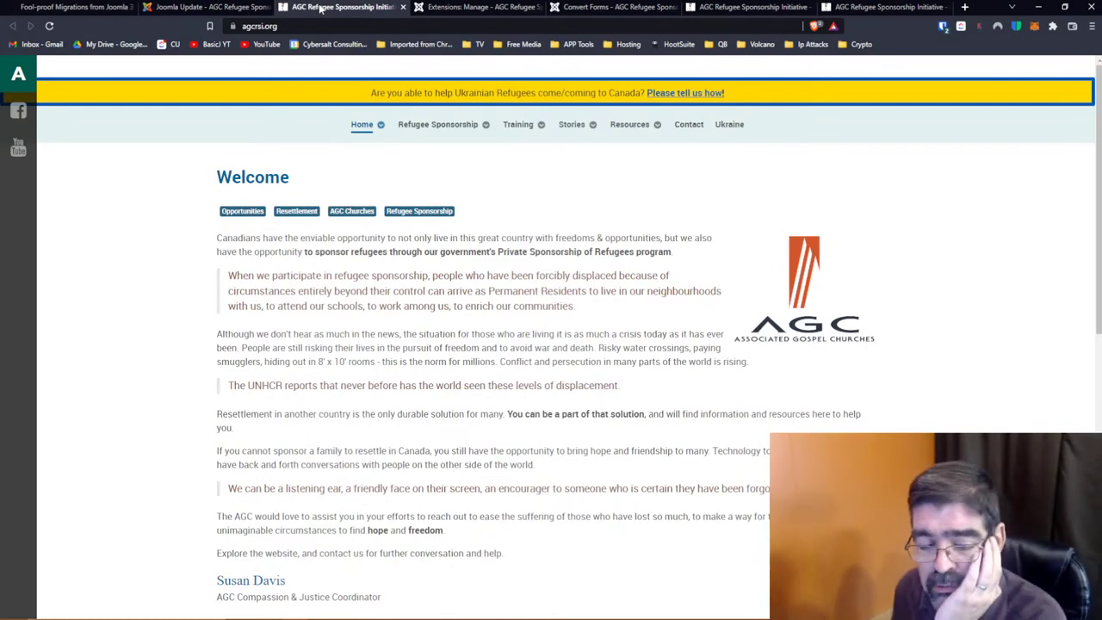
left_click(474, 8)
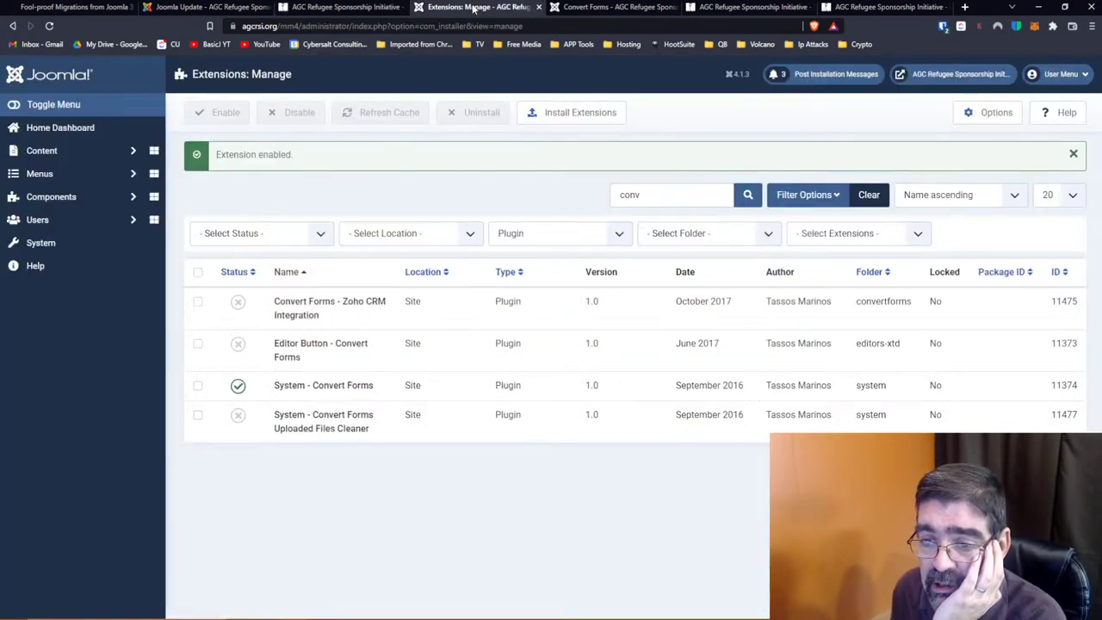
left_click(50, 26)
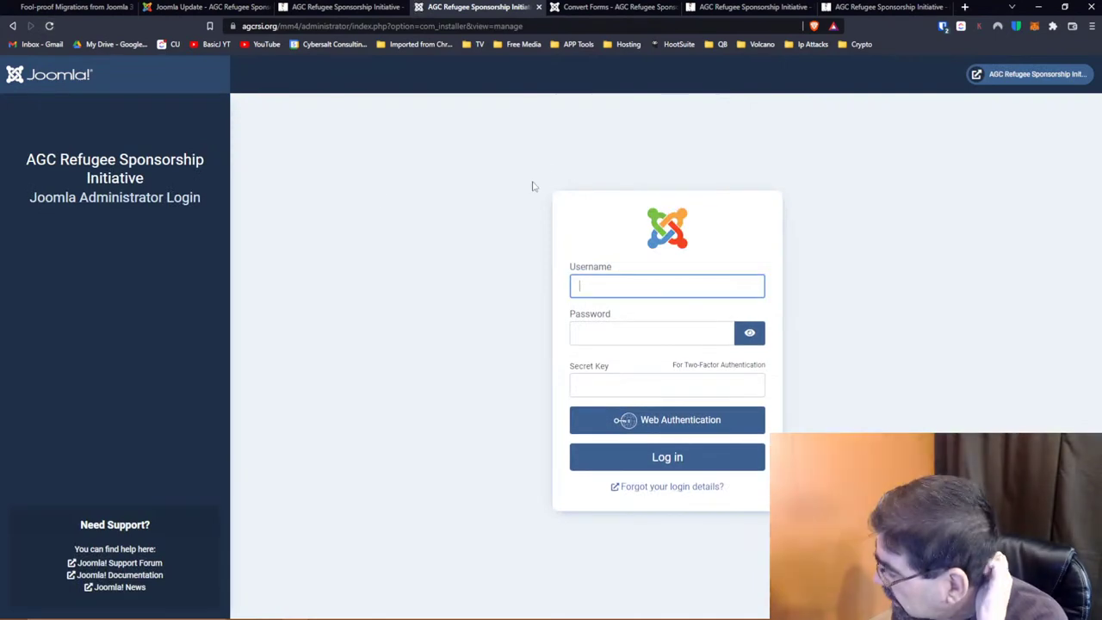
left_click(657, 278)
left_click(651, 324)
left_click(664, 458)
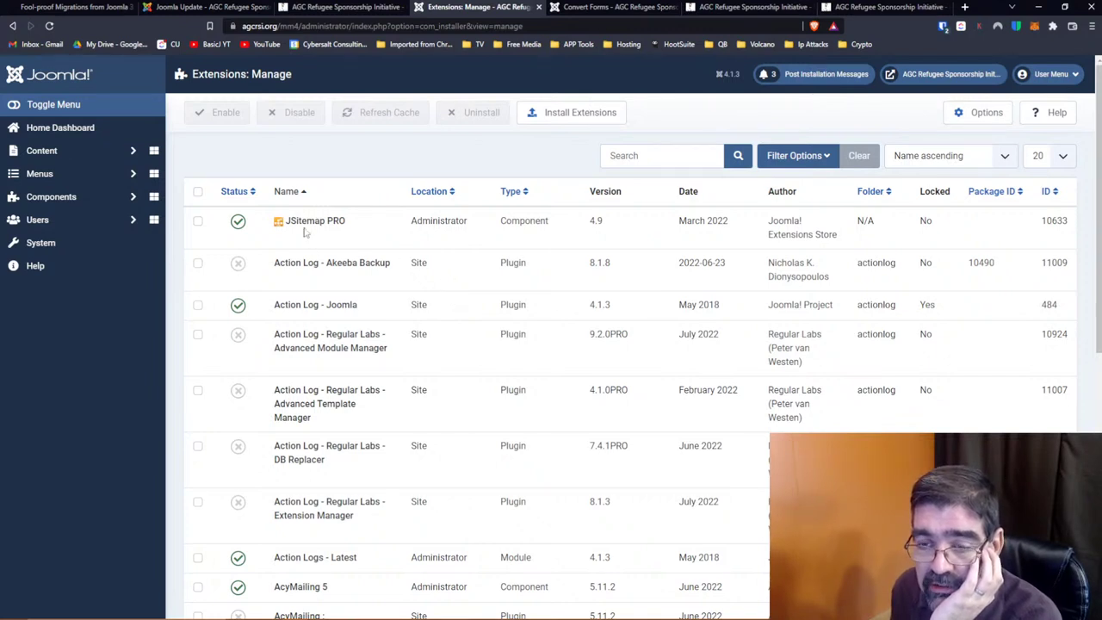
left_click(67, 197)
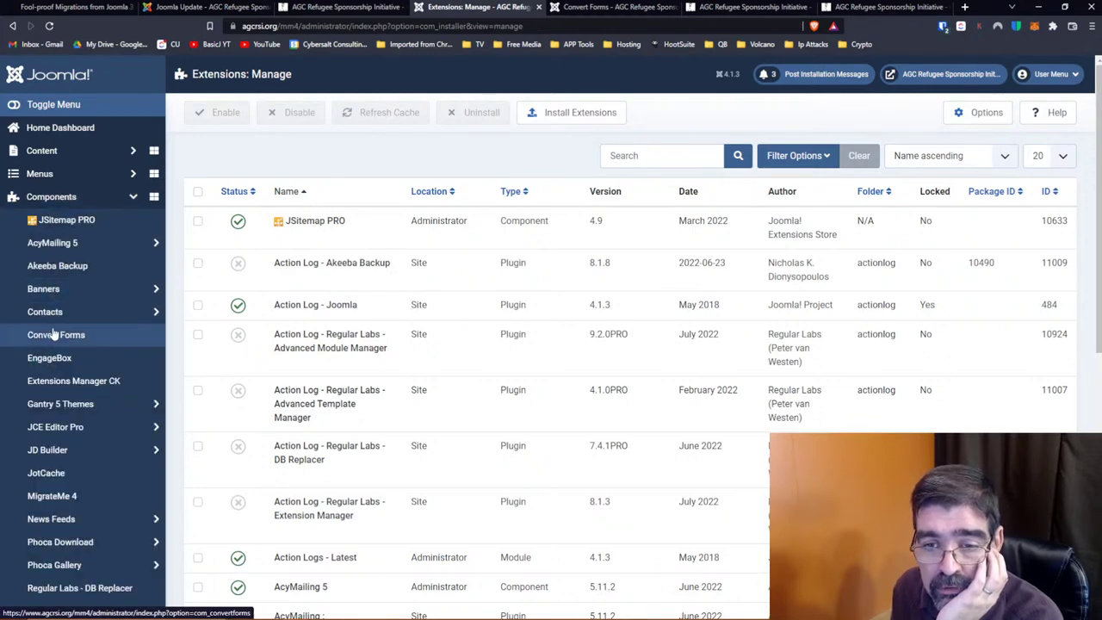
left_click(53, 358)
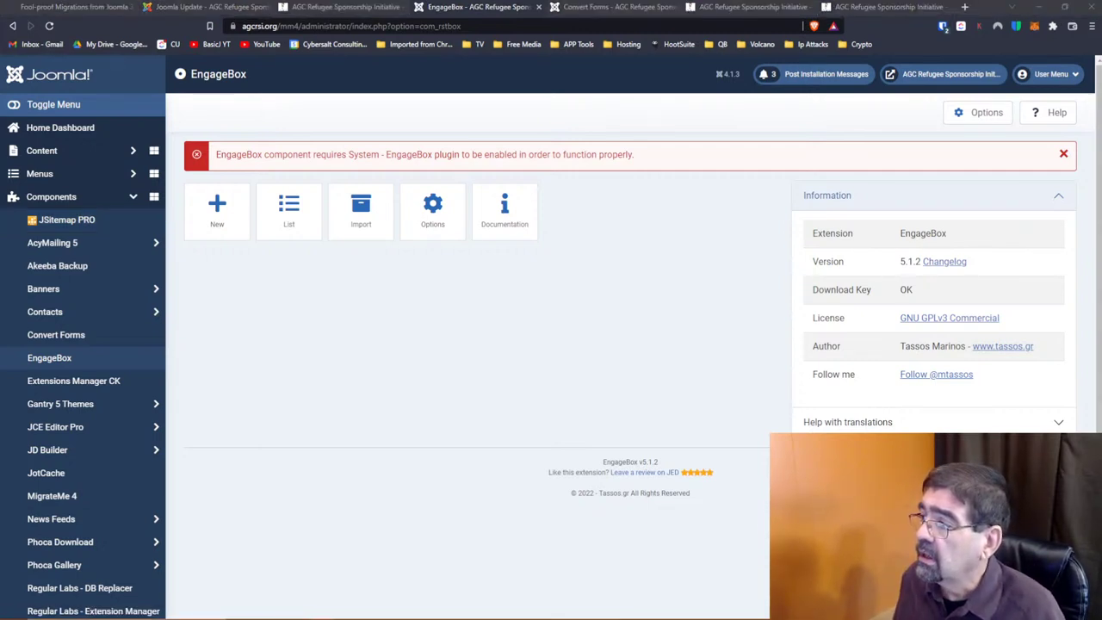
Read the Joomla forum thread about isSite() and isAdmin() fatal errors in a separate browser window, and close it
key("alt+Tab")
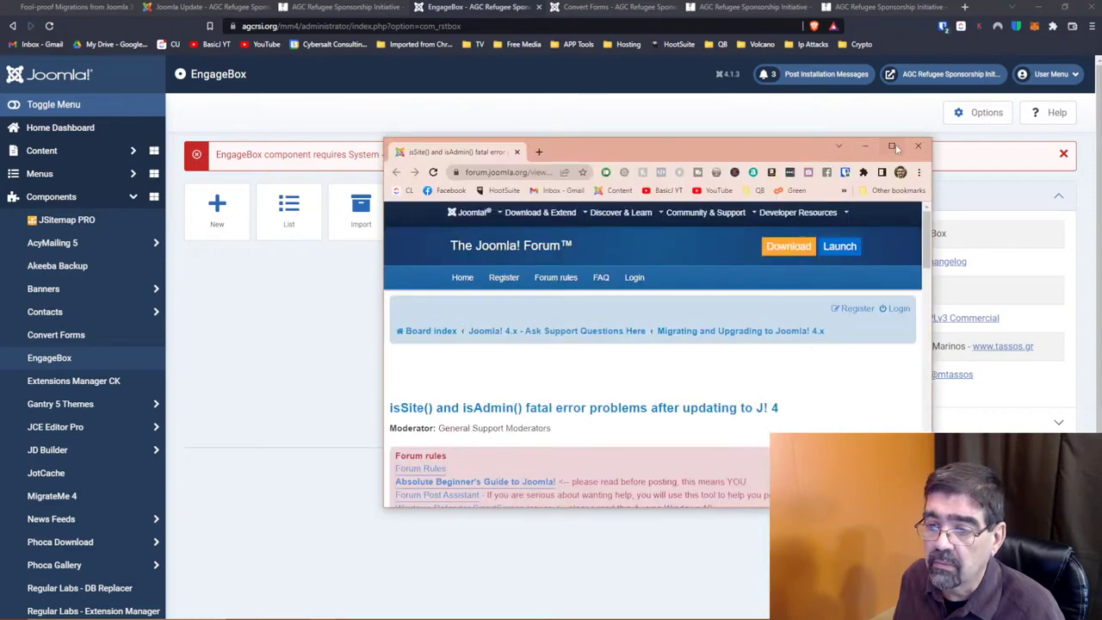
left_click(889, 148)
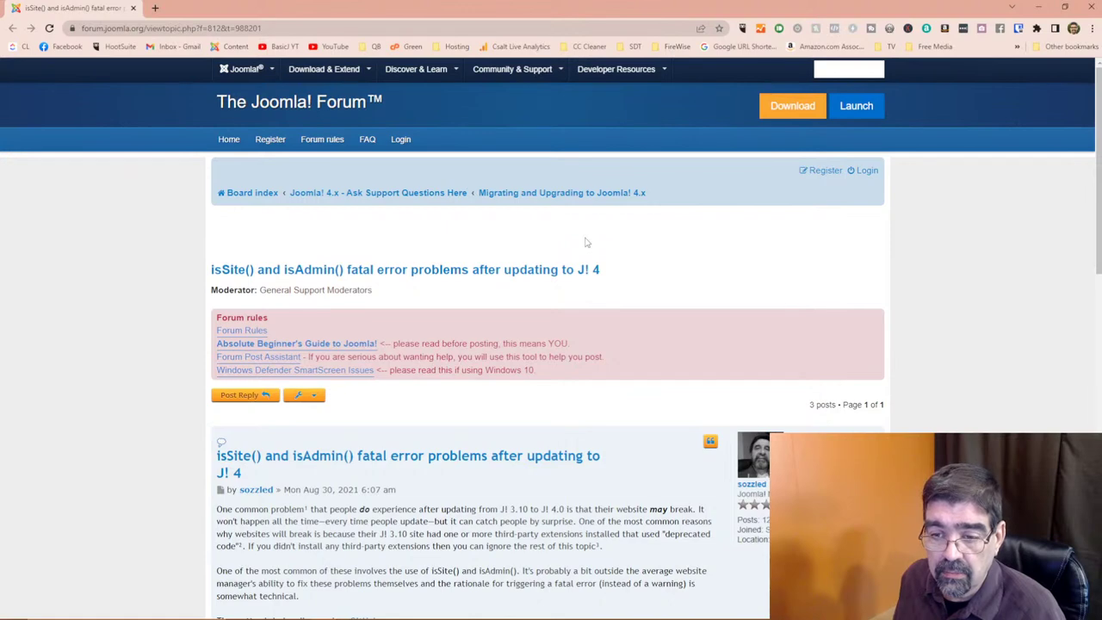
scroll(585, 243, "down", 1)
scroll(585, 242, "down", 2)
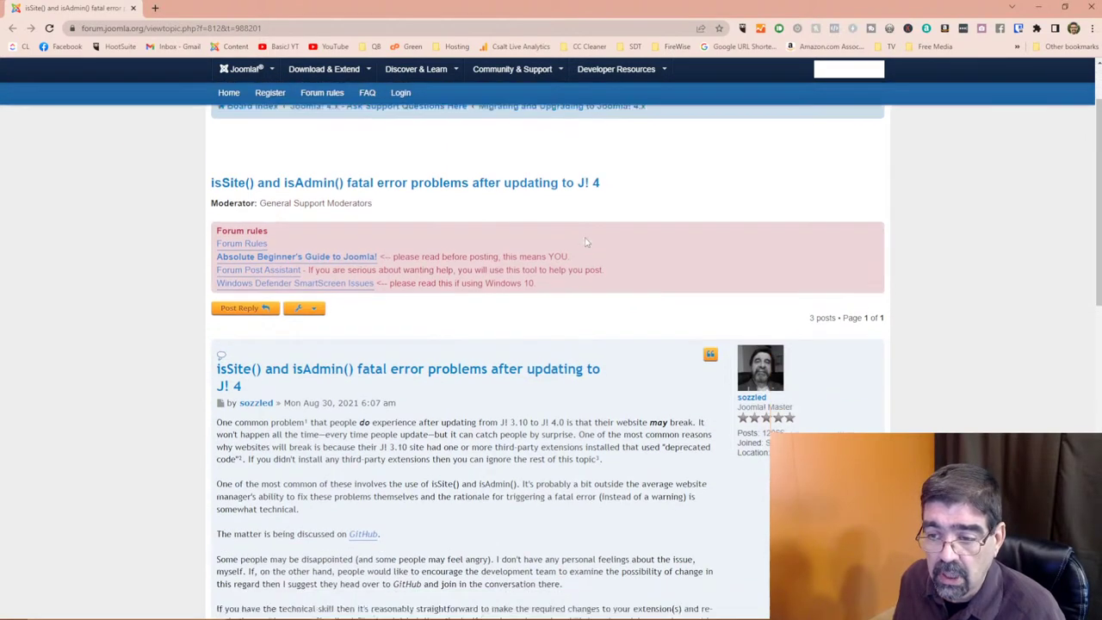
scroll(585, 242, "down", 5)
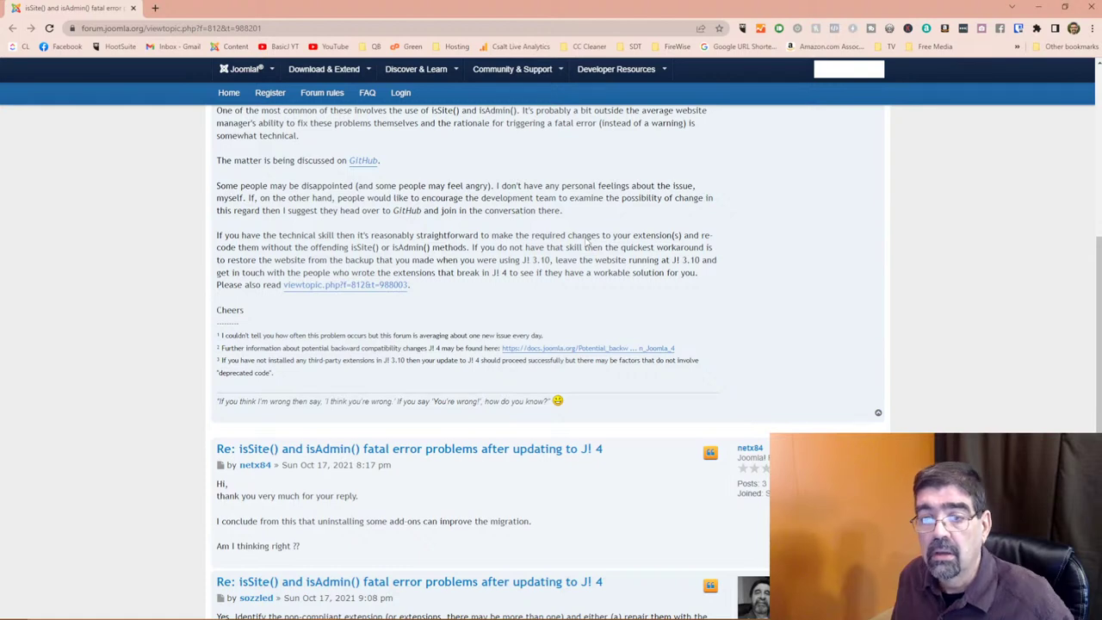
scroll(587, 244, "down", 3)
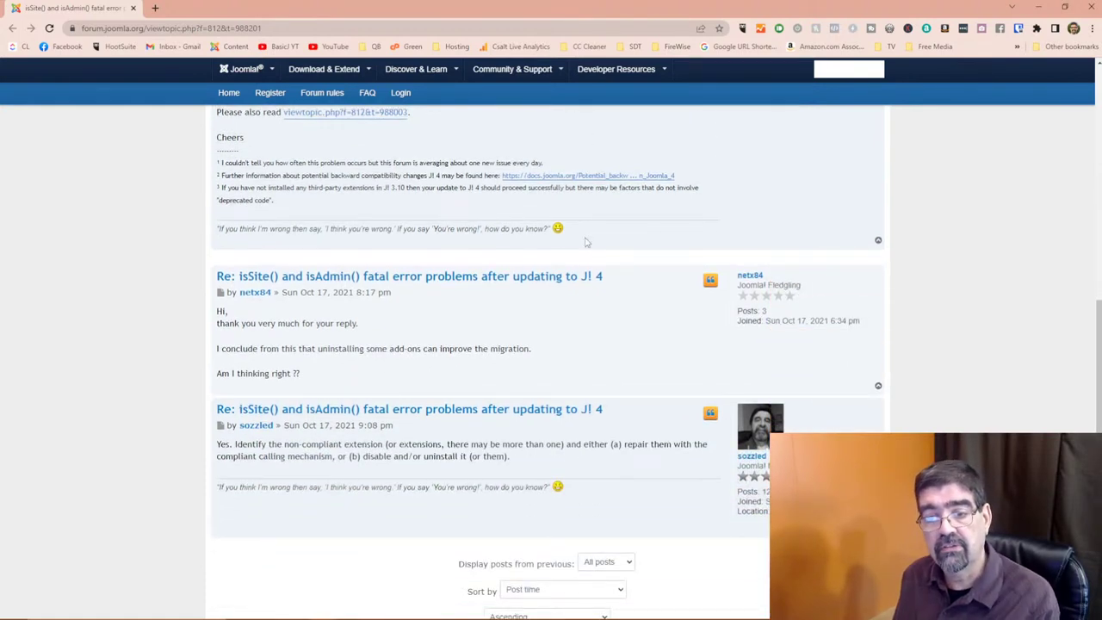
scroll(586, 243, "up", 15)
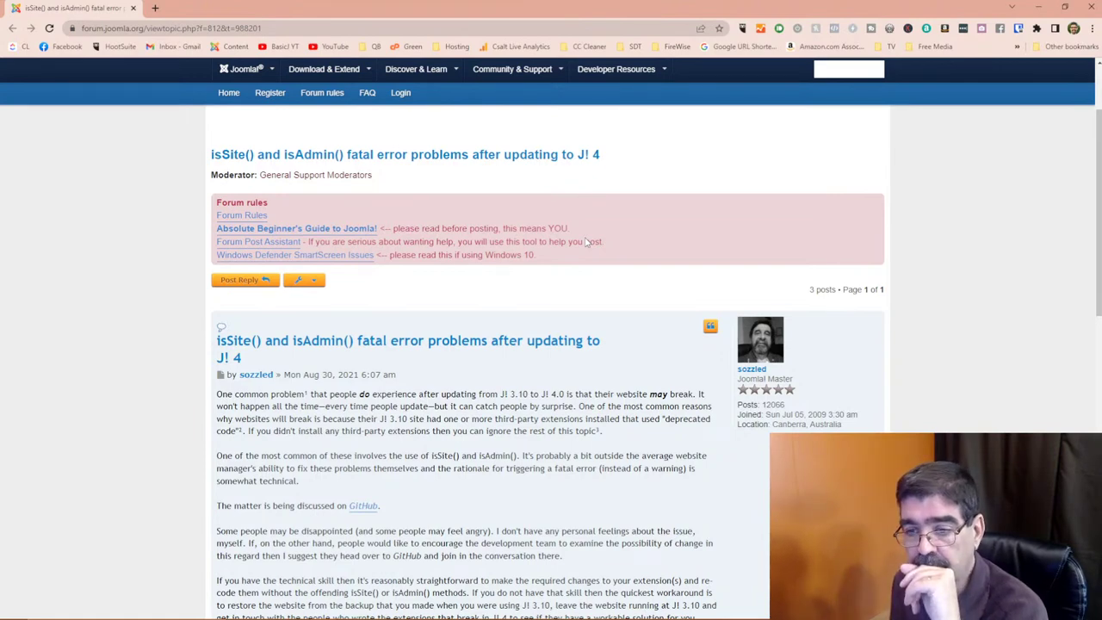
scroll(586, 243, "down", 3)
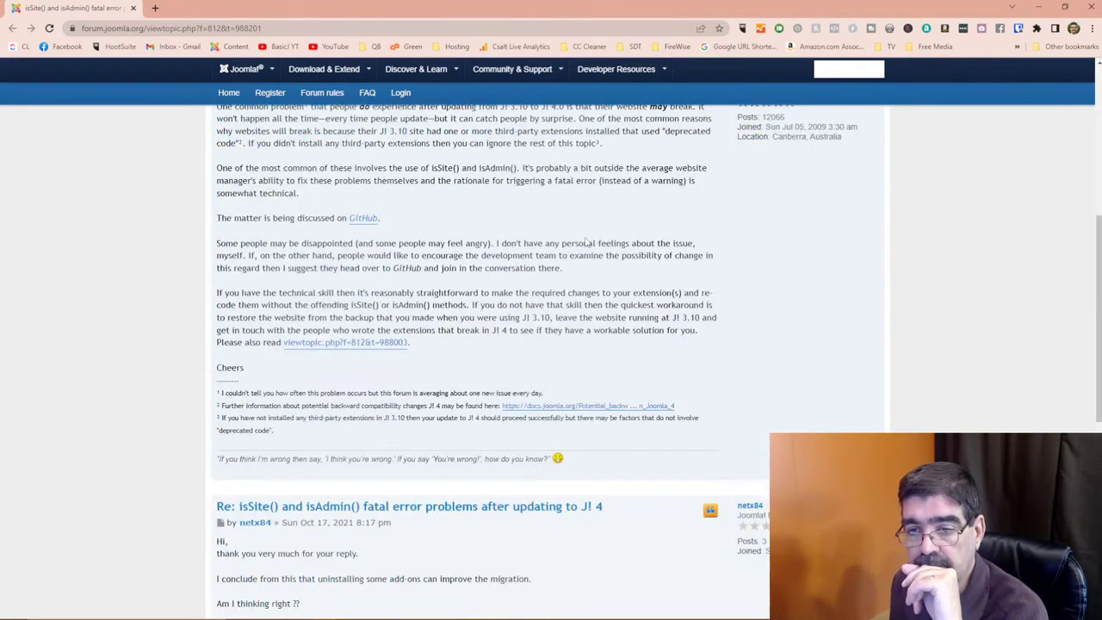
scroll(585, 243, "down", 2)
scroll(585, 243, "down", 2)
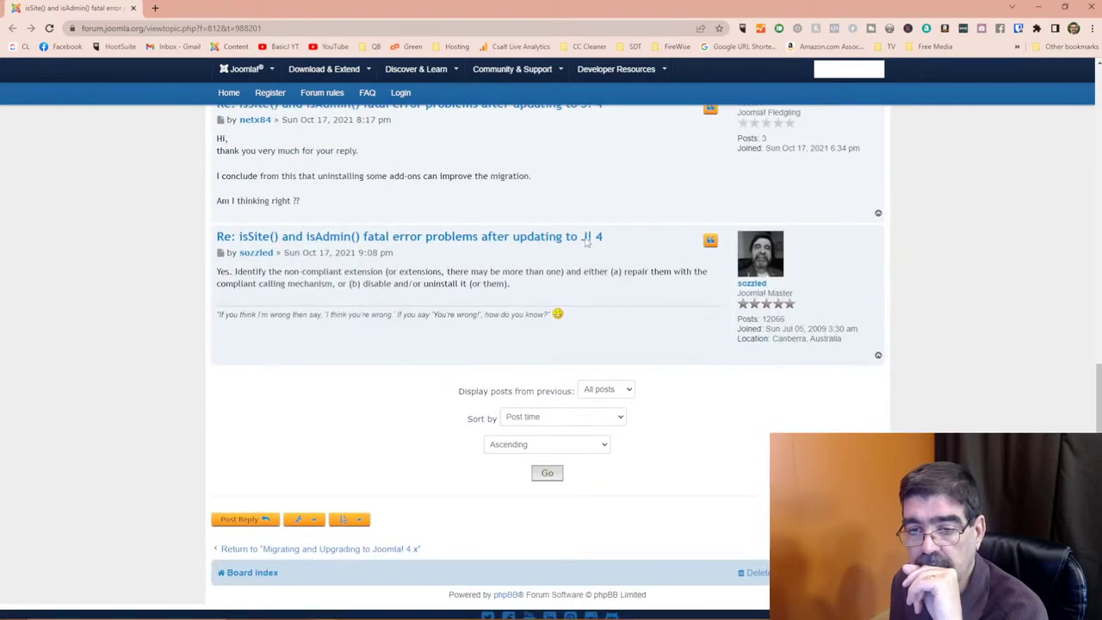
scroll(585, 242, "up", 10)
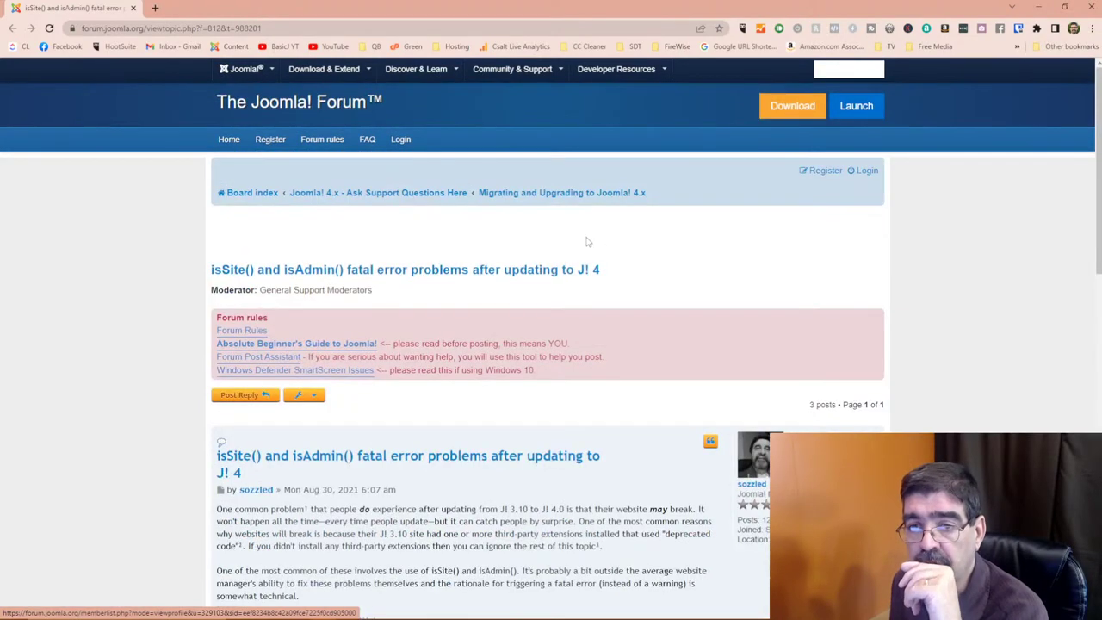
left_click(133, 7)
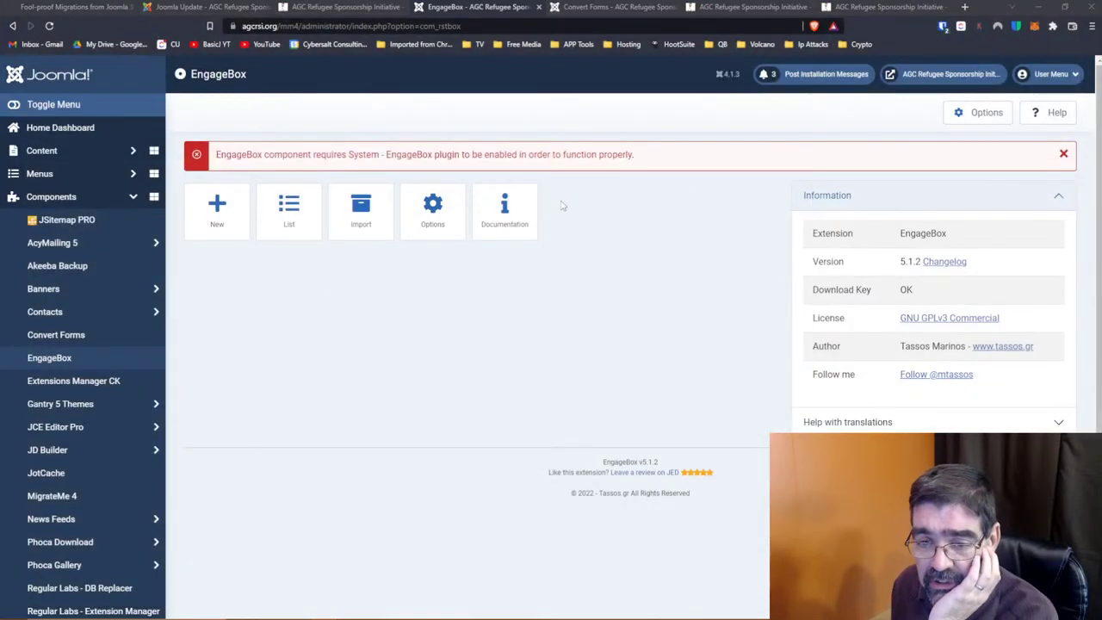
Open the Extensions Manager CK component on the migrated site
left_click(92, 382)
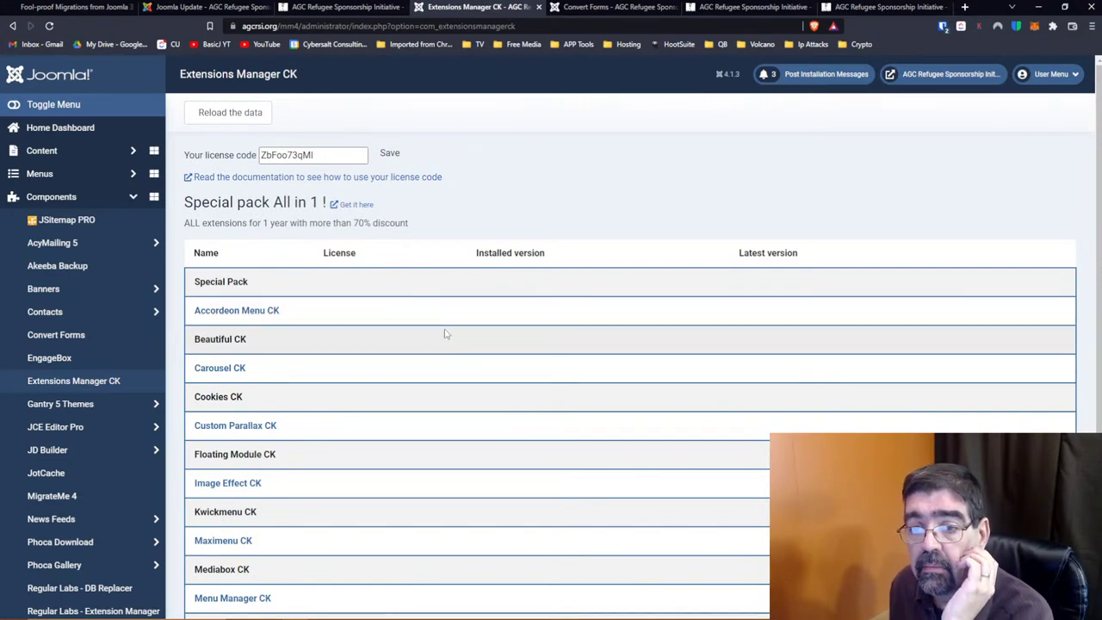
Review the Extensions Manager CK extension list, and open the available themes of Gantry 5
scroll(445, 334, "down", 5)
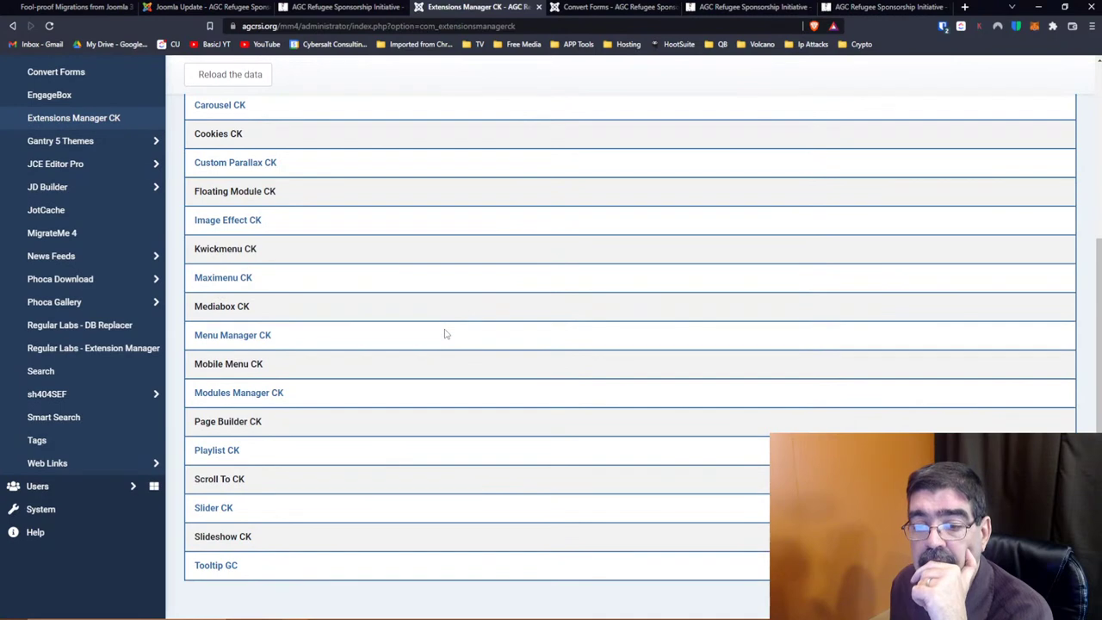
scroll(445, 334, "up", 5)
left_click(79, 404)
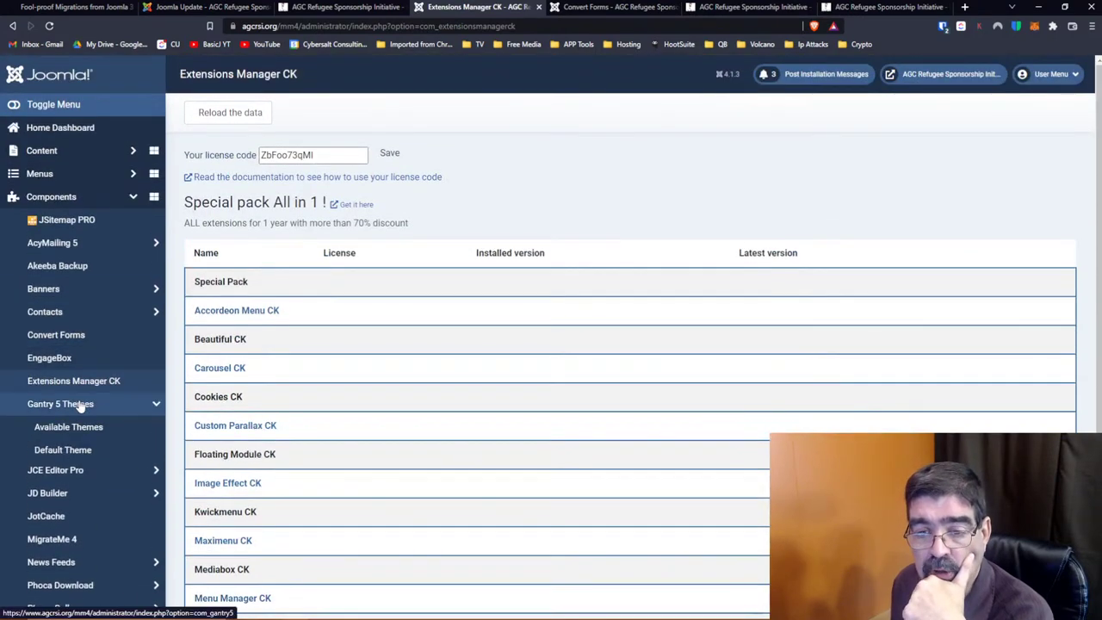
left_click(74, 426)
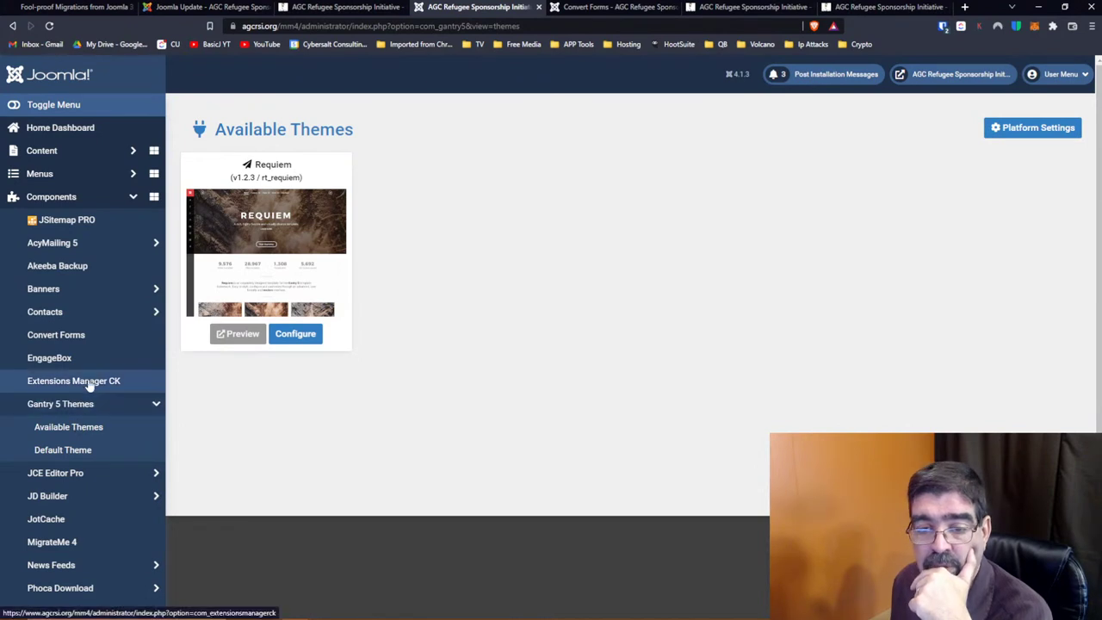
Open the JCE Editor Pro control panel and look through the remaining components
left_click(55, 473)
left_click(66, 460)
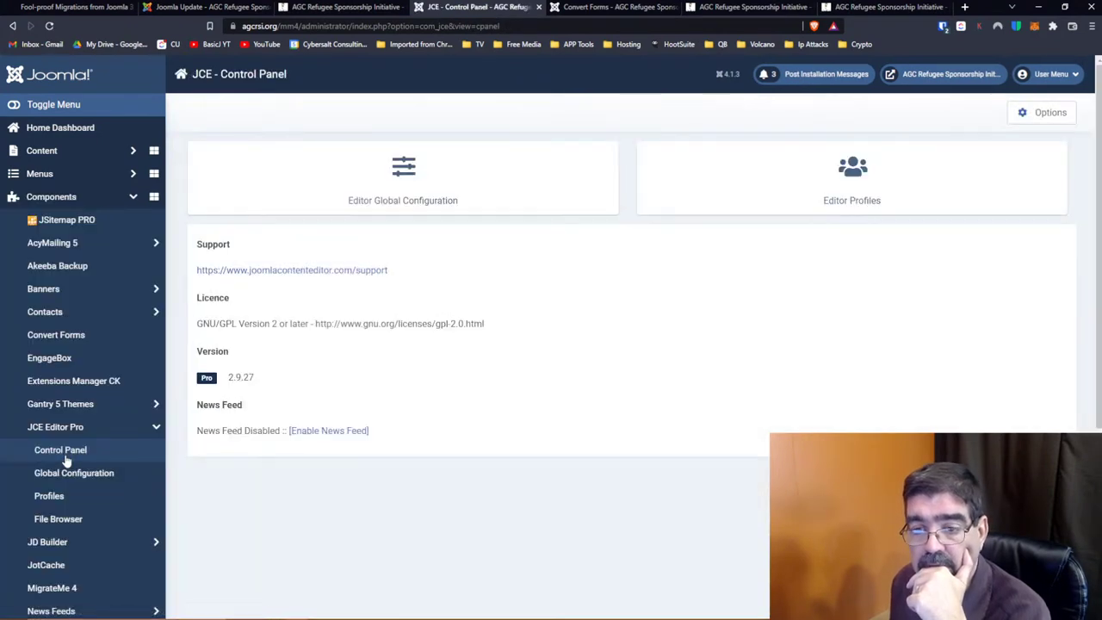
scroll(66, 460, "down", 2)
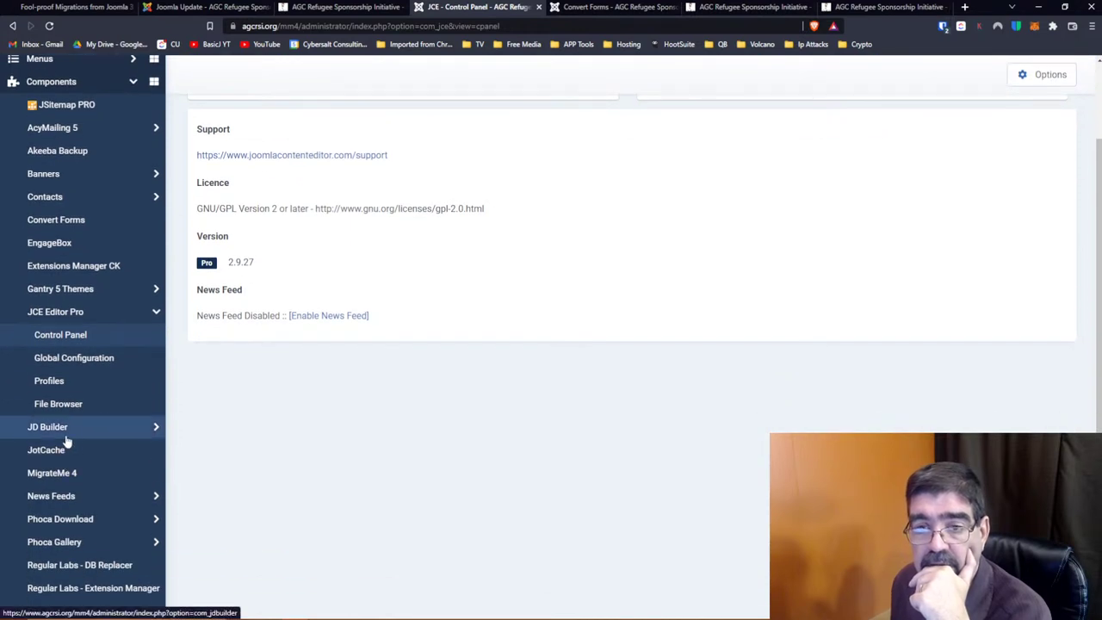
scroll(64, 440, "up", 2)
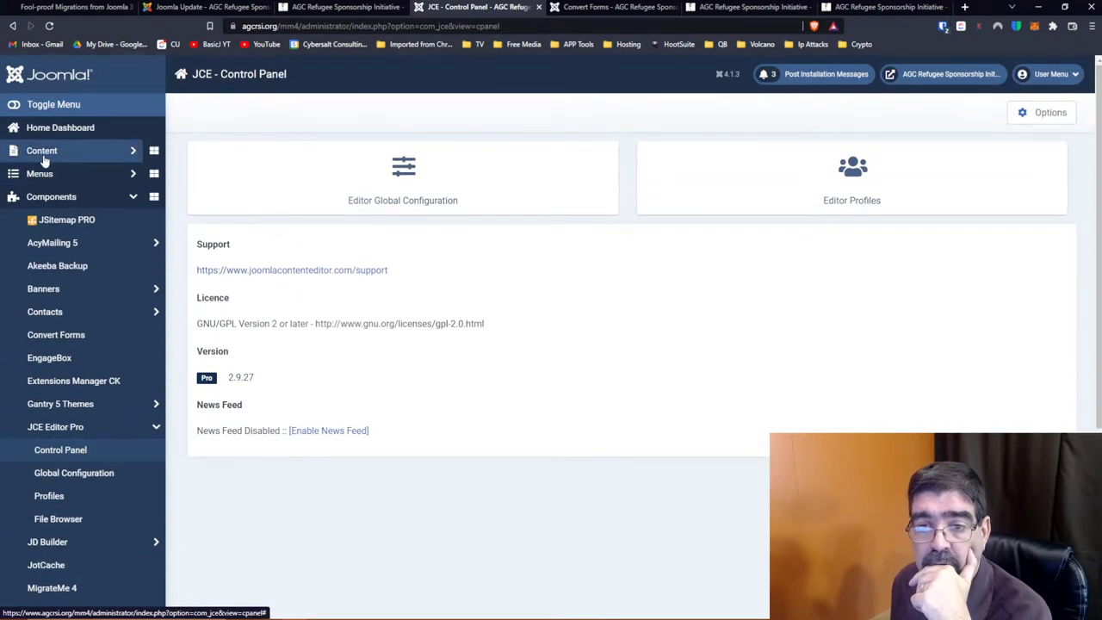
Open a new article form in a separate tab, check its text editor, and cancel the article
left_click(43, 155)
right_click(153, 174)
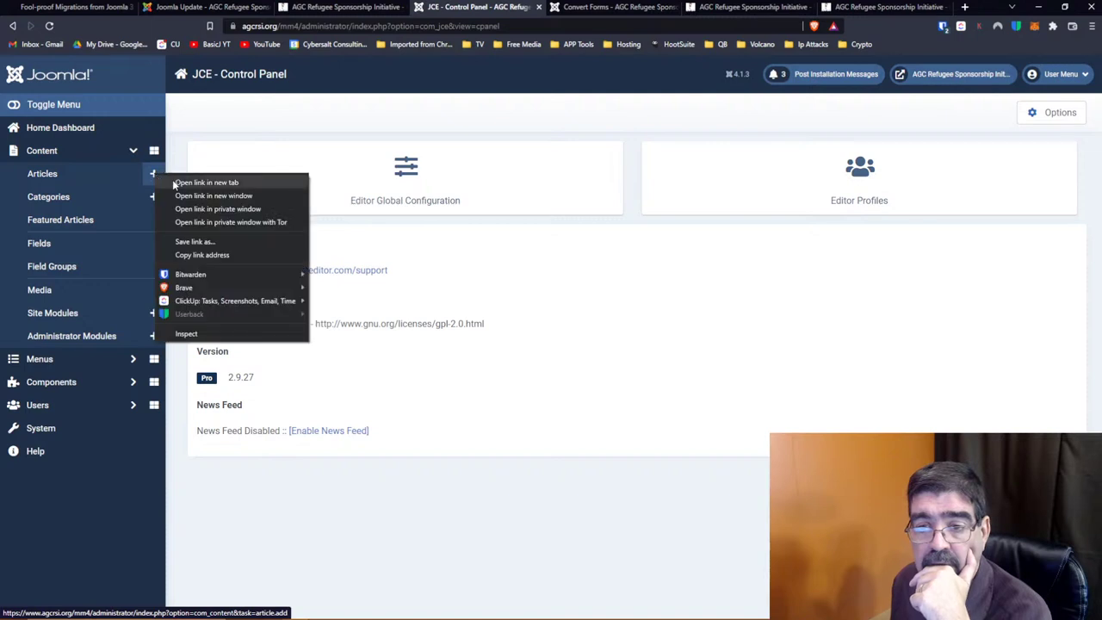
left_click(175, 182)
left_click(534, 7)
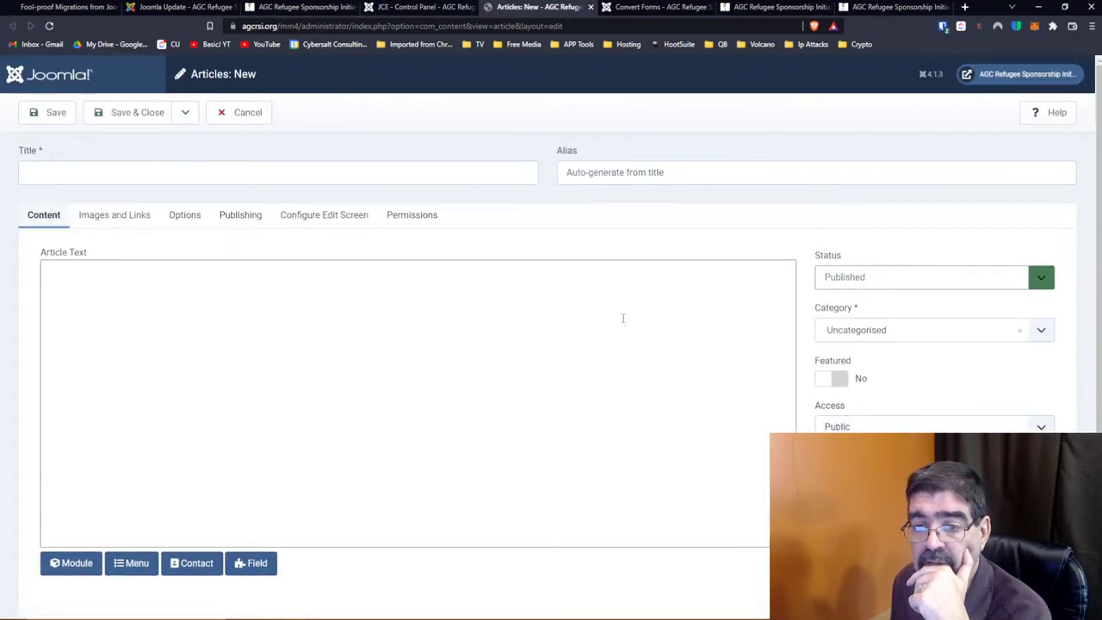
left_click(623, 318)
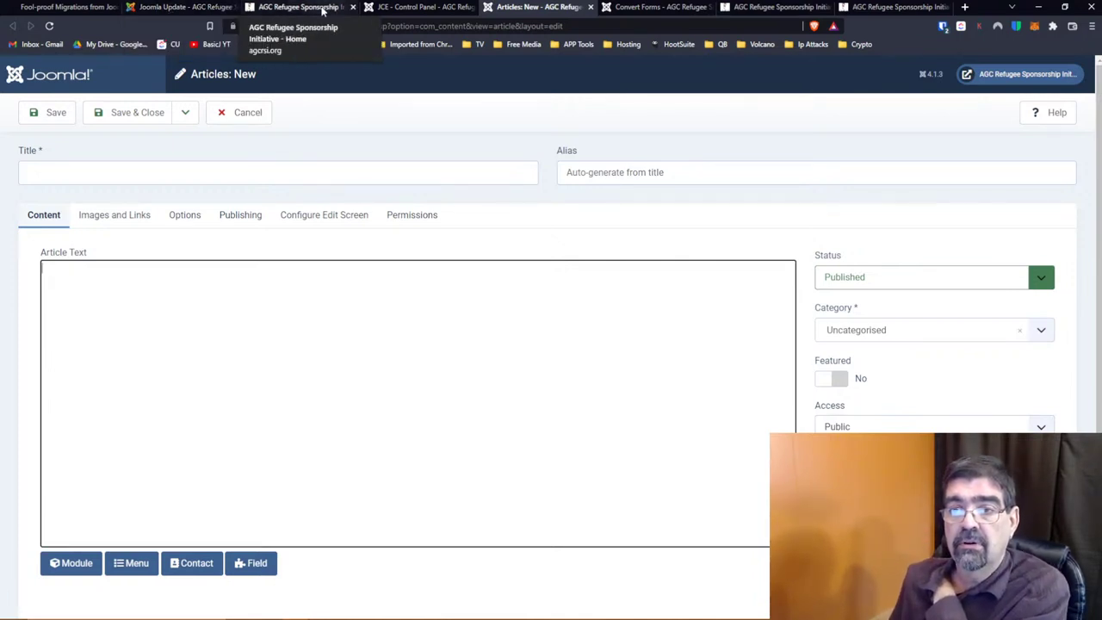
left_click(388, 8)
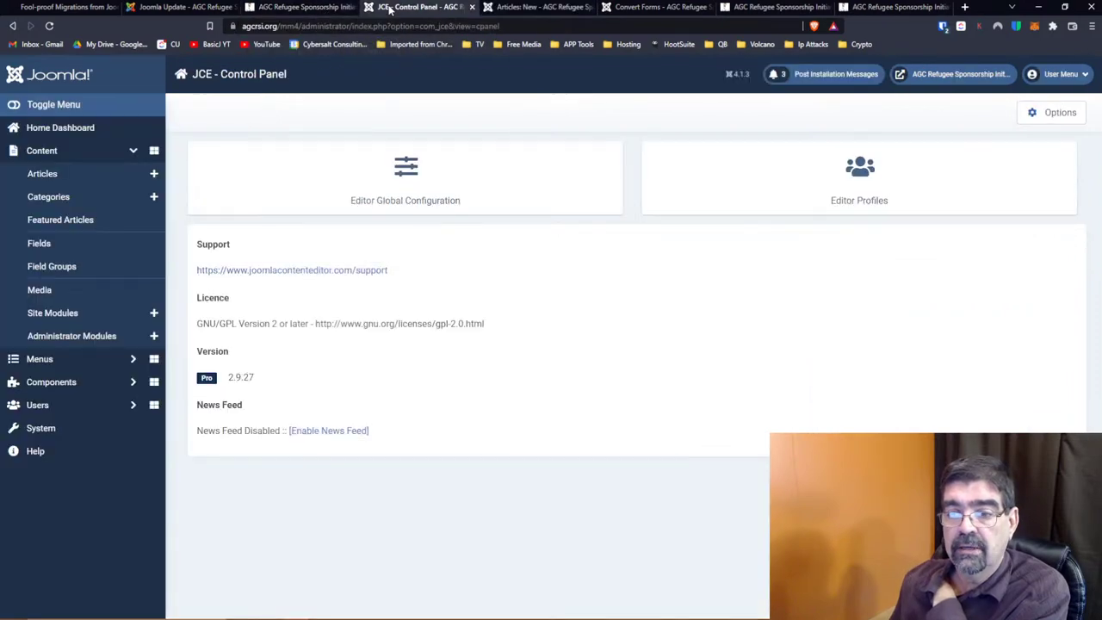
left_click(504, 9)
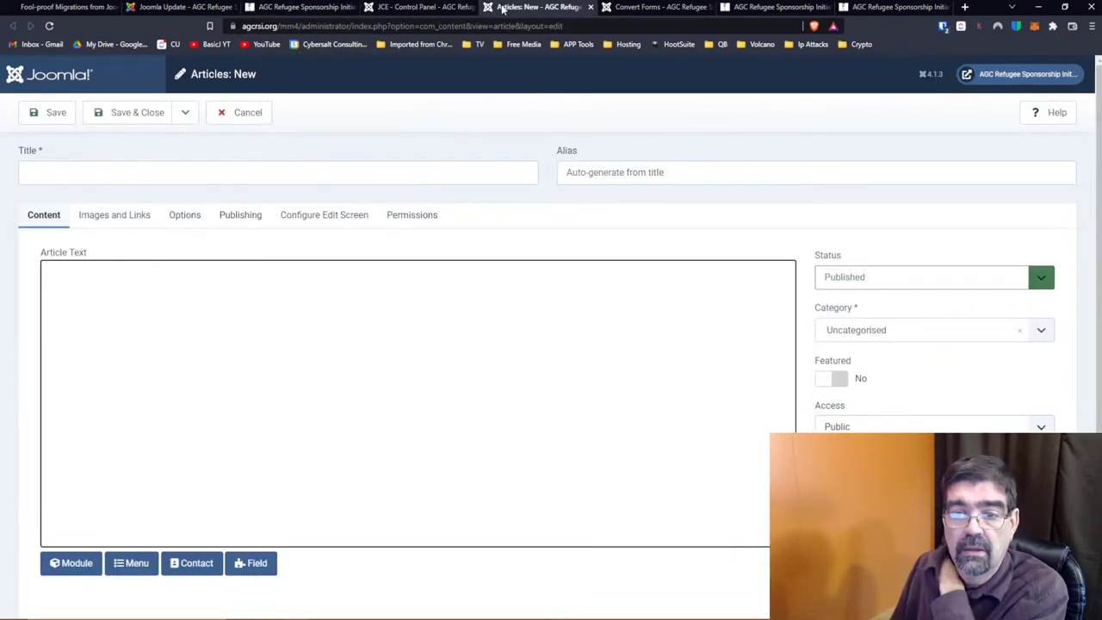
left_click(258, 114)
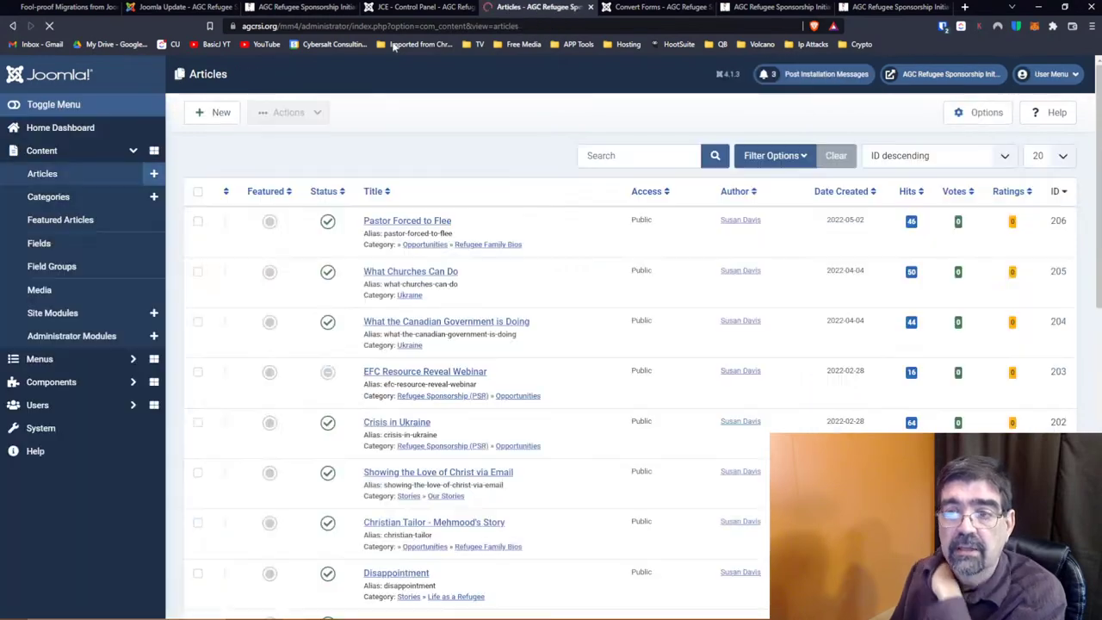
Return to the JCE control panel page and open the Pages view of the JD Builder component
left_click(413, 8)
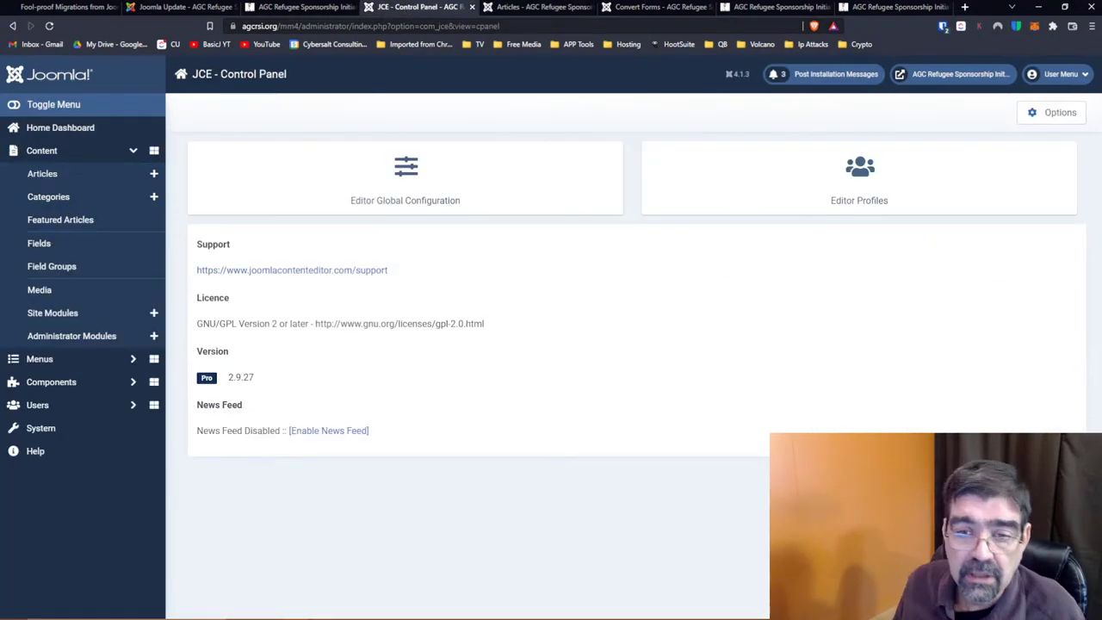
left_click(76, 380)
scroll(81, 278, "down", 2)
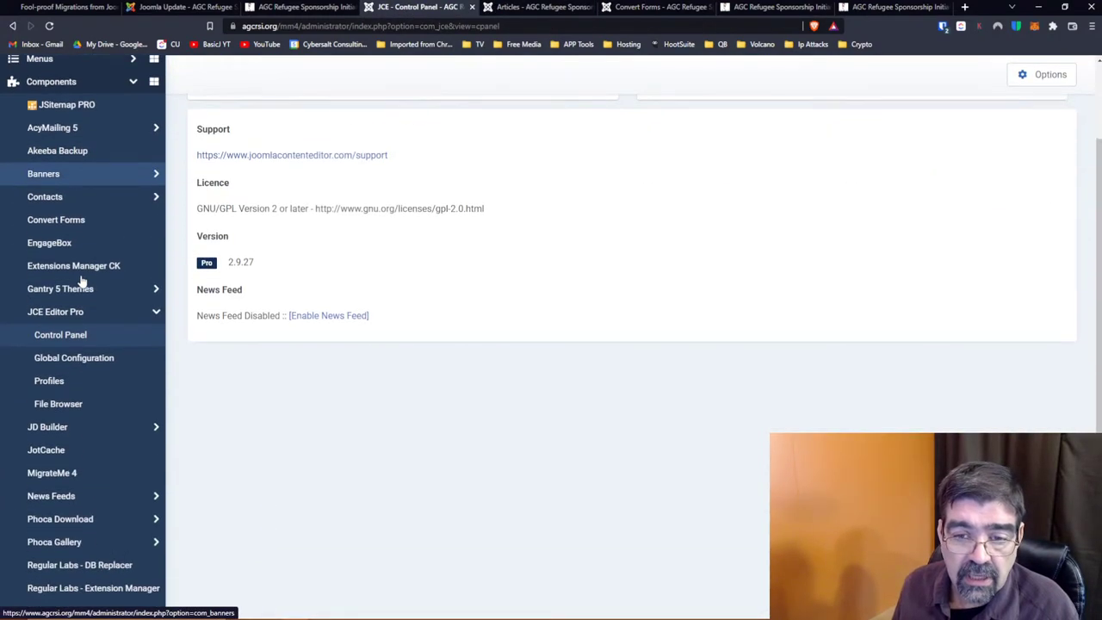
left_click(52, 428)
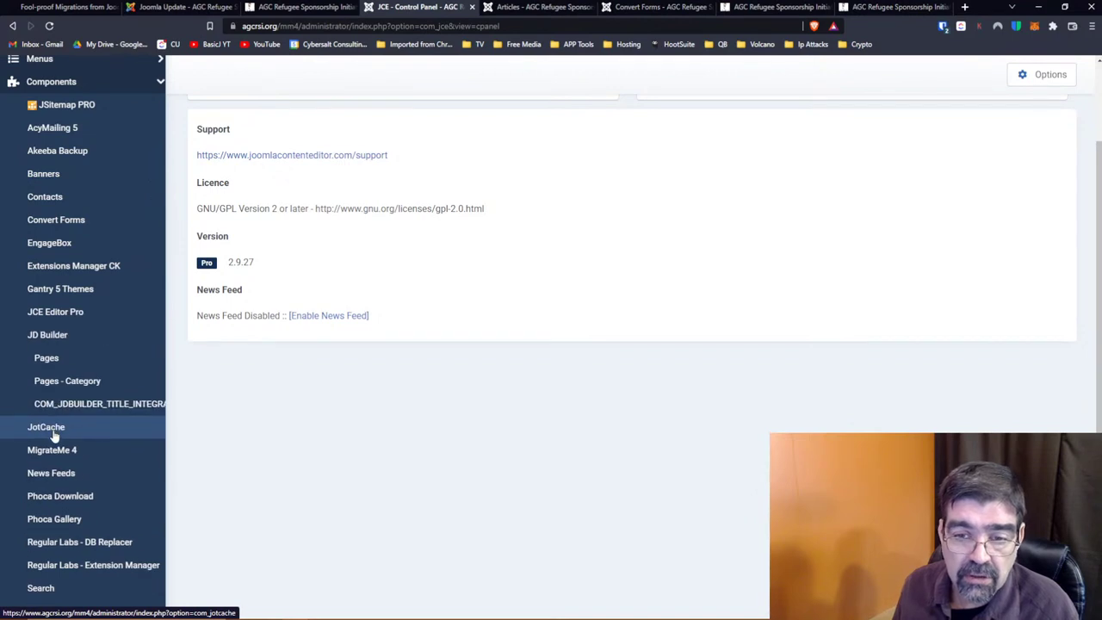
left_click(45, 361)
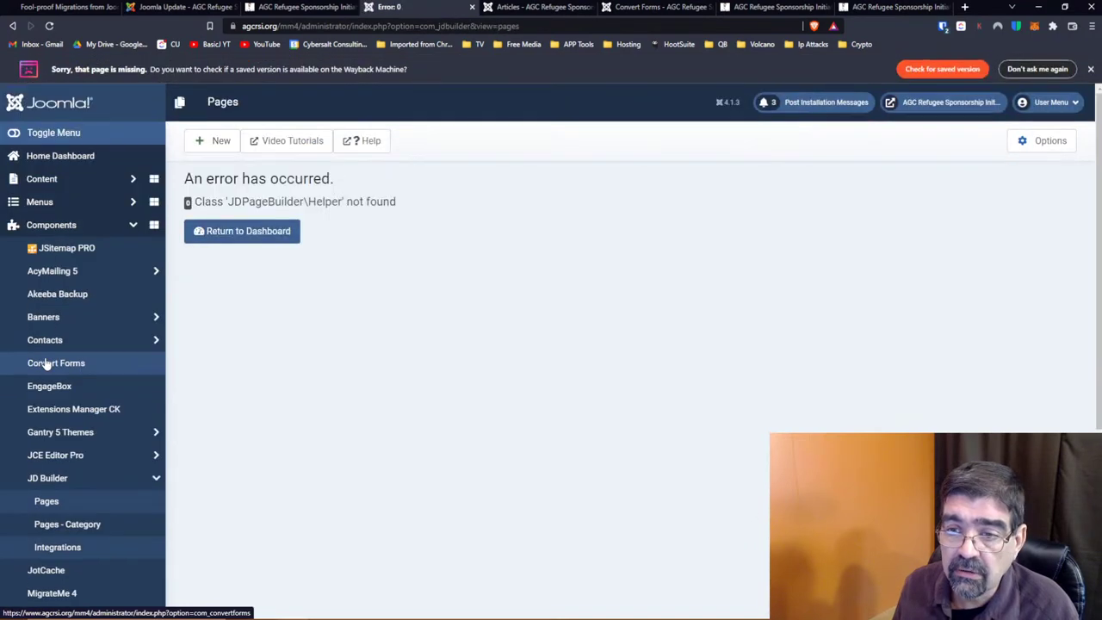
Open the JotCache component, and go back to the JD Builder page
scroll(71, 298, "down", 2)
scroll(72, 298, "up", 2)
scroll(73, 297, "down", 3)
scroll(74, 299, "down", 3)
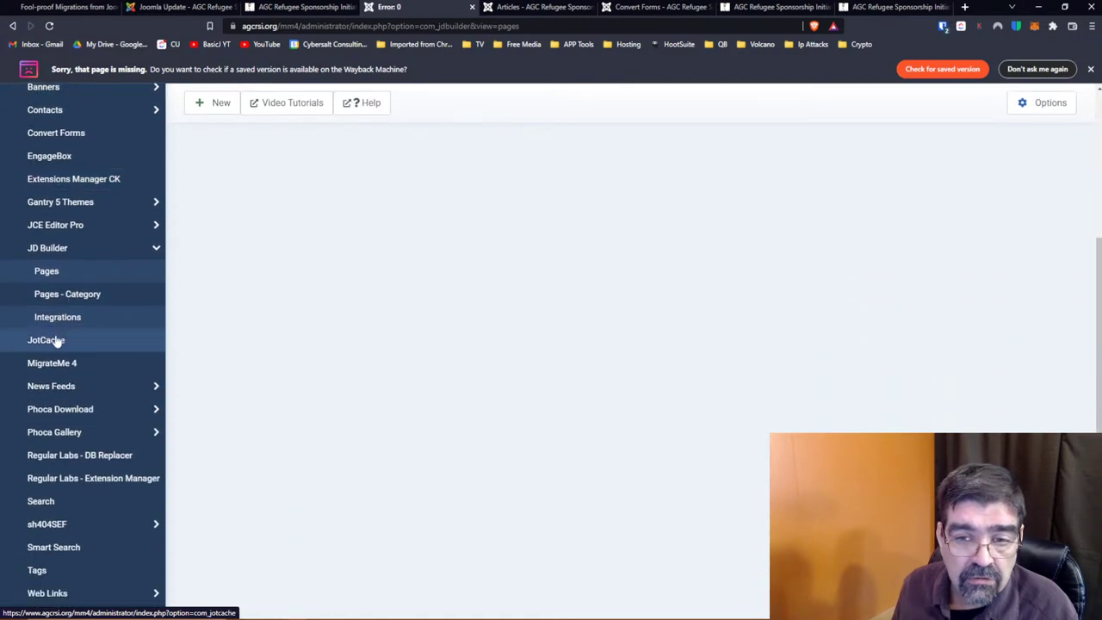
left_click(55, 341)
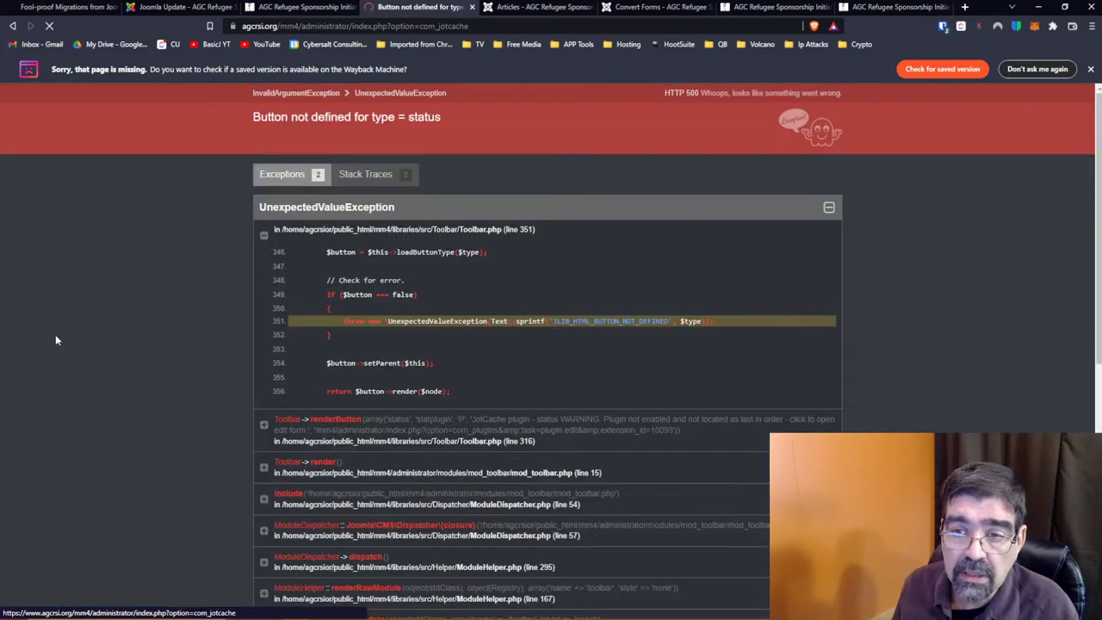
left_click(12, 26)
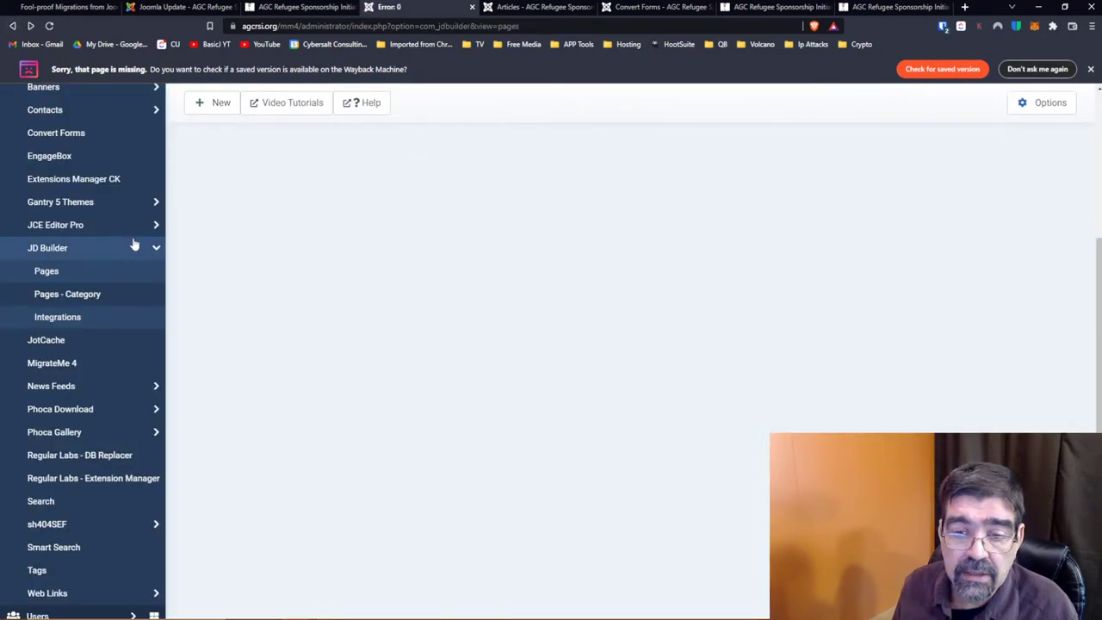
Open the Phoca Download control panel and check for an update of the extension
scroll(133, 245, "down", 2)
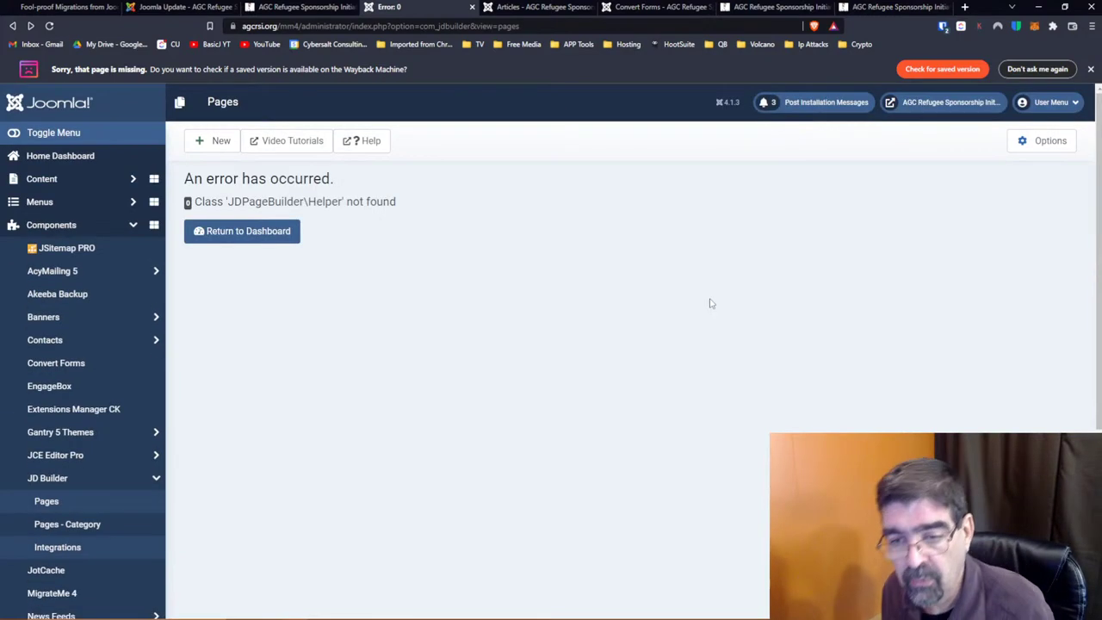
scroll(59, 442, "down", 3)
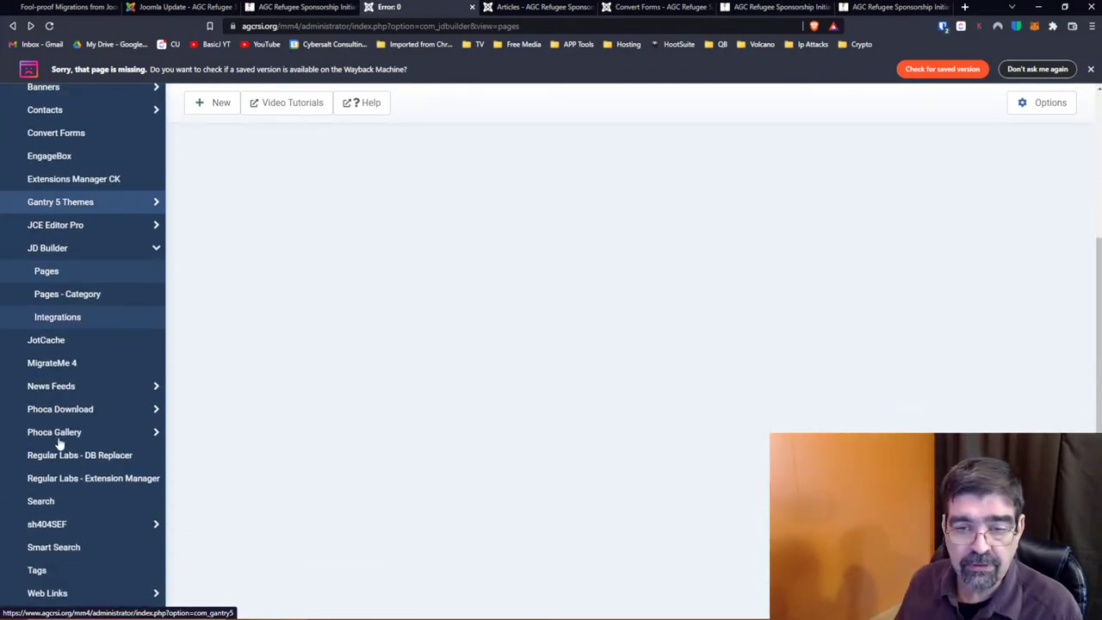
left_click(60, 415)
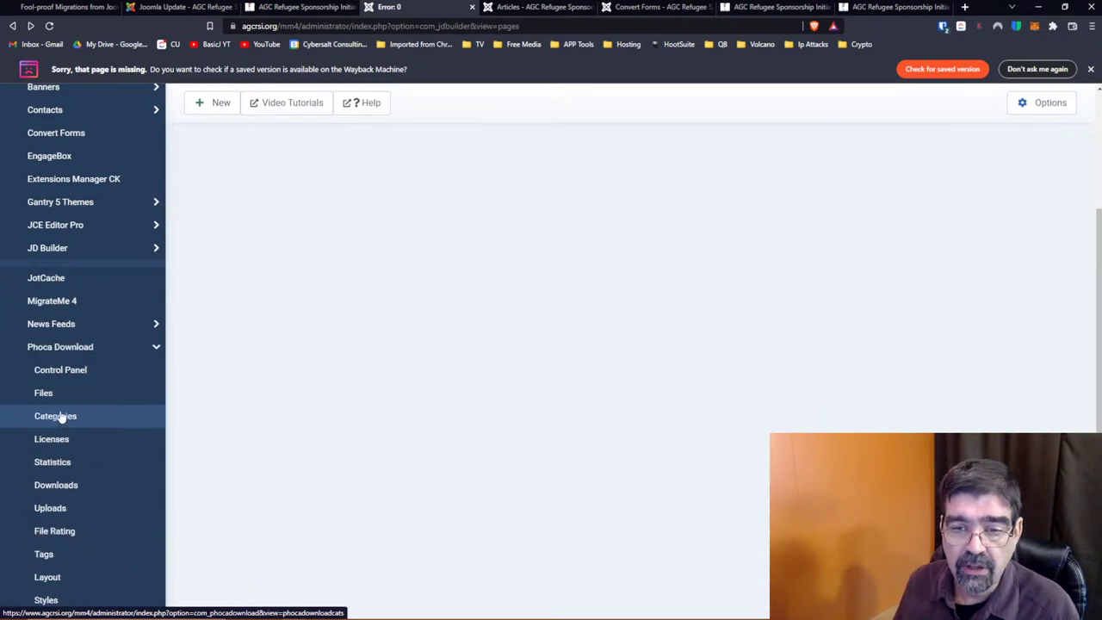
left_click(52, 366)
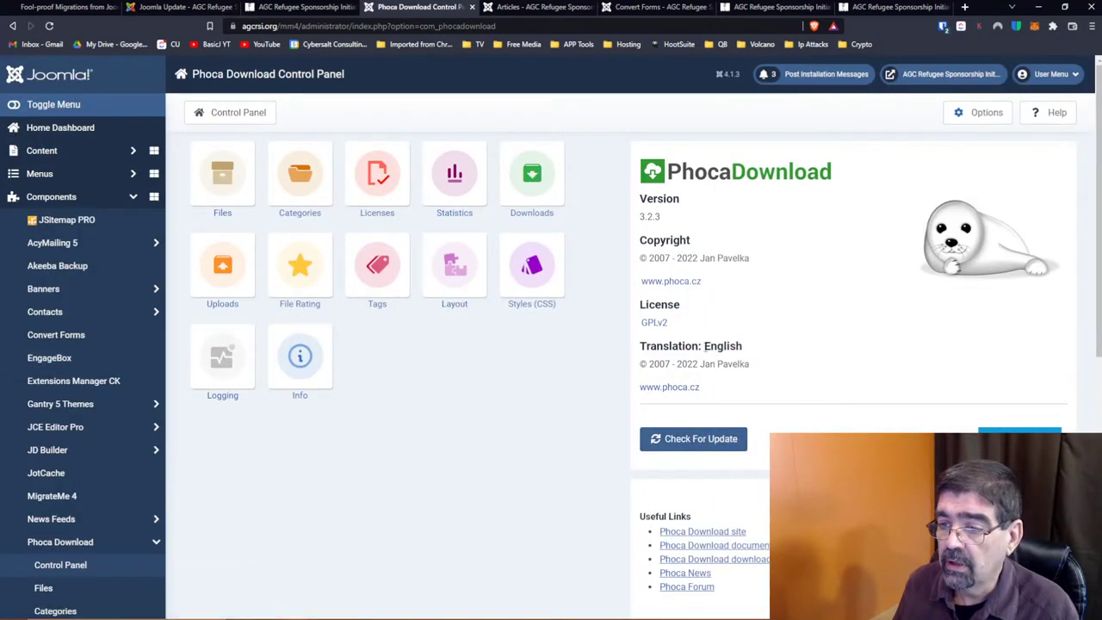
left_click(694, 438)
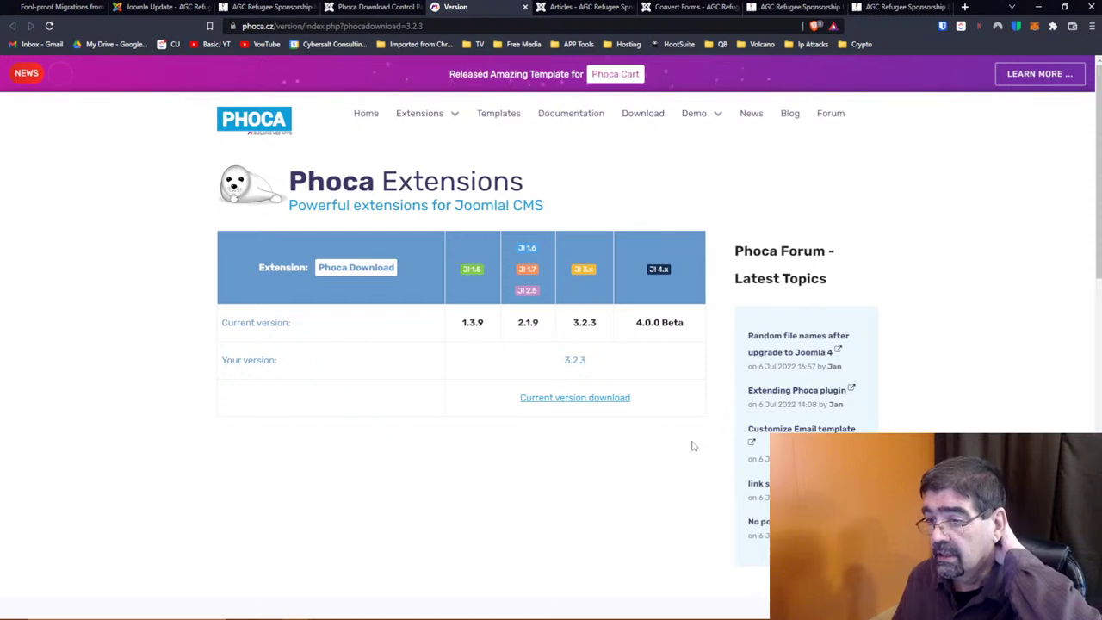
Review the live site's pre-update extension list and home page, and look through the remaining components of the migrated site
left_click(161, 8)
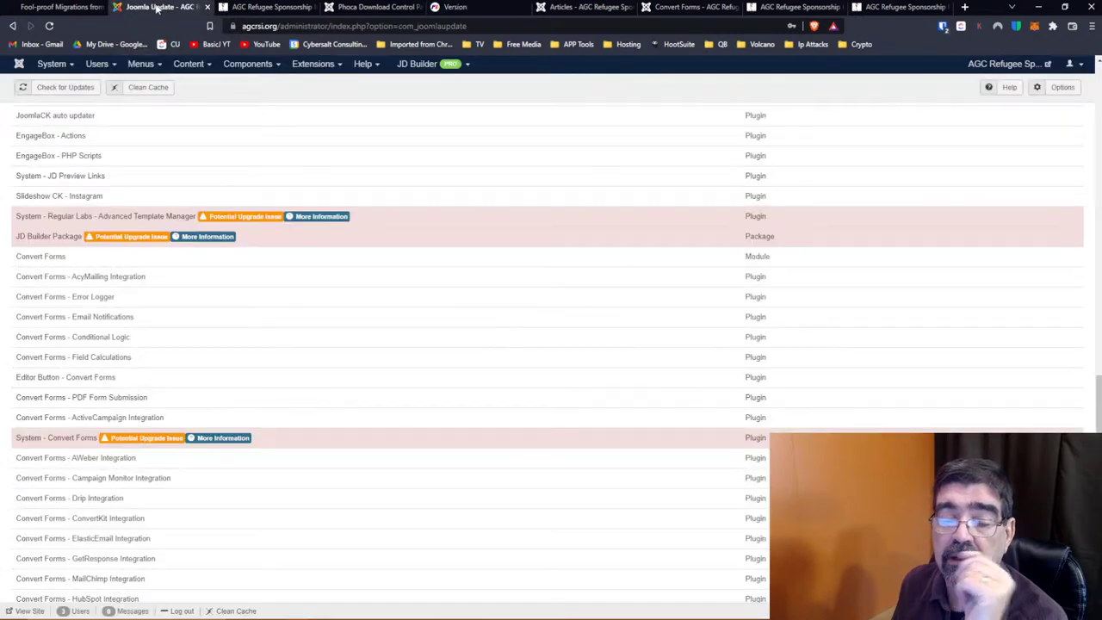
scroll(256, 335, "down", 2)
left_click(249, 7)
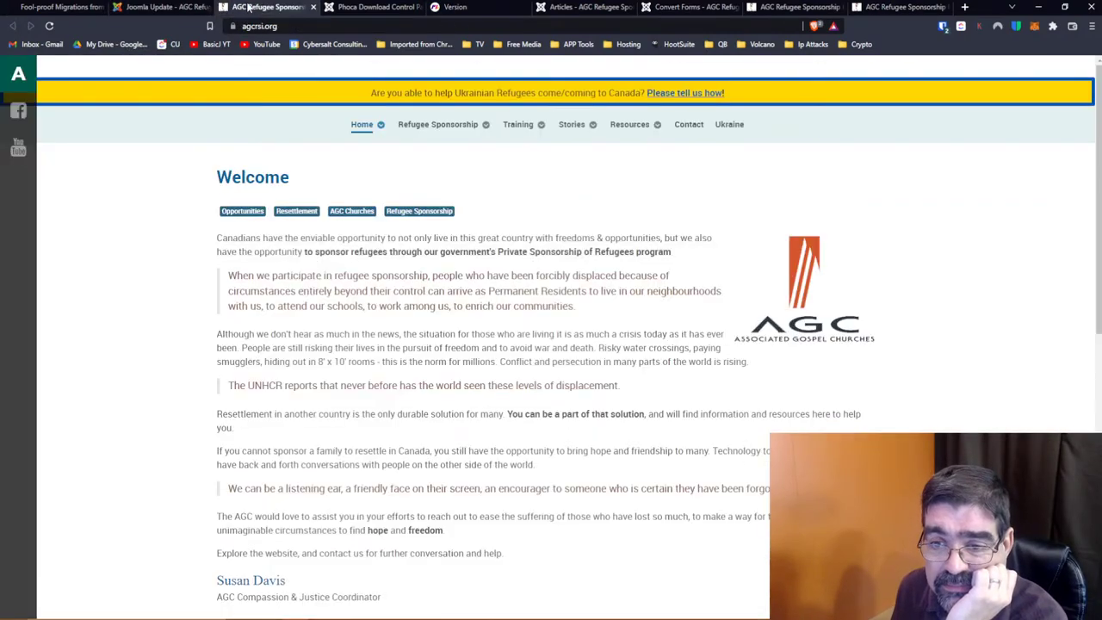
left_click(343, 7)
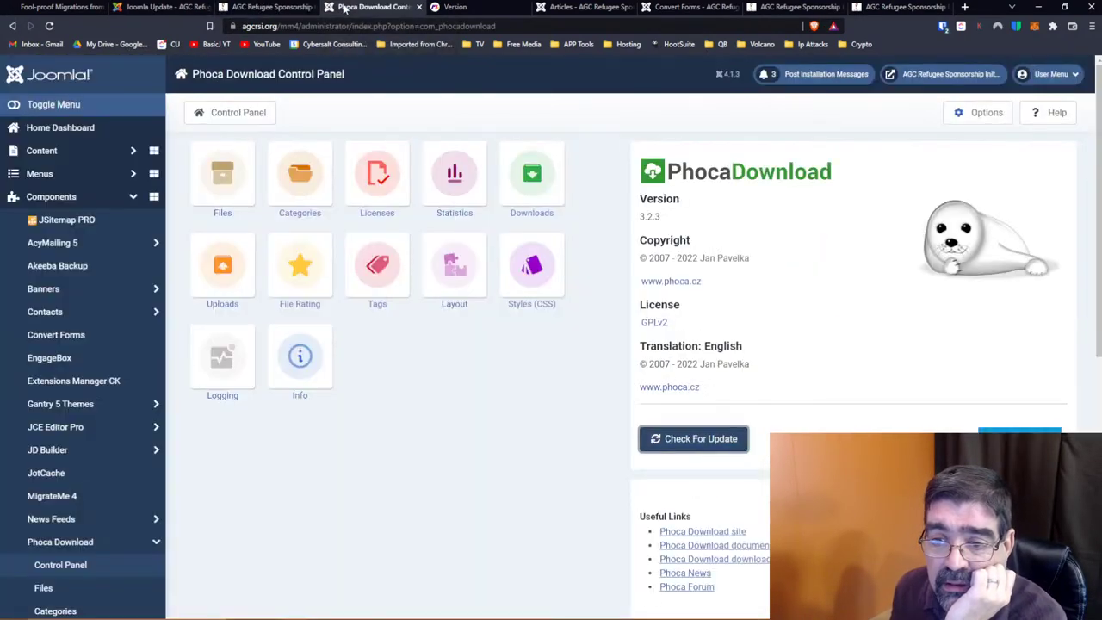
scroll(31, 317, "down", 4)
scroll(95, 325, "down", 2)
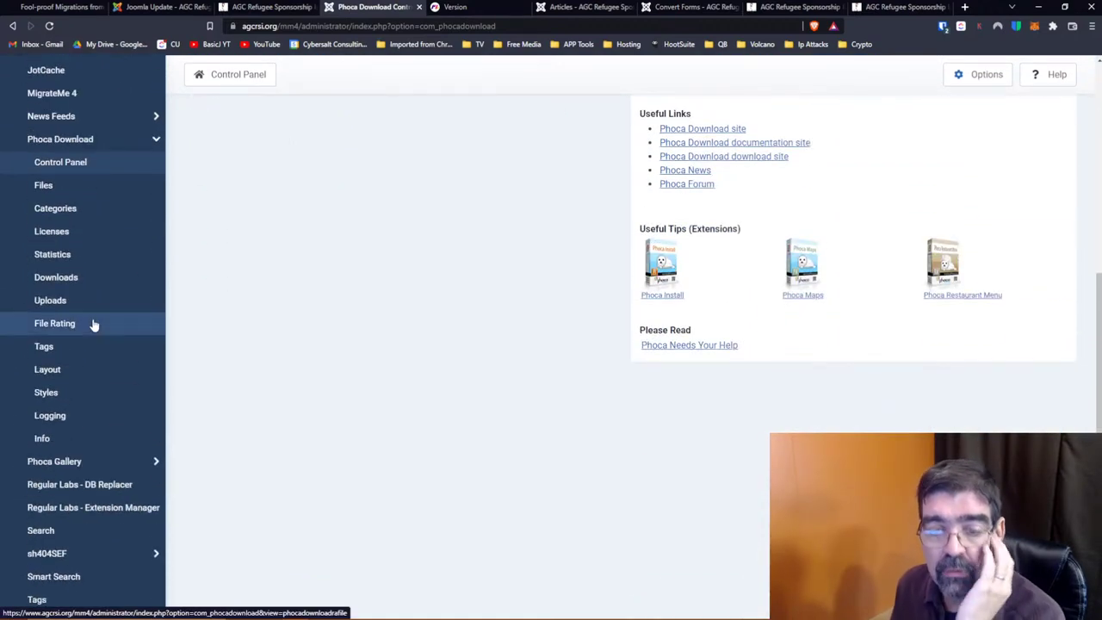
scroll(94, 322, "down", 1)
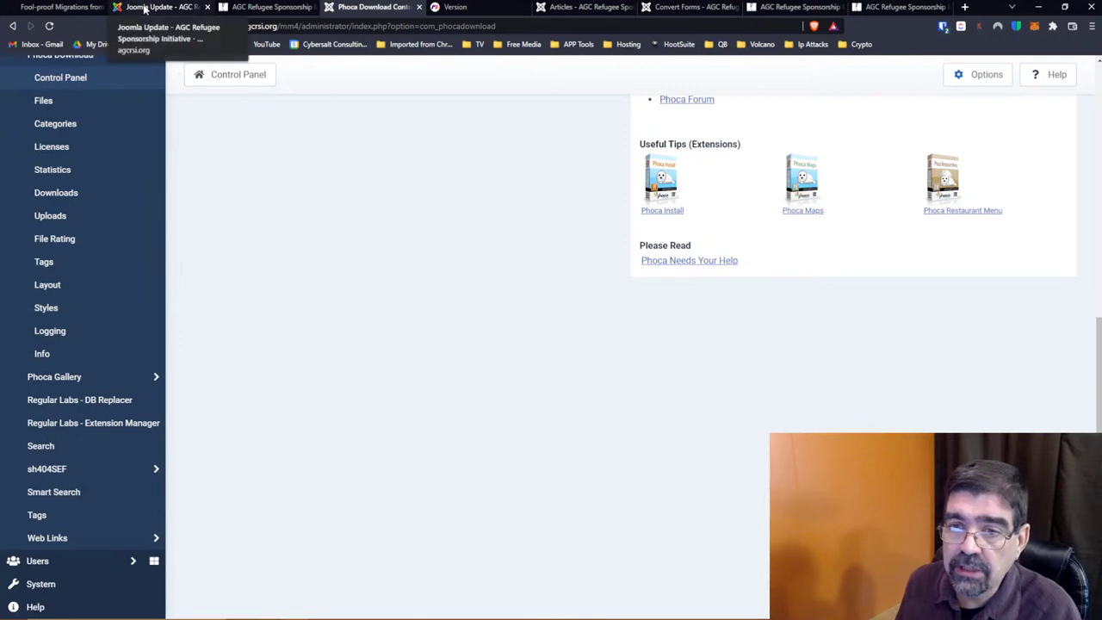
Close the browser tabs of the migrated site, the live home page and the Phoca version page, keeping the live Joomla Update page open
left_click(255, 7)
left_click(312, 7)
left_click(312, 7)
left_click(313, 7)
left_click(313, 7)
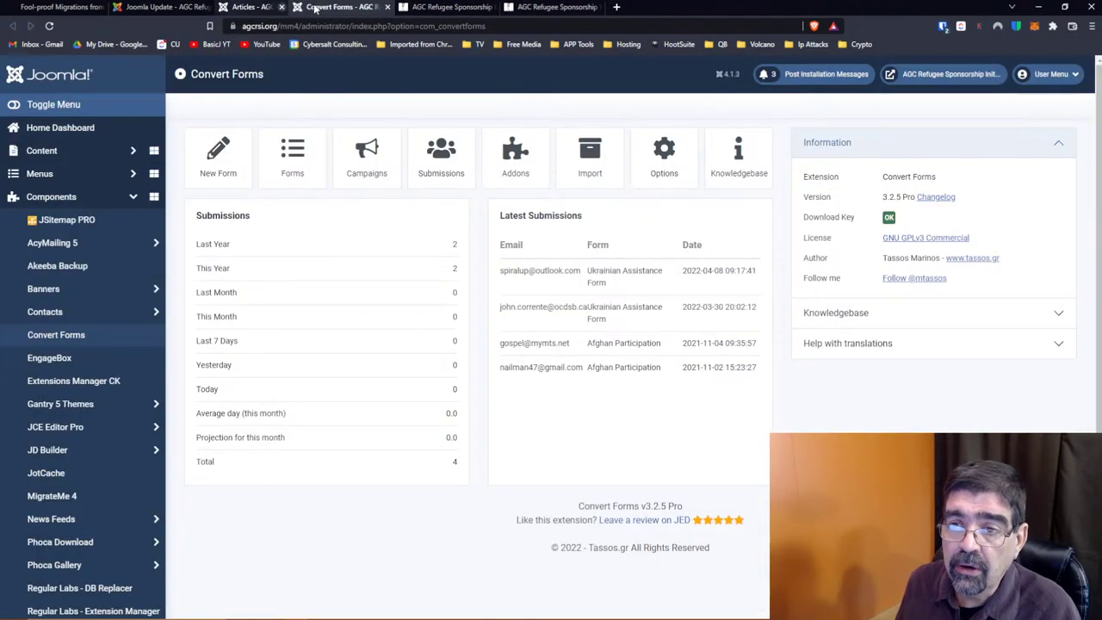
left_click(313, 7)
left_click(326, 7)
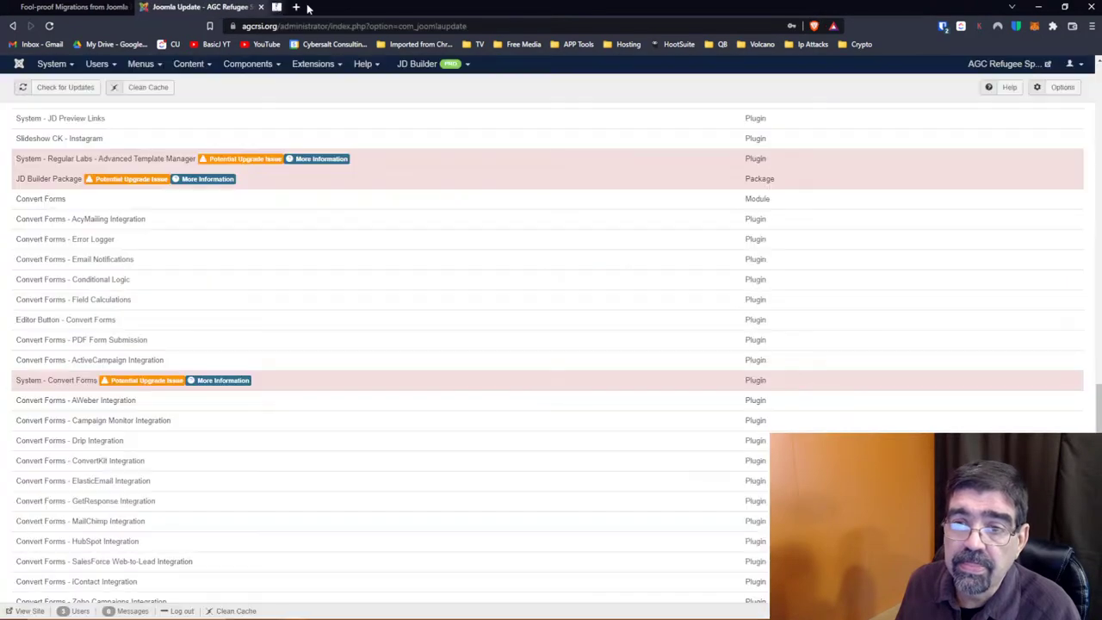
Open the MigrateMe 4 component in the live site's administration
scroll(284, 179, "up", 10)
left_click(248, 64)
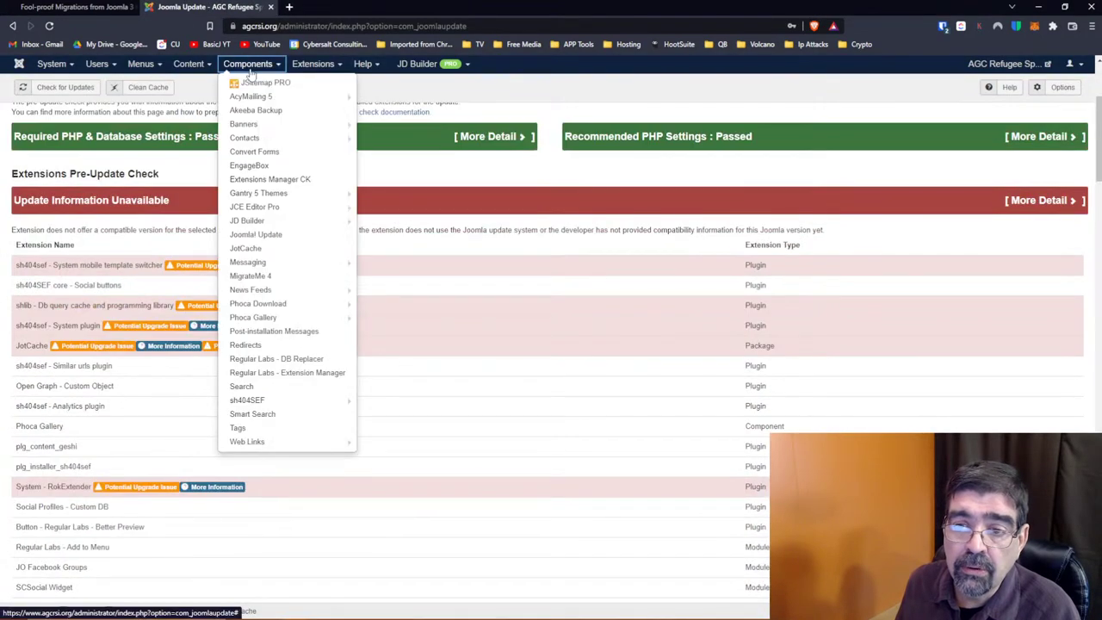
mouse_move(266, 129)
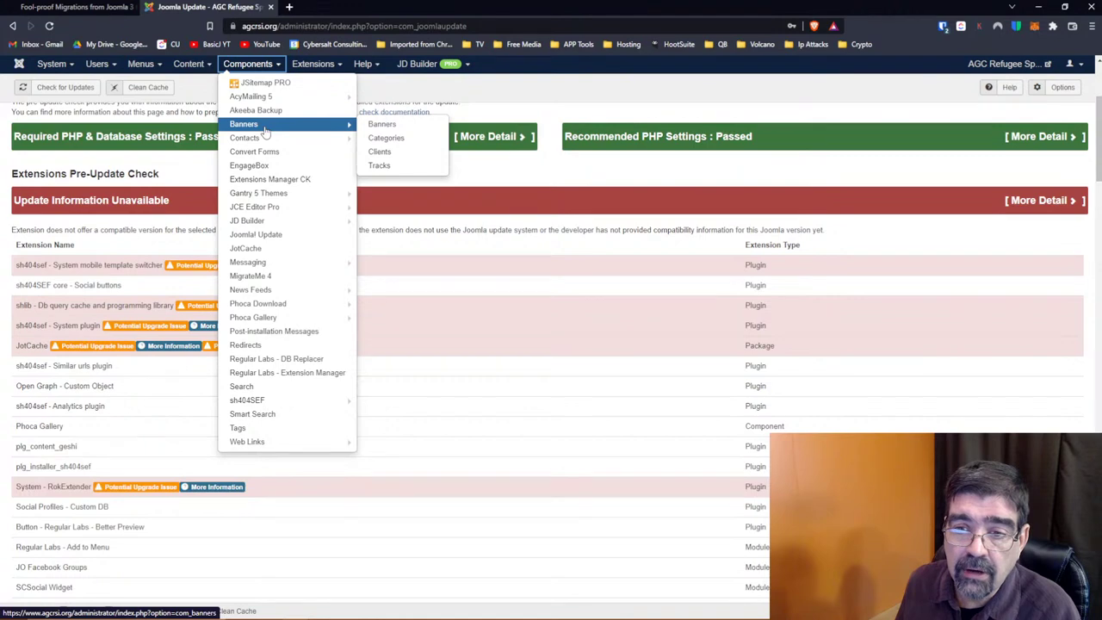
left_click(259, 275)
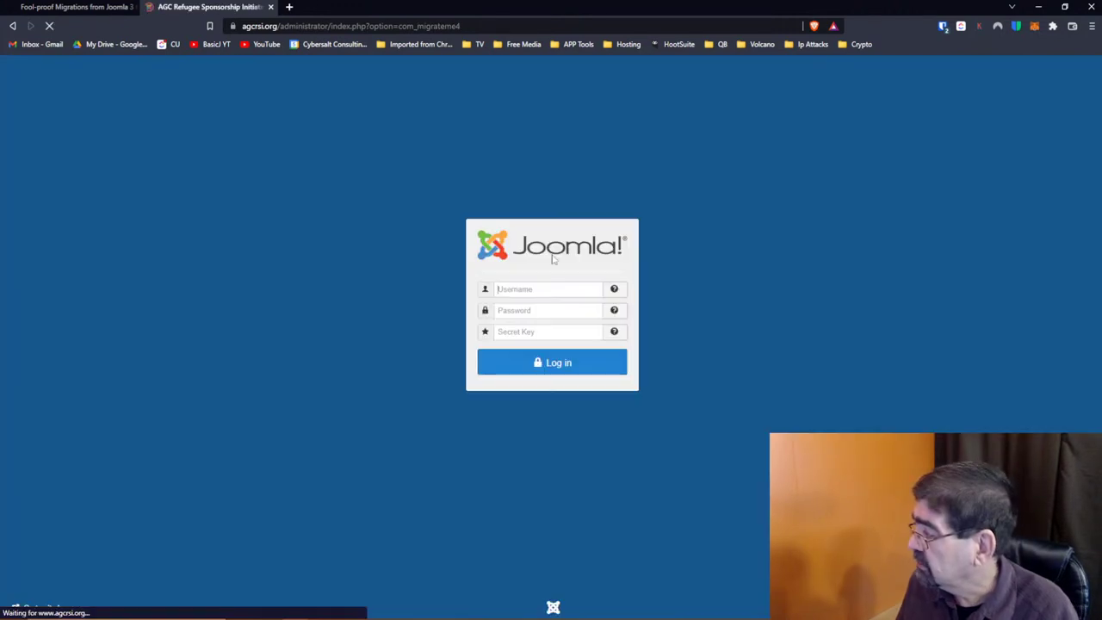
Log in to the live site's administration with the saved username and account password
left_click(551, 289)
left_click(546, 315)
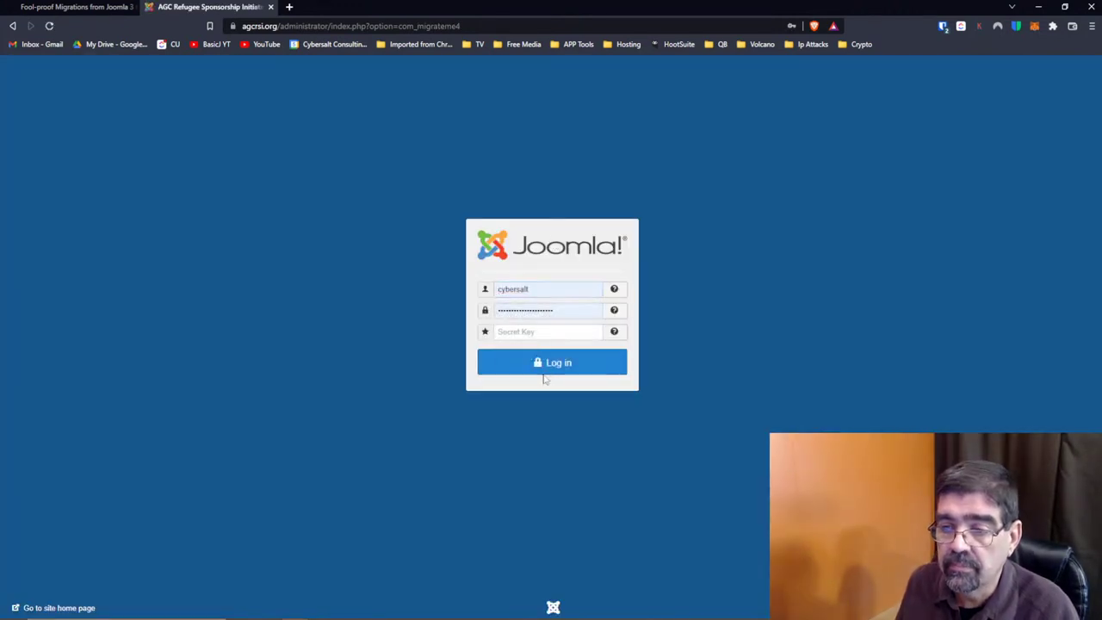
left_click(547, 369)
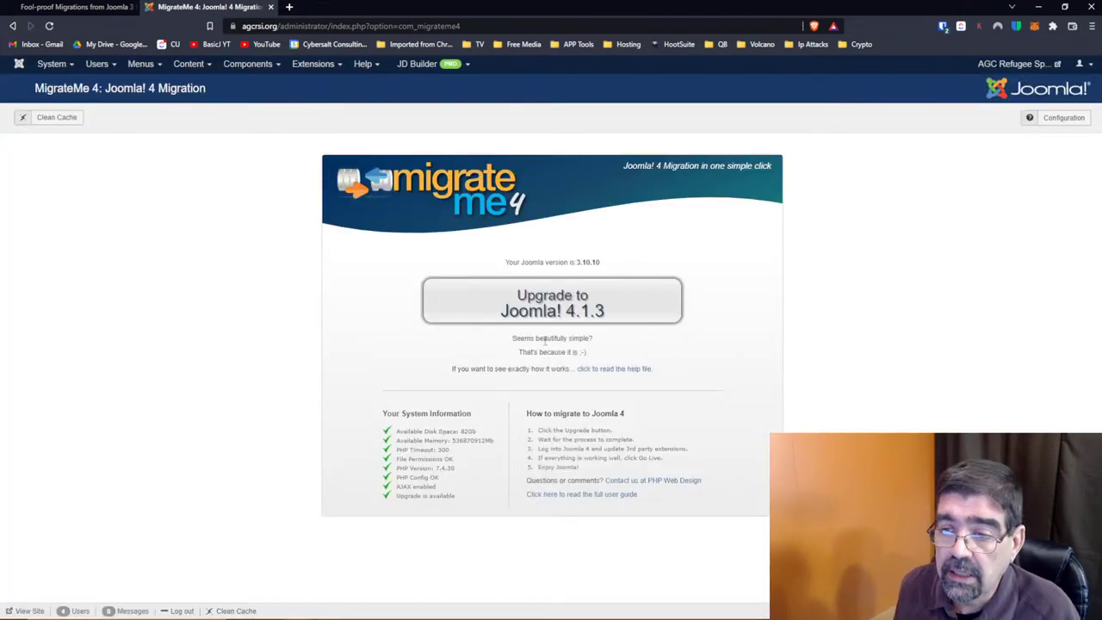
Set Use SAFE Mode to No in the MigrateMe 4 configuration and save it
left_click(1061, 122)
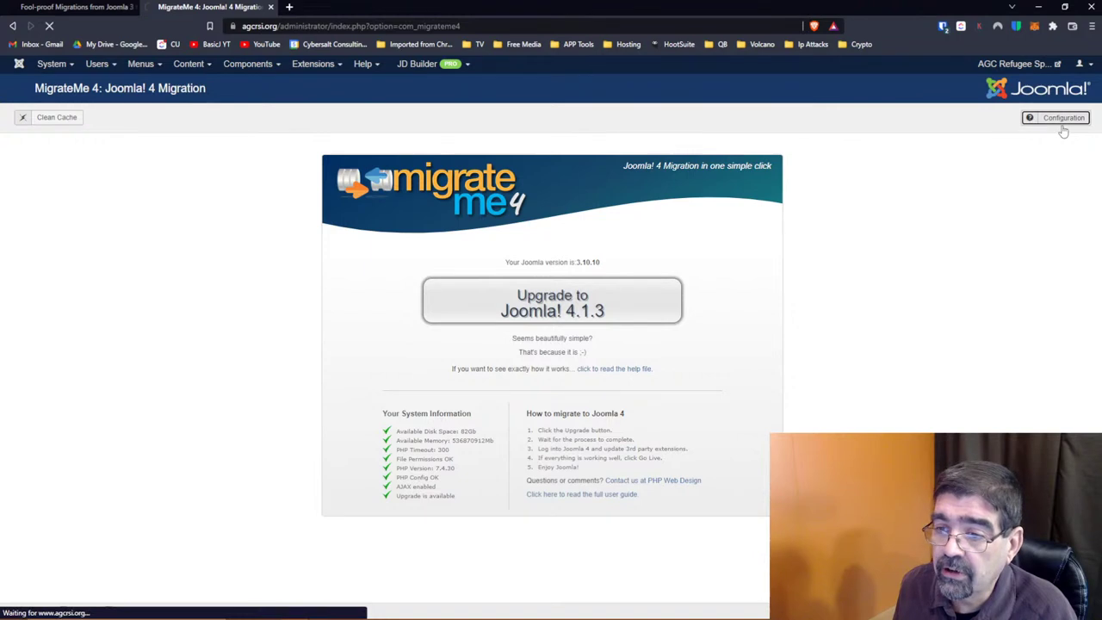
left_click(559, 441)
left_click(551, 464)
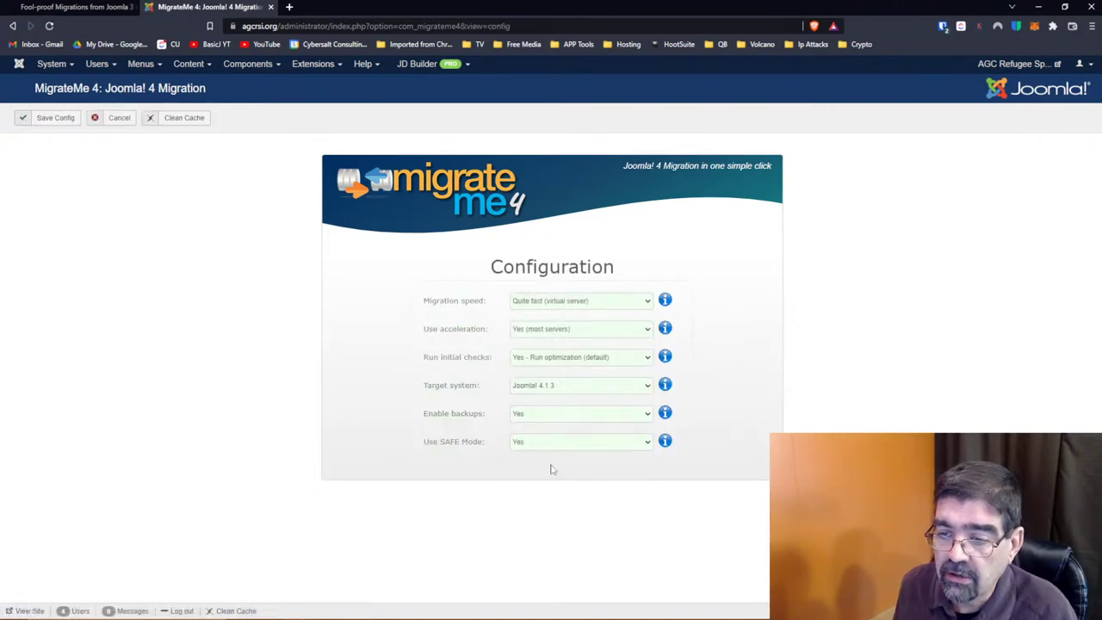
left_click(50, 120)
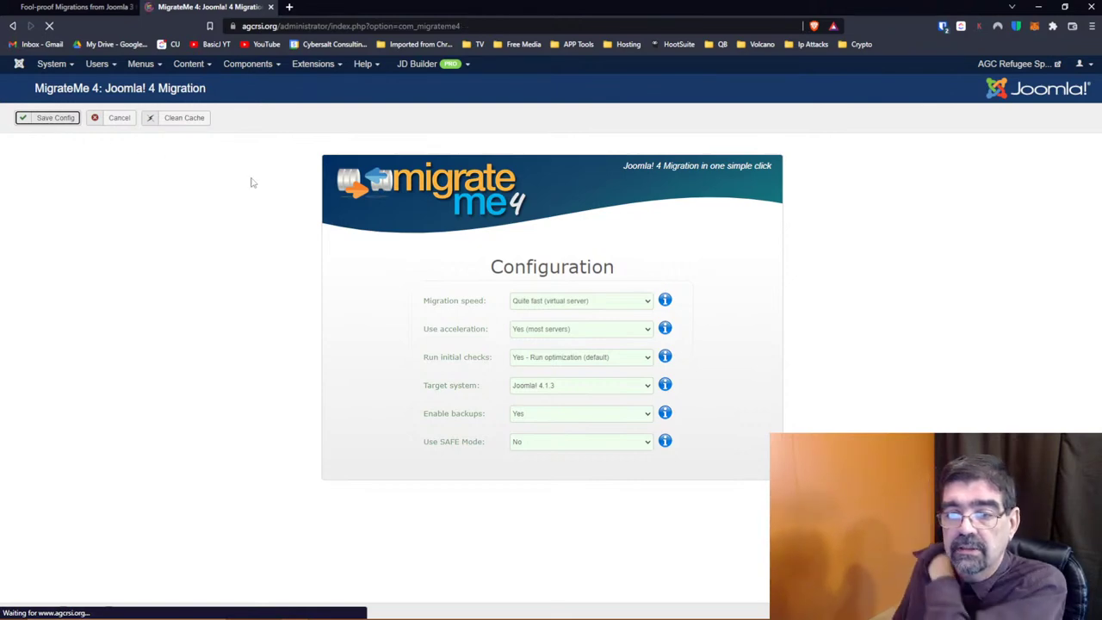
Run the MigrateMe 4 upgrade to Joomla 4.1.3 and open the migrated site's administration to read the page through
left_click(533, 346)
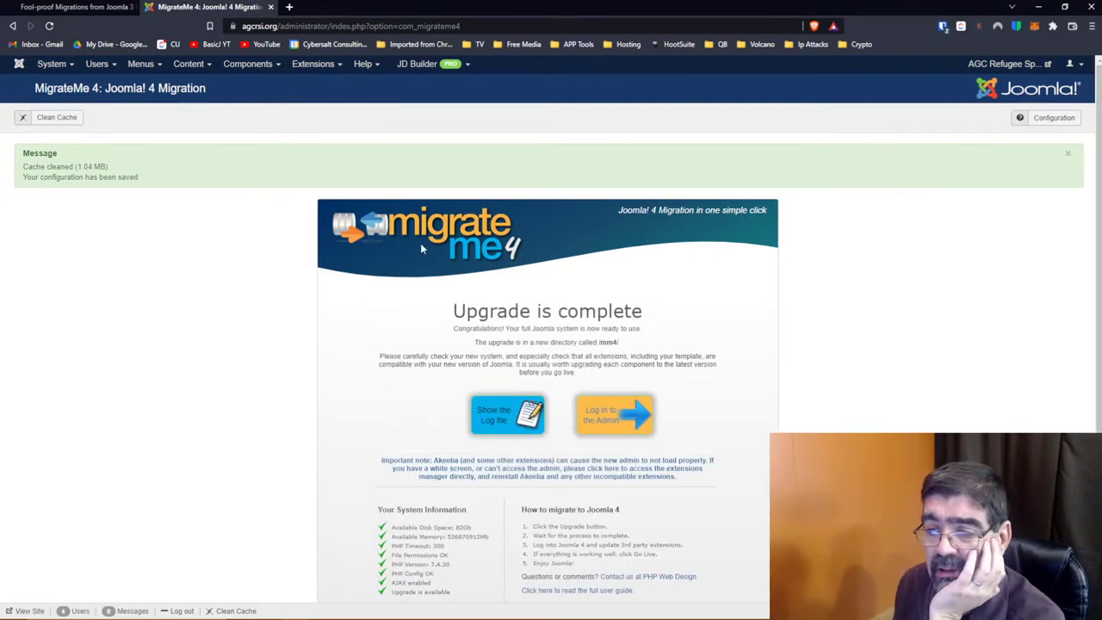
left_click(611, 415)
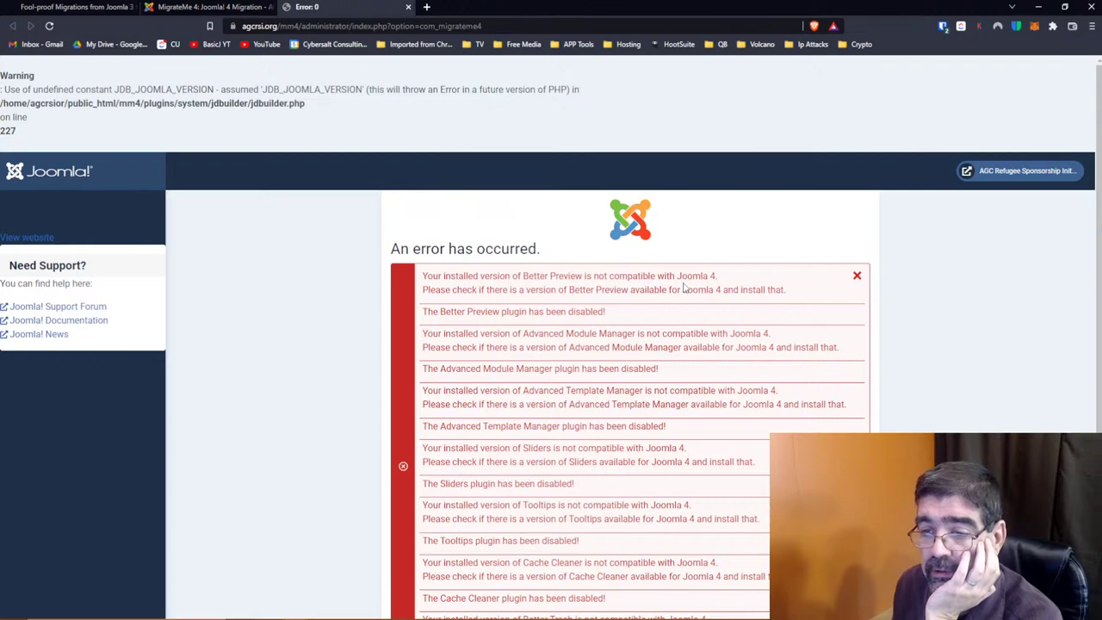
scroll(685, 290, "down", 1)
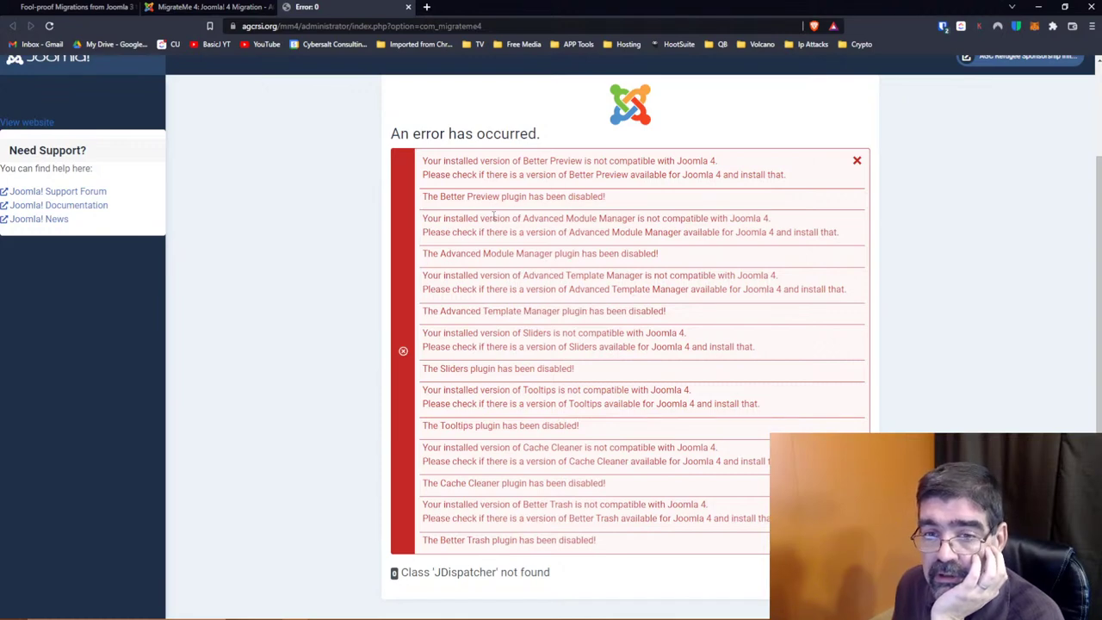
scroll(473, 215, "down", 1)
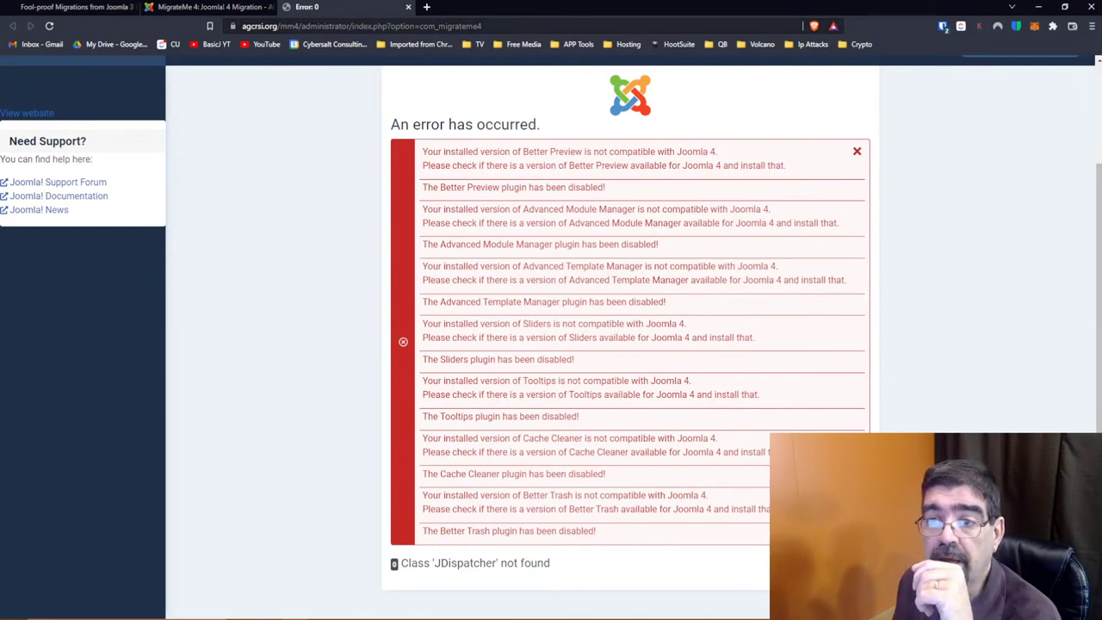
Load the migrated site's administration at its base address, agcrsi.org/mm4/administrator/
left_click_drag(399, 26, 526, 26)
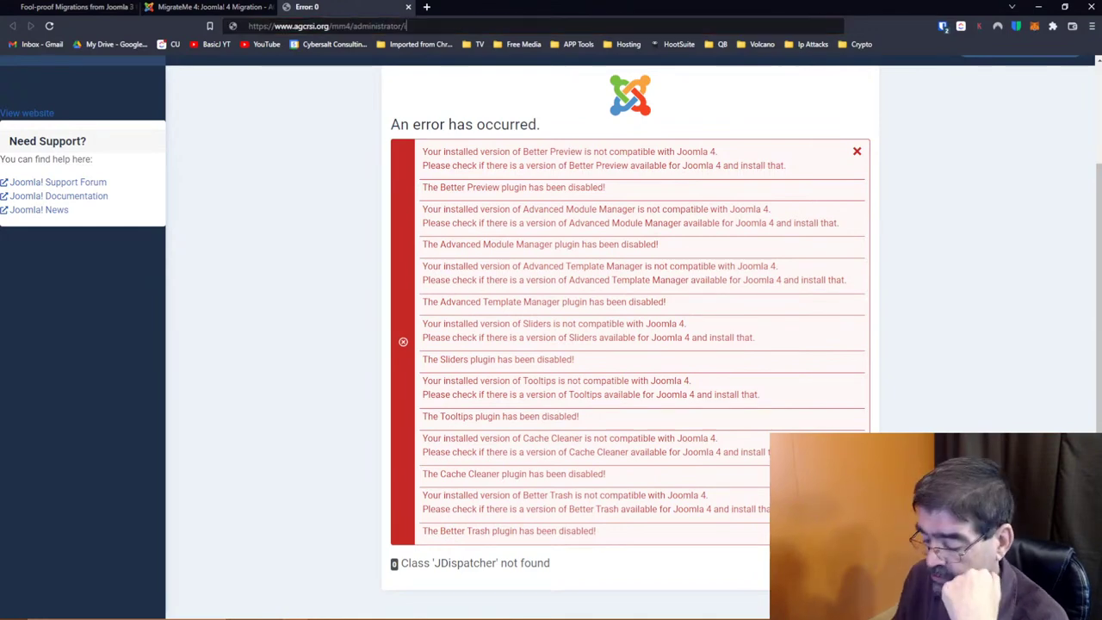
key("BackSpace")
key("Return")
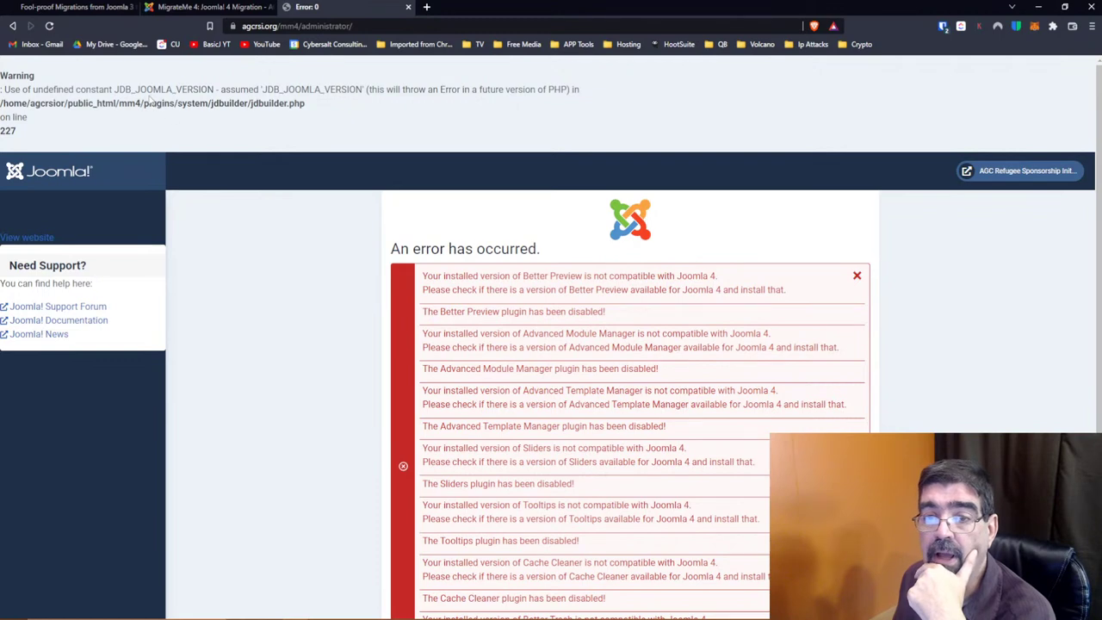
Return to the live site's administration and view the JD Builder pages list
left_click(191, 6)
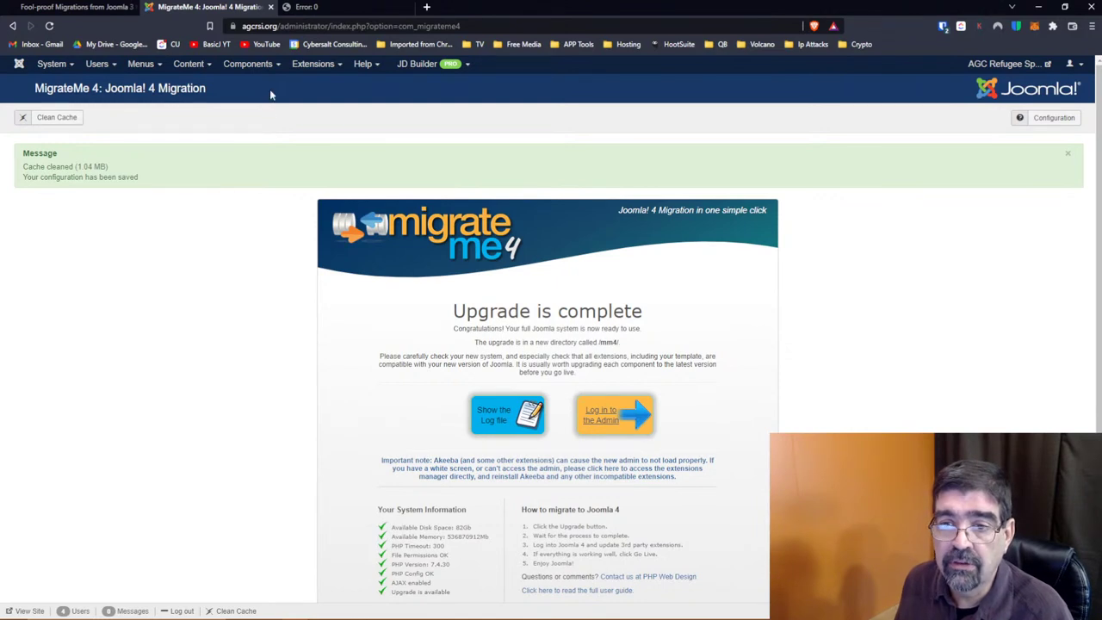
left_click(248, 72)
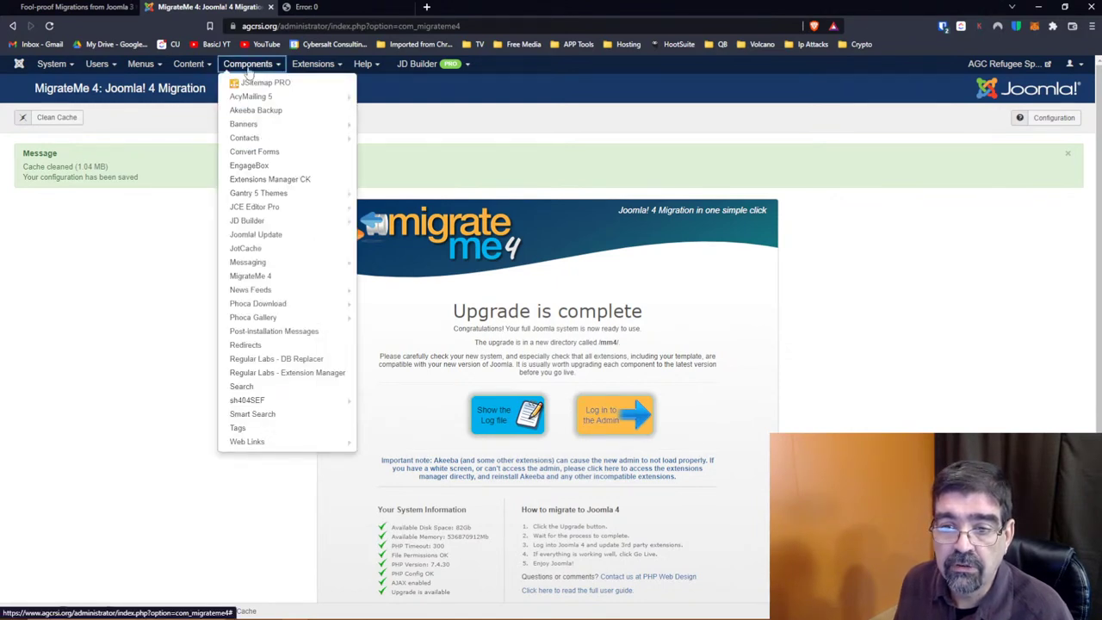
left_click(377, 220)
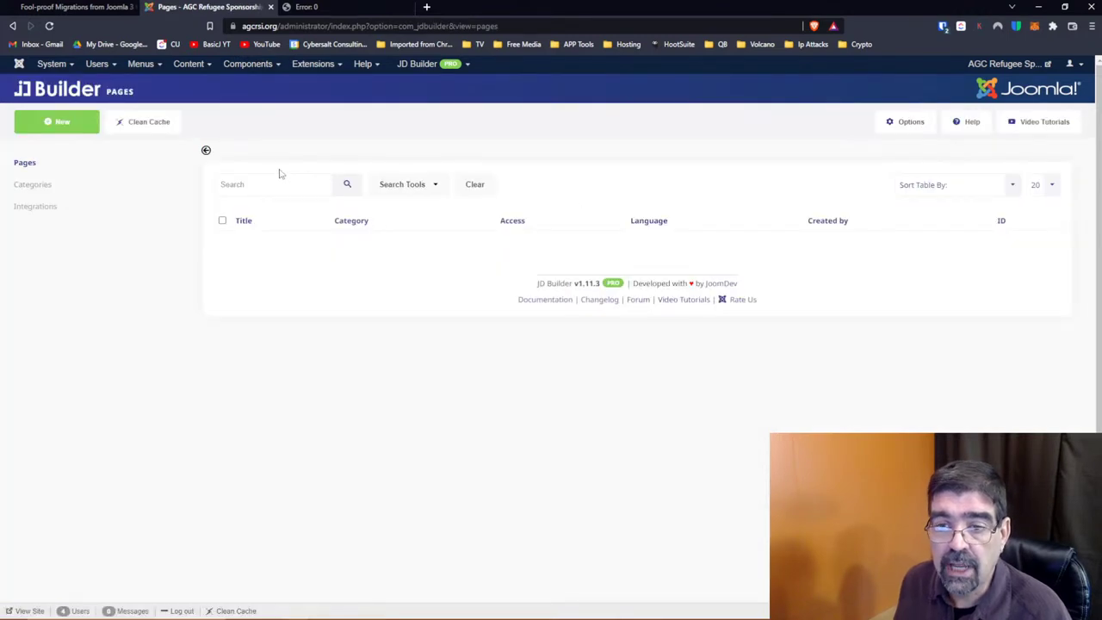
Search the live site's installed extensions for JD Builder, trying "jdb" and filtering the list by "buil"
left_click(313, 65)
mouse_move(313, 82)
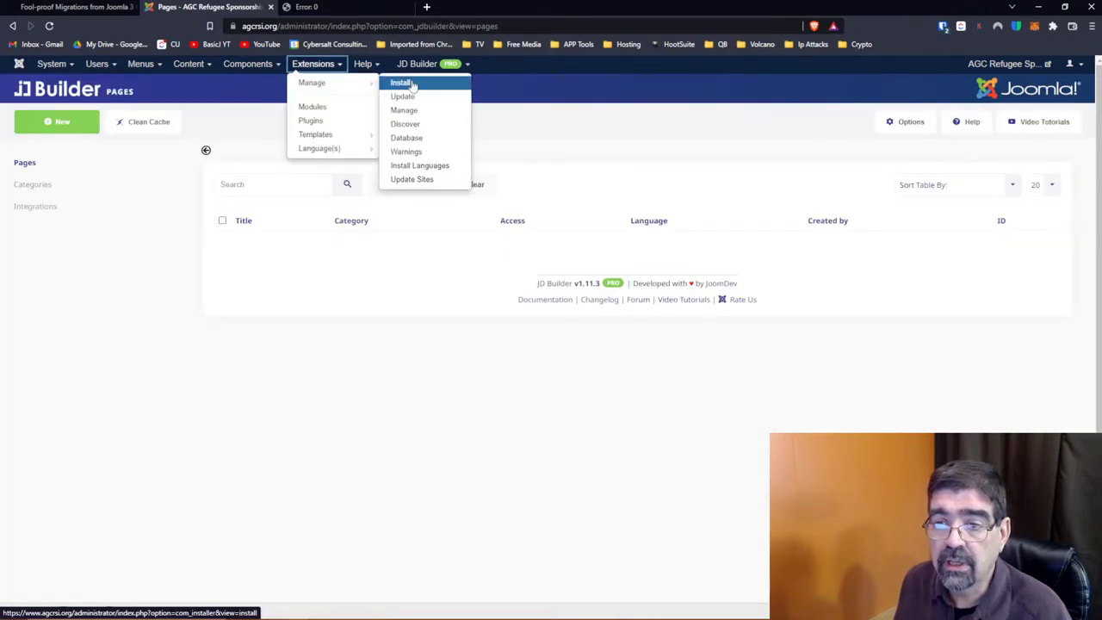
left_click(429, 110)
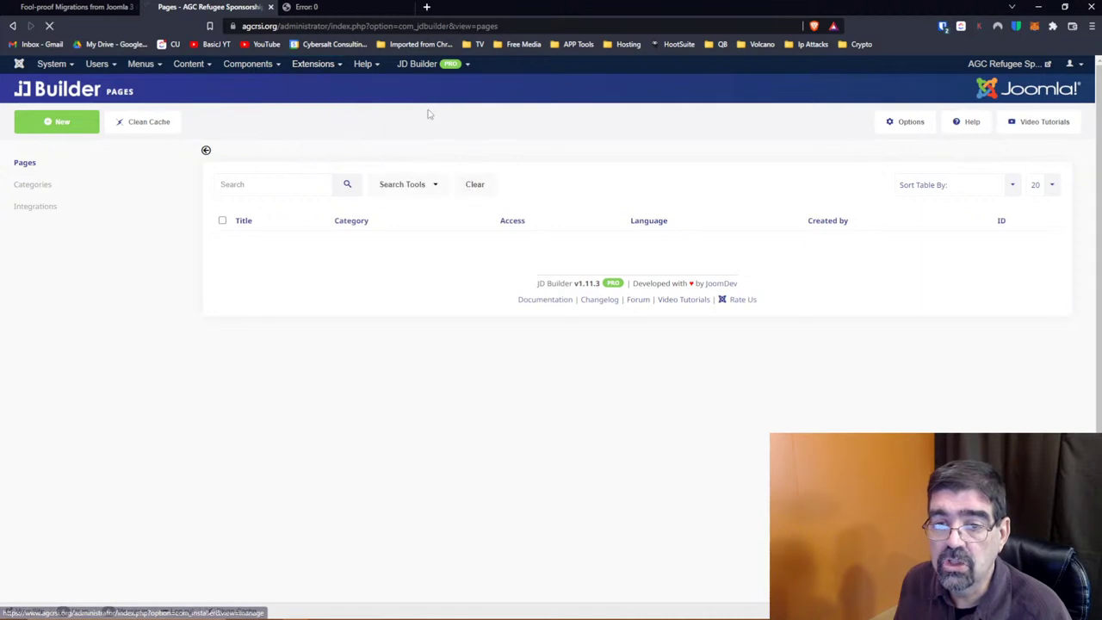
left_click(245, 152)
type("jdb")
key("Return")
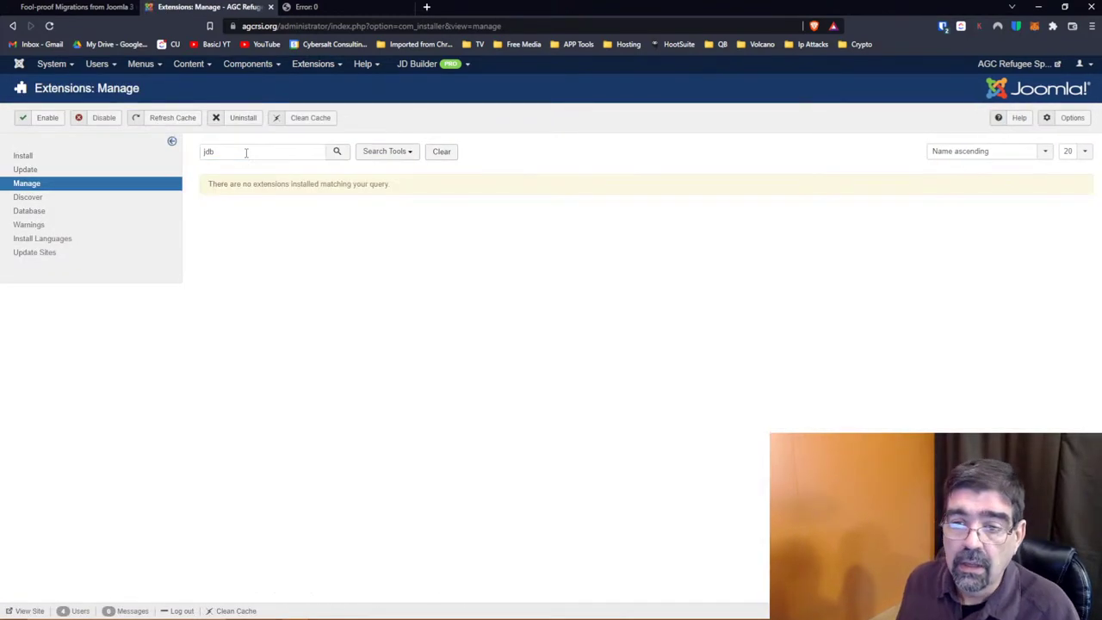
double_click(245, 152)
type("buil")
key("Return")
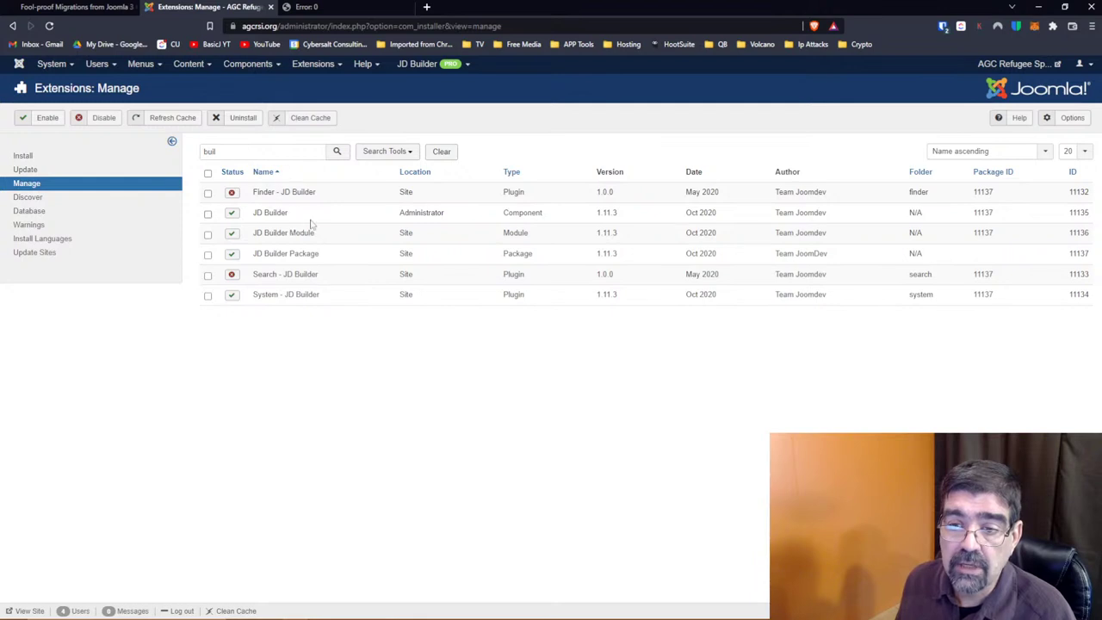
Uninstall all the listed JD Builder extensions from the live site and close the migrated site's error page
left_click(208, 173)
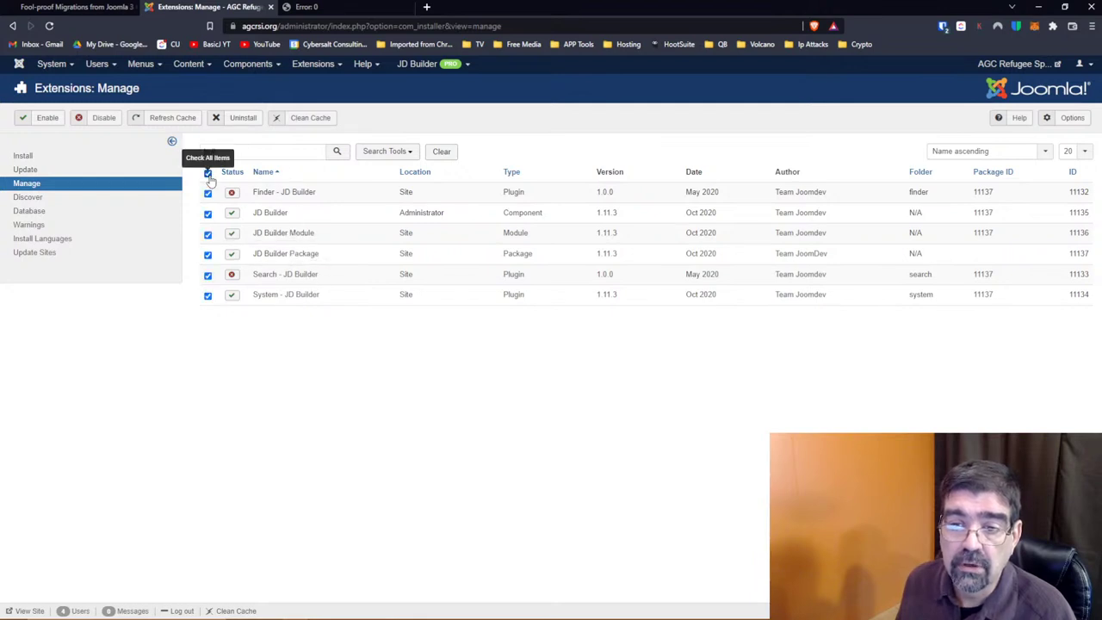
left_click(236, 119)
left_click(608, 103)
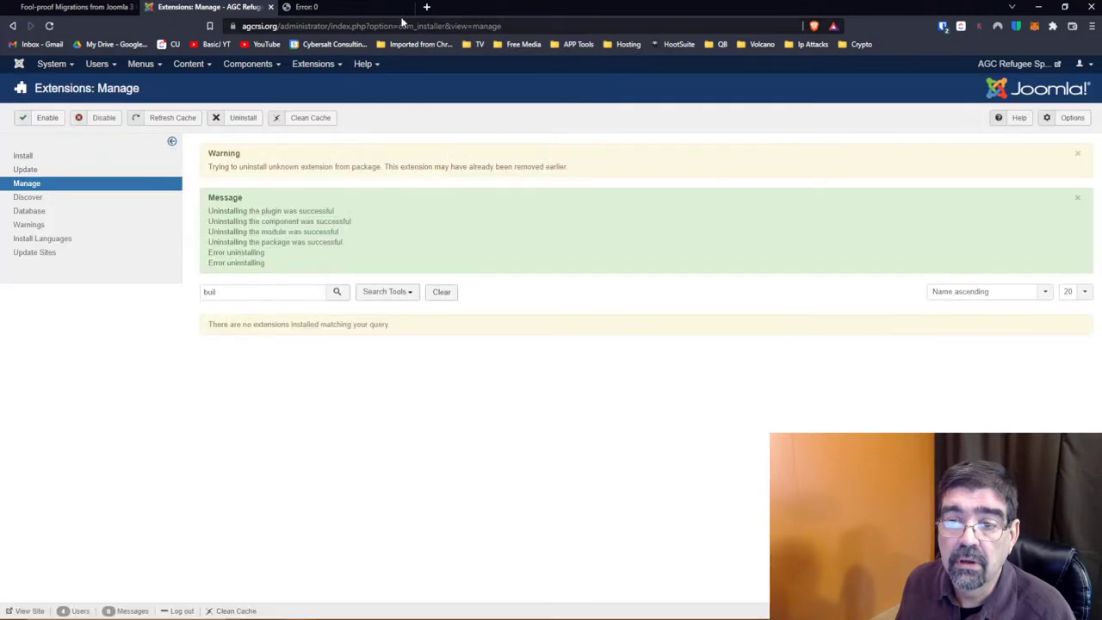
left_click(392, 10)
left_click(408, 8)
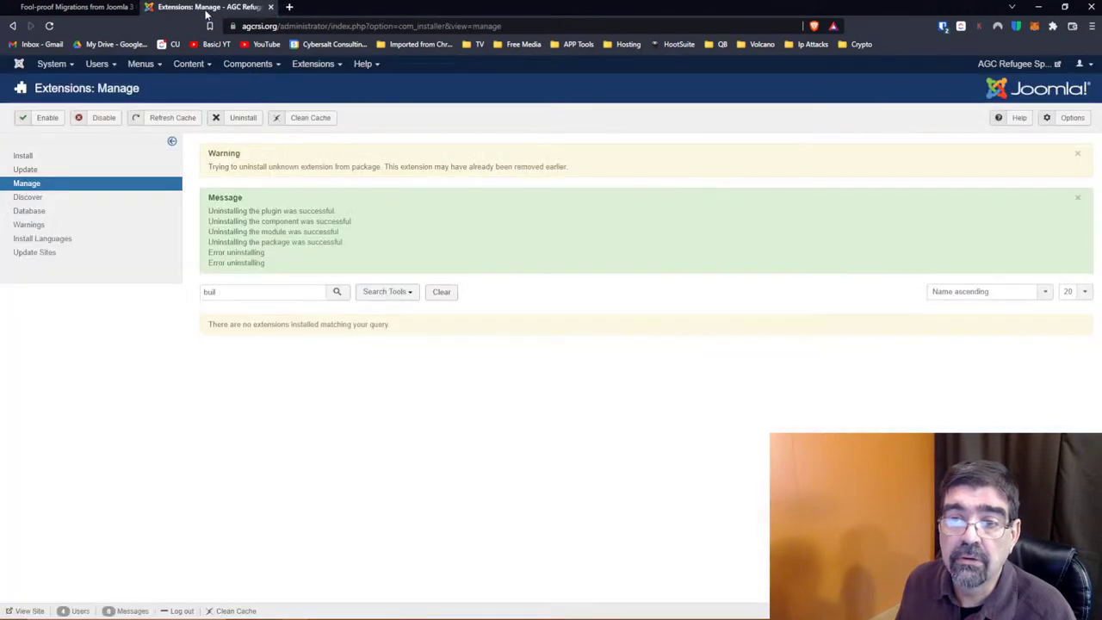
Rerun the upgrade to Joomla 4.1.3 in MigrateMe 4 and reopen the migrated site's administration
left_click(245, 65)
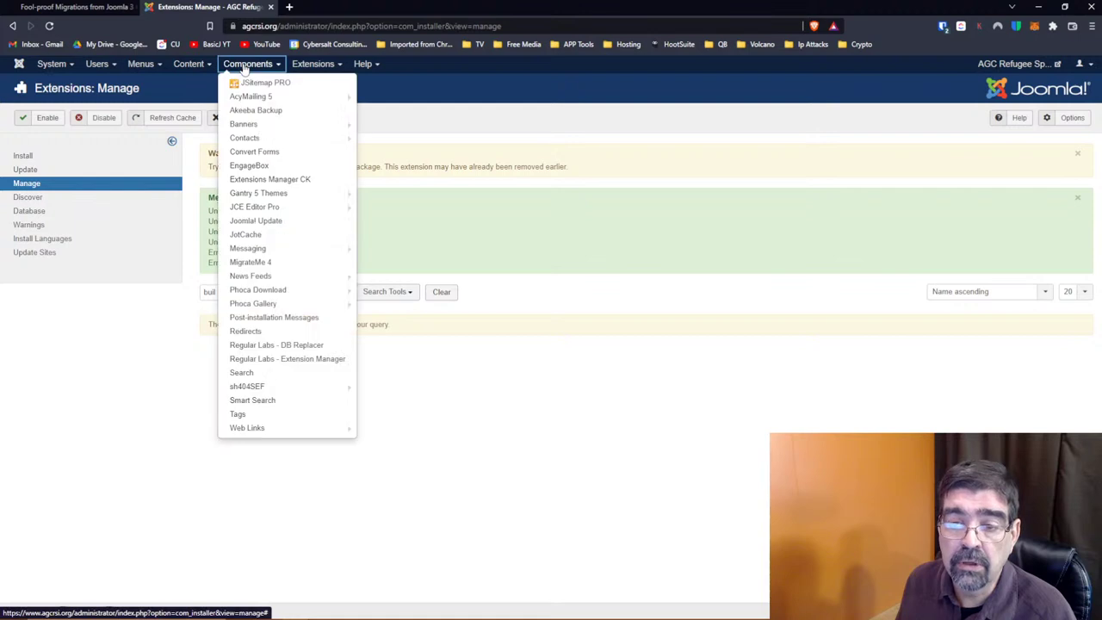
left_click(280, 263)
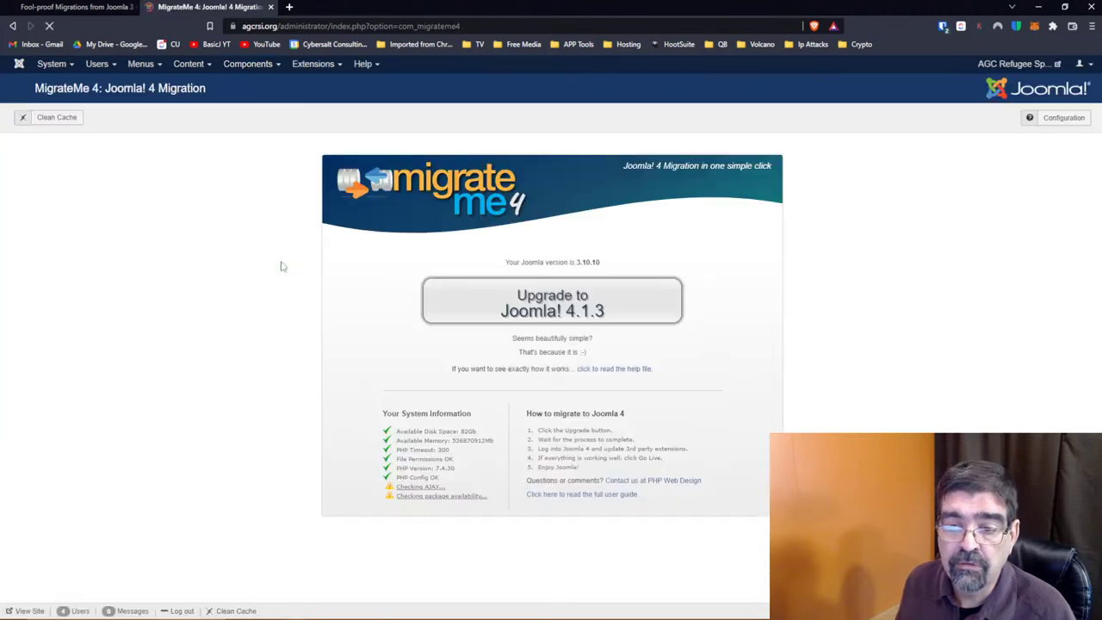
left_click(443, 294)
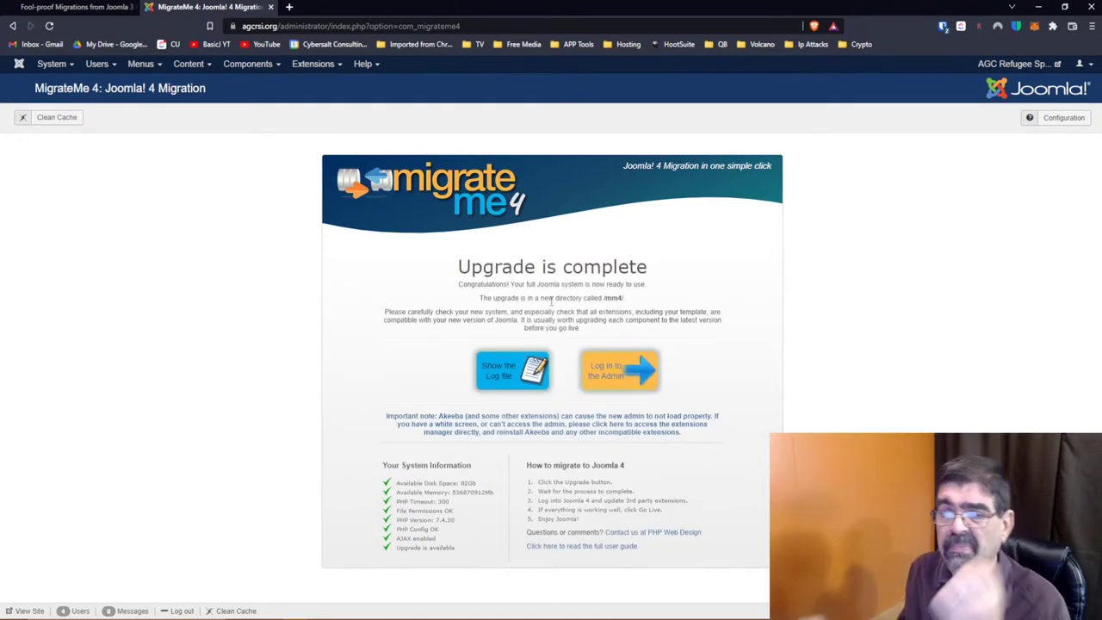
left_click(601, 369)
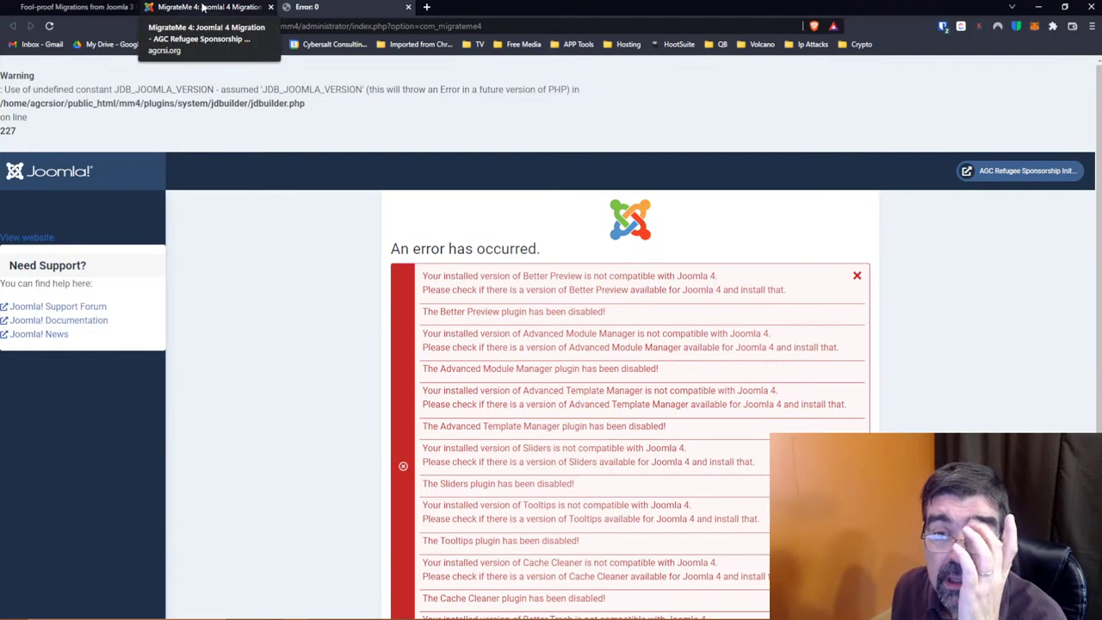
Search the live site's plugins for "jd" and compare the matches with the plugin path in the migrated site's warning
left_click(203, 6)
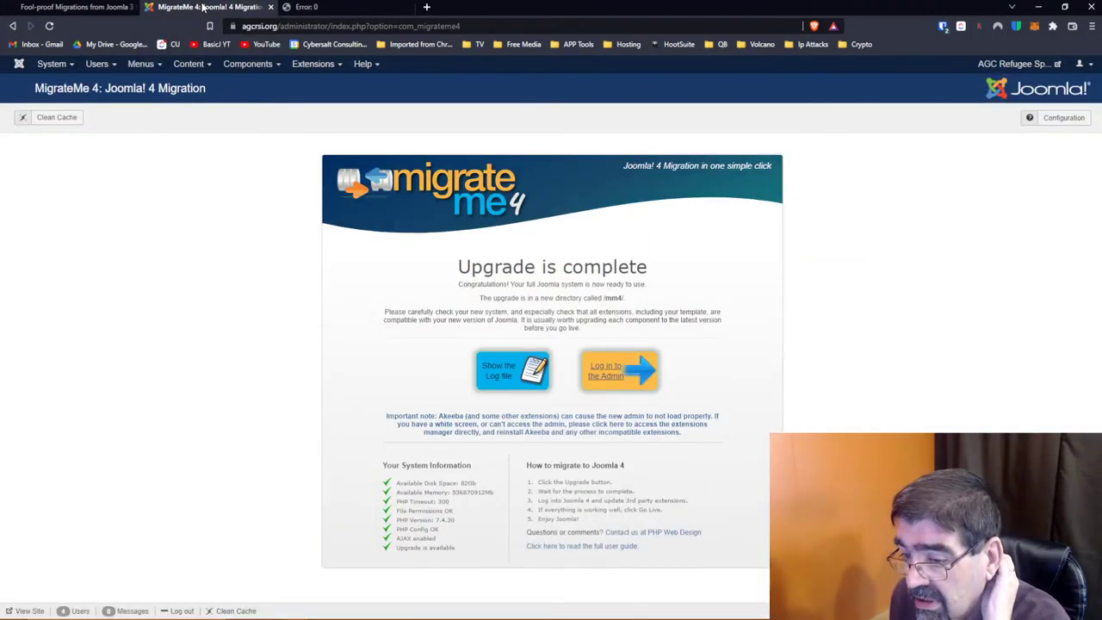
left_click(312, 63)
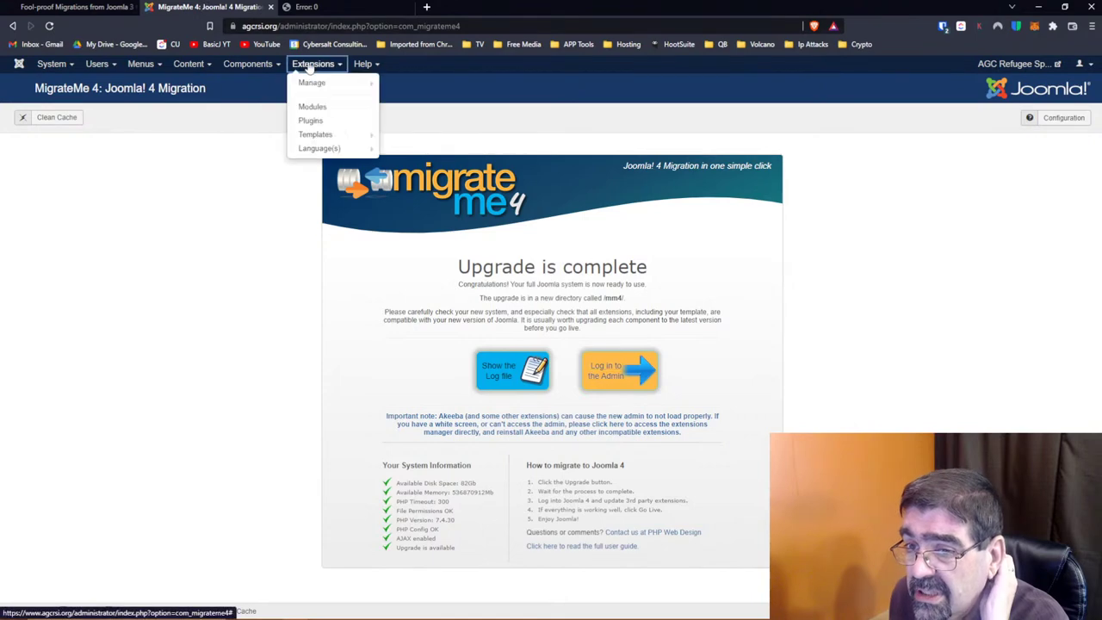
left_click(319, 123)
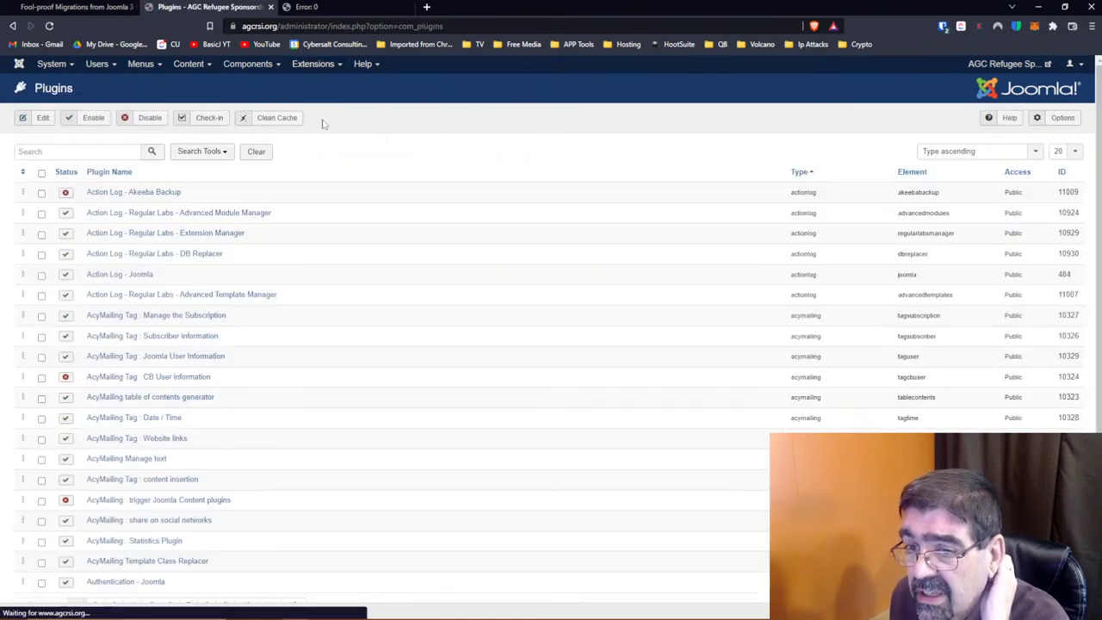
left_click(108, 151)
type("jd")
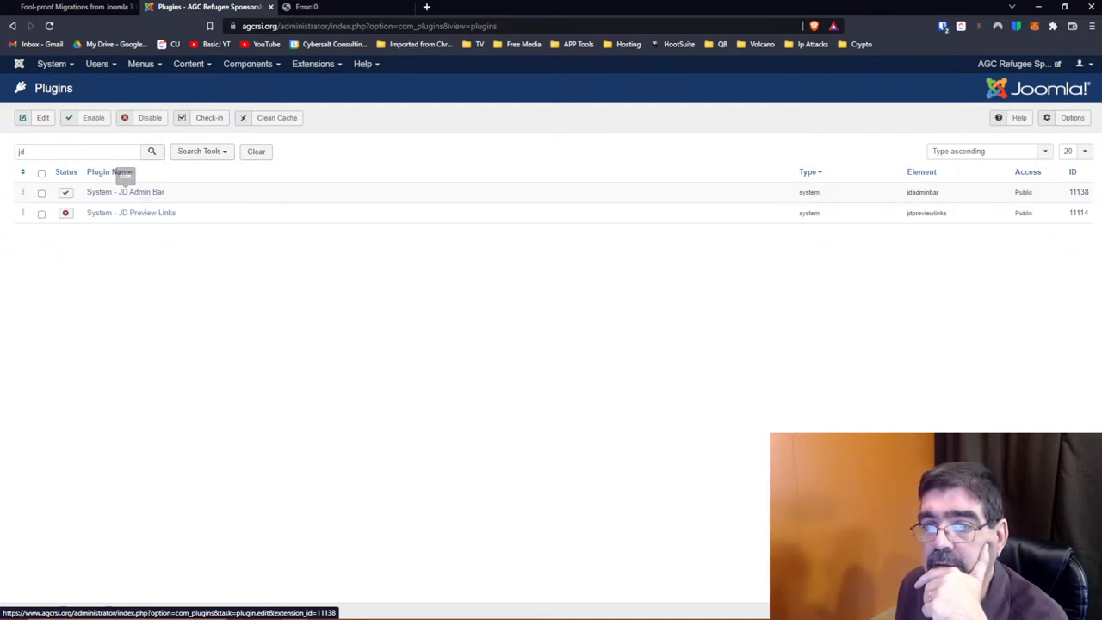
left_click(324, 12)
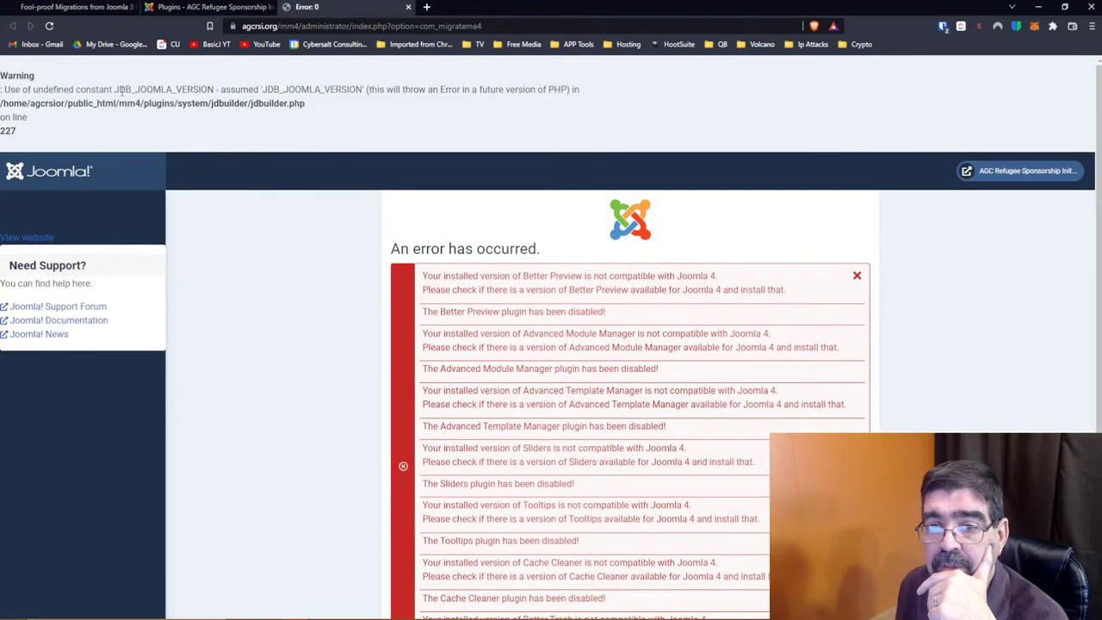
left_click(176, 8)
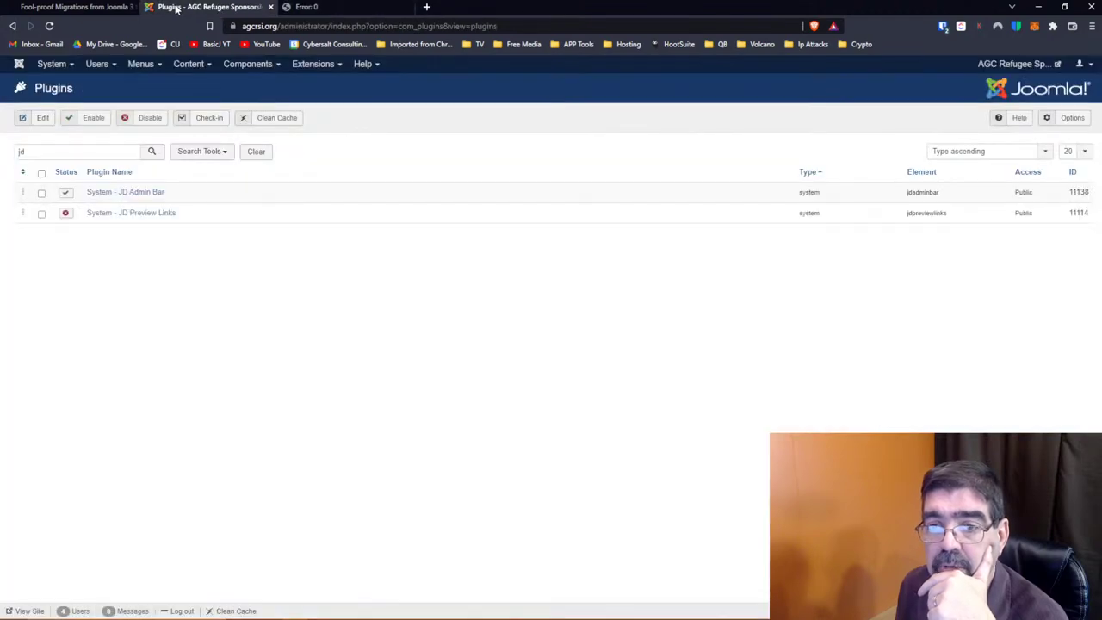
left_click(42, 173)
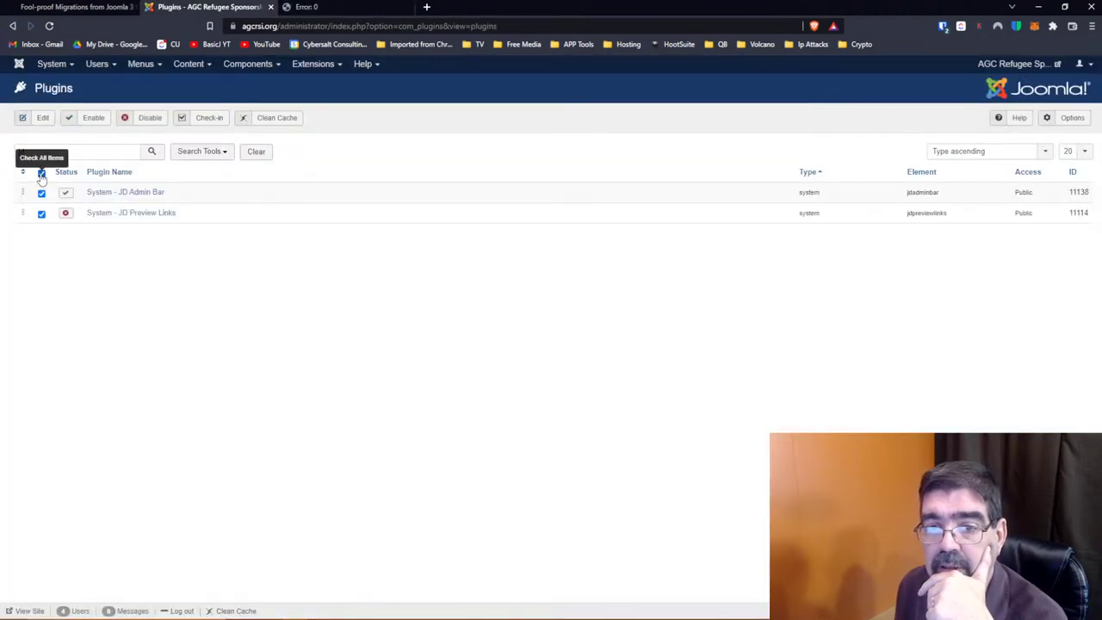
Uninstall the System - JD Admin Bar and System - JD Preview Links plugins from the live site's installed extensions
left_click(307, 72)
mouse_move(315, 83)
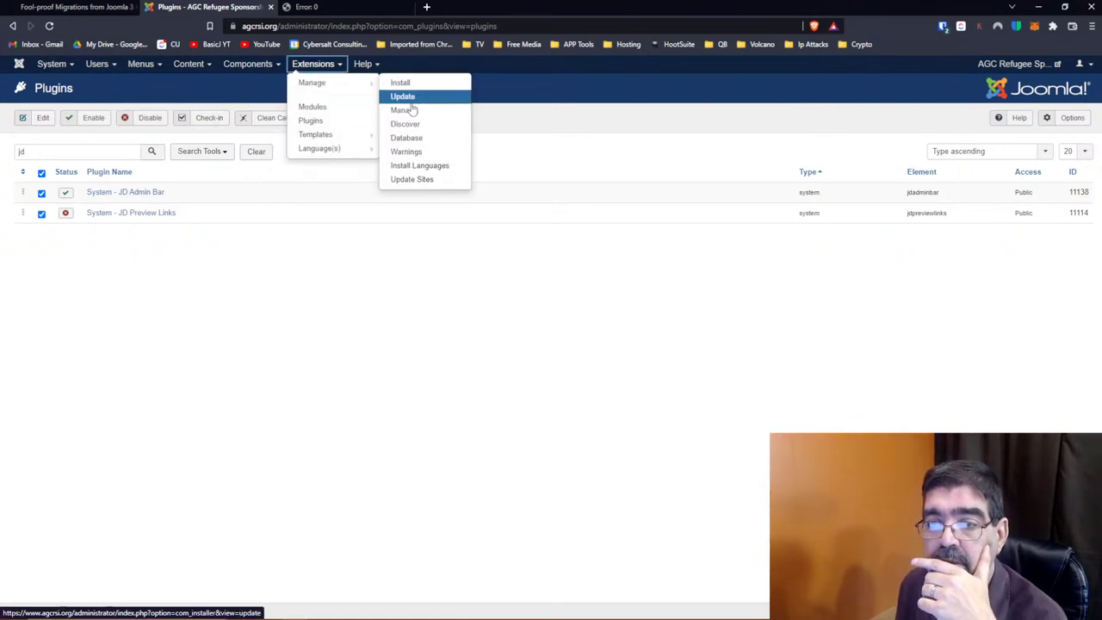
left_click(413, 110)
double_click(228, 151)
type("jd")
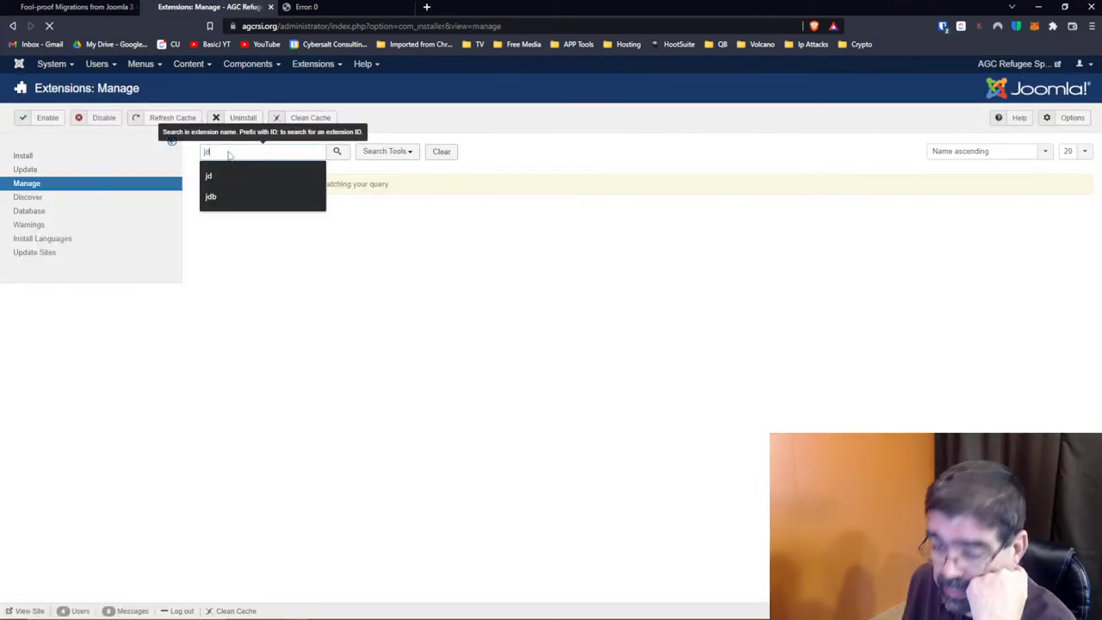
left_click(207, 173)
left_click(245, 122)
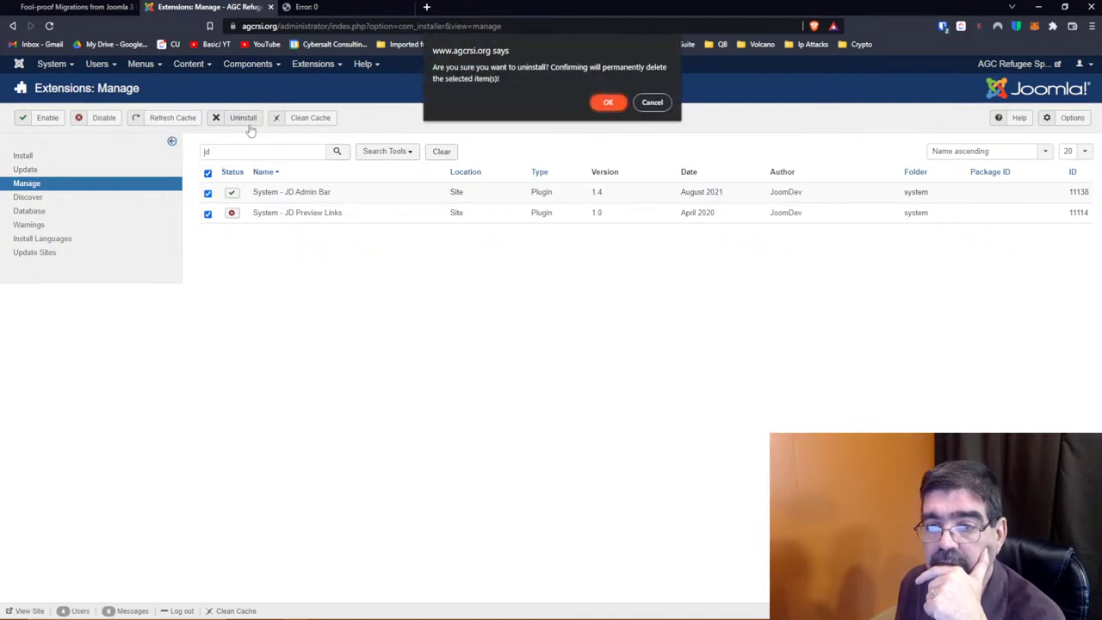
left_click(606, 104)
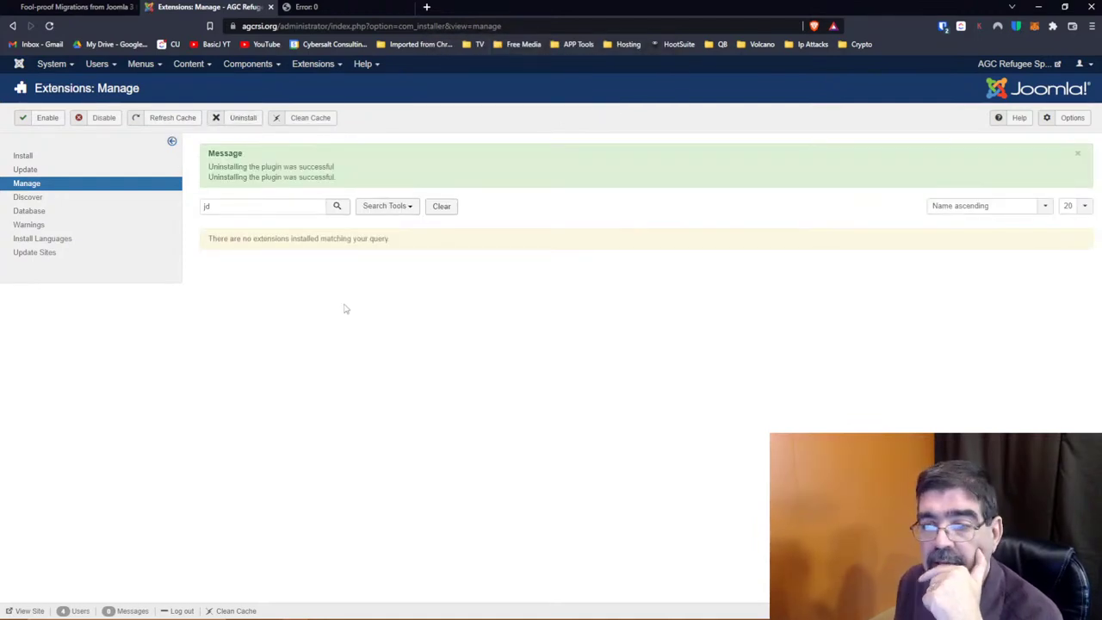
Run the MigrateMe 4 upgrade to Joomla 4.1.3 again, close the old error page and open the migrated site's administration
left_click(244, 72)
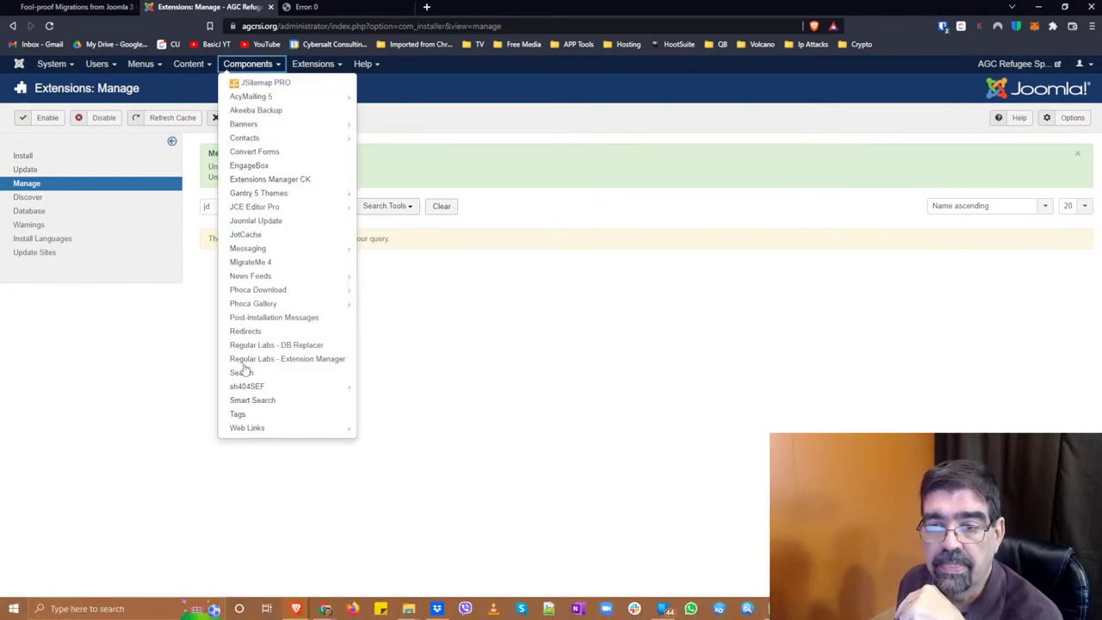
left_click(247, 261)
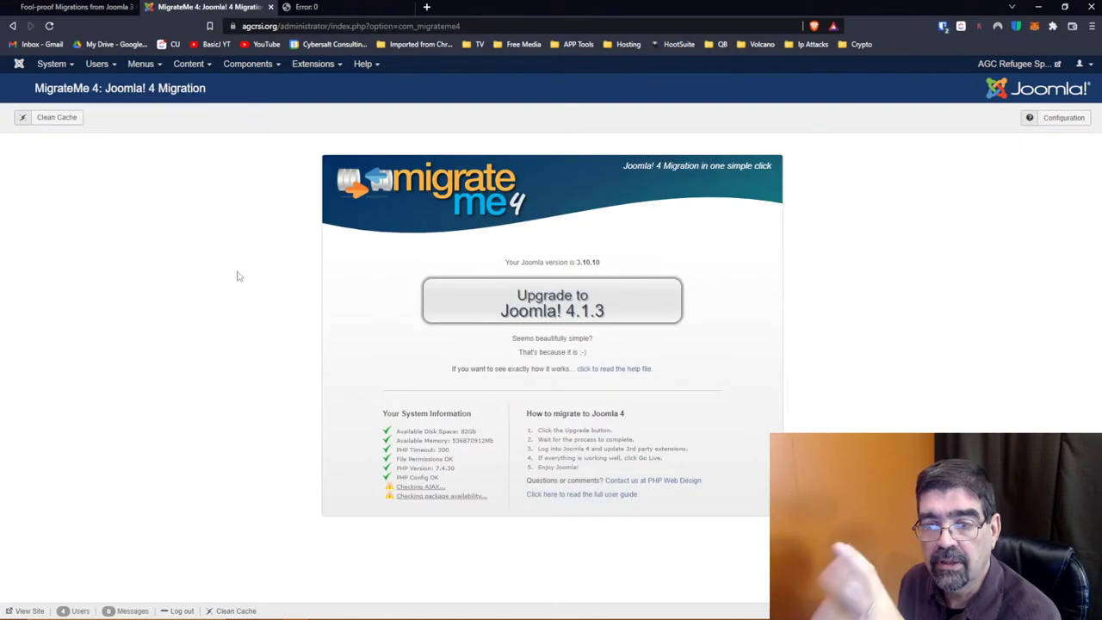
left_click(561, 314)
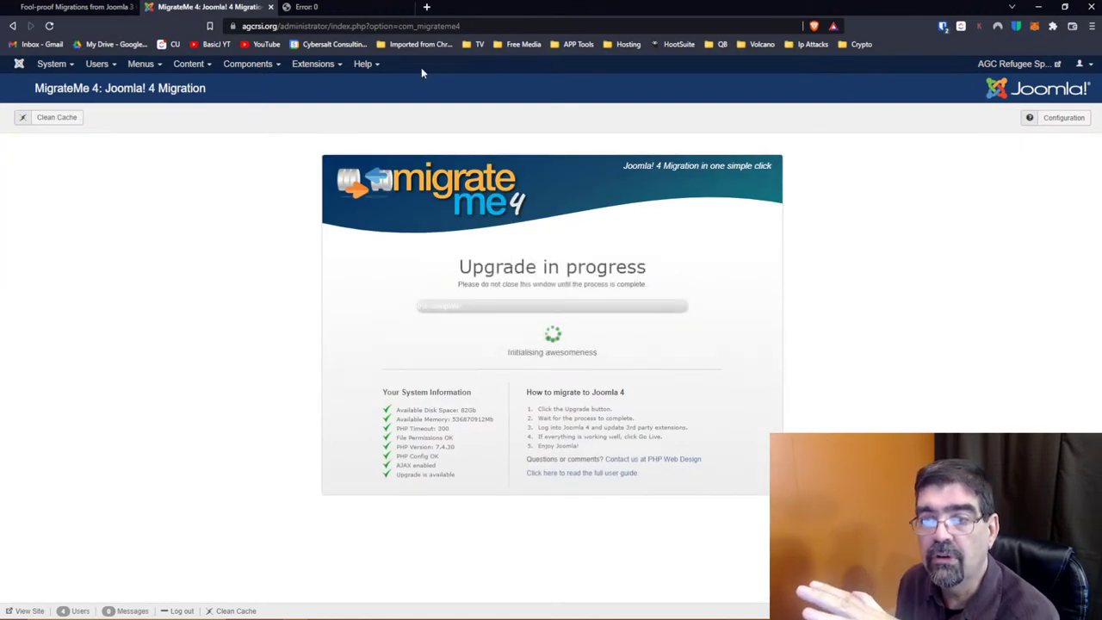
left_click(349, 6)
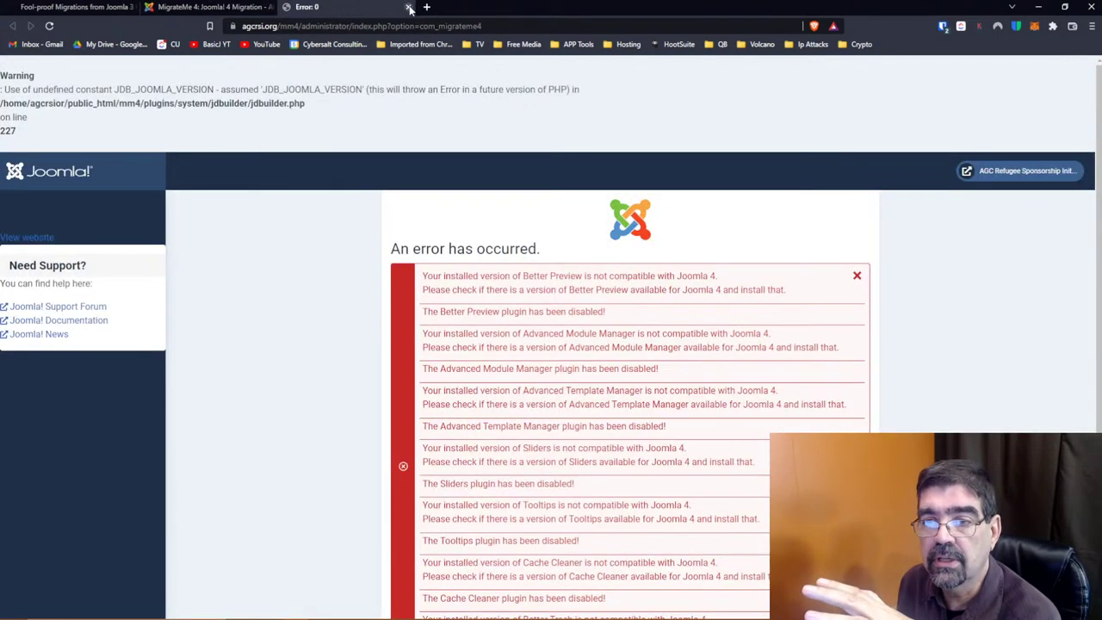
left_click(408, 7)
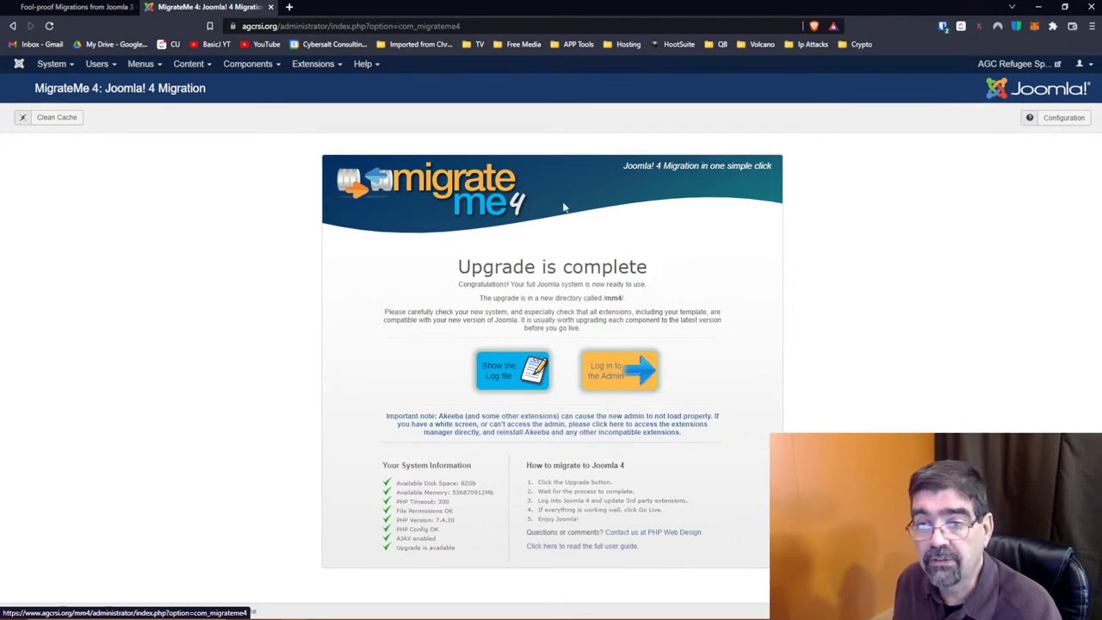
left_click(609, 380)
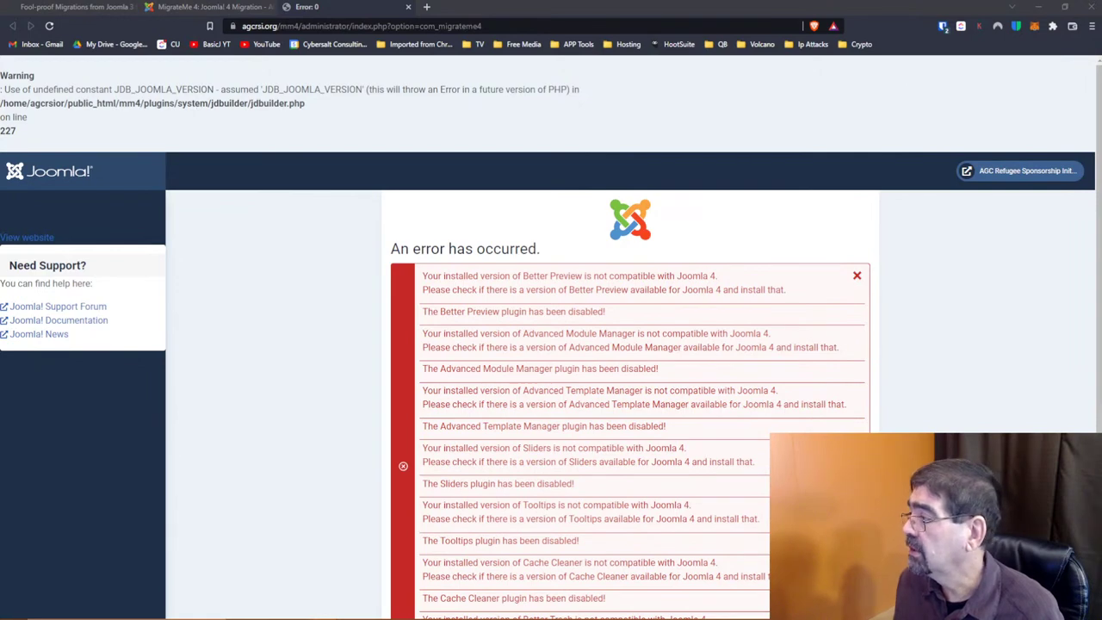
key("alt+Tab")
key("alt+Tab")
key("alt+Tab")
key("alt+Tab")
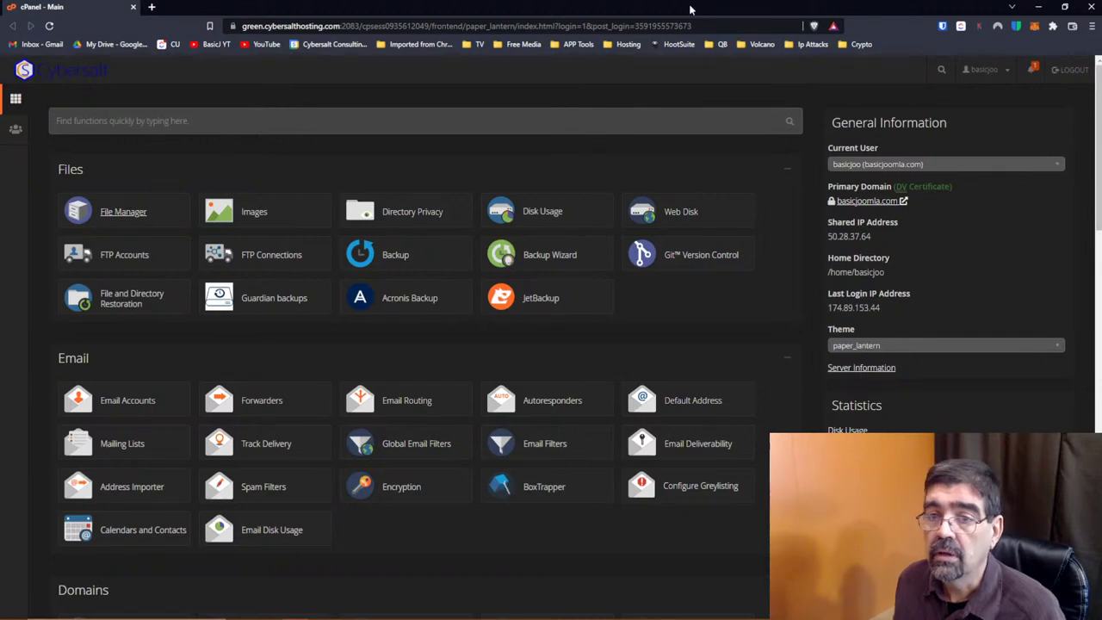
key("alt+Tab")
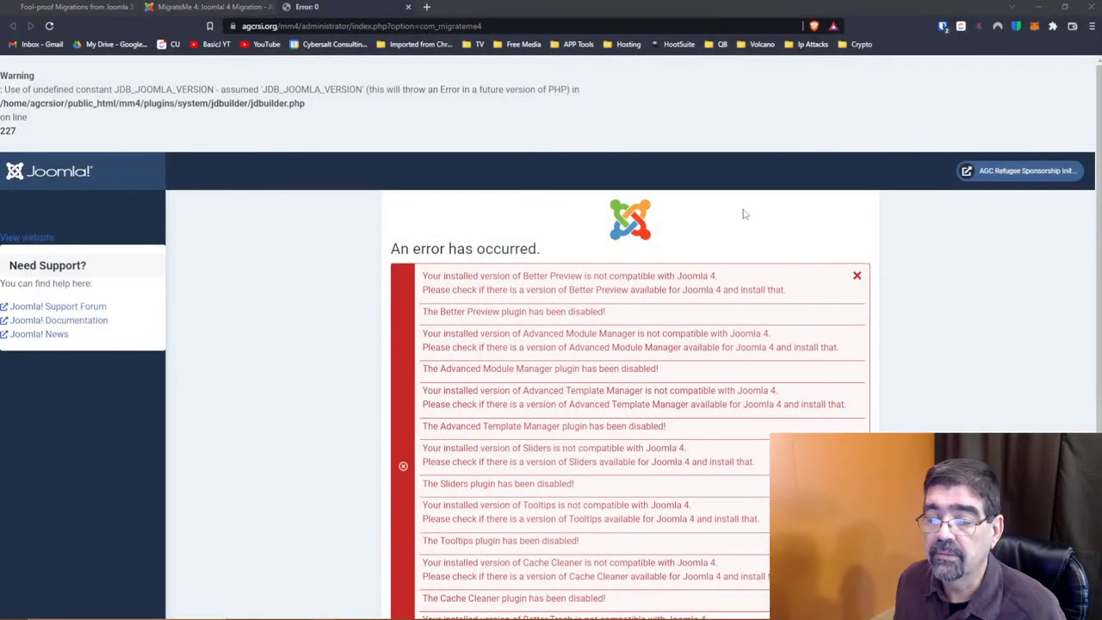
key("alt+Tab")
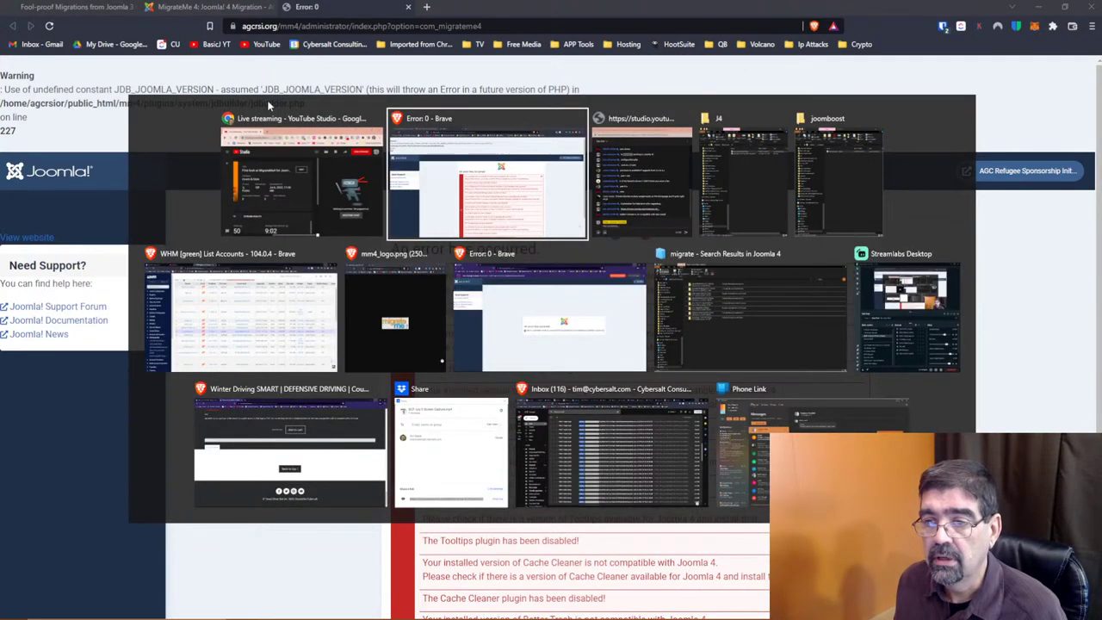
key("Tab")
key("Tab")
key("Tab")
key("Tab")
key("Tab")
key("Tab")
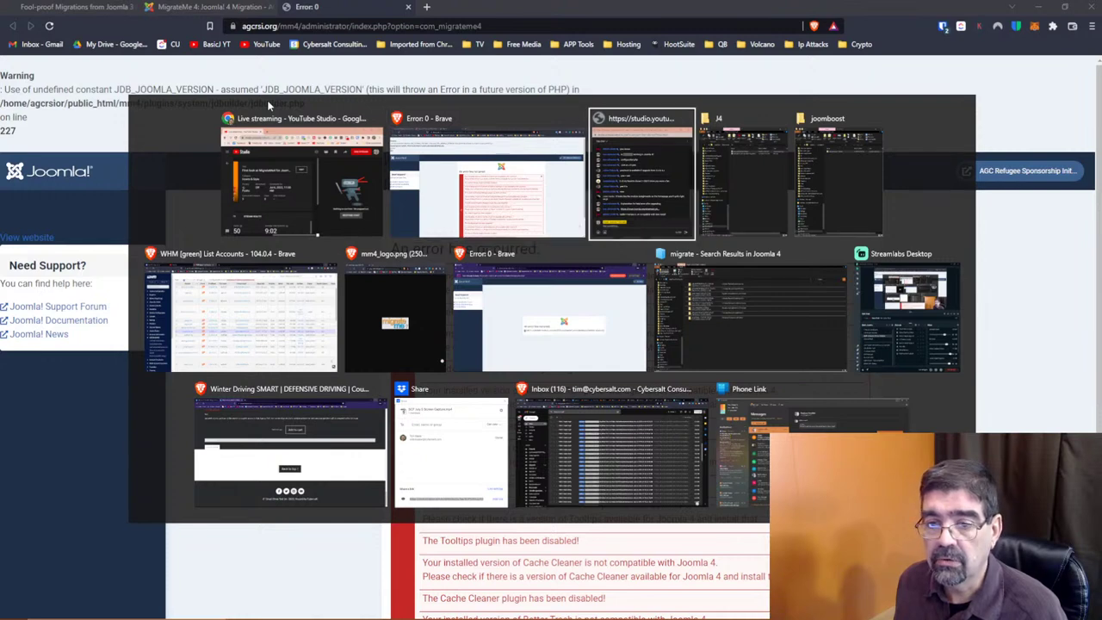
key("Tab")
key("Tab")
key("Tab")
key("Tab")
key("Tab")
key("Tab")
key("Tab")
key("Tab")
key("Tab")
key("Tab")
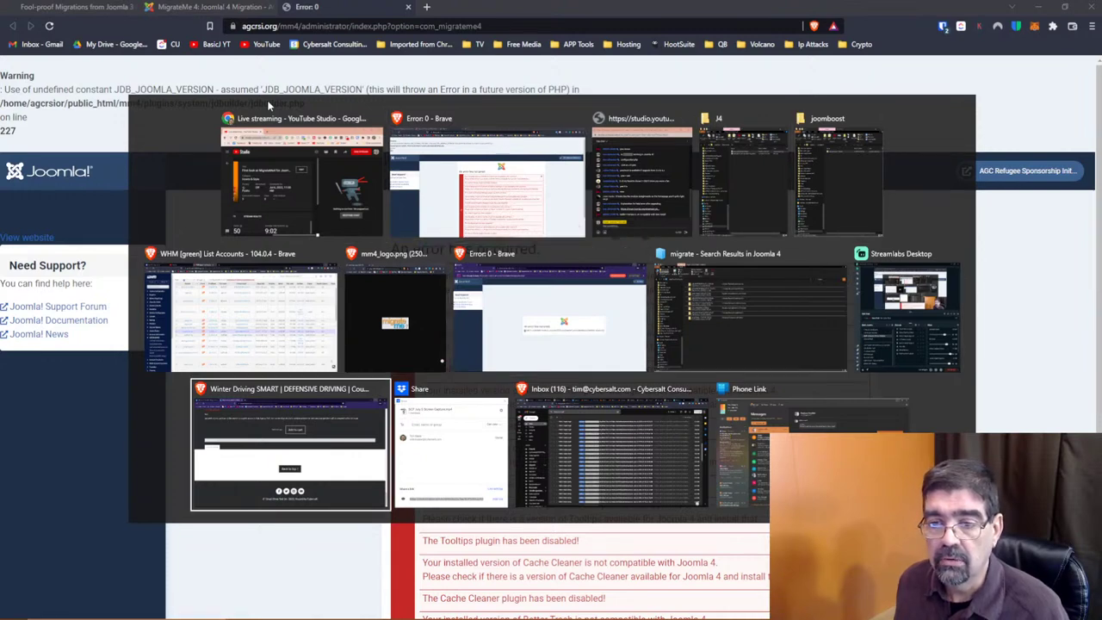
key("Tab")
key("Tab")
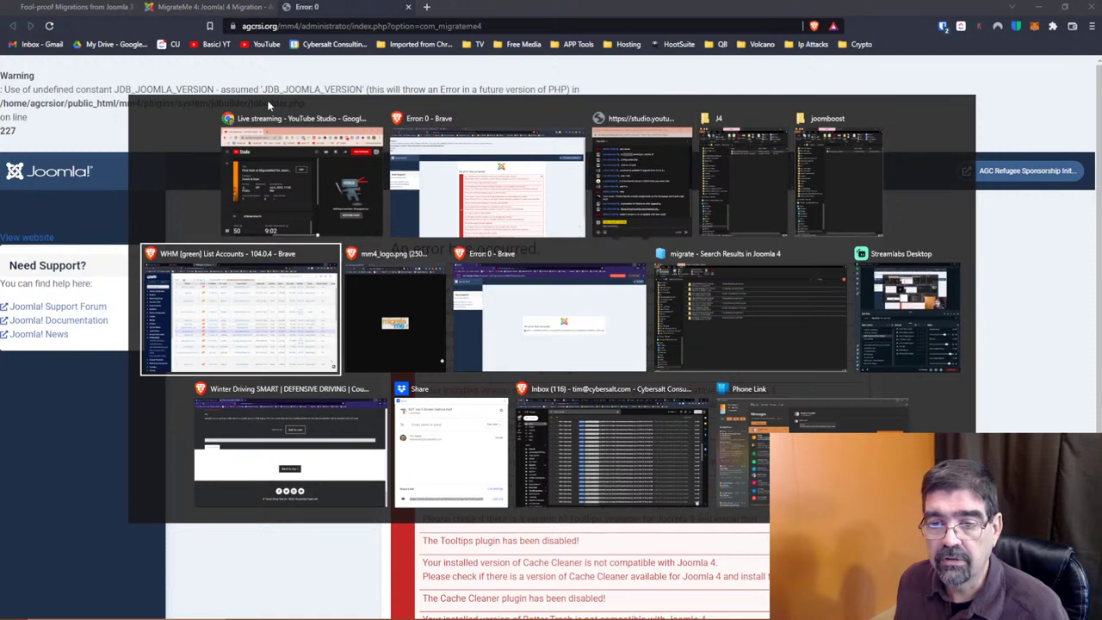
key("Escape")
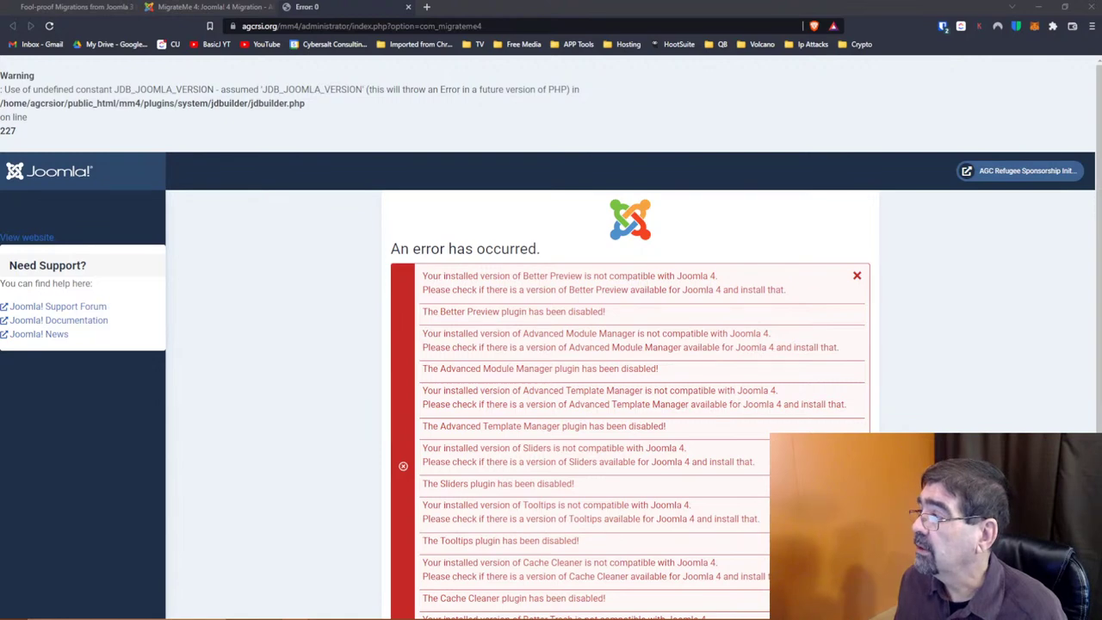
Switch to the cPanel File Manager, maximize its window and open the plugins folder inside public_html/mm4
key("alt+Tab")
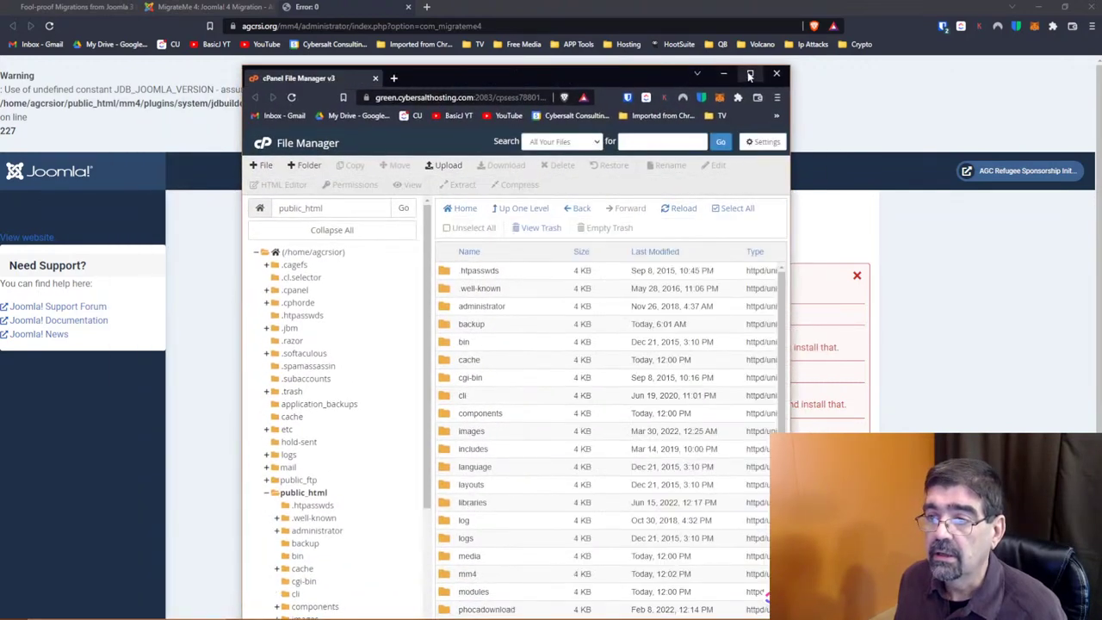
double_click(677, 69)
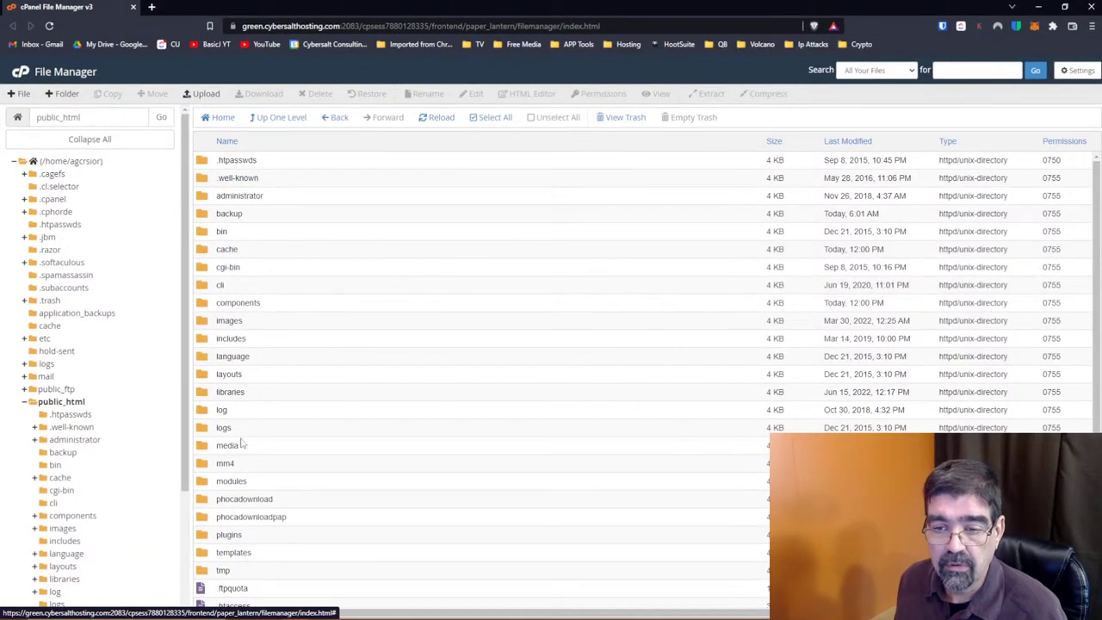
double_click(204, 465)
left_click(200, 393)
double_click(201, 393)
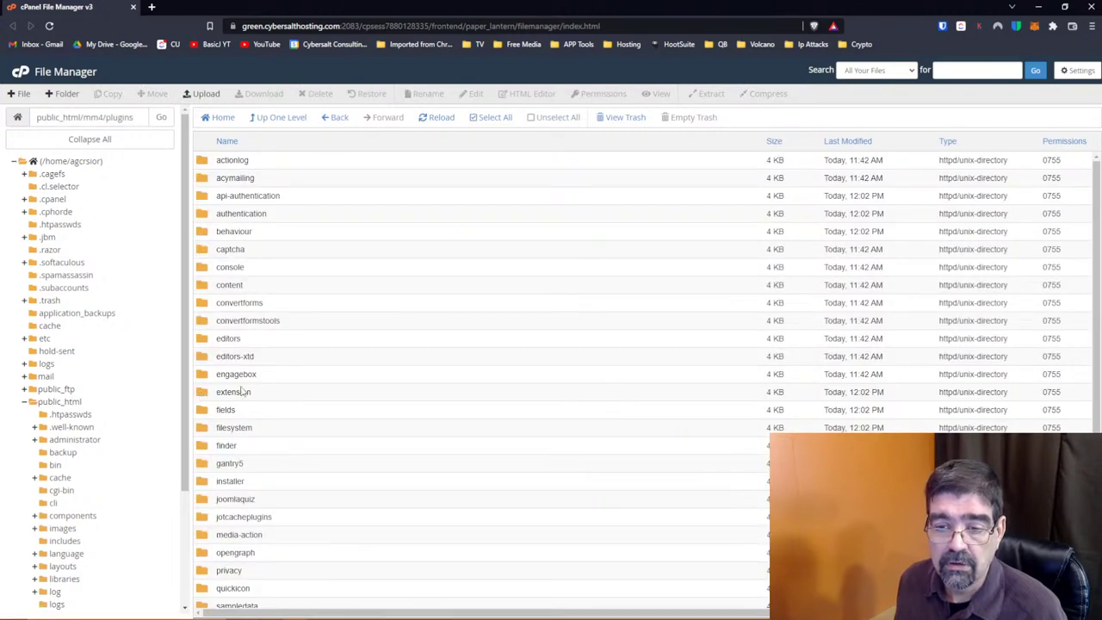
scroll(244, 392, "down", 1)
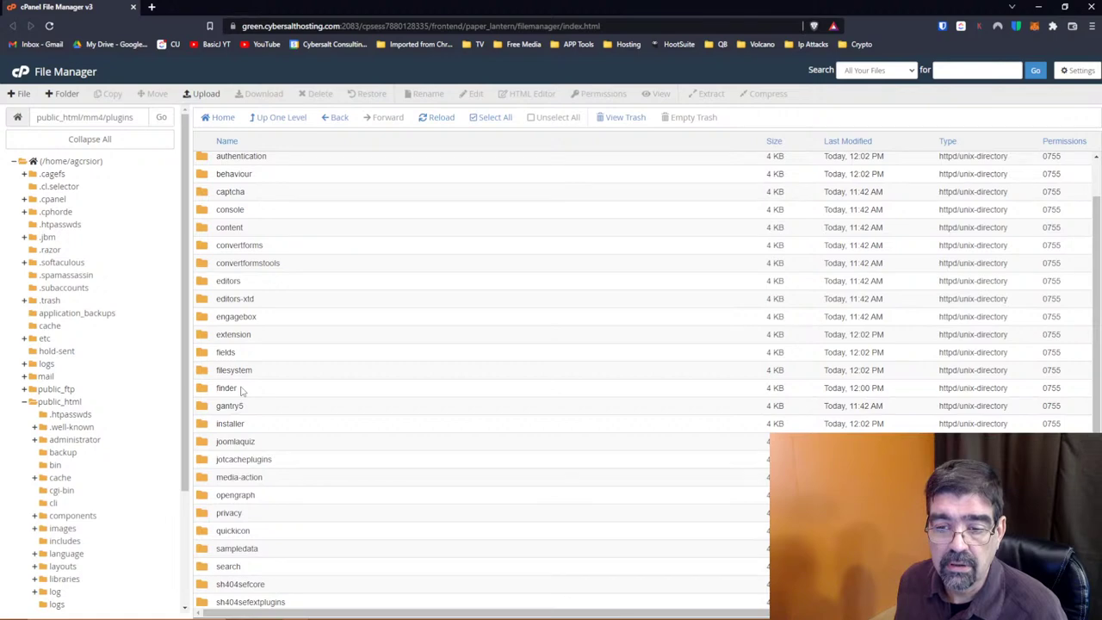
scroll(242, 392, "up", 1)
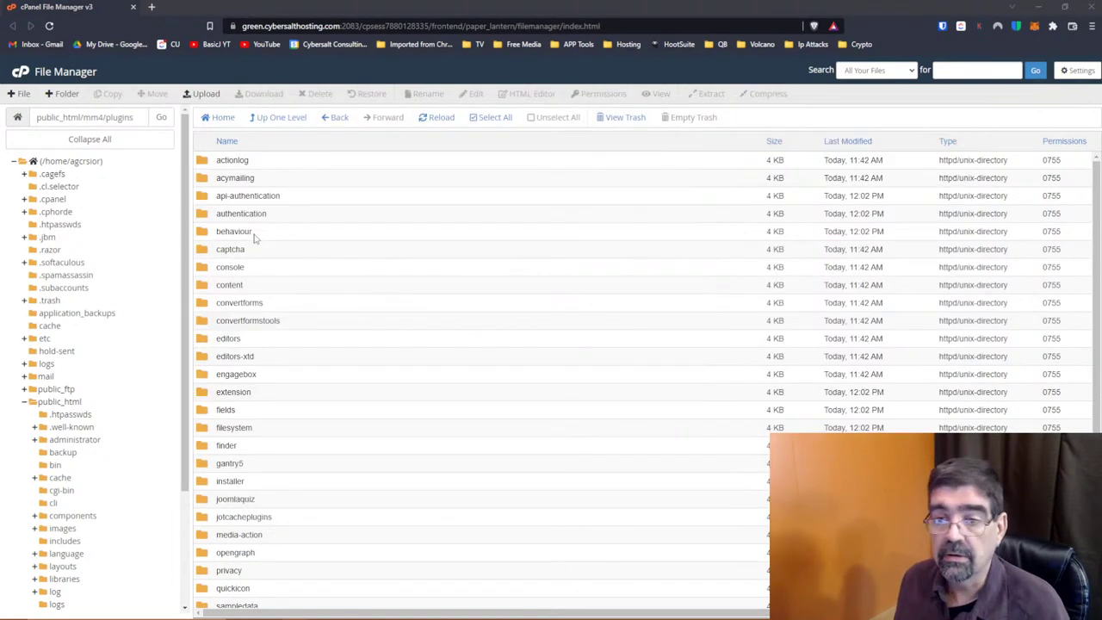
Recheck the plugin path in the migrated site's warning and open the matching system folder in the File Manager
key("alt+Tab")
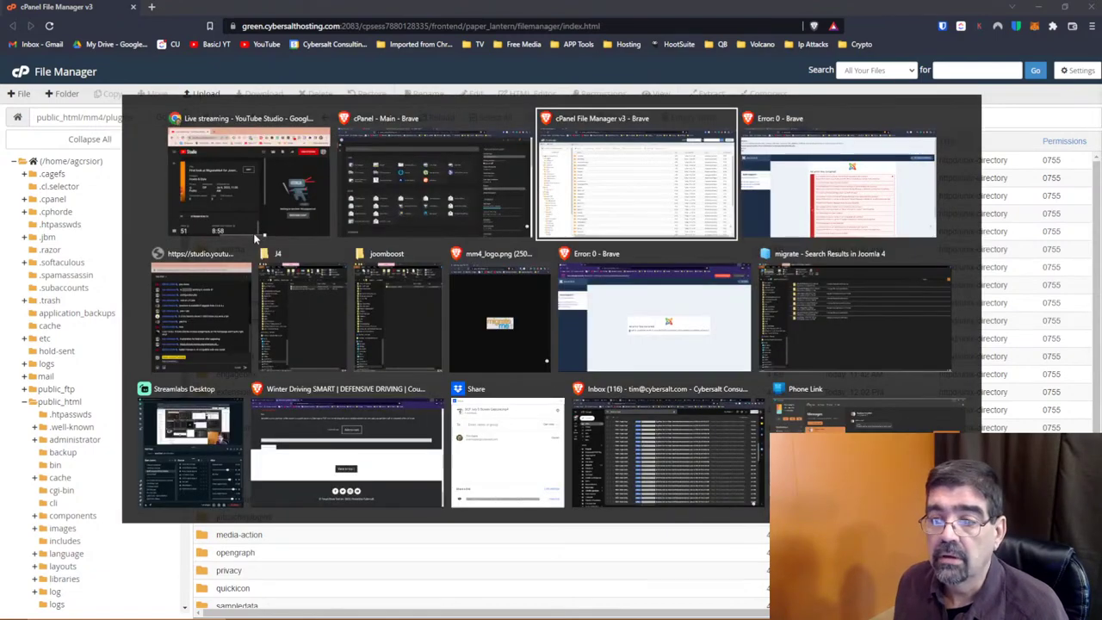
key("alt+Tab")
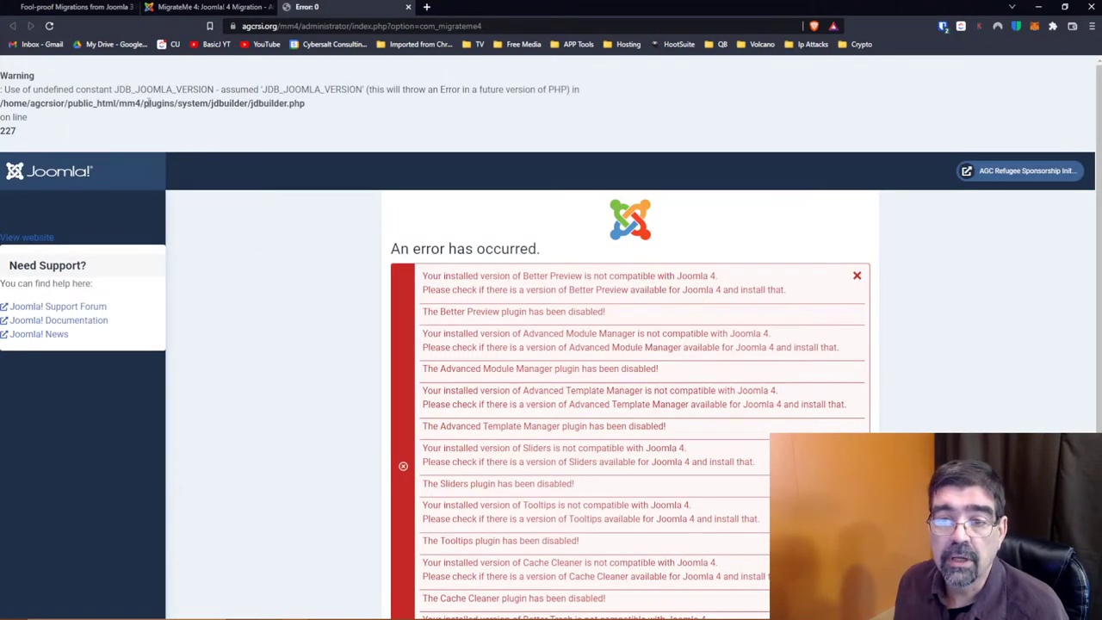
key("alt+Tab")
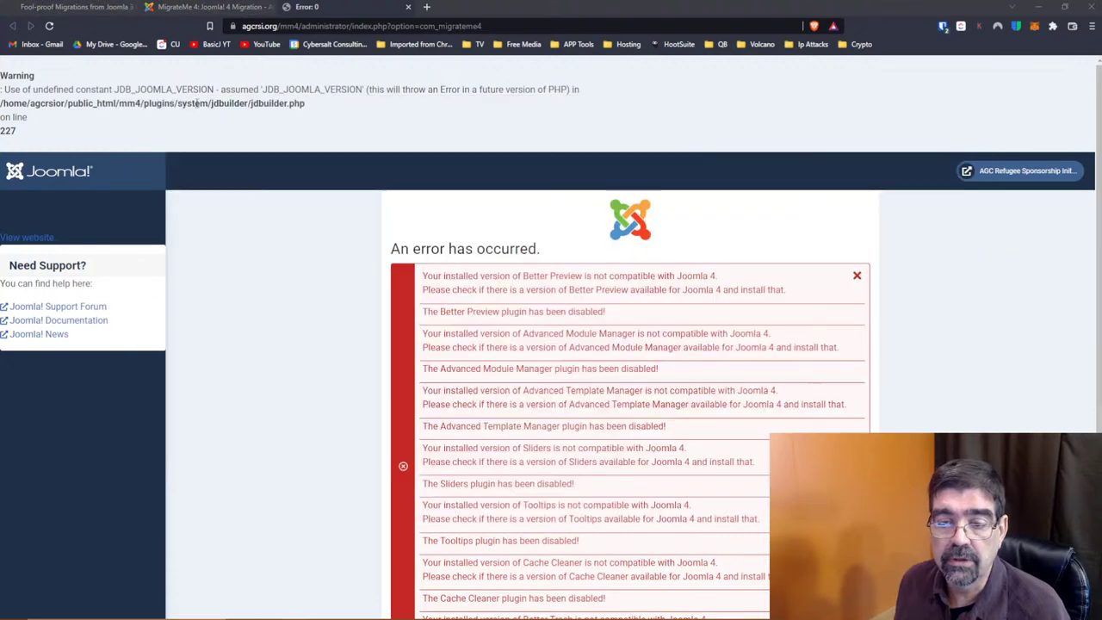
key("alt+Tab")
key("alt+Tab")
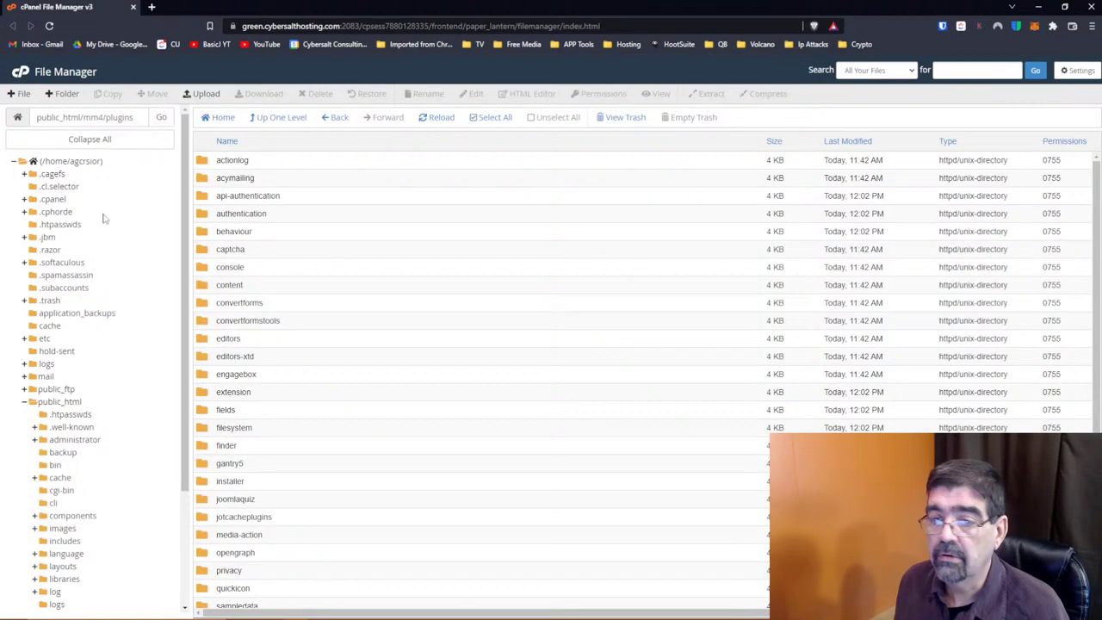
scroll(329, 310, "down", 1)
scroll(329, 309, "down", 1)
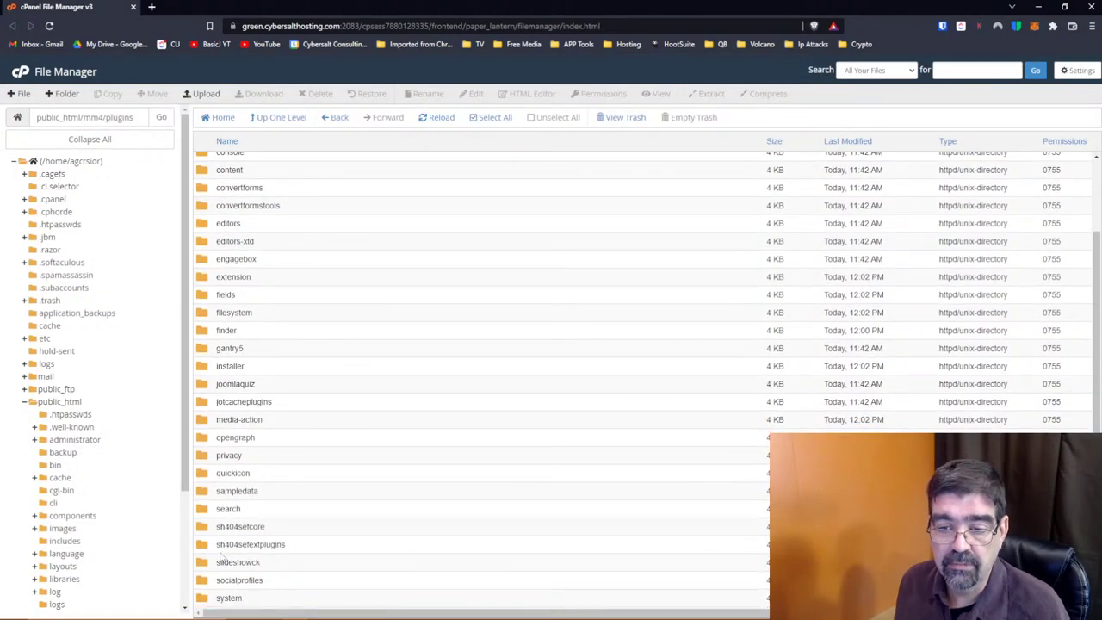
left_click(203, 599)
left_click(204, 601)
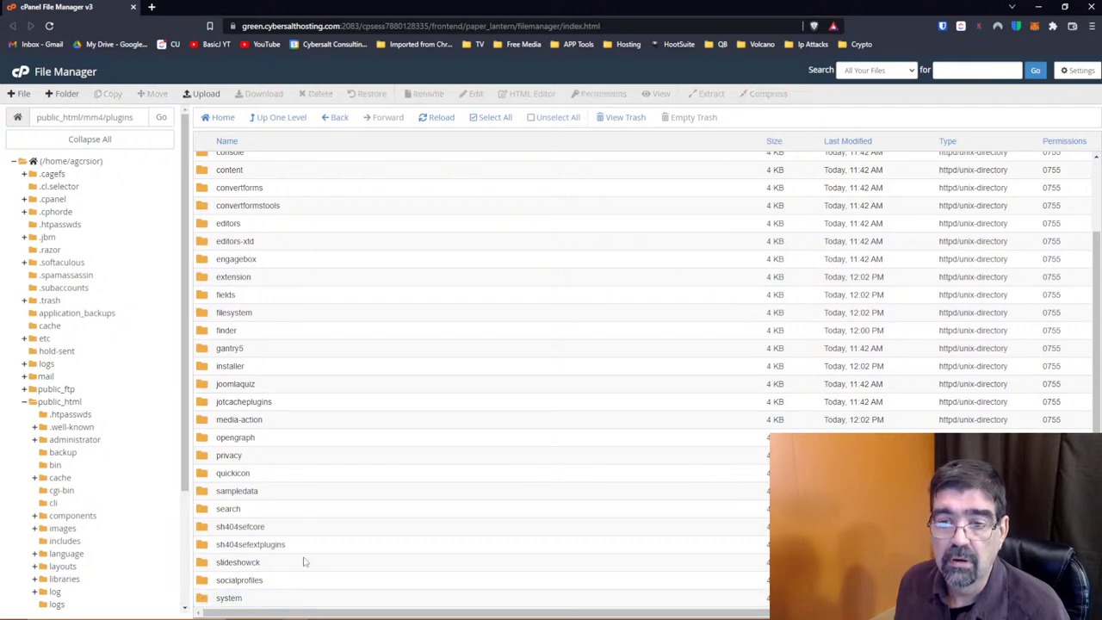
double_click(206, 600)
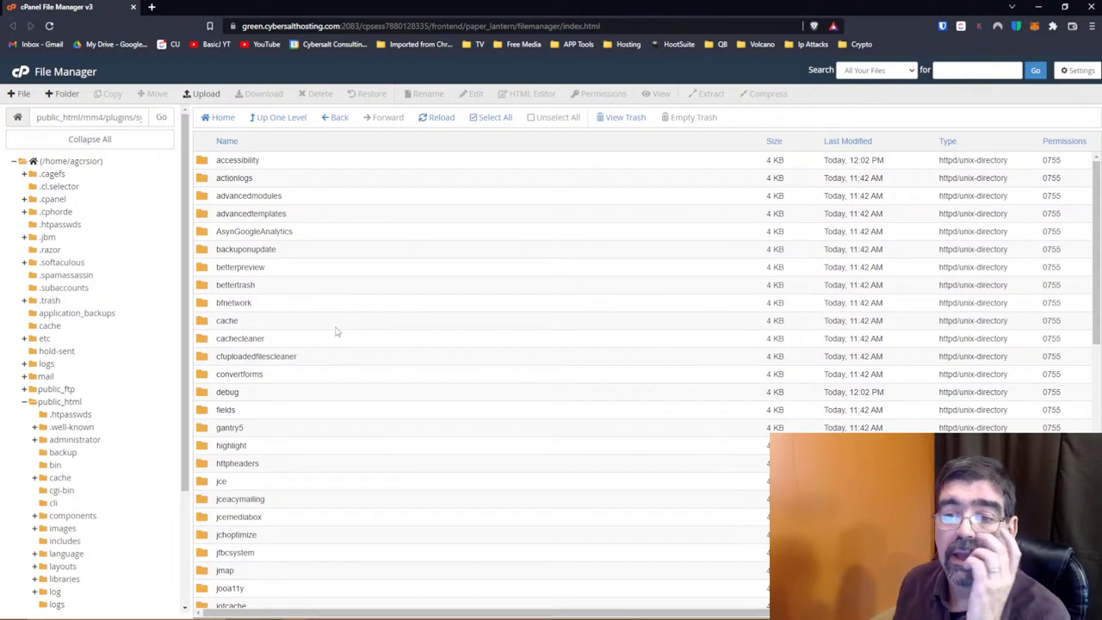
Look through the migrated site's system plugin folders for jdbuilder and return to the migrated site's error page
scroll(335, 330, "down", 1)
scroll(335, 330, "down", 5)
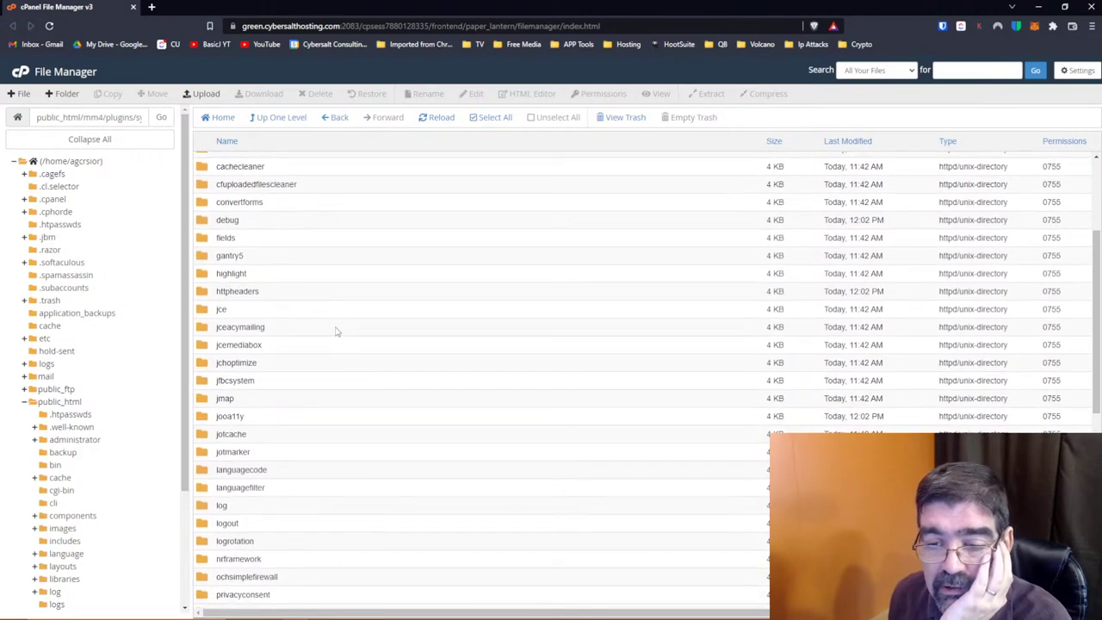
scroll(335, 332, "down", 5)
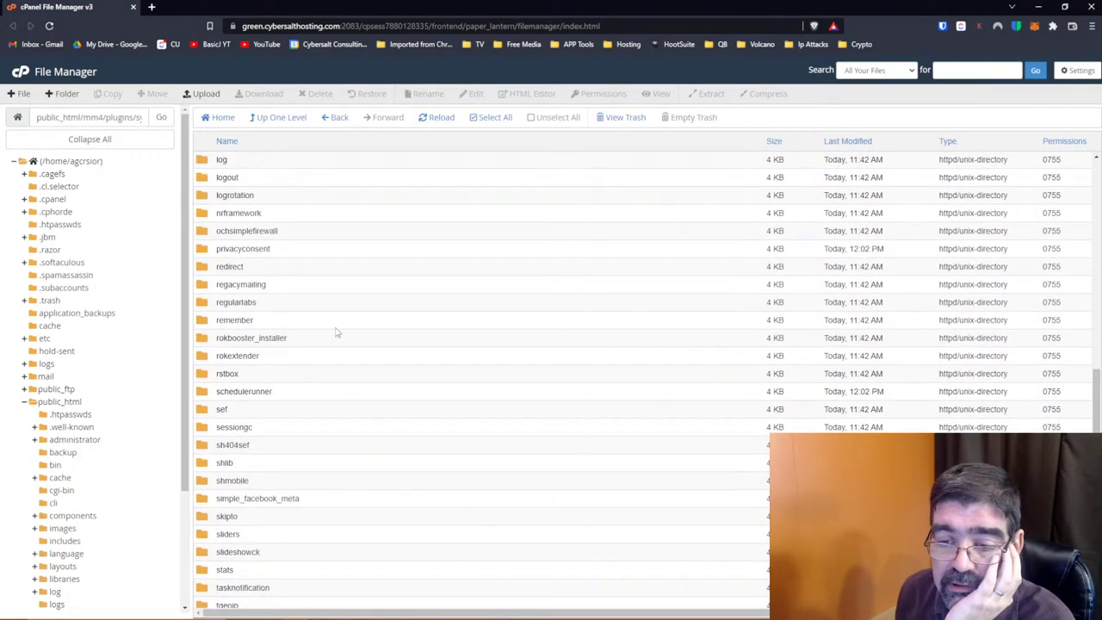
scroll(335, 332, "up", 9)
scroll(336, 331, "up", 3)
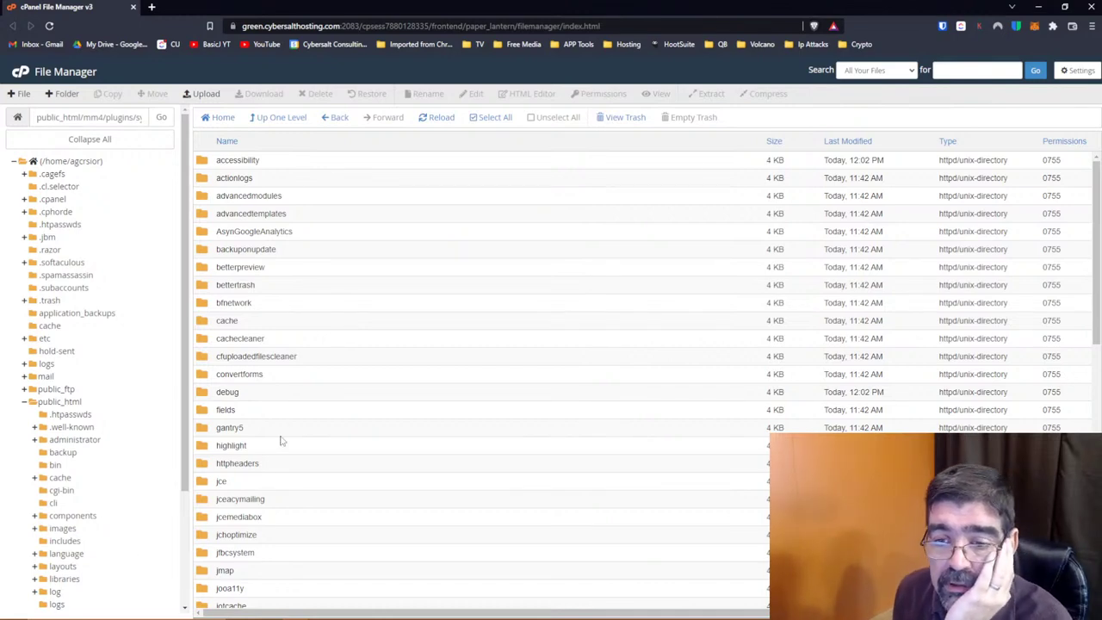
scroll(280, 440, "down", 5)
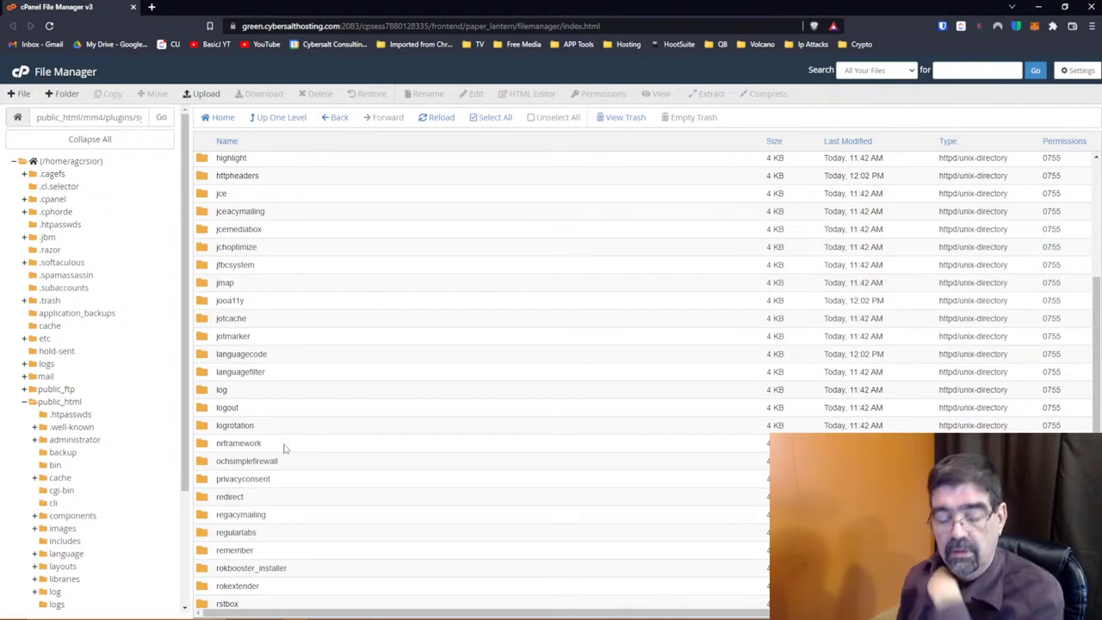
key("alt+Tab")
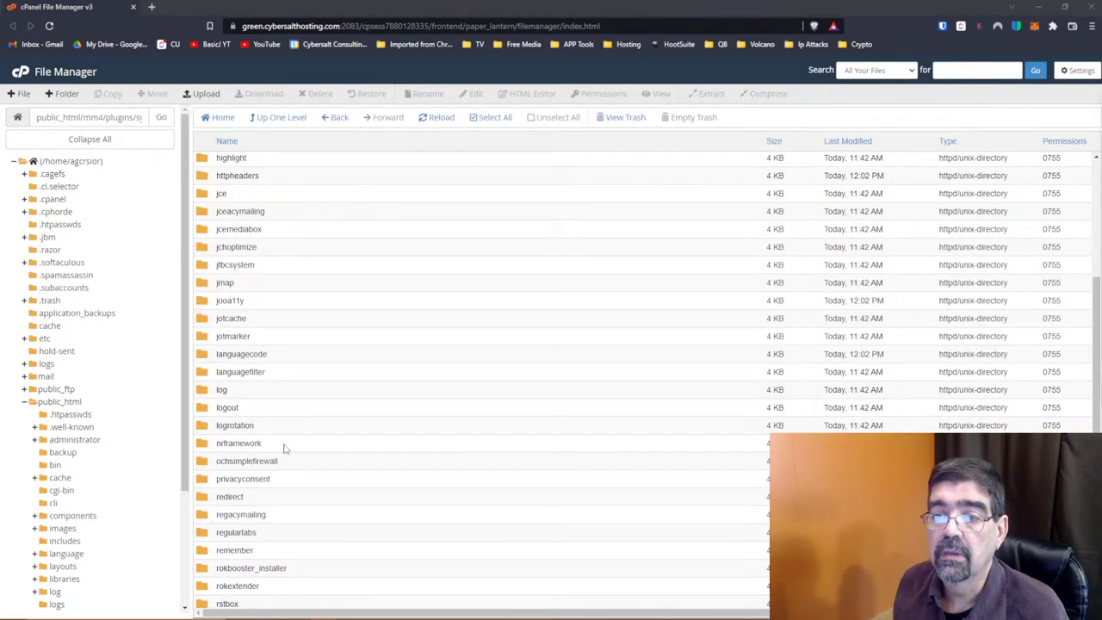
key("alt+Tab")
key("alt+Tab")
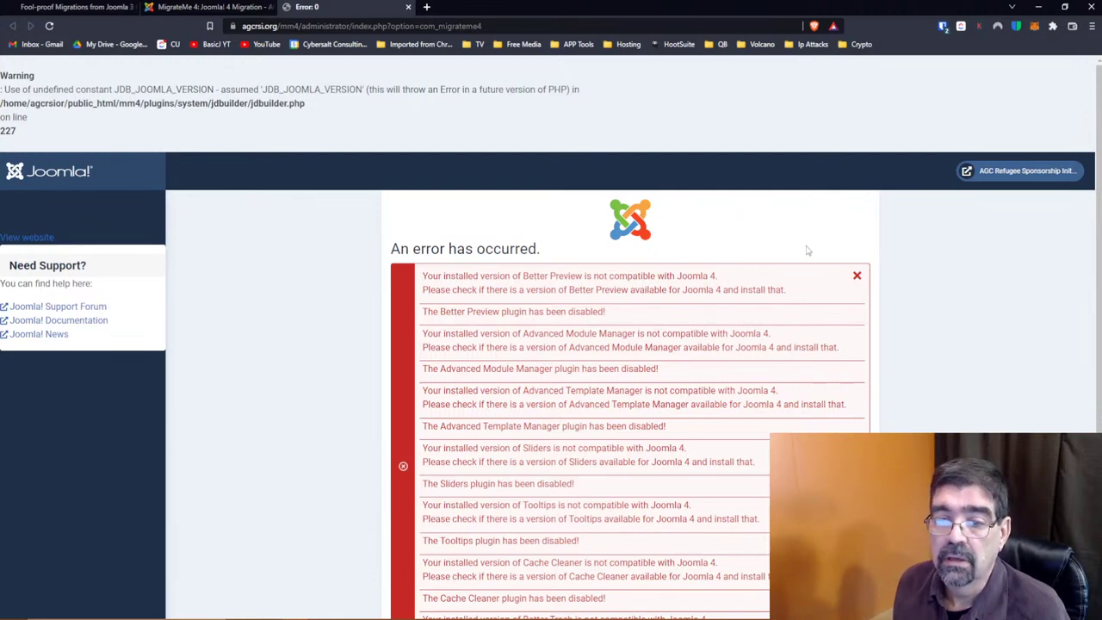
Open the migrated site's front end for a check, close it and return to the cPanel File Manager
left_click(1027, 175)
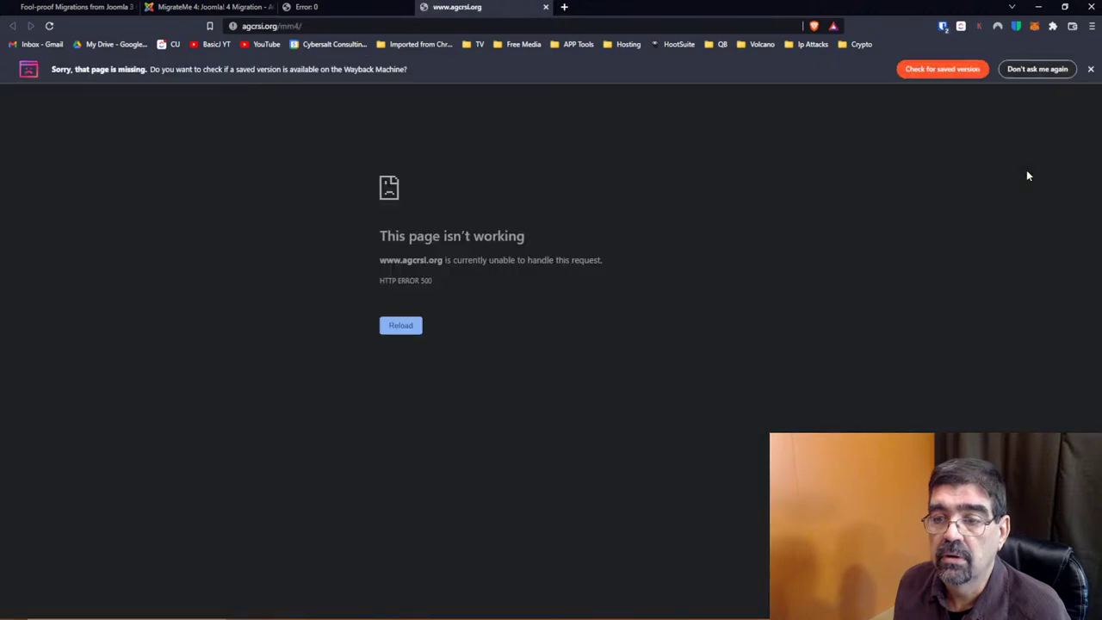
left_click(544, 10)
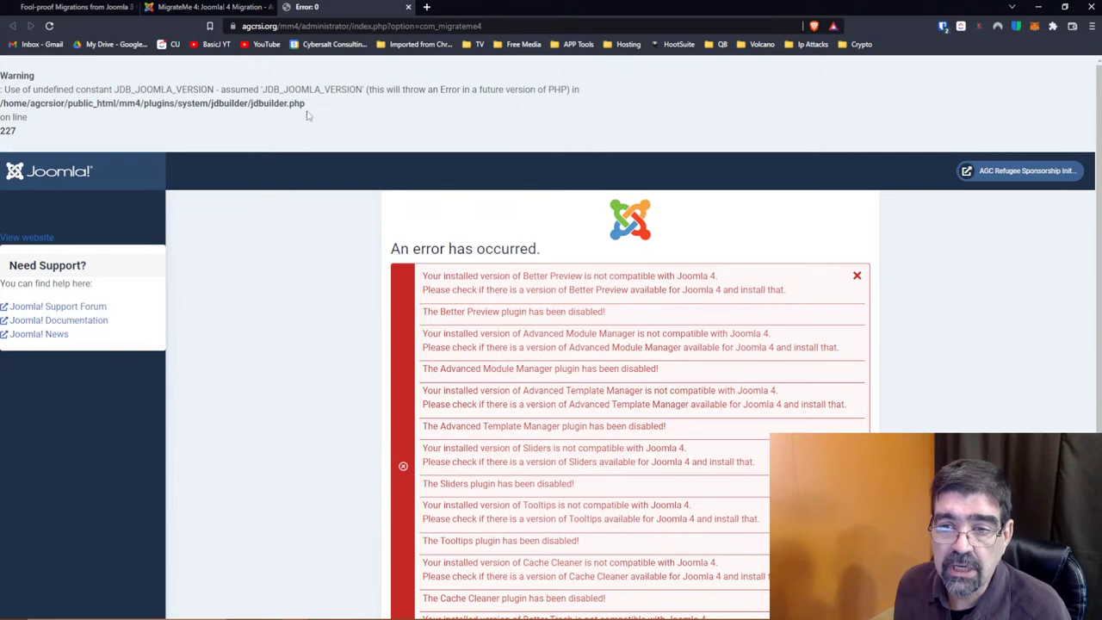
key("alt+Tab")
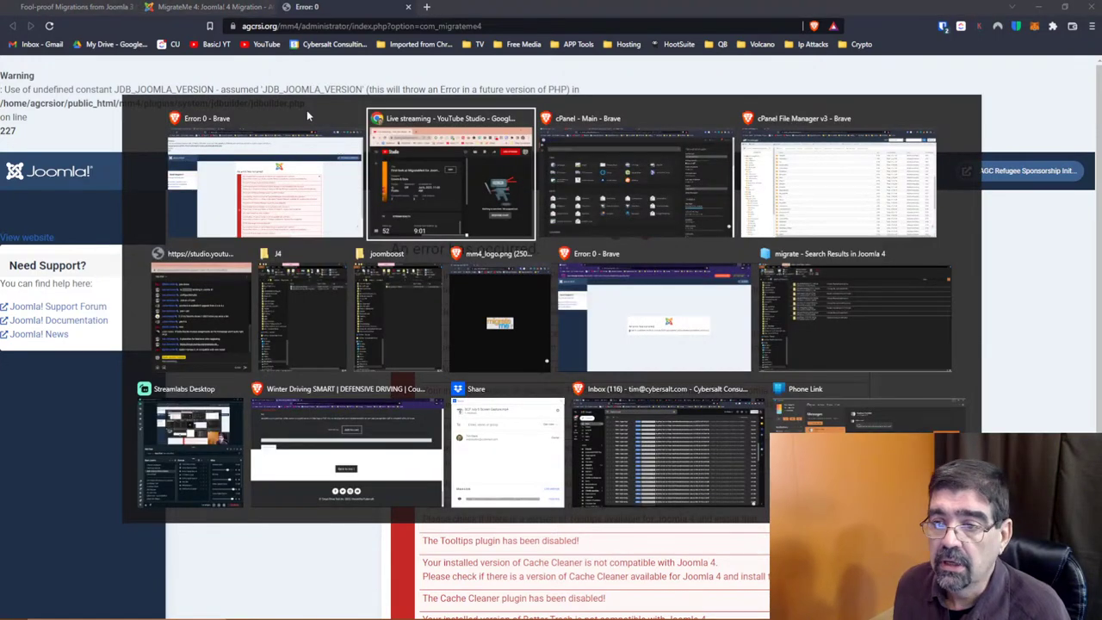
key("alt+Tab")
key("alt+Tab")
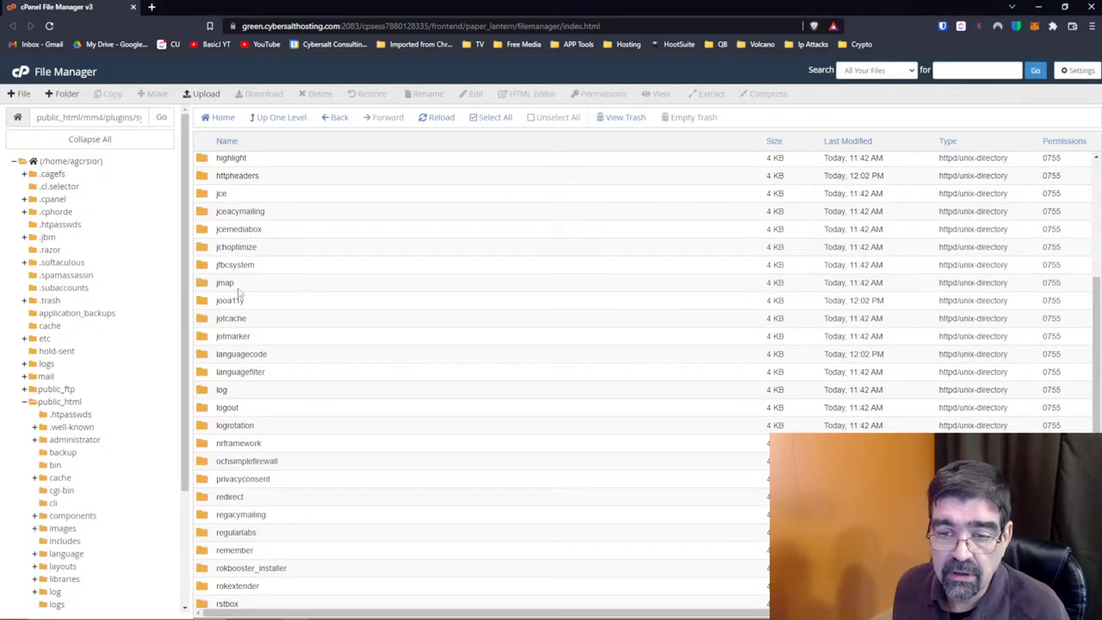
Recheck the folder path and look through the mm4 system plugin folders for jdbuilder, comparing with the site's error page
scroll(241, 294, "up", 5)
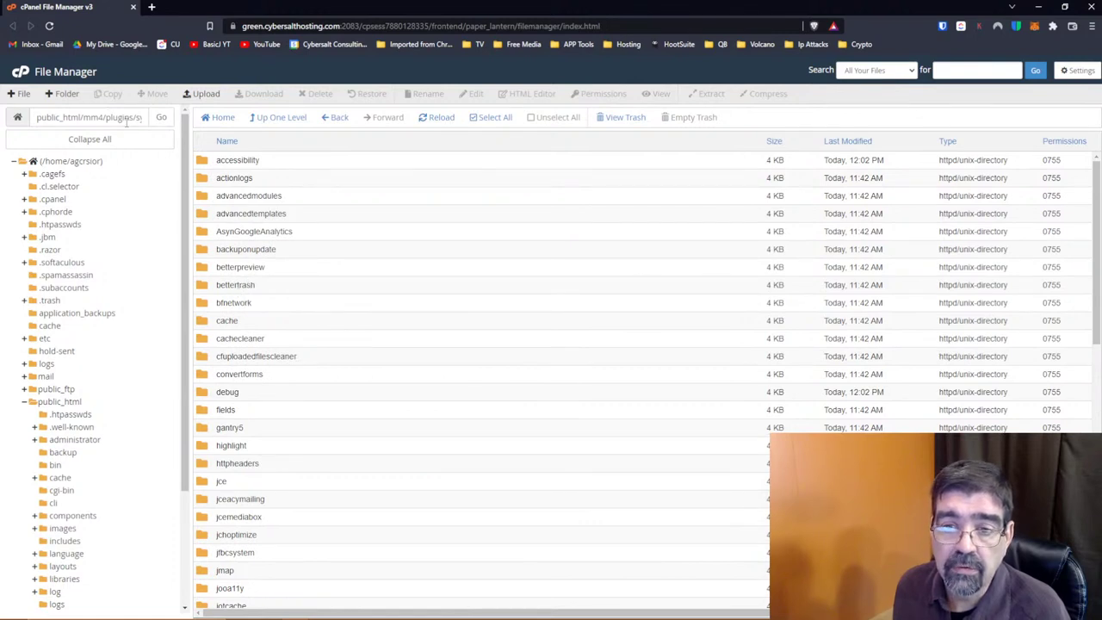
left_click_drag(104, 117, 160, 127)
scroll(324, 246, "down", 2)
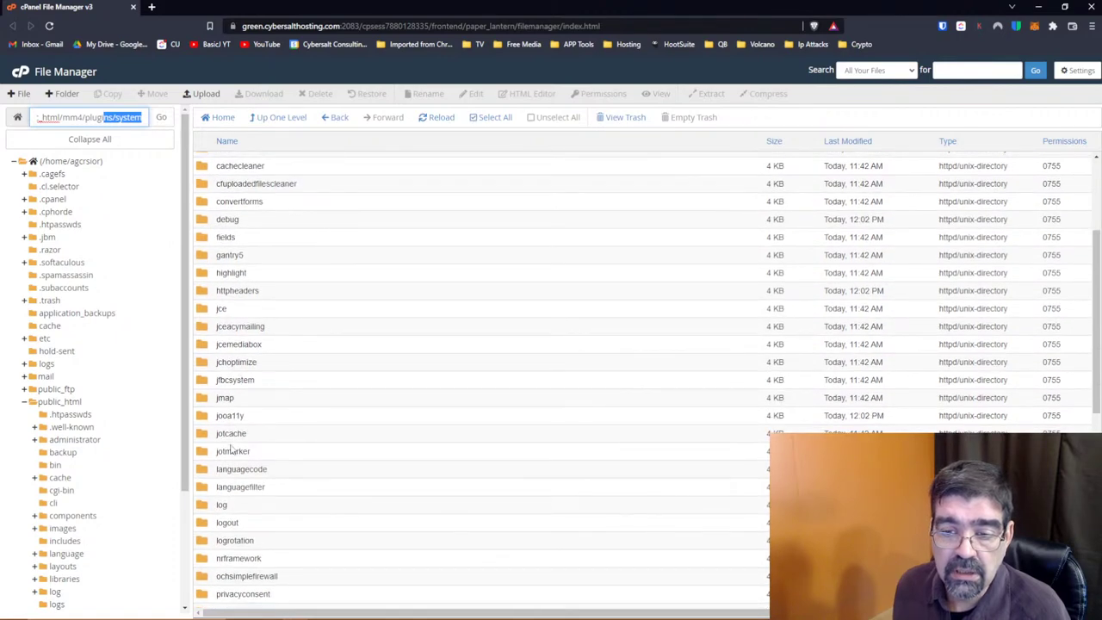
scroll(236, 431, "down", 2)
scroll(238, 433, "down", 2)
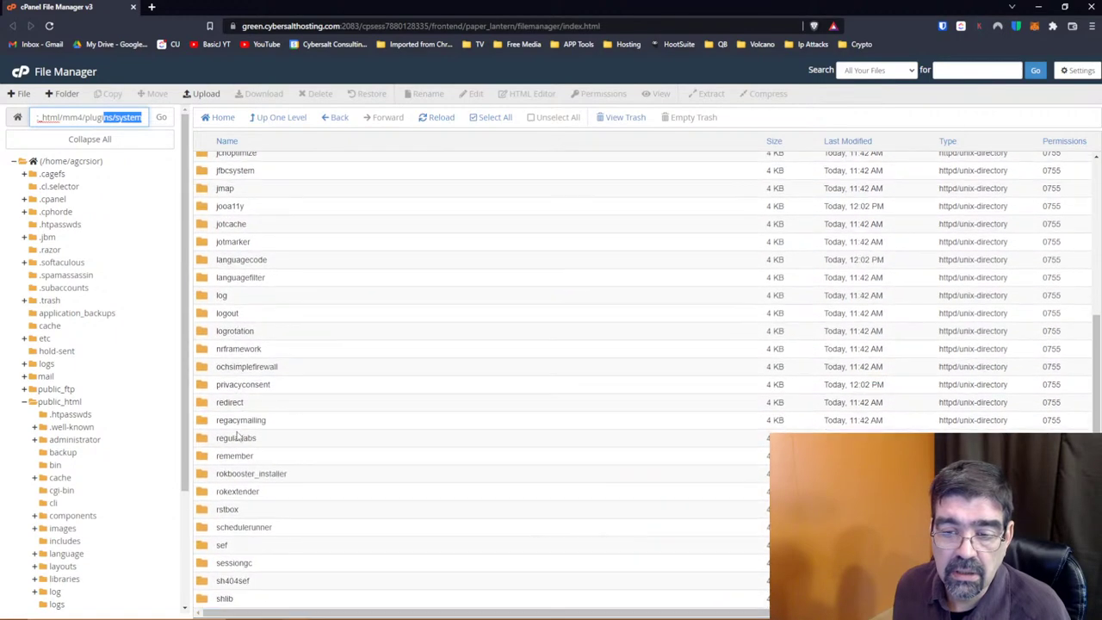
scroll(238, 432, "down", 2)
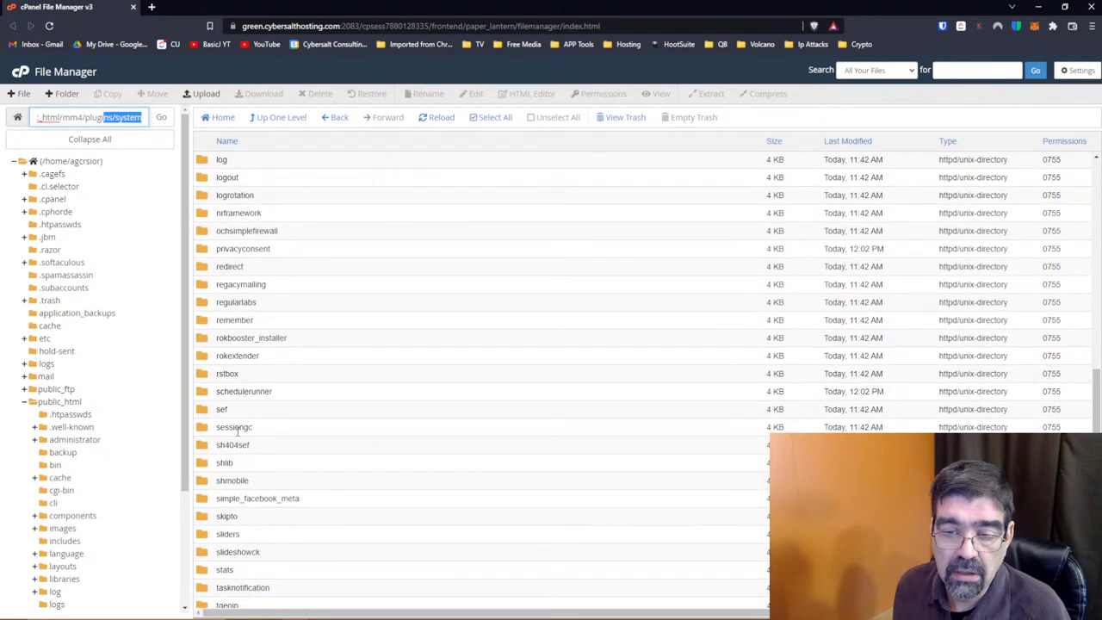
key("alt+Tab")
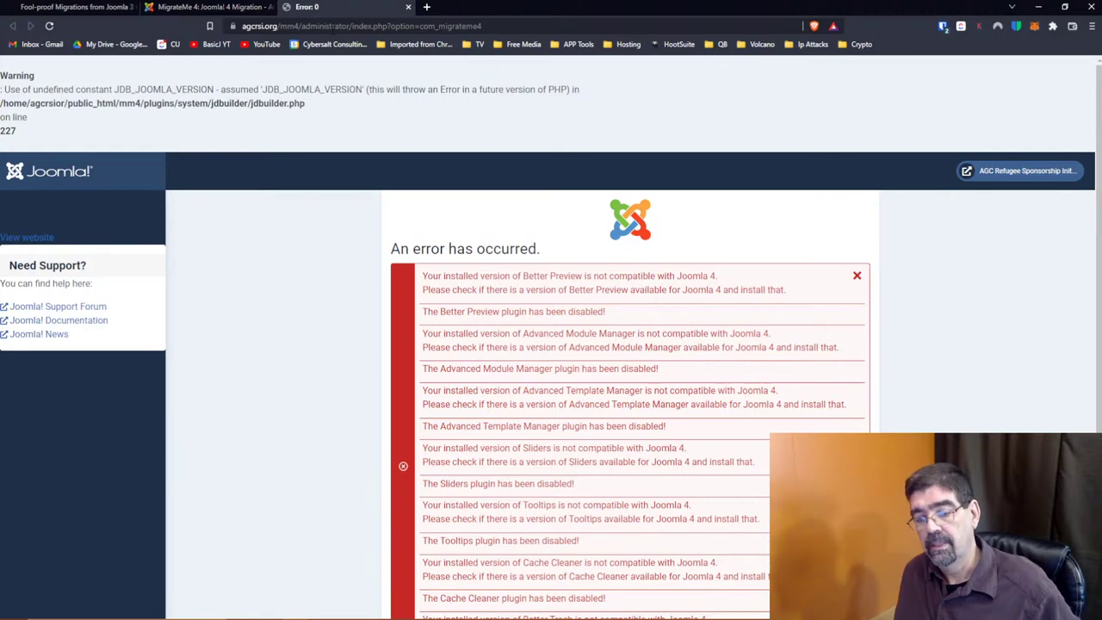
key("alt+Tab")
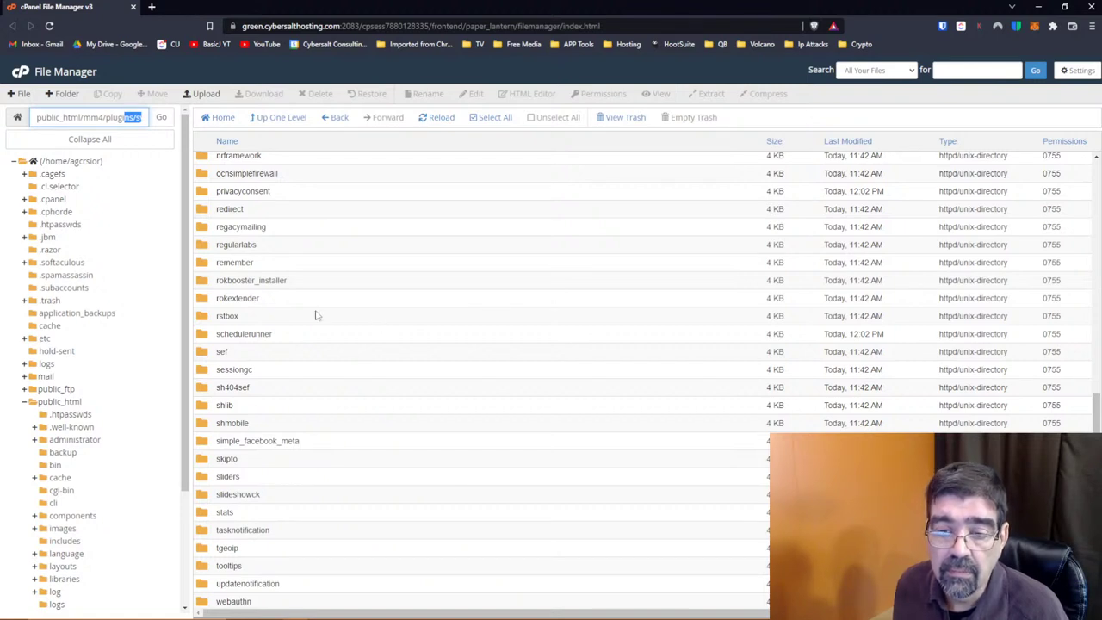
Reopen the system plugins folder from public_html through mm4 and plugins to verify its location
left_click(55, 402)
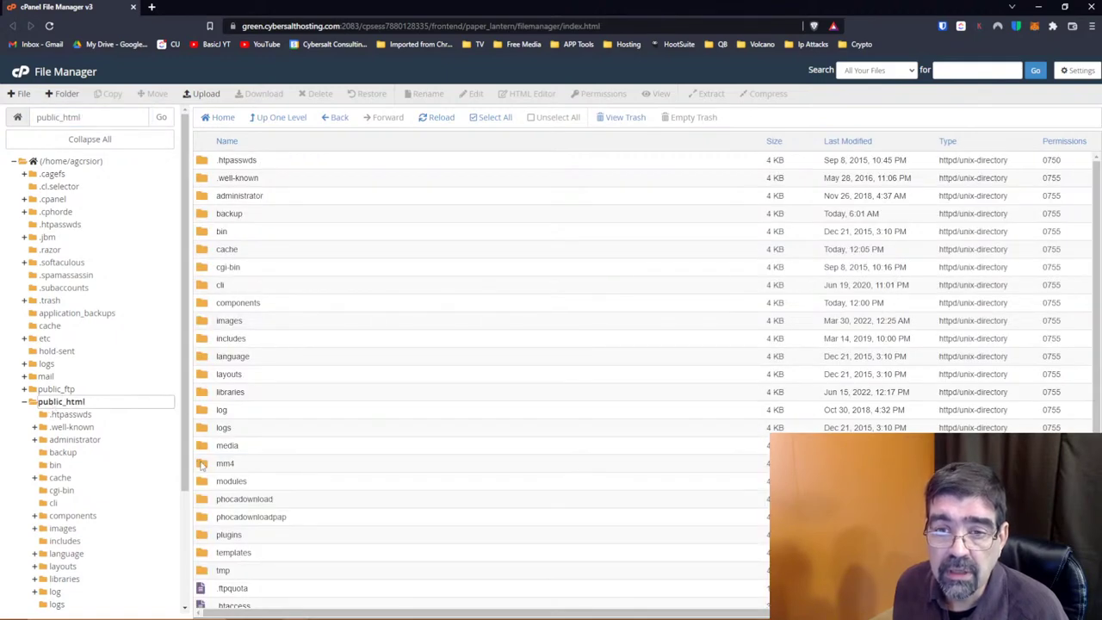
double_click(201, 464)
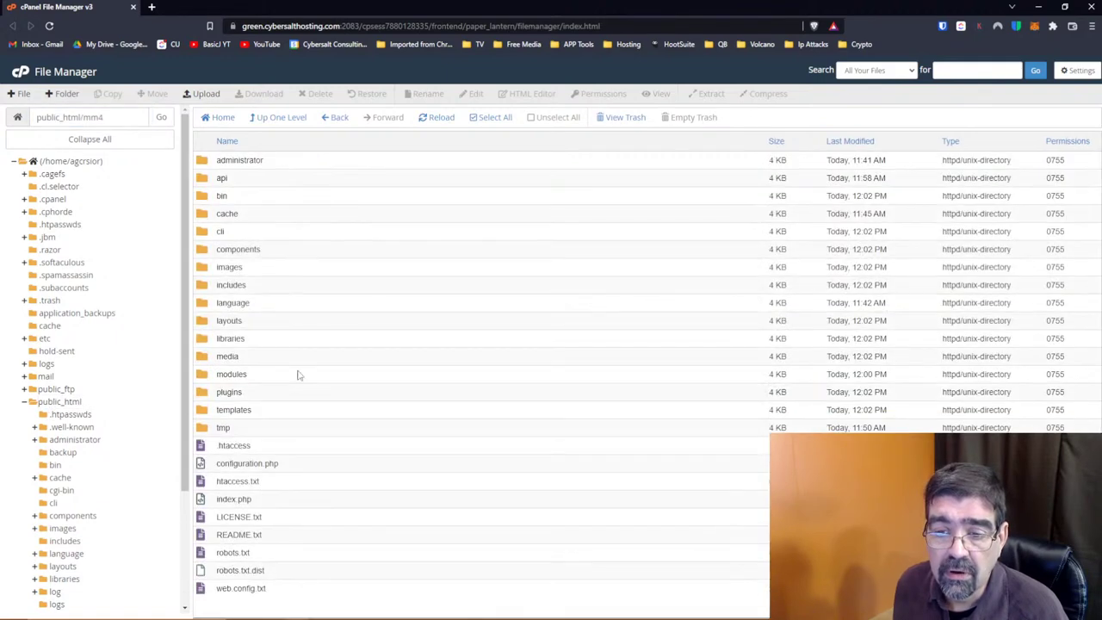
double_click(205, 394)
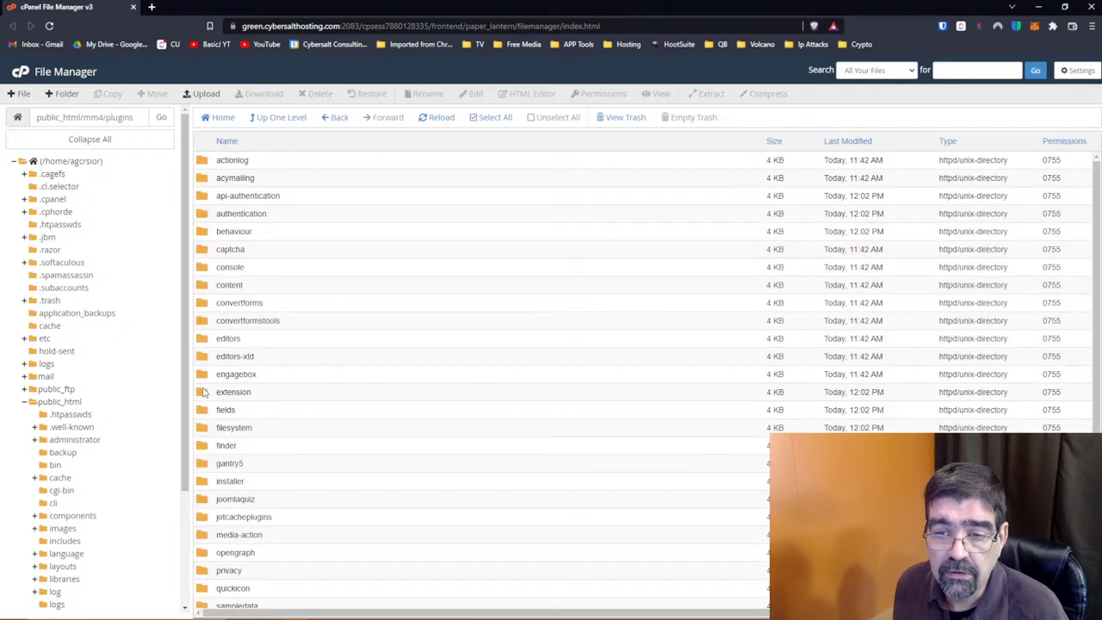
scroll(298, 405, "down", 3)
scroll(298, 408, "down", 1)
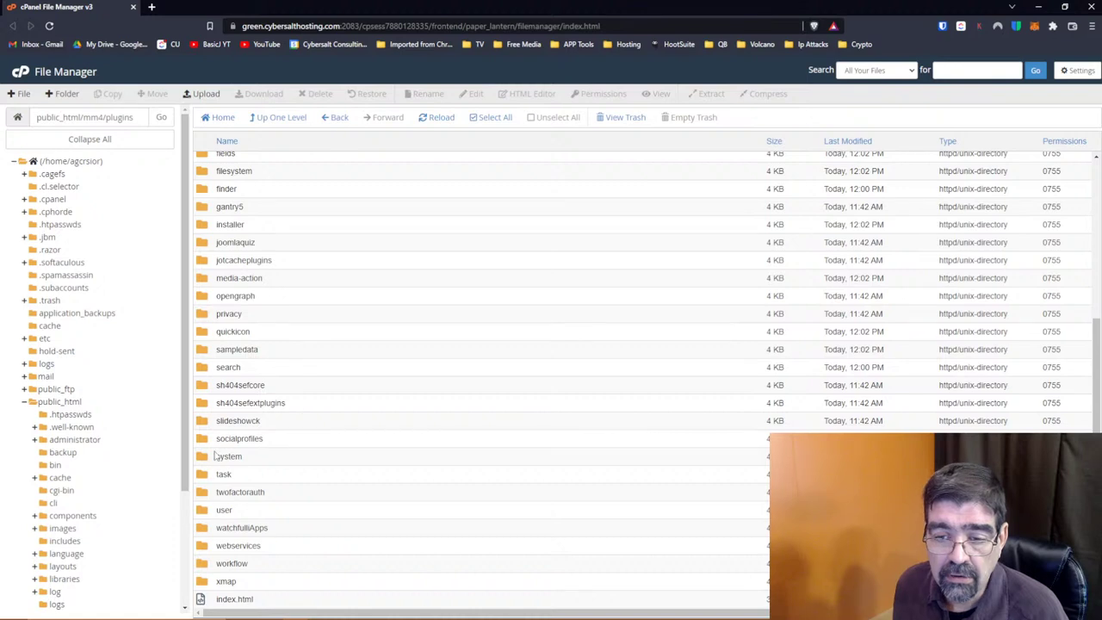
double_click(214, 457)
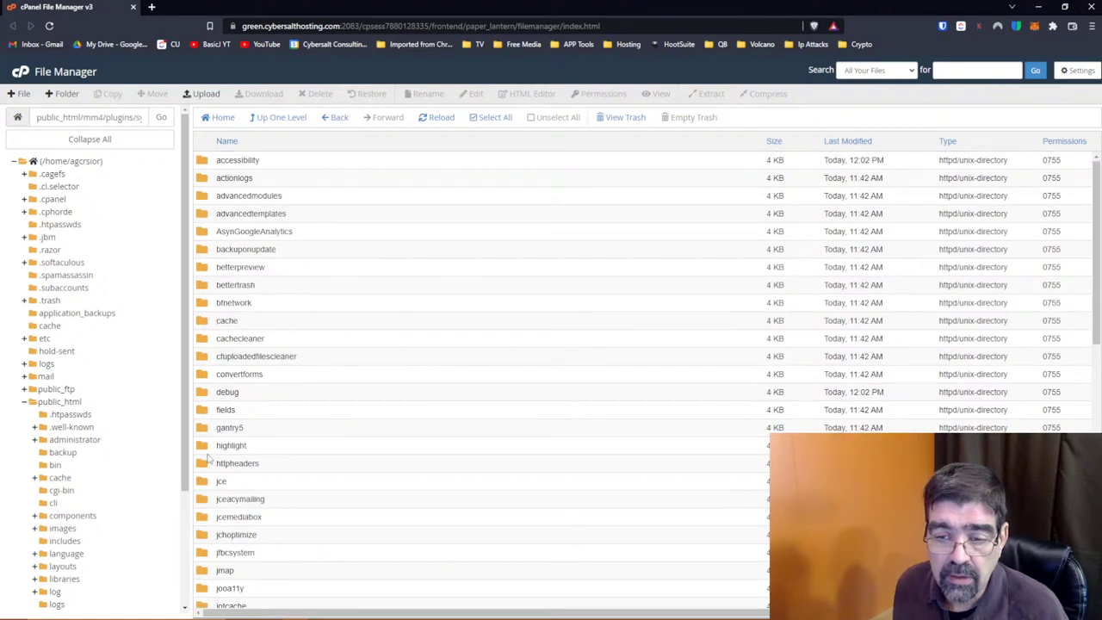
Permanently delete the mm4 folder from public_html, skipping the trash
left_click(61, 402)
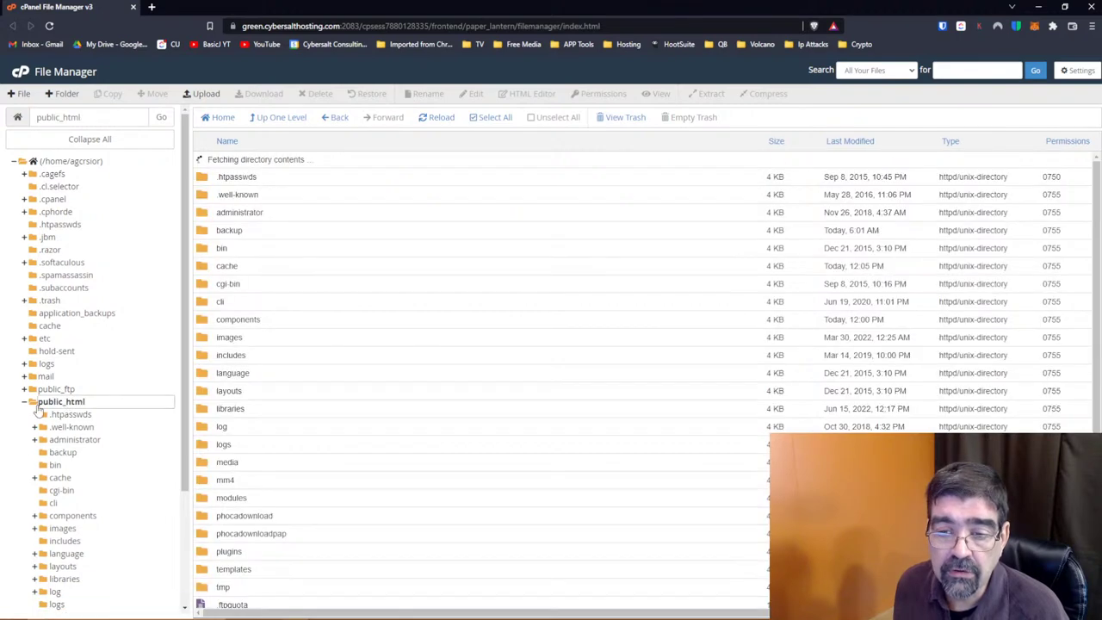
scroll(312, 406, "down", 2)
scroll(314, 413, "up", 1)
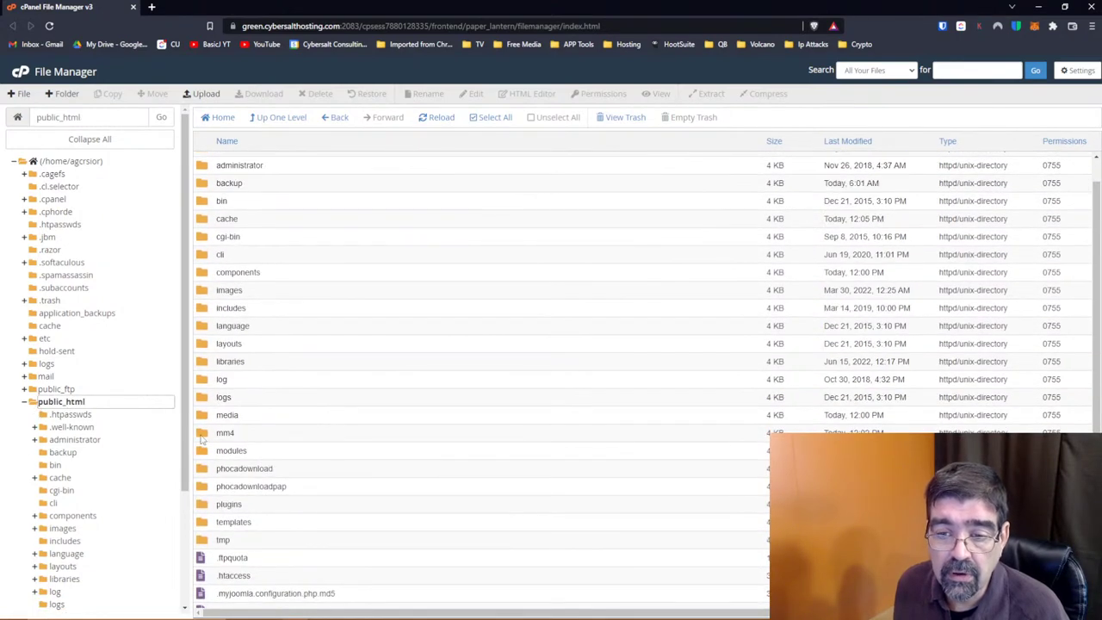
right_click(204, 436)
left_click(250, 510)
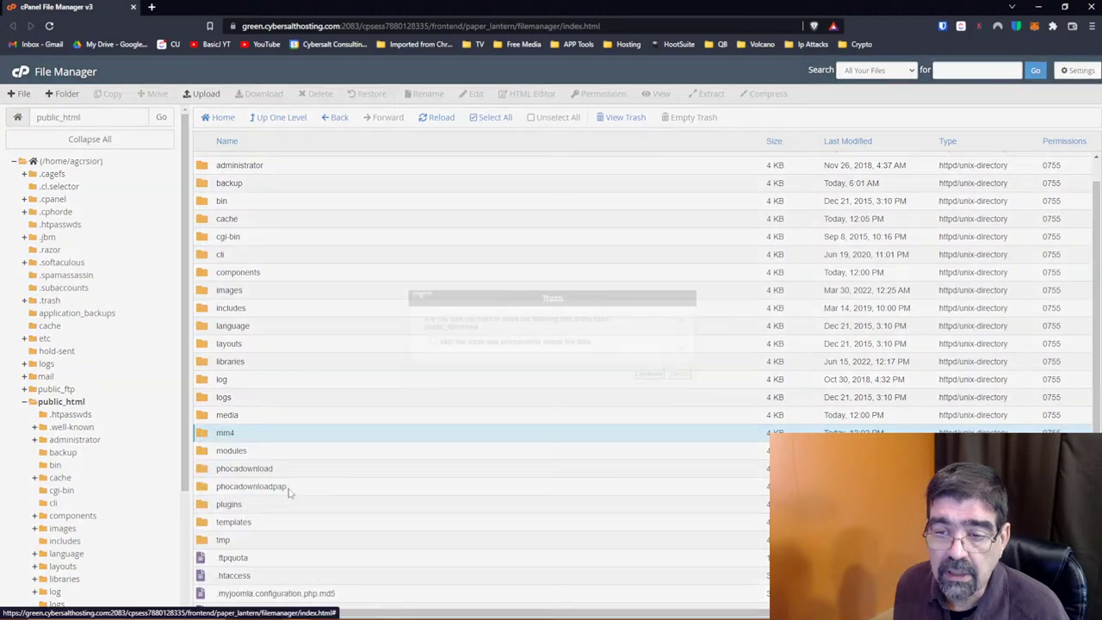
left_click(443, 346)
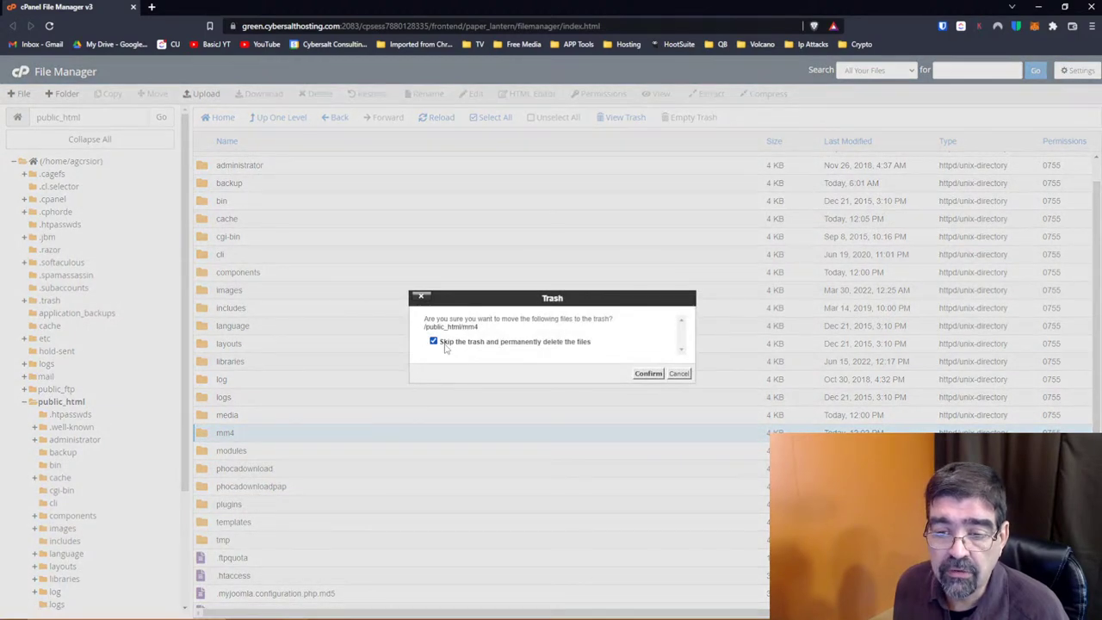
left_click(648, 374)
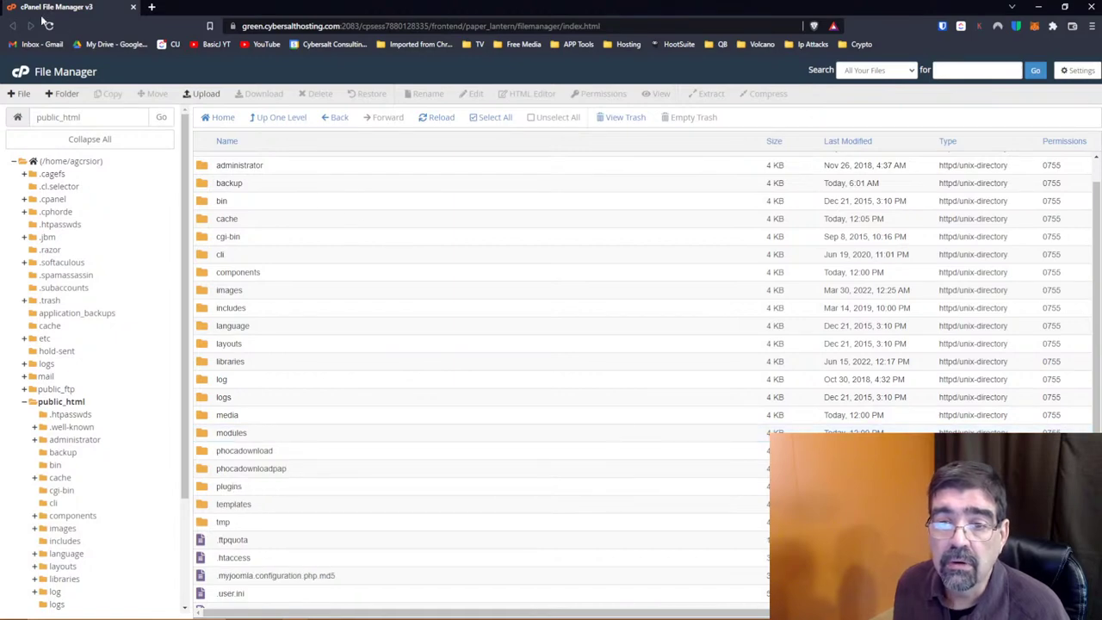
Return to the cPanel home page, launch phpMyAdmin and open the agcrsior_jos1 database
left_click(23, 72)
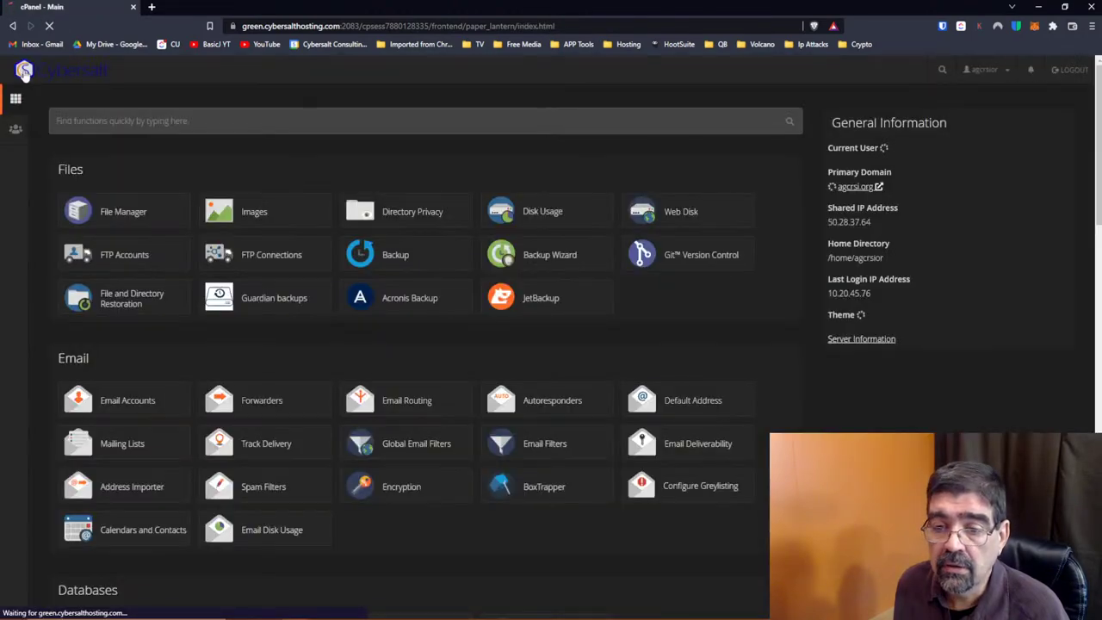
scroll(153, 470, "down", 2)
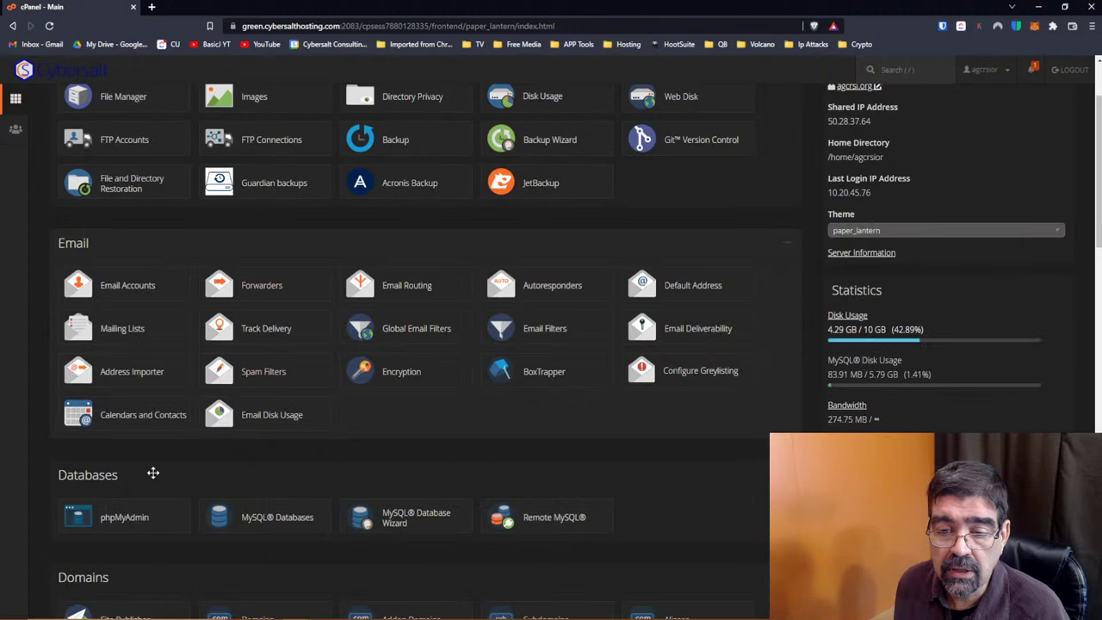
left_click(118, 520)
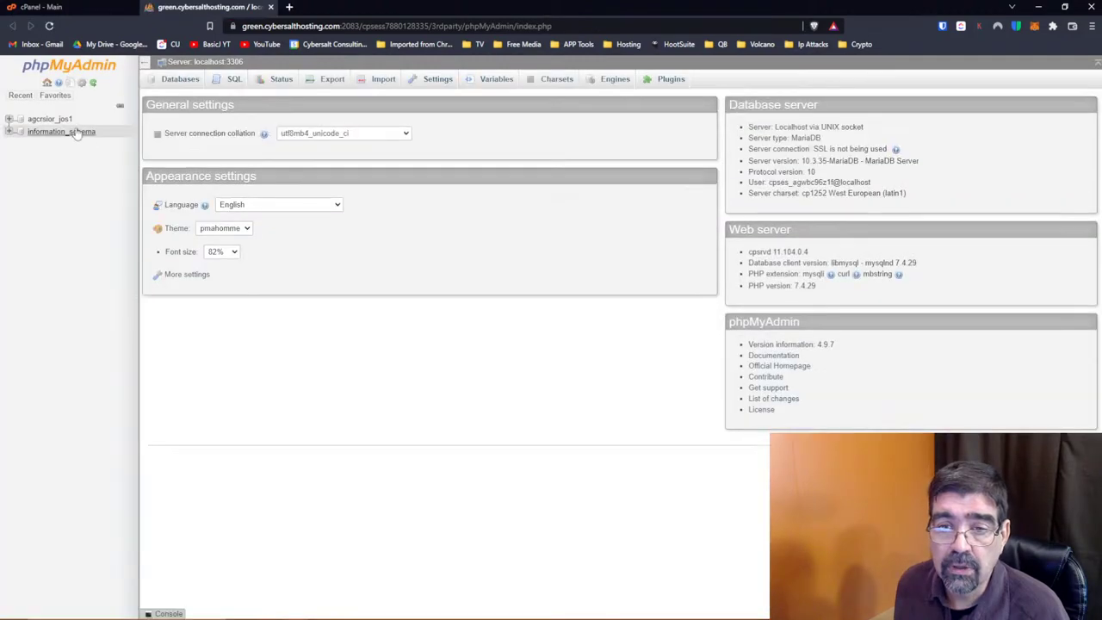
left_click(51, 120)
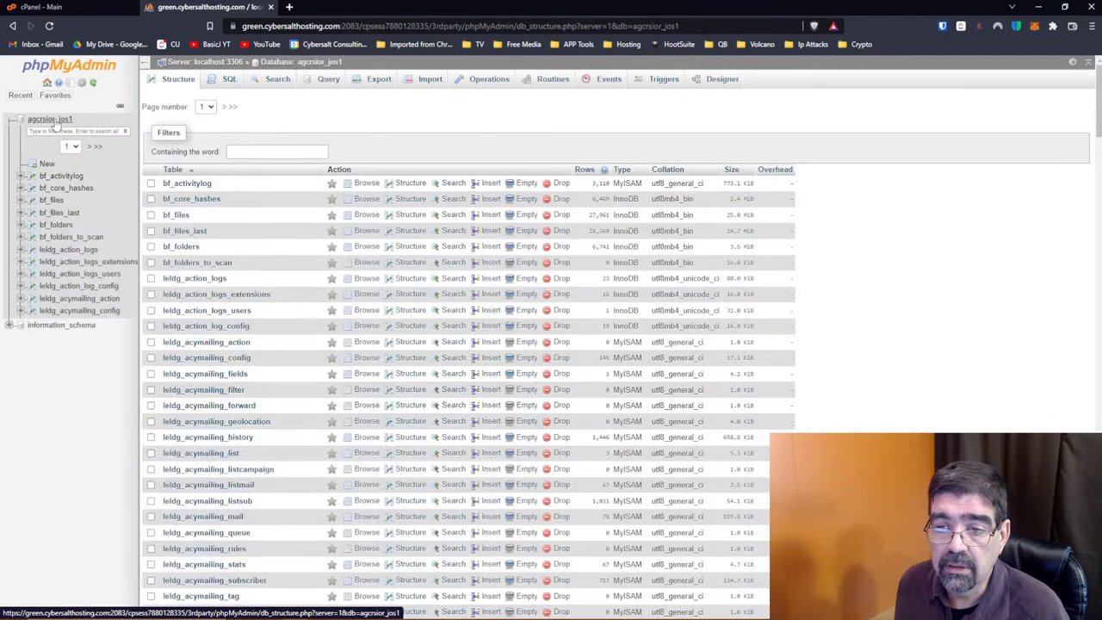
Filter the database tables by mm4 and try to drop them
left_click(253, 155)
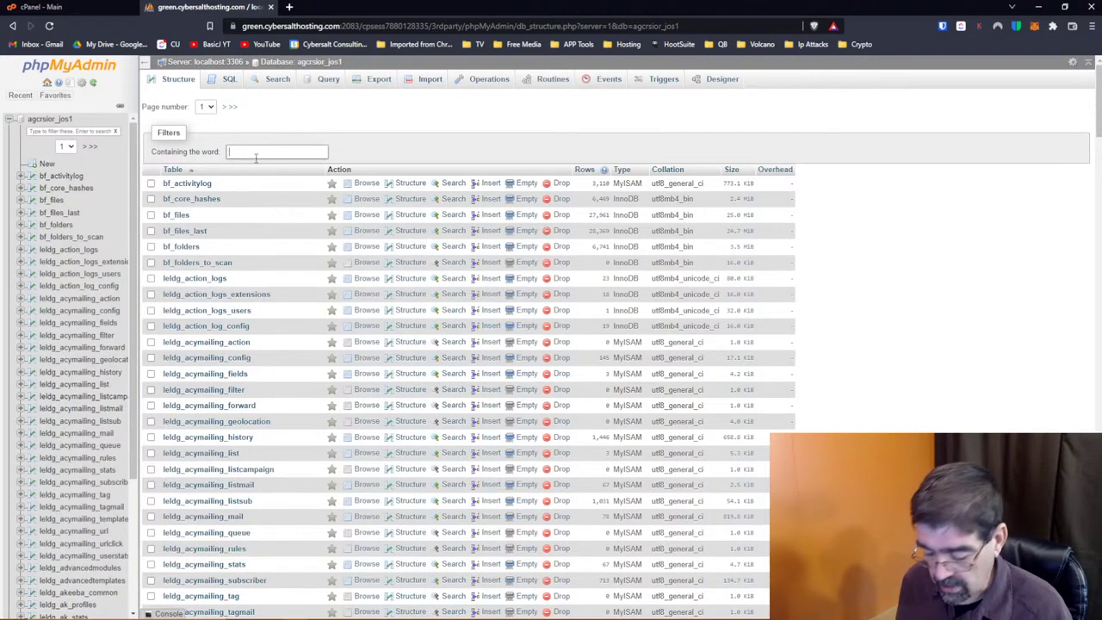
type("mm")
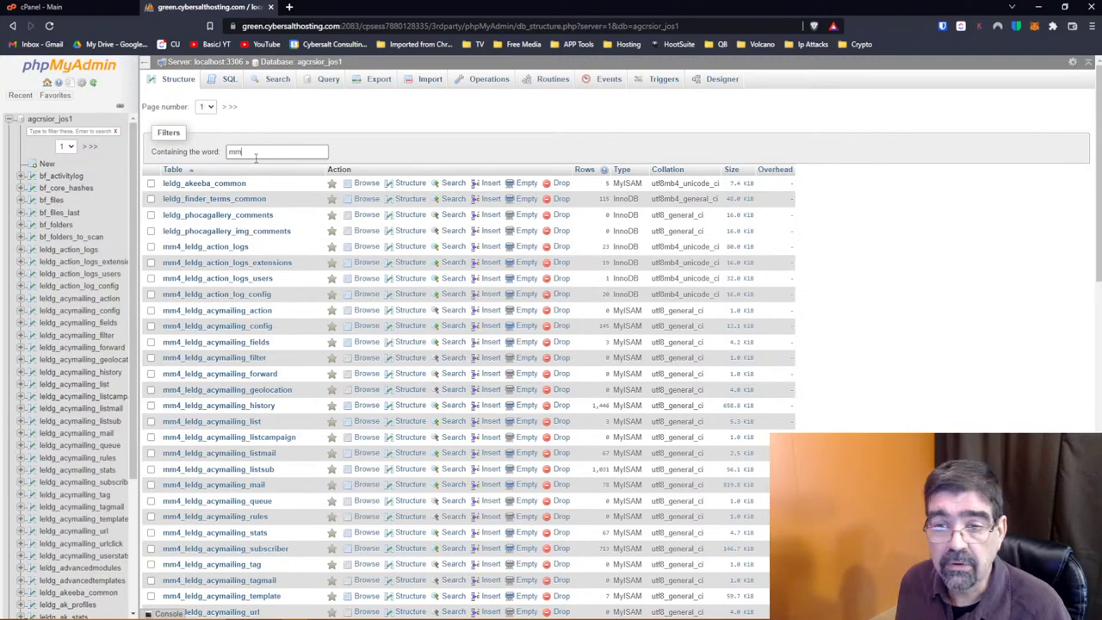
type("4")
scroll(278, 291, "down", 10)
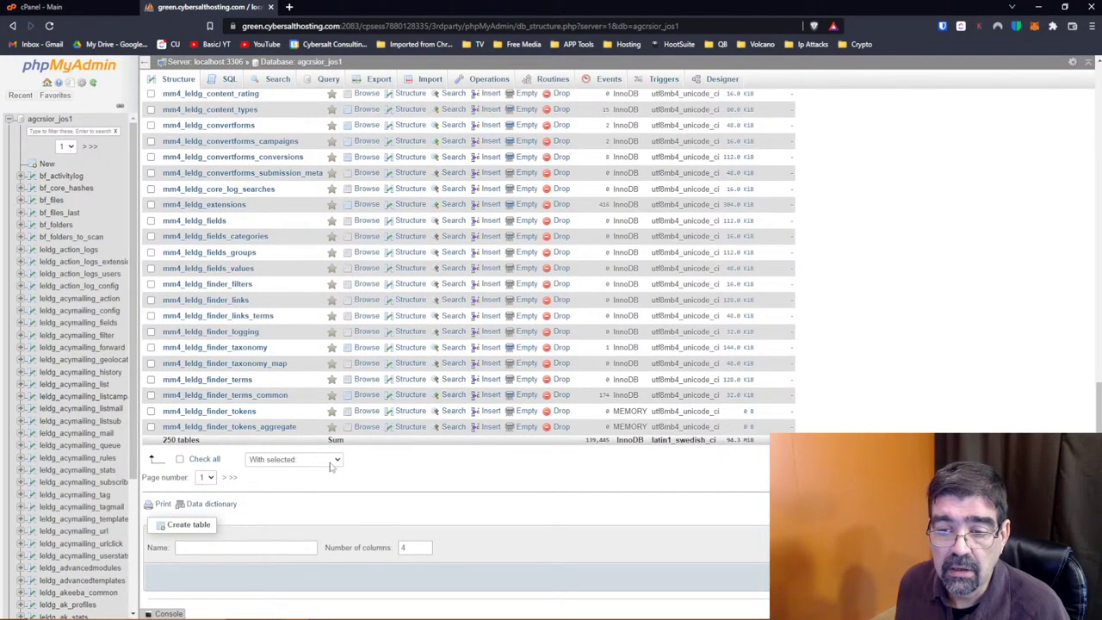
left_click(330, 462)
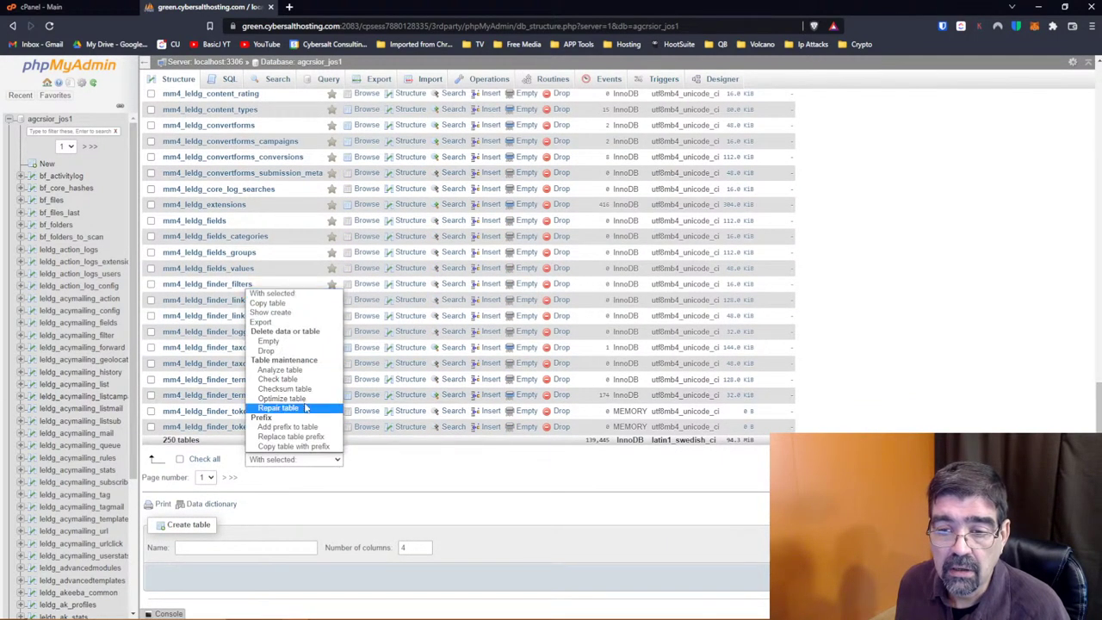
left_click(267, 352)
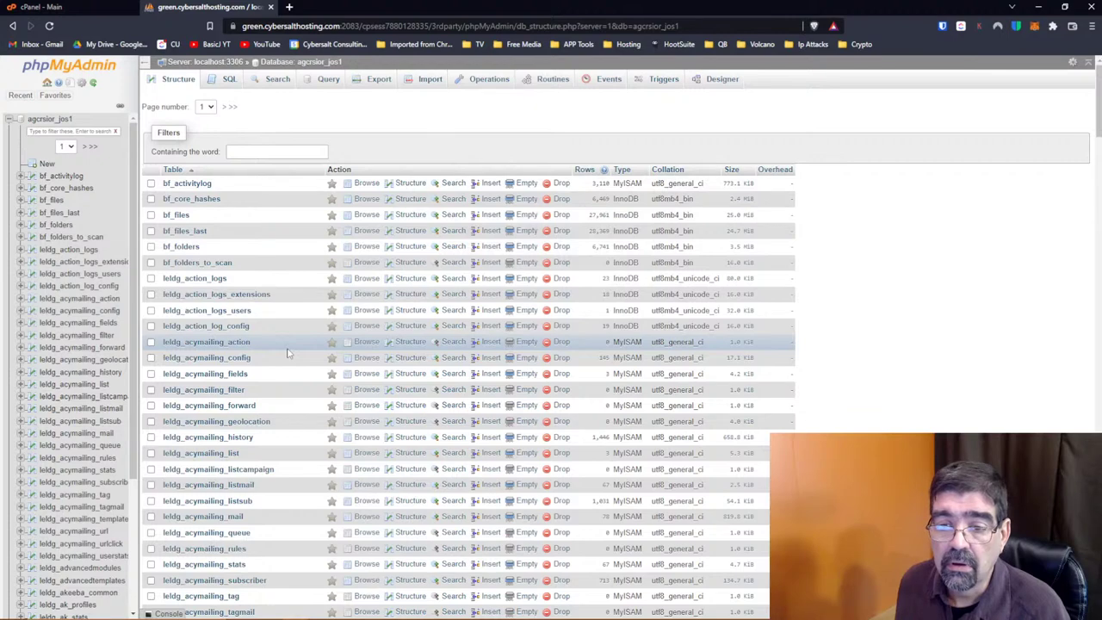
Filter the tables by mm4, select all the matching ones and drop them from the database
left_click(255, 150)
type("m")
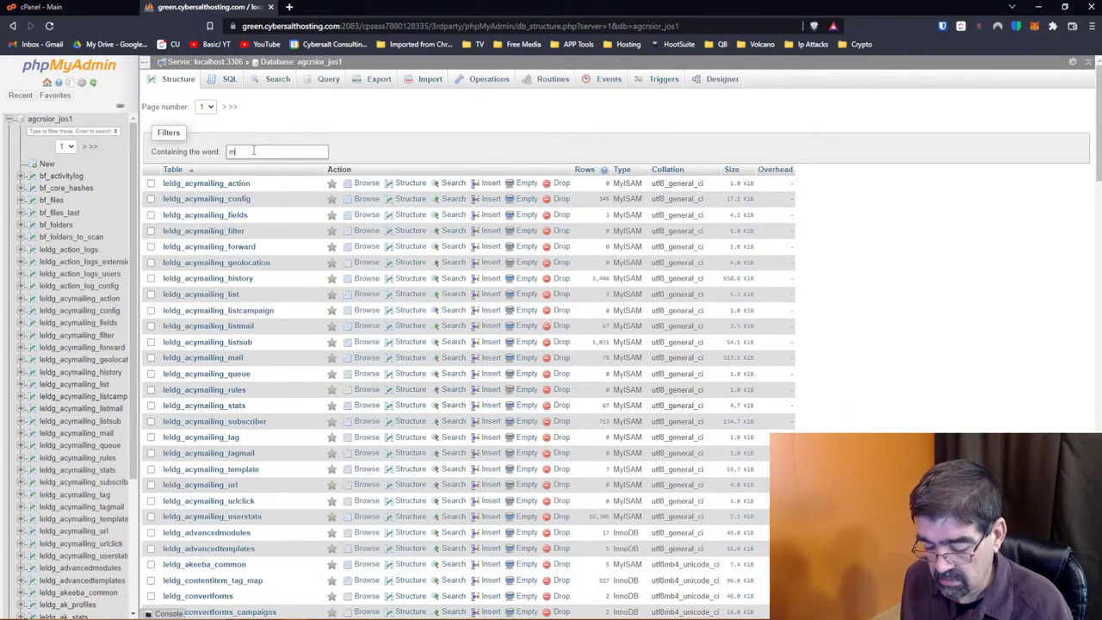
type("m4")
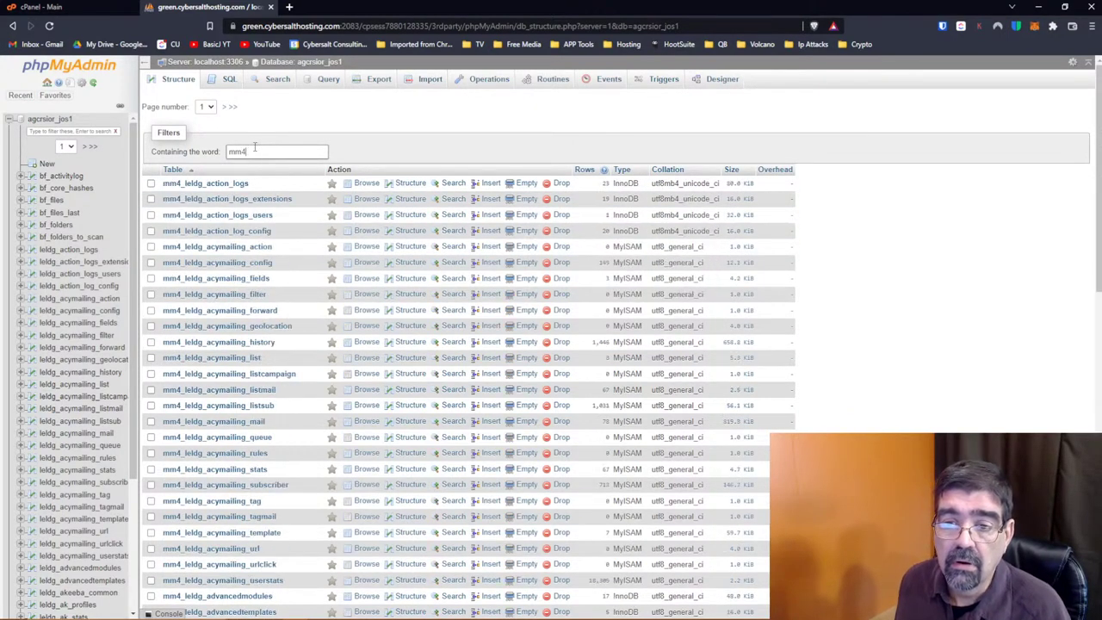
scroll(300, 348, "down", 15)
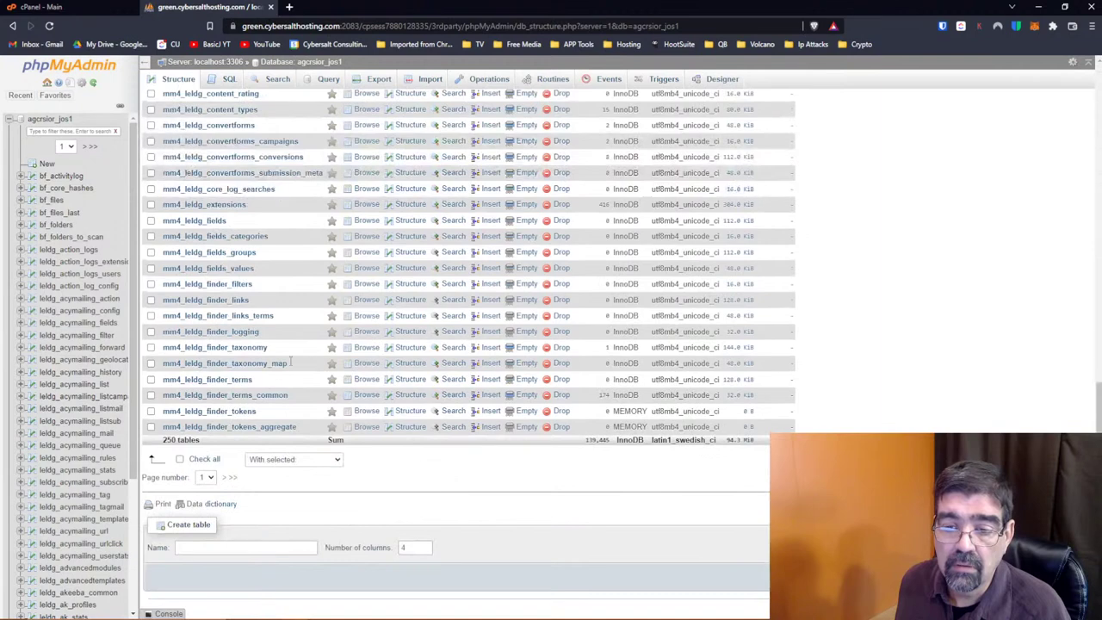
left_click(182, 460)
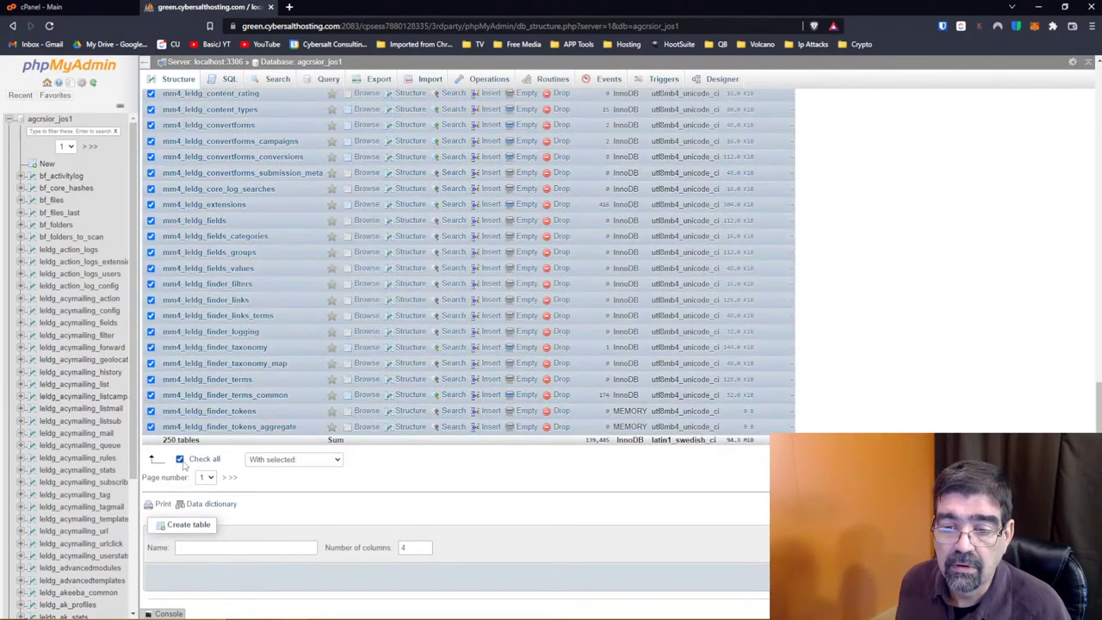
left_click(299, 460)
left_click(290, 353)
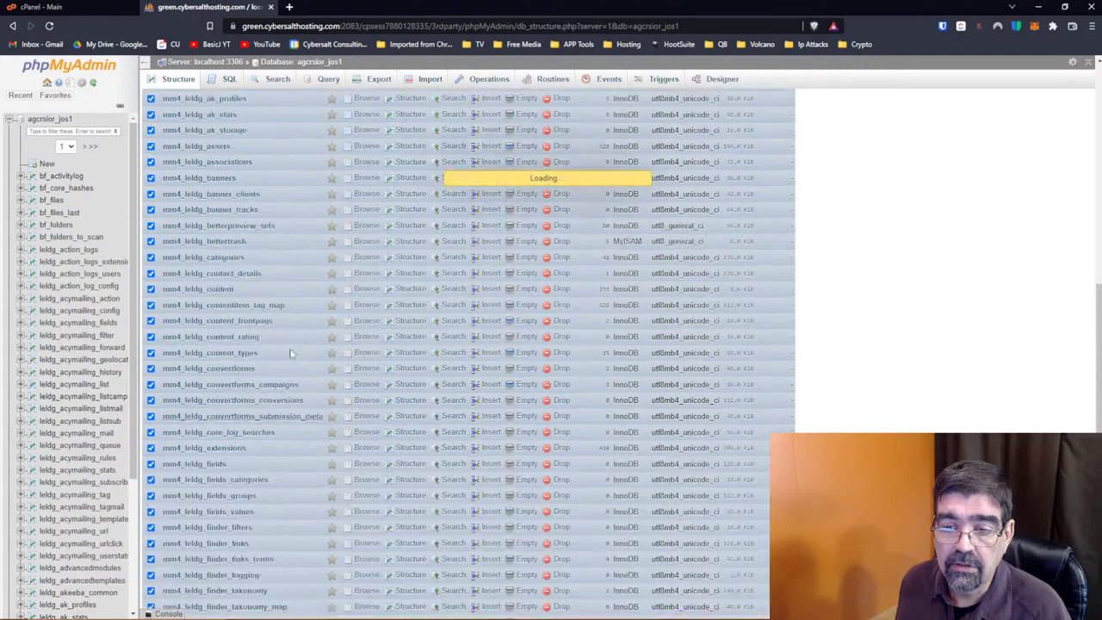
left_click(1041, 204)
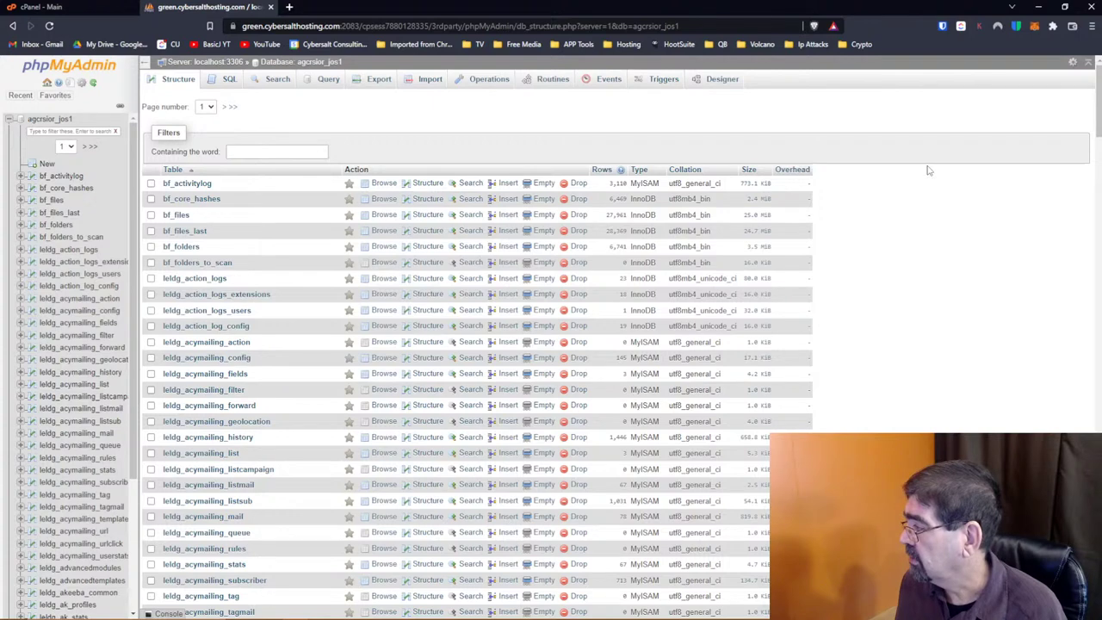
Switch to the browser window with the mm4 administrator error page, reload it to check the folder's removal, and close that page
key("alt+Tab")
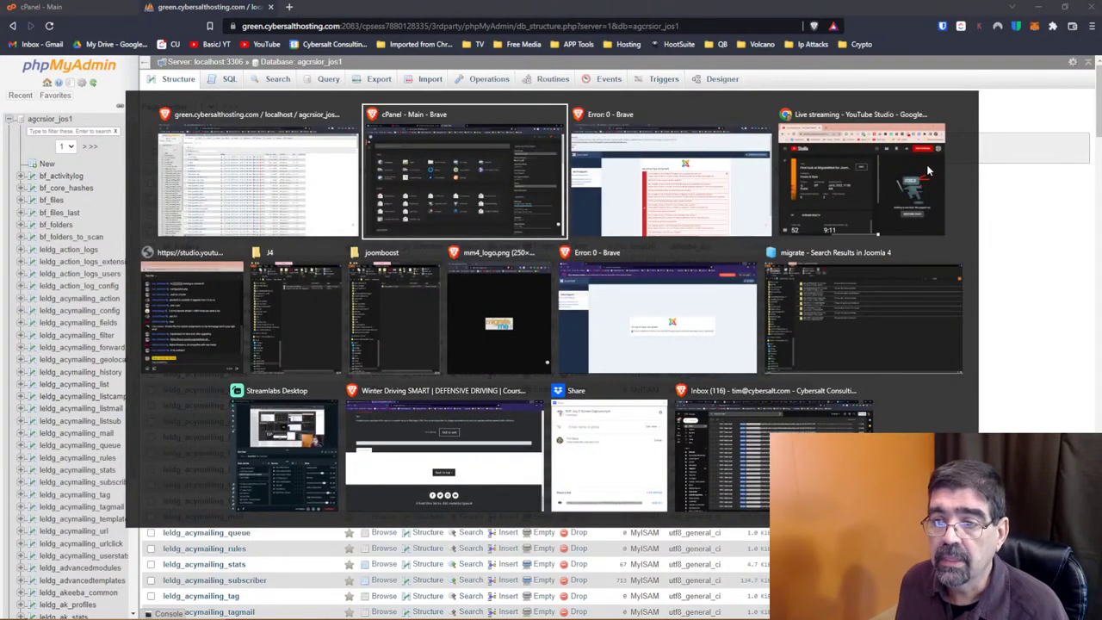
key("alt+Tab")
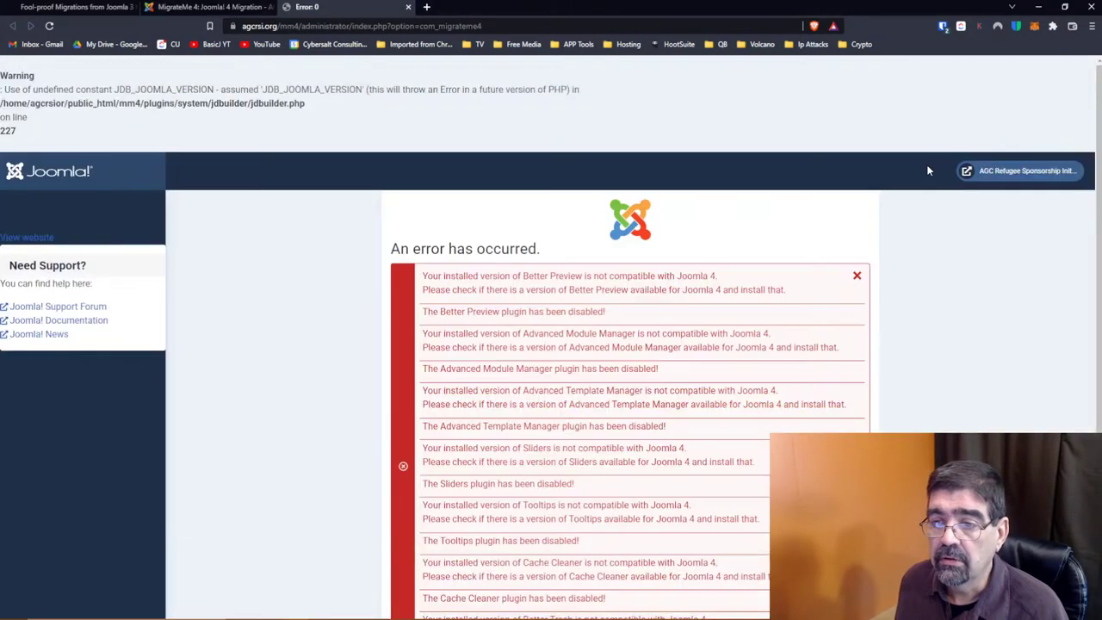
left_click(50, 28)
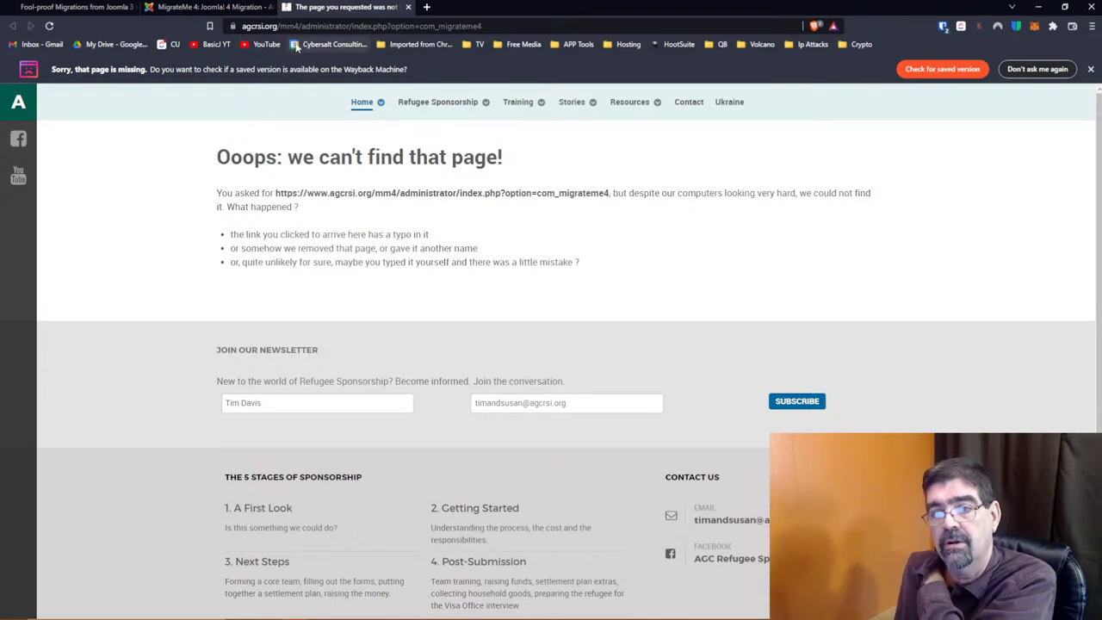
left_click(408, 7)
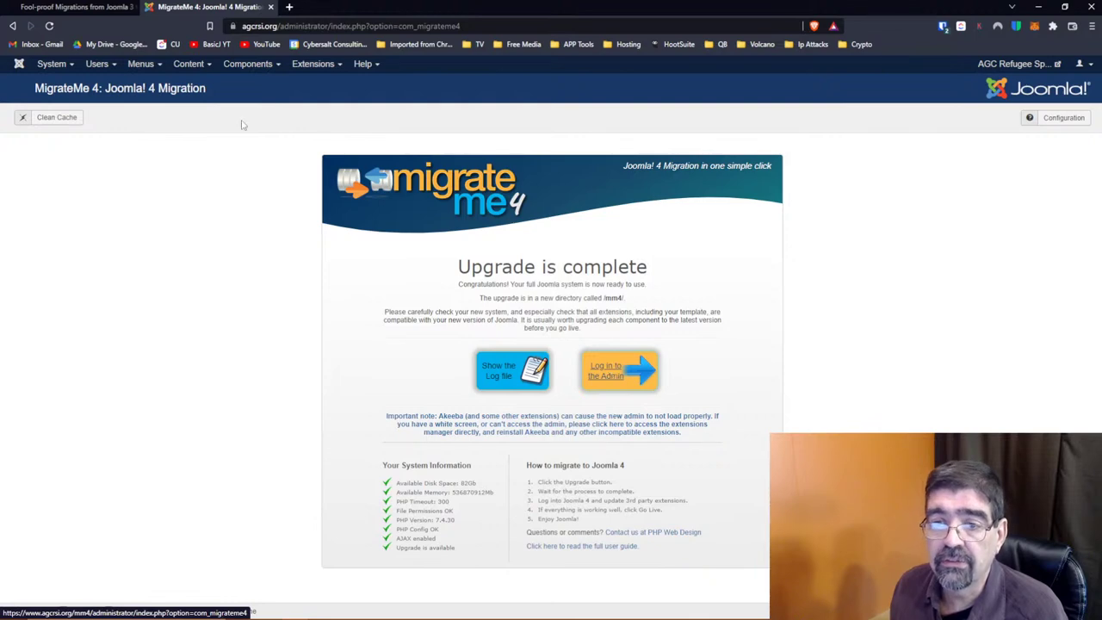
Reopen the MigrateMe 4 component, run the upgrade to Joomla 4.1.3 again and open the migrated site's admin
left_click(248, 63)
mouse_move(269, 195)
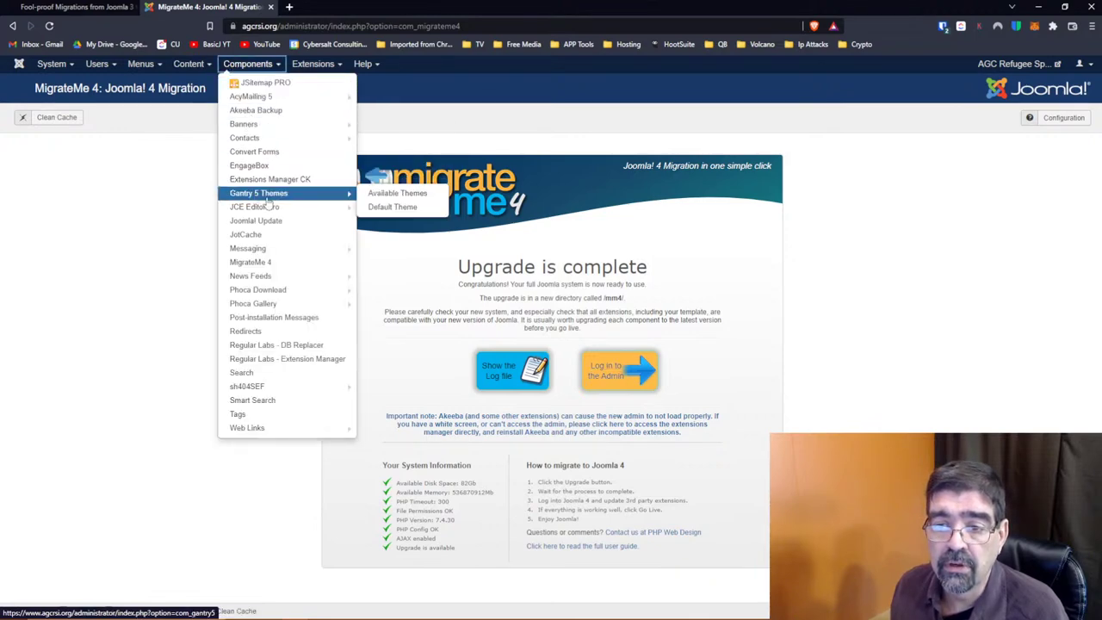
left_click(258, 262)
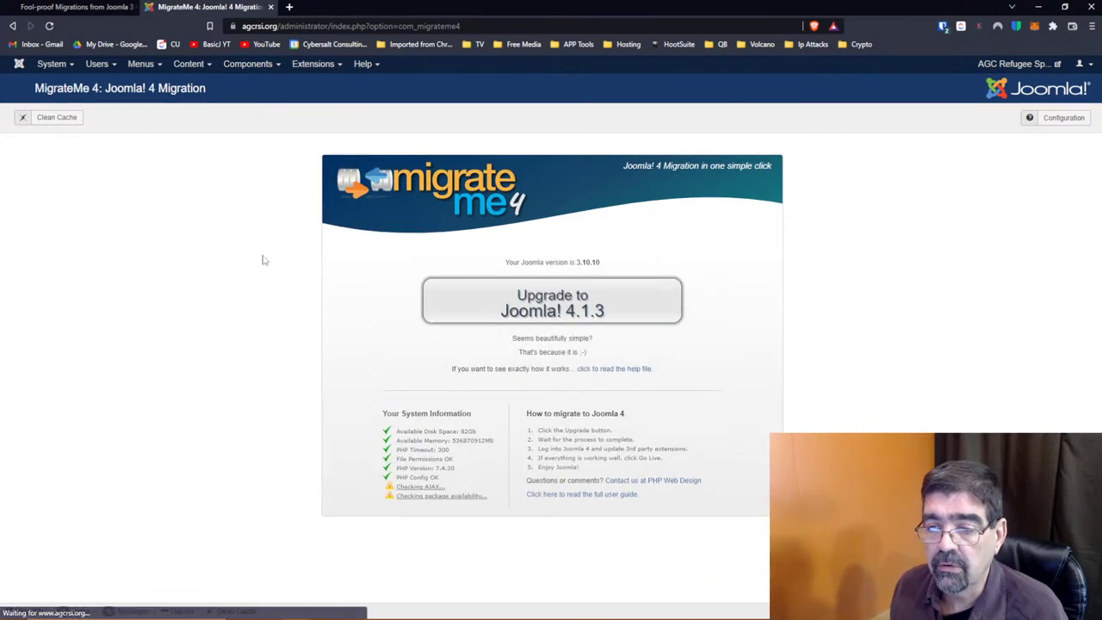
left_click(496, 317)
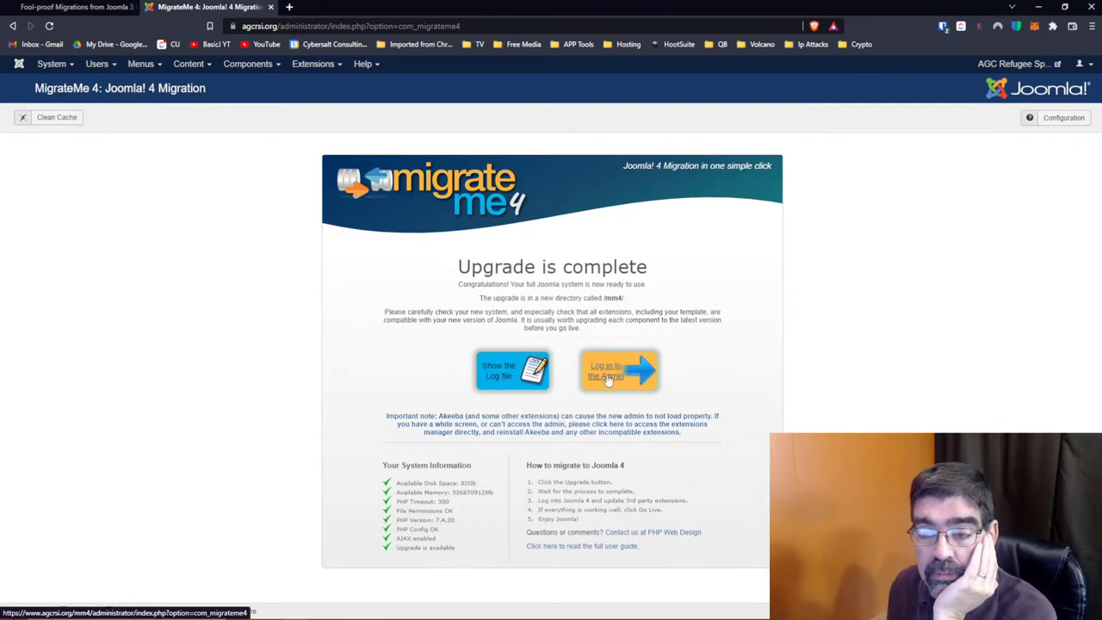
left_click(608, 377)
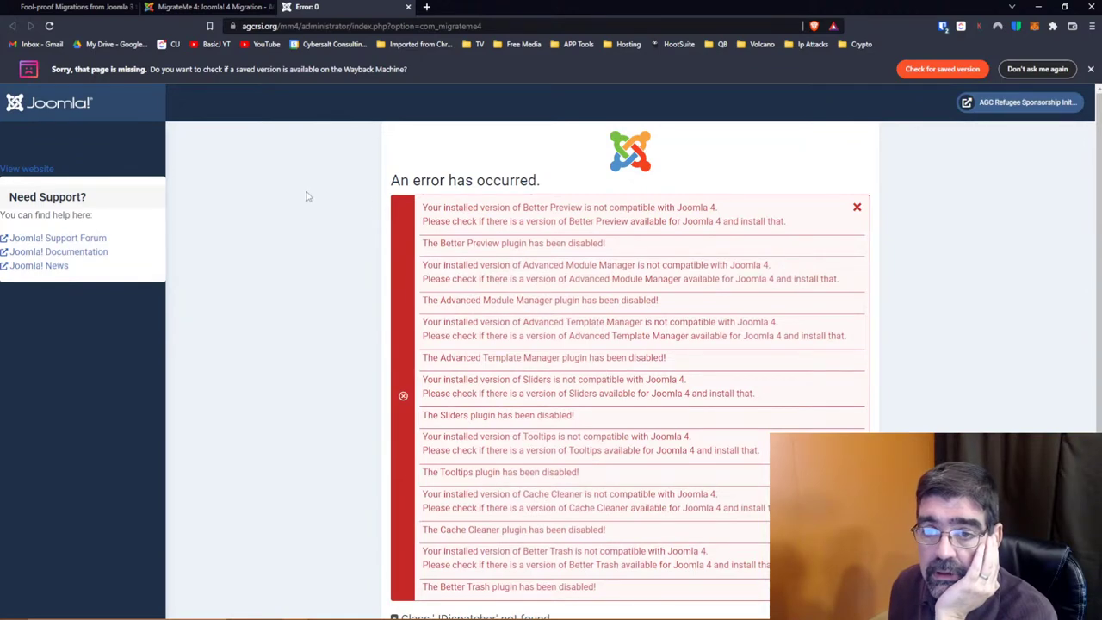
Copy the error text "Class 'JDispatcher' not found" from the mm4 admin page and search Google for it
scroll(307, 198, "down", 1)
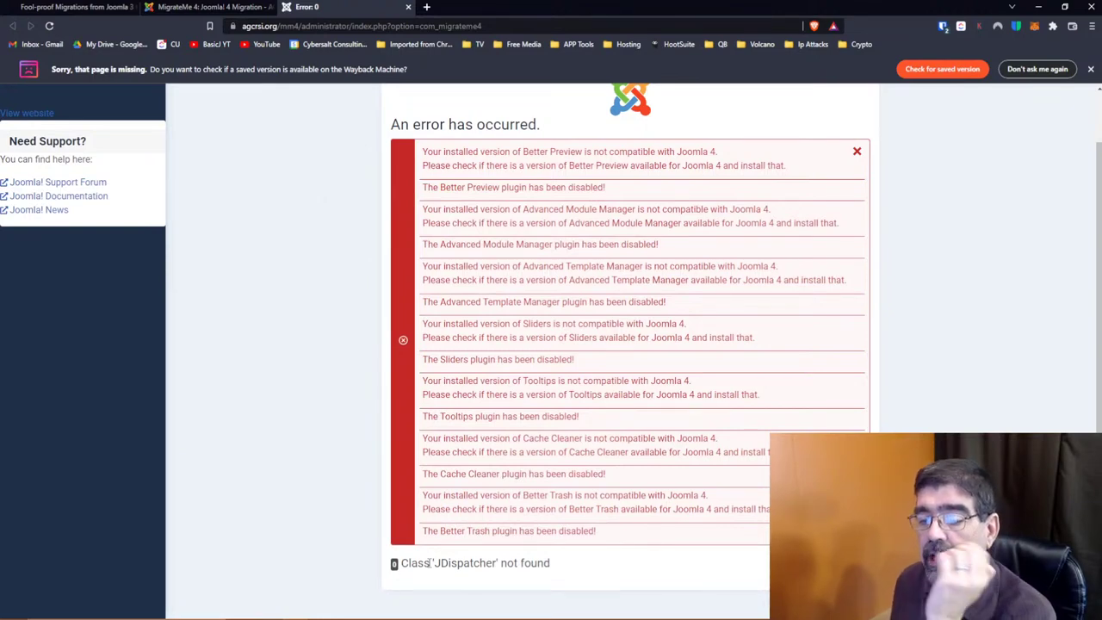
left_click_drag(552, 566, 402, 564)
right_click(422, 566)
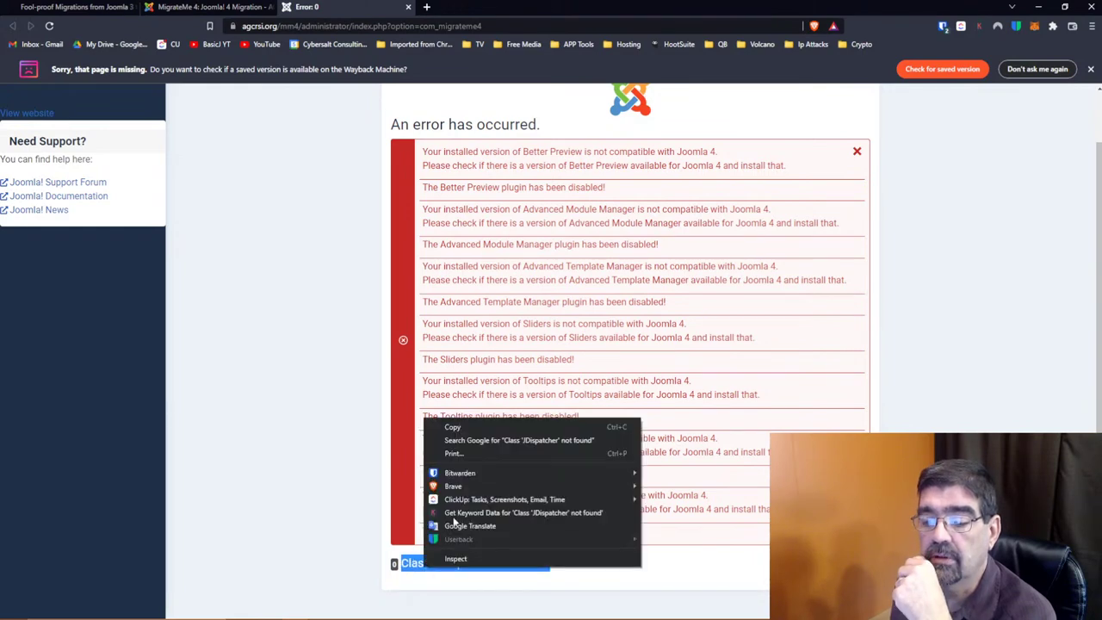
left_click(452, 426)
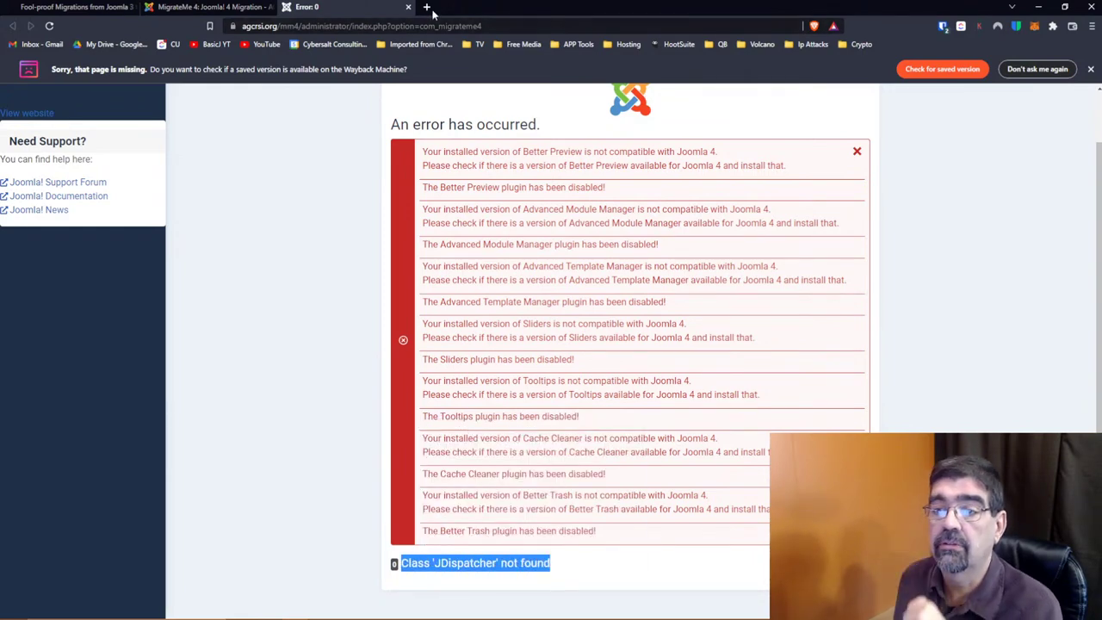
left_click(426, 7)
key("ctrl+v")
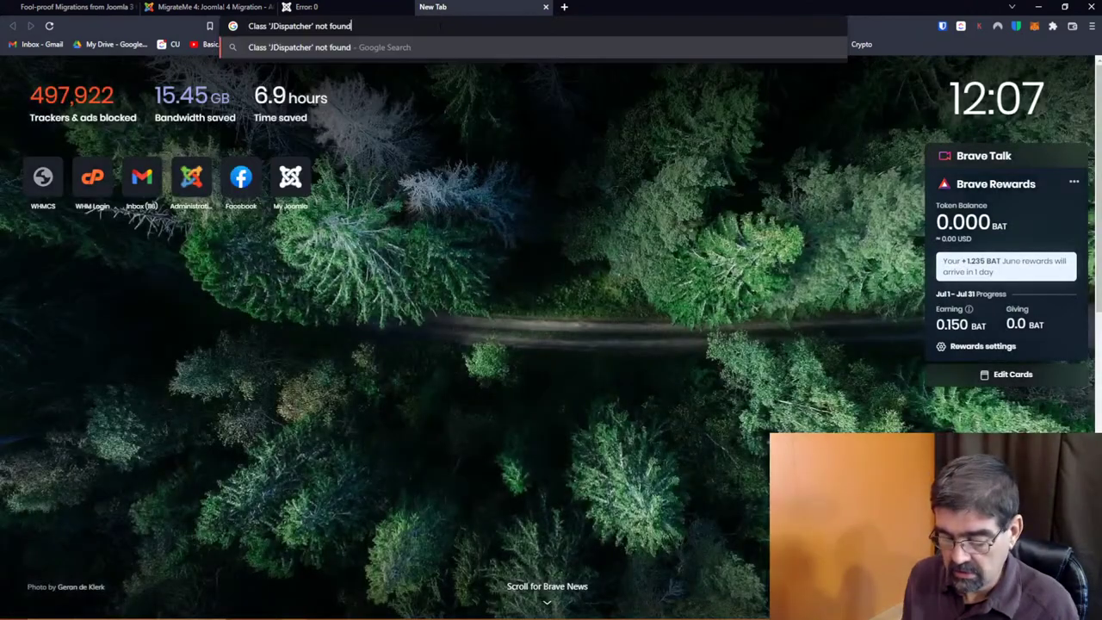
key("Return")
Read the JoomShaper forum question about the JDispatcher error and its answers
left_click(272, 184)
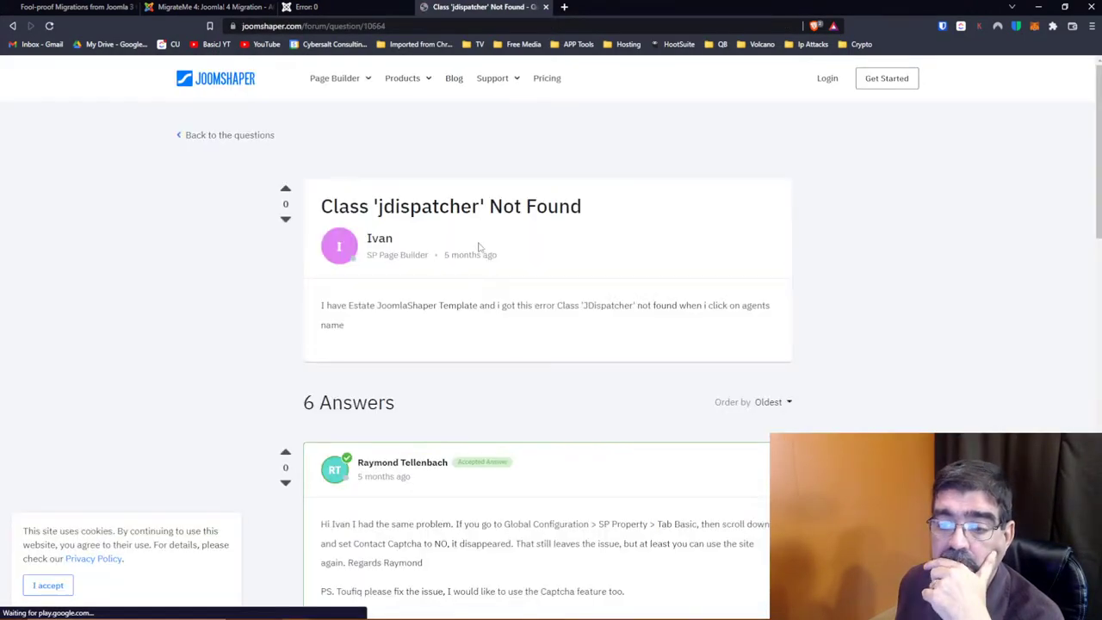
scroll(479, 248, "down", 2)
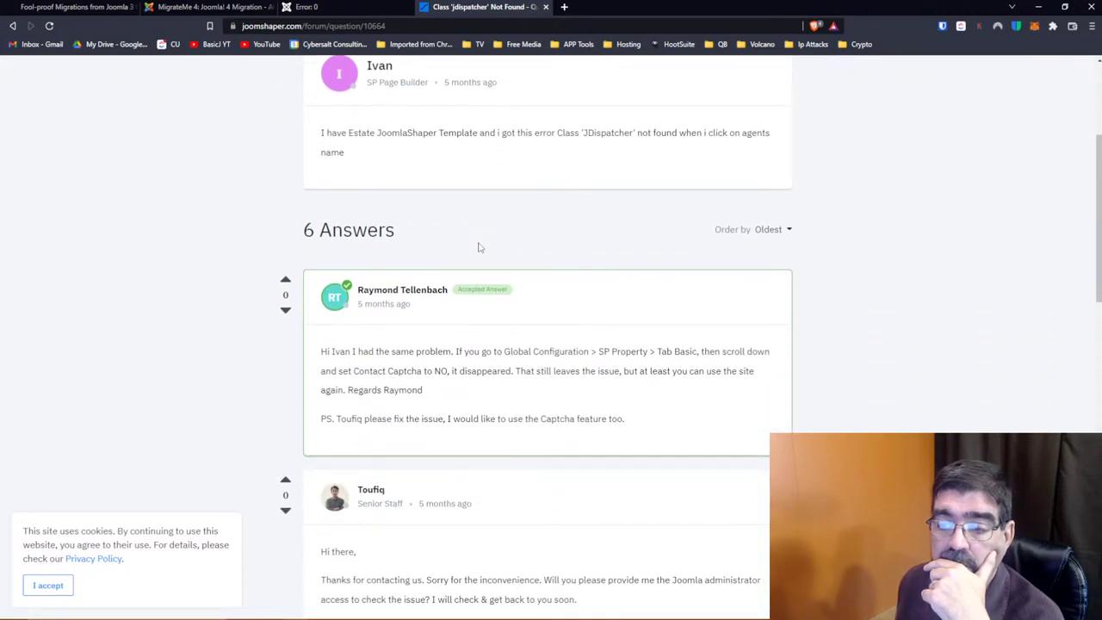
scroll(479, 247, "down", 1)
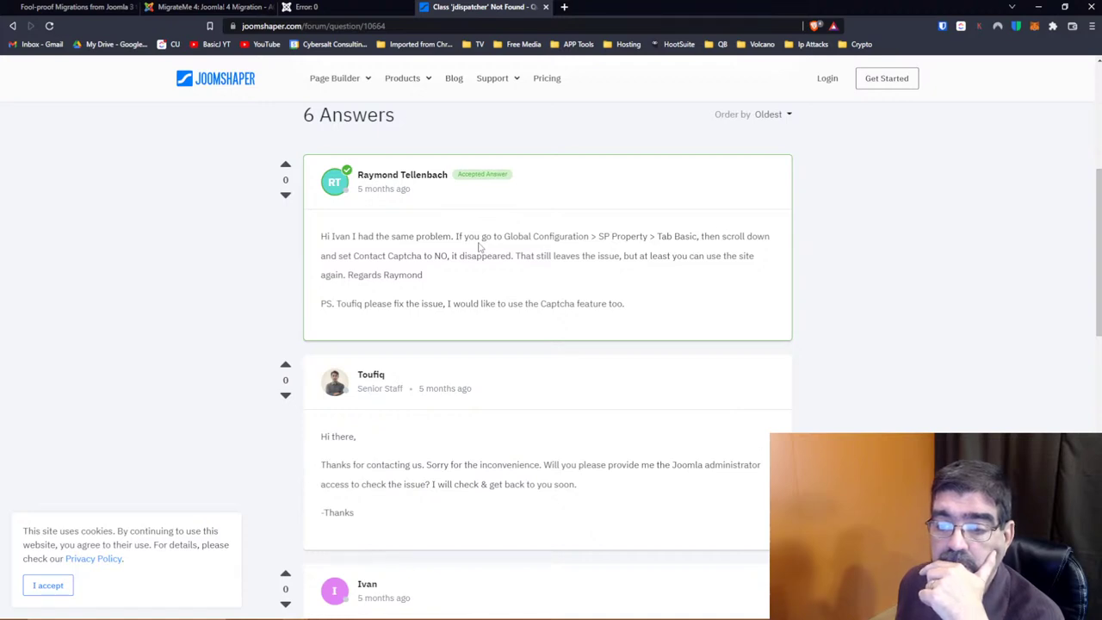
scroll(479, 248, "down", 1)
scroll(480, 247, "down", 4)
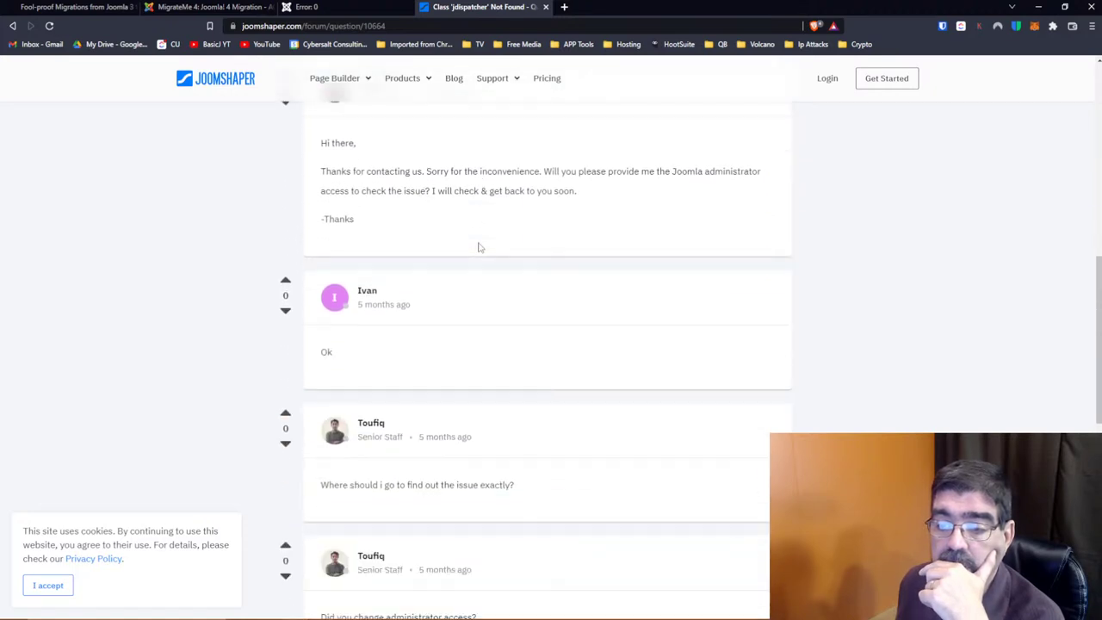
scroll(479, 248, "down", 1)
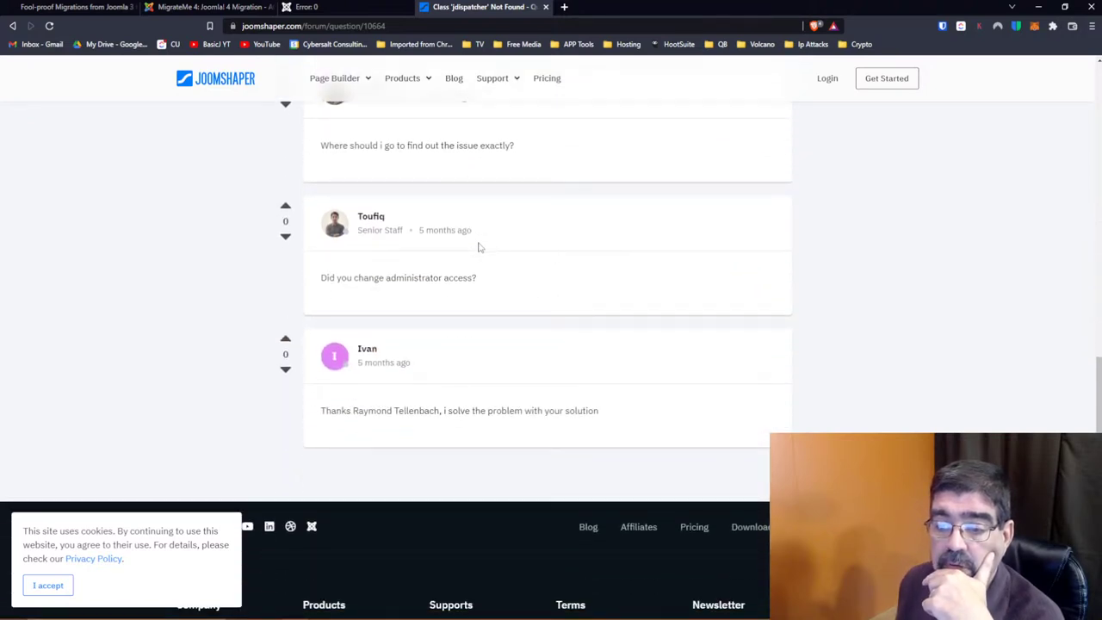
scroll(480, 248, "up", 6)
Return to the search results and read the YOOtheme Support question and accepted answer on the JDispatcher error
key("alt+Left")
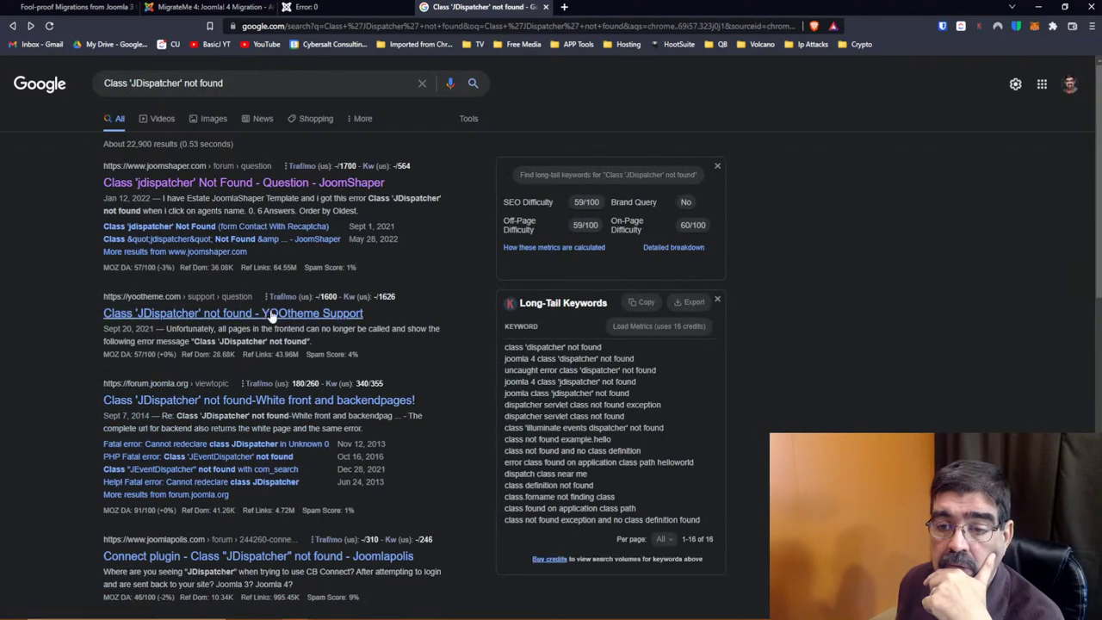
left_click(270, 315)
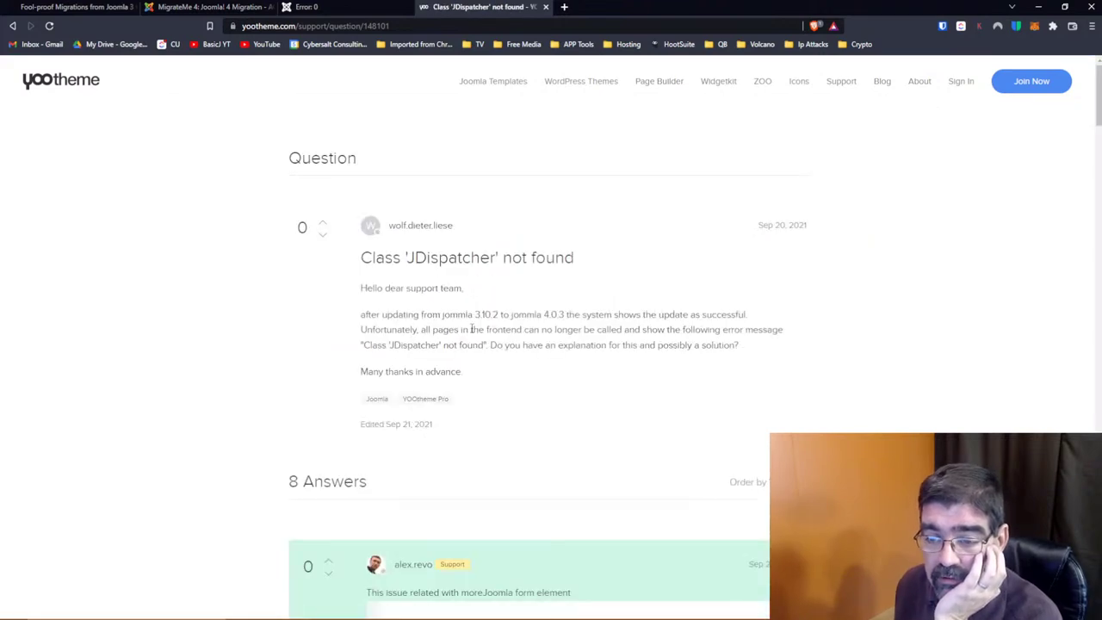
scroll(471, 328, "down", 2)
scroll(471, 330, "down", 1)
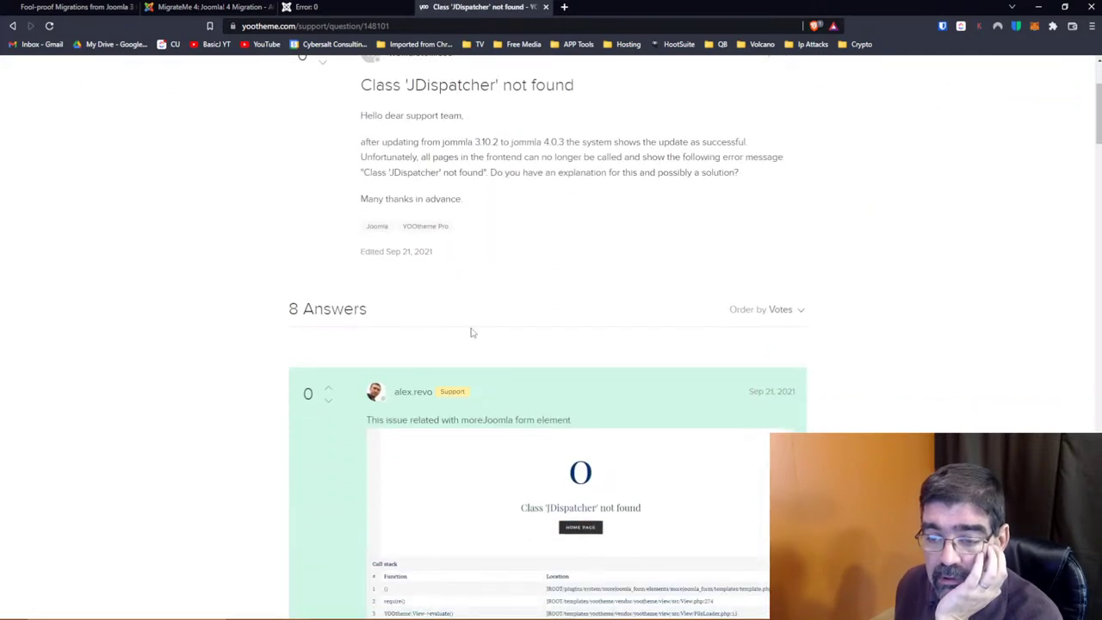
scroll(471, 332, "down", 3)
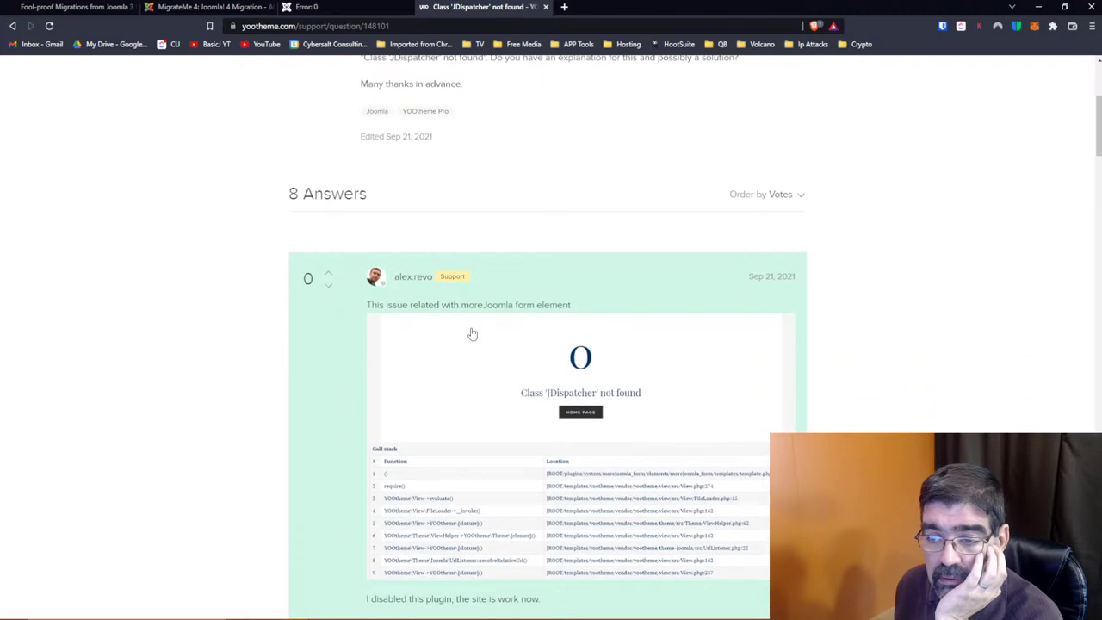
Switch to the cPanel window, launch File Manager from the home page and close the cPanel page
key("alt+Tab")
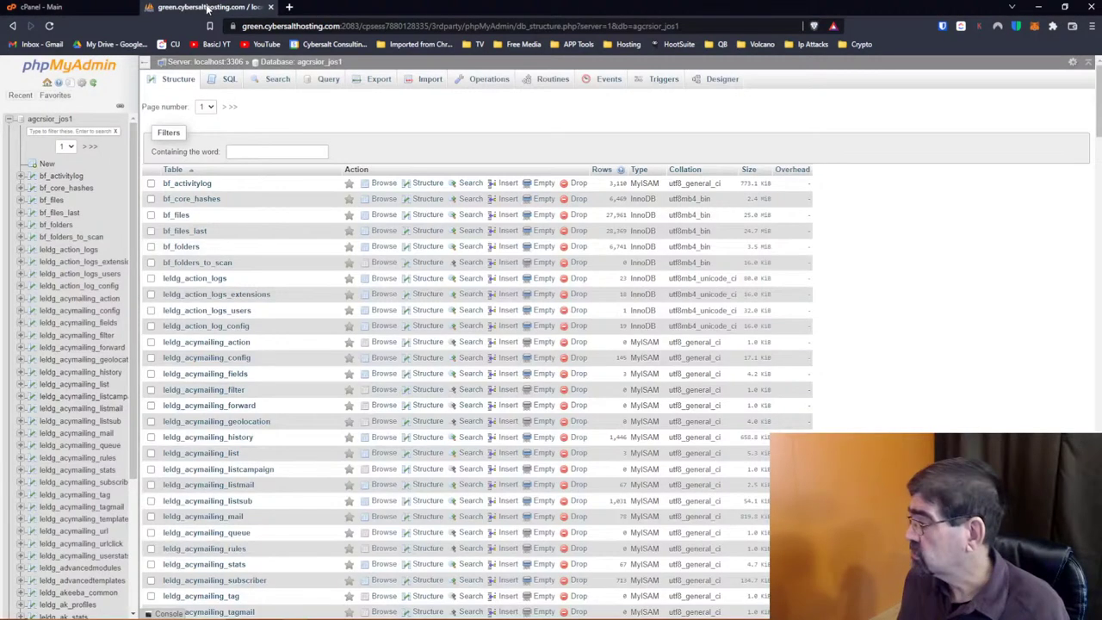
left_click(58, 9)
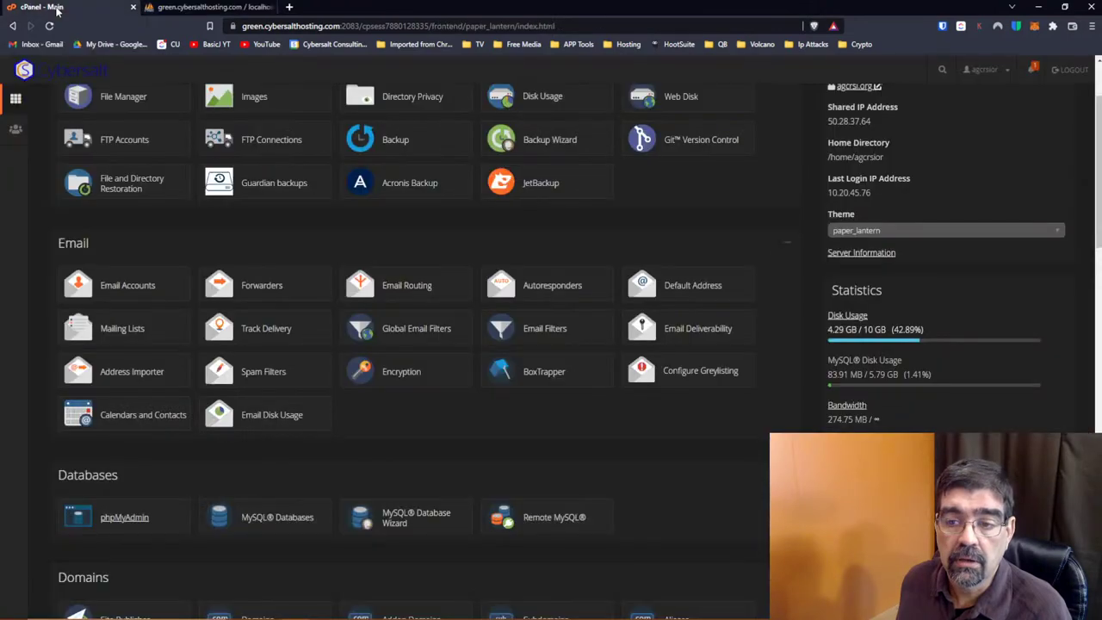
left_click(113, 97)
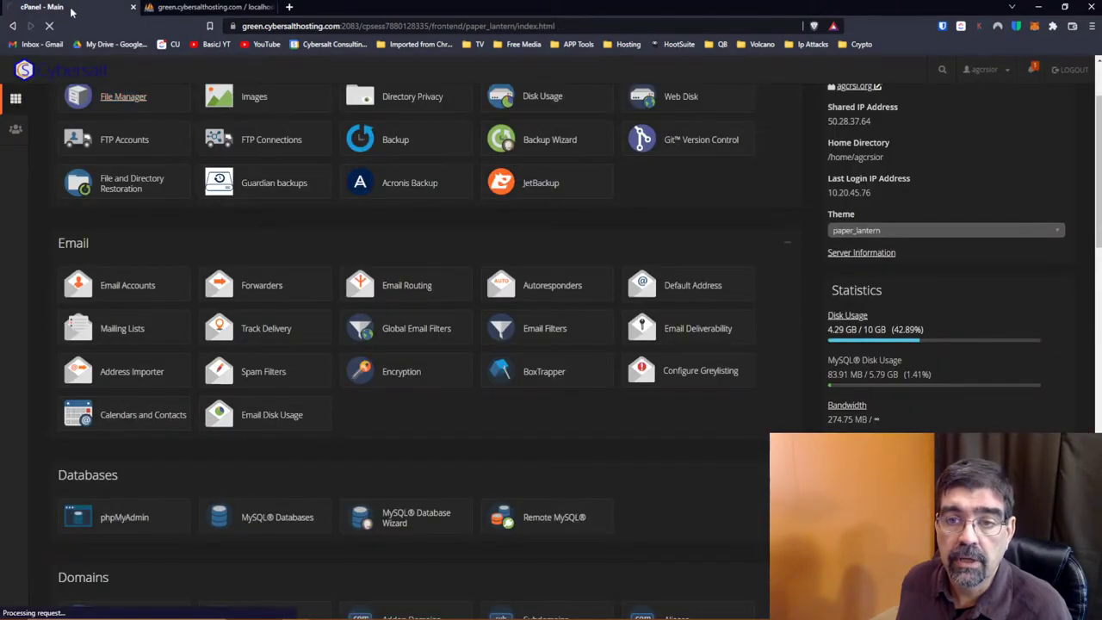
left_click(132, 7)
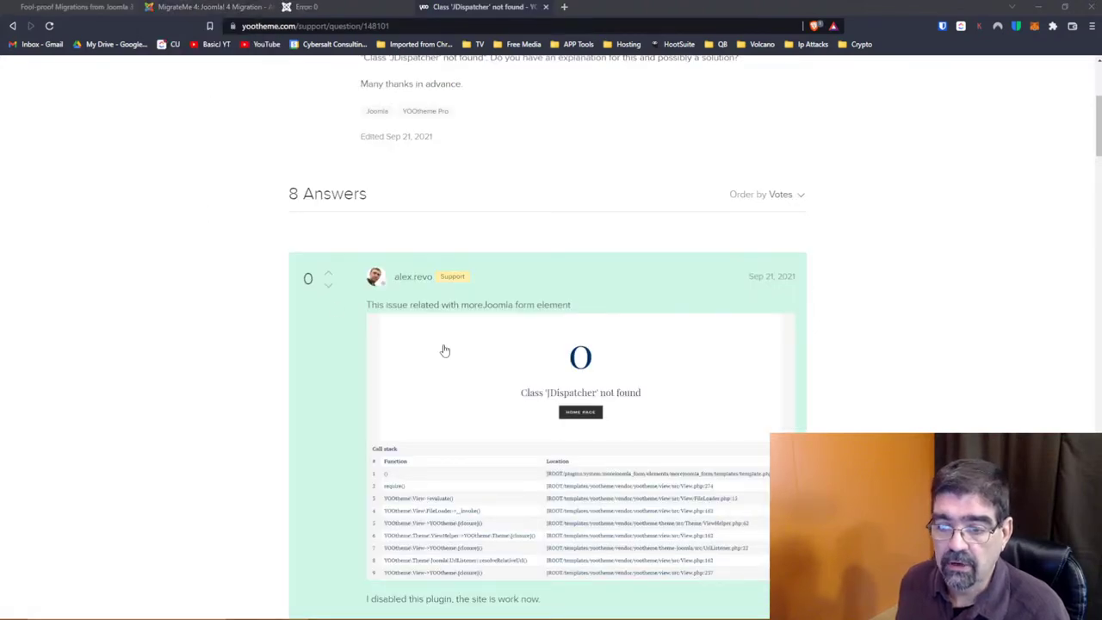
Go back to the mm4 admin error page, search Google for "Class 'JDispatcher' not found" again and close the results page
left_click(193, 8)
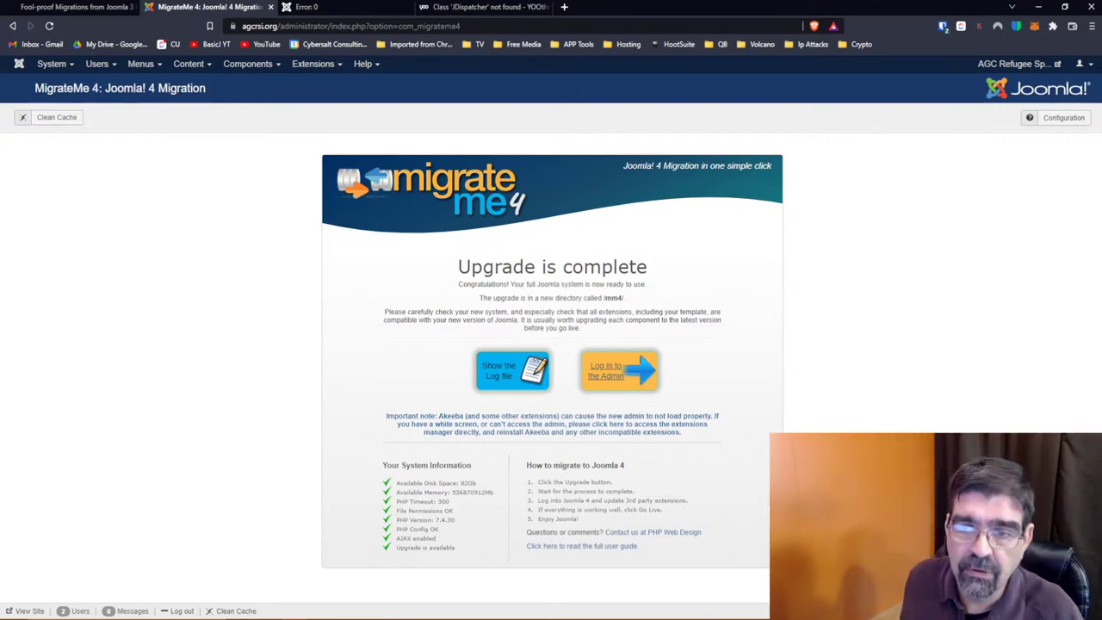
left_click(331, 7)
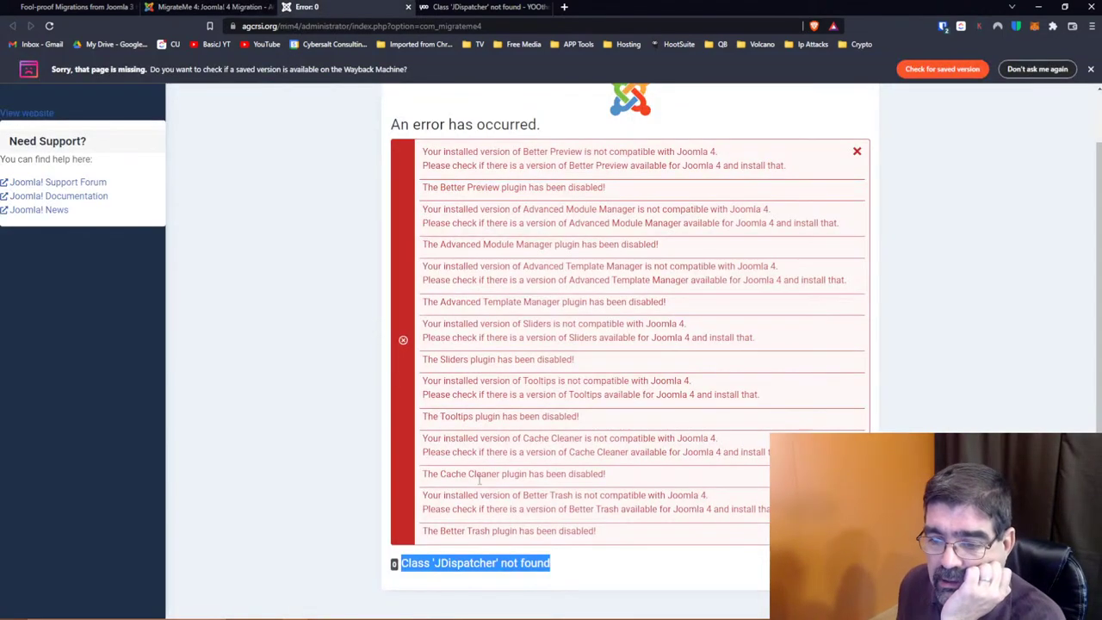
right_click(456, 563)
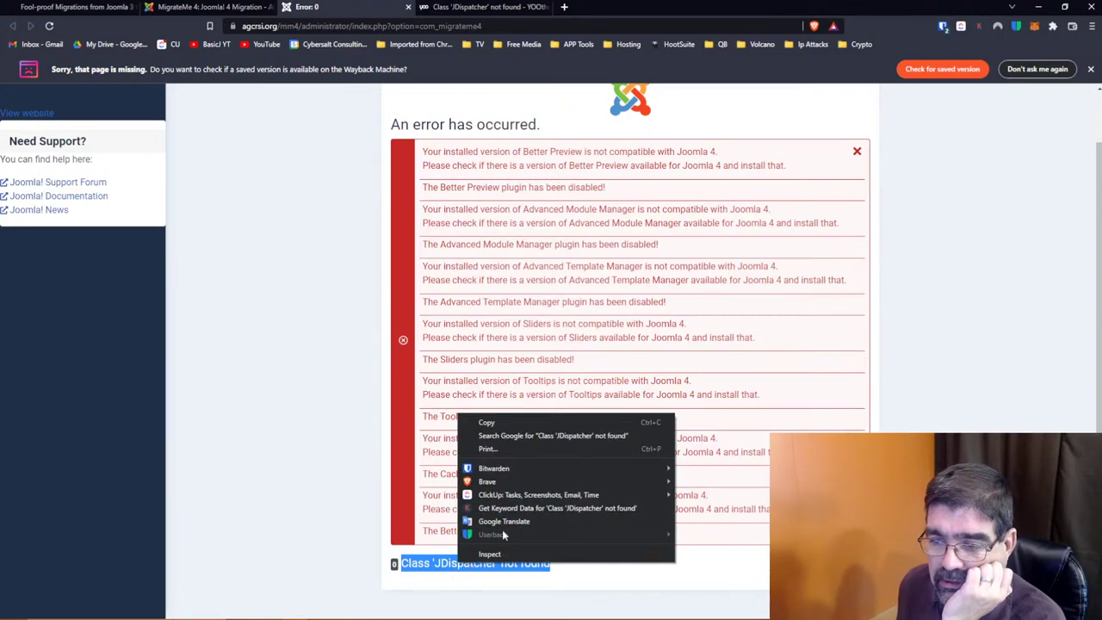
left_click(560, 436)
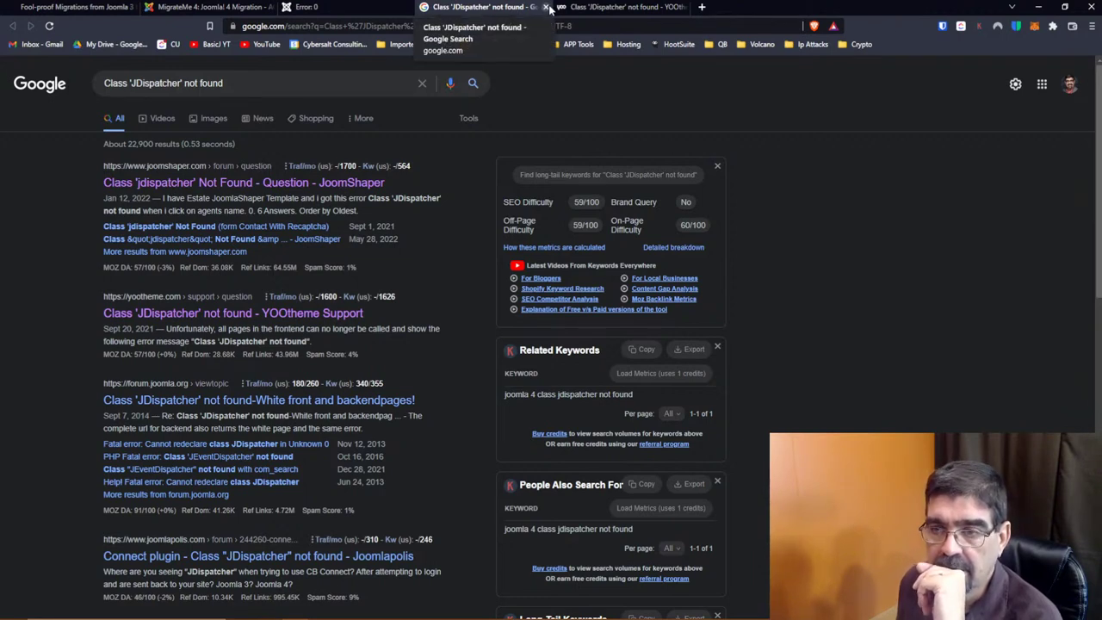
left_click(545, 6)
Return to the Joomla 3 admin, open Joomla Update and review the Pre-Update Check for extensions flagged with potential upgrade issues
left_click(207, 7)
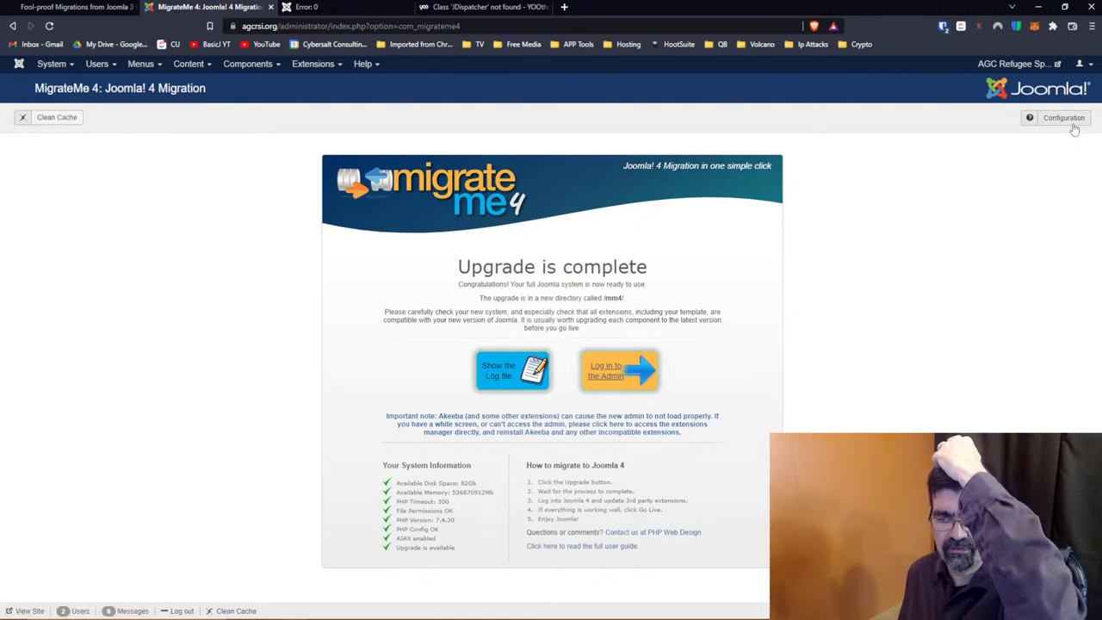
left_click(244, 66)
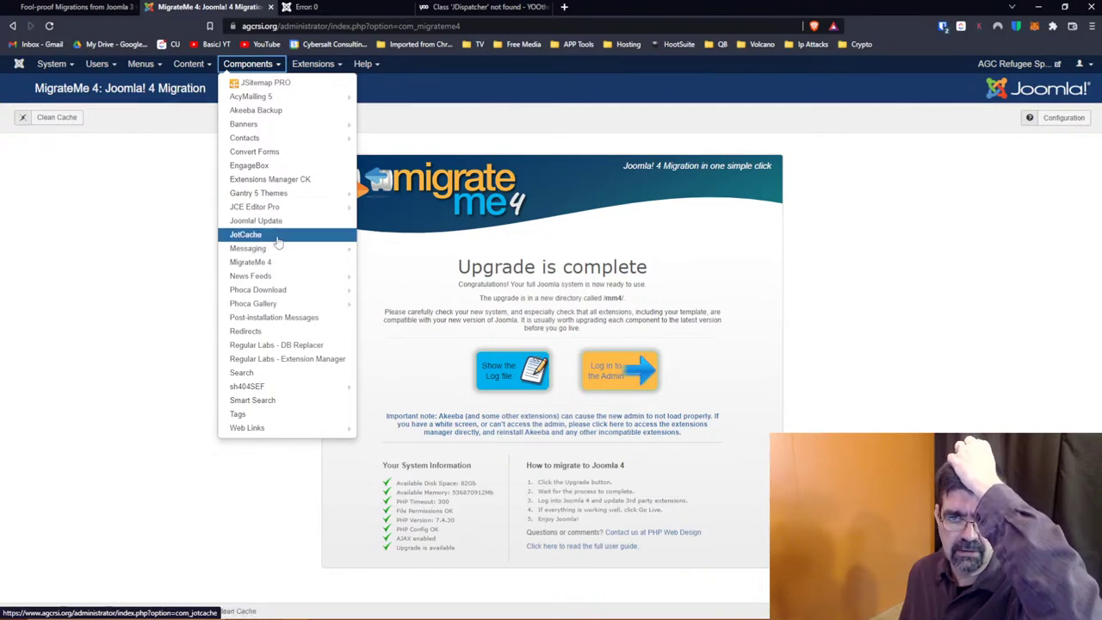
left_click(278, 235)
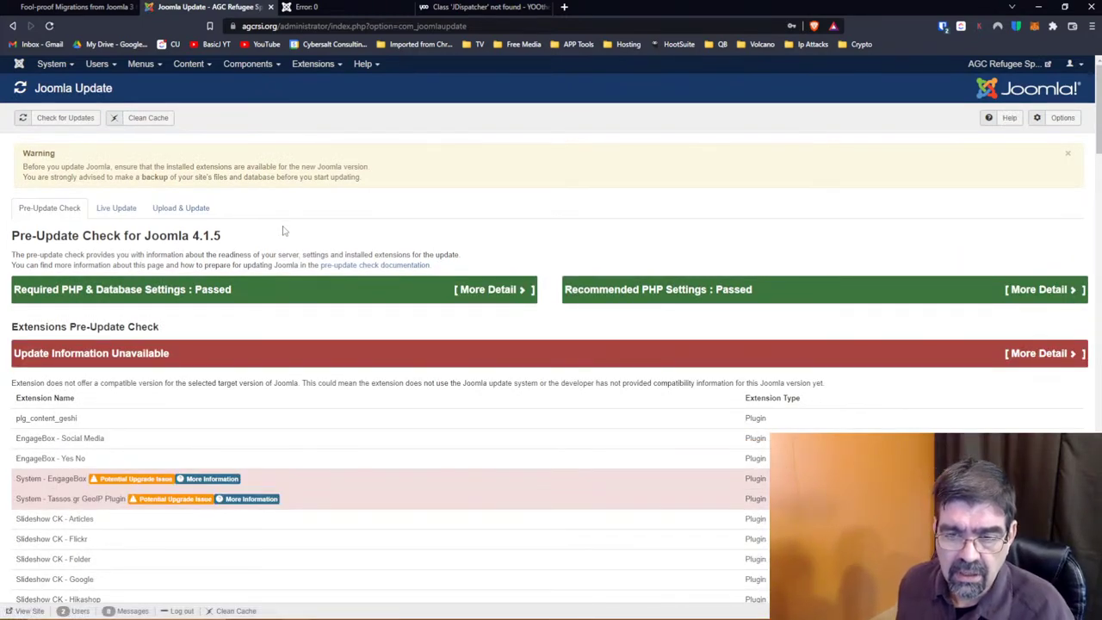
scroll(284, 231, "down", 3)
scroll(284, 230, "down", 4)
scroll(284, 231, "down", 5)
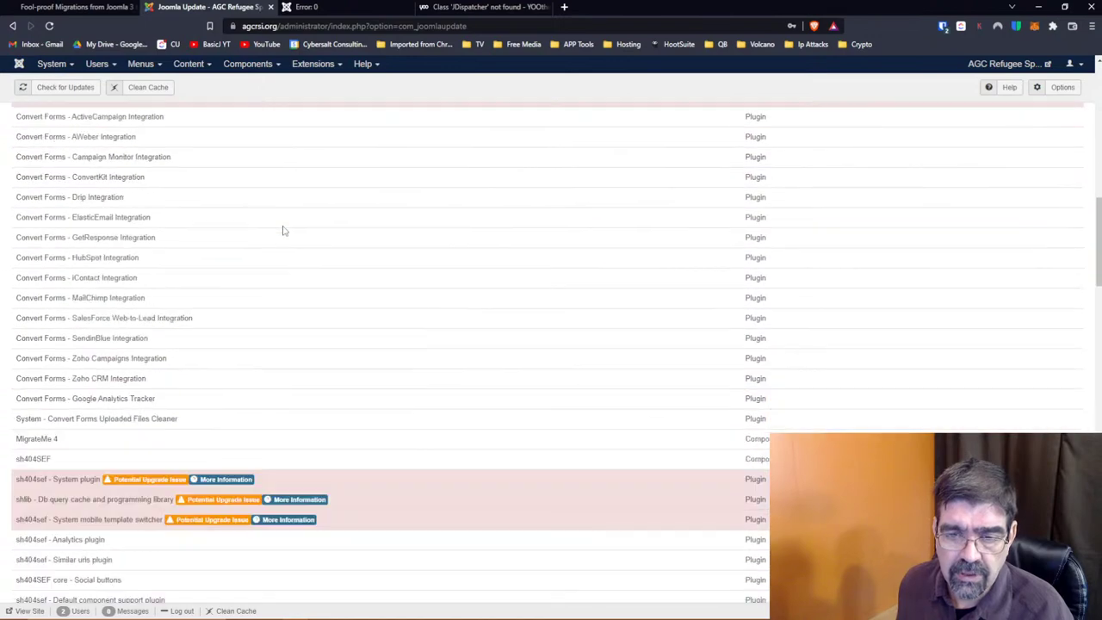
scroll(284, 231, "down", 5)
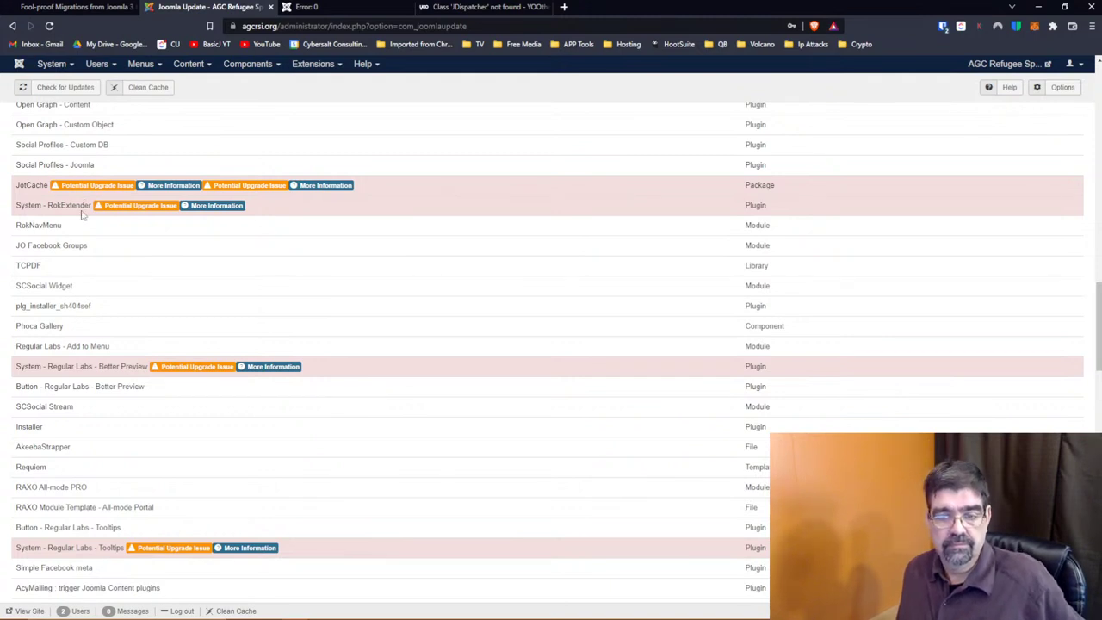
scroll(82, 216, "down", 1)
scroll(82, 216, "down", 3)
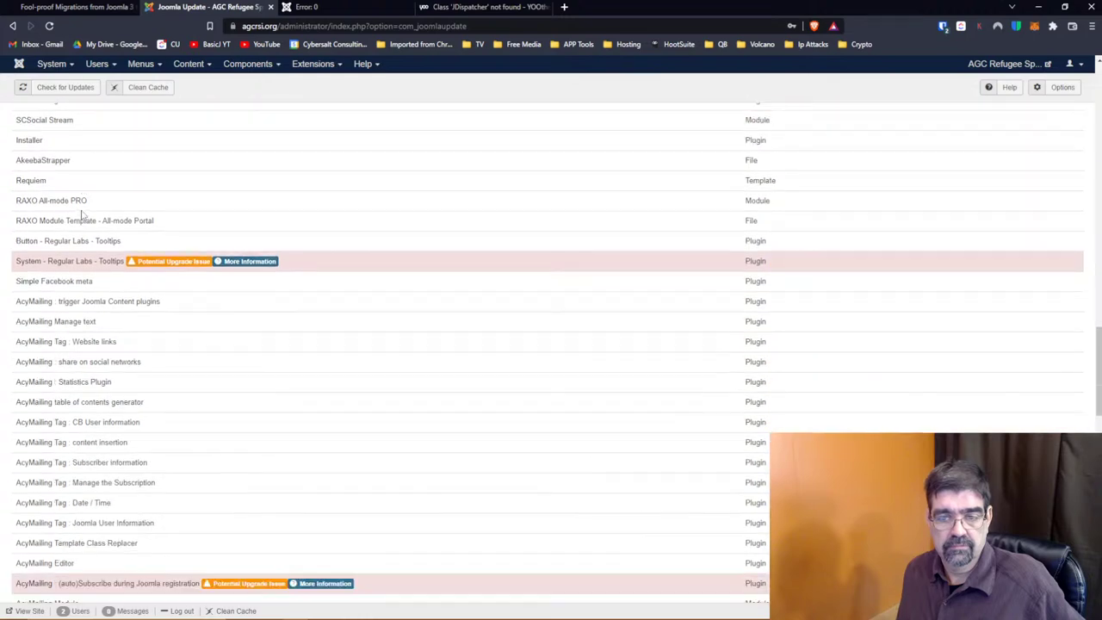
scroll(83, 215, "up", 15)
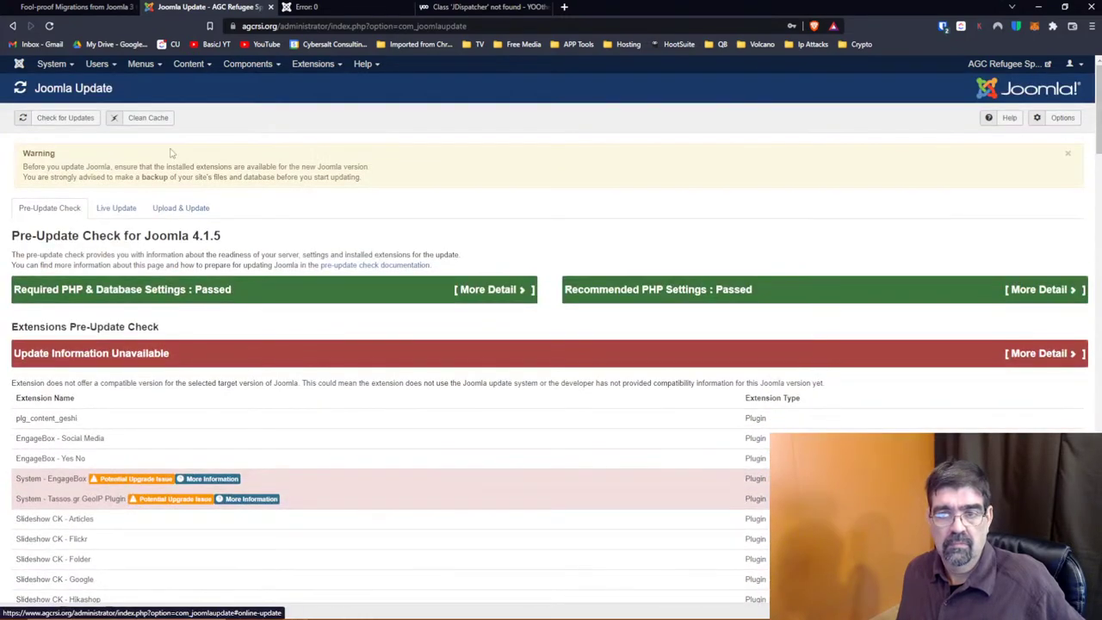
Open the extension updates page, find available updates and select Slideshow CK in the list
left_click(313, 65)
mouse_move(311, 83)
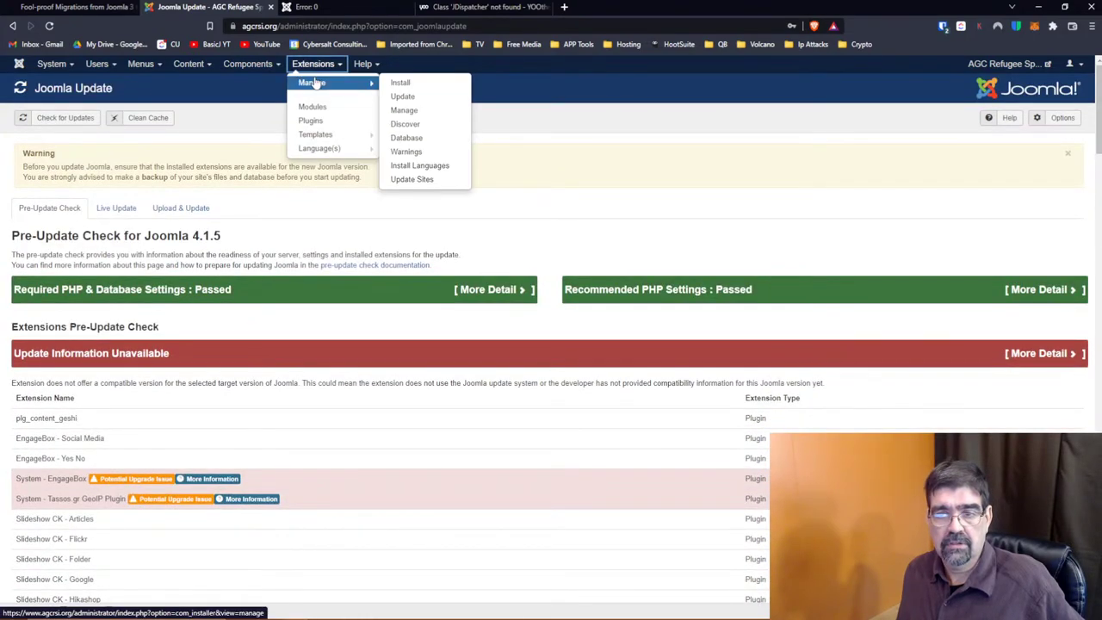
left_click(428, 96)
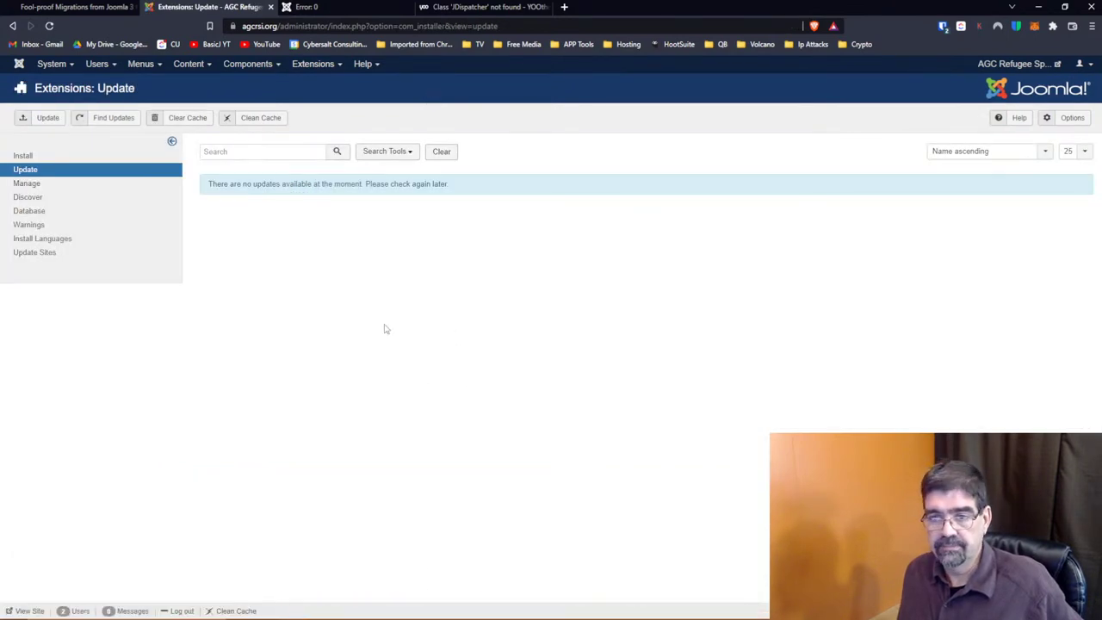
left_click(113, 119)
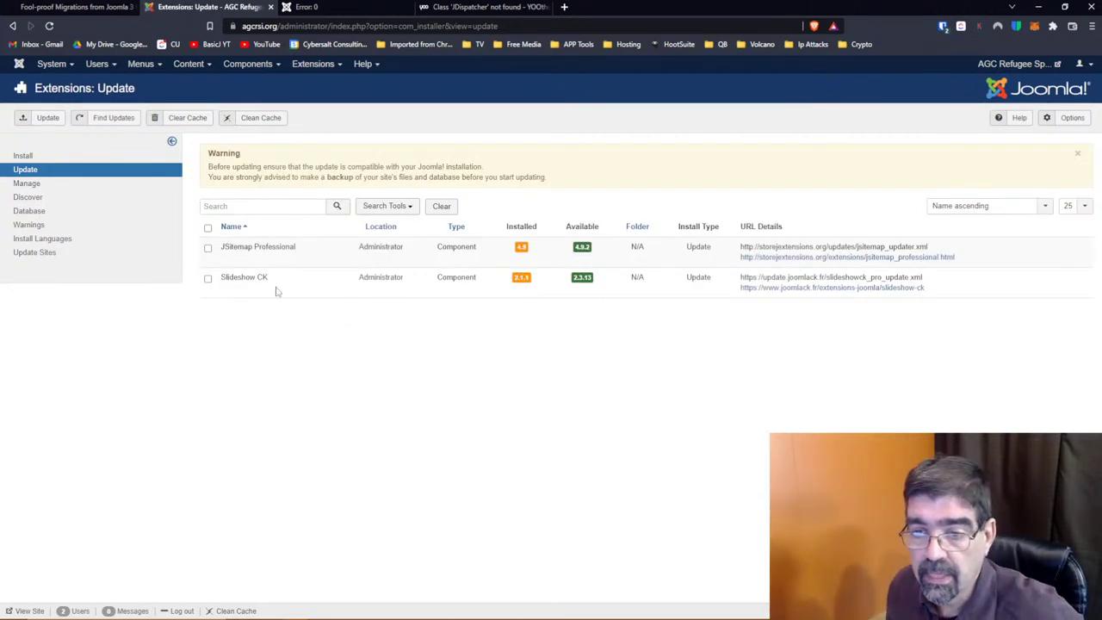
left_click(207, 279)
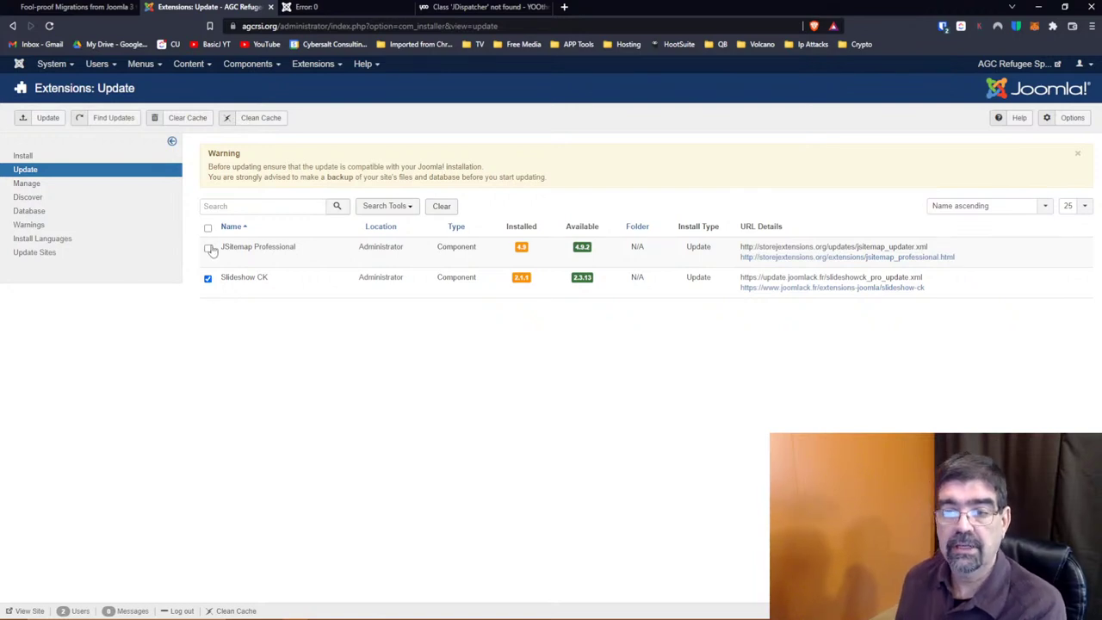
mouse_move(246, 250)
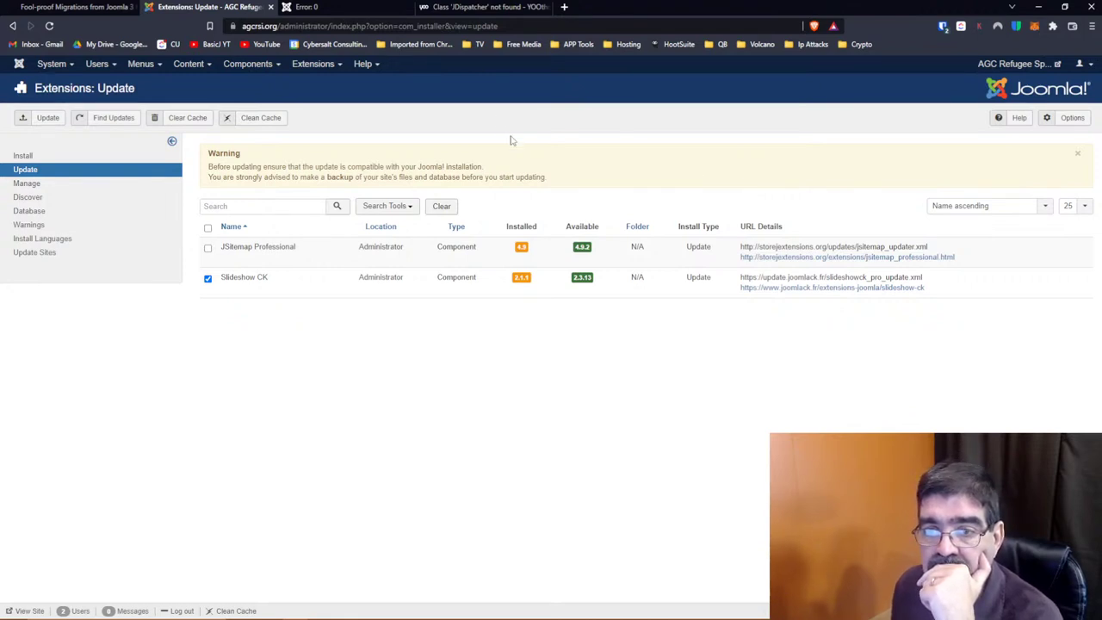
Go back to Joomla Update, open its options and bring up the Update Channel choices
left_click(247, 64)
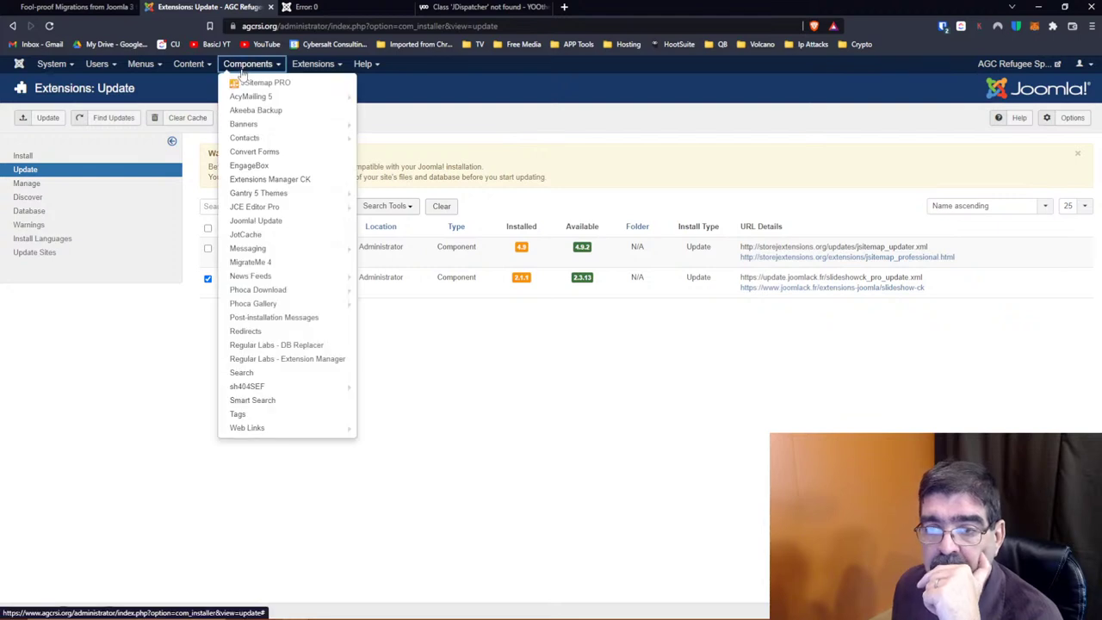
left_click(269, 221)
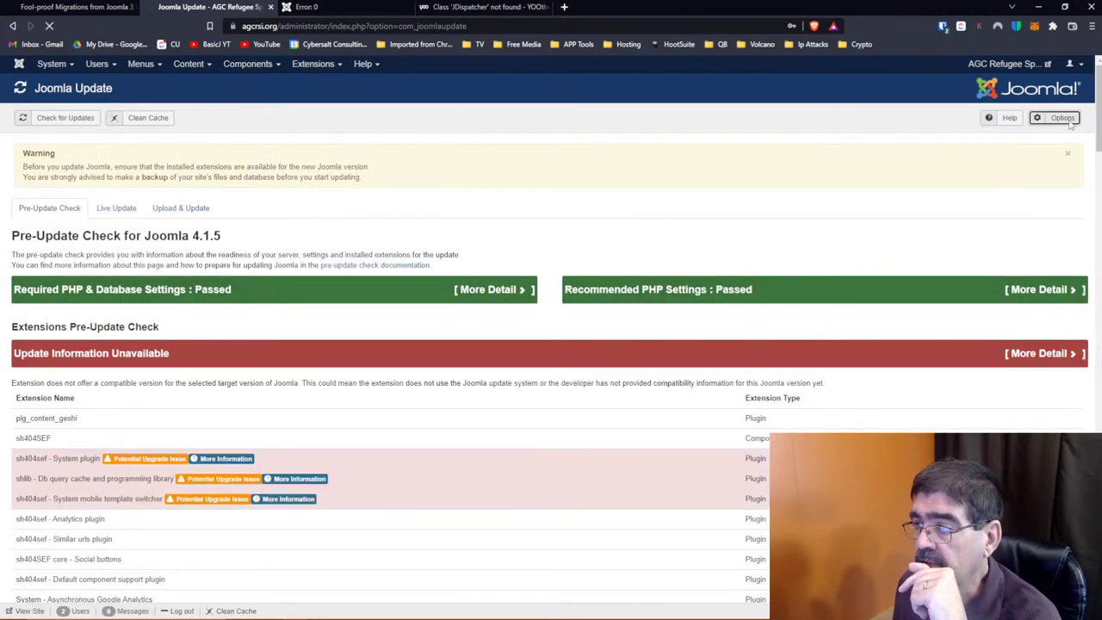
left_click(348, 215)
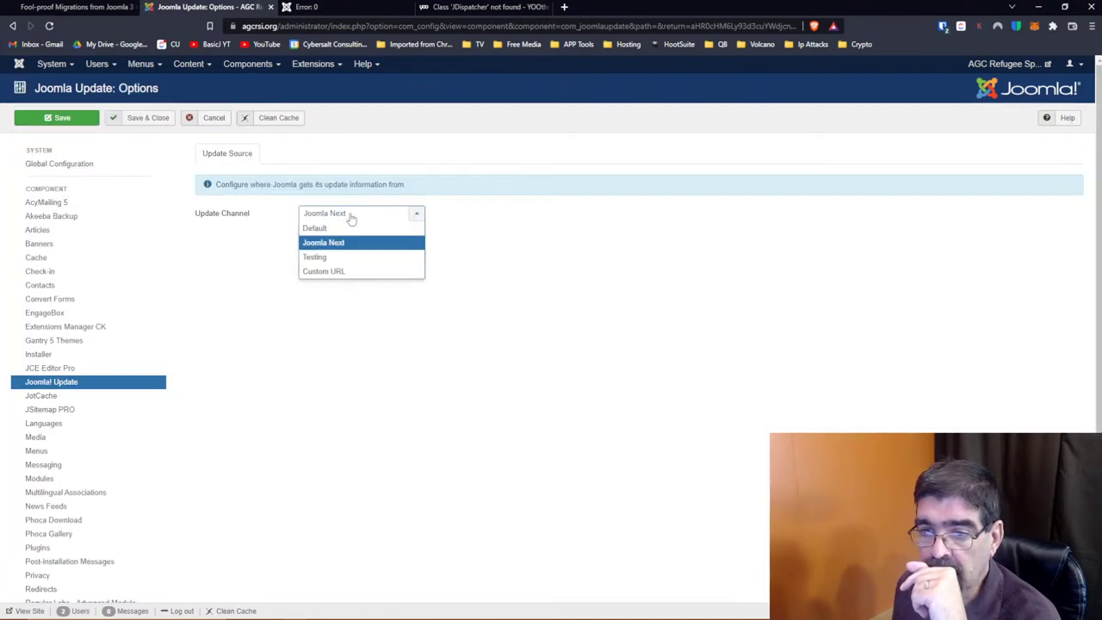
Set the Joomla update channel to Default and save and close the update options
left_click(350, 228)
left_click(142, 118)
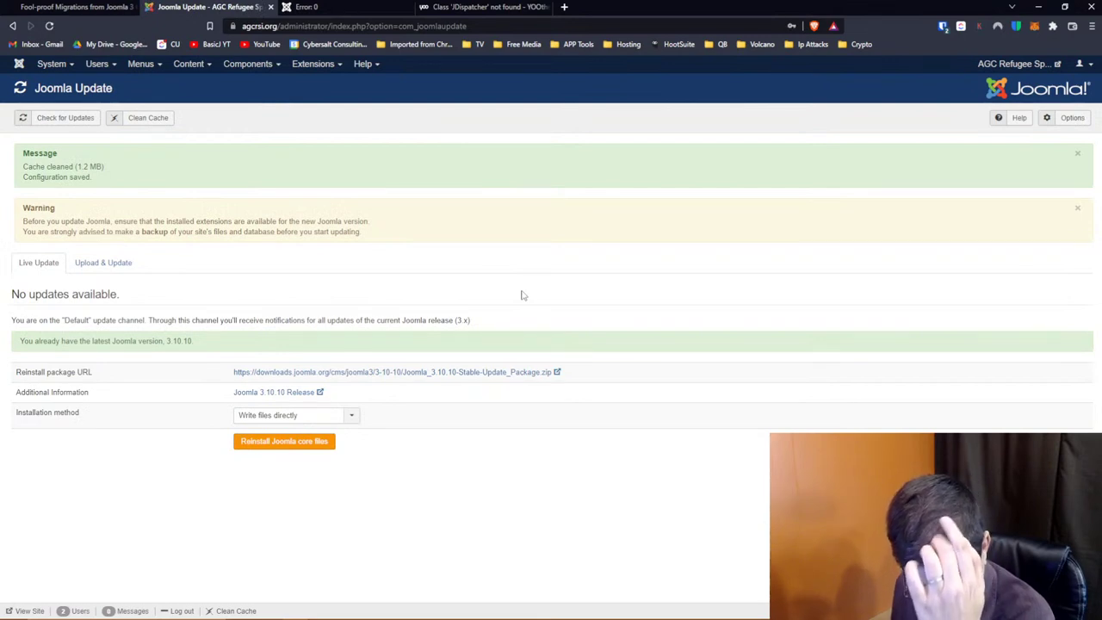
Bring the site's cPanel page into the main browser window and place its tab after the other open tabs
left_click(328, 10)
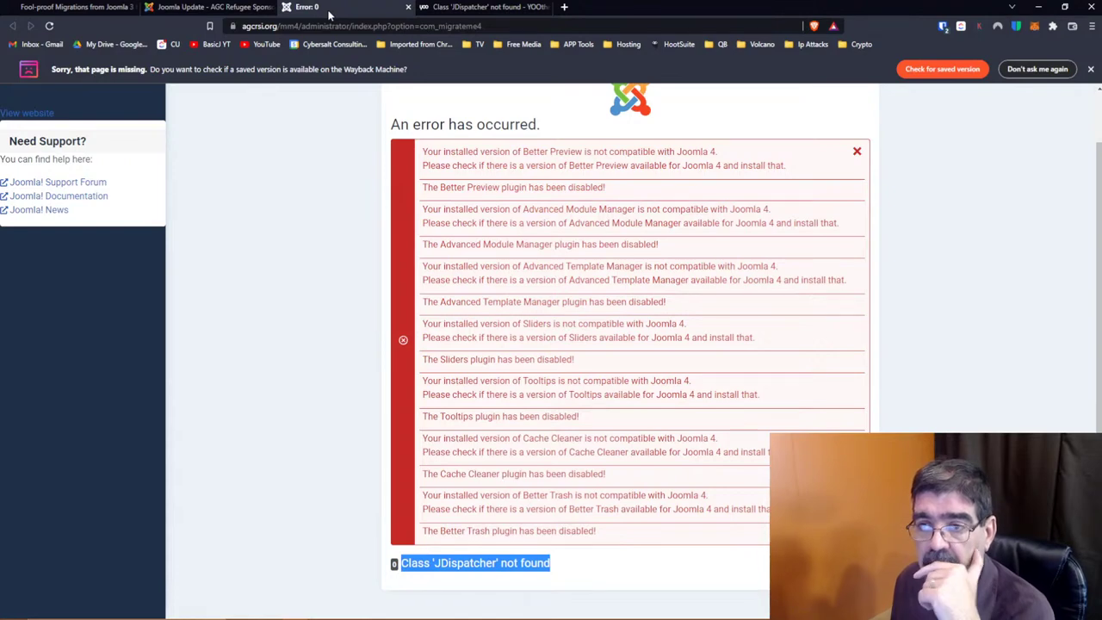
key("alt+Tab")
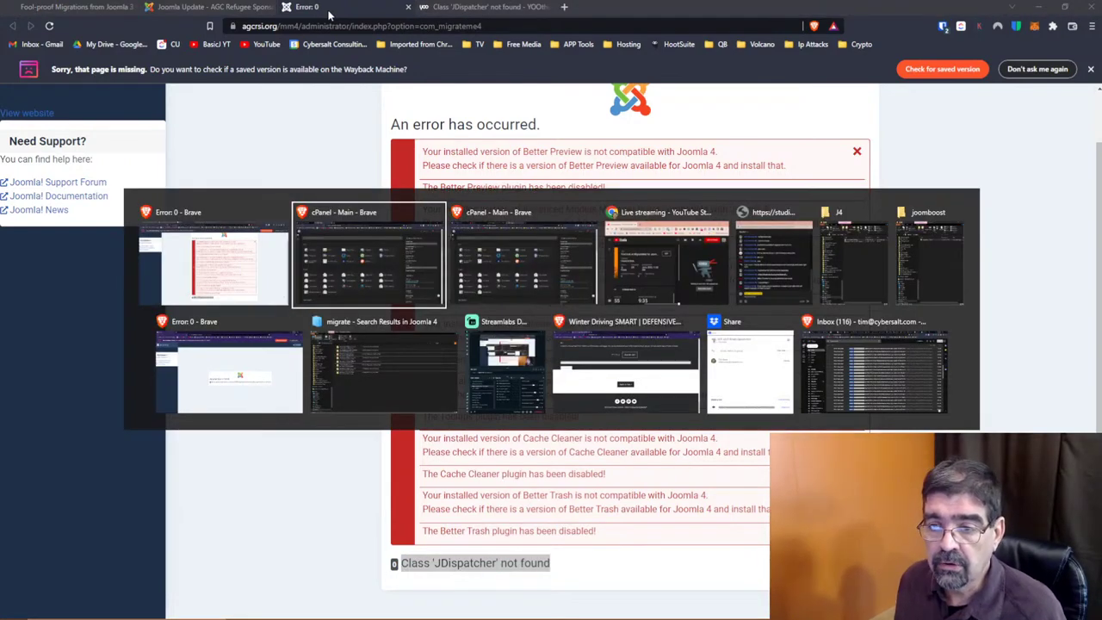
key("Escape")
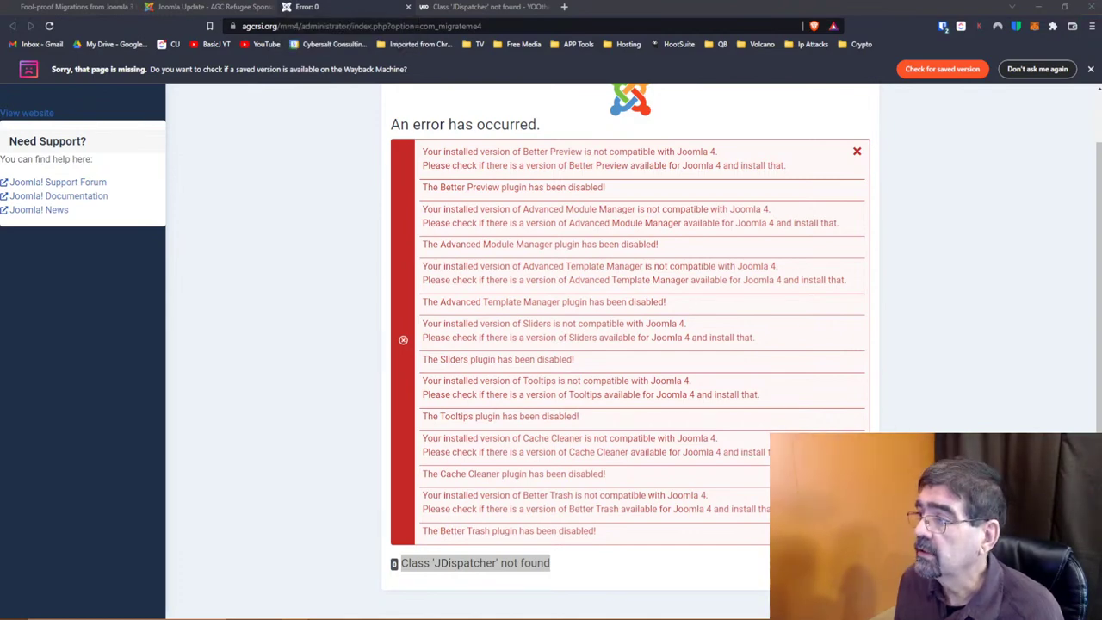
left_click(1089, 7)
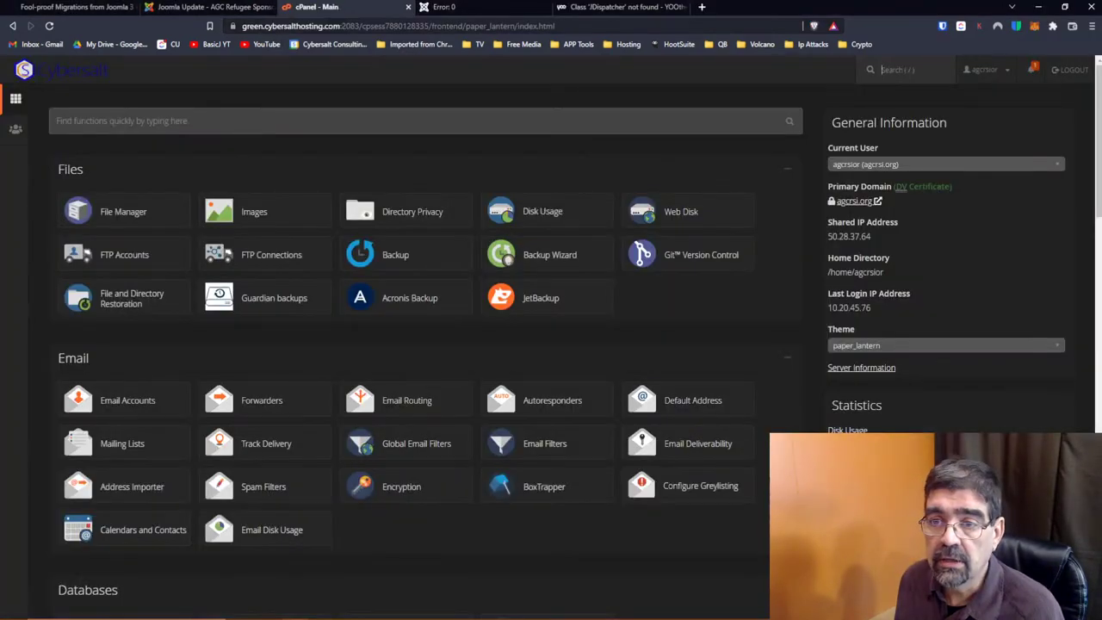
left_click_drag(317, 7, 593, 6)
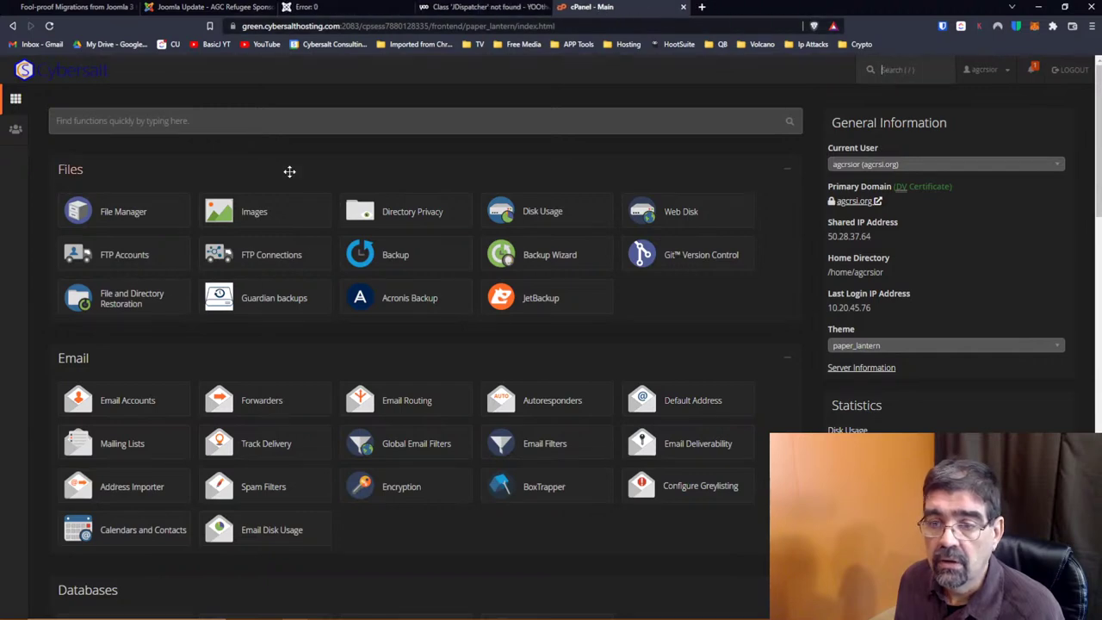
Delete the mm4 folder from public_html using the cPanel File Manager
left_click(137, 213)
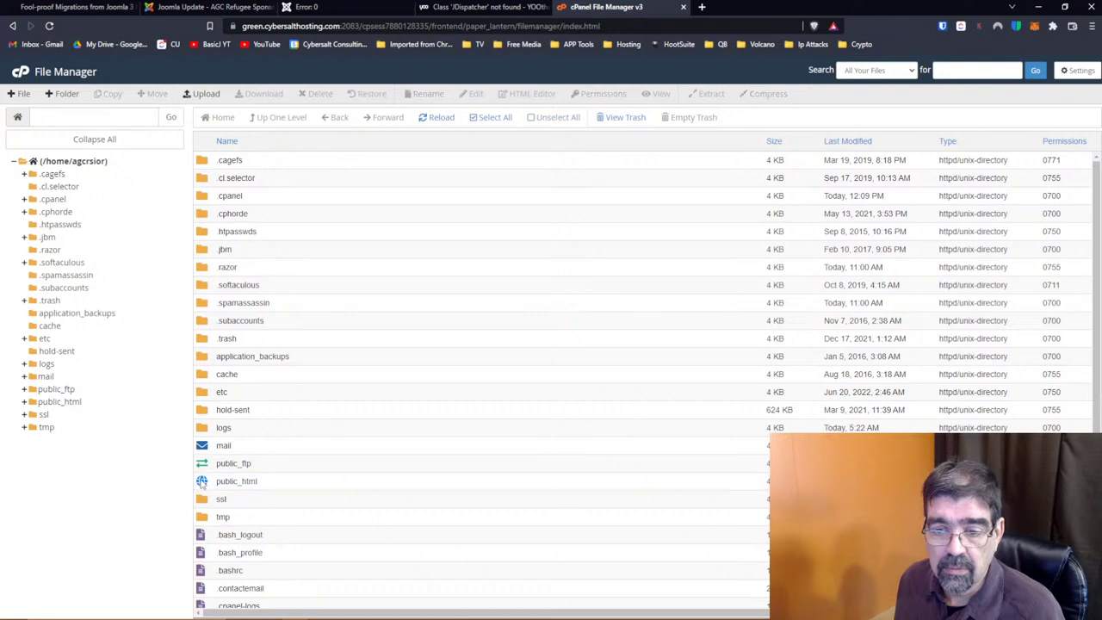
double_click(201, 482)
left_click(207, 466)
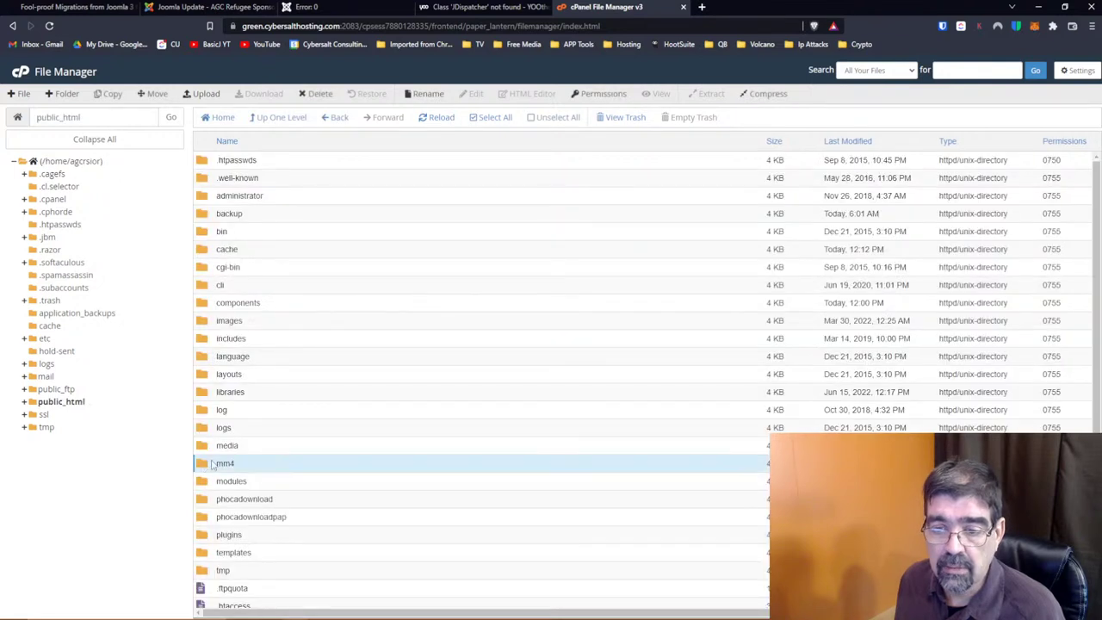
right_click(239, 464)
left_click(274, 531)
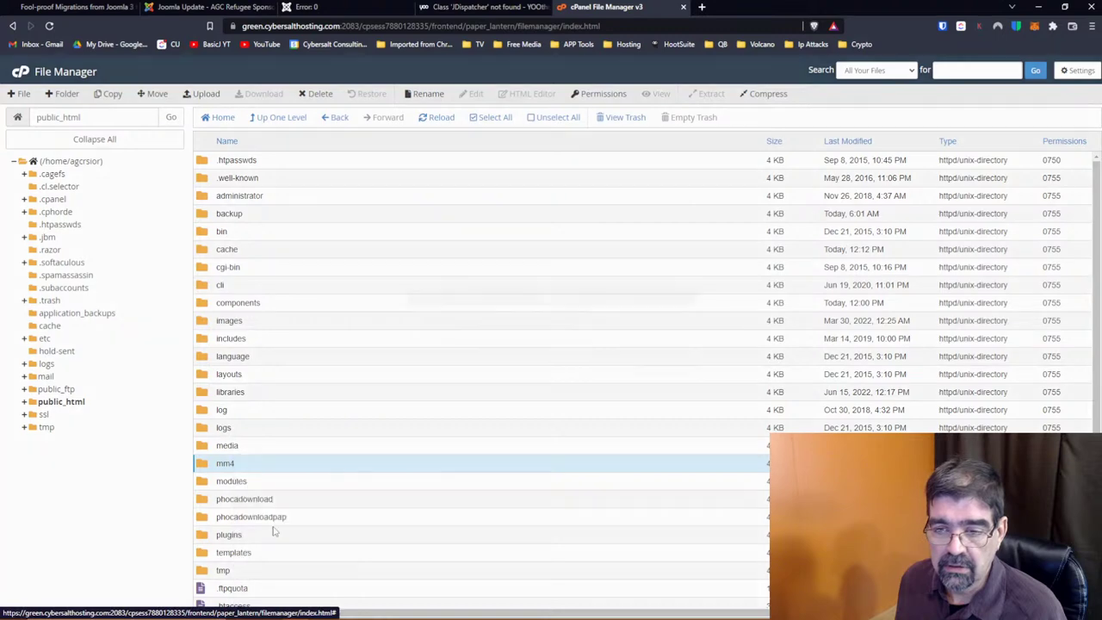
left_click(457, 344)
left_click(631, 372)
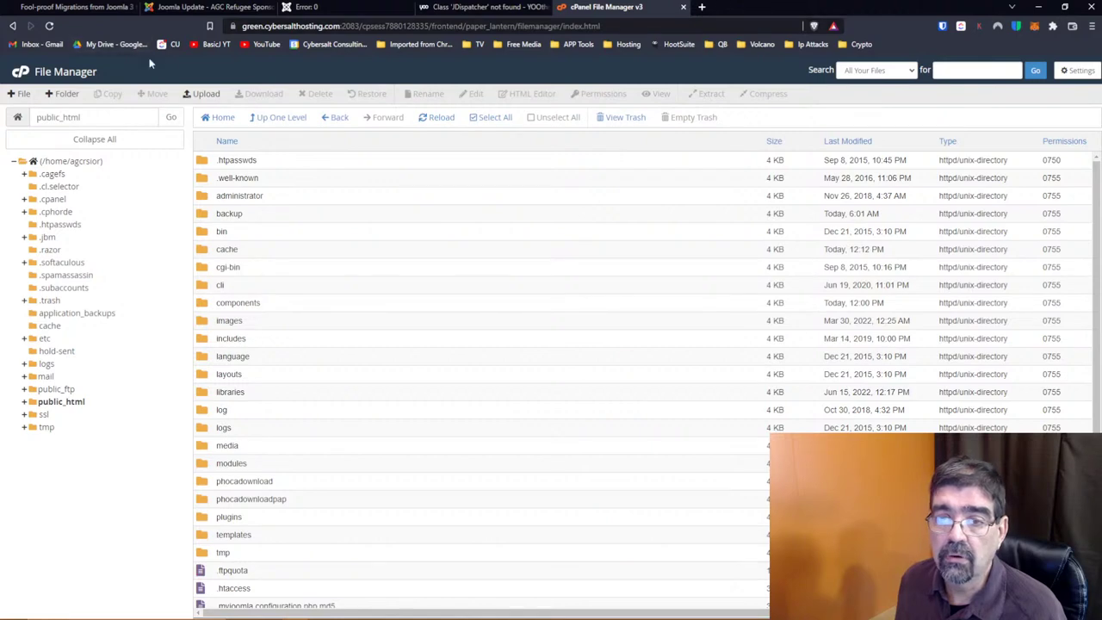
Return to the cPanel home page and open the agcrsior_jos1 database in phpMyAdmin
left_click(19, 71)
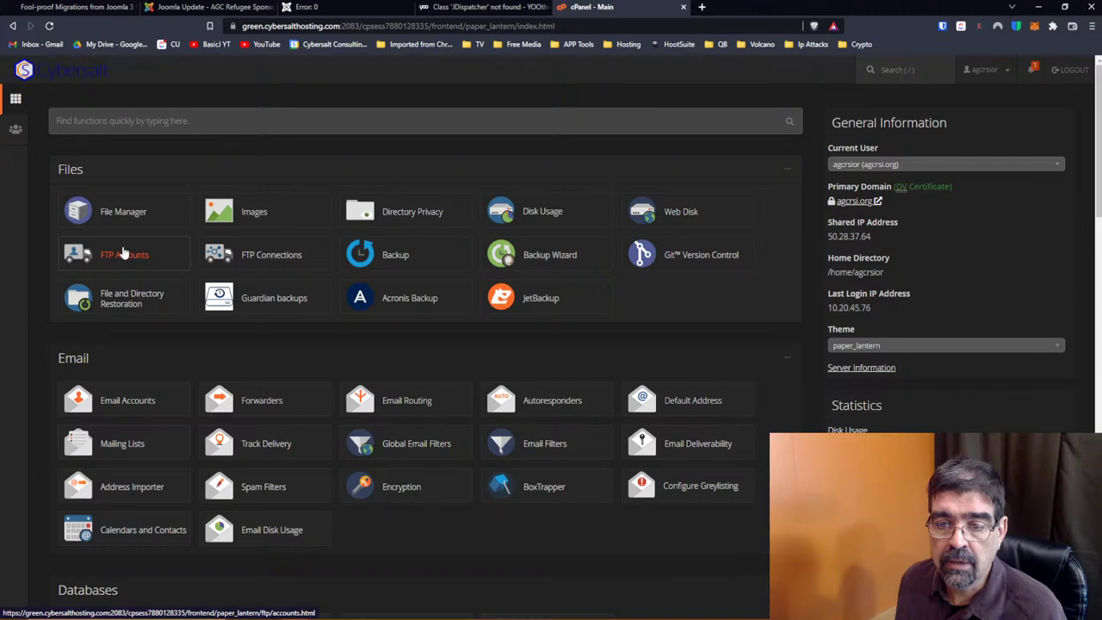
scroll(129, 266, "down", 3)
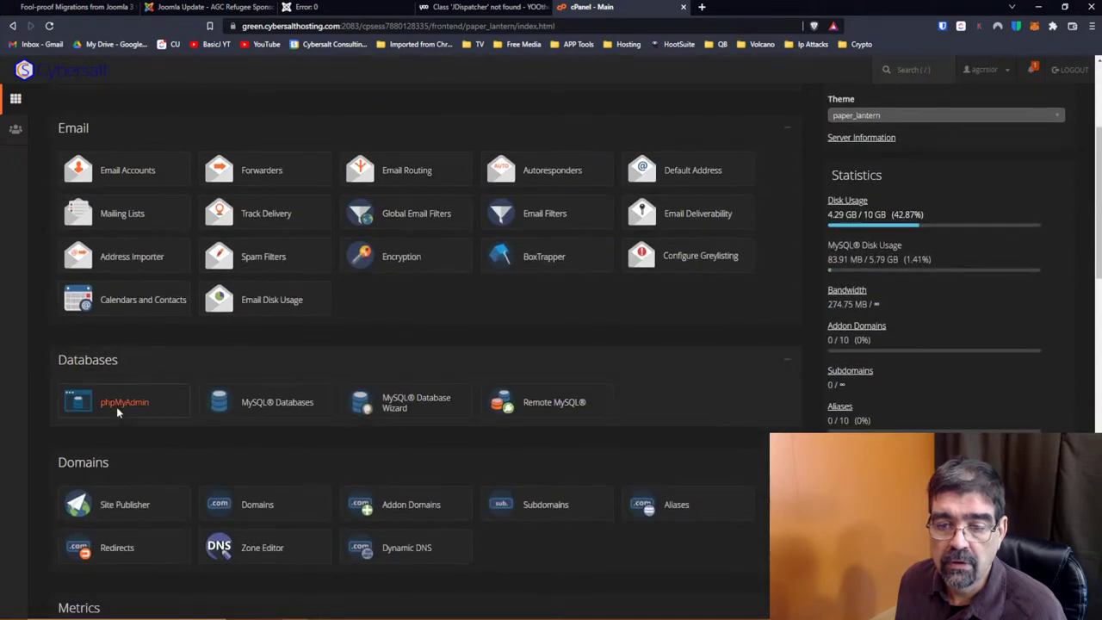
left_click(116, 412)
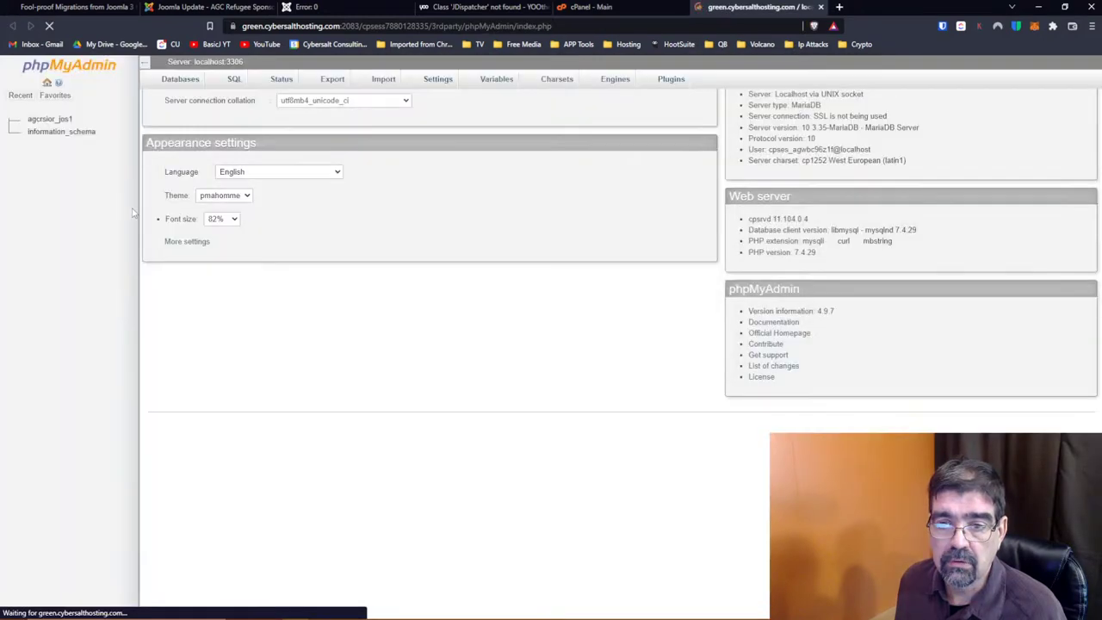
left_click(62, 121)
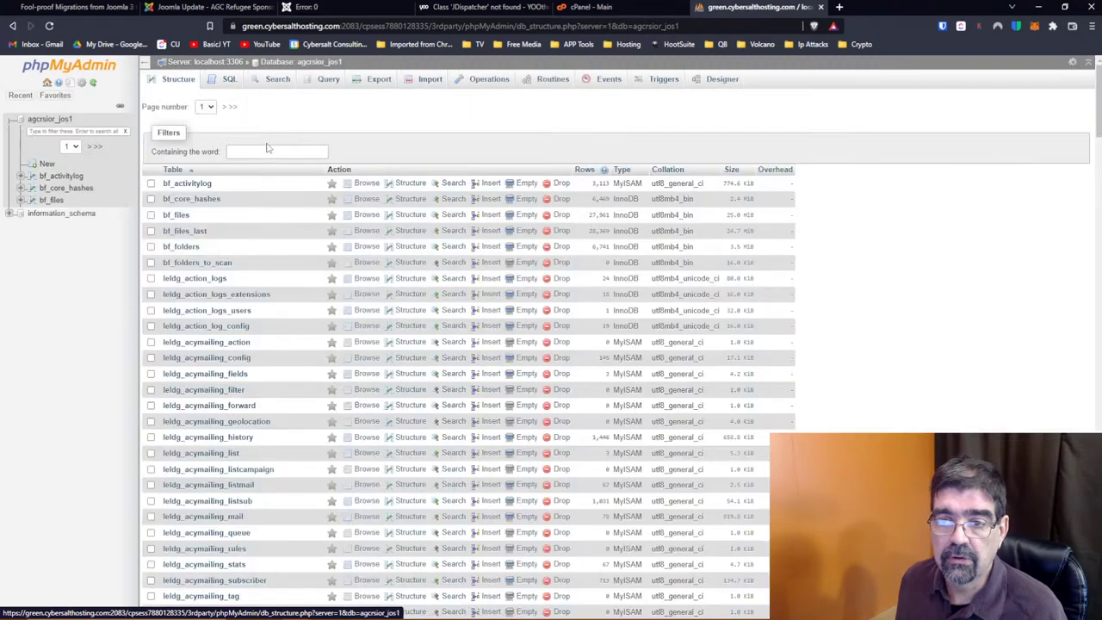
Filter the database tables by "mm4" and drop all the matching tables listed on the page
left_click(265, 148)
type("mm4")
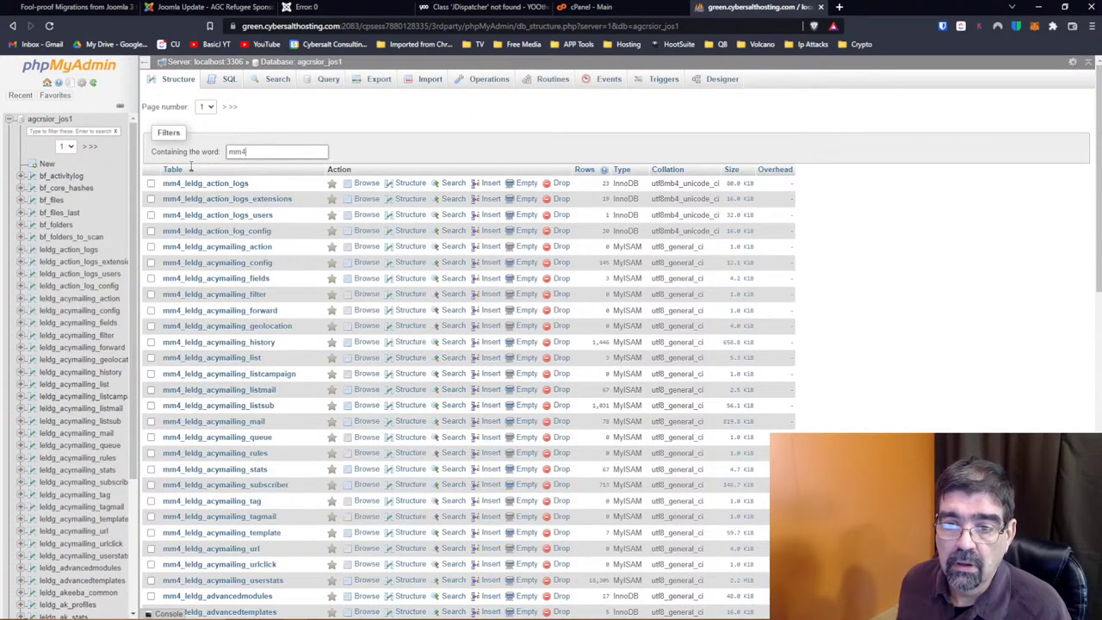
scroll(232, 301, "down", 15)
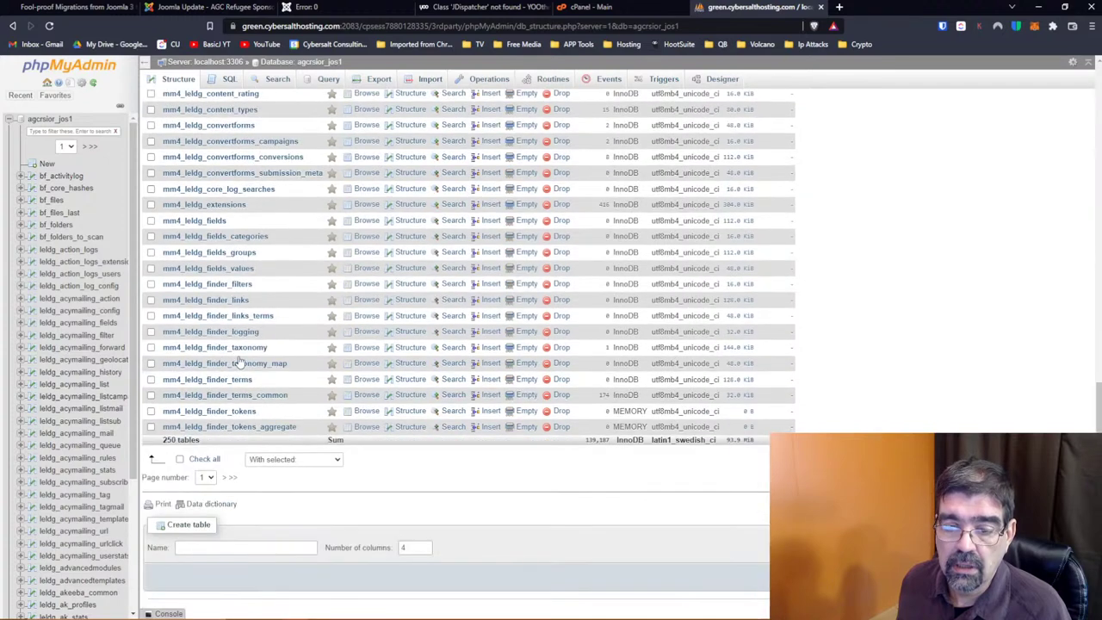
left_click(180, 460)
left_click(293, 460)
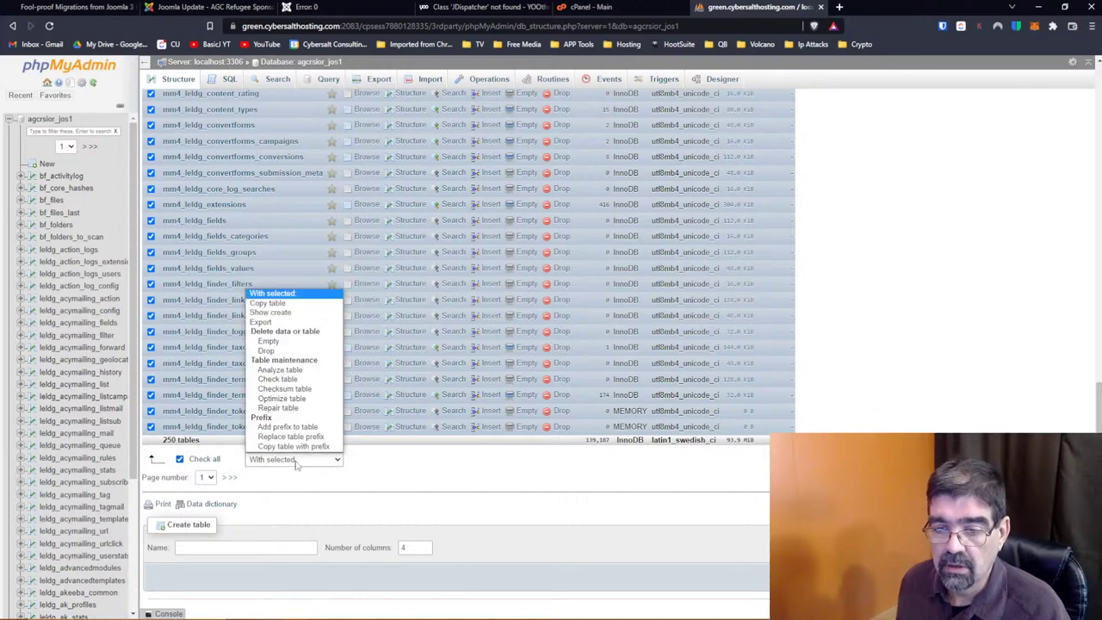
left_click(297, 350)
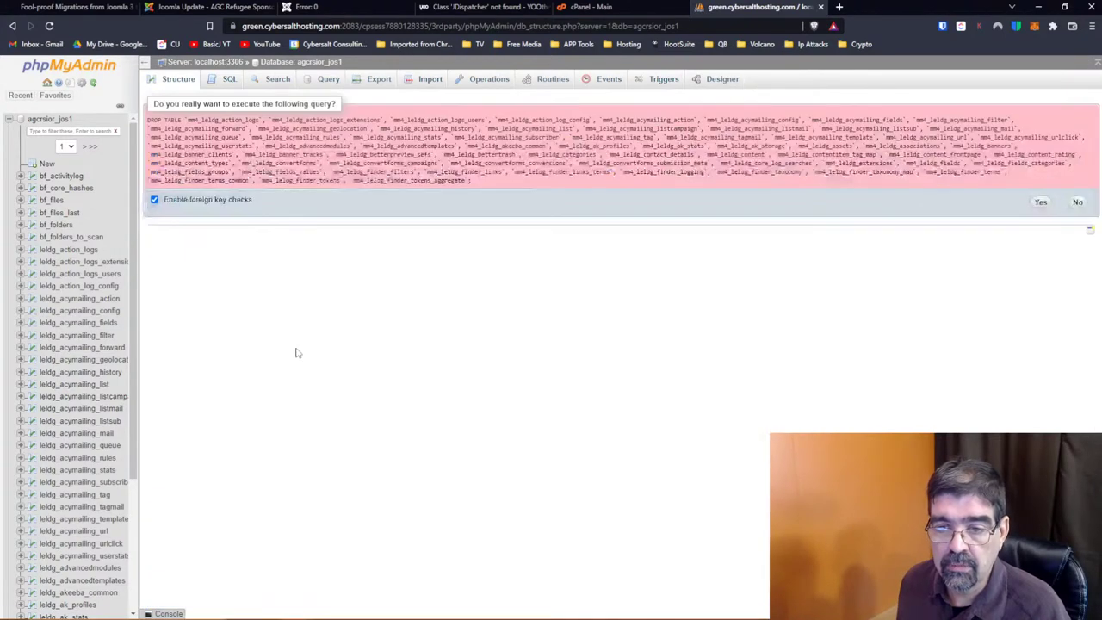
left_click(1040, 203)
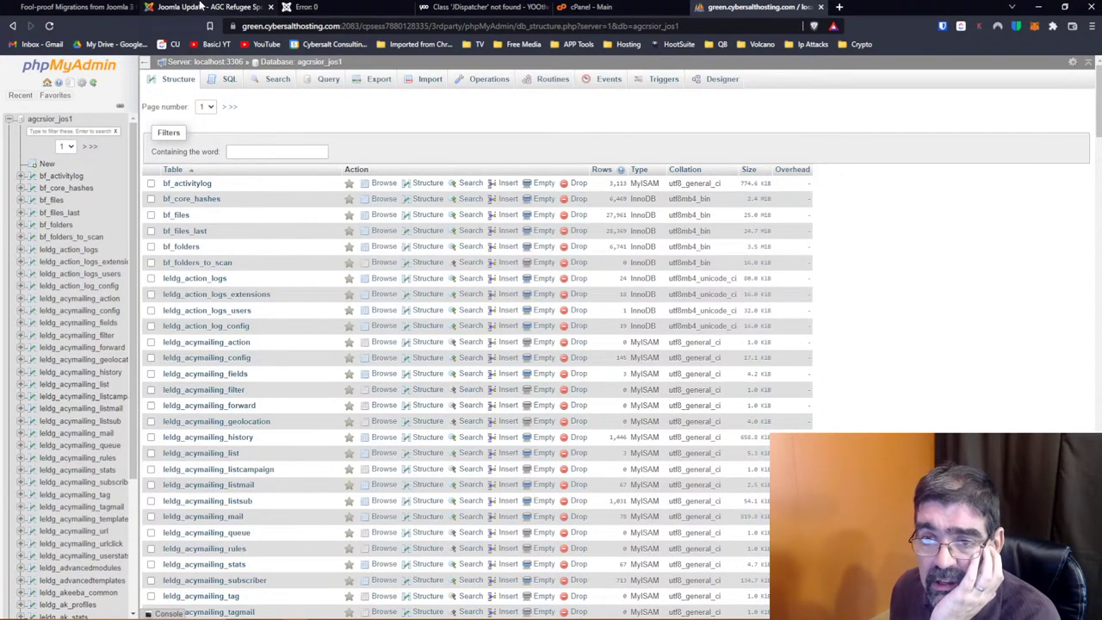
Switch back to the Joomla administrator and open the site's template styles to check which template is used
left_click(200, 6)
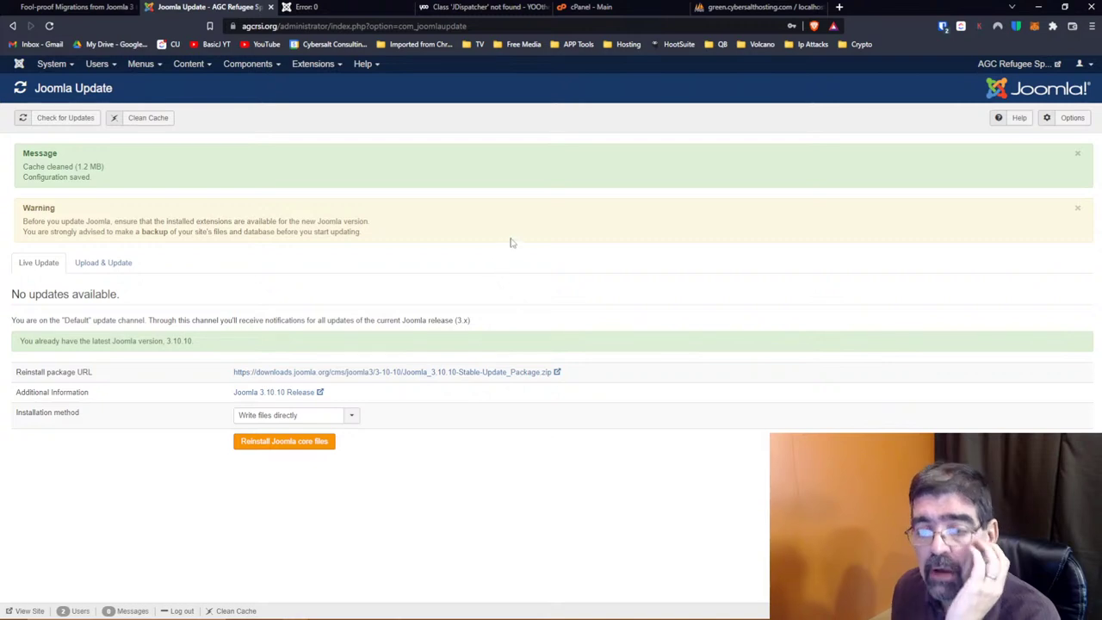
left_click(289, 69)
left_click(321, 133)
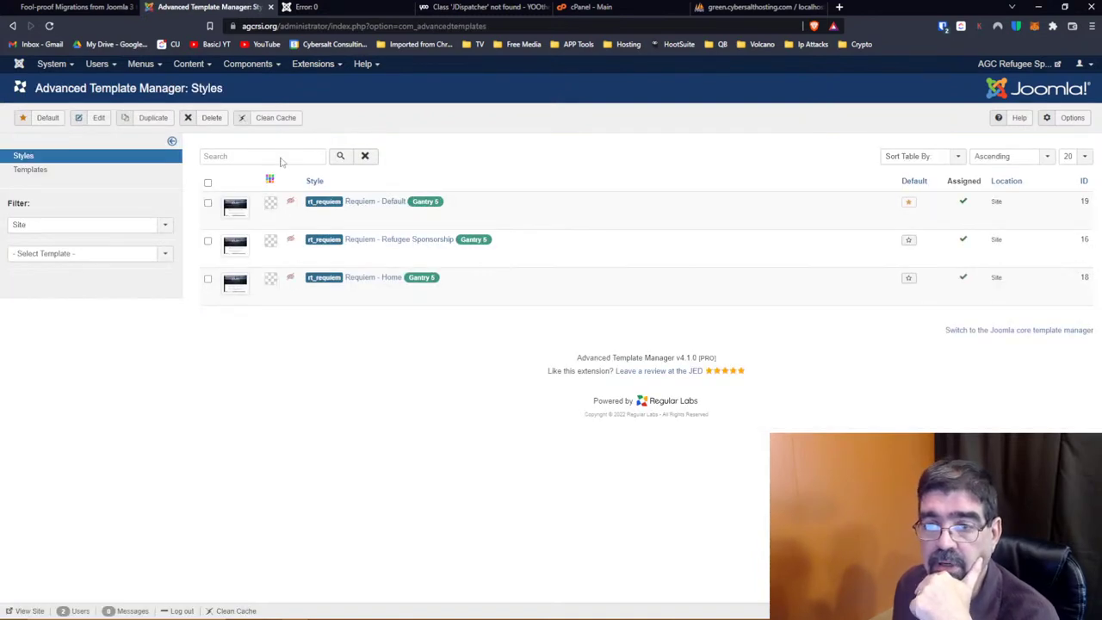
Open the installed extensions list and search it for "ast"
left_click(302, 67)
mouse_move(376, 89)
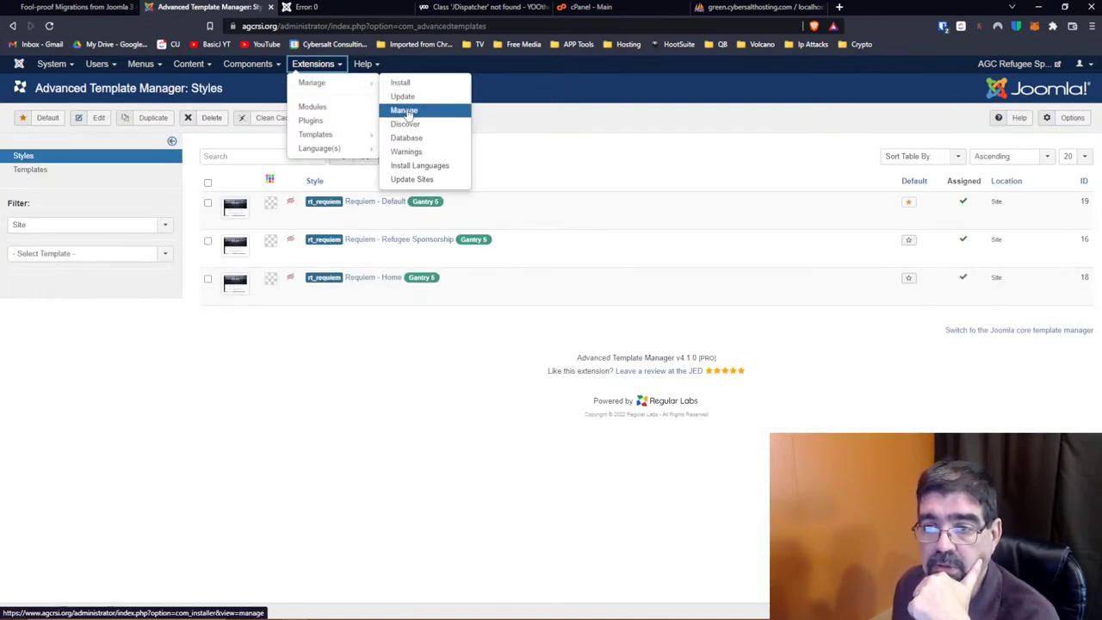
left_click(404, 110)
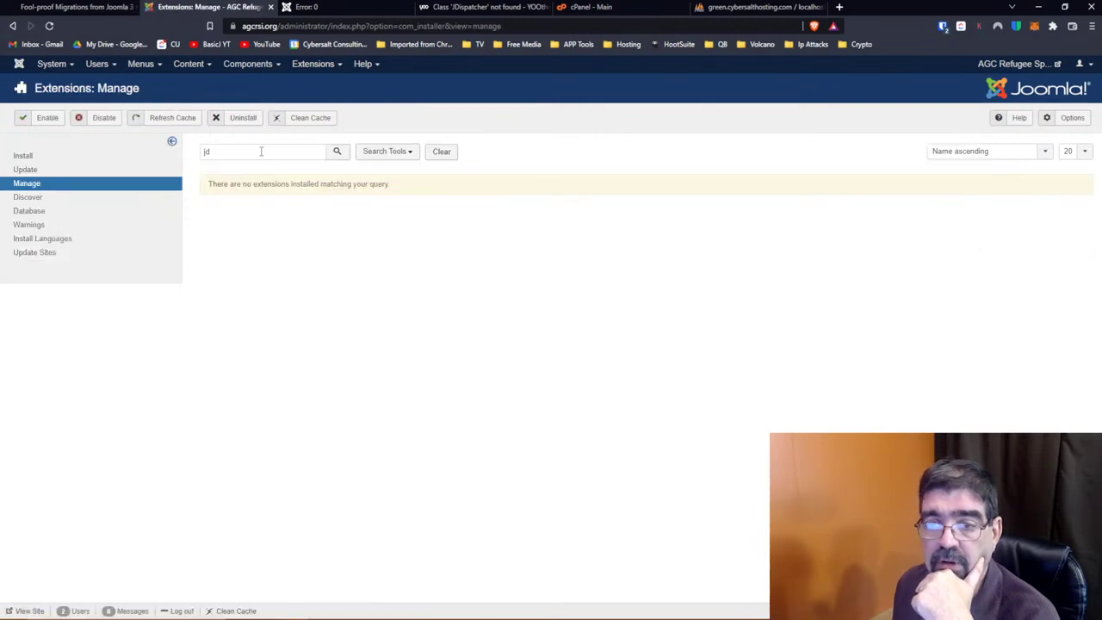
left_click(261, 152)
key("BackSpace")
key("BackSpace")
type("ast")
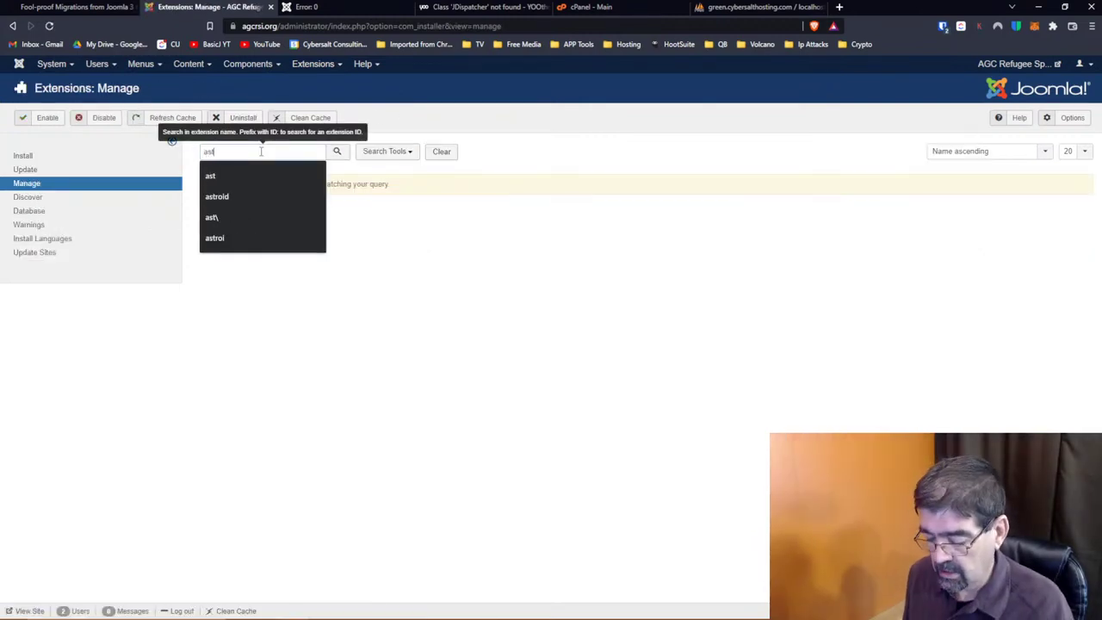
key("Return")
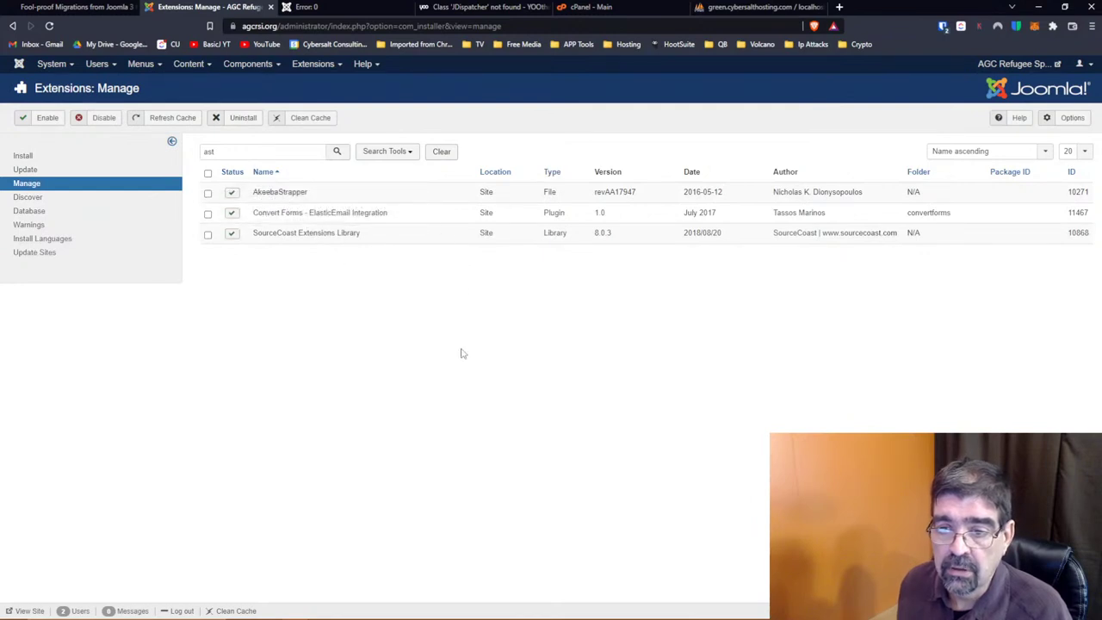
Search the installed extensions for "fram" to check which frameworks the site uses
double_click(257, 152)
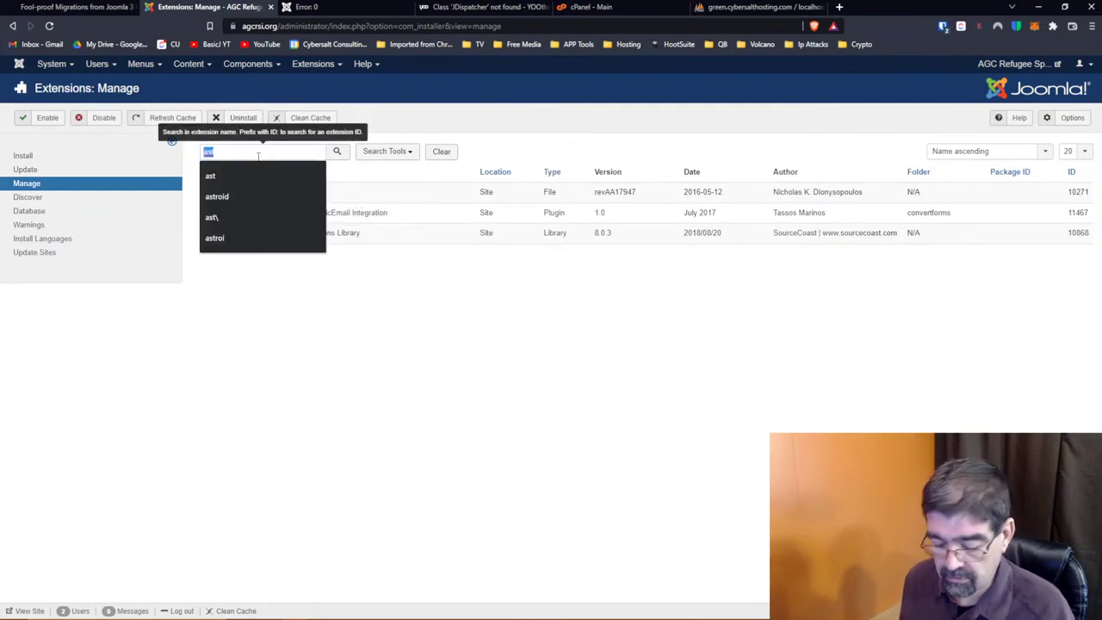
type("fram")
key("Return")
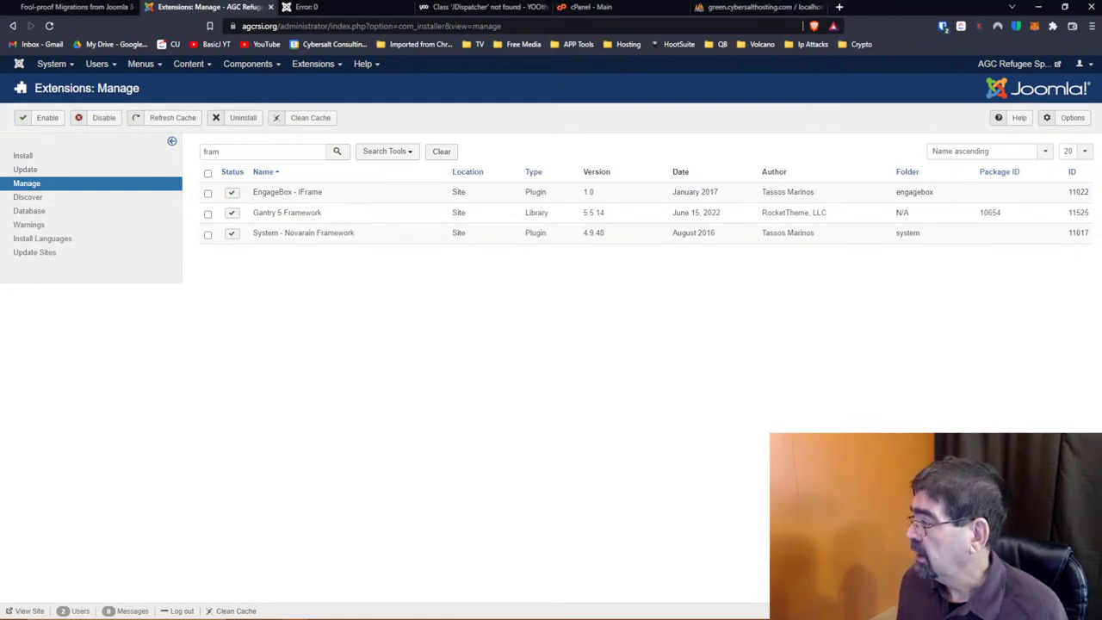
Close the migration error, YOOtheme support, cPanel and phpMyAdmin browser tabs
left_click(315, 8)
left_click(408, 8)
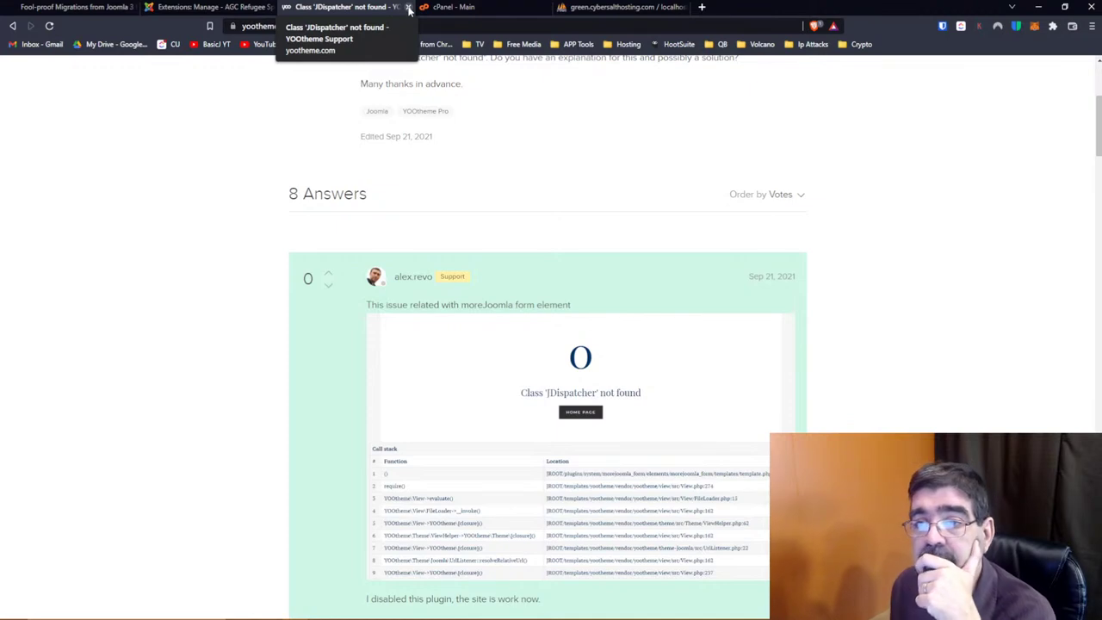
left_click(408, 7)
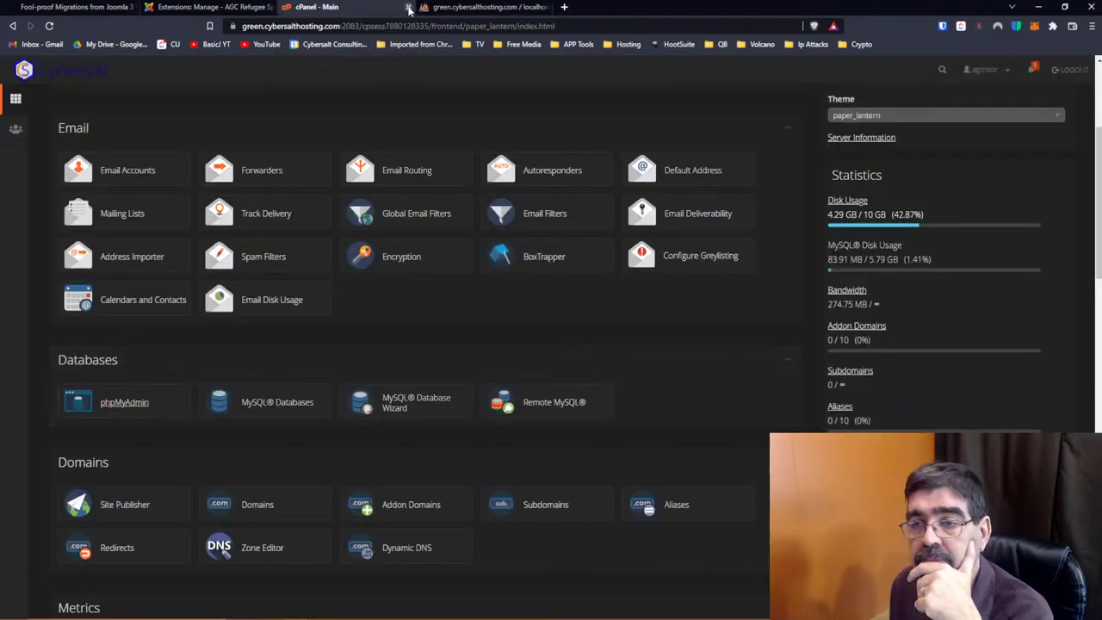
left_click(409, 8)
left_click(409, 8)
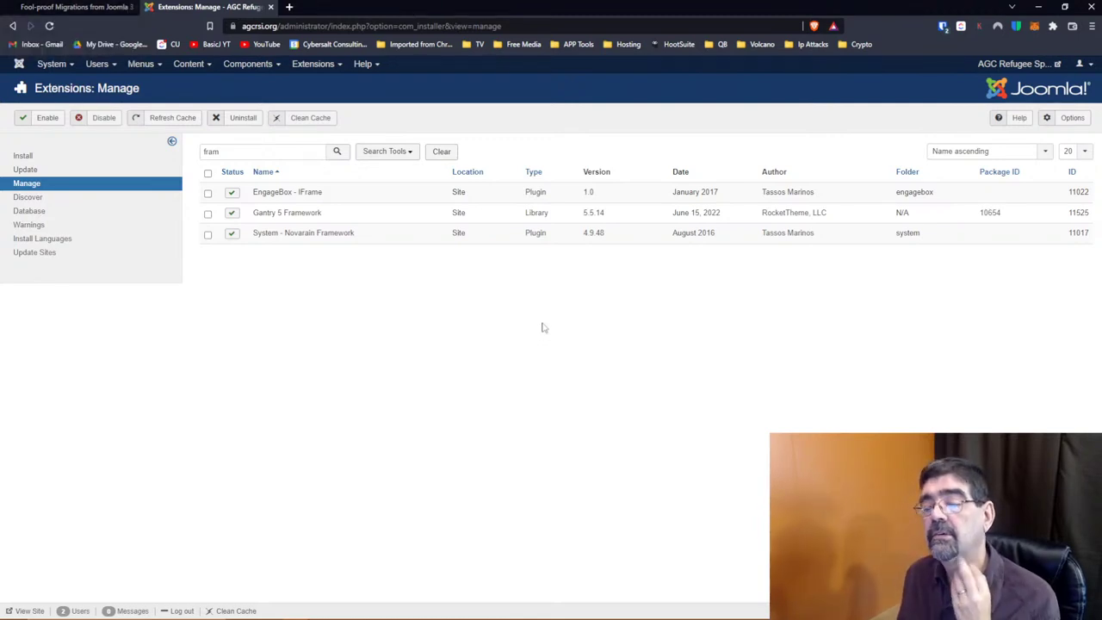
left_click(233, 74)
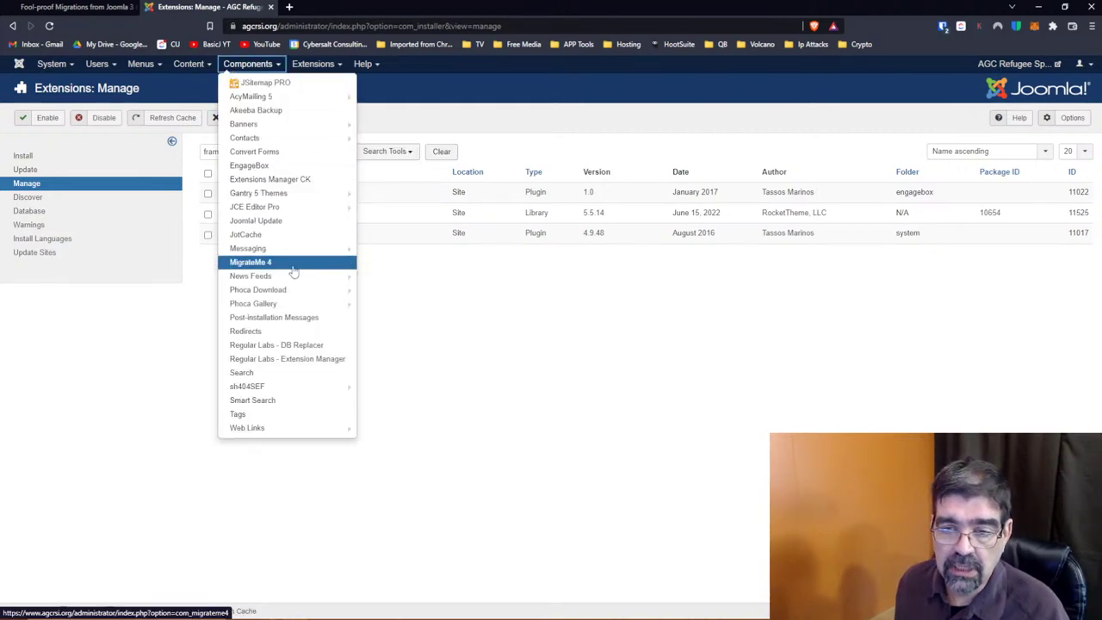
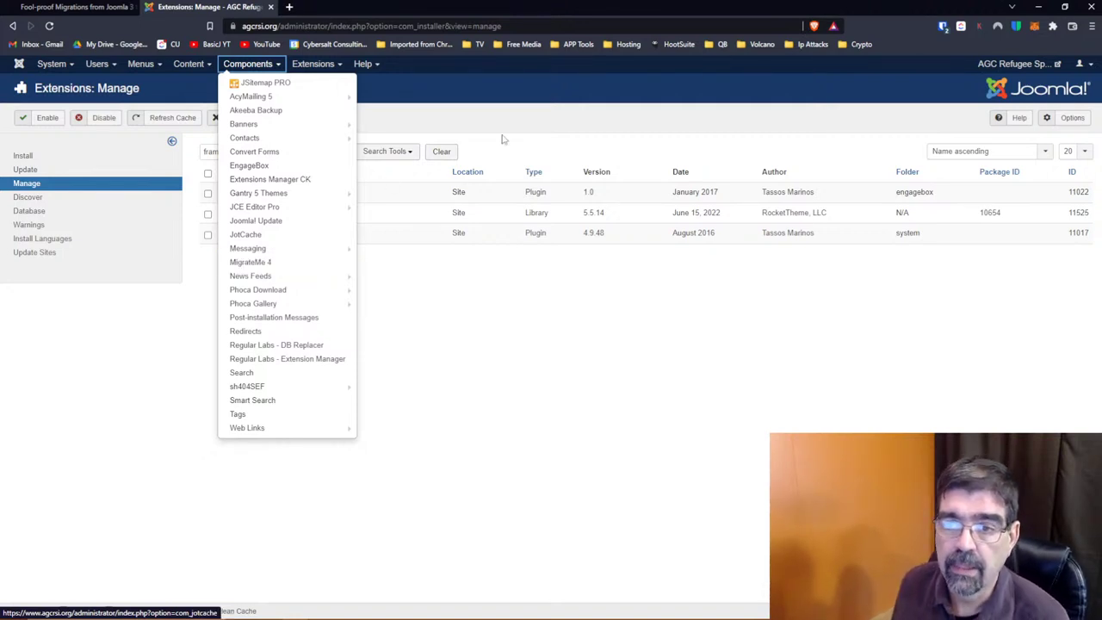
left_click(703, 334)
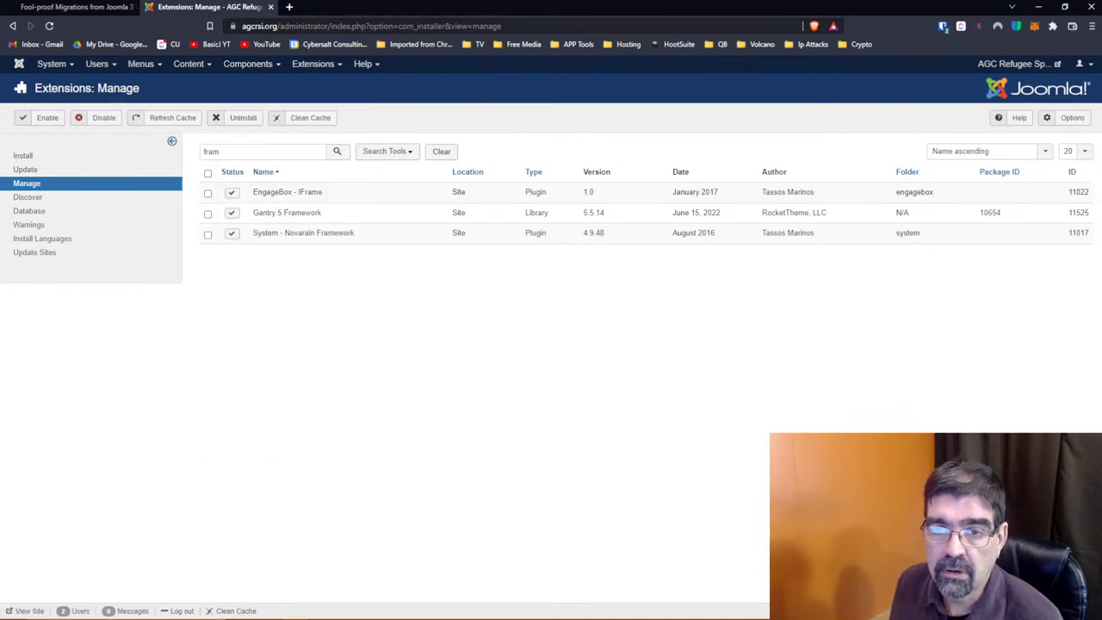
Load the Joomla administrator login page at j3core.basicjoomla.com/administrator in the current browser tab
left_click(270, 26)
type("j3")
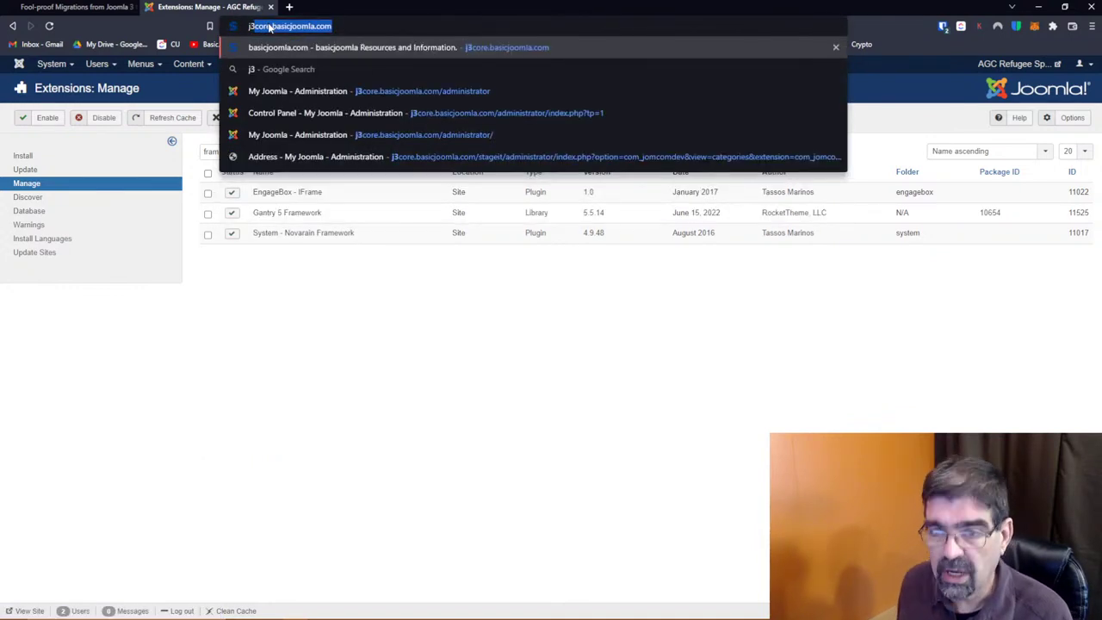
key("Down")
key("Down")
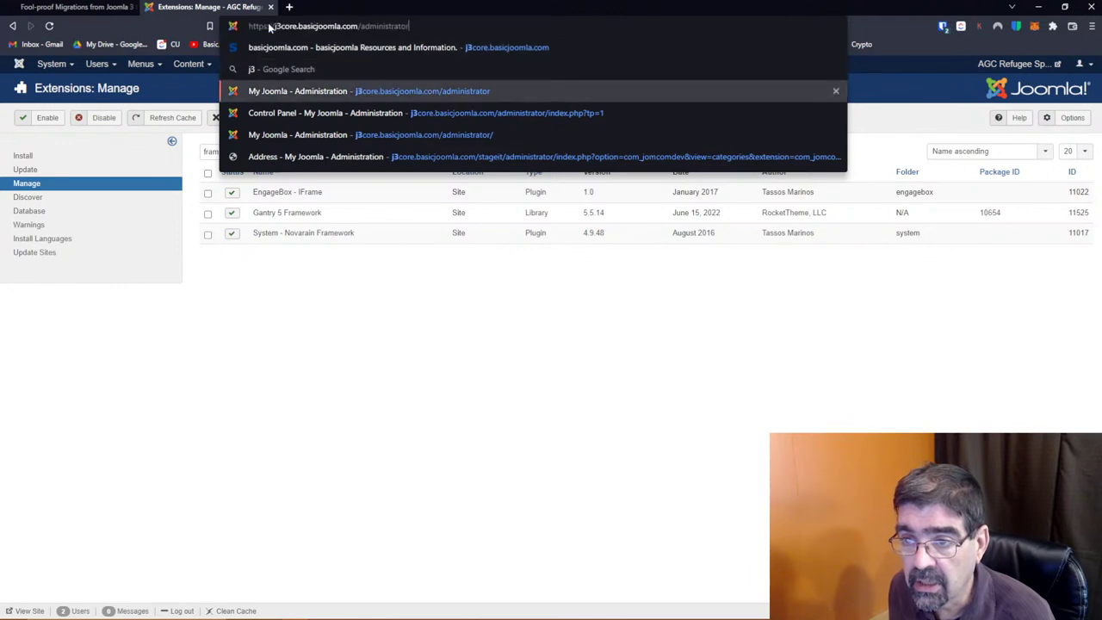
key("Return")
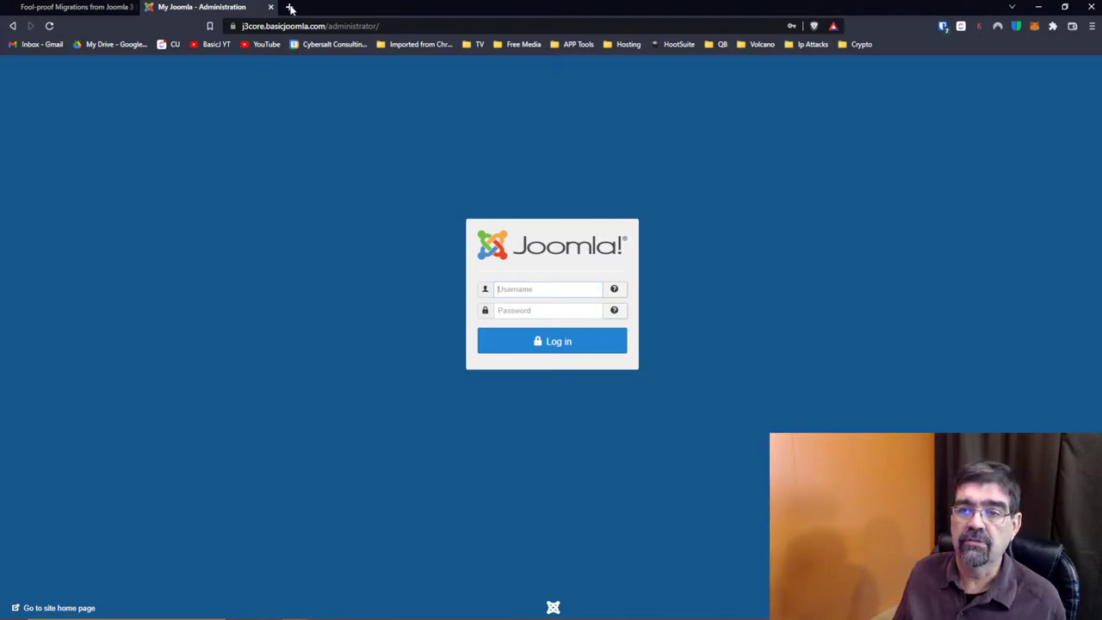
Open the sundaychildrensfocus.com/administrator/index.php login page in a new browser tab
left_click(291, 8)
type("sun")
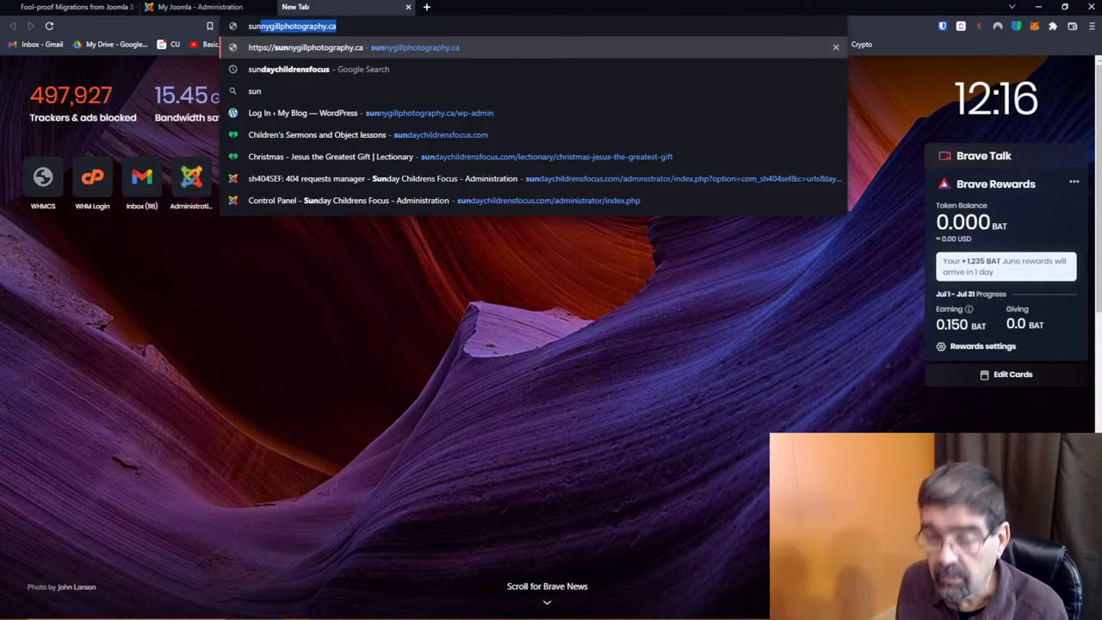
type("d")
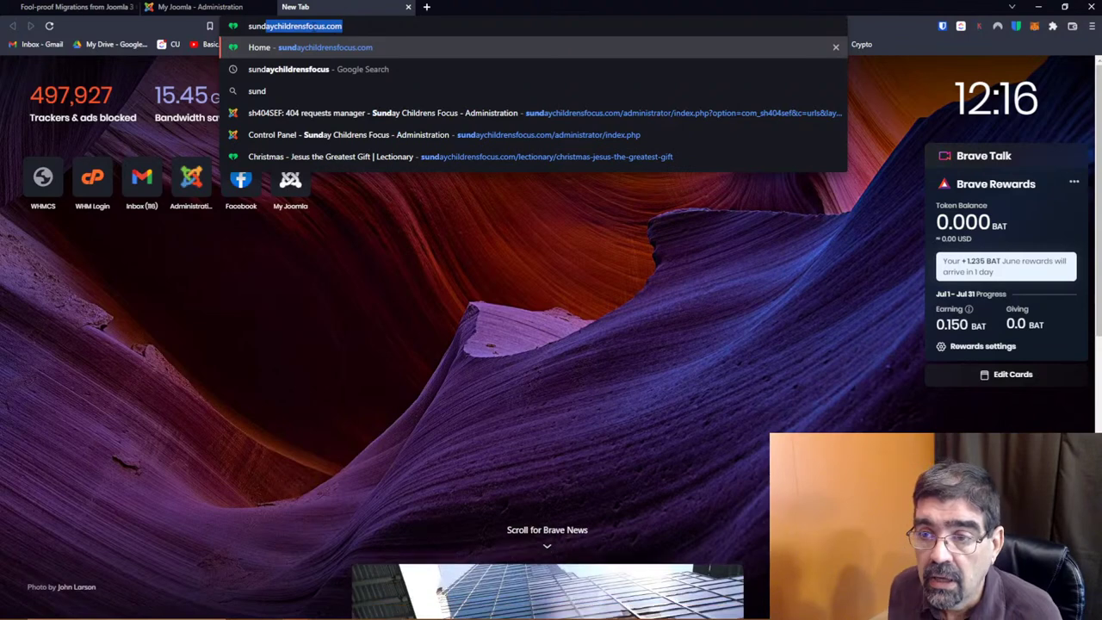
key("Down")
key("Down")
key("Down")
key("Down")
key("Return")
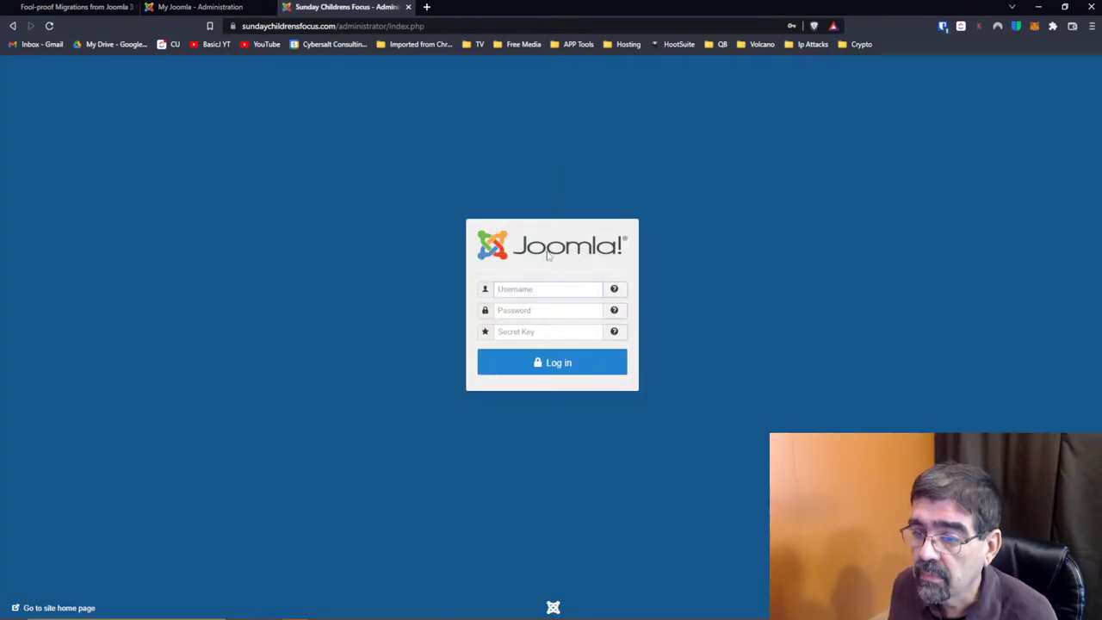
Log in to the Sunday Childrens Focus administrator with the account username, password and secret key
left_click(548, 290)
left_click(528, 317)
left_click(553, 363)
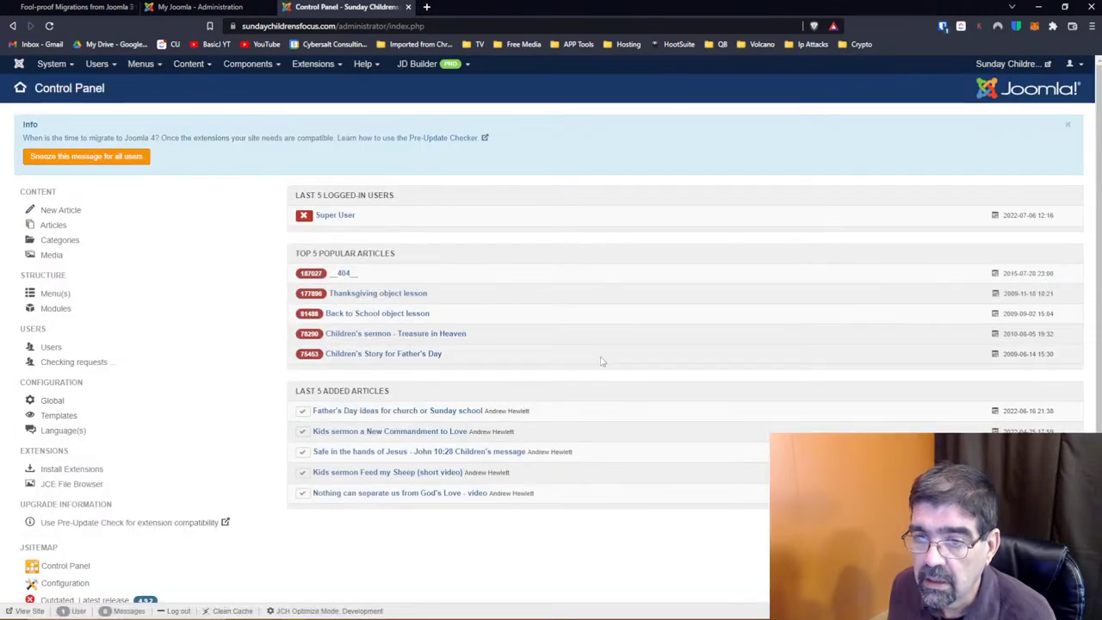
View the live Sunday Childrens Focus home page to see how the Joomla 3 site looks
left_click(999, 64)
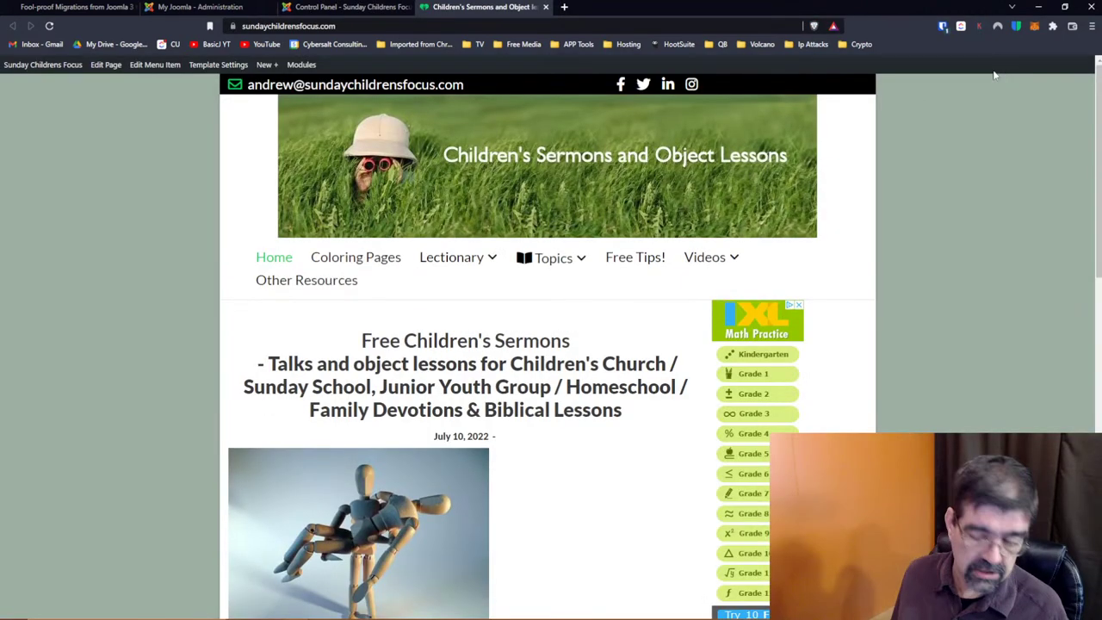
scroll(620, 261, "down", 1)
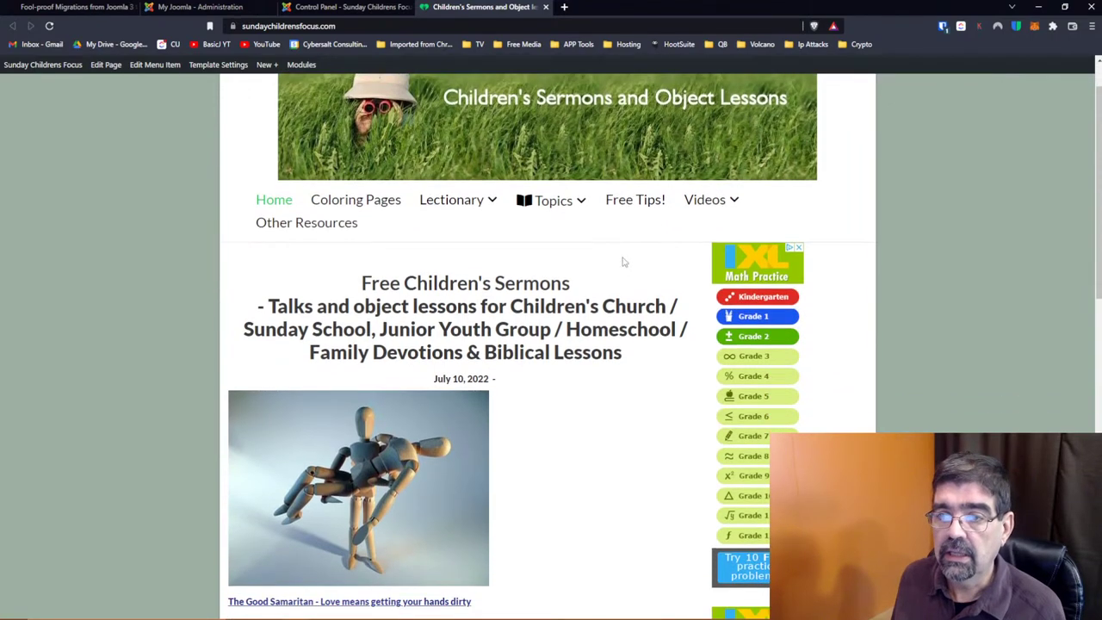
Return to the Sunday Childrens Focus administrator and open the extension installer's package file upload page
left_click(348, 7)
left_click(248, 64)
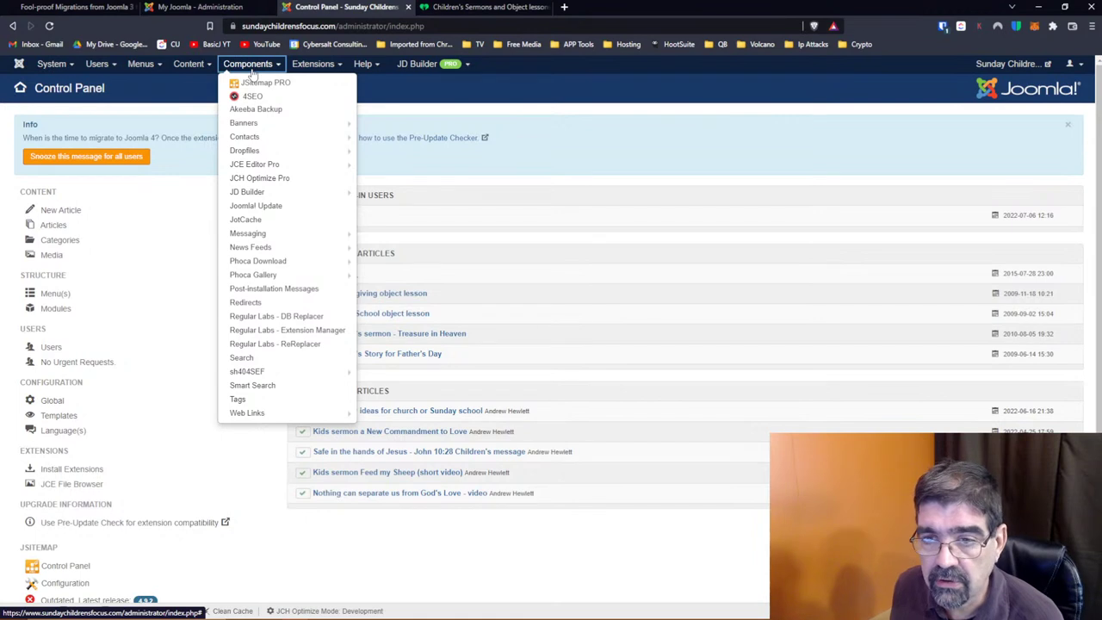
left_click(312, 64)
mouse_move(318, 87)
left_click(396, 82)
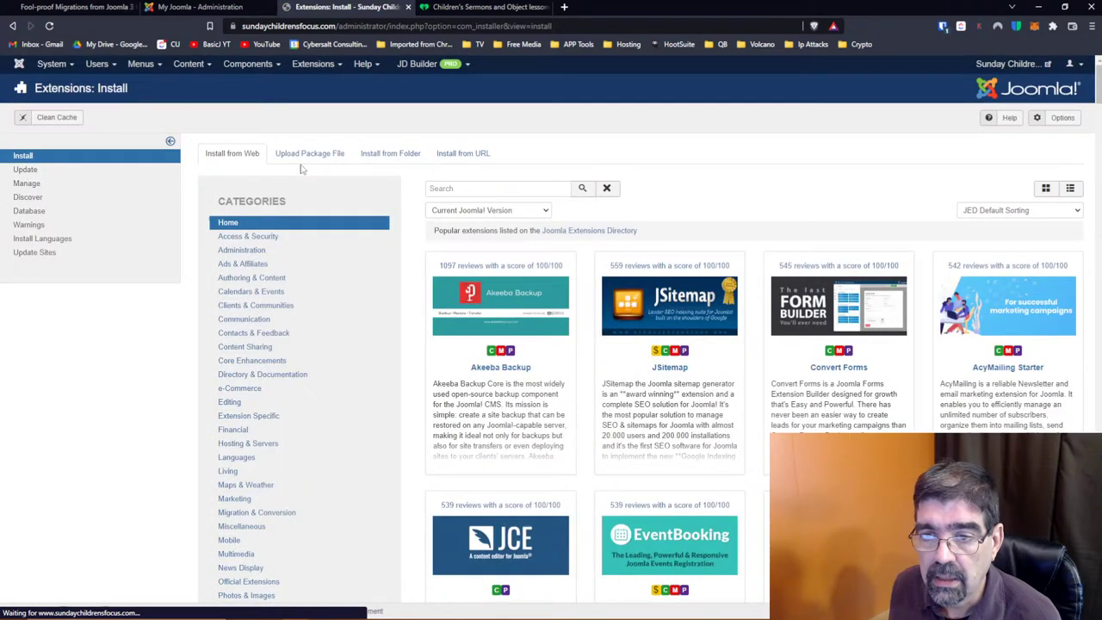
left_click(298, 158)
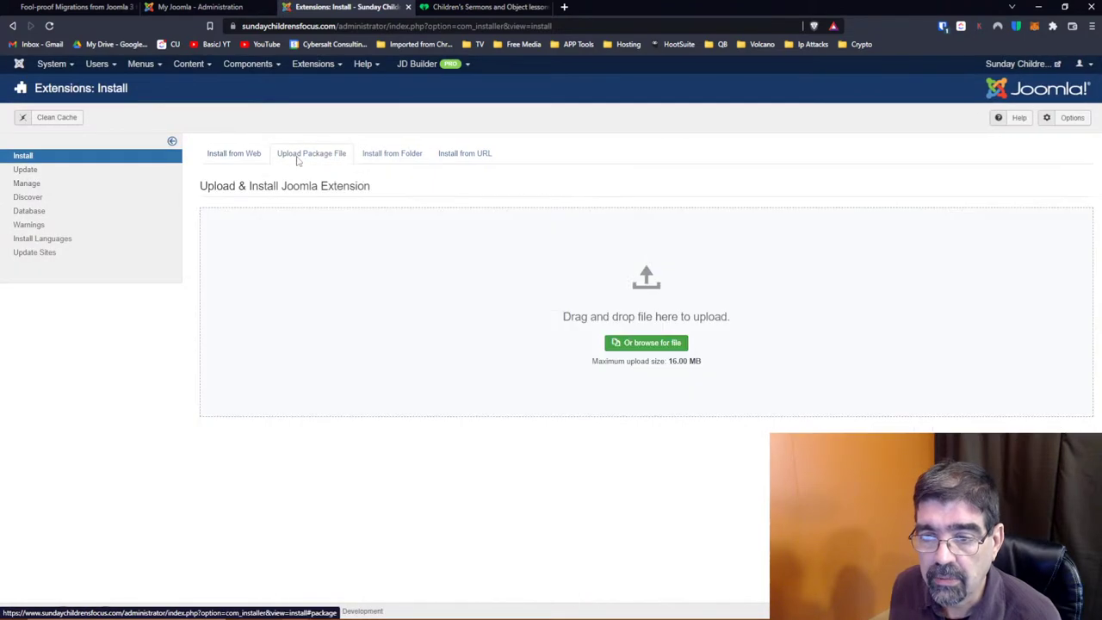
Upload and install the MigrateMe 4 package from the J4 folder inside Basic Joomla
left_click(661, 344)
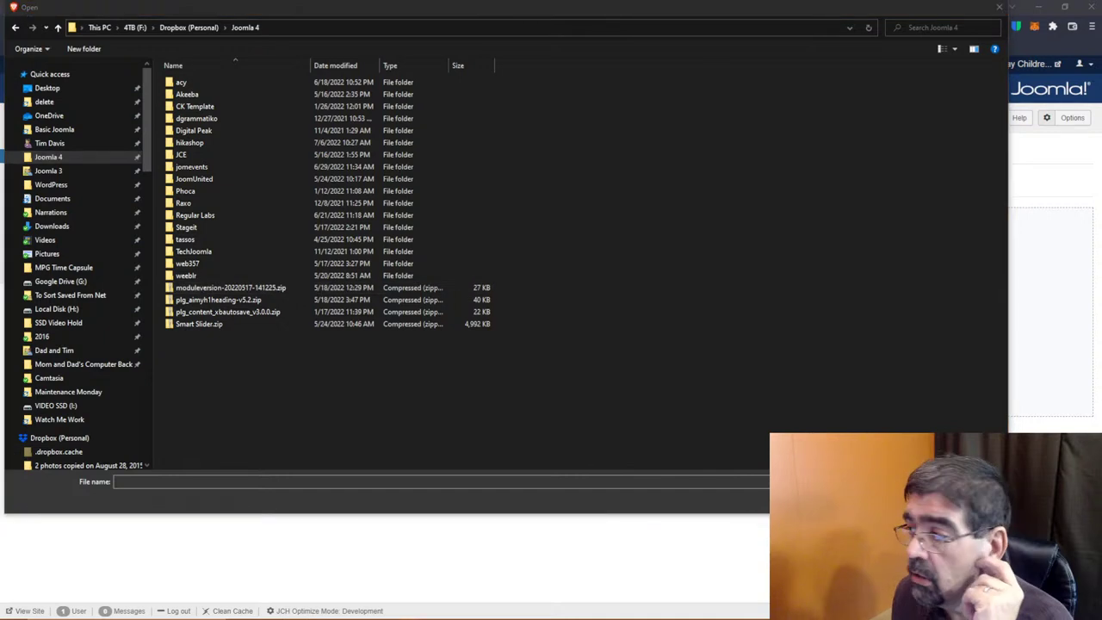
left_click(55, 129)
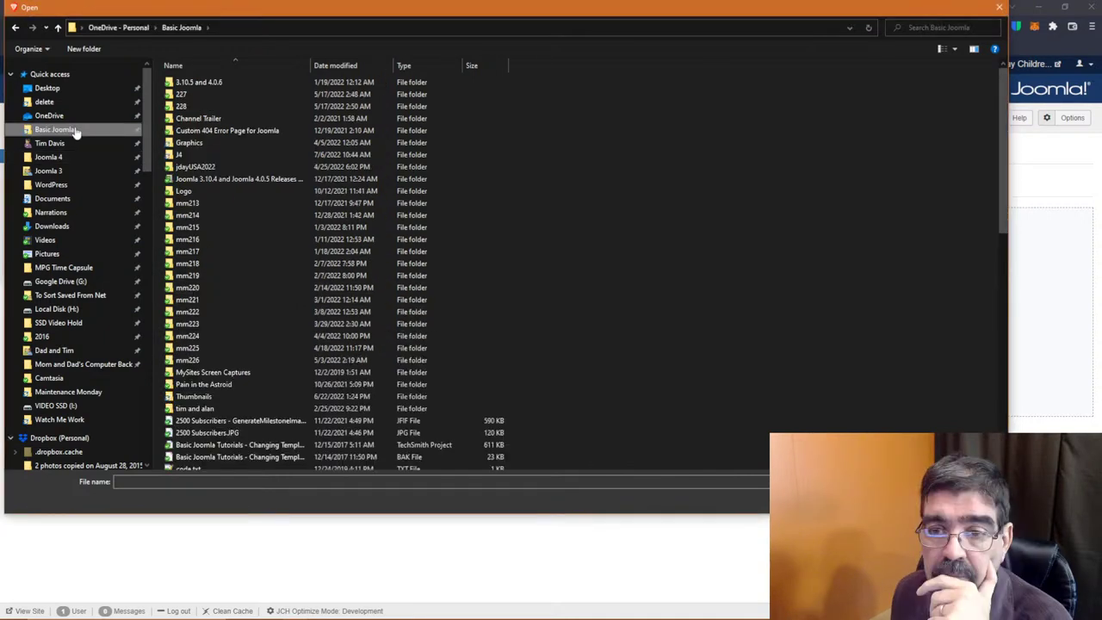
double_click(177, 154)
left_click(192, 96)
double_click(192, 96)
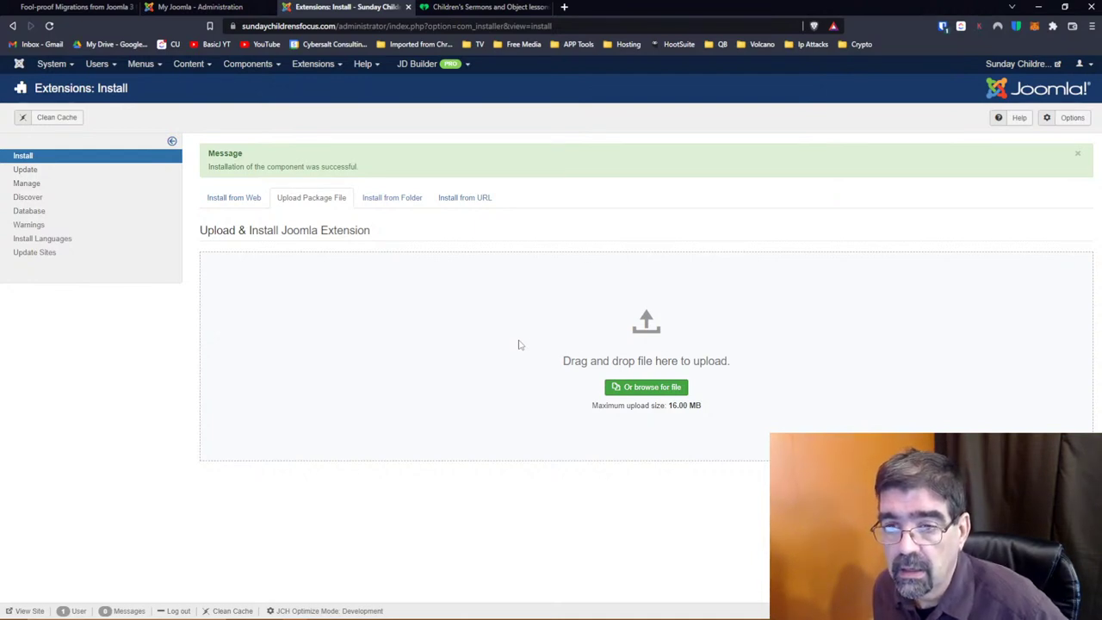
Open the MigrateMe 4 component and run the upgrade to Joomla 4.1.3
left_click(248, 67)
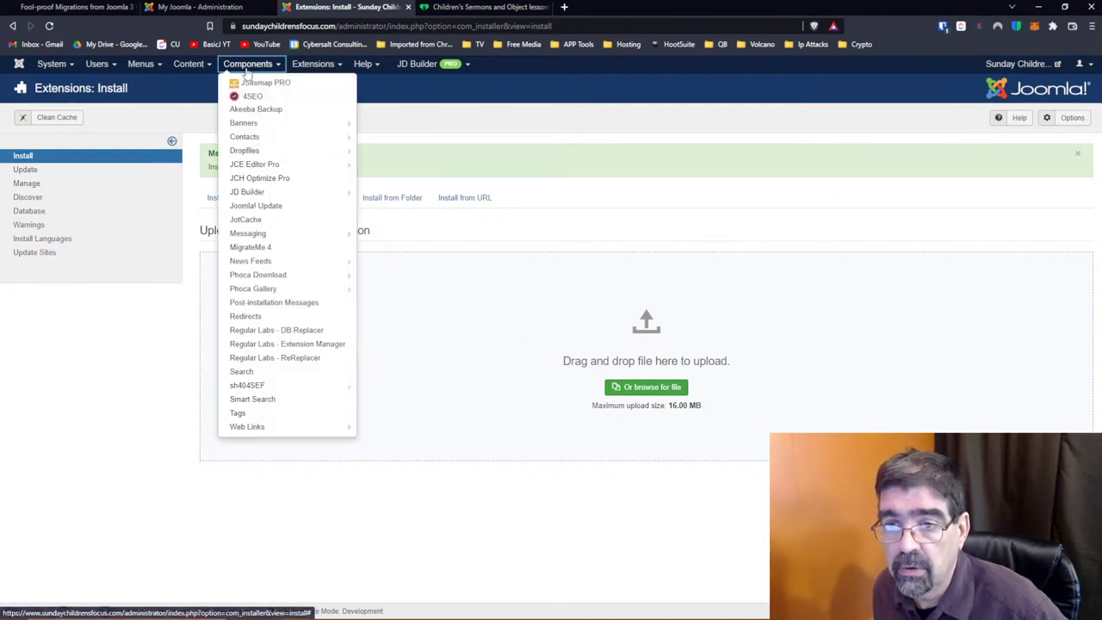
left_click(262, 247)
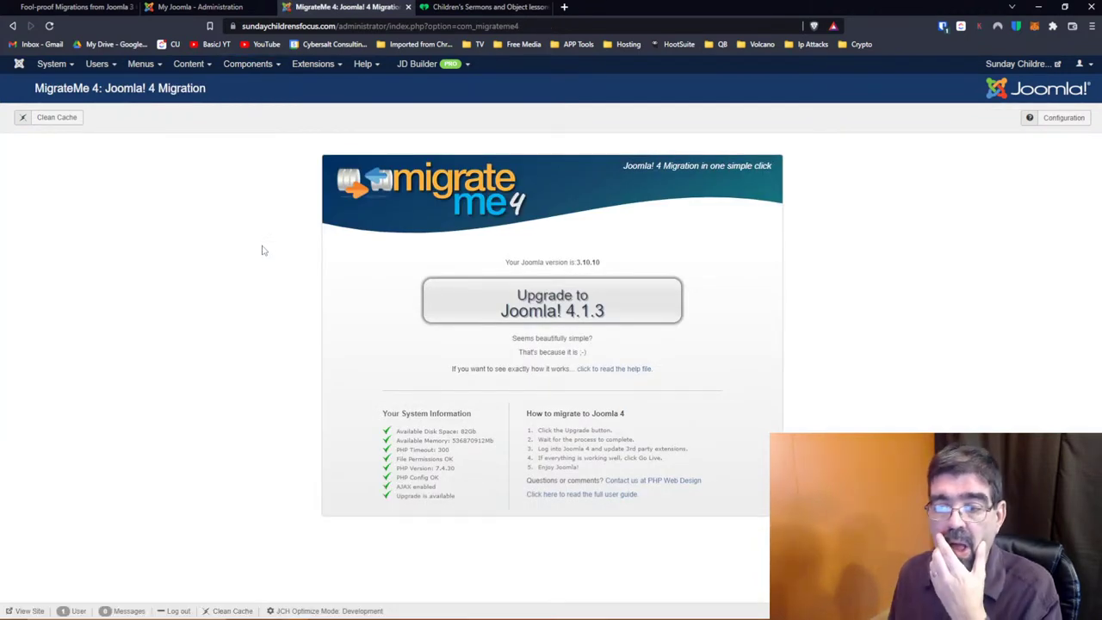
left_click(549, 303)
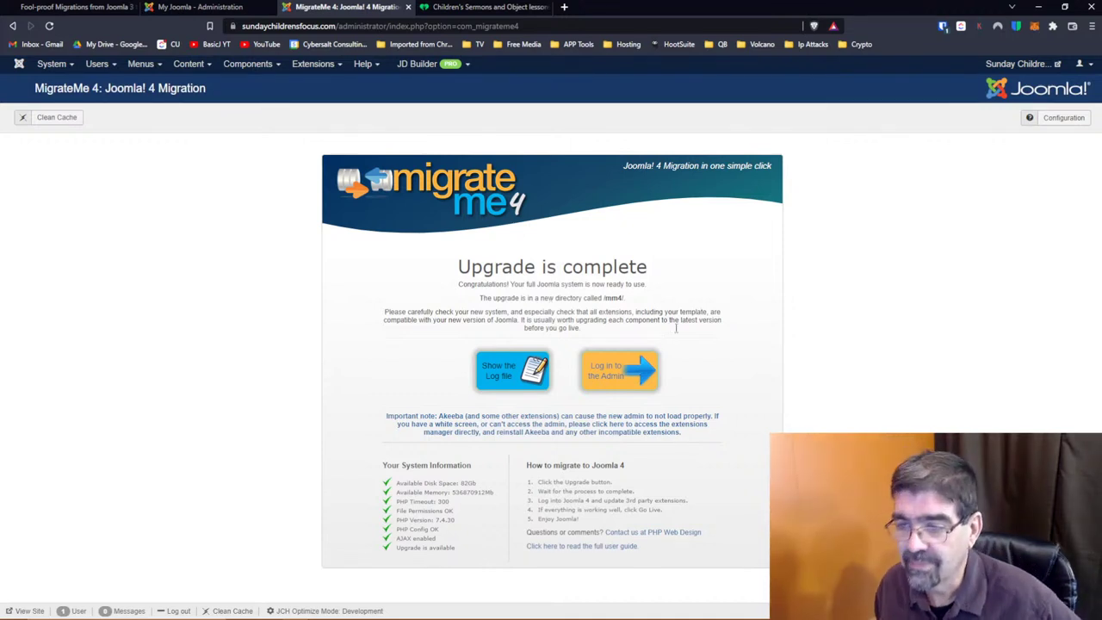
Open the migrated site's administrator, examine its error page and stack trace for the cause, and close that tab
left_click(608, 372)
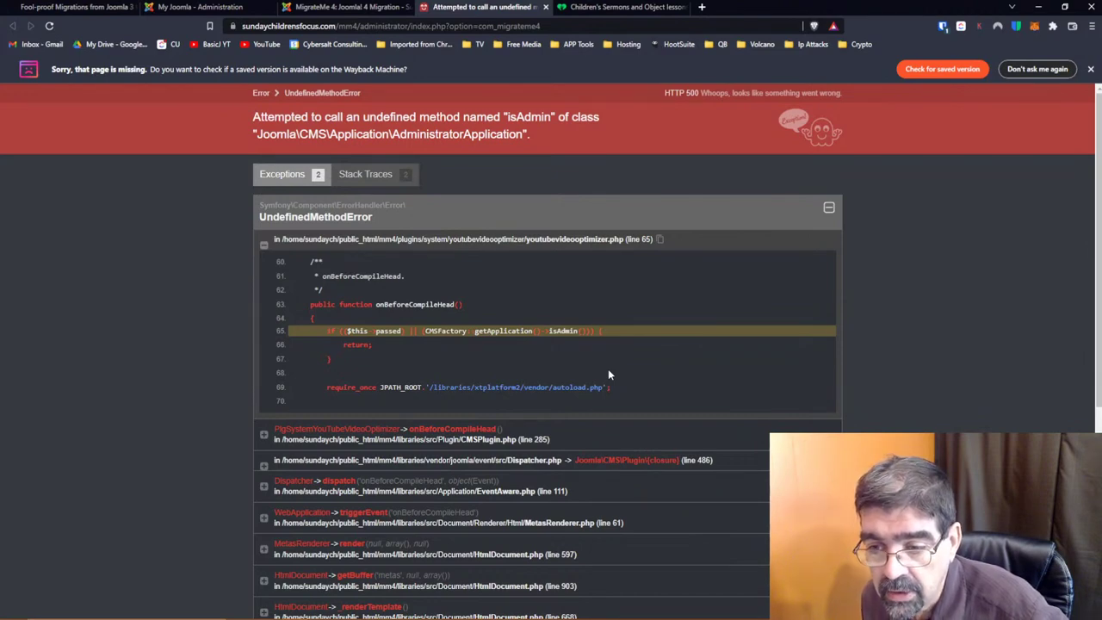
scroll(578, 374, "down", 2)
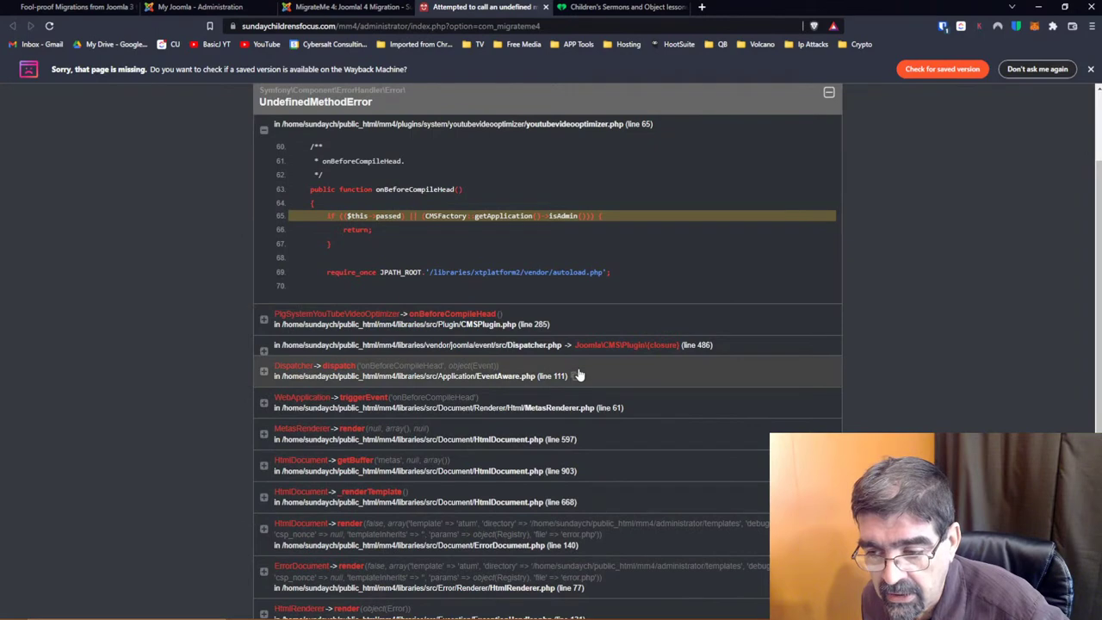
scroll(580, 375, "down", 4)
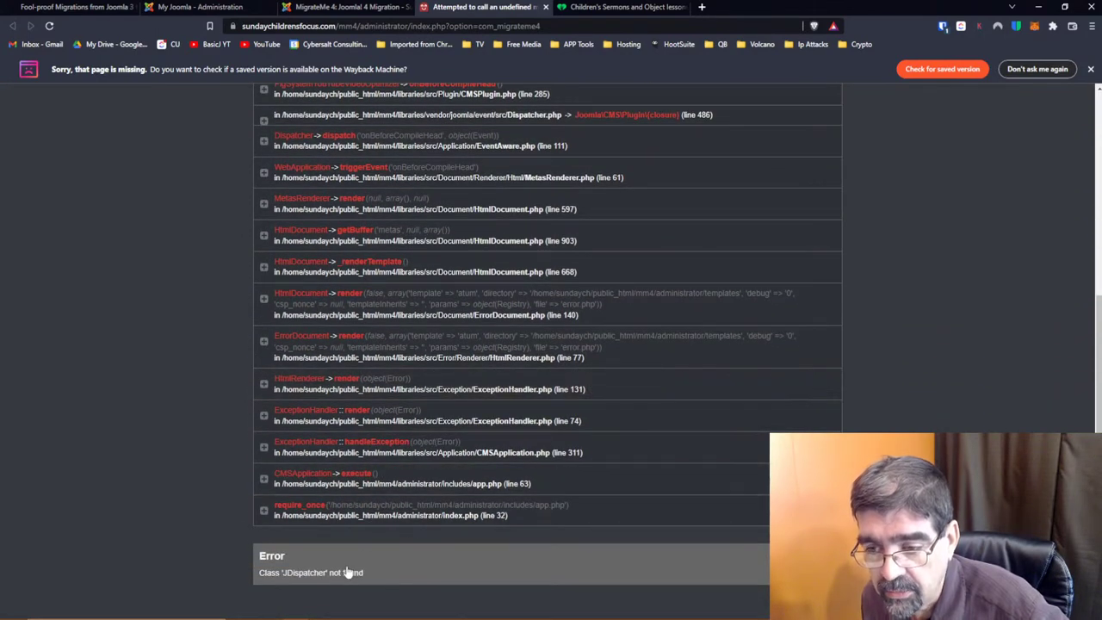
scroll(553, 463, "up", 2)
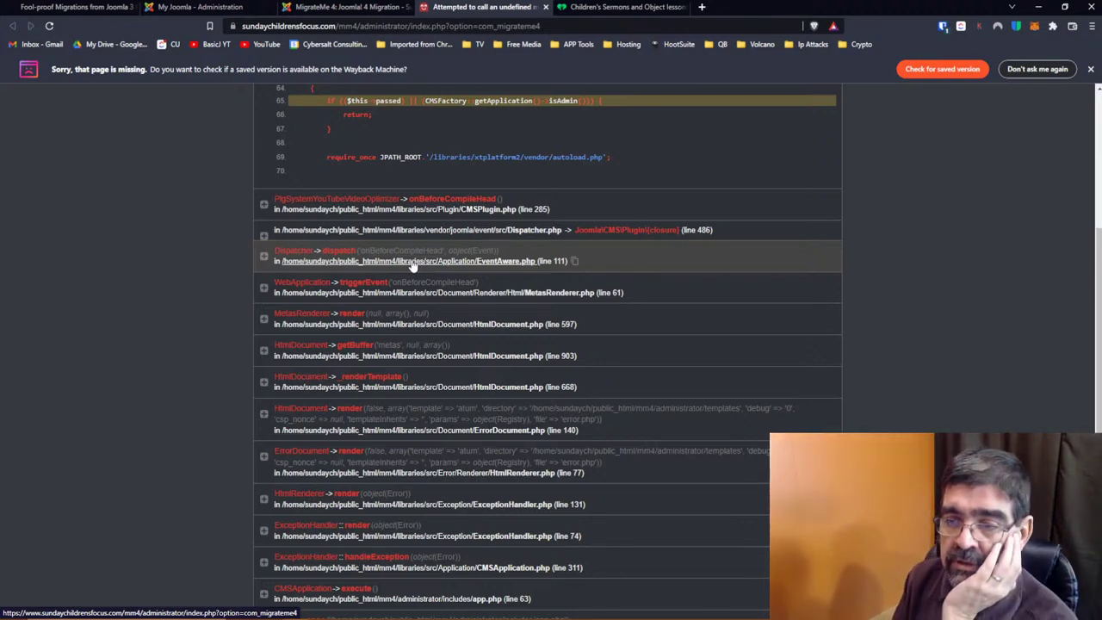
scroll(412, 272, "up", 3)
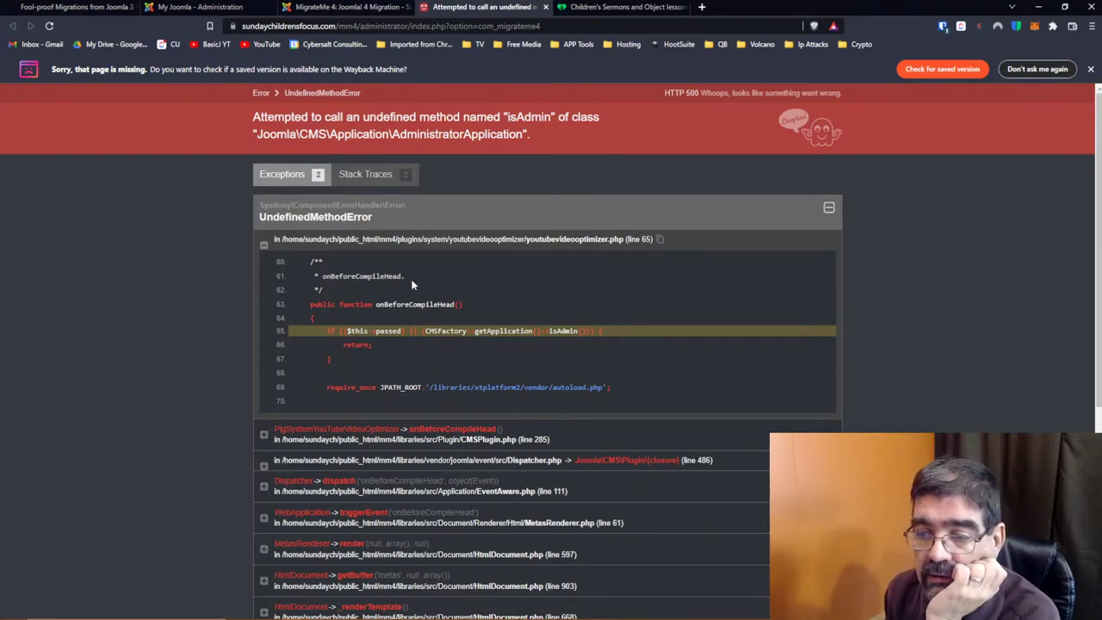
left_click(546, 7)
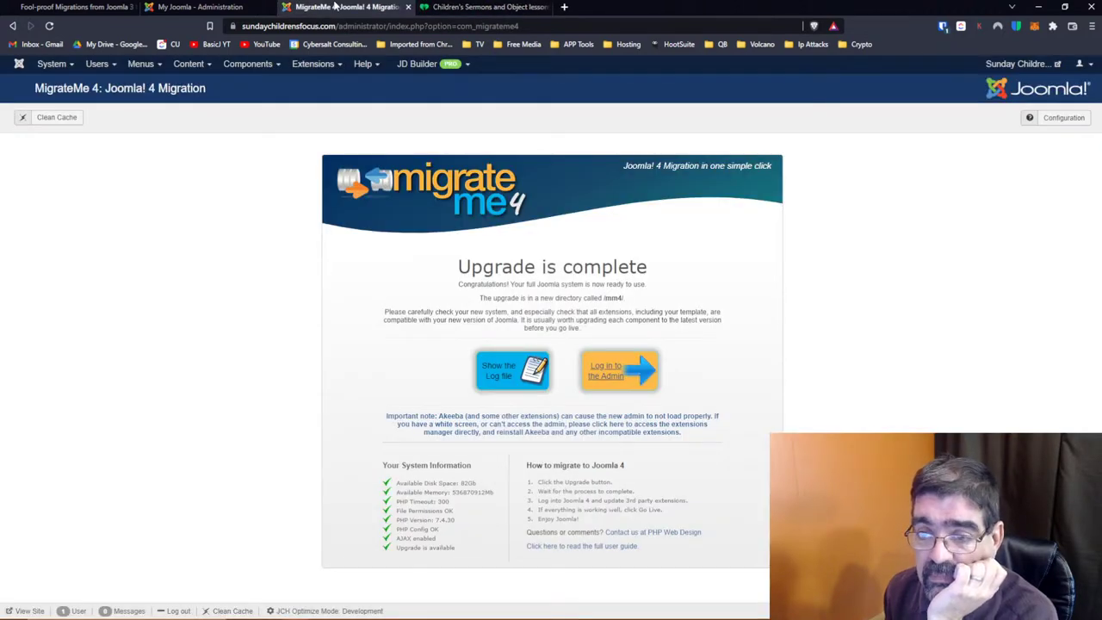
Set Use SAFE Mode to Yes in the MigrateMe 4 configuration, keep Joomla! 4.1.3 as target system, and save
left_click(247, 65)
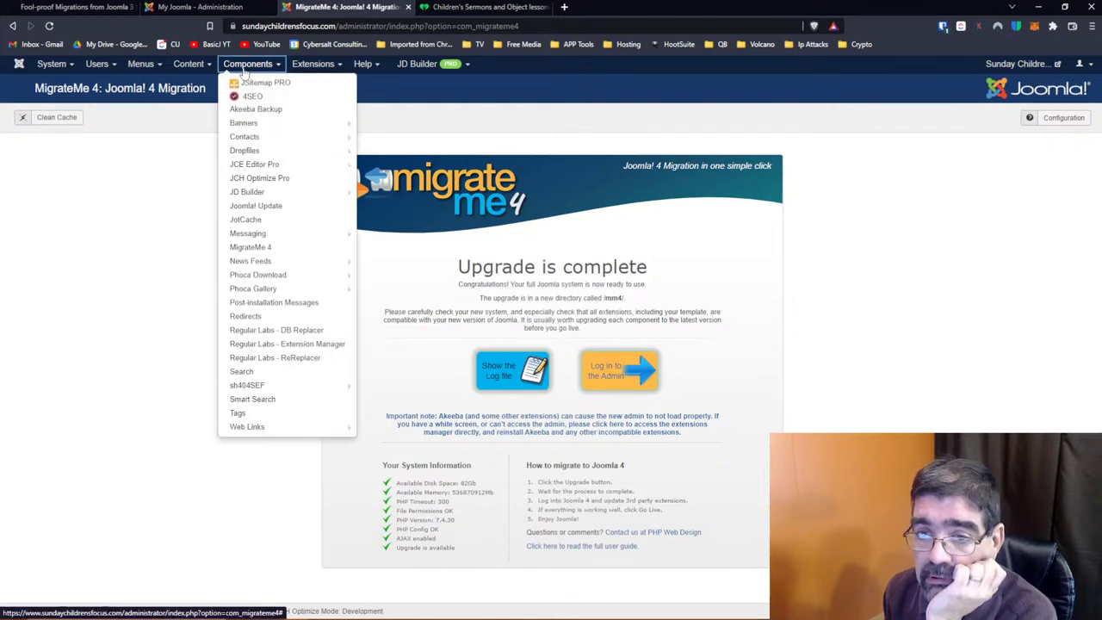
left_click(1059, 120)
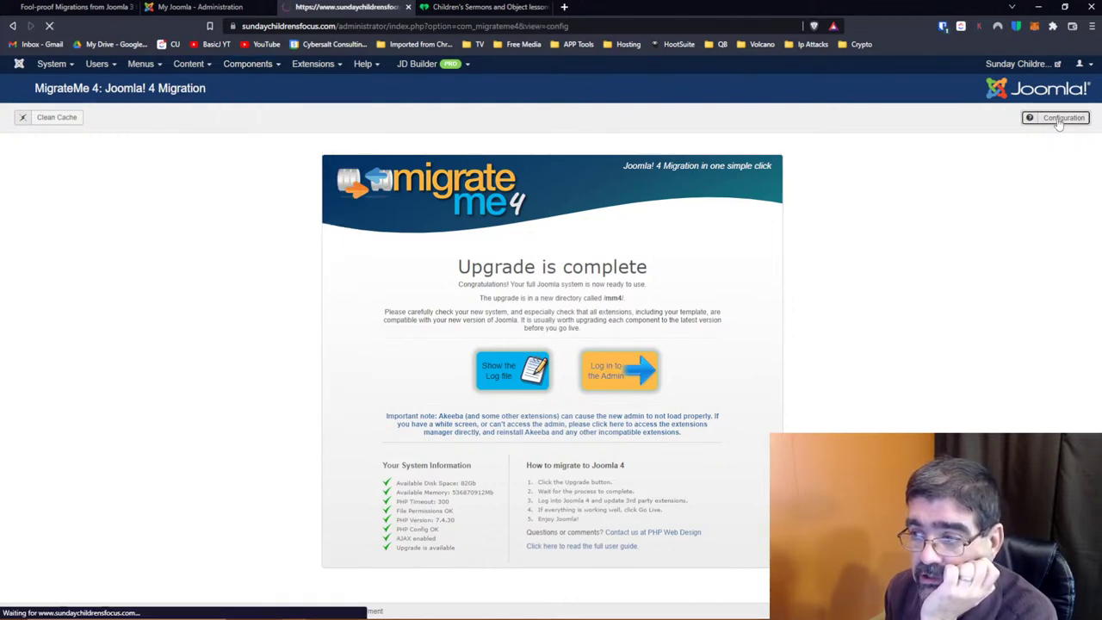
left_click(535, 446)
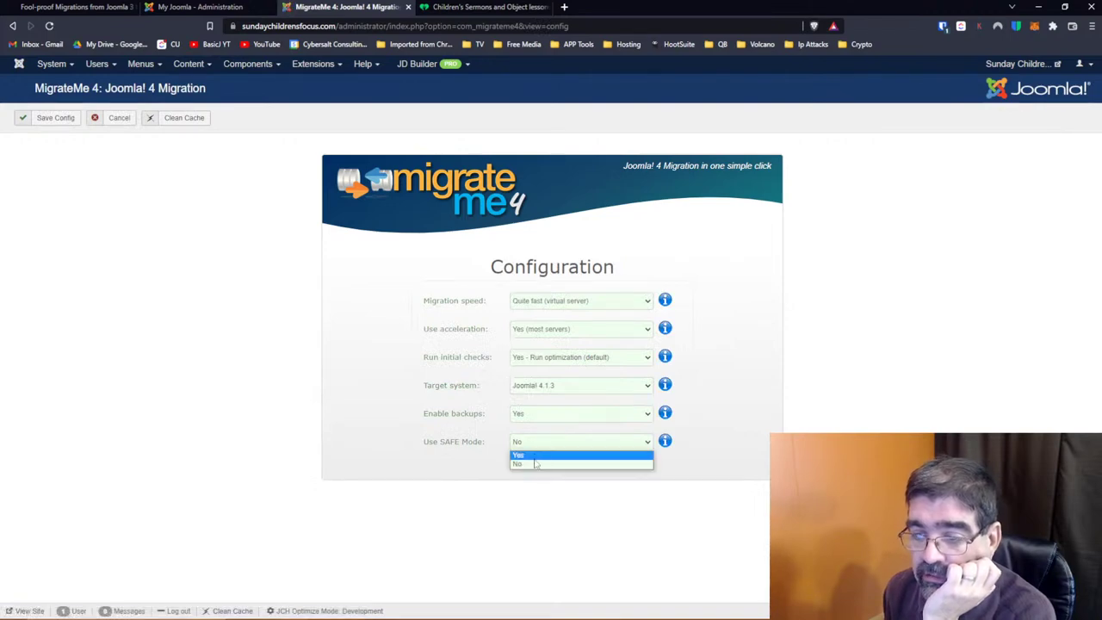
left_click(534, 455)
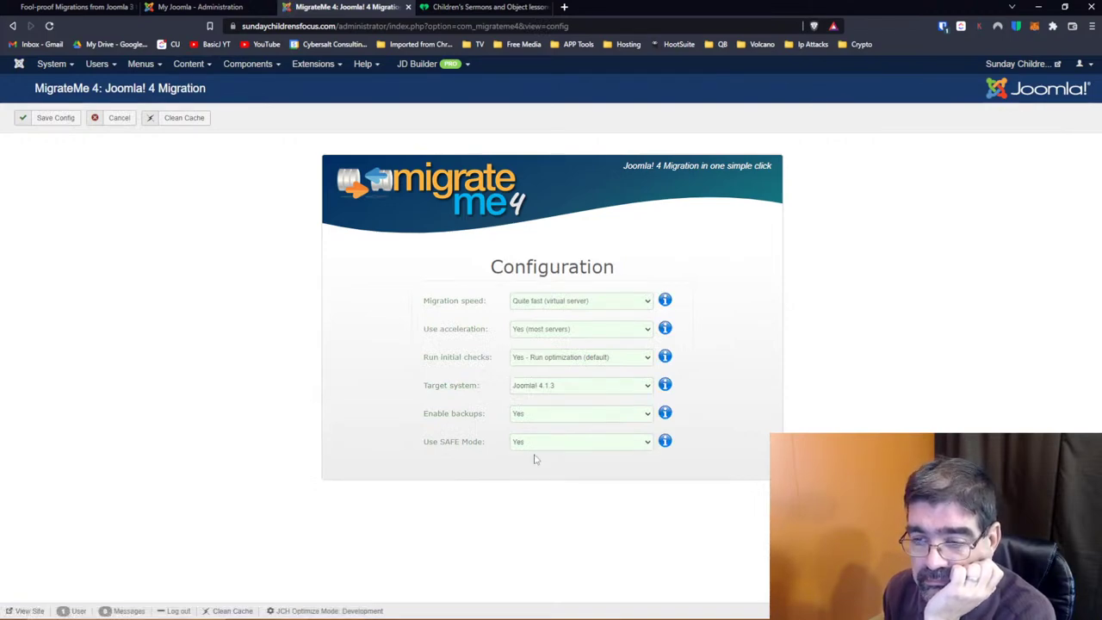
left_click(534, 393)
left_click(534, 396)
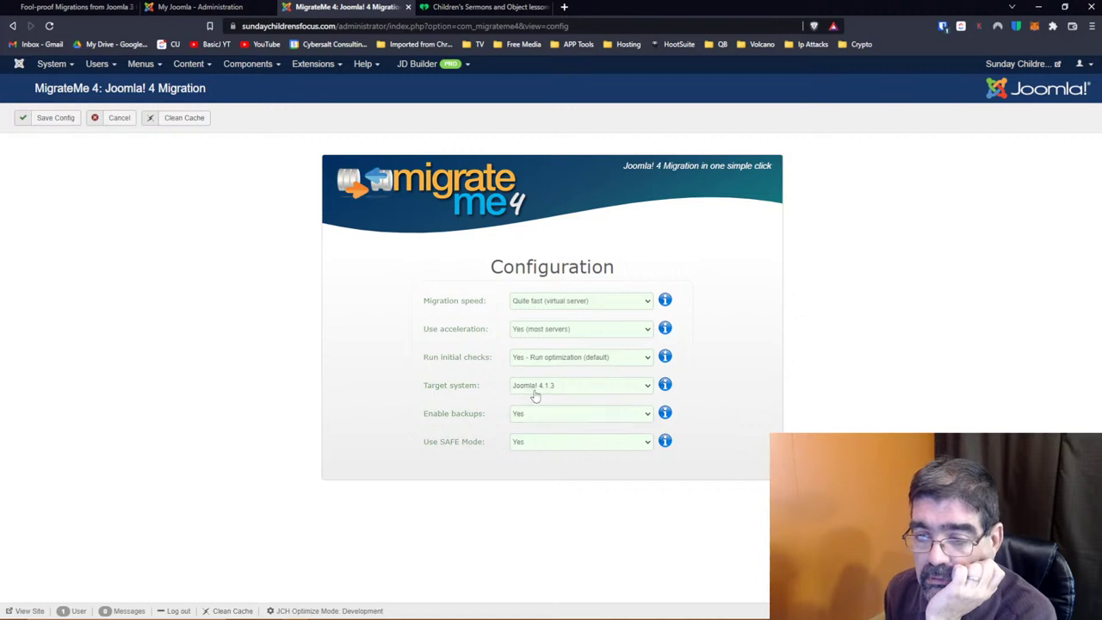
left_click(57, 125)
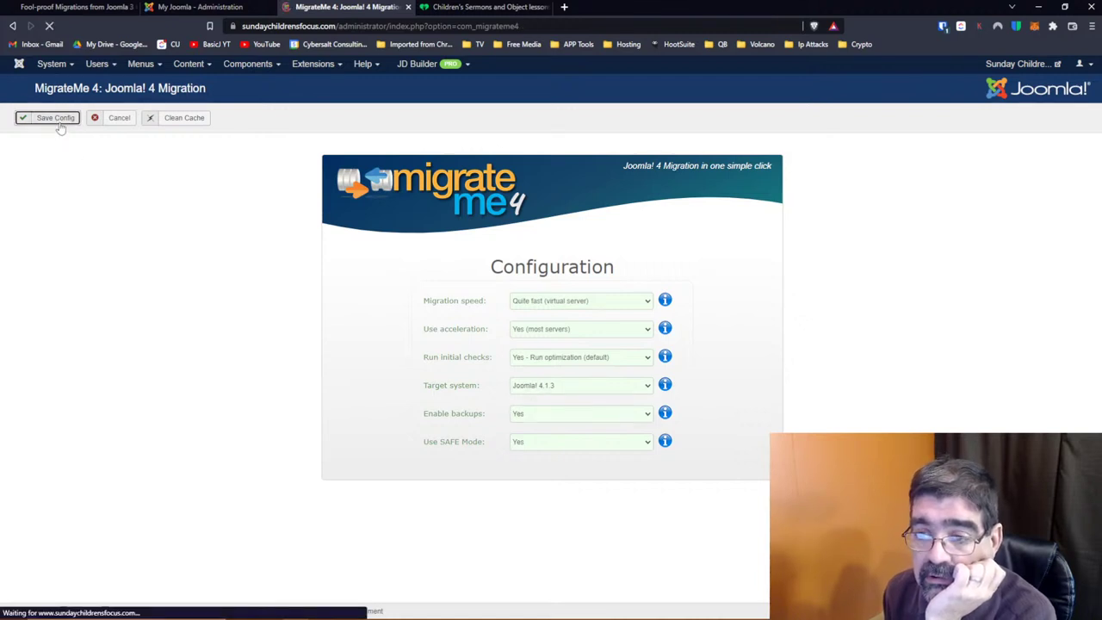
Rerun the MigrateMe upgrade to Joomla 4.1.3 and open the migrated site's administrator
left_click(544, 358)
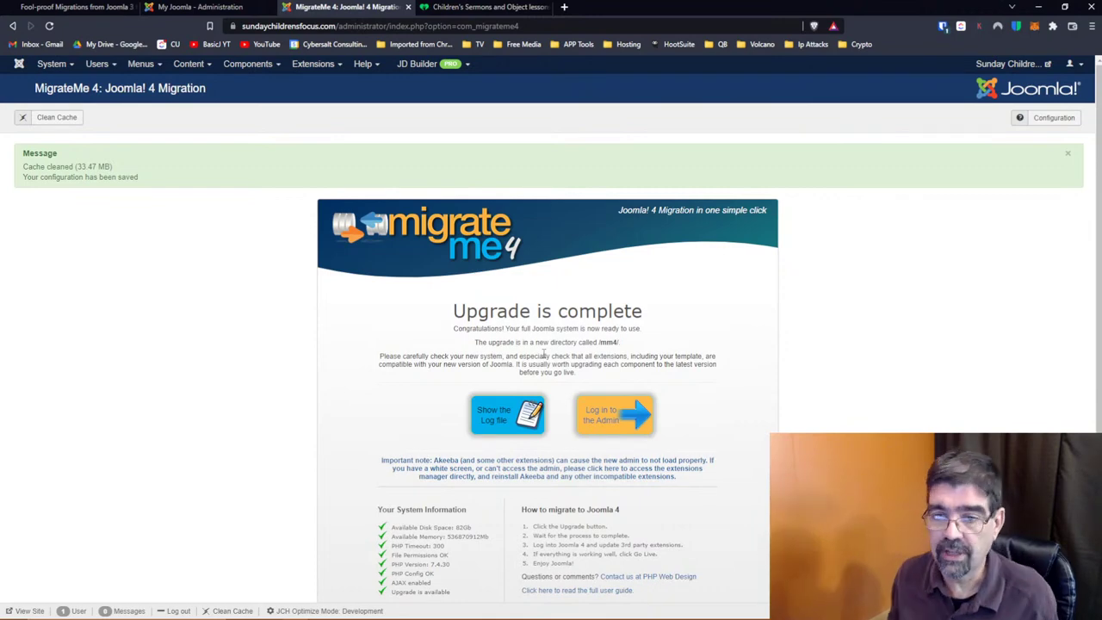
left_click(646, 412)
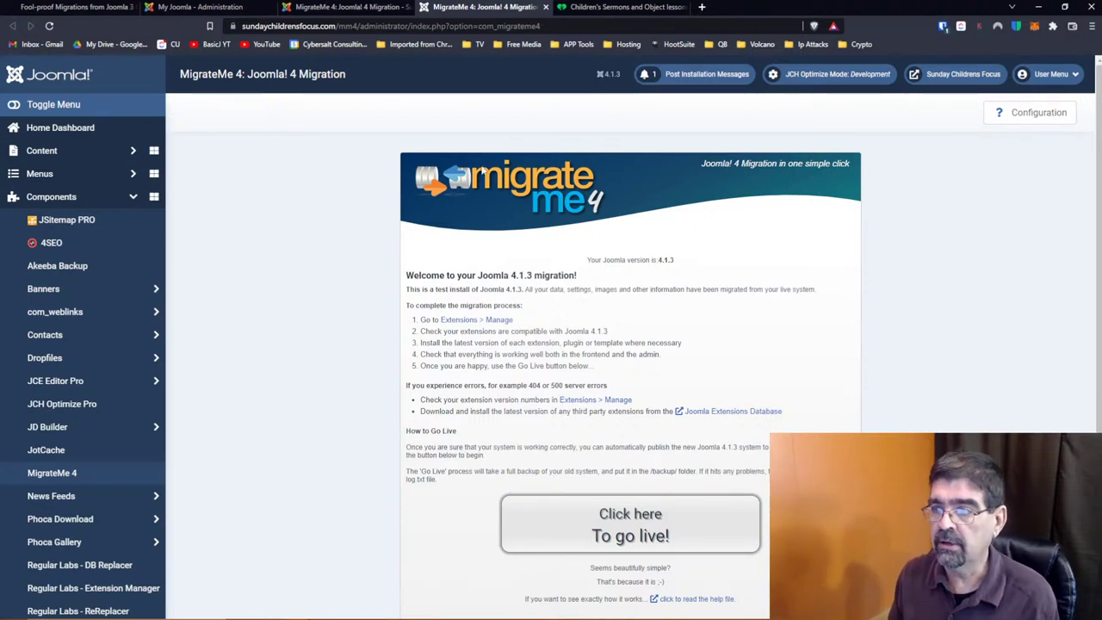
Check the migrated site's front end, return to its administrator, and open the Akeeba Backup component
left_click(964, 76)
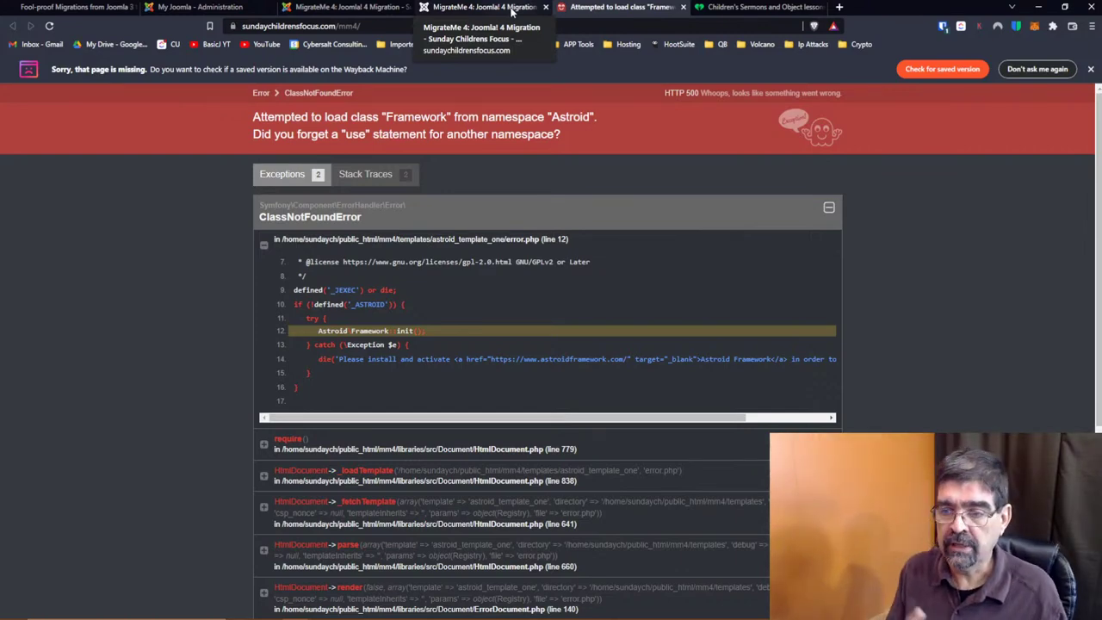
left_click(511, 10)
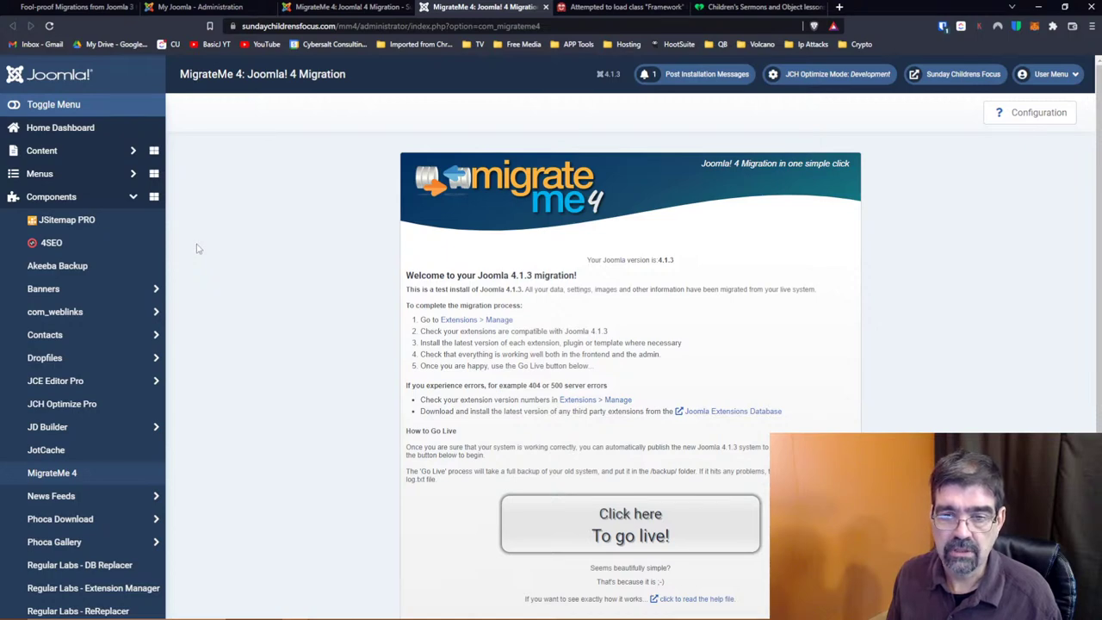
left_click(39, 272)
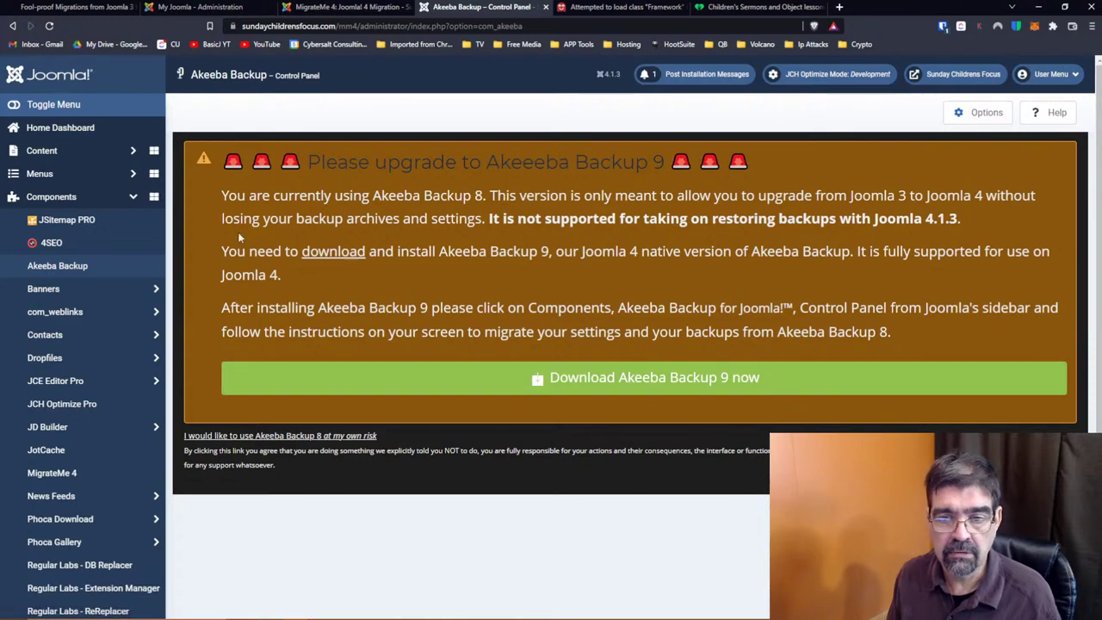
Expand the com_weblinks component's entries and look through the migrated site's list of installed components
left_click(80, 313)
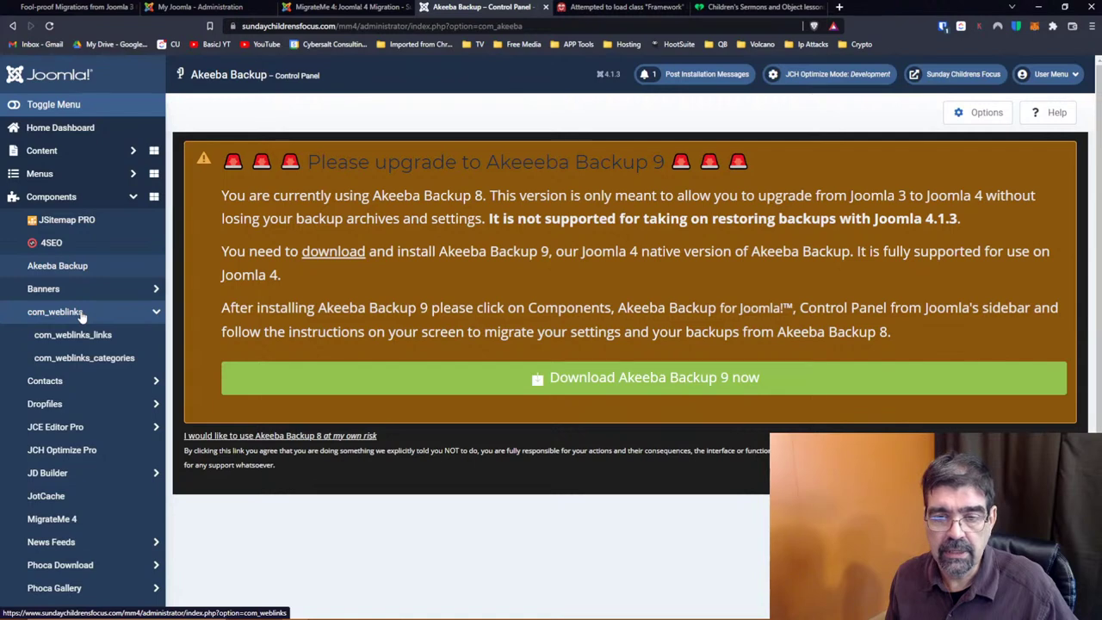
scroll(80, 313, "down", 3)
scroll(80, 315, "up", 3)
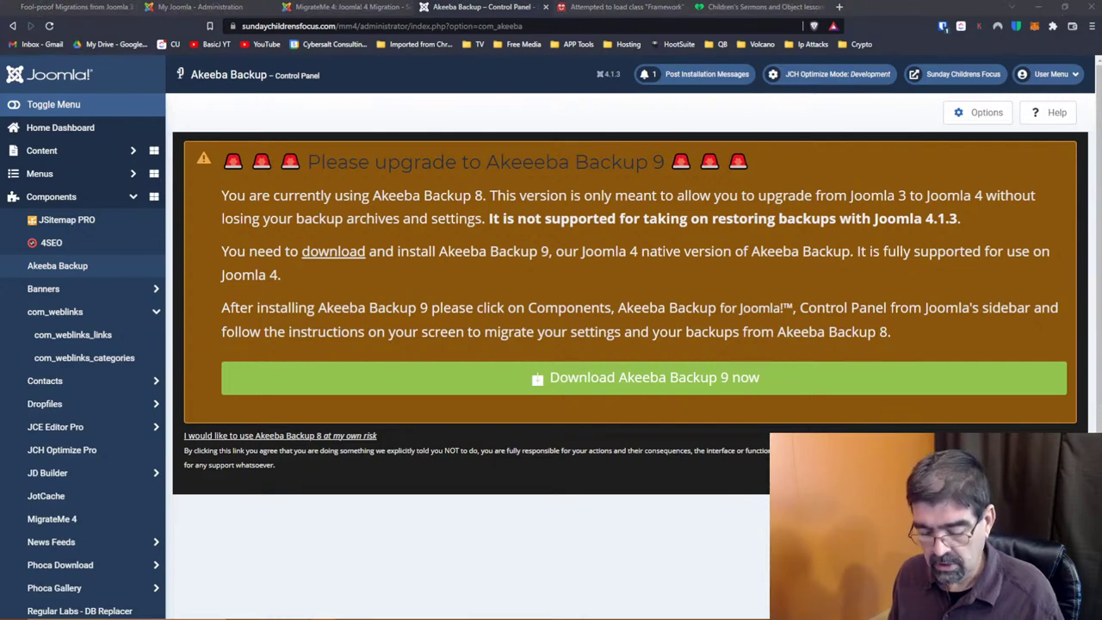
Bring the hosting account's cPanel into this browser window and open the public_html folder in its File Manager
key("alt+Tab")
key("alt+Tab")
key("alt+Tab")
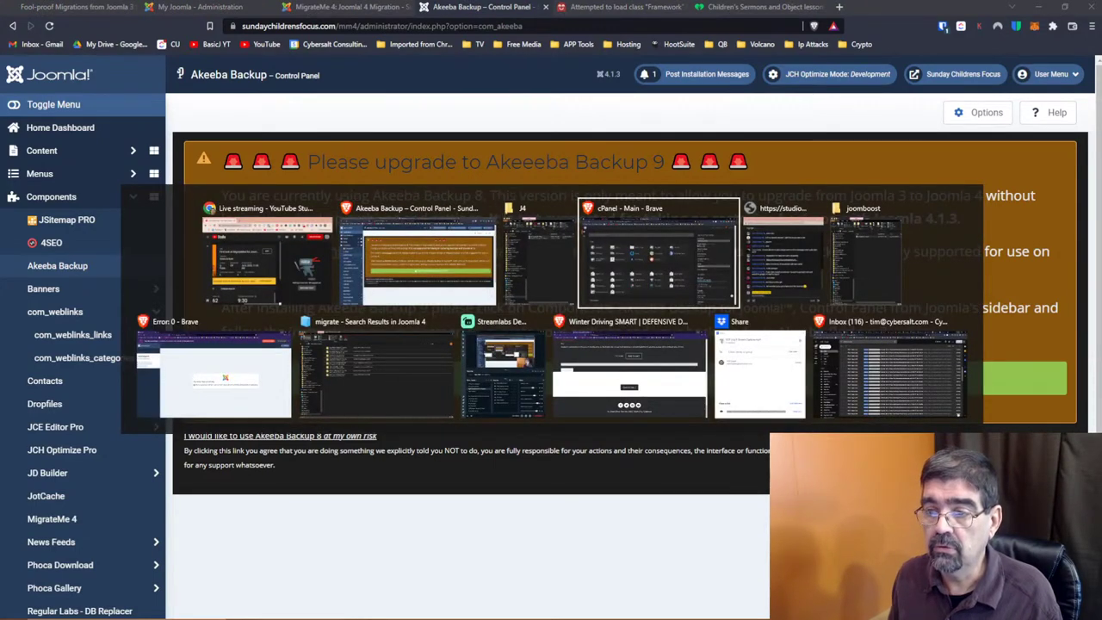
key("Escape")
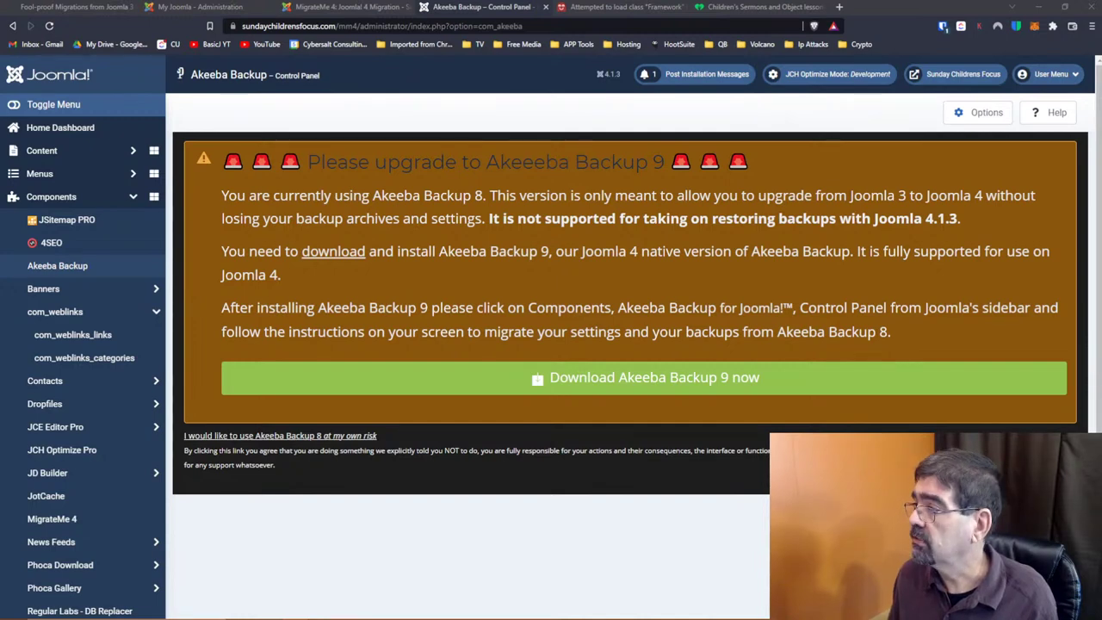
left_click_drag(1101, 12, 349, 16)
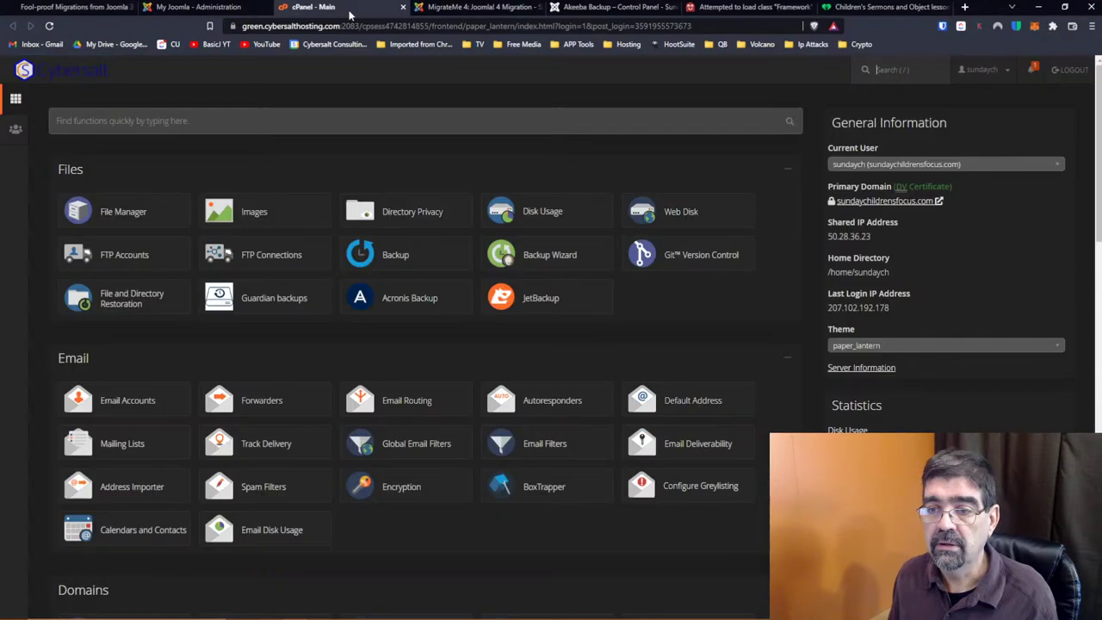
left_click(154, 207)
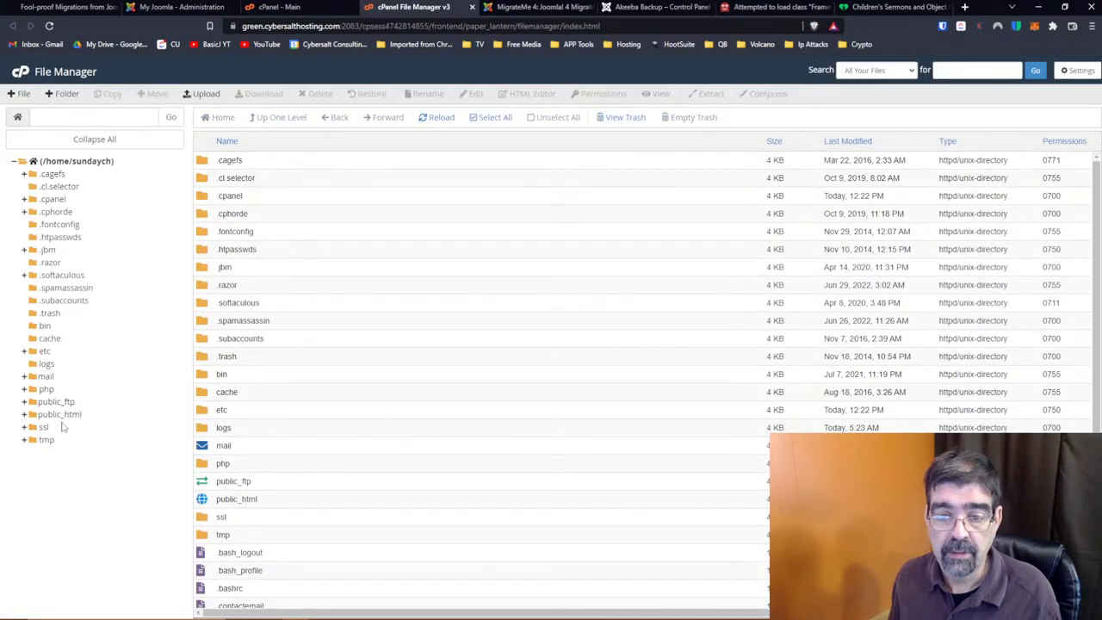
left_click(62, 426)
left_click(62, 415)
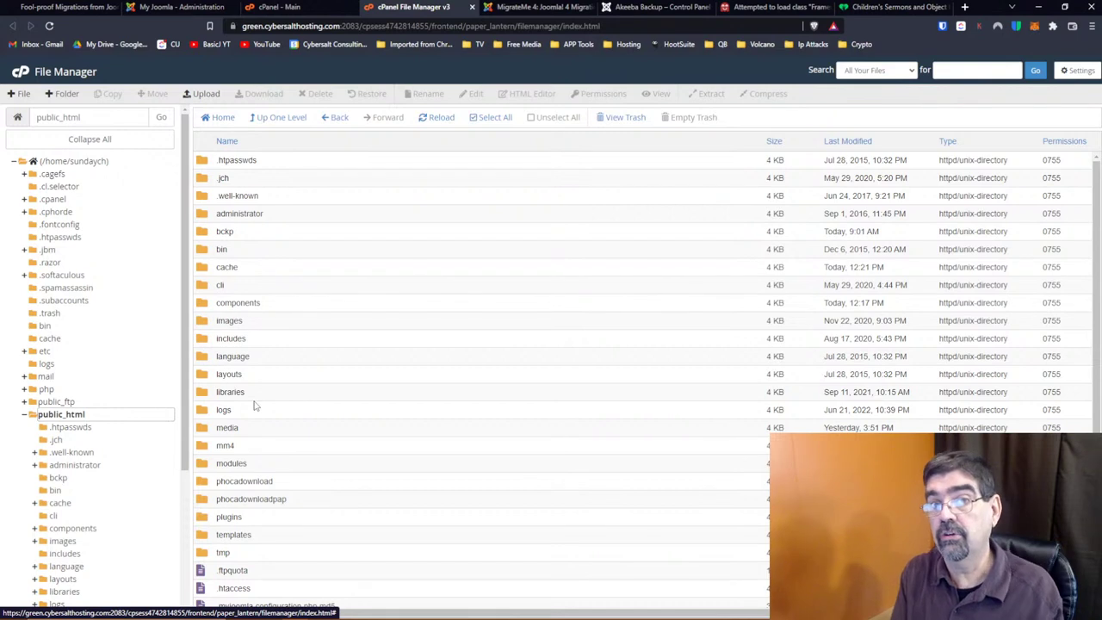
Permanently delete the mm4 folder from public_html, skipping the trash
left_click(209, 447)
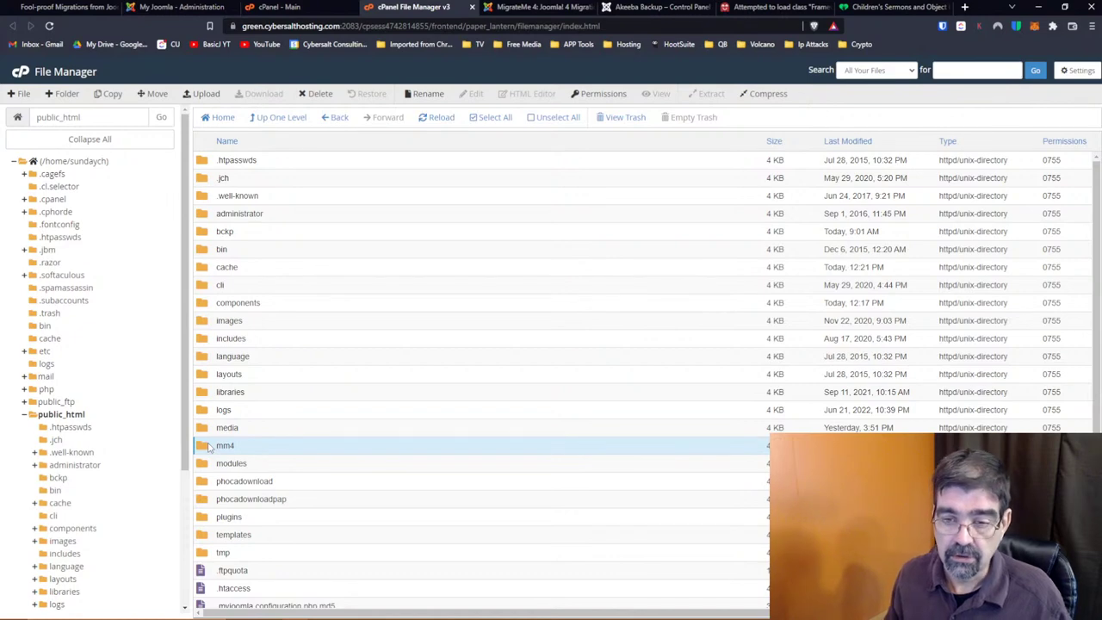
right_click(209, 446)
left_click(256, 520)
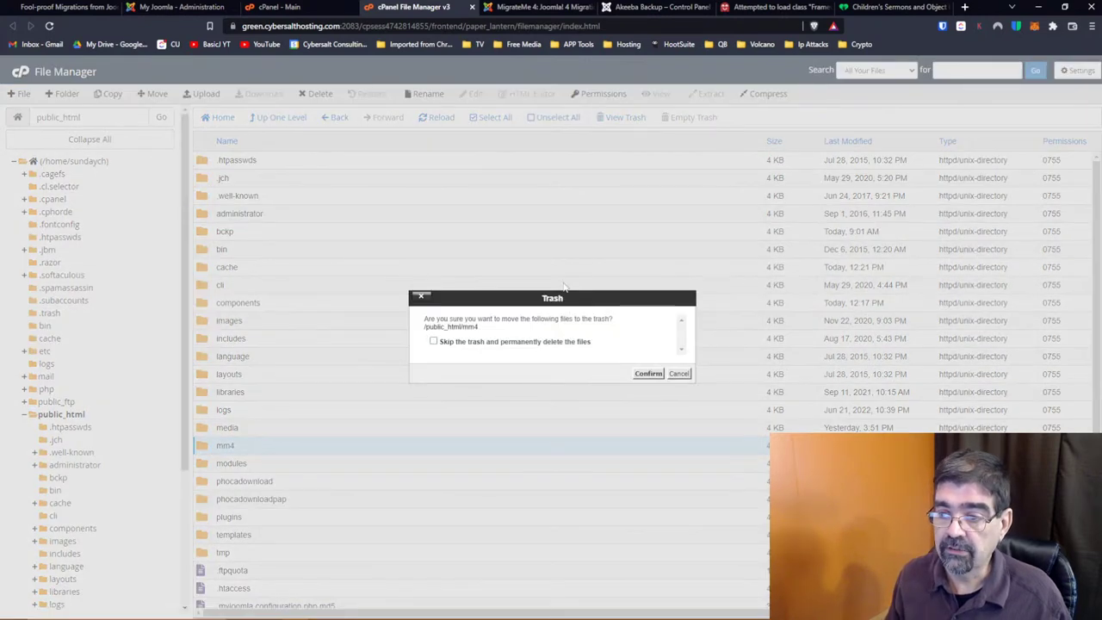
left_click(433, 341)
left_click(646, 375)
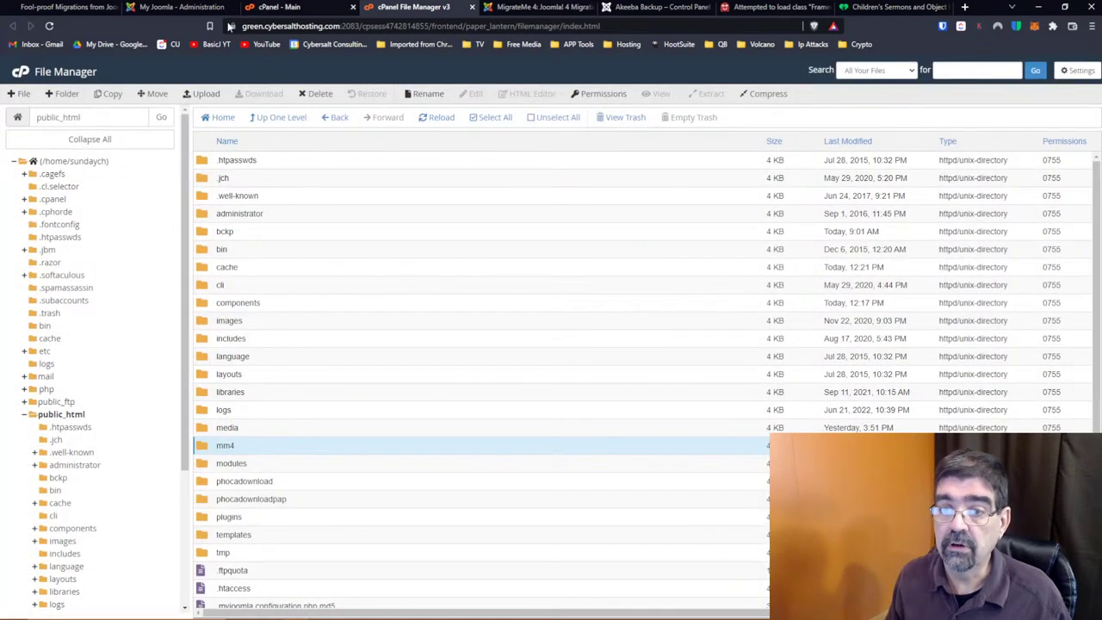
Return to the cPanel main page, launch phpMyAdmin, and open the sundaych_2015site database
left_click(24, 75)
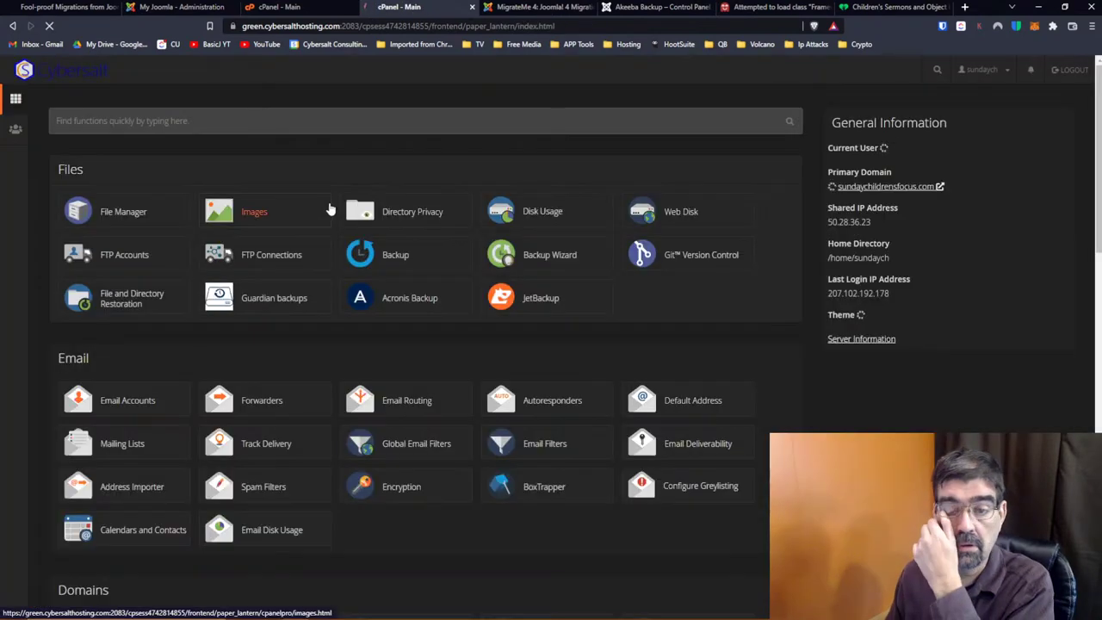
scroll(171, 320, "down", 3)
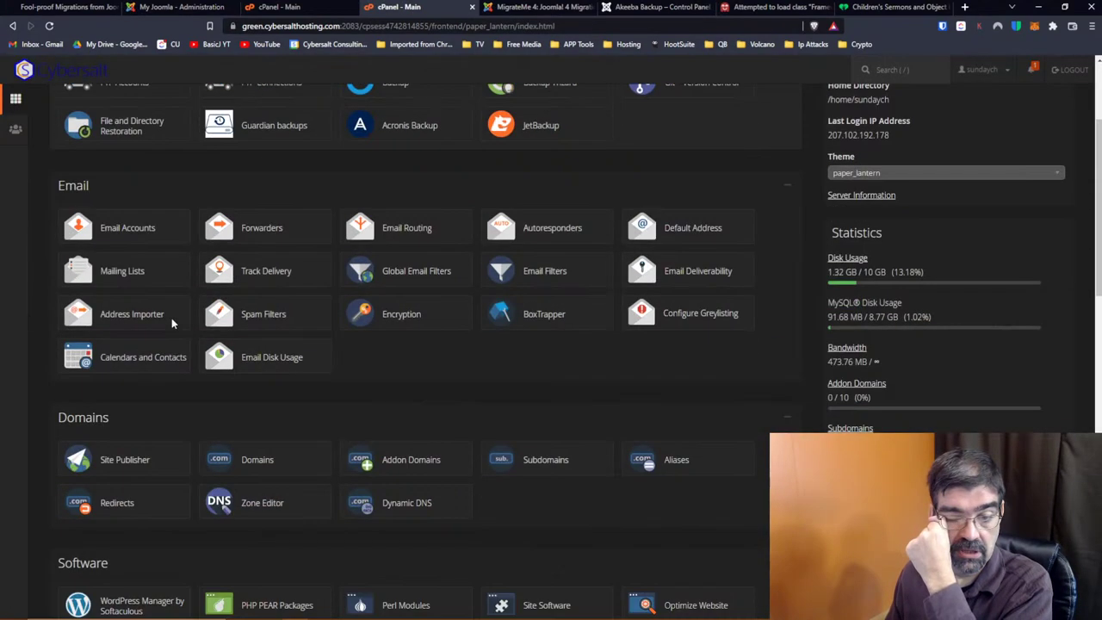
scroll(171, 320, "up", 2)
scroll(172, 321, "down", 2)
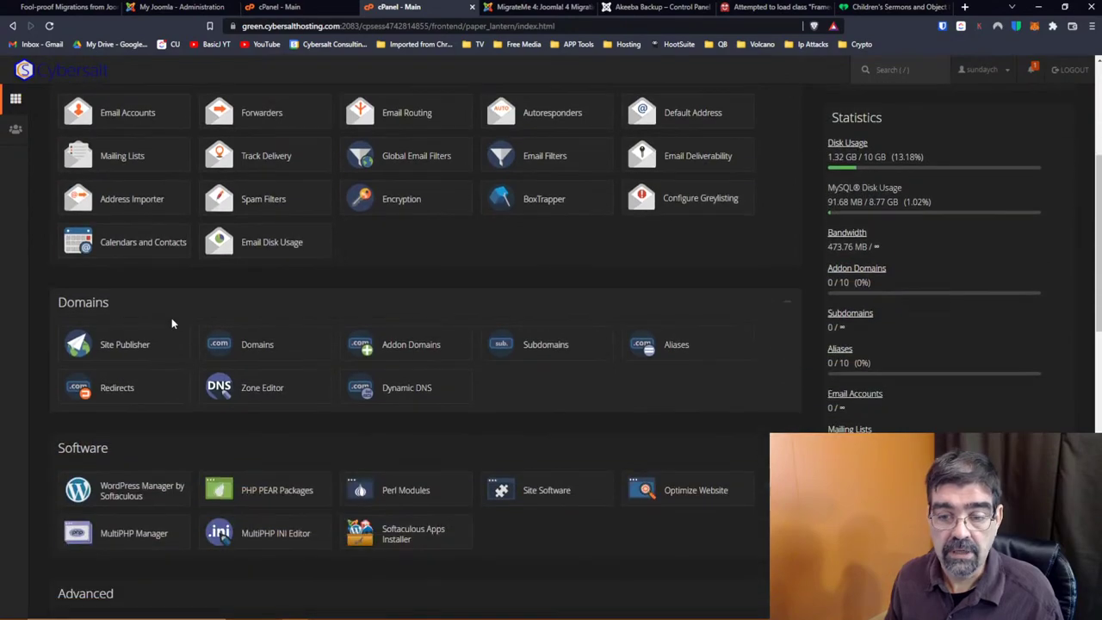
scroll(172, 320, "up", 4)
scroll(171, 322, "down", 6)
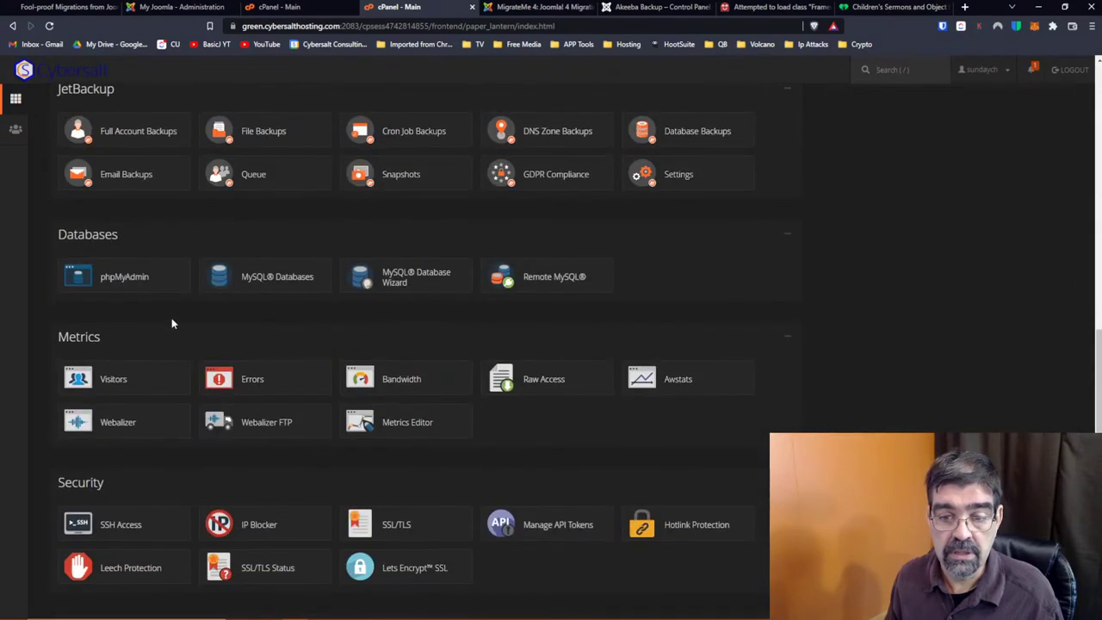
scroll(171, 323, "up", 1)
left_click(106, 447)
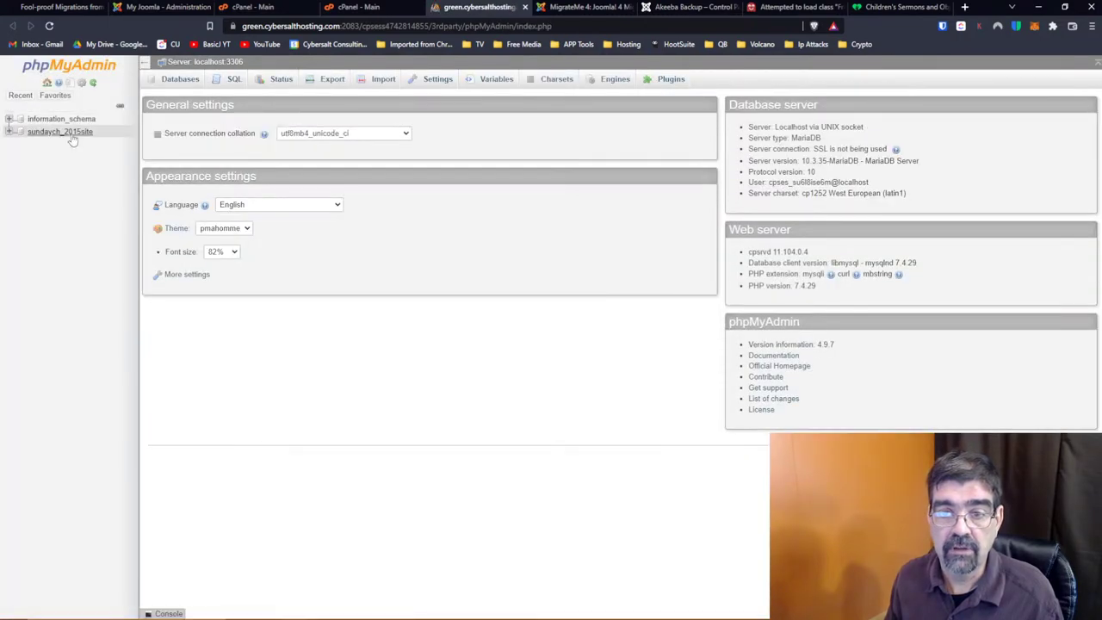
left_click(69, 133)
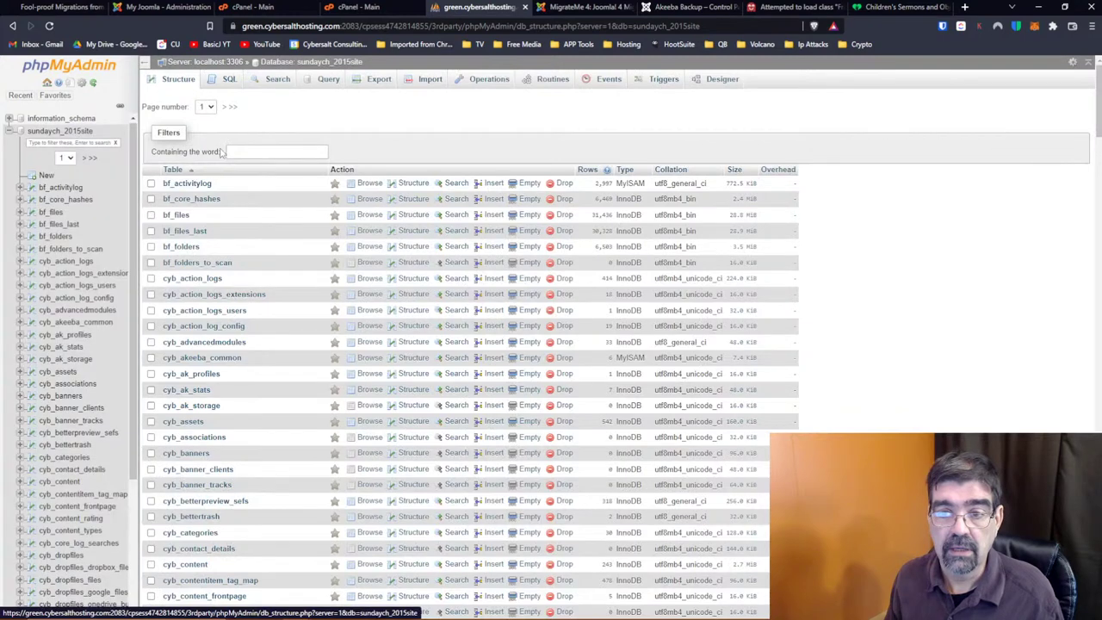
Filter the database tables by "mm4", select all matches on the page, and drop them with foreign key checks enabled
left_click(245, 152)
type("mm")
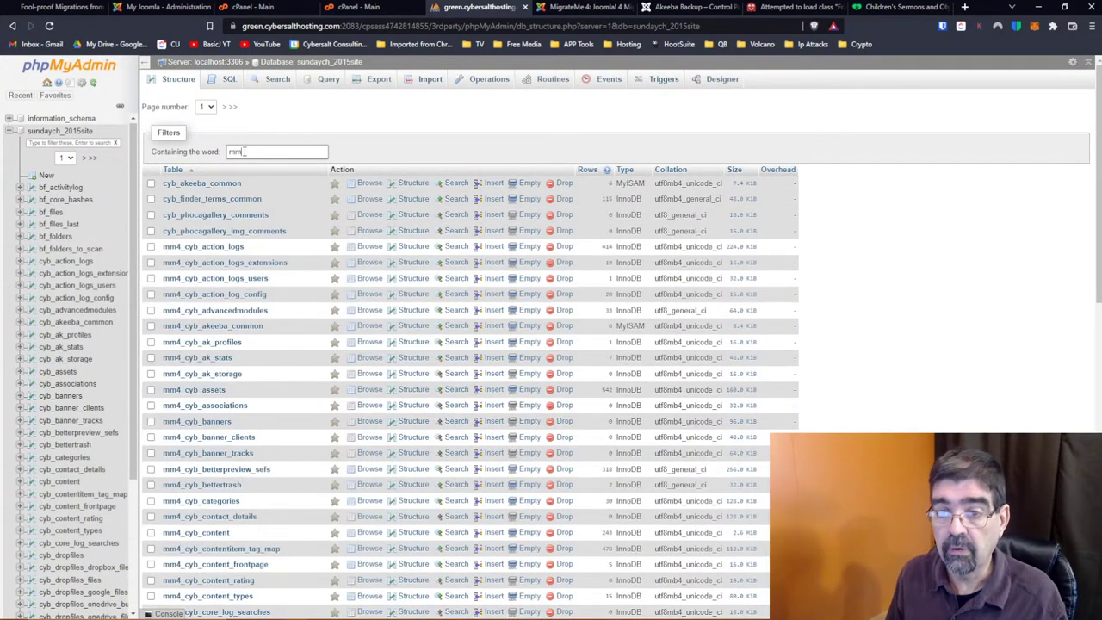
type("4")
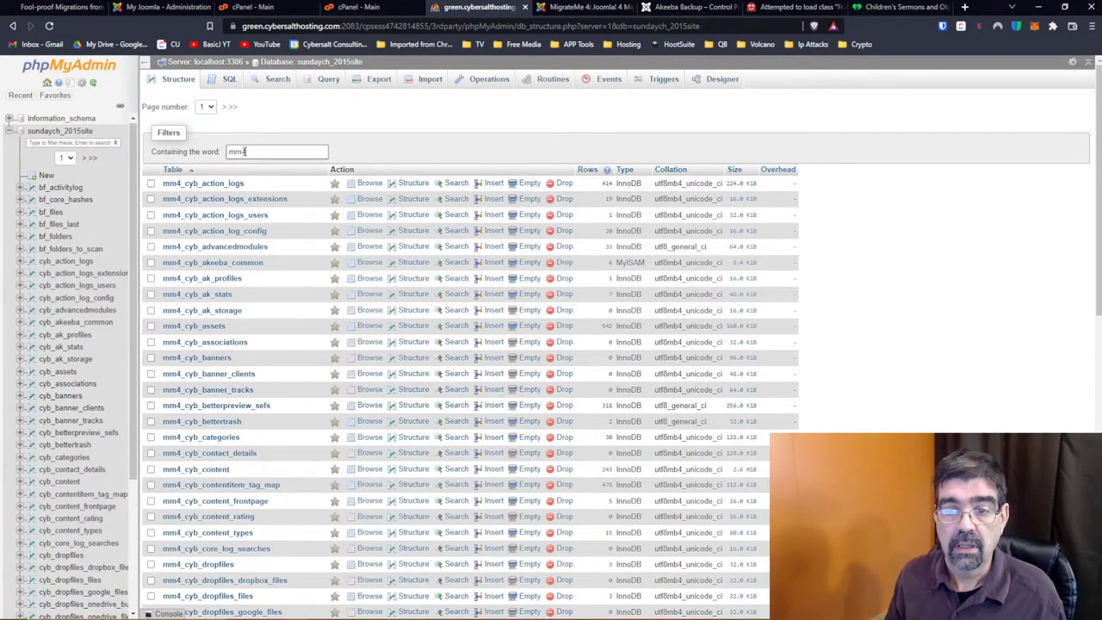
scroll(244, 492, "down", 10)
left_click(180, 459)
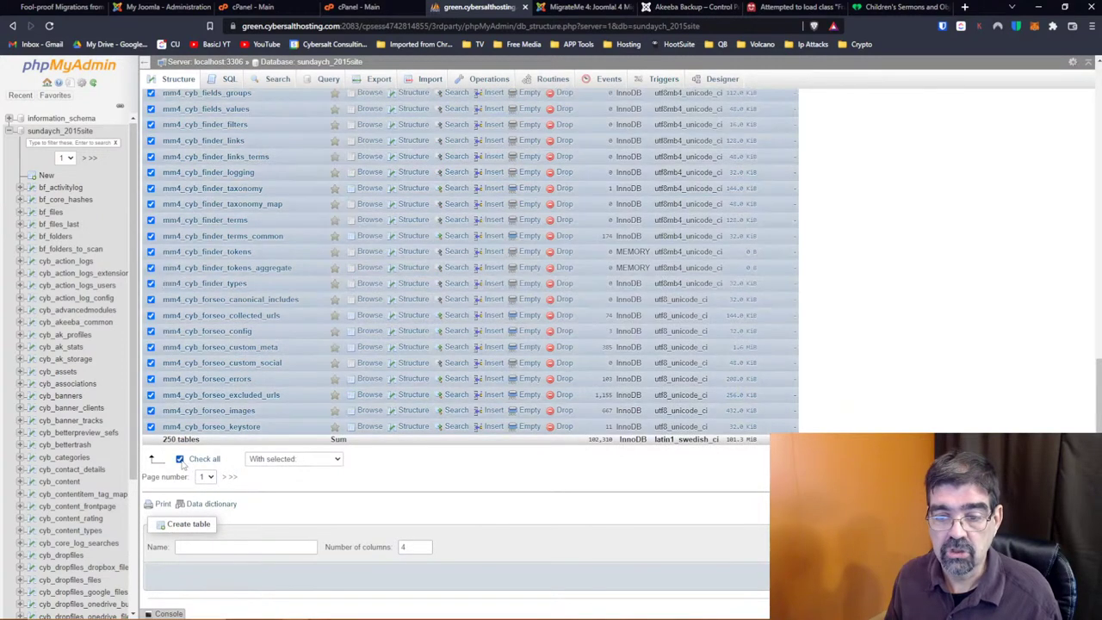
left_click(261, 462)
left_click(266, 350)
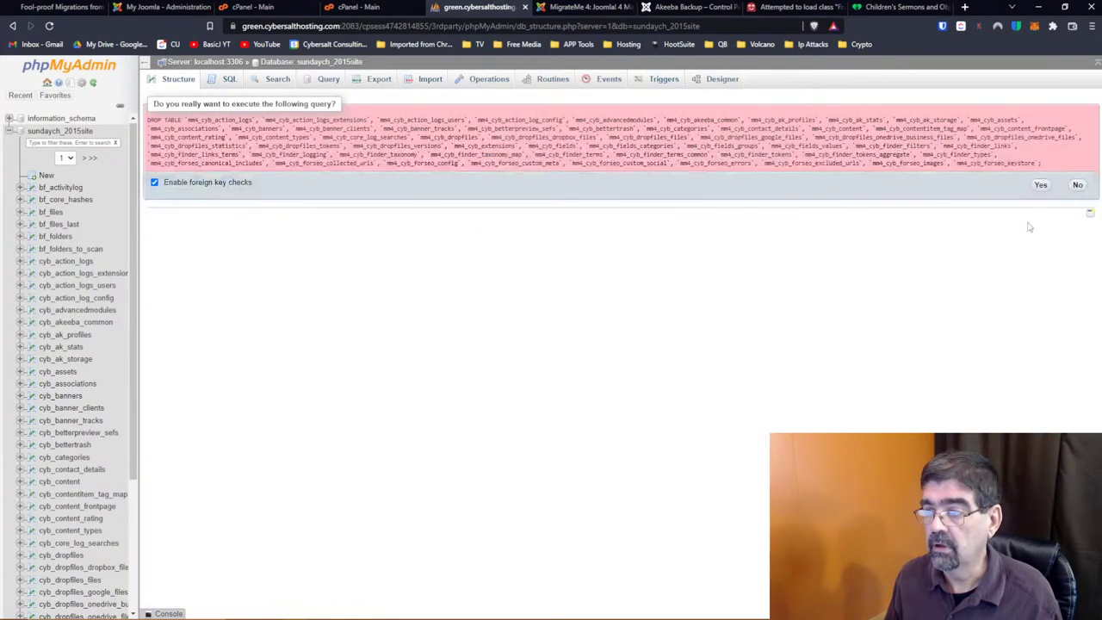
left_click(1040, 185)
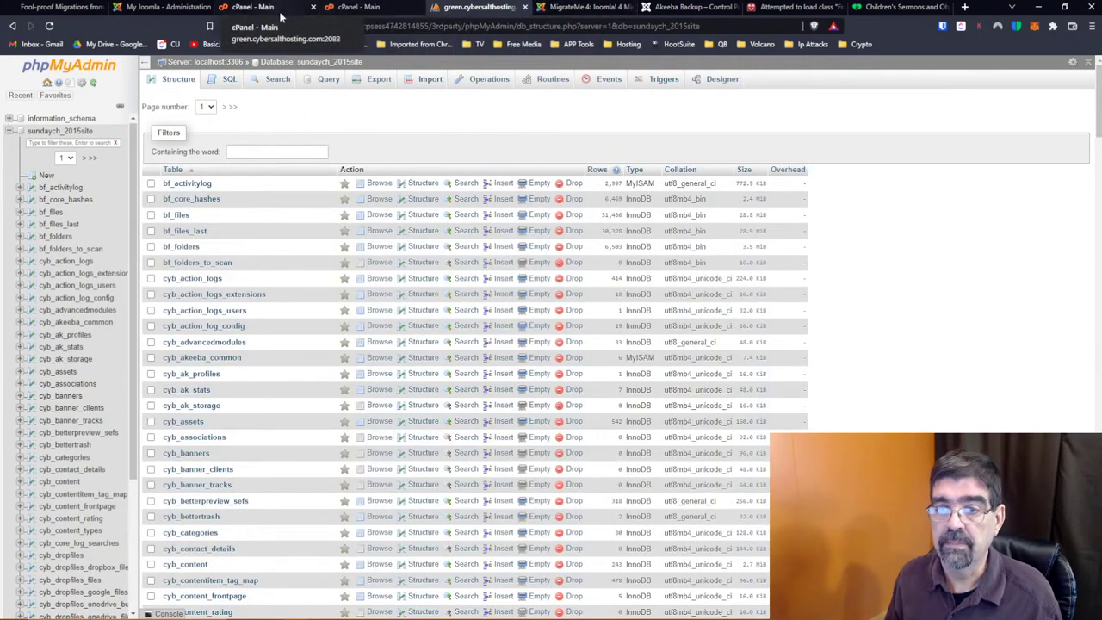
Close the phpMyAdmin, Sunday Childrens Focus, cPanel and My Joomla tabs, keeping only the MigrateMe 4 product page
left_click(525, 8)
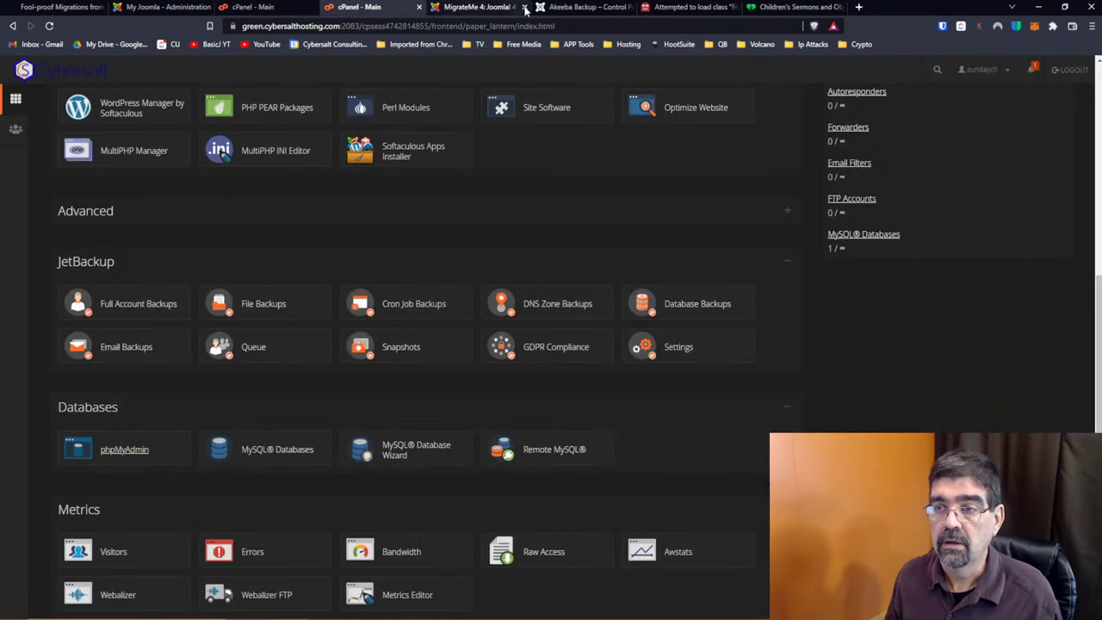
left_click(479, 8)
left_click(523, 7)
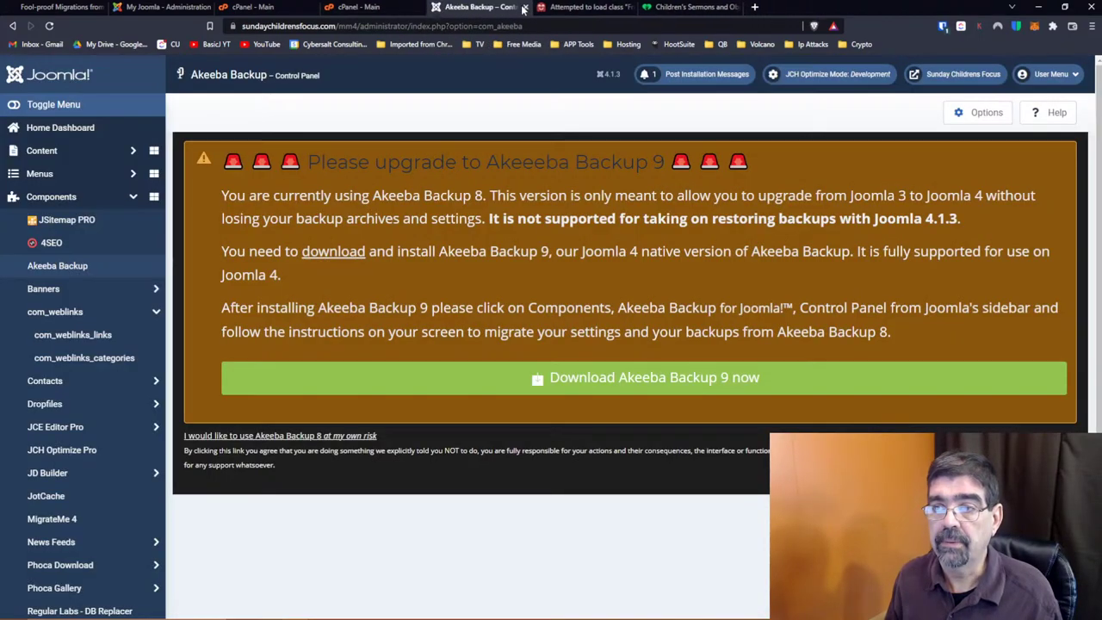
left_click(524, 8)
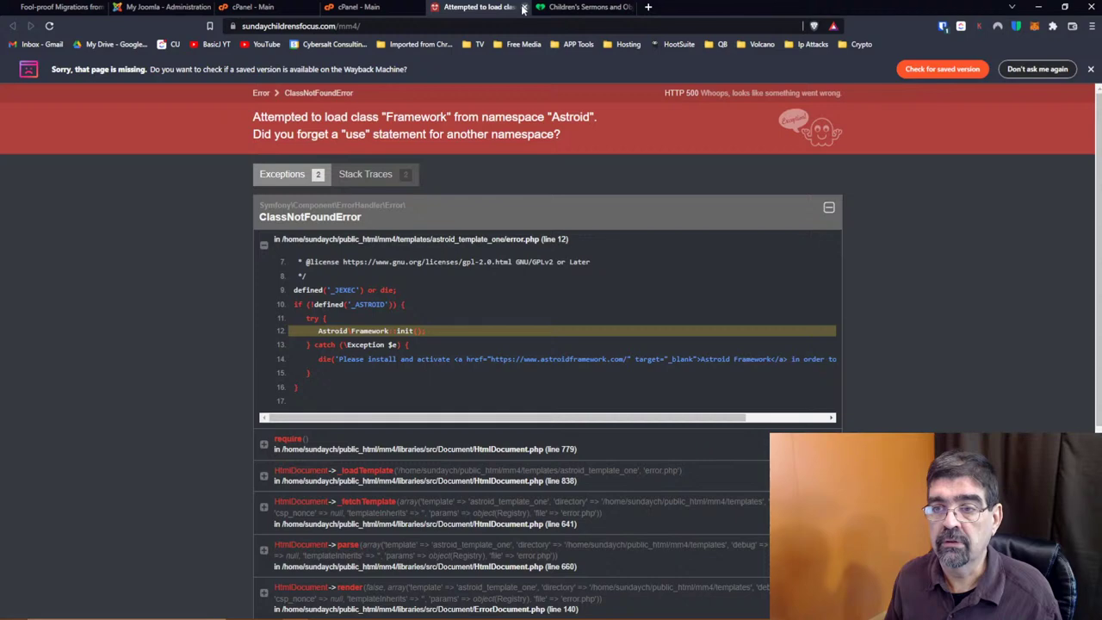
left_click(522, 7)
left_click(523, 8)
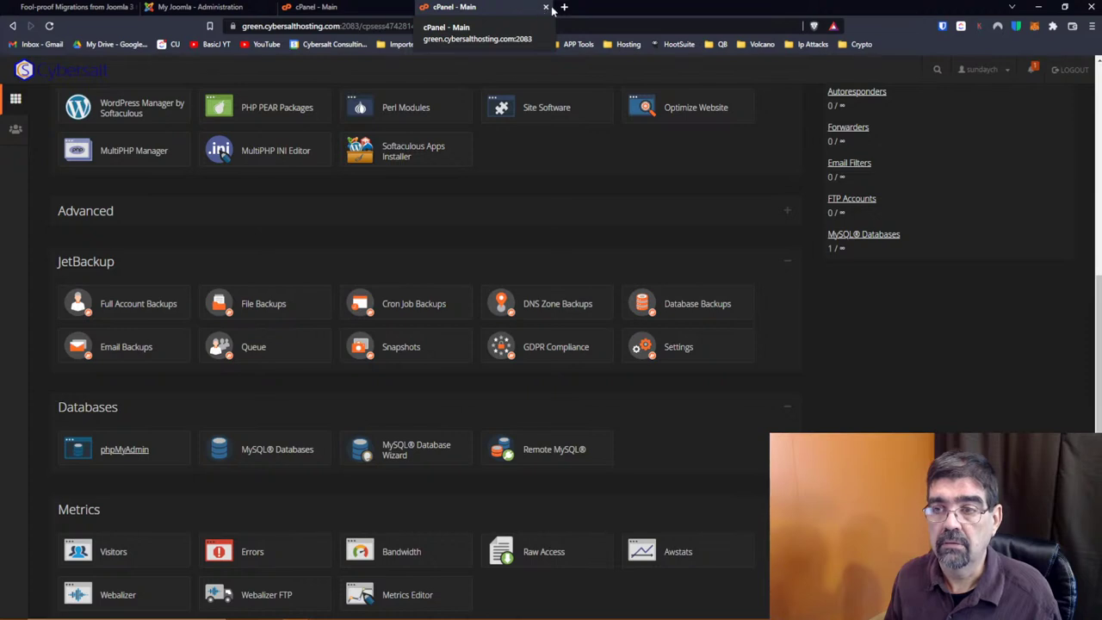
left_click(545, 7)
left_click(408, 7)
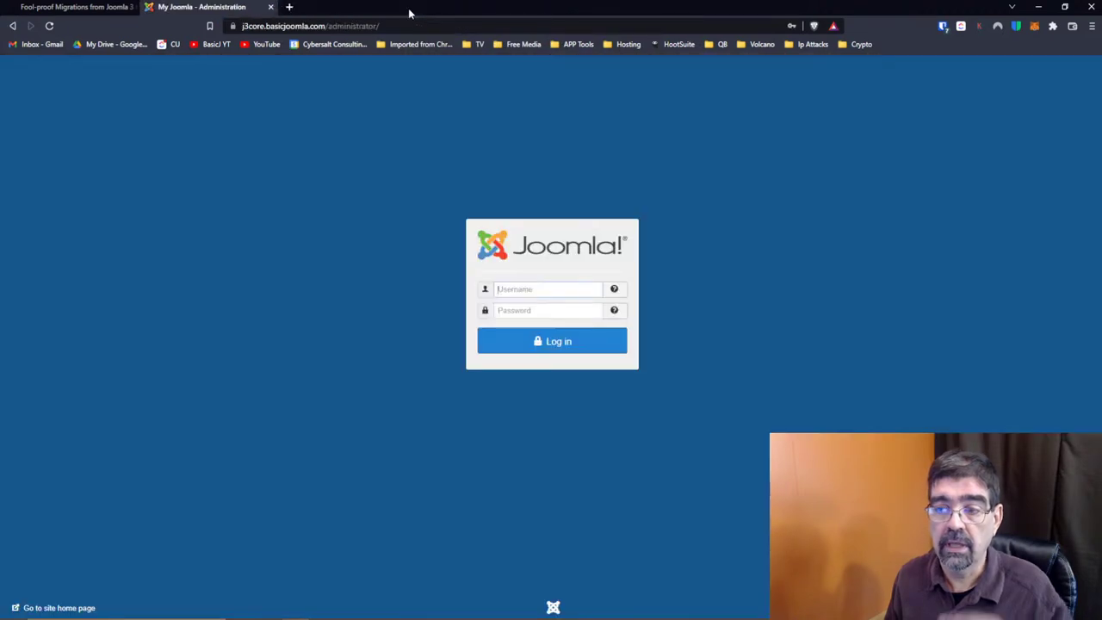
left_click(271, 7)
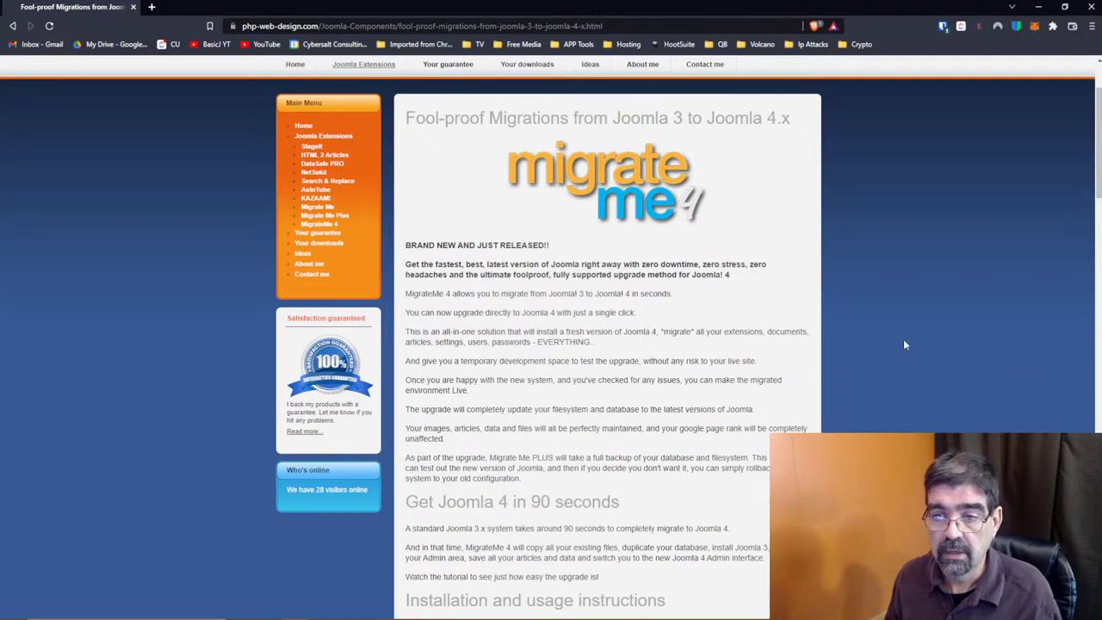
Examine the MigrateMe 4 product page for its Silver and Gold package terms, prices, screenshots and user comments
scroll(904, 344, "down", 8)
scroll(609, 297, "up", 2)
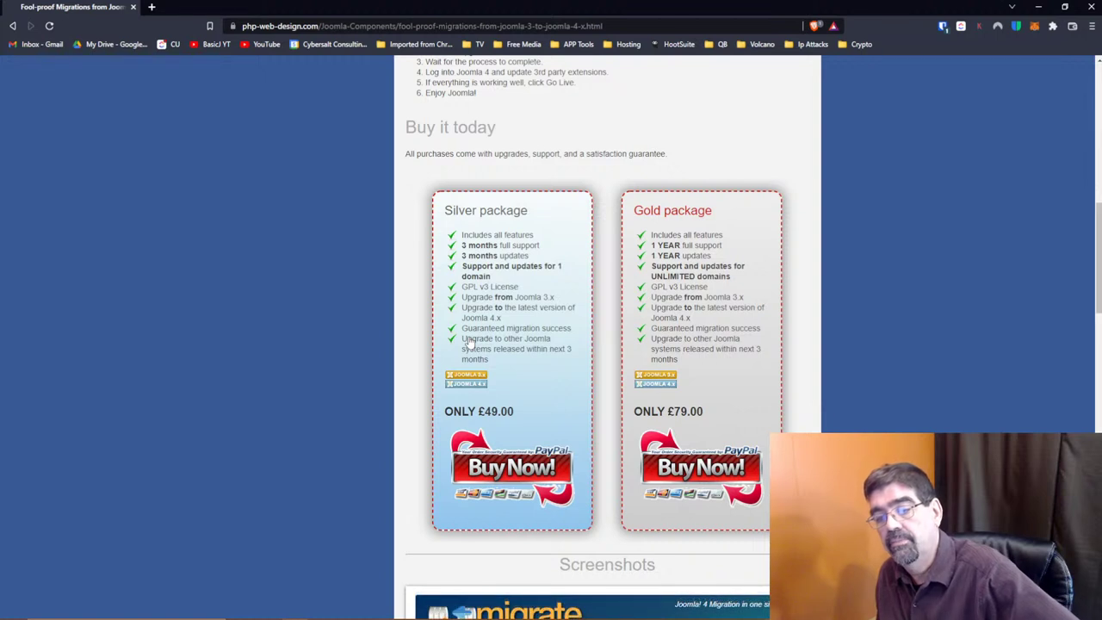
scroll(470, 343, "down", 1)
scroll(470, 342, "down", 1)
scroll(470, 342, "up", 1)
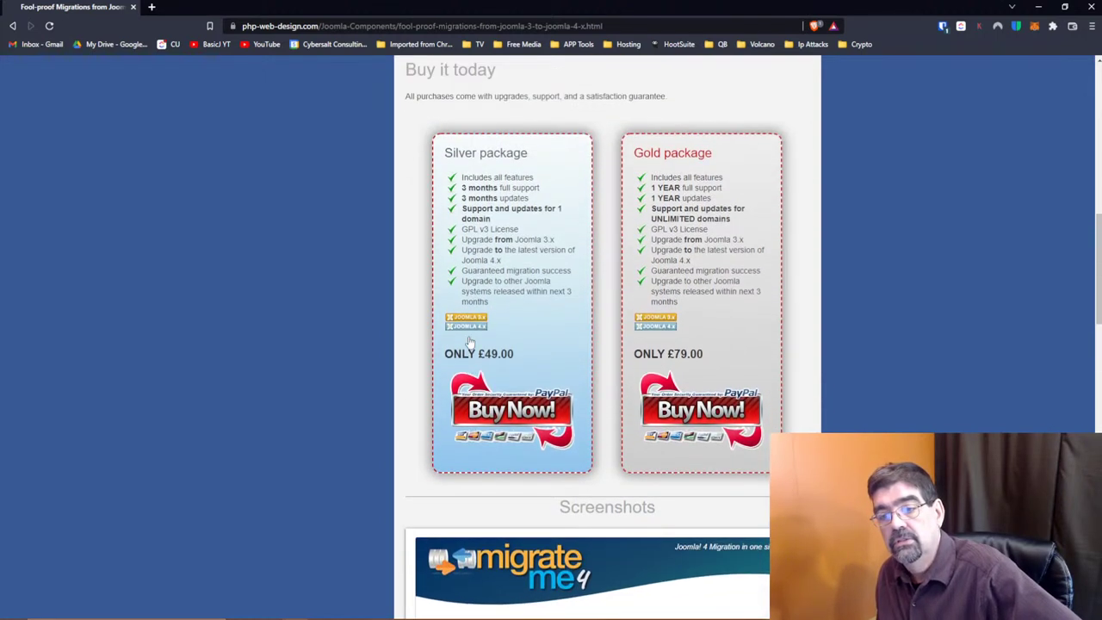
scroll(470, 343, "up", 6)
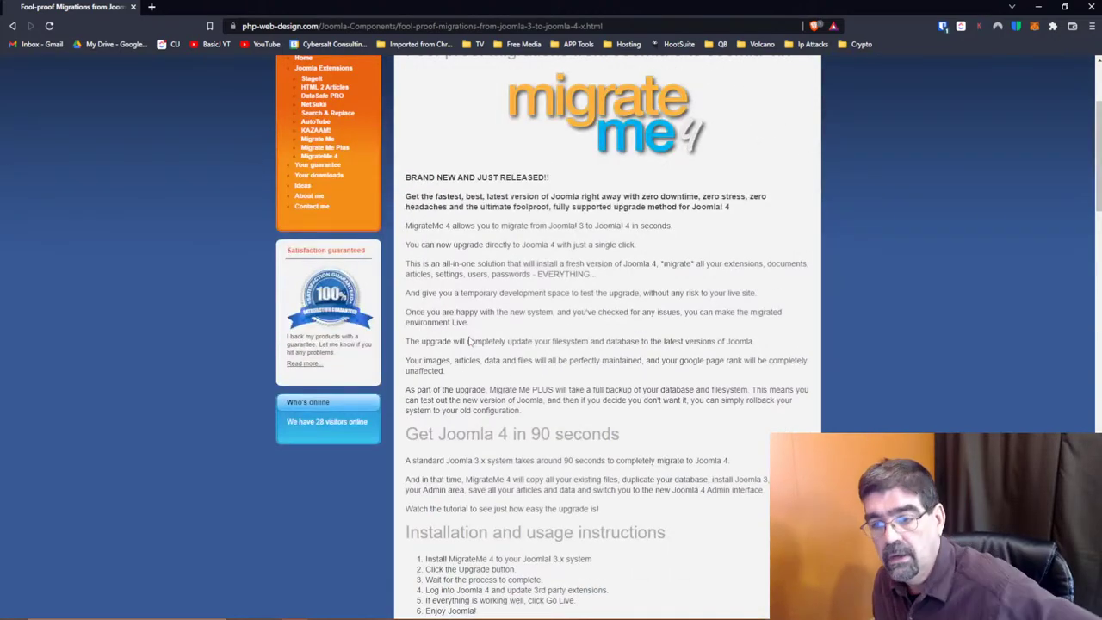
scroll(469, 341, "down", 8)
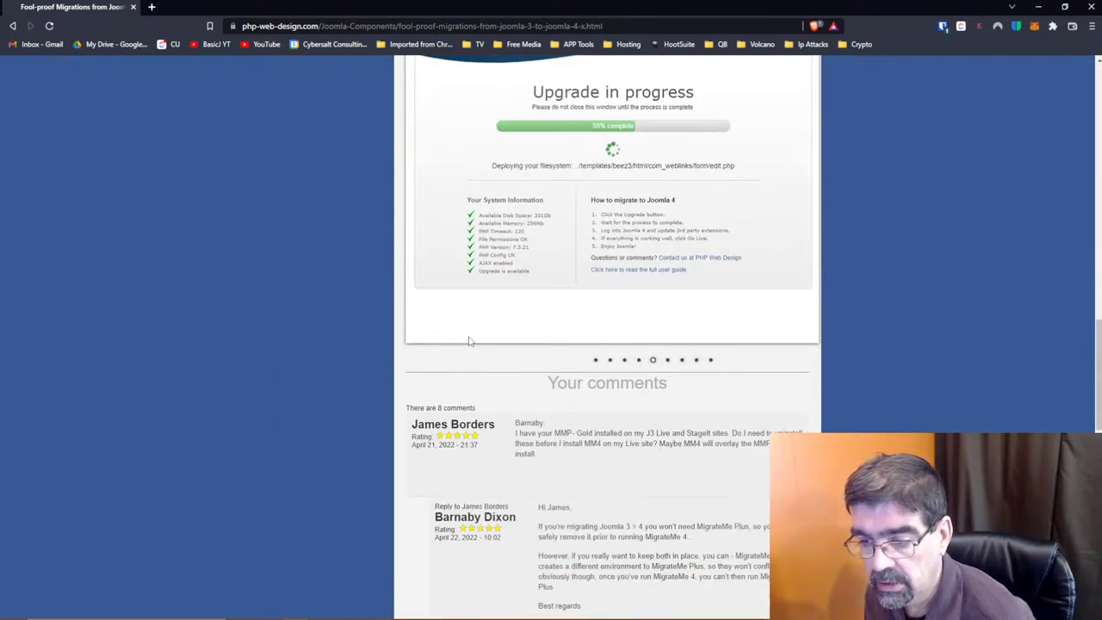
scroll(469, 341, "up", 8)
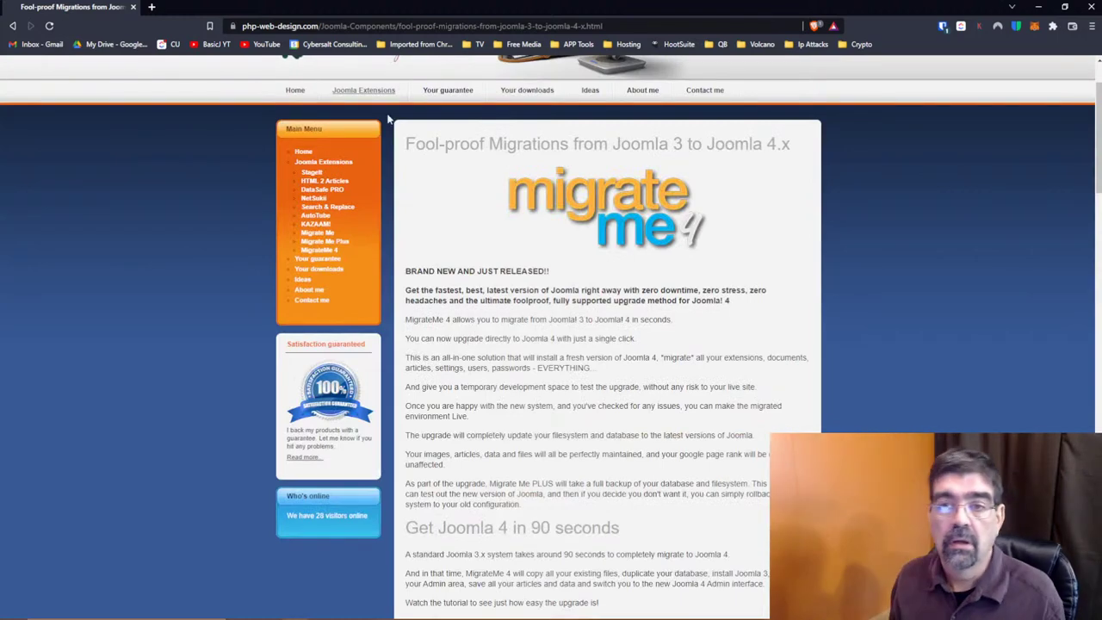
Go to j3core.basicjoomla.com and open its administrator login page
left_click(305, 27)
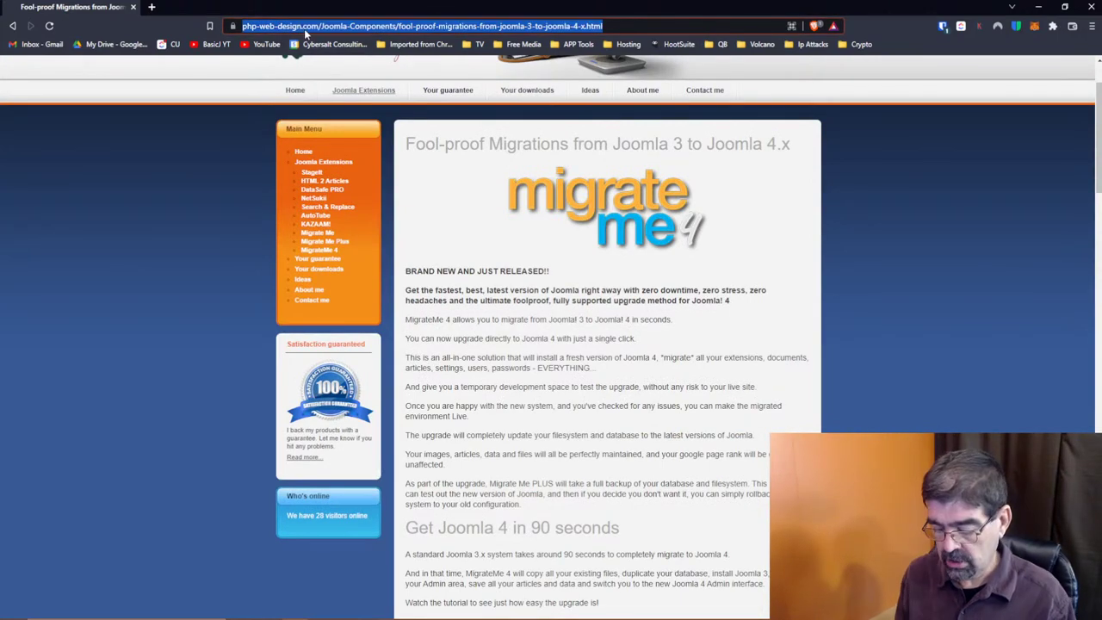
type("j3")
key("Return")
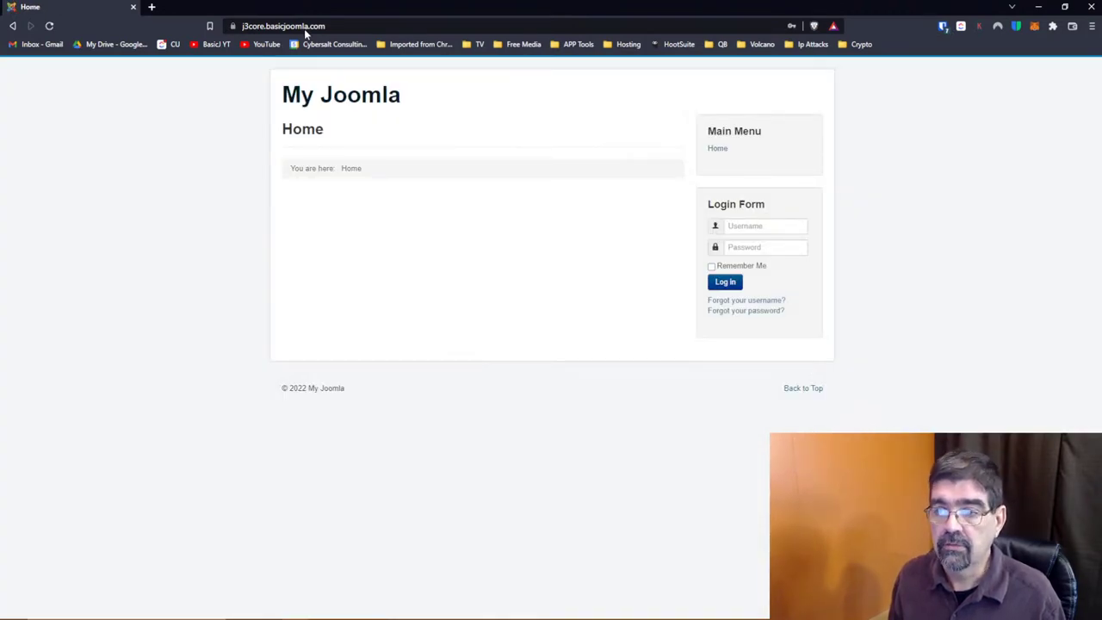
left_click(305, 31)
key("End")
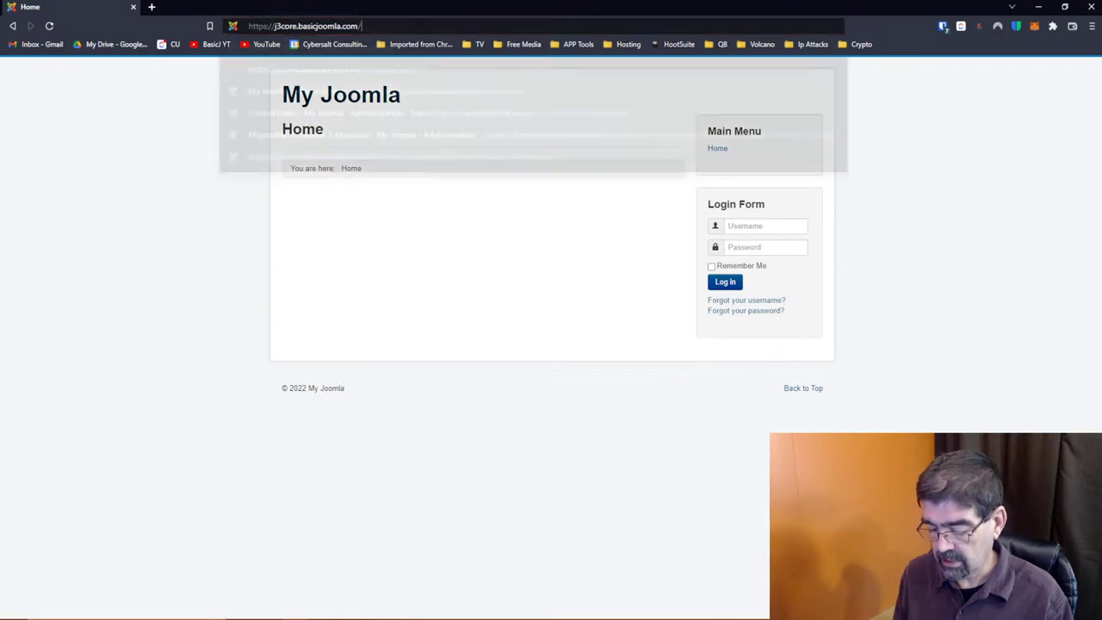
type("ad")
key("Return")
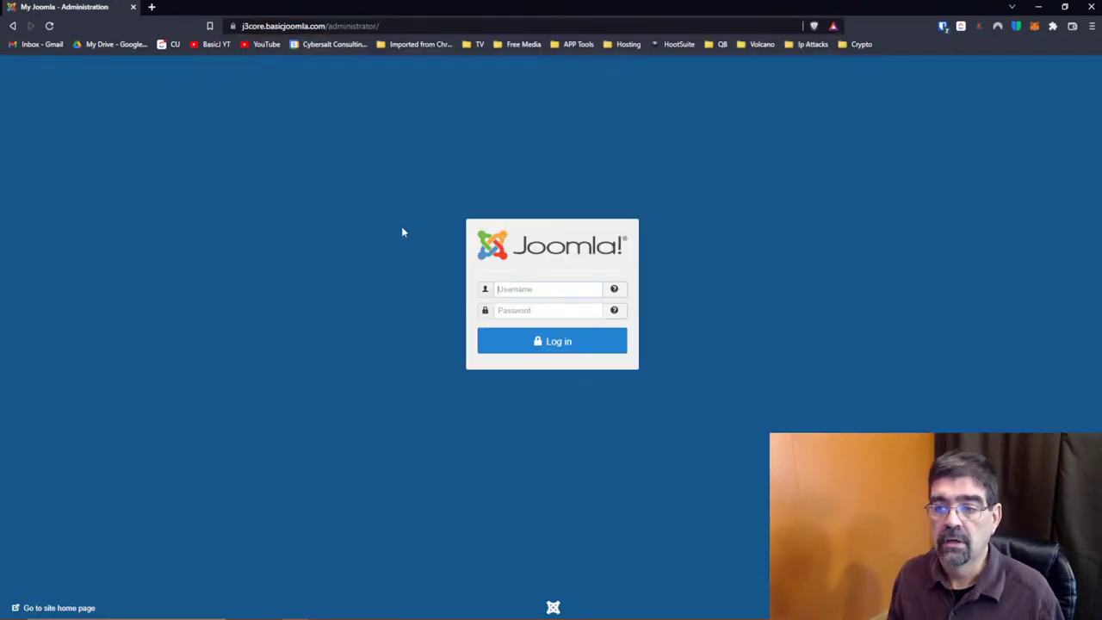
Go to j4core.basicjoomla.com and open its administrator login page
left_click(320, 29)
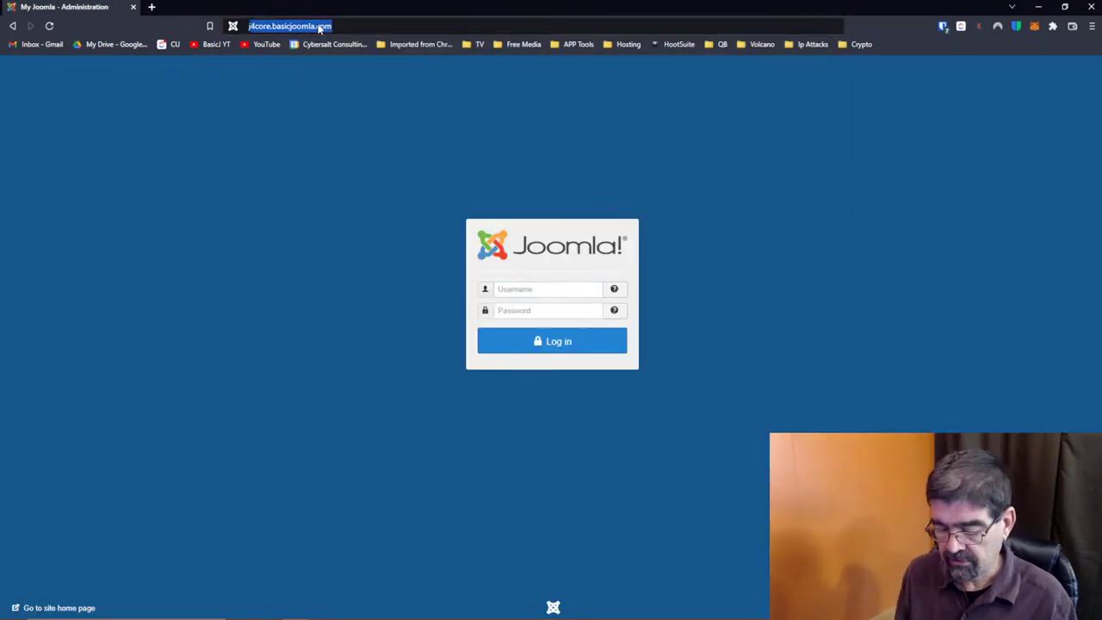
type("j4")
key("Return")
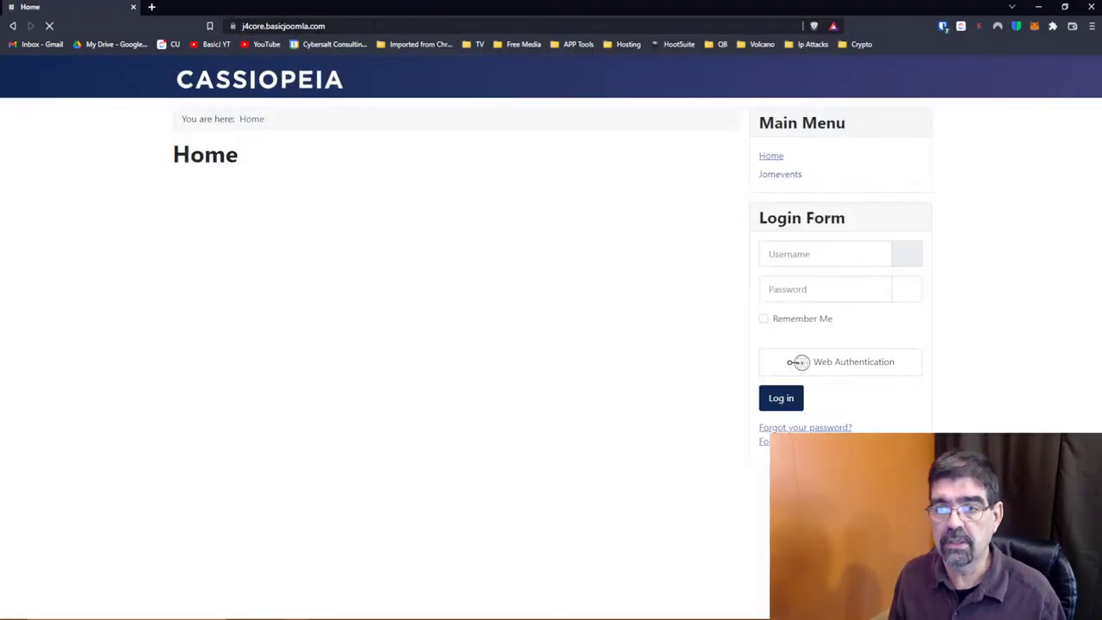
left_click(319, 26)
left_click(319, 26)
type("/ad")
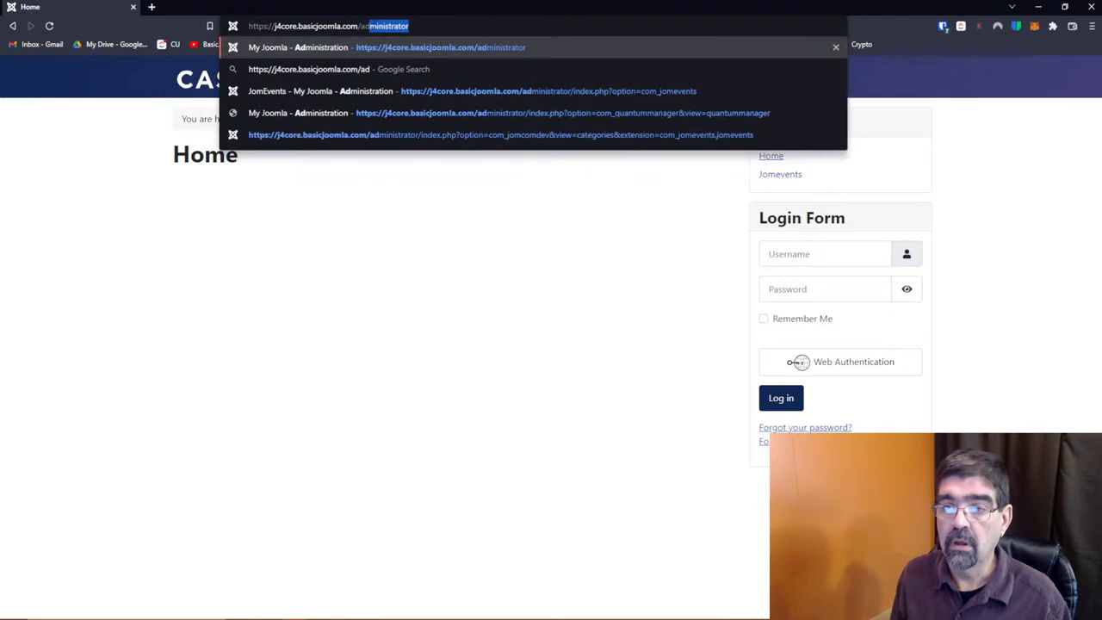
key("Return")
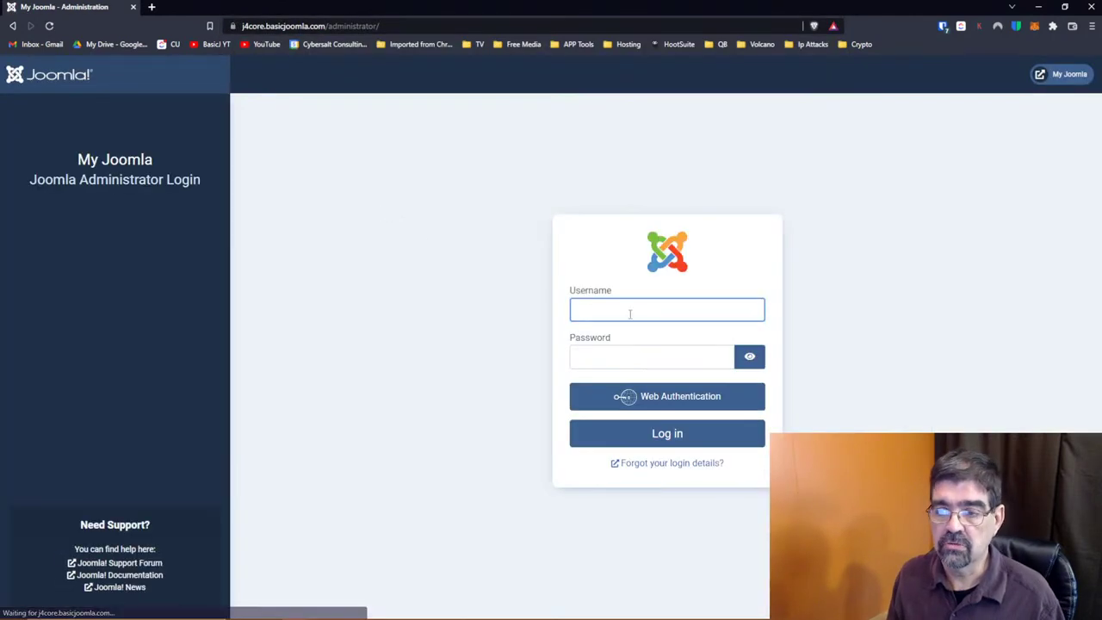
Fill in the administrator username and password and log in to the j4core backend
left_click(637, 310)
left_click(637, 338)
left_click(659, 435)
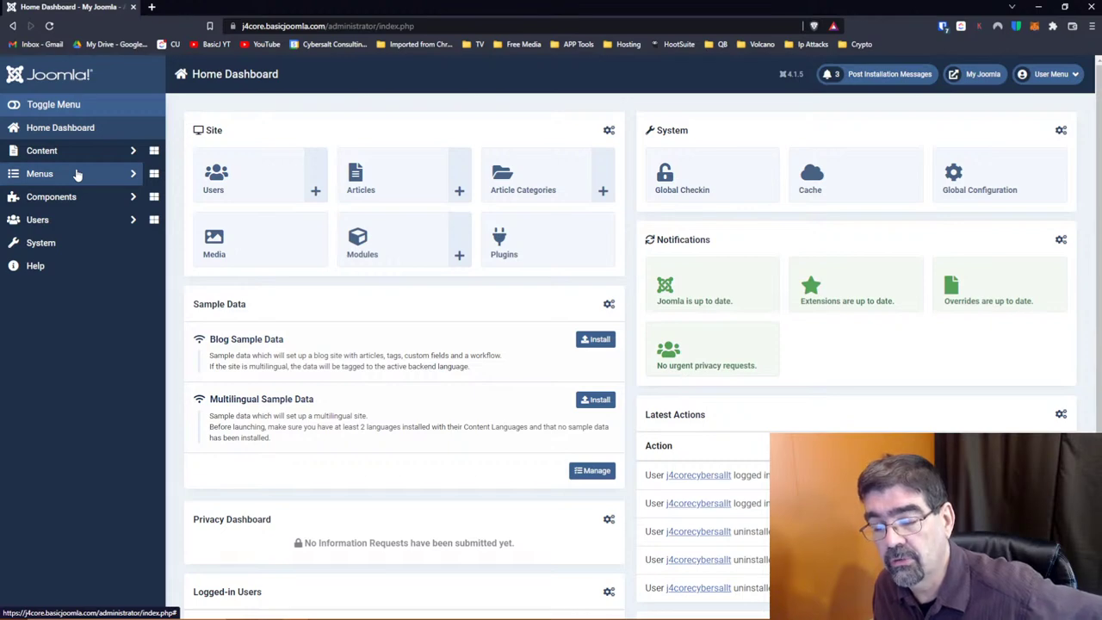
Open the Install from Web extension catalogue from the System dashboard and sort it by Newest First
left_click(62, 249)
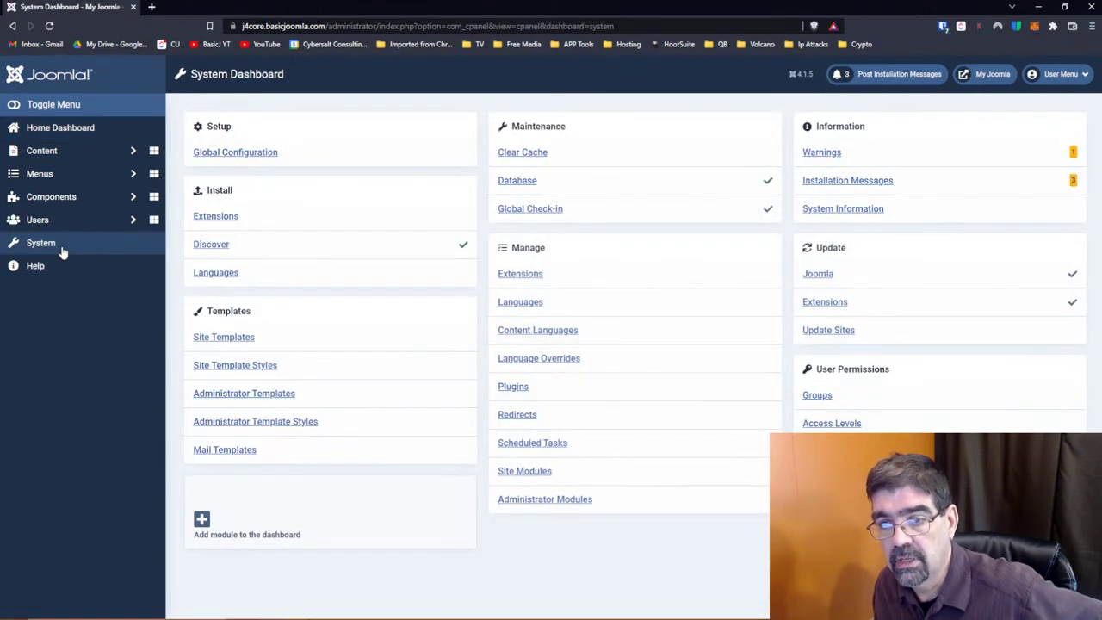
left_click(216, 218)
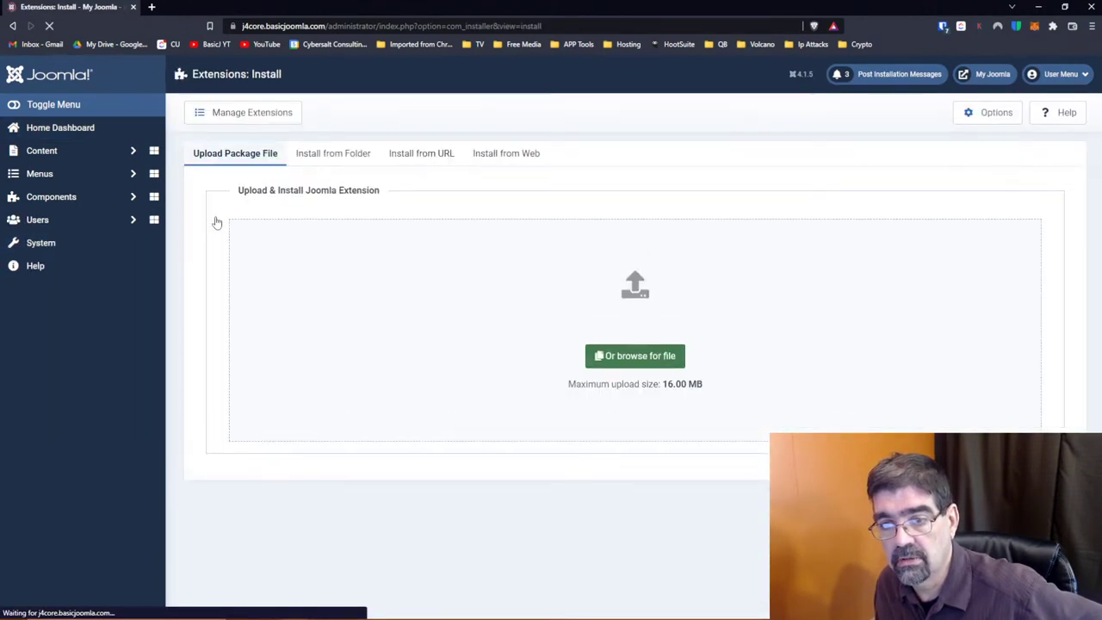
left_click(534, 153)
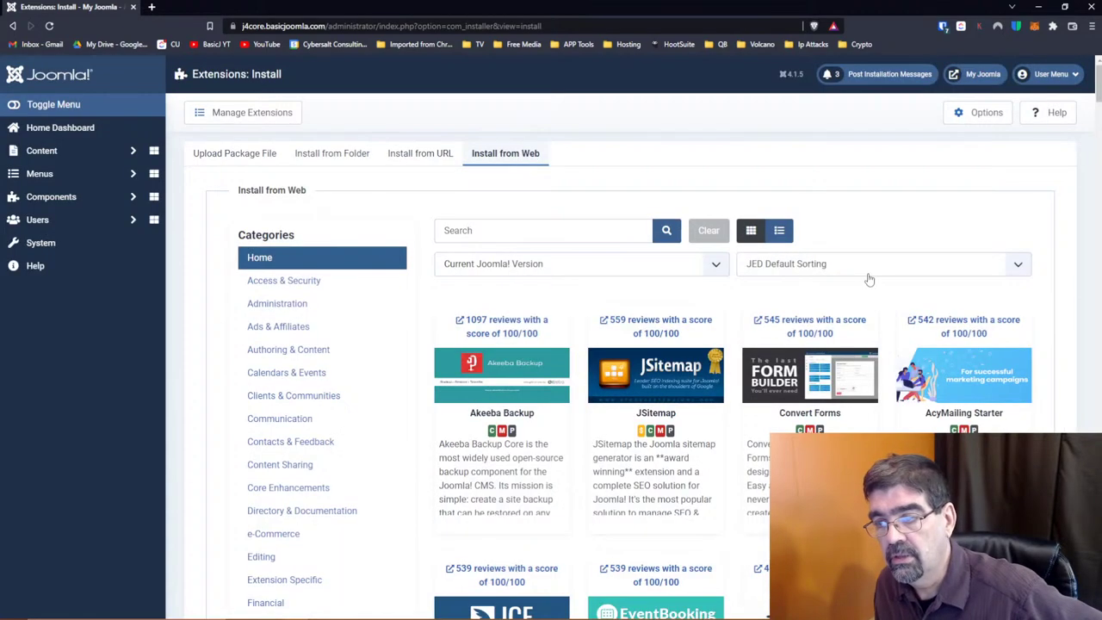
left_click(868, 269)
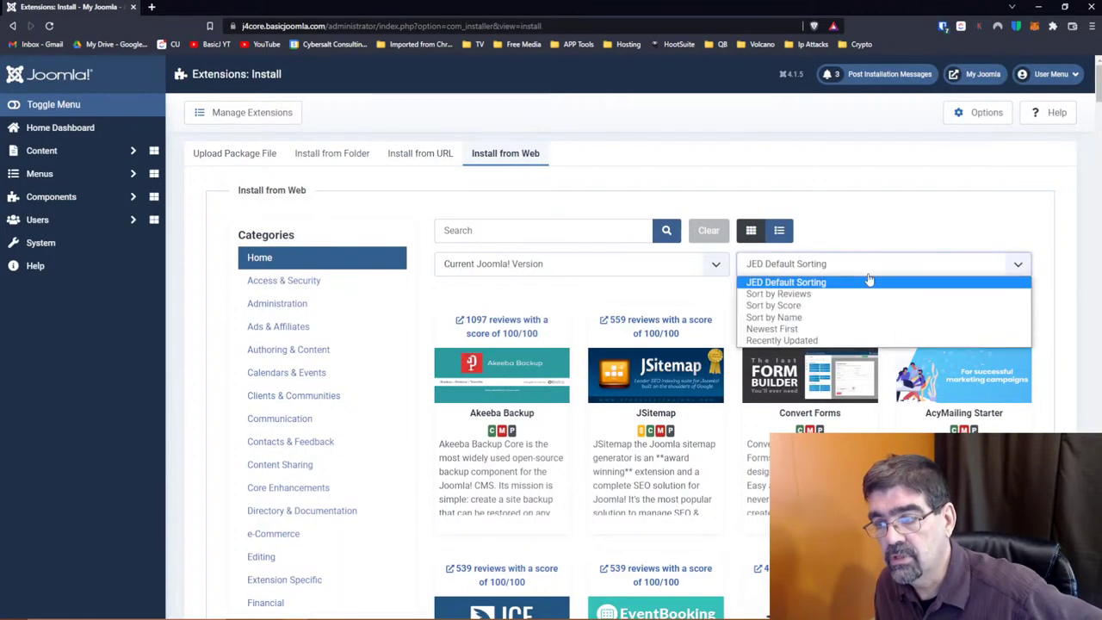
left_click(800, 330)
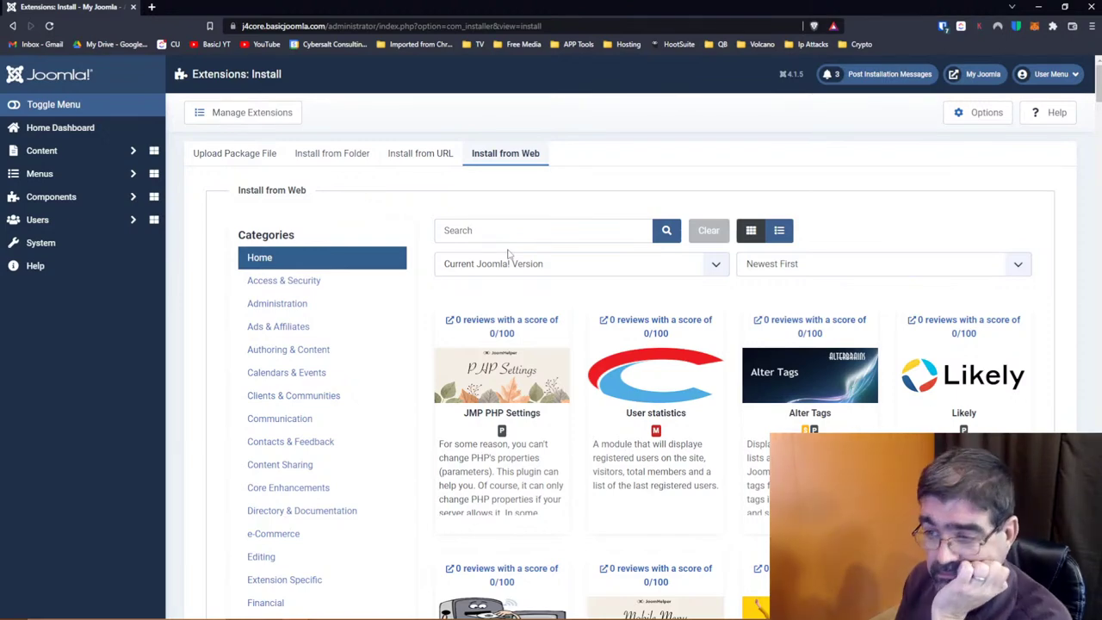
Open the JMP PHP Settings directory listing in a new tab, read its description and details, and close it
scroll(523, 231, "down", 1)
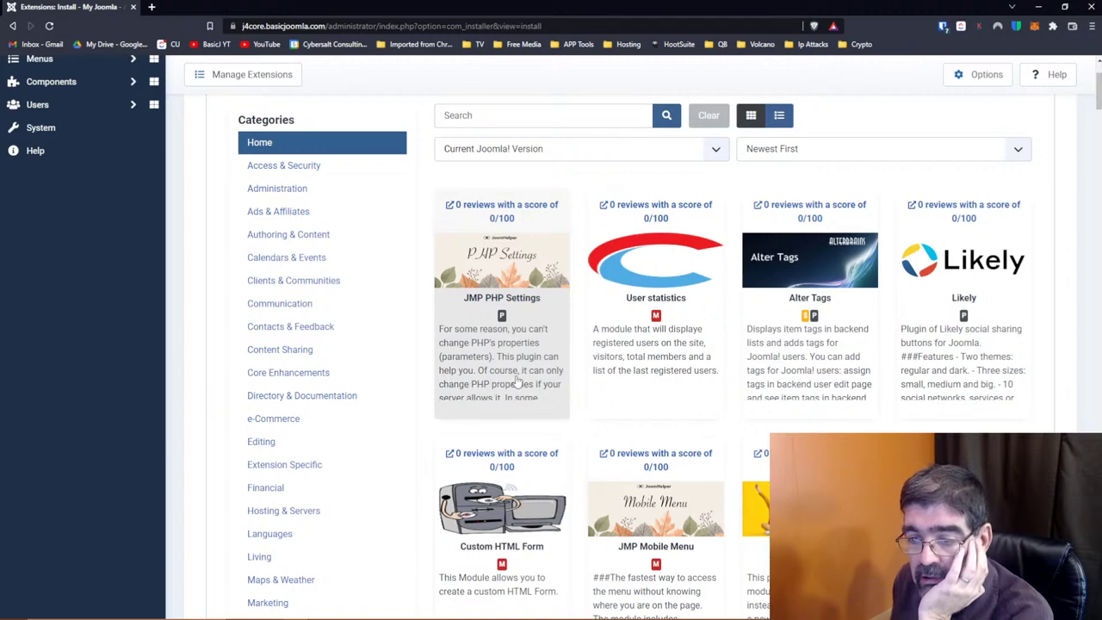
scroll(515, 380, "down", 1)
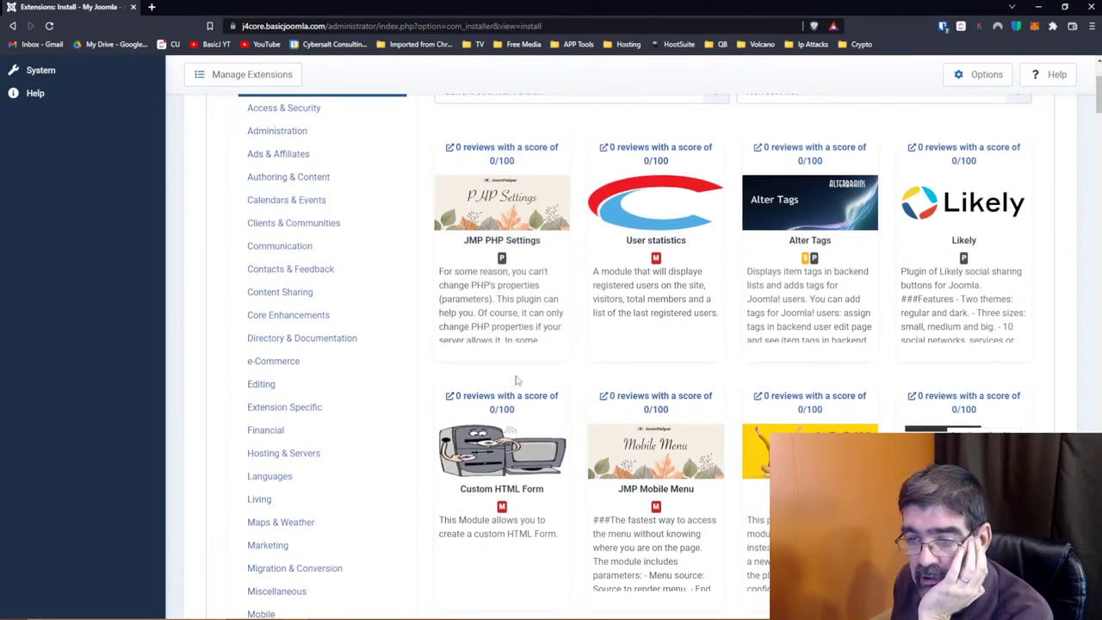
right_click(515, 158)
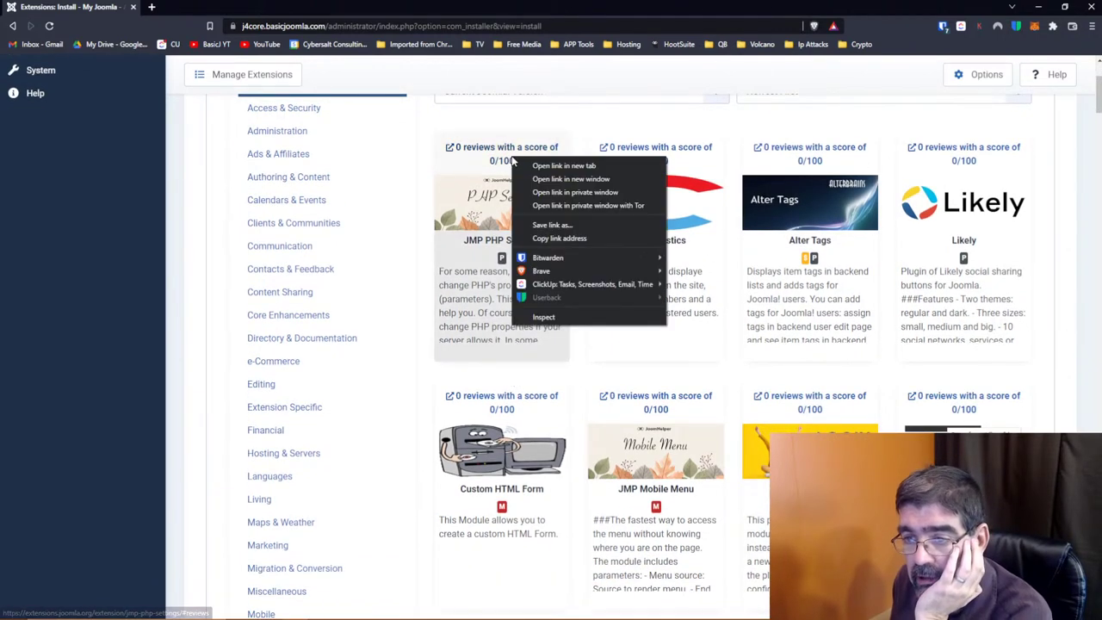
left_click(528, 166)
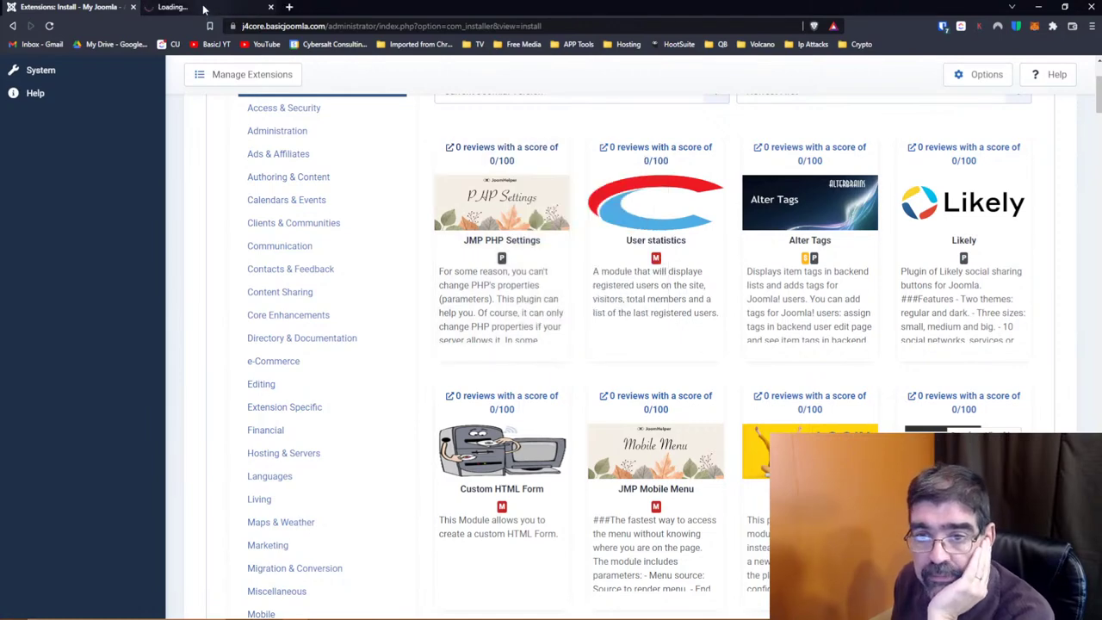
key("ctrl+Tab")
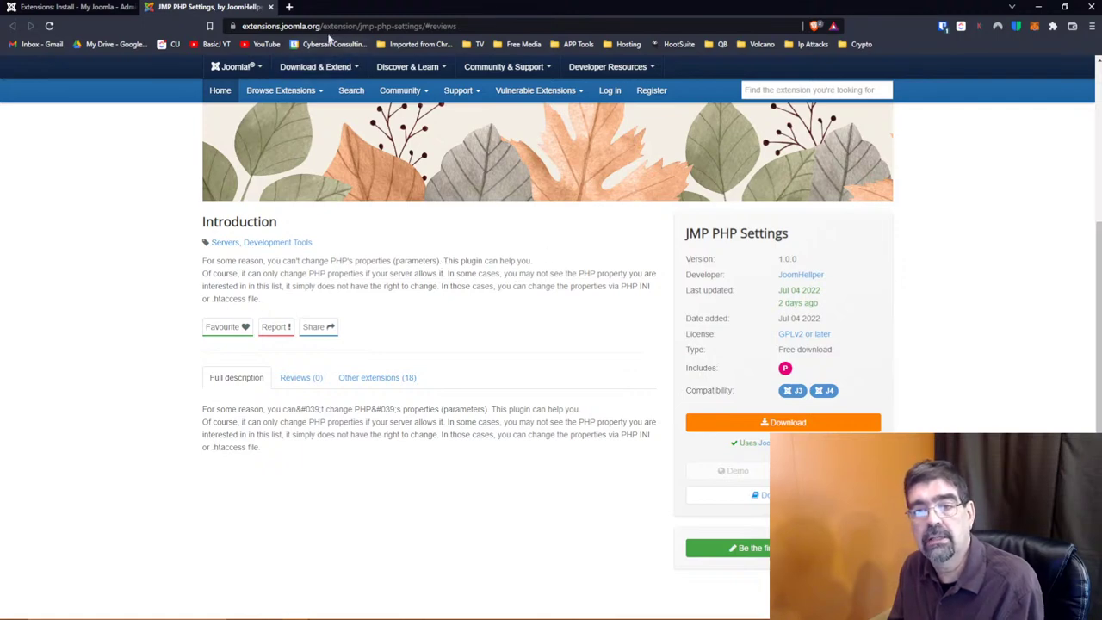
left_click(270, 7)
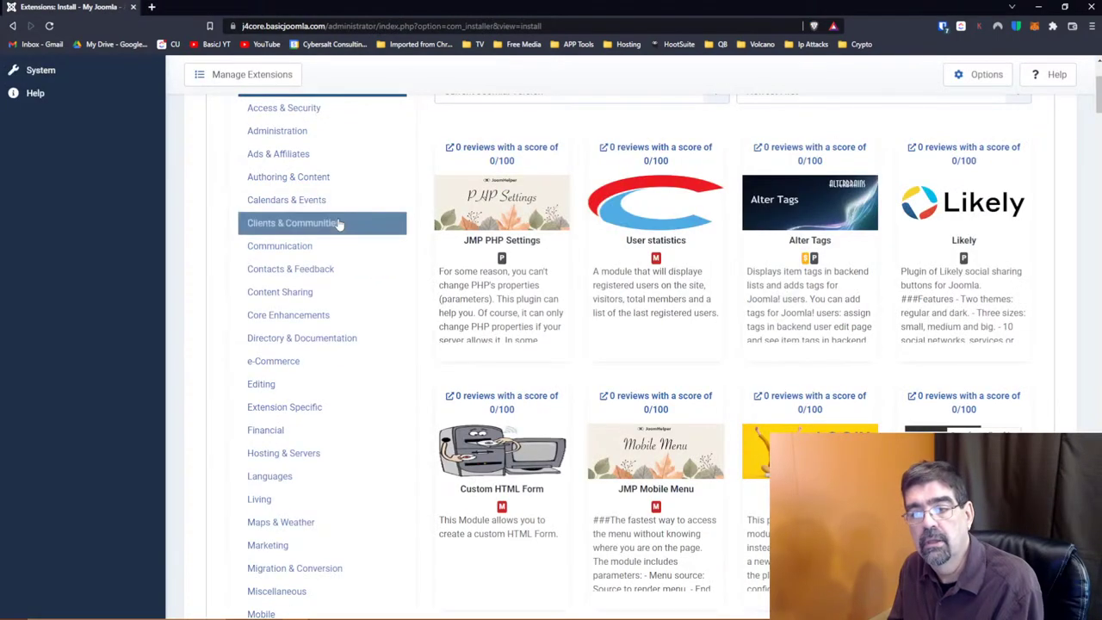
right_click(639, 227)
key("Escape")
left_click(206, 7)
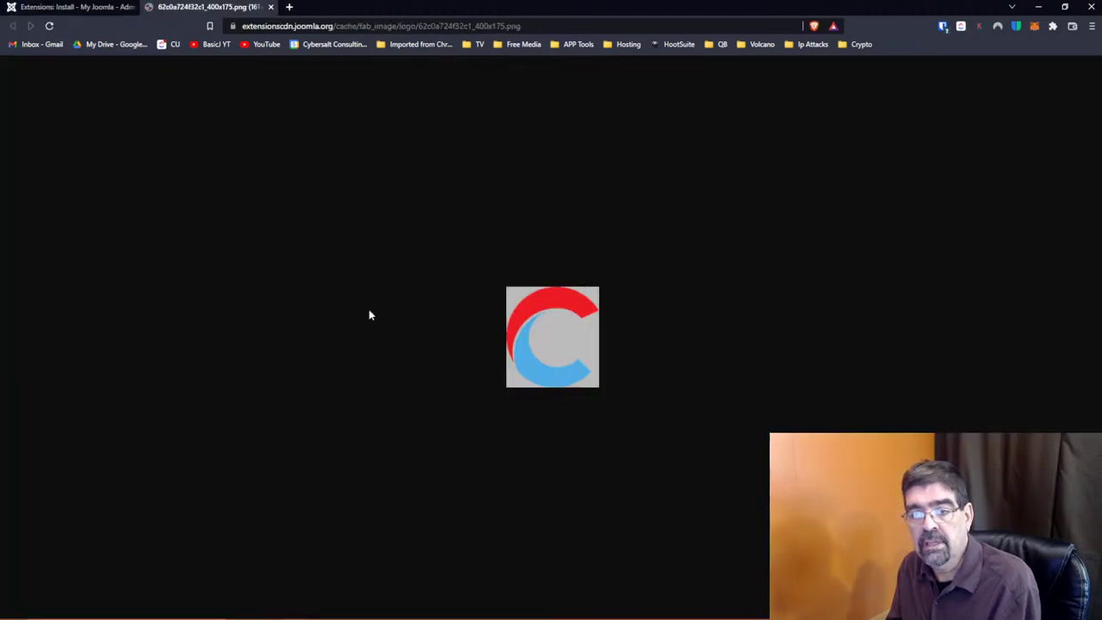
left_click(81, 7)
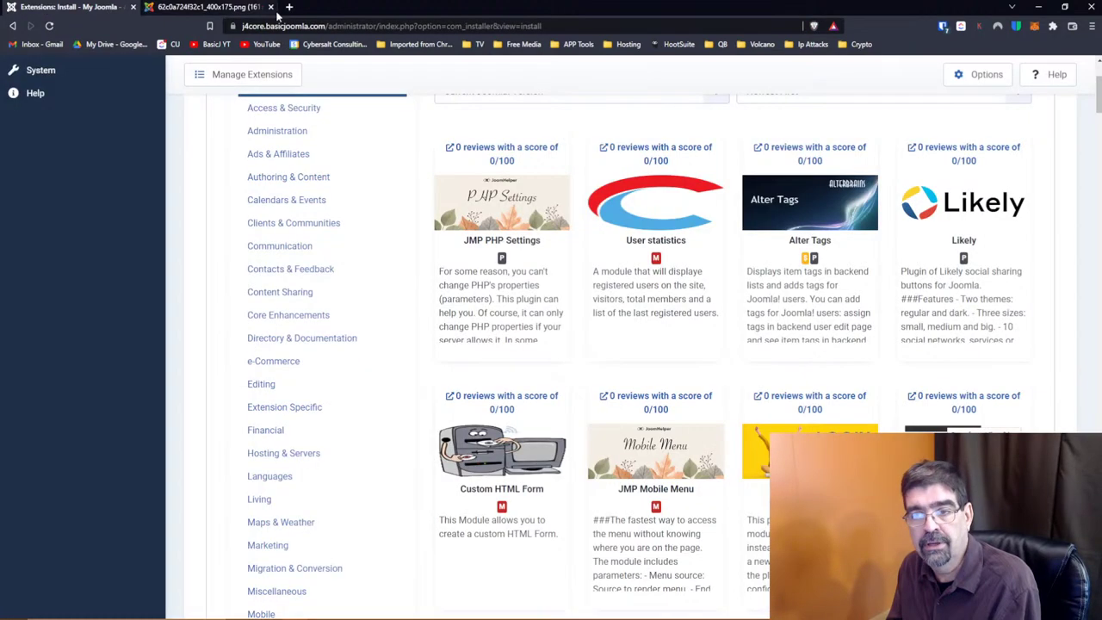
left_click(270, 7)
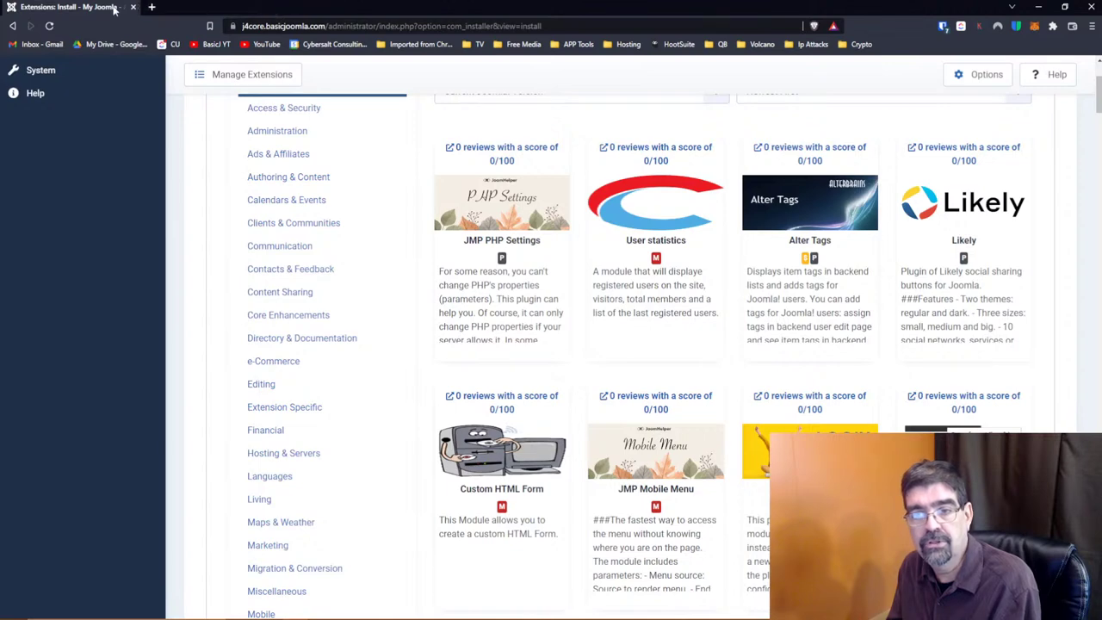
Open the User statistics directory listing in a new tab and follow it to the Configure User Statistics Module manual
right_click(624, 149)
left_click(675, 154)
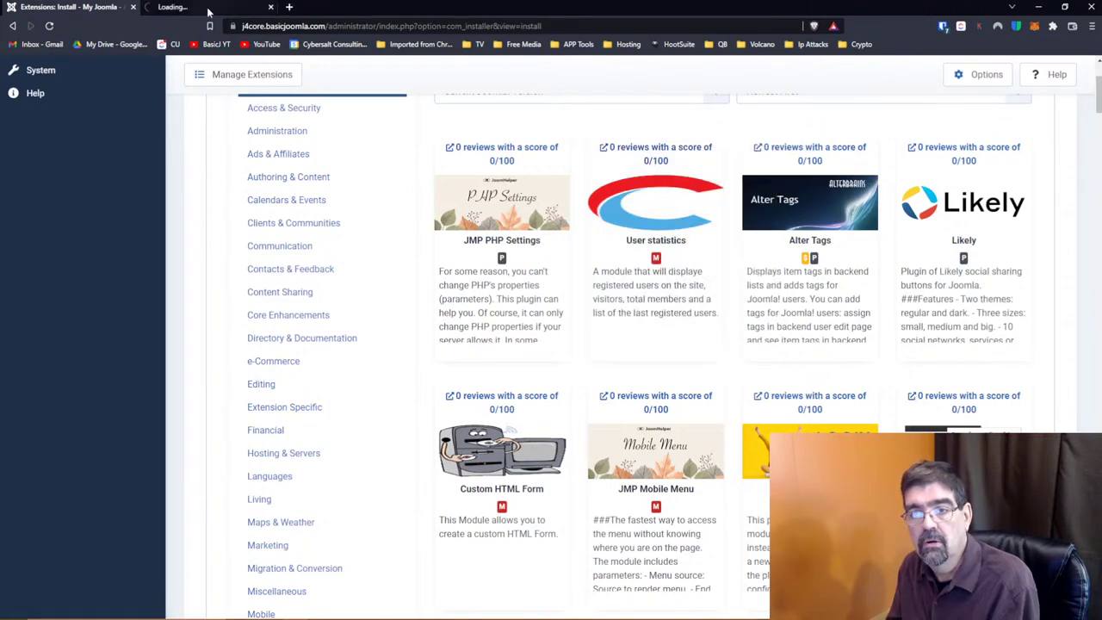
left_click(207, 7)
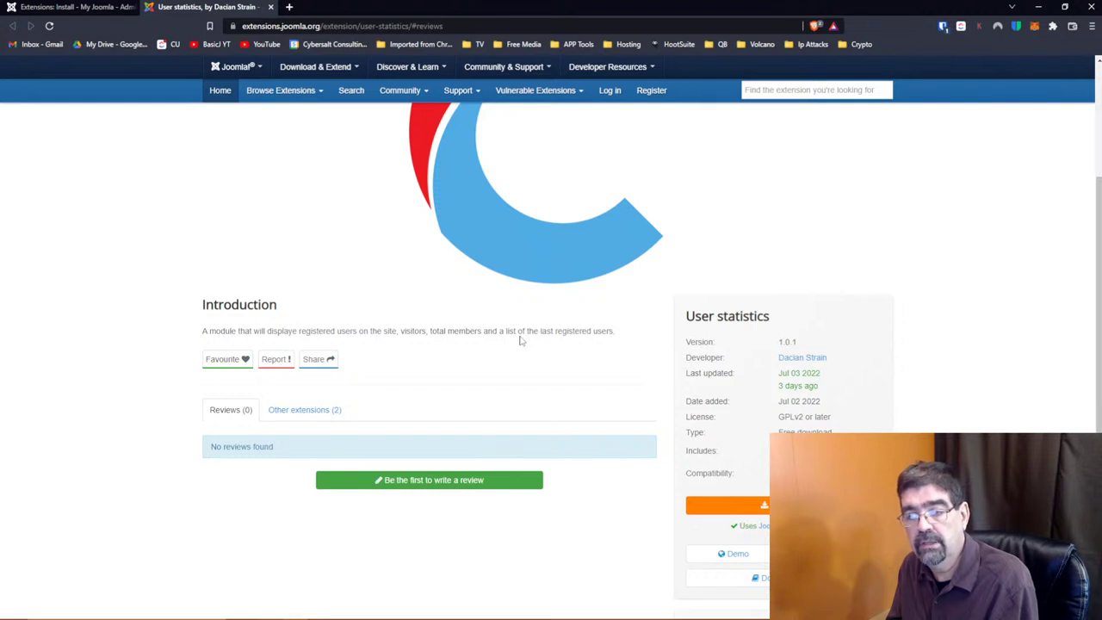
left_click(744, 552)
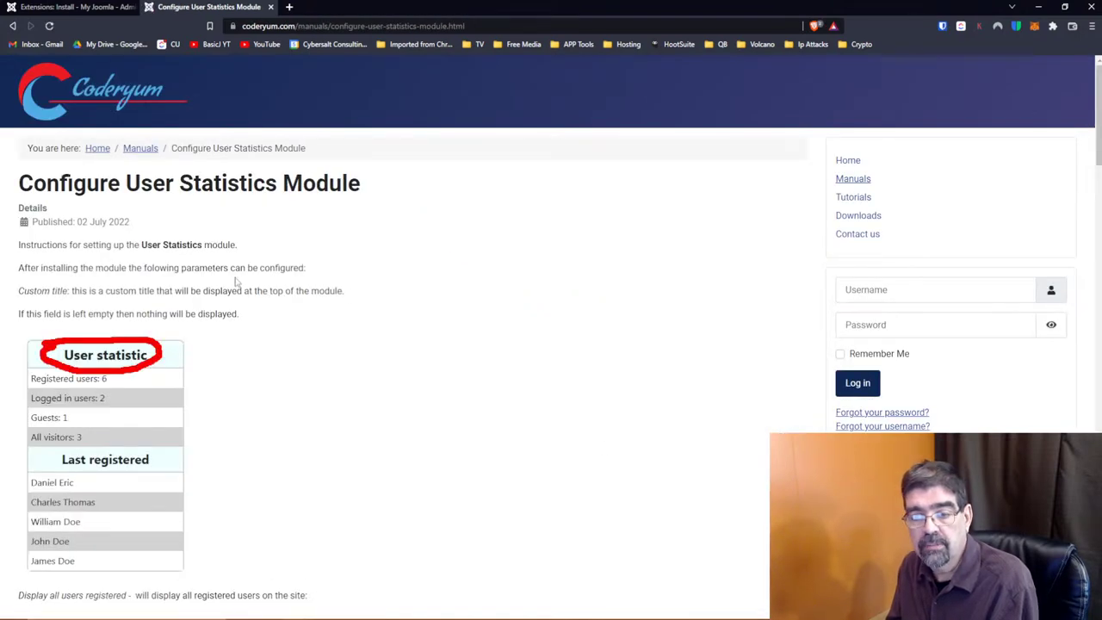
Examine the manual's display options for registered, logged-in, guest and all users, and close its tab
scroll(243, 282, "down", 1)
scroll(242, 282, "down", 1)
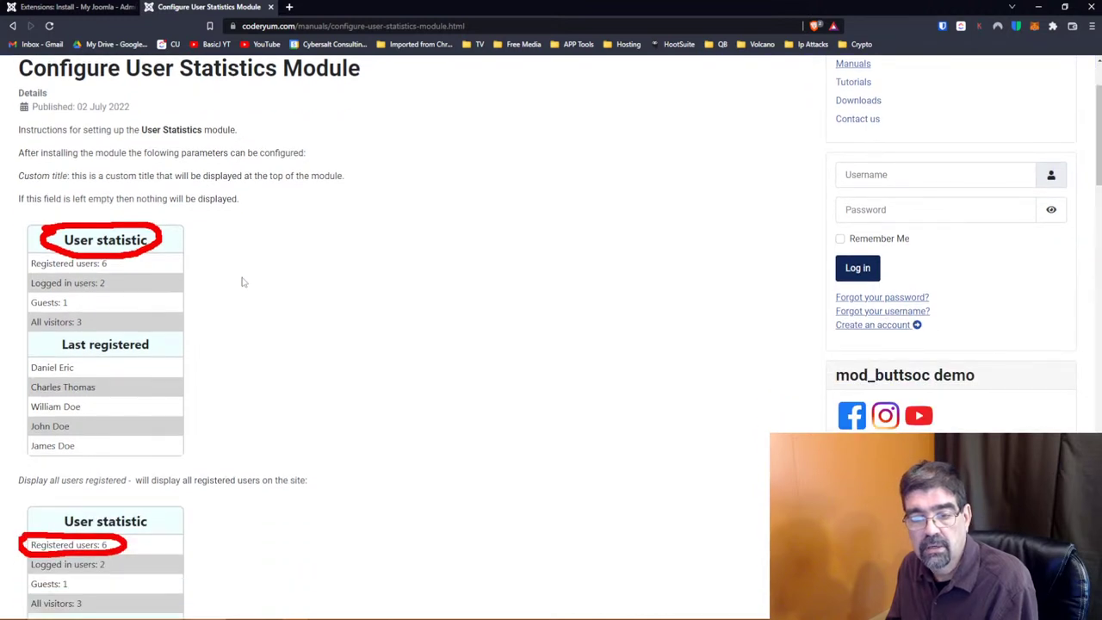
scroll(243, 282, "down", 3)
scroll(243, 282, "up", 2)
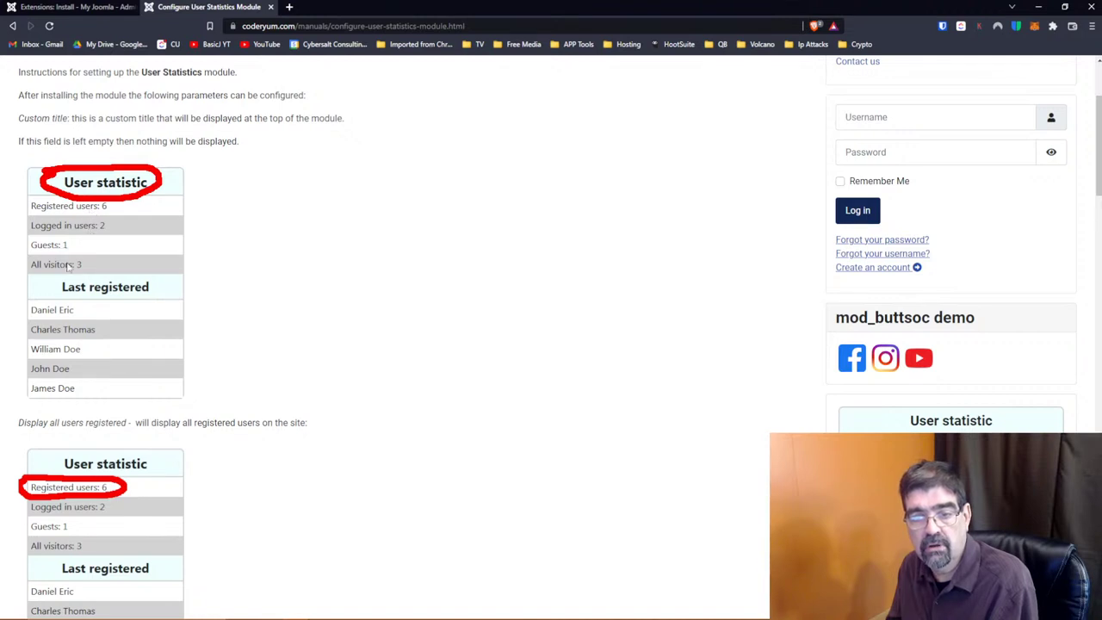
scroll(69, 322, "down", 1)
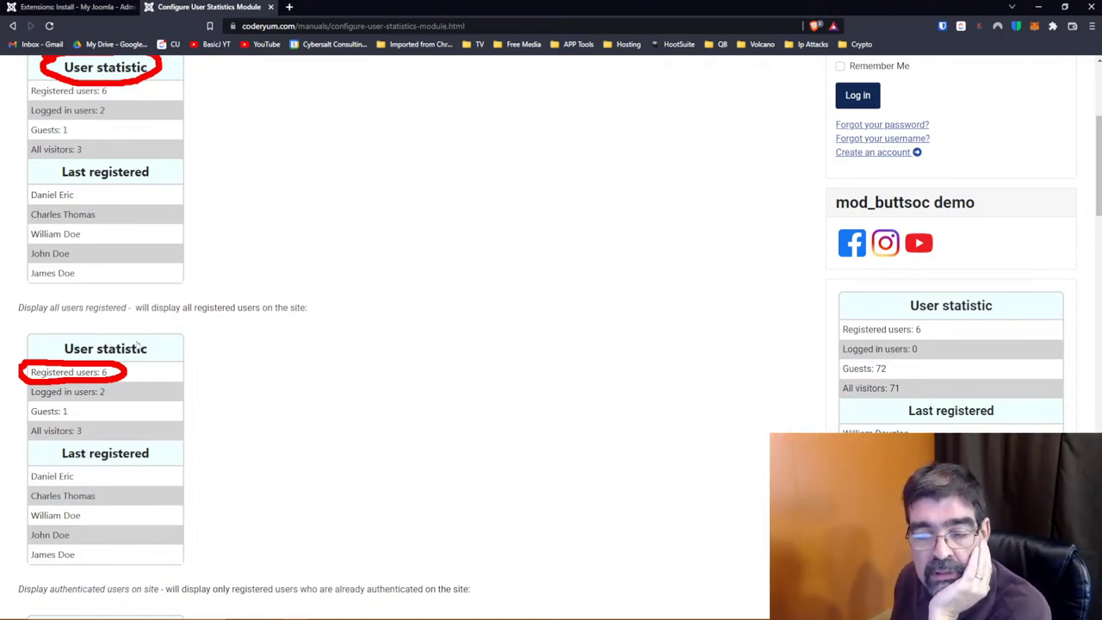
scroll(256, 373, "down", 2)
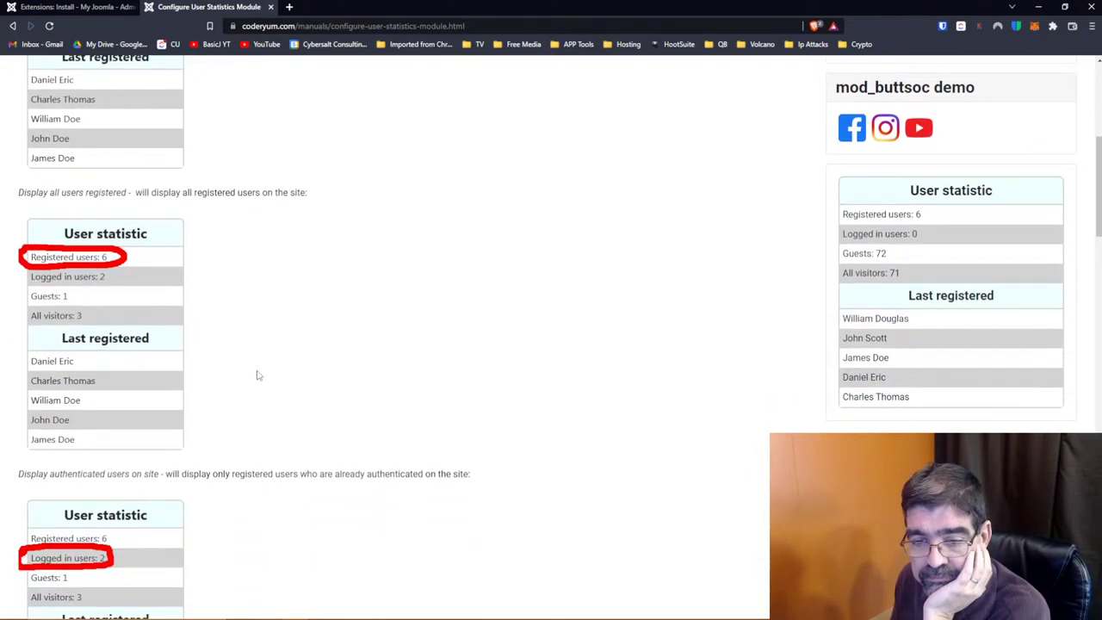
scroll(257, 375, "down", 1)
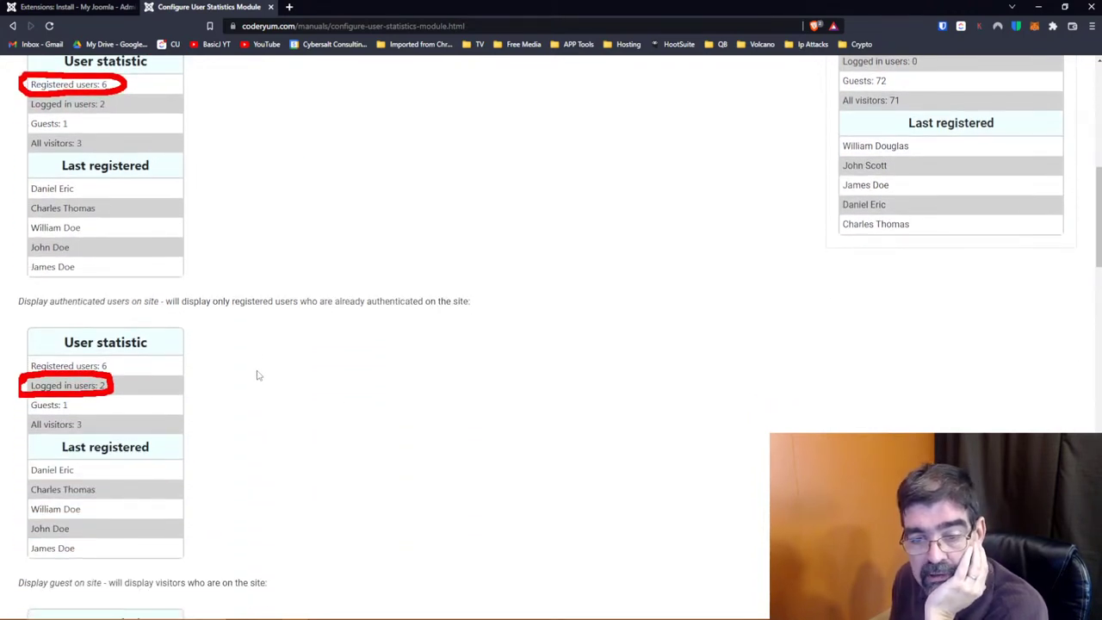
scroll(257, 376, "down", 1)
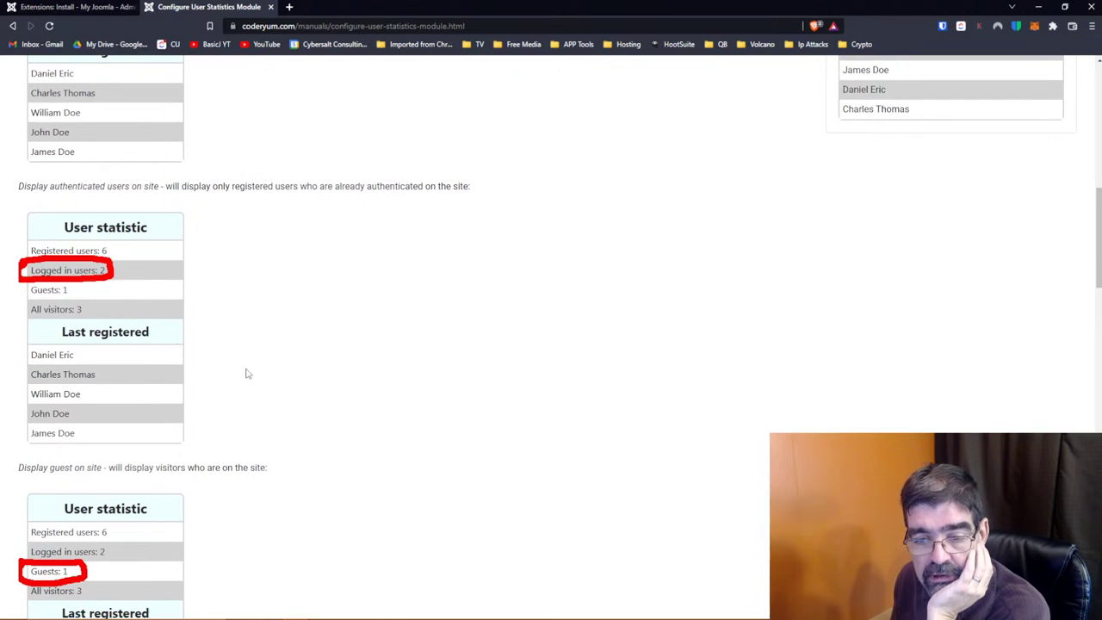
scroll(246, 372, "down", 2)
scroll(246, 373, "down", 2)
scroll(247, 373, "down", 2)
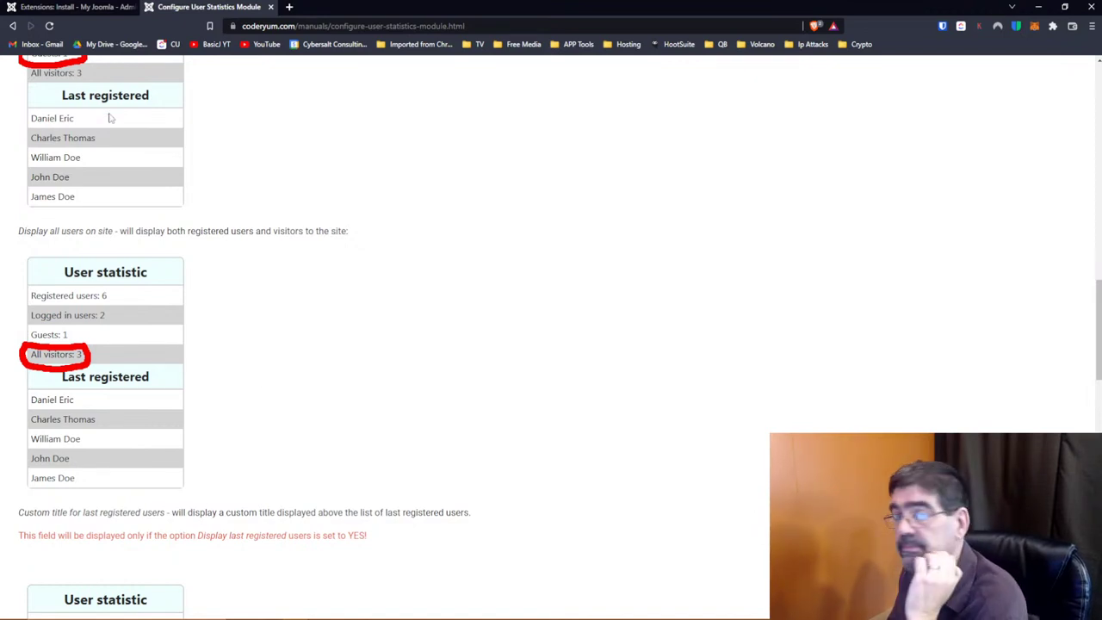
left_click(271, 7)
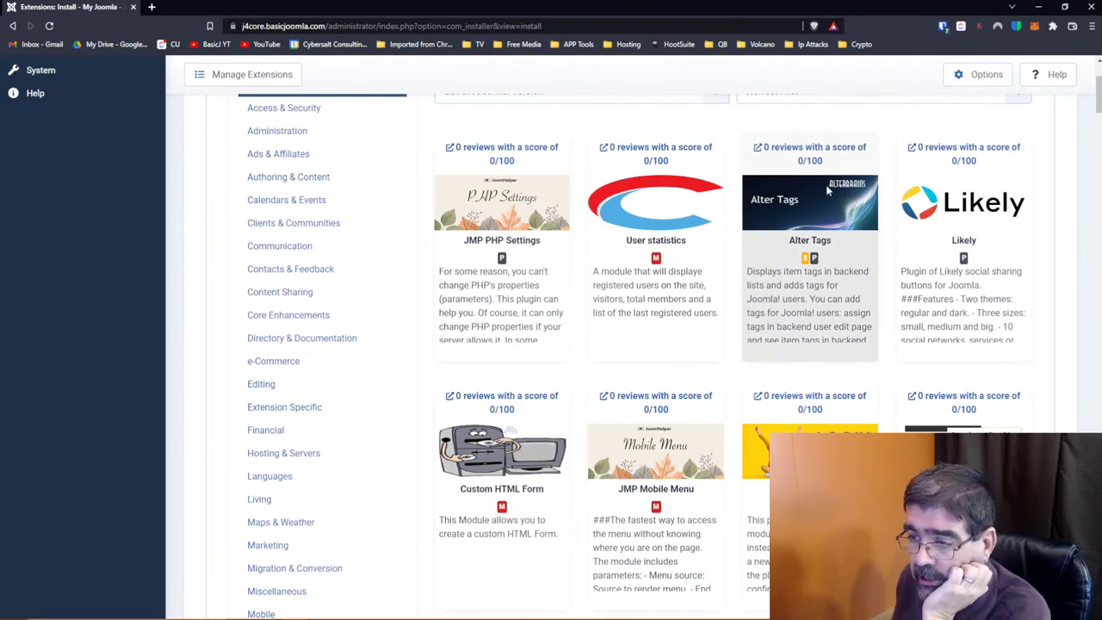
Open the Alter Tags directory listing in a new tab and read its description and extension details
right_click(805, 152)
left_click(839, 157)
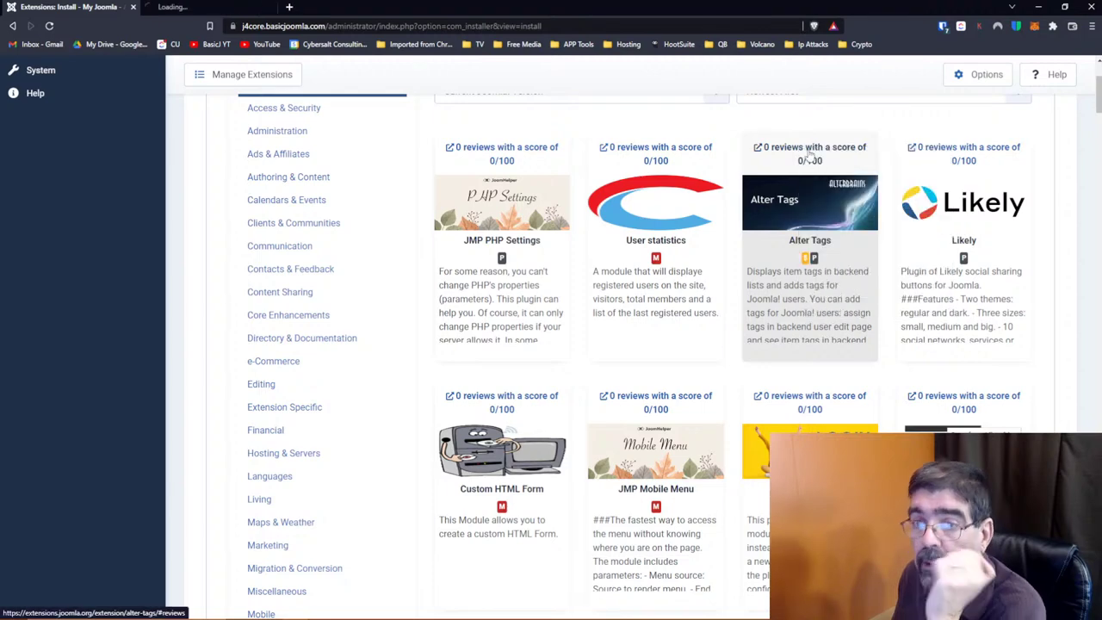
left_click(185, 7)
scroll(156, 275, "down", 2)
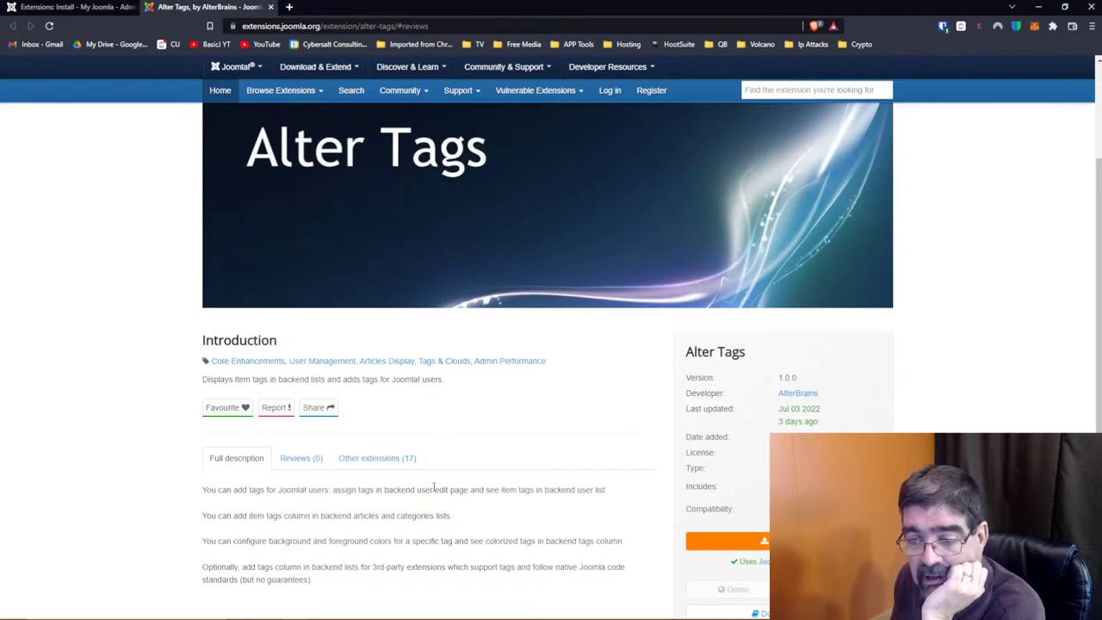
scroll(435, 488, "down", 2)
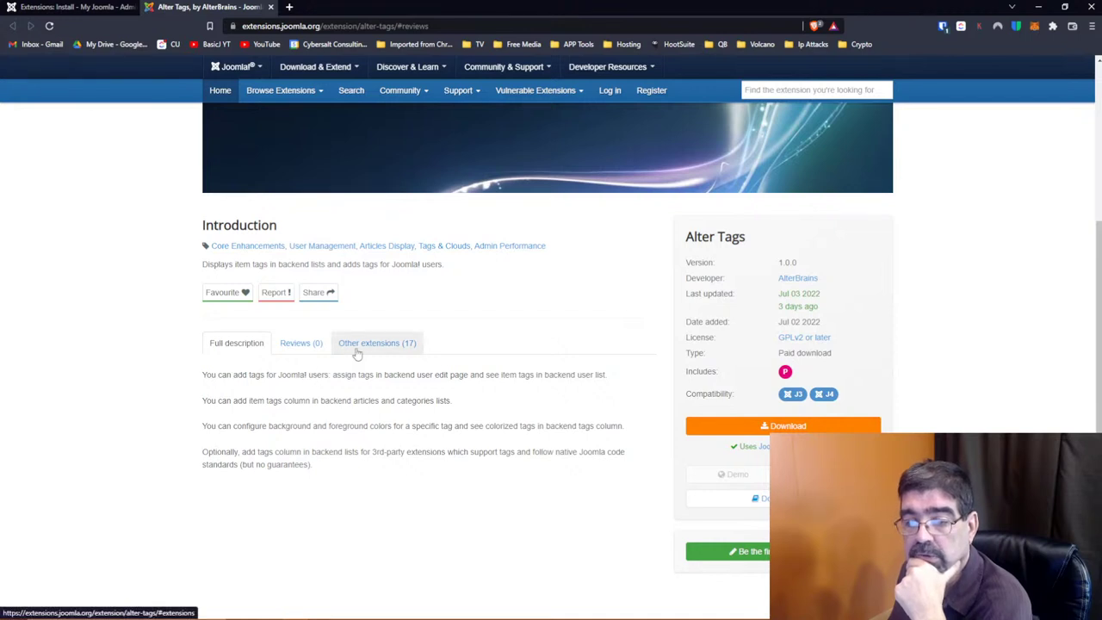
Copy the web address of the Alter Tags directory listing
left_click(446, 26)
right_click(446, 27)
left_click(475, 89)
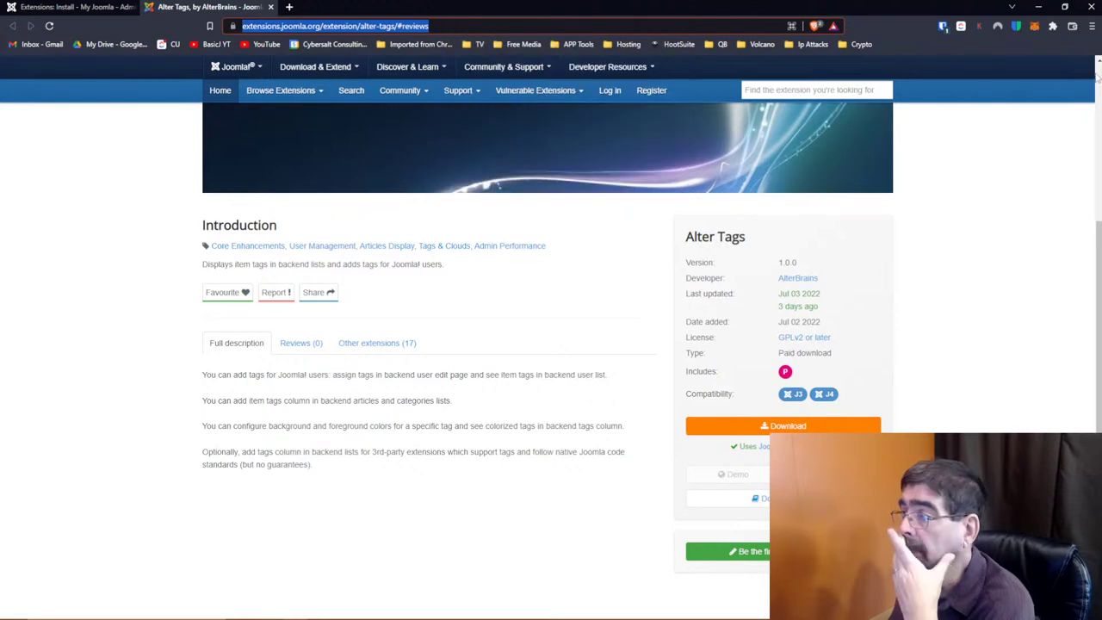
left_click(289, 7)
key("ctrl+w")
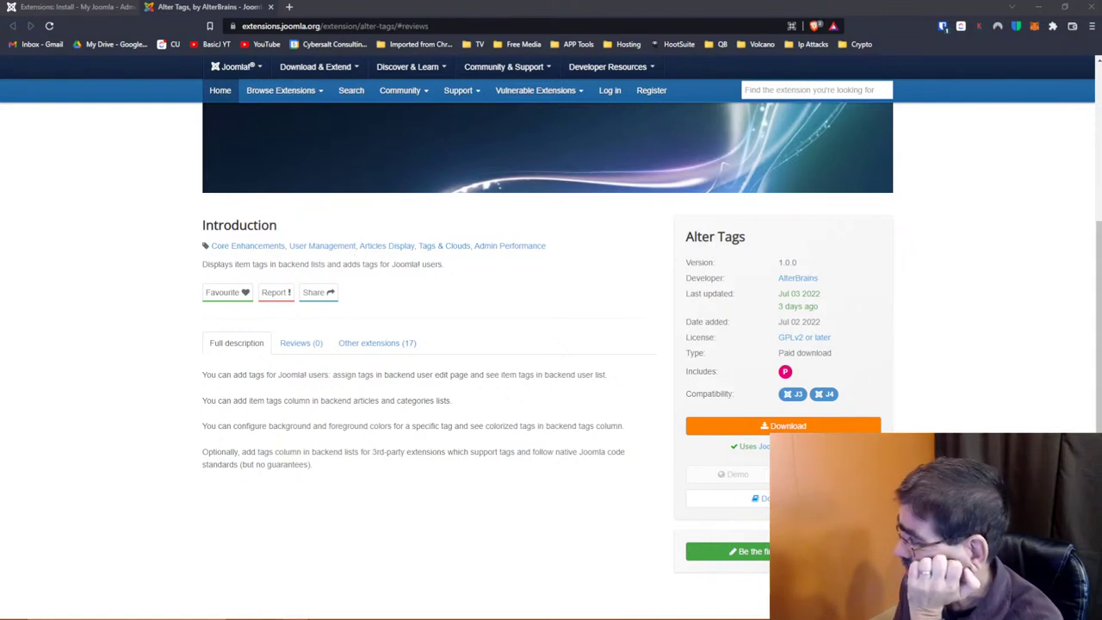
left_click(336, 26)
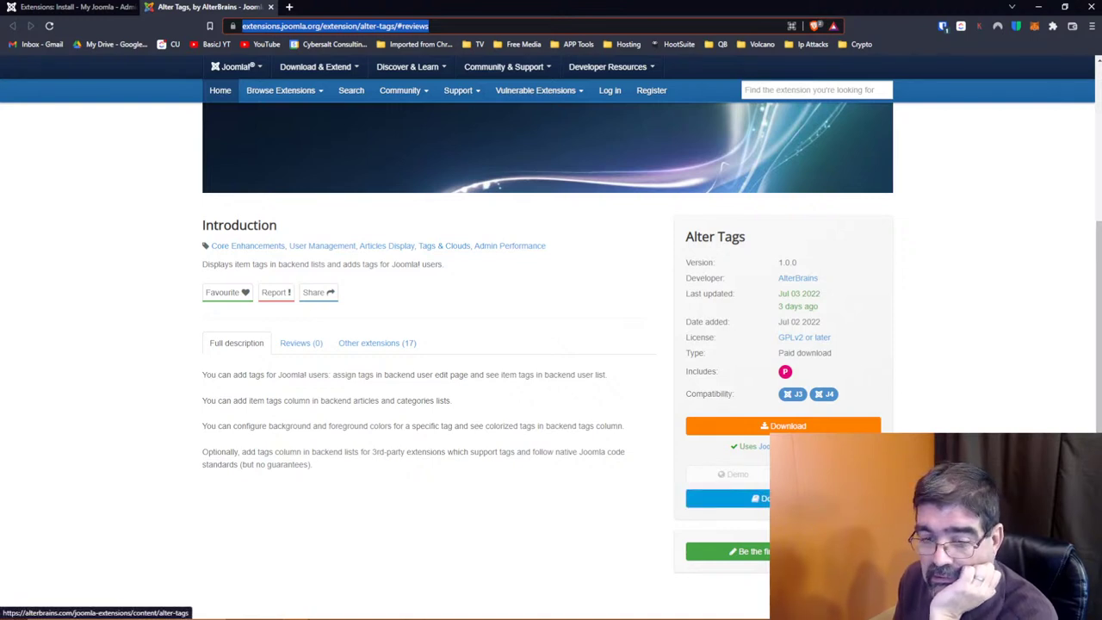
Open the Alter Tags documentation on the AlterBrains site and read its description, extension information and features
left_click(809, 499)
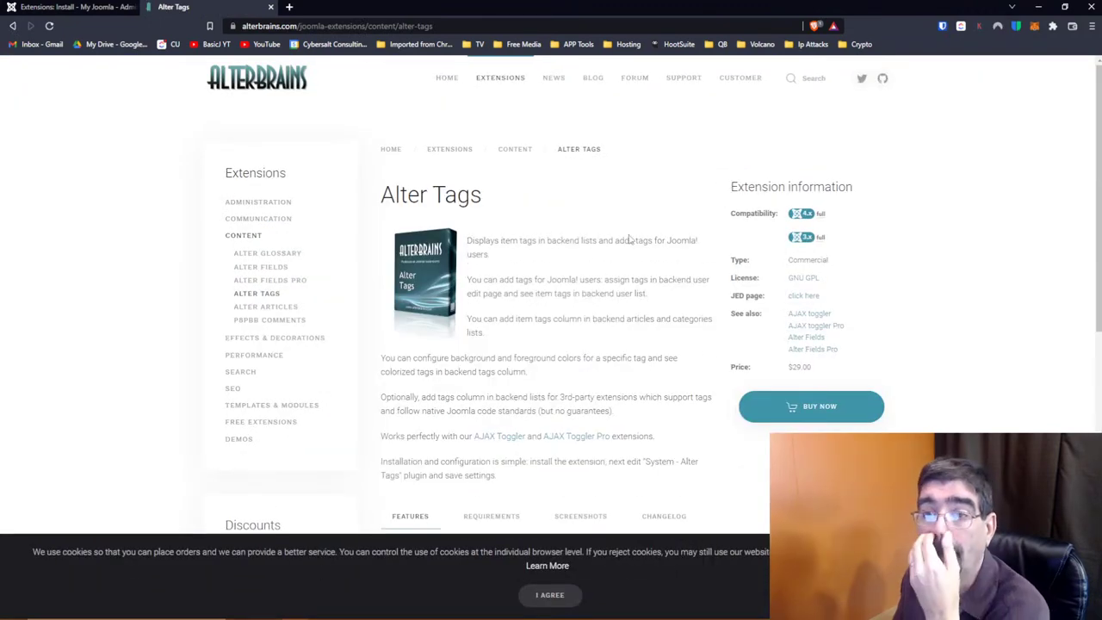
scroll(630, 240, "down", 1)
scroll(630, 239, "up", 1)
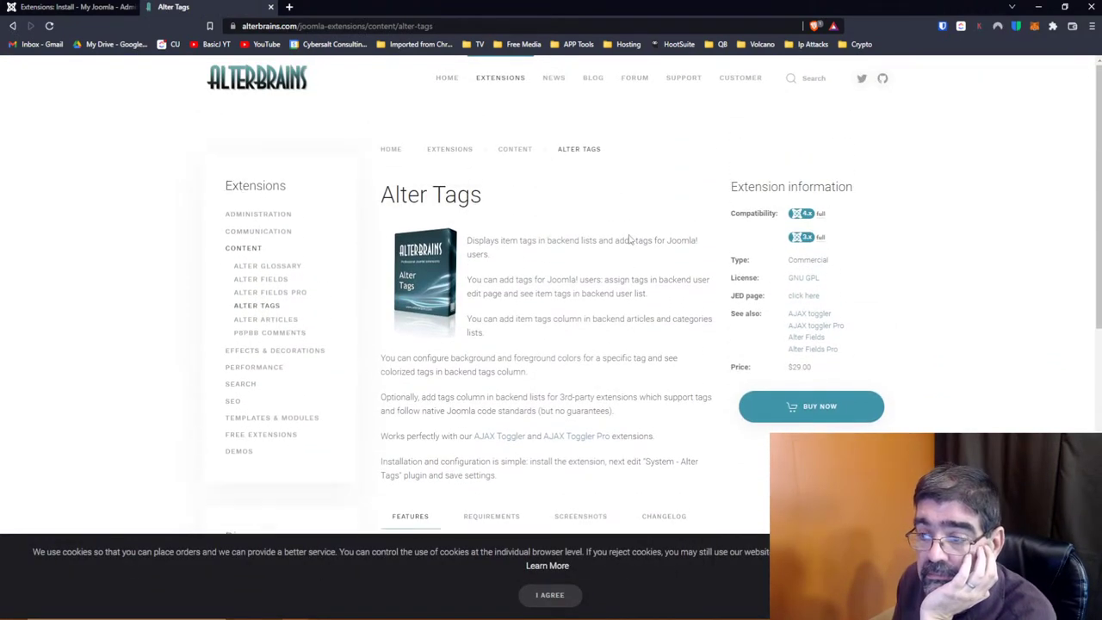
scroll(630, 239, "down", 2)
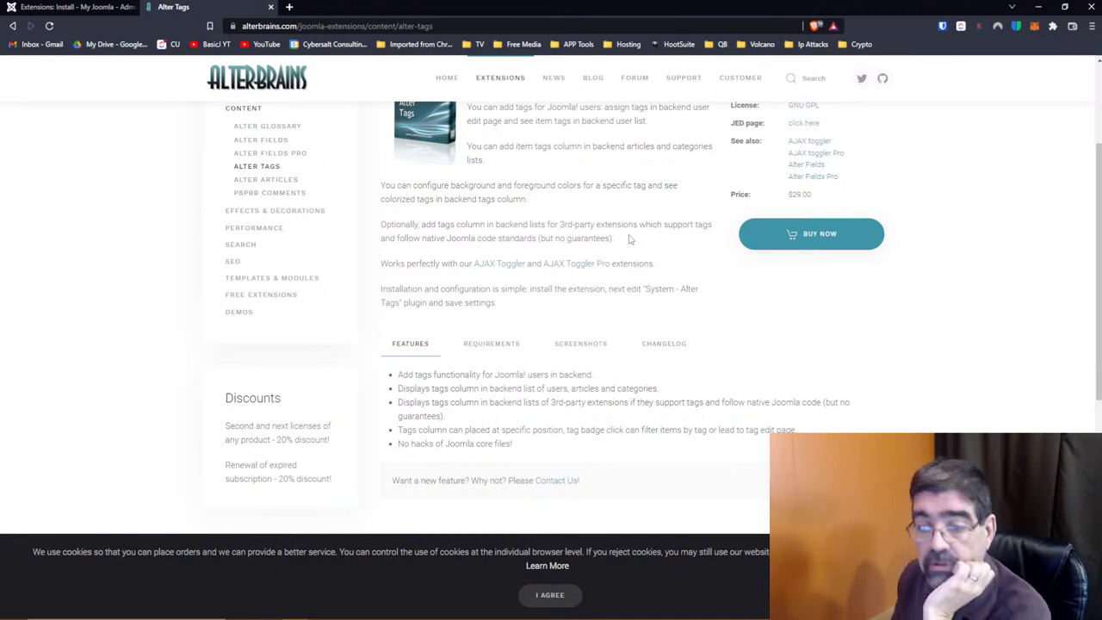
scroll(629, 240, "up", 2)
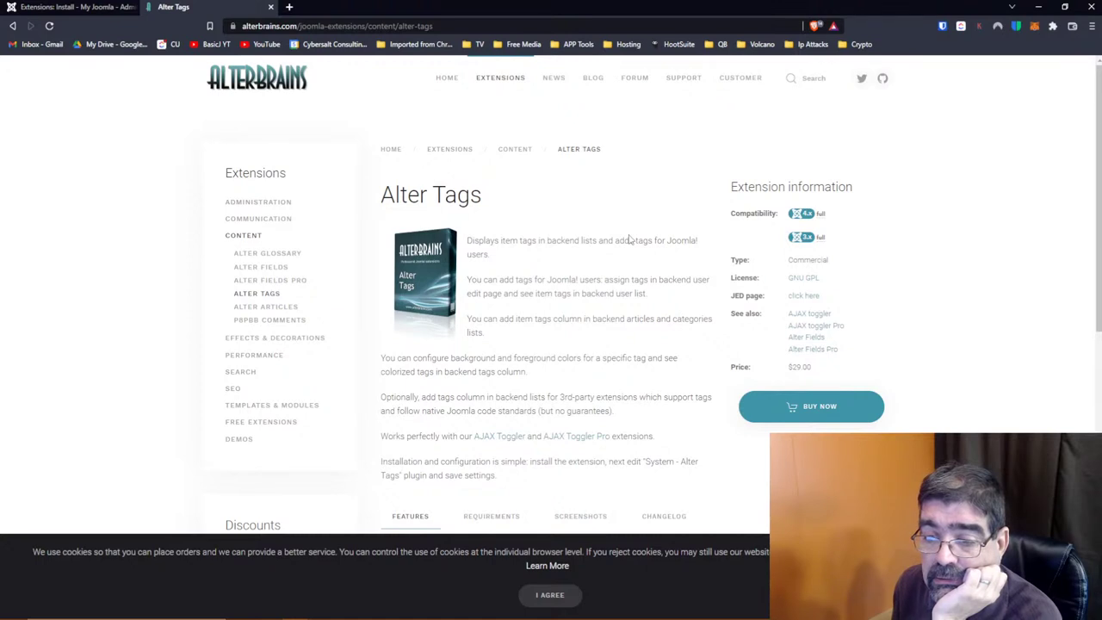
scroll(629, 240, "down", 2)
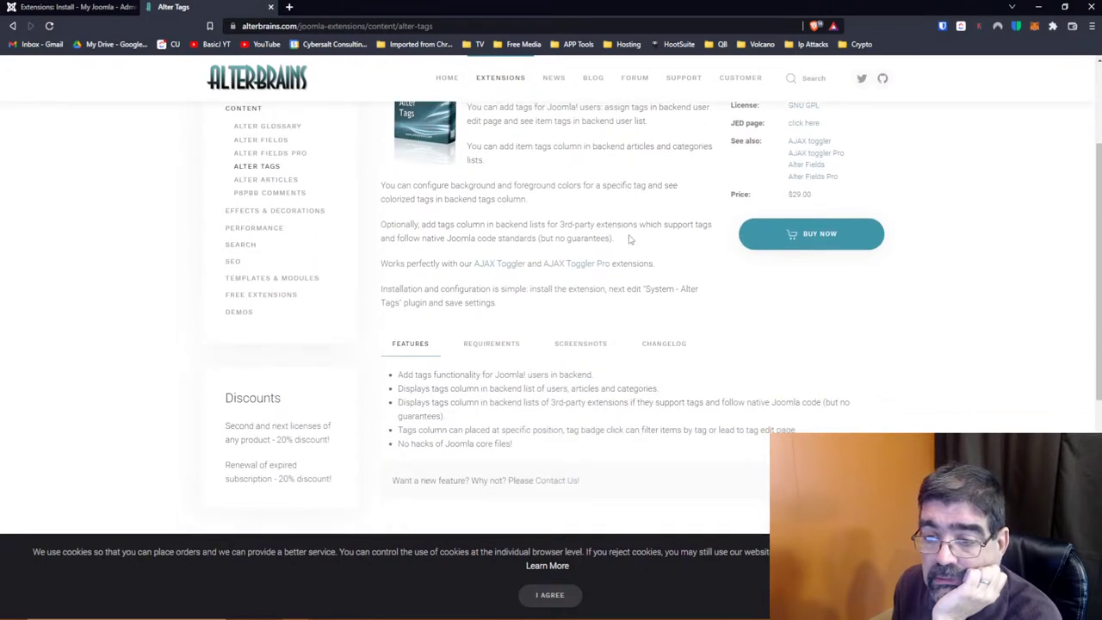
View the Alter Tags screenshots of the article list, user list, user edit and tag list, and close the gallery
scroll(630, 239, "down", 1)
left_click(578, 230)
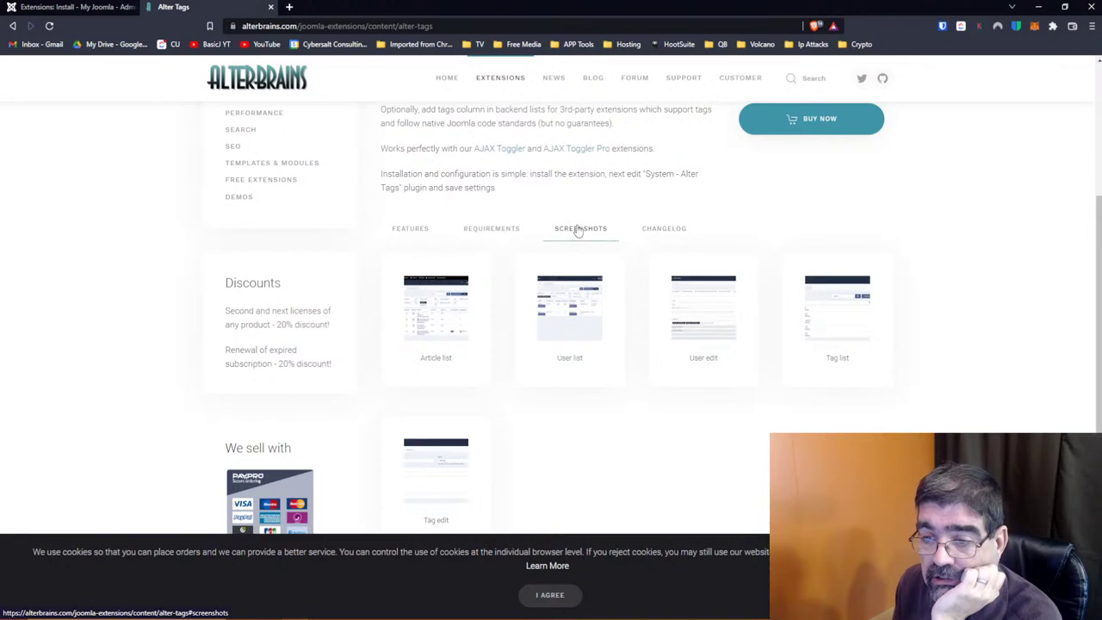
left_click(436, 316)
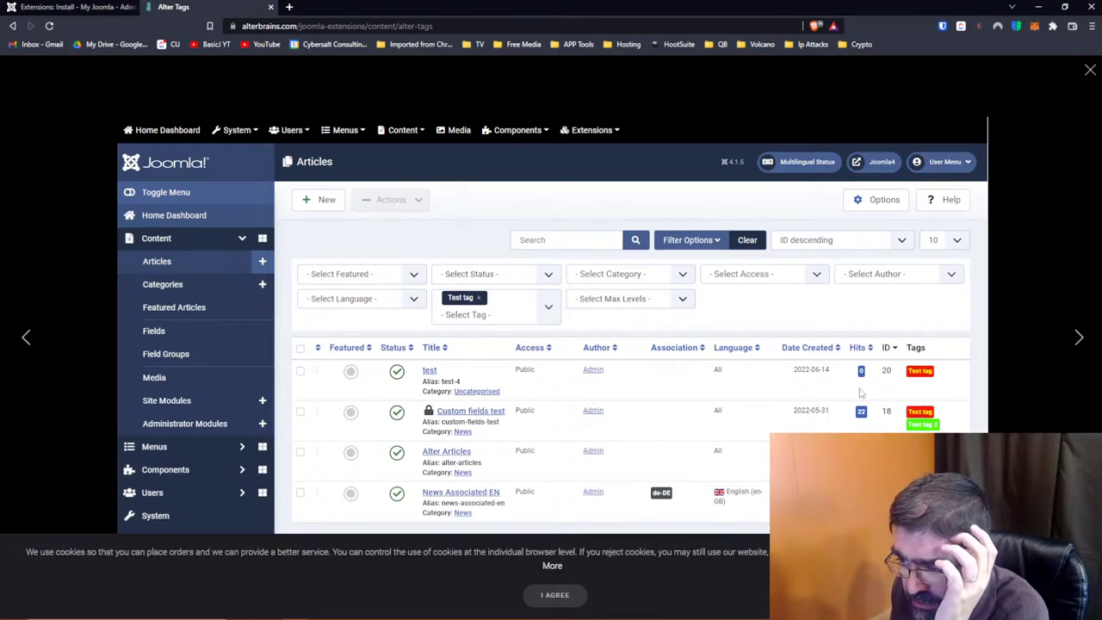
left_click(1080, 338)
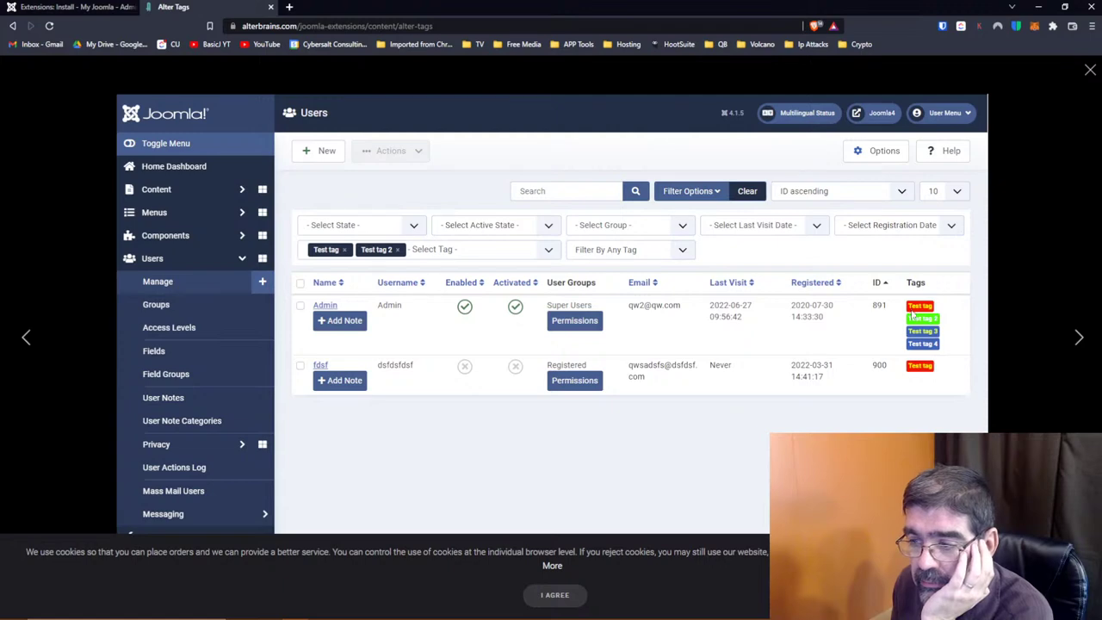
left_click(1080, 339)
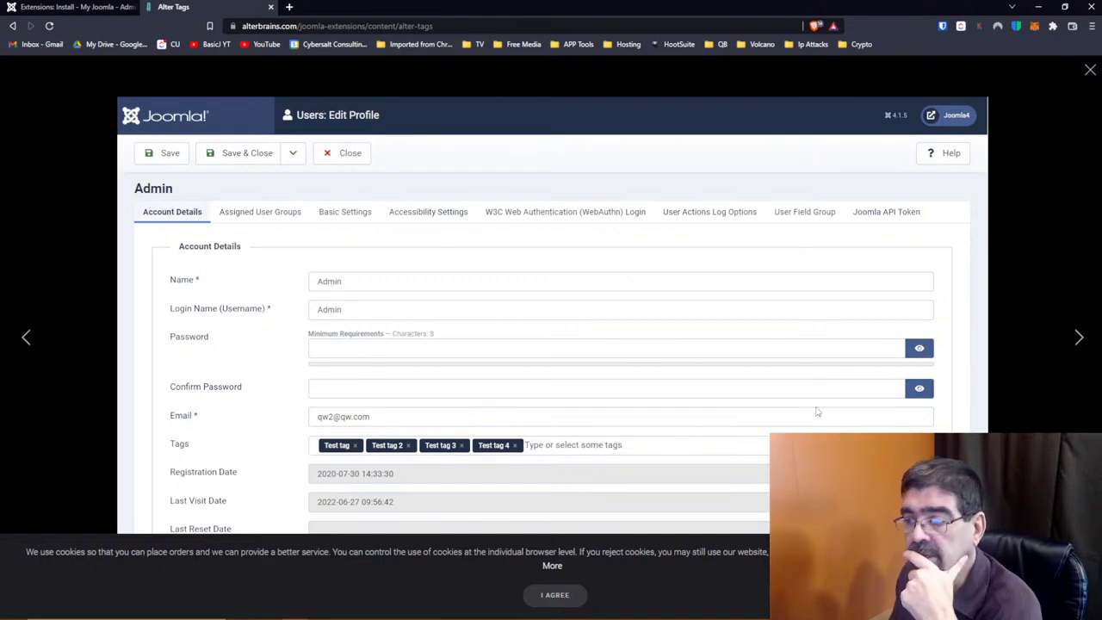
left_click(1079, 341)
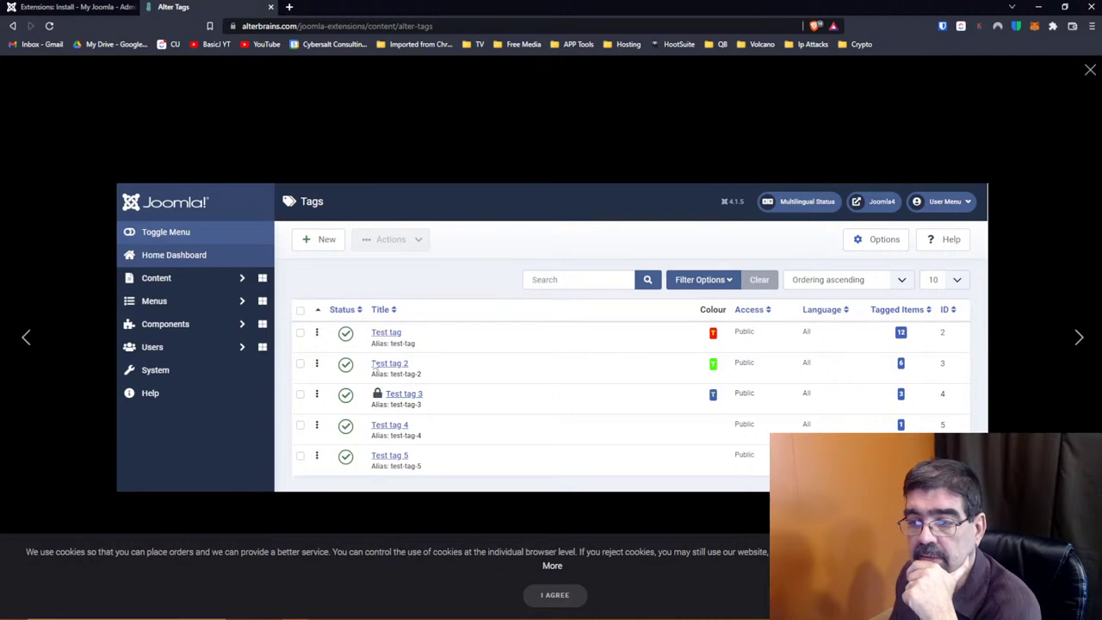
left_click(1091, 70)
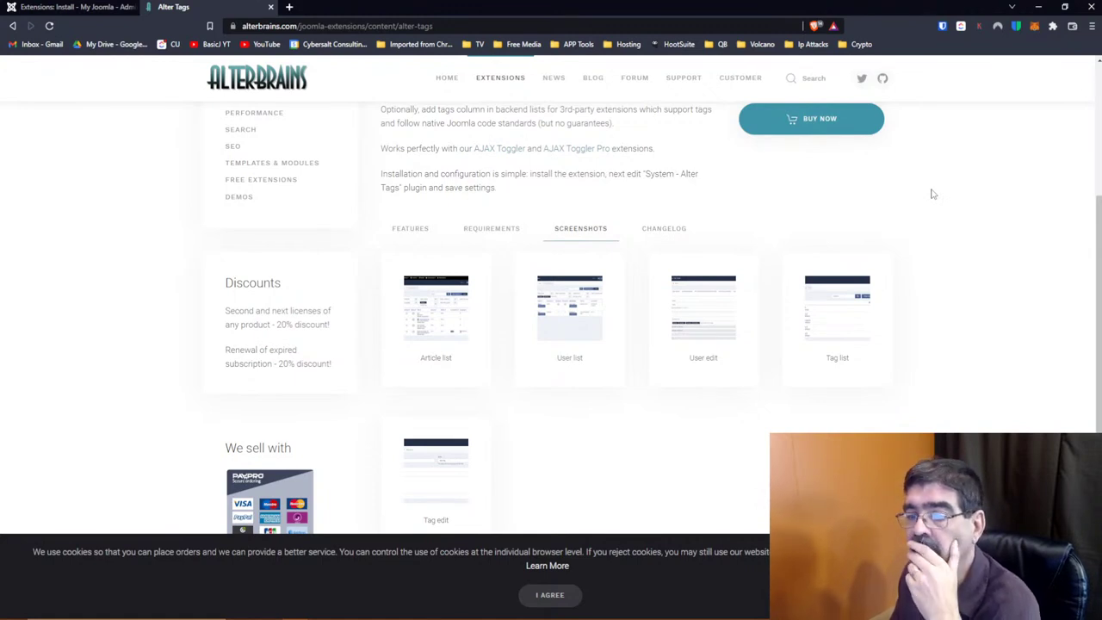
Return to the extension catalogue, open the Likely directory listing in a new tab, and read its features and details
left_click(46, 8)
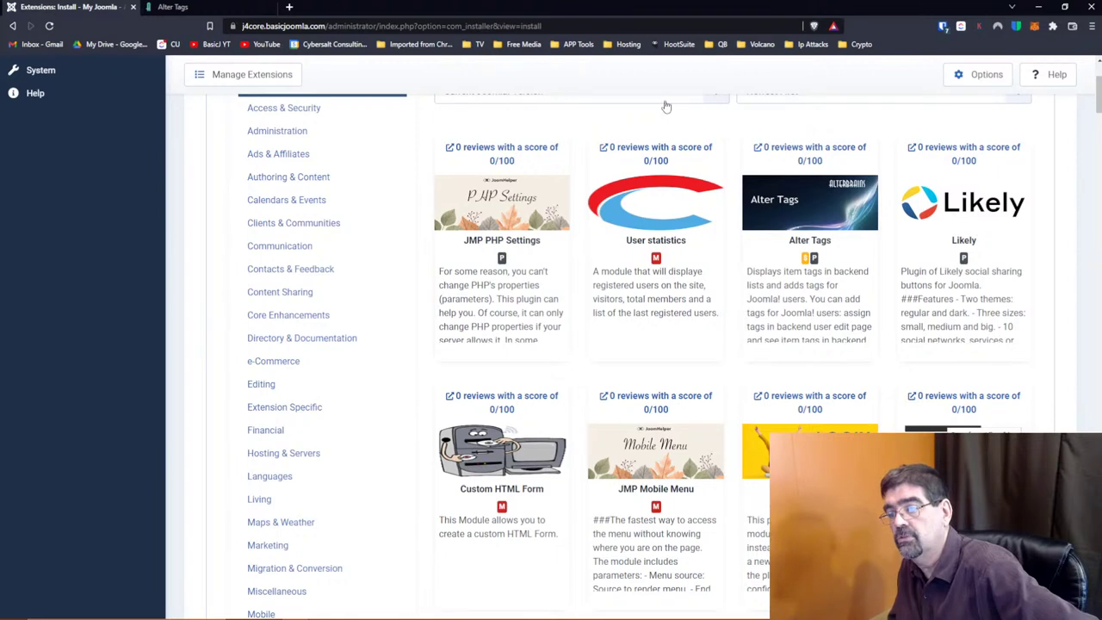
right_click(946, 150)
left_click(972, 160)
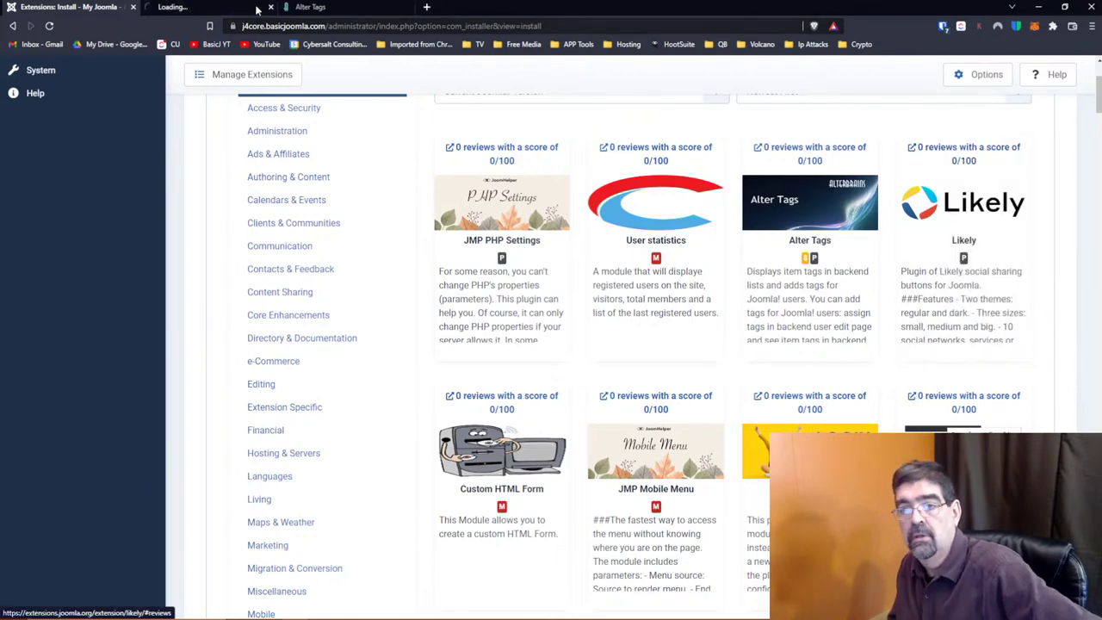
left_click(206, 7)
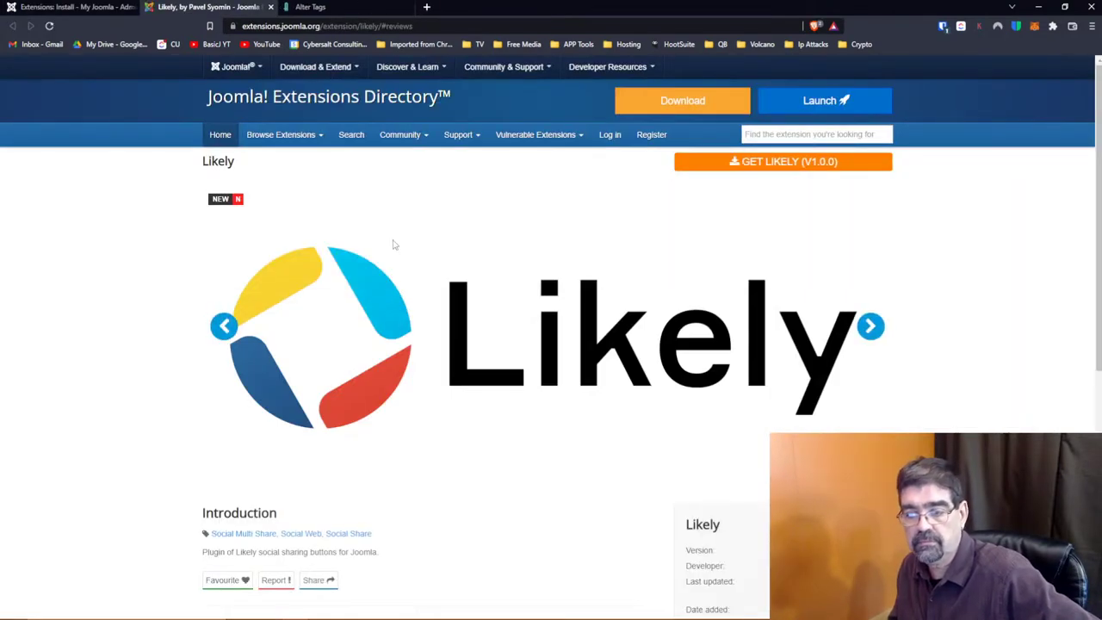
scroll(394, 246, "down", 3)
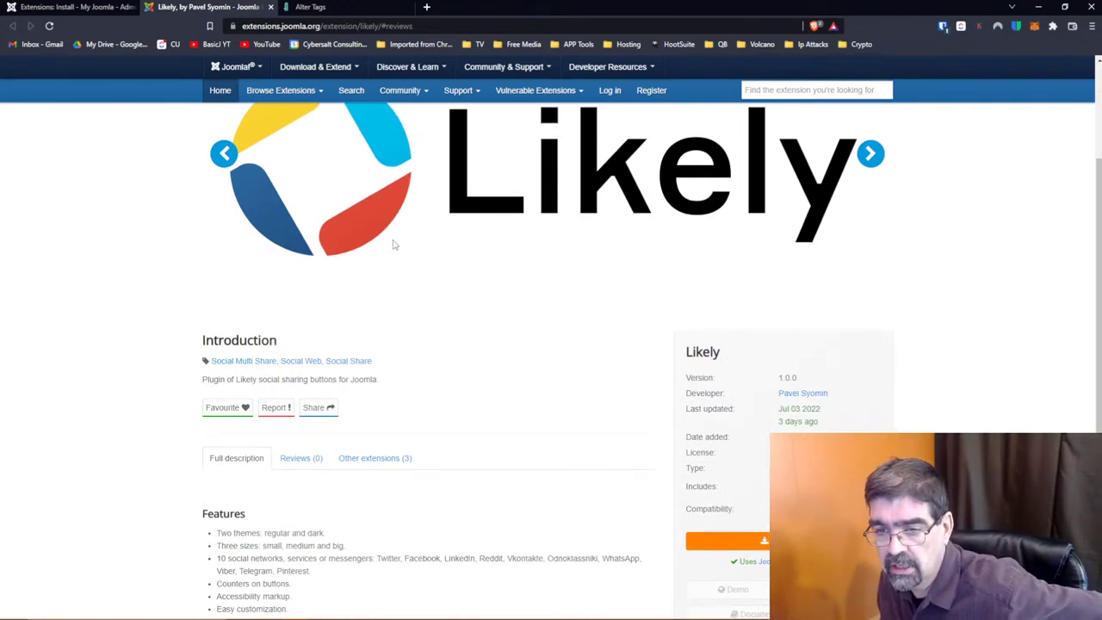
scroll(393, 245, "down", 1)
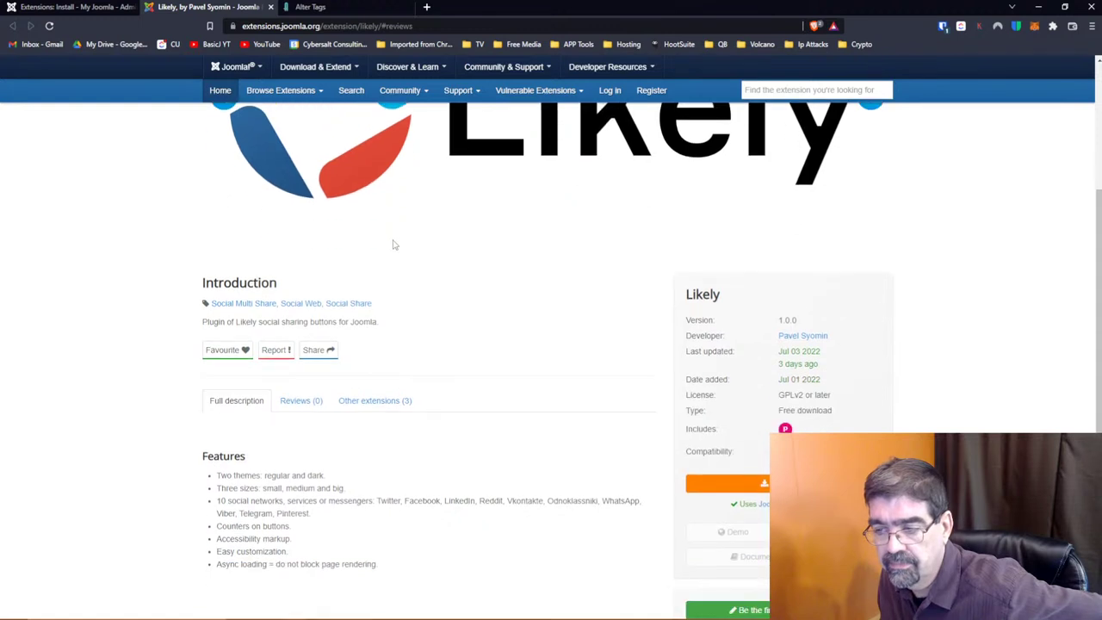
scroll(393, 246, "down", 2)
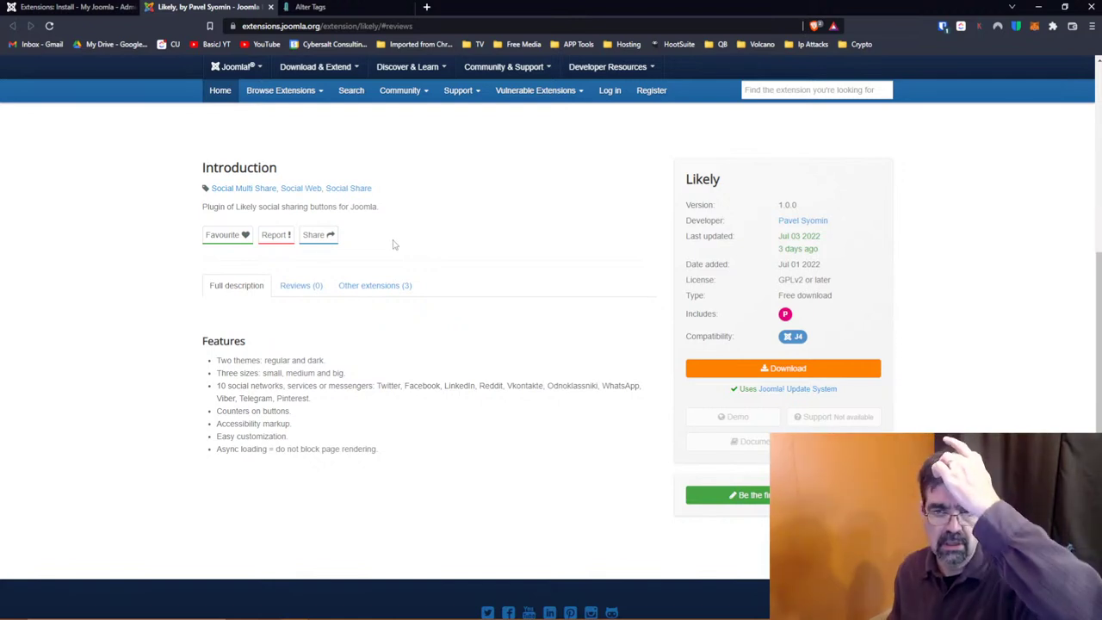
scroll(394, 246, "up", 6)
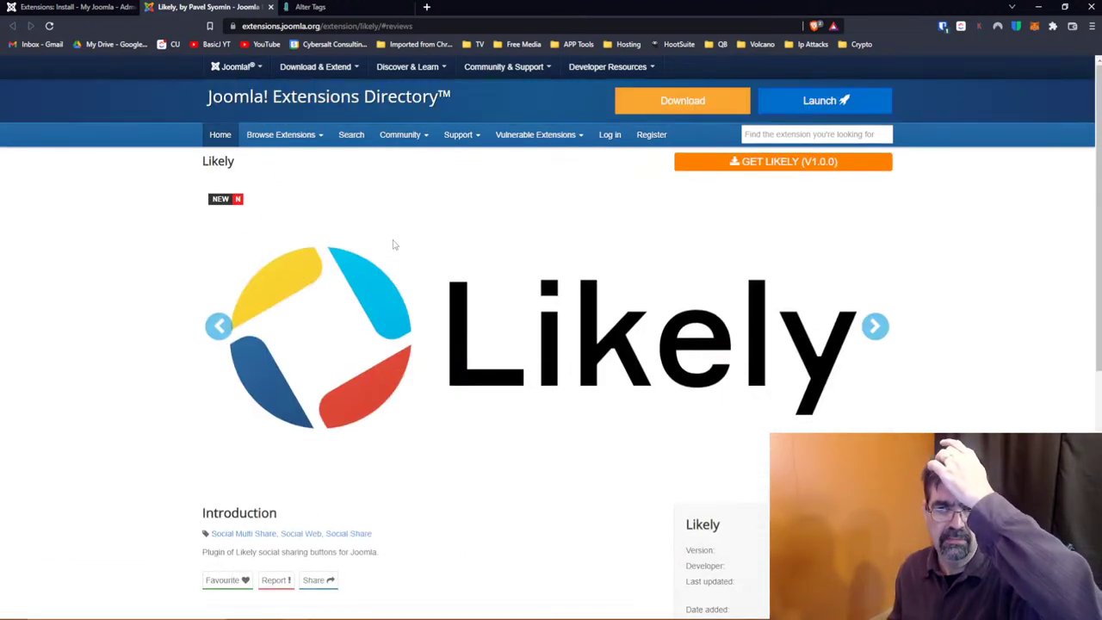
Reuse the Alter Tags tab to search Google for "likely", and refine the search to "likely sharing"
left_click(365, 7)
left_click(377, 27)
type("likely")
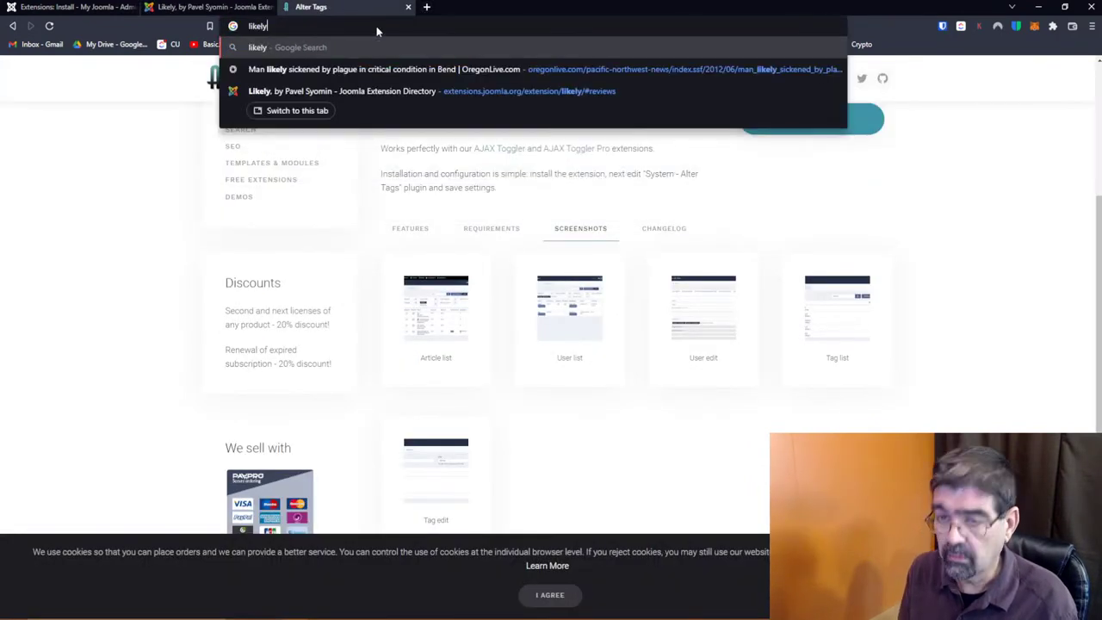
key("Return")
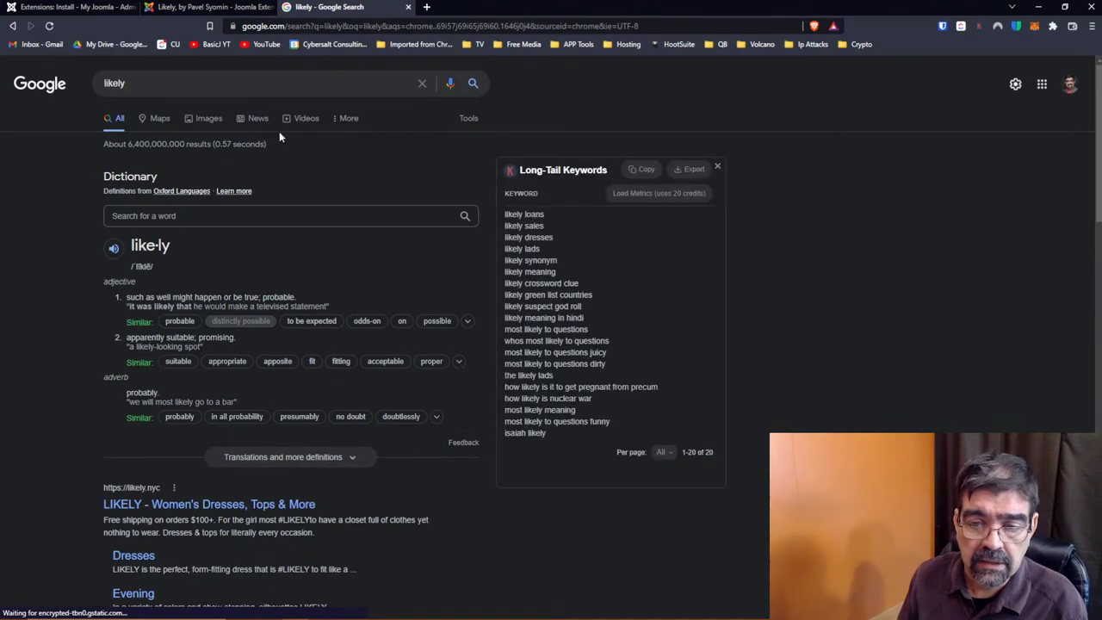
left_click(202, 79)
type("sharing")
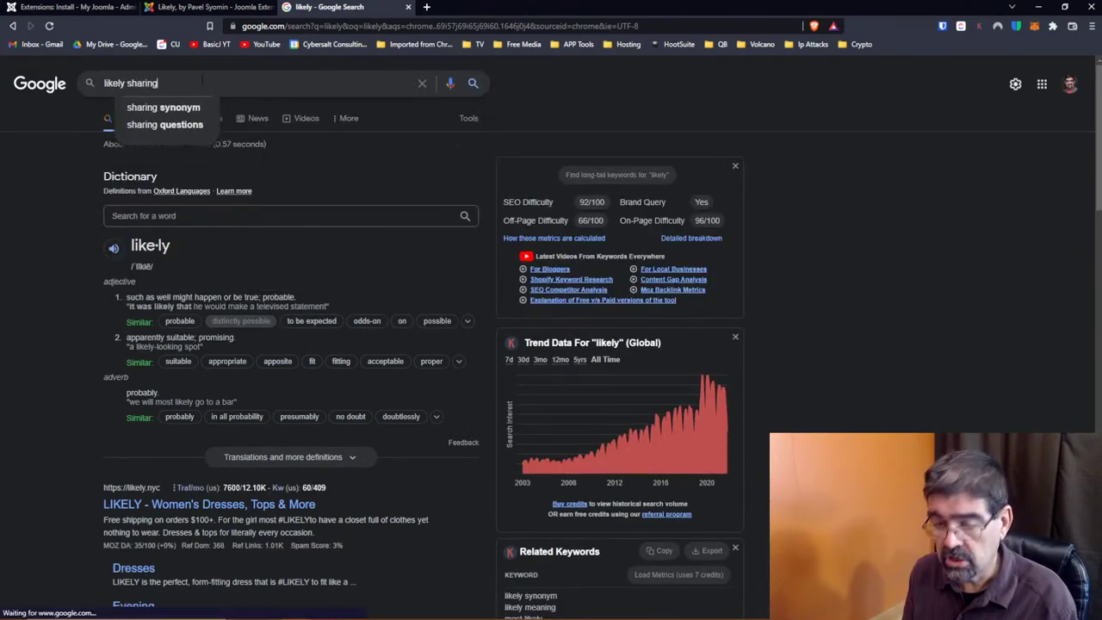
key("Return")
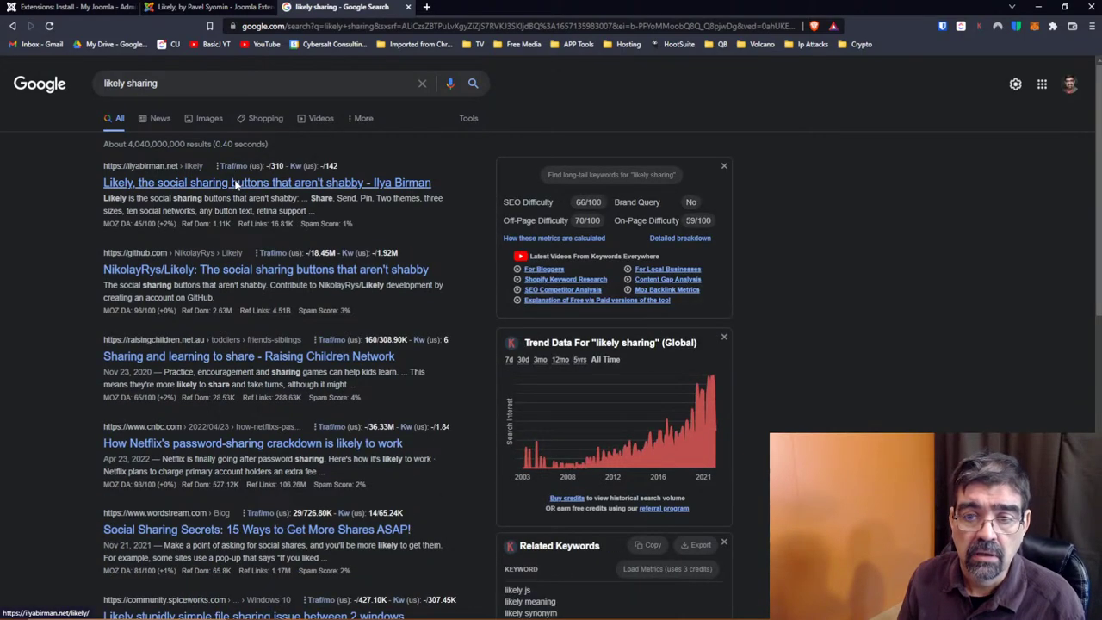
Open the developer's Likely social sharing buttons page from the results and examine its button samples and setup instructions
left_click(235, 182)
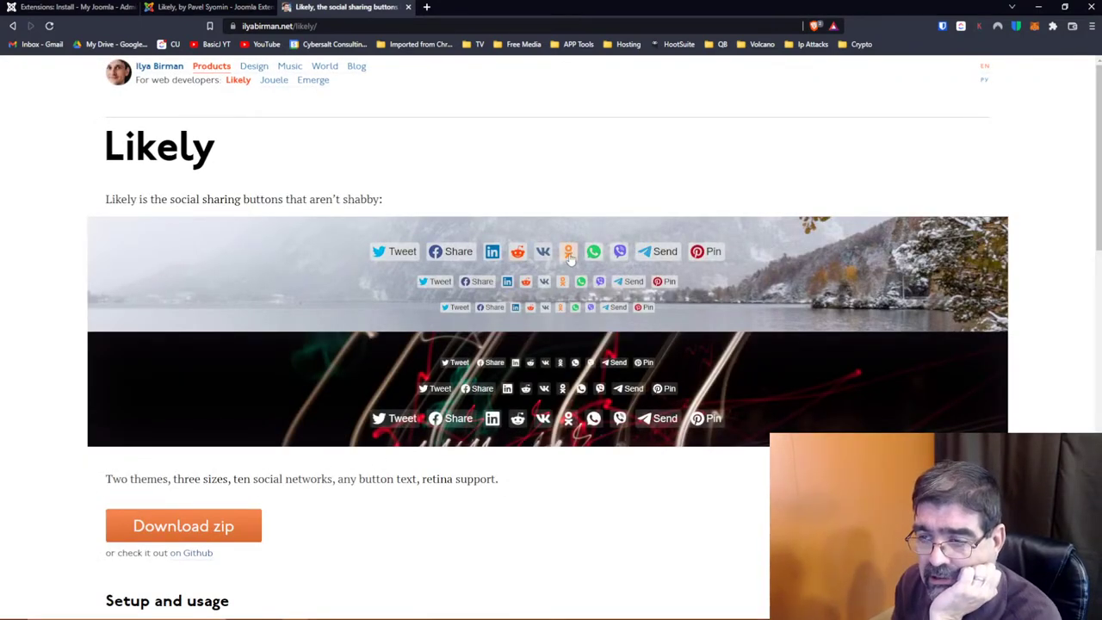
scroll(595, 251, "down", 2)
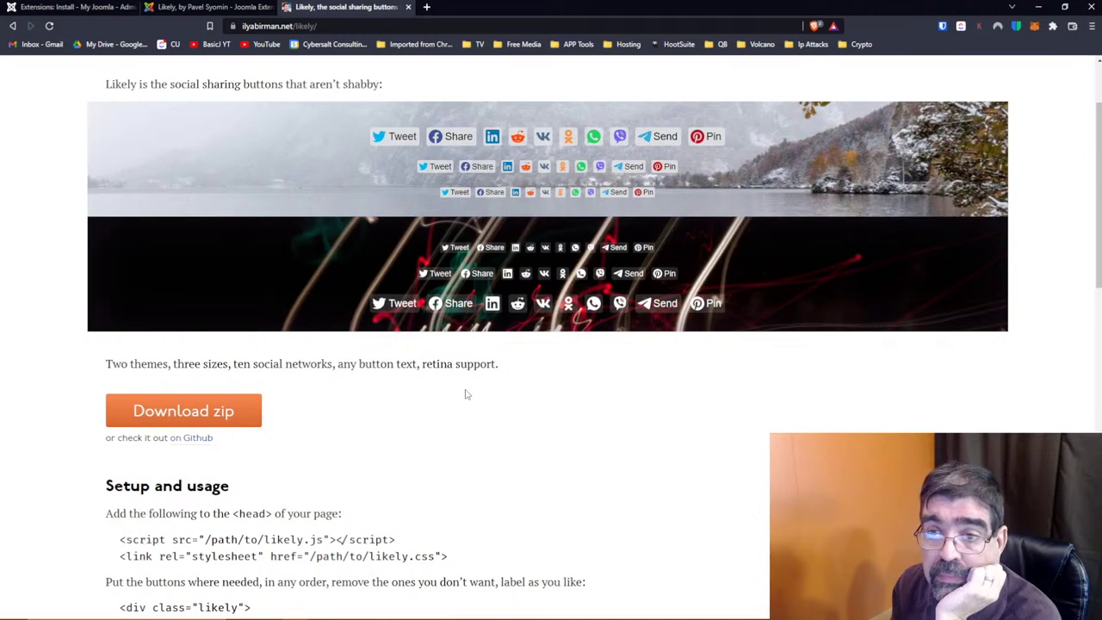
scroll(466, 394, "down", 3)
scroll(465, 394, "down", 10)
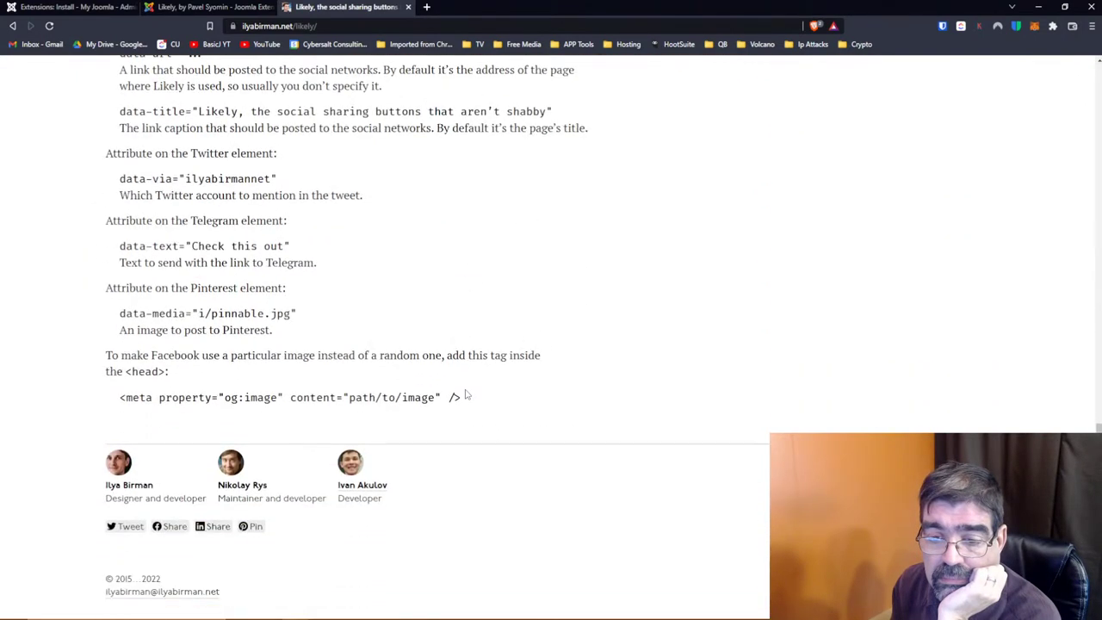
key("Home")
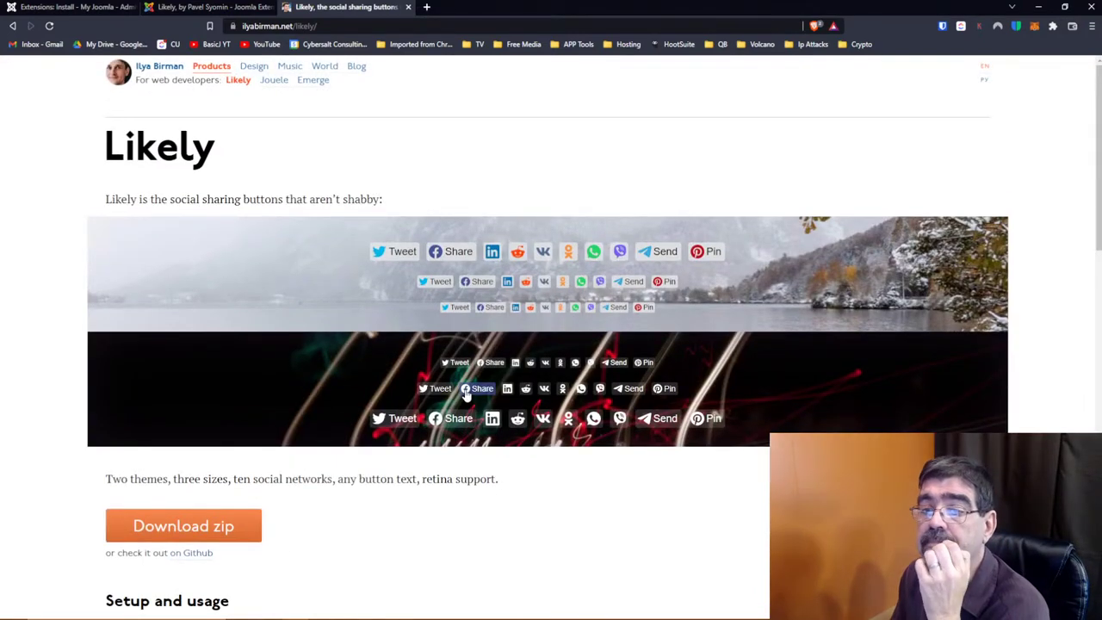
Go back to the "likely sharing" search results and look through the other entries
left_click(12, 25)
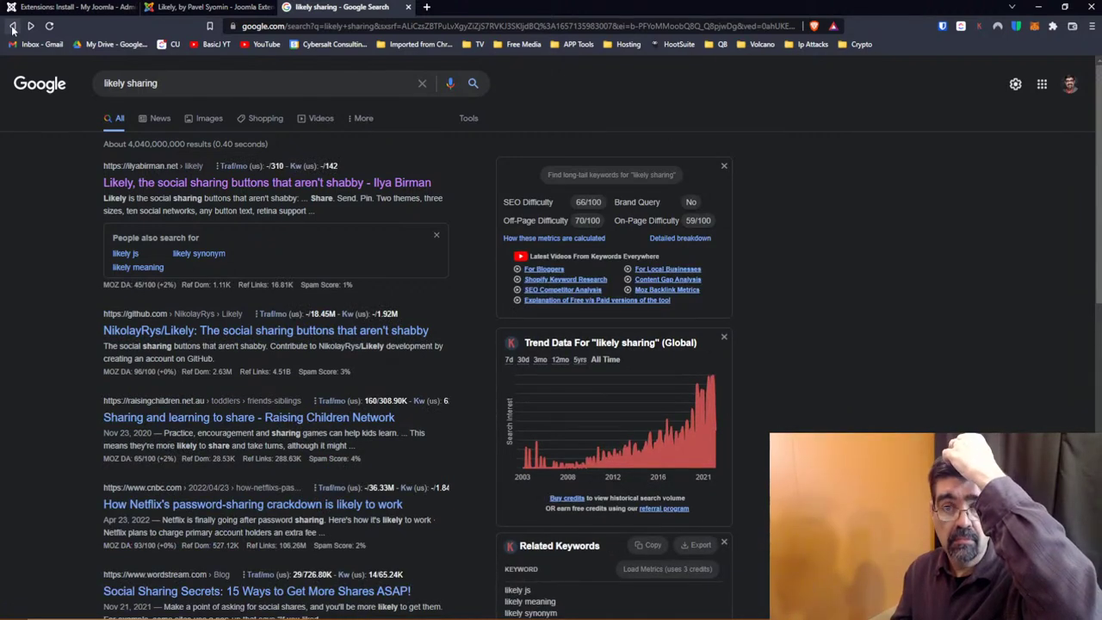
scroll(255, 244, "down", 1)
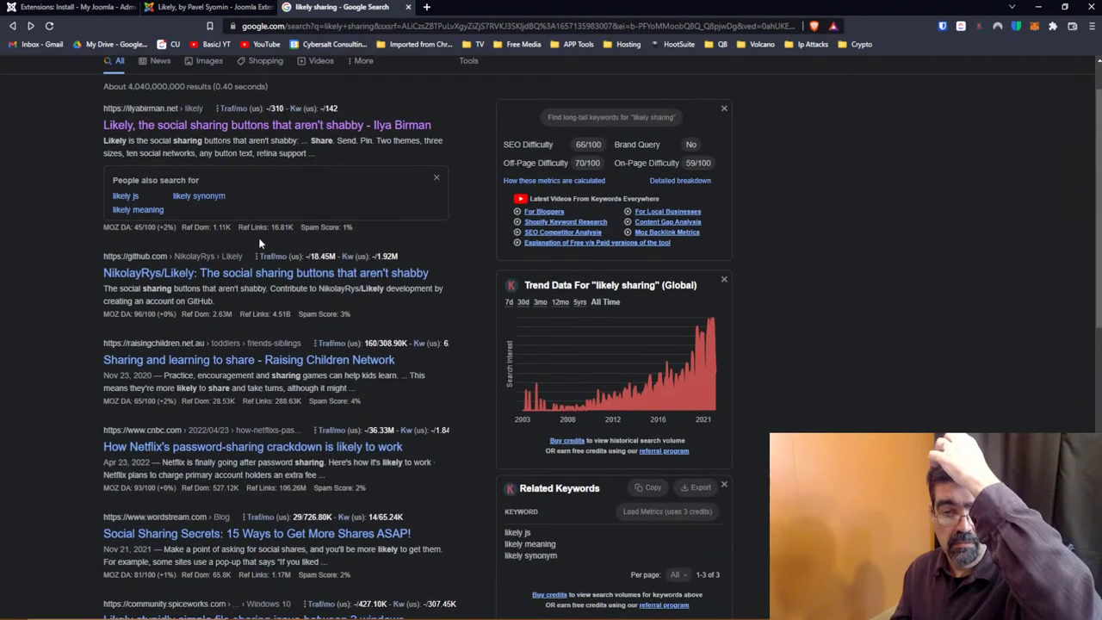
scroll(258, 242, "down", 3)
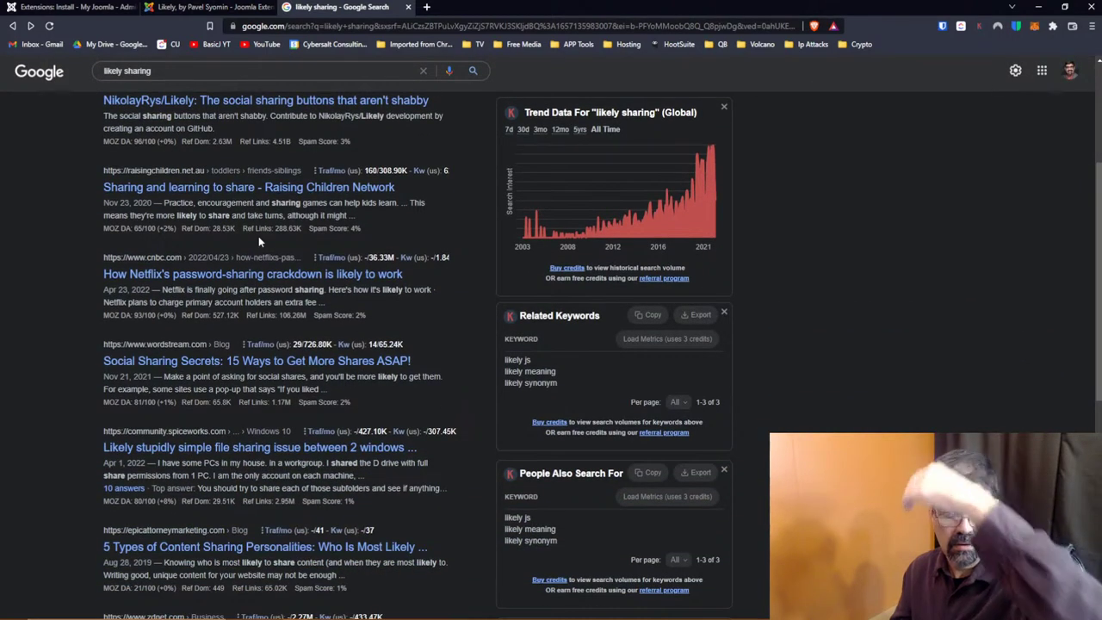
Look through the remaining "likely sharing" results, and go back to the Likely directory listing to review its features and details
scroll(258, 242, "down", 2)
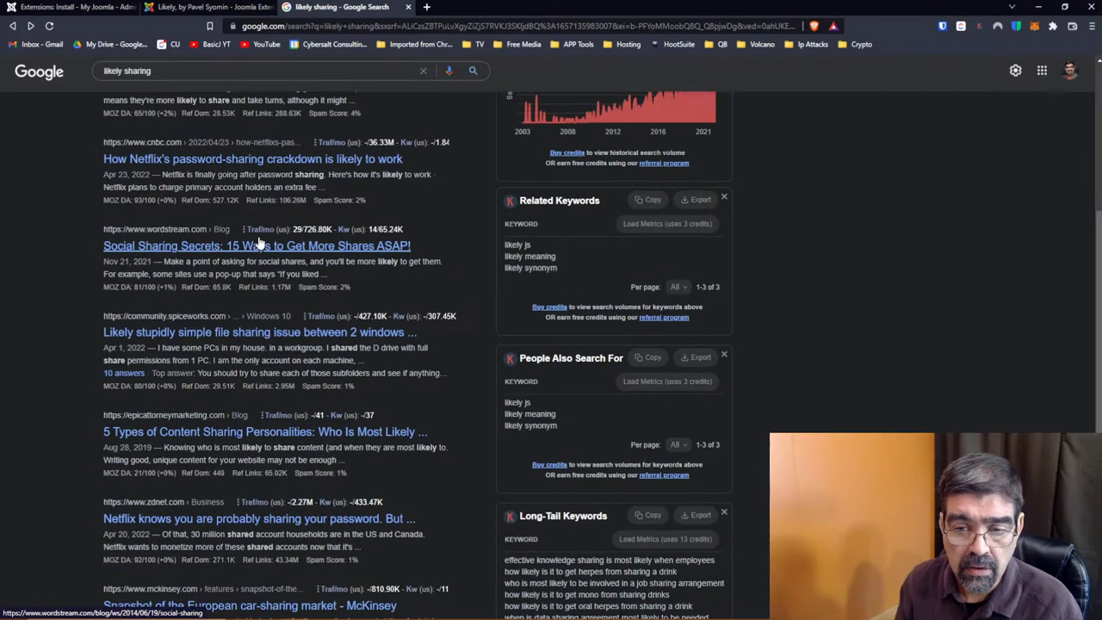
scroll(258, 242, "down", 3)
scroll(258, 242, "down", 1)
scroll(259, 242, "down", 1)
left_click(176, 9)
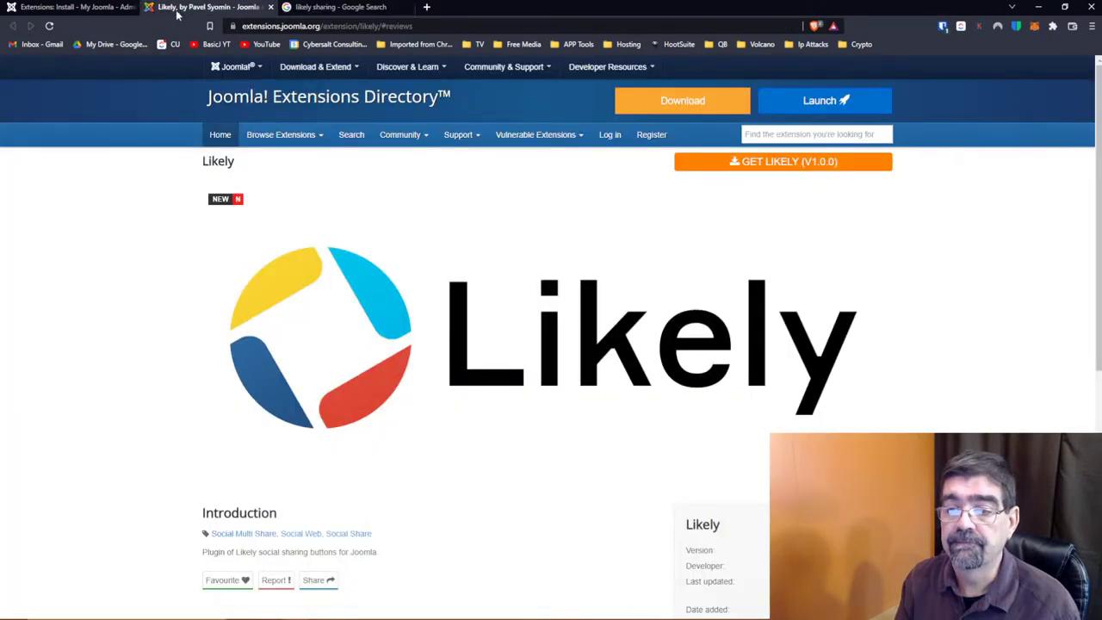
scroll(422, 297, "down", 2)
scroll(431, 300, "down", 3)
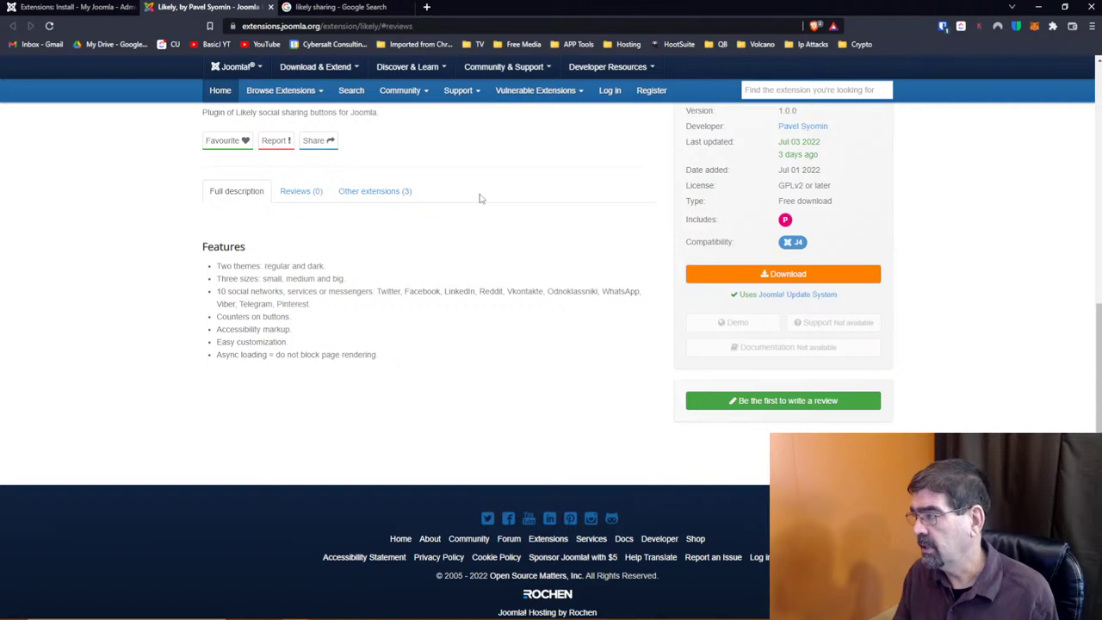
Return to the extension catalogue, open the Custom HTML Form listing in a new tab, and read its introduction and details
left_click(5, 7)
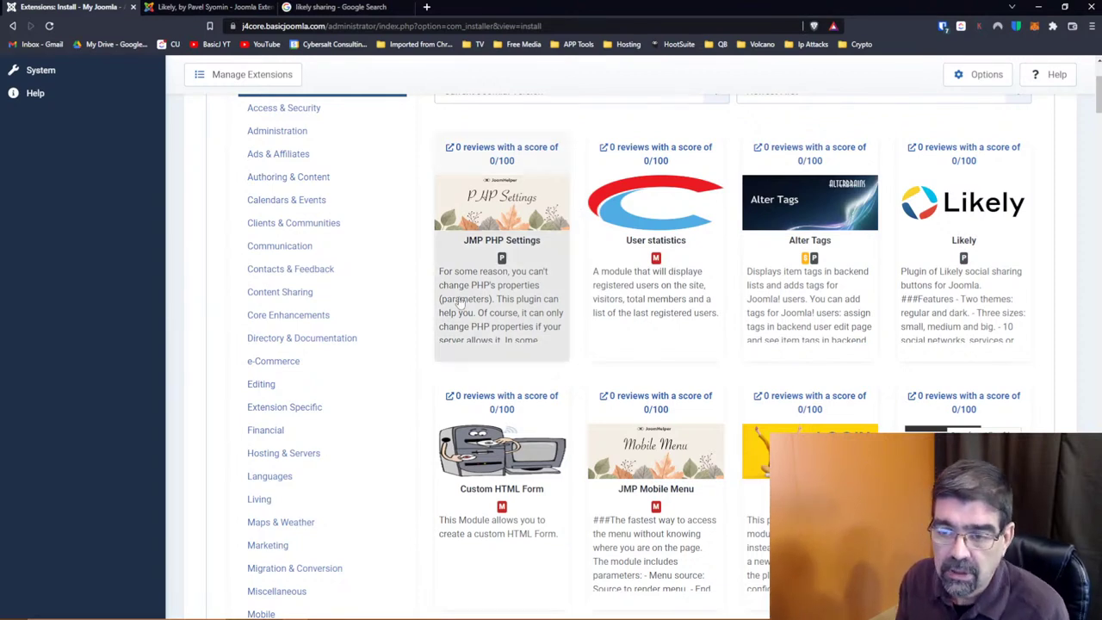
right_click(506, 399)
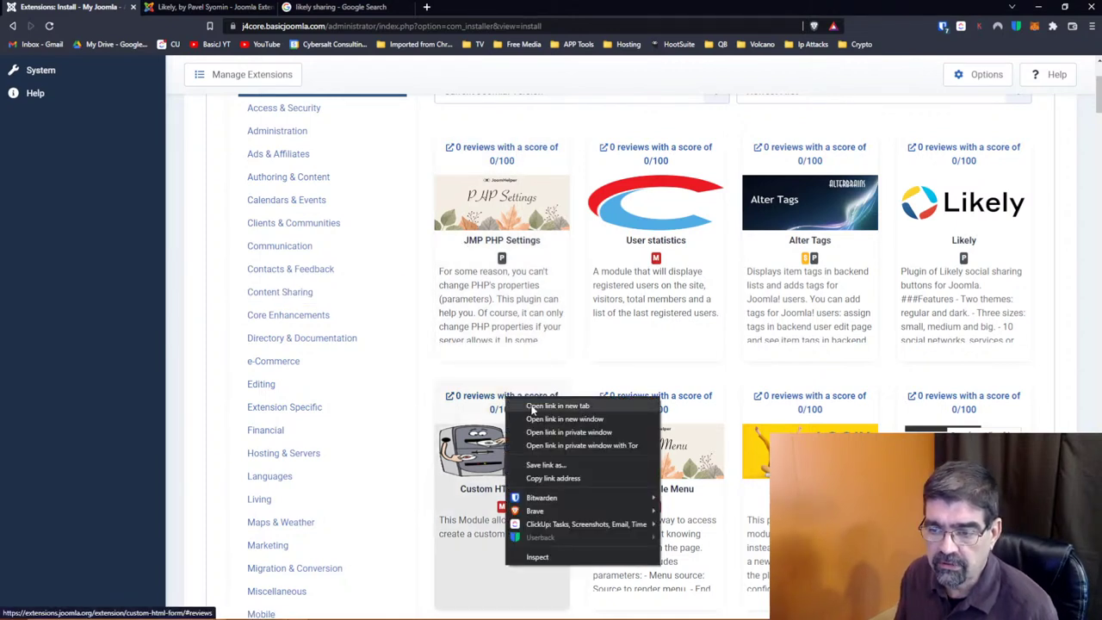
left_click(533, 403)
left_click(172, 7)
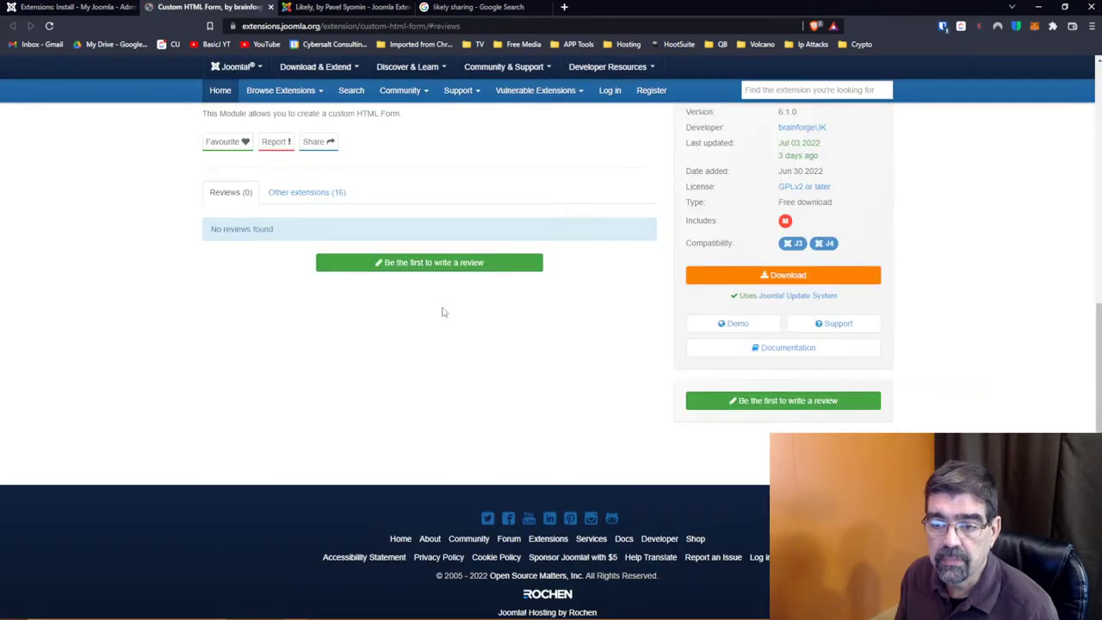
scroll(249, 273, "down", 2)
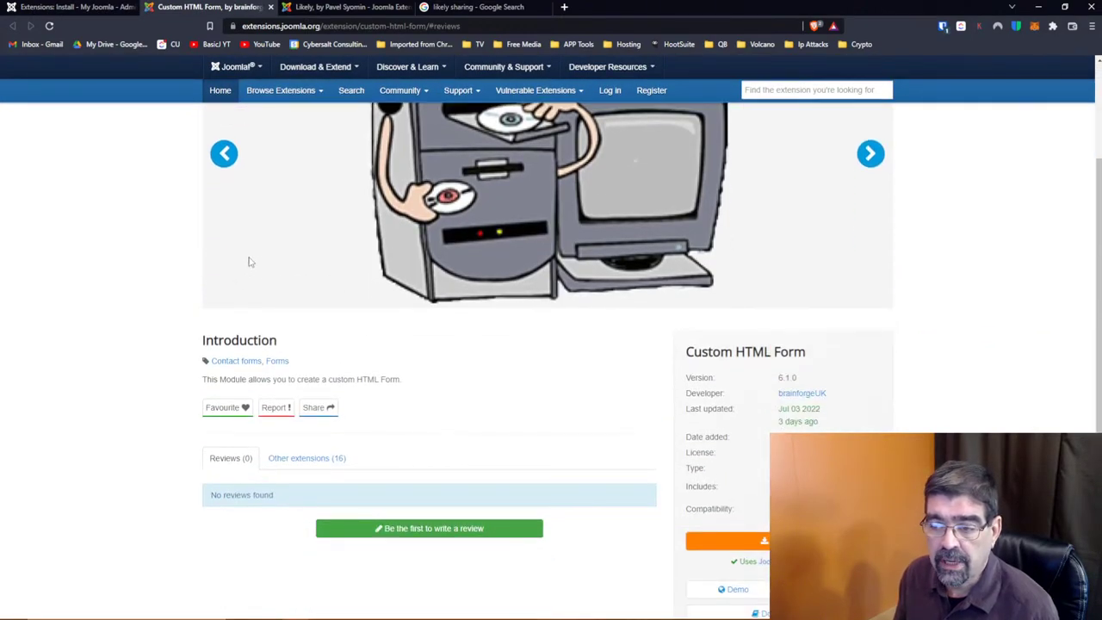
Open the Custom HTML Form demo, compare it with the catalogue entry, and reopen the demo from the directory listing
left_click(733, 589)
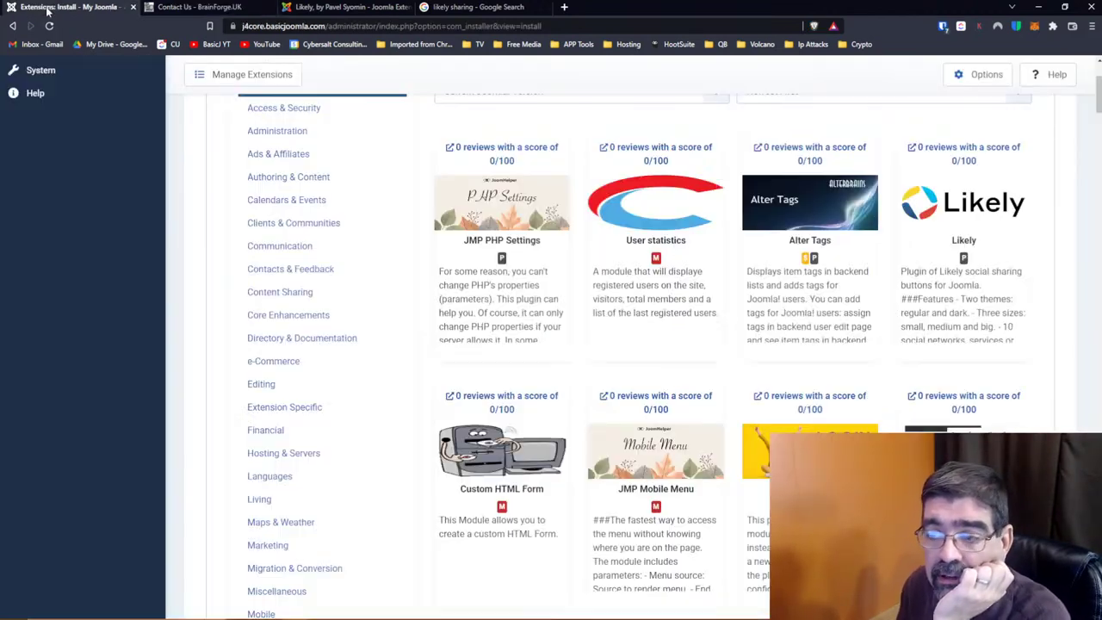
left_click(95, 7)
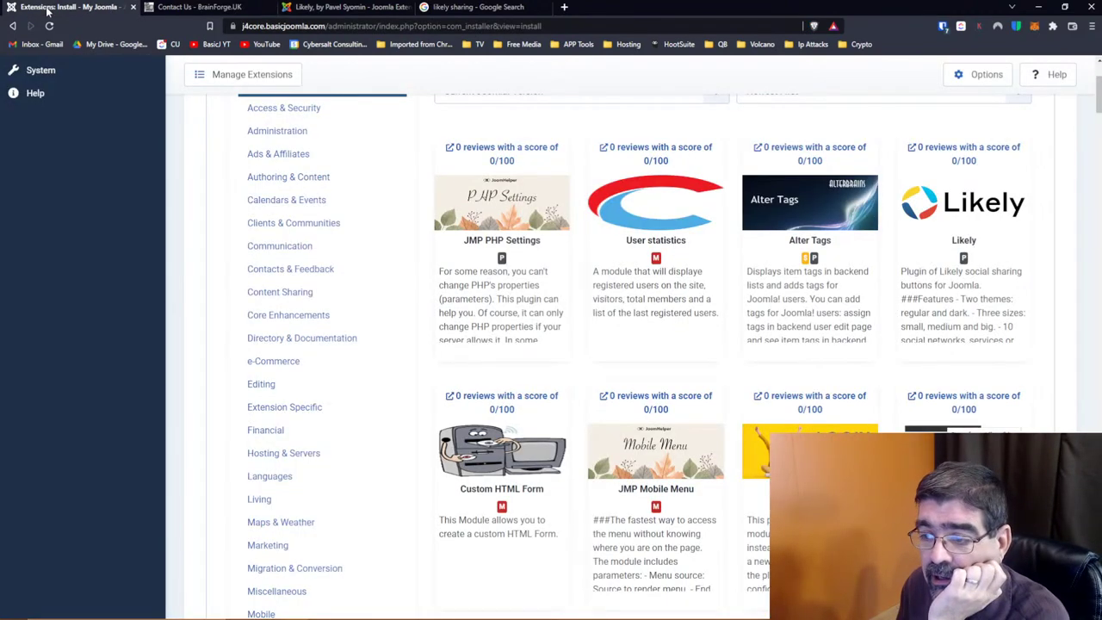
left_click(211, 7)
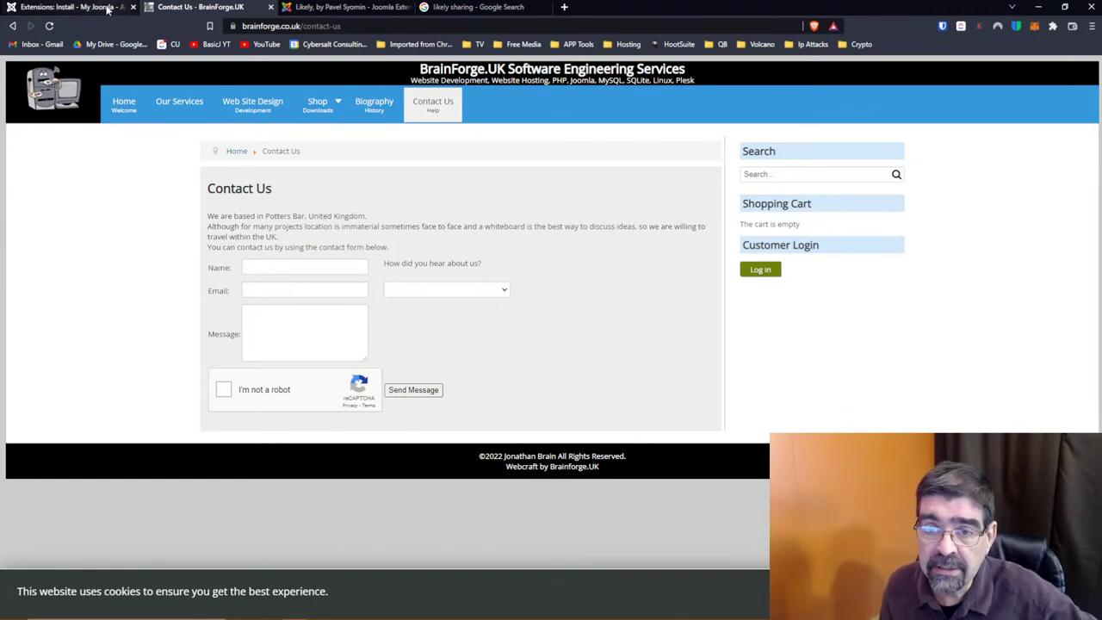
left_click(15, 32)
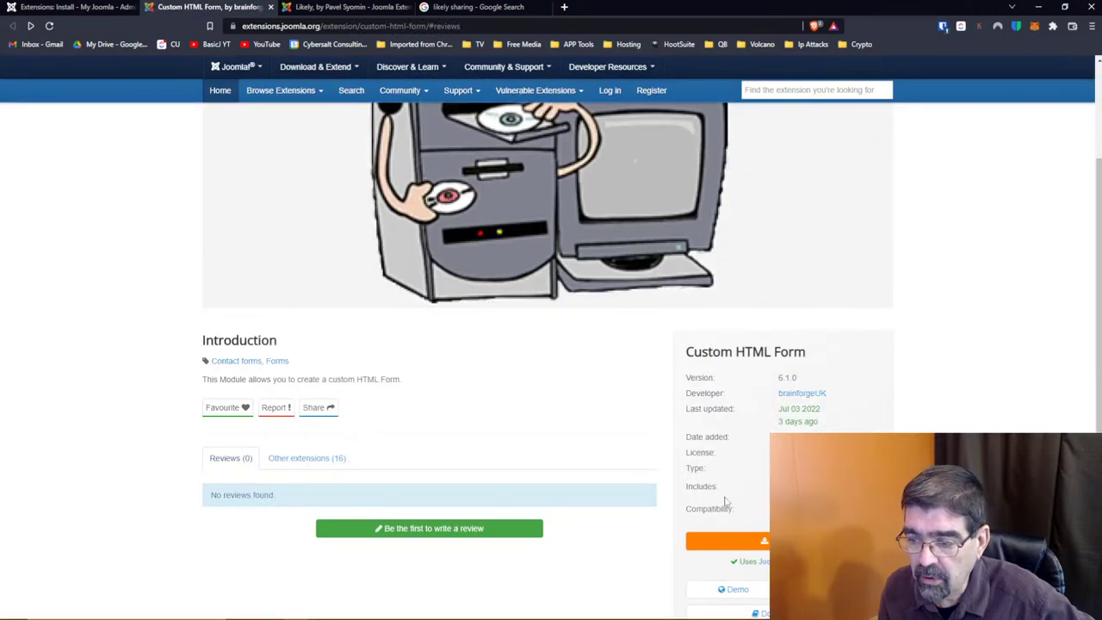
left_click(732, 590)
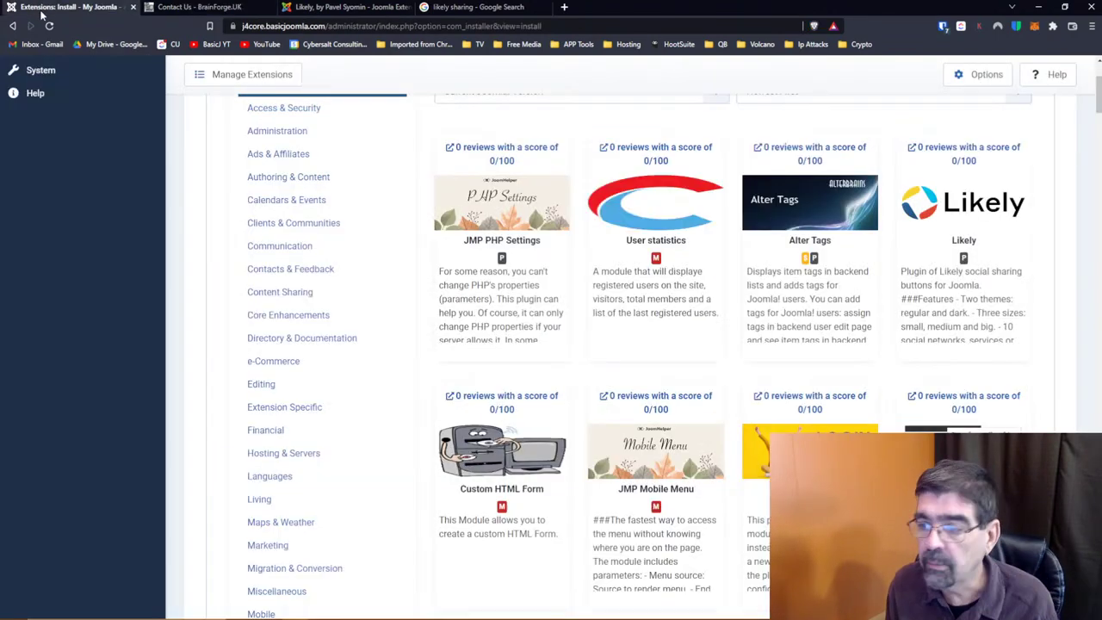
Open the JMP Mobile Menu listing from the catalogue in a new tab, and close the BrainForge.UK demo and duplicate listing tabs
left_click(73, 6)
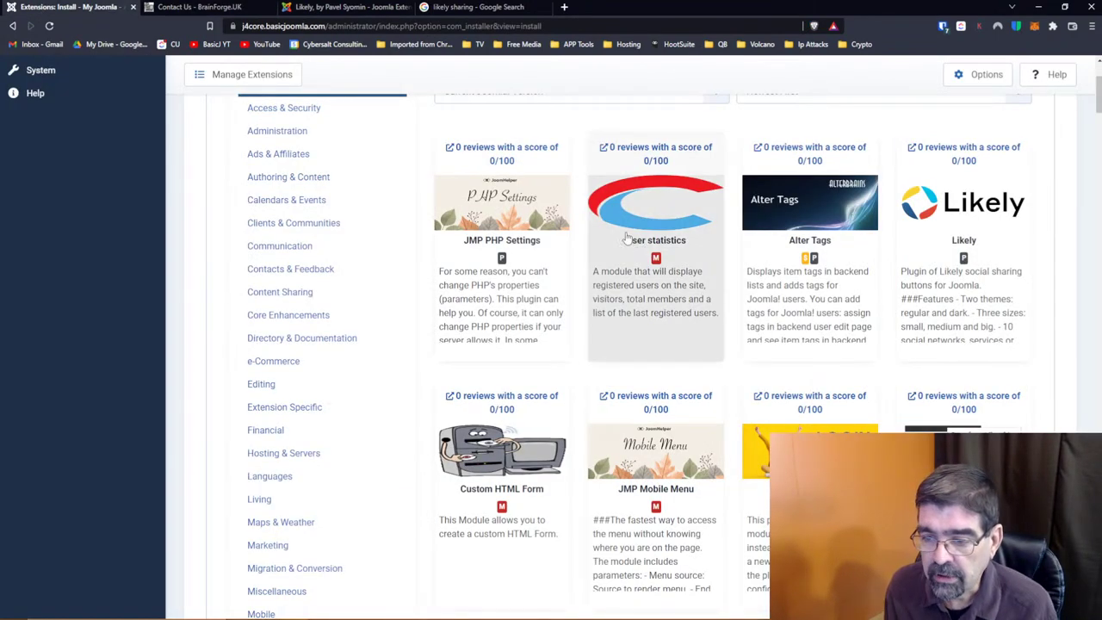
scroll(626, 236, "down", 1)
scroll(627, 238, "down", 1)
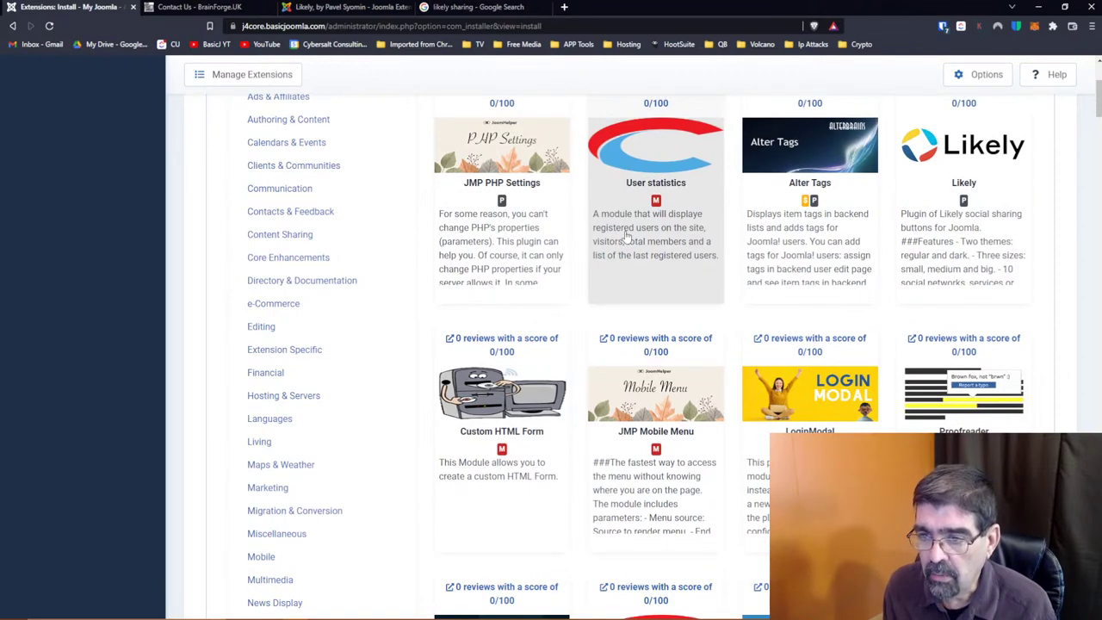
scroll(469, 172, "down", 1)
scroll(461, 156, "up", 1)
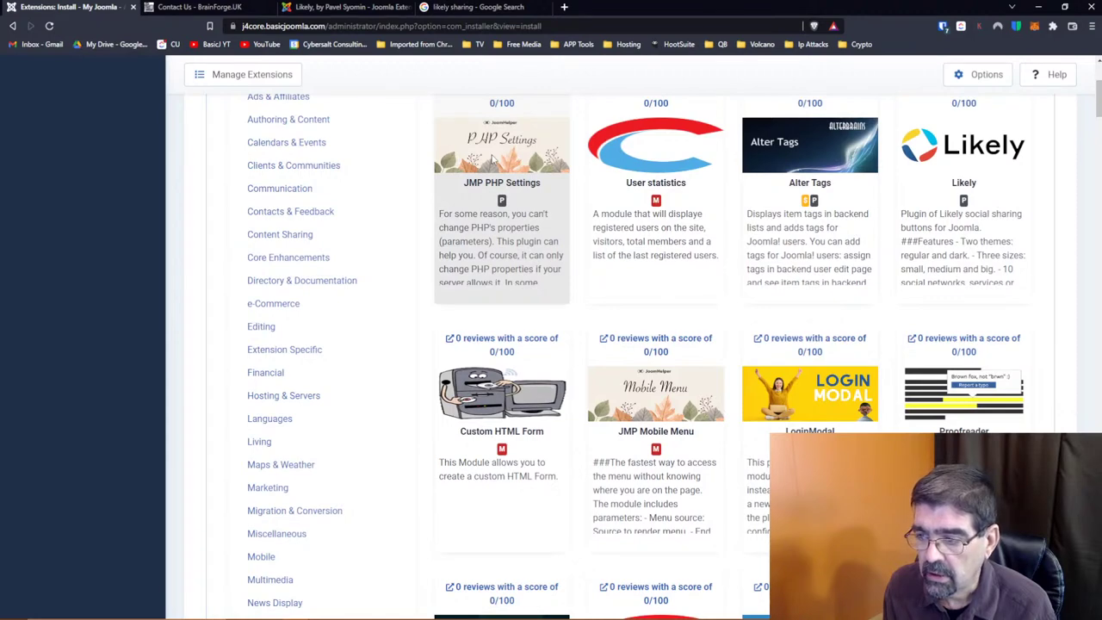
right_click(663, 342)
left_click(675, 346)
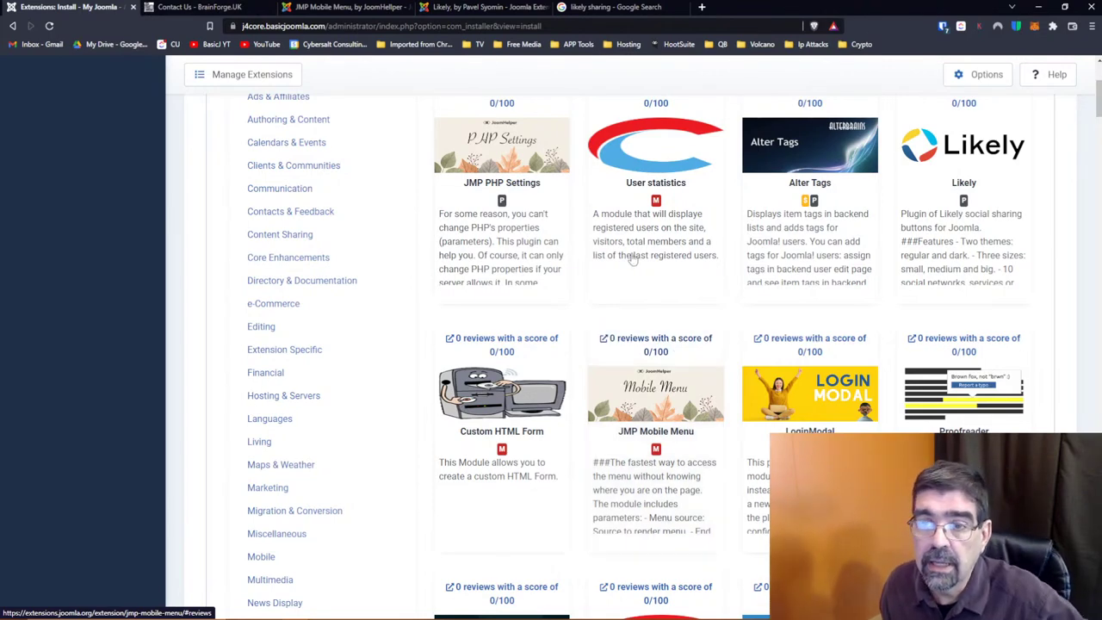
right_click(646, 343)
left_click(663, 348)
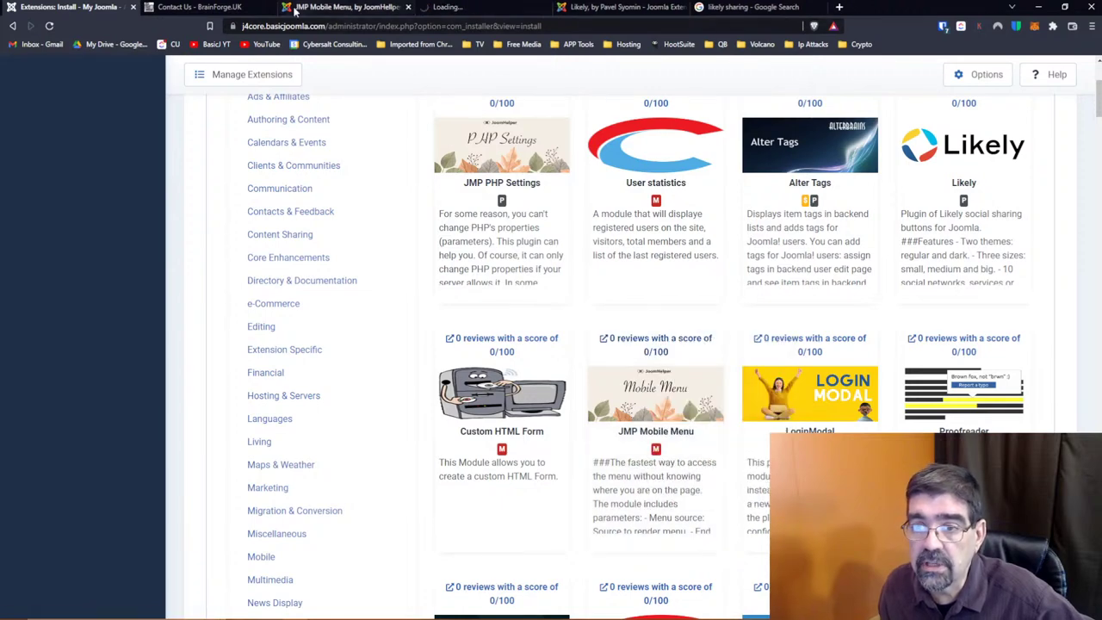
left_click(259, 9)
left_click(269, 7)
left_click(270, 7)
Read the JMP Mobile Menu parameters and description, and try out the slide-out menu on its demo page
scroll(456, 332, "down", 2)
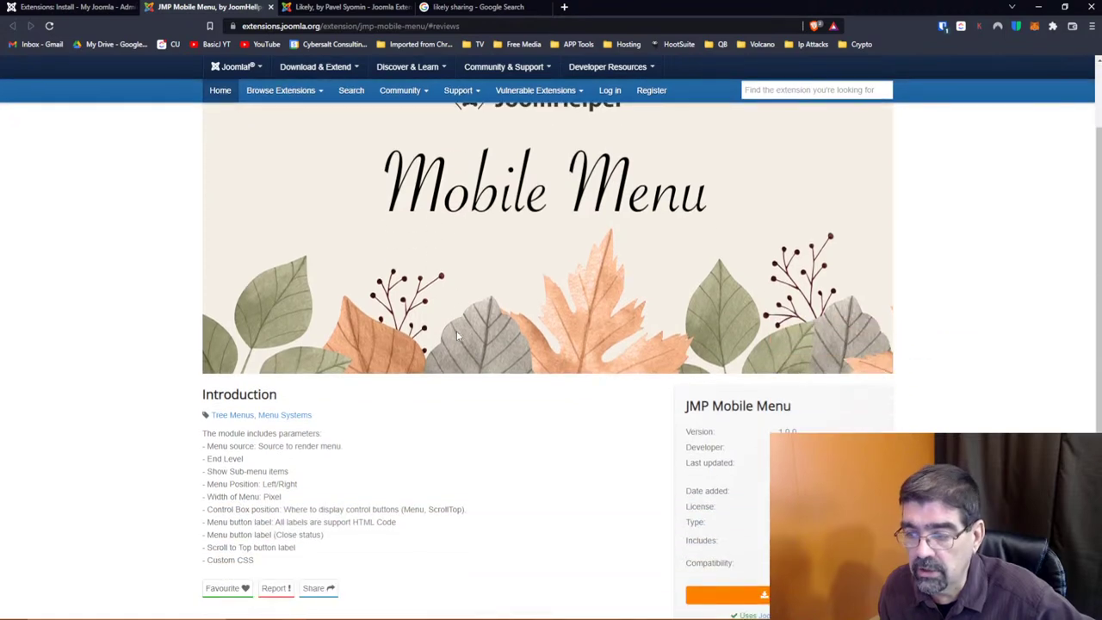
scroll(502, 356, "down", 1)
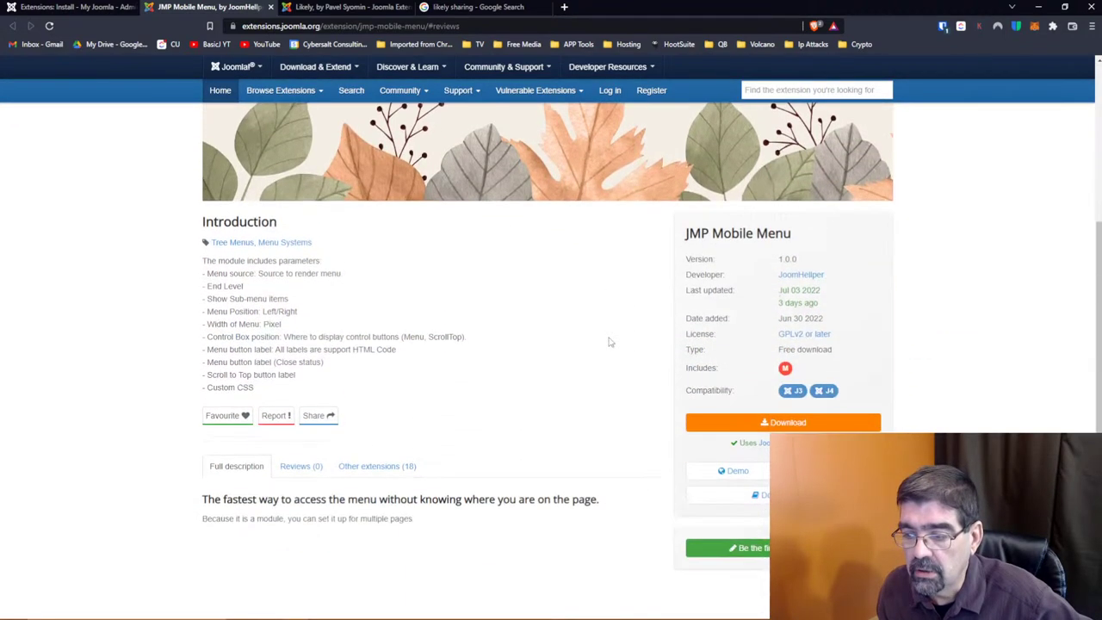
left_click(727, 472)
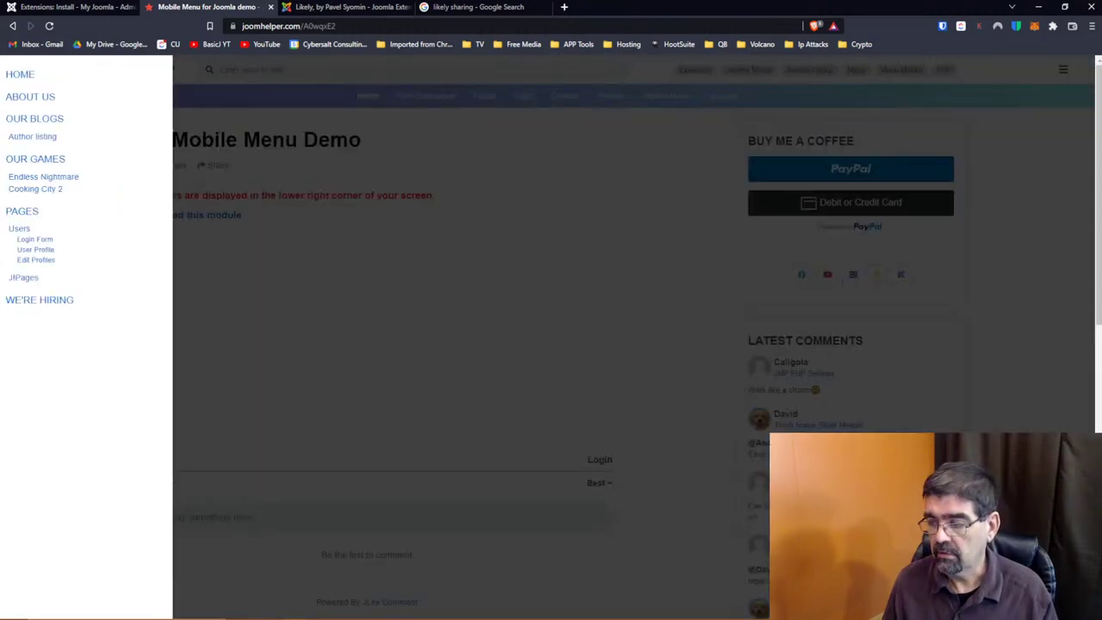
left_click(399, 254)
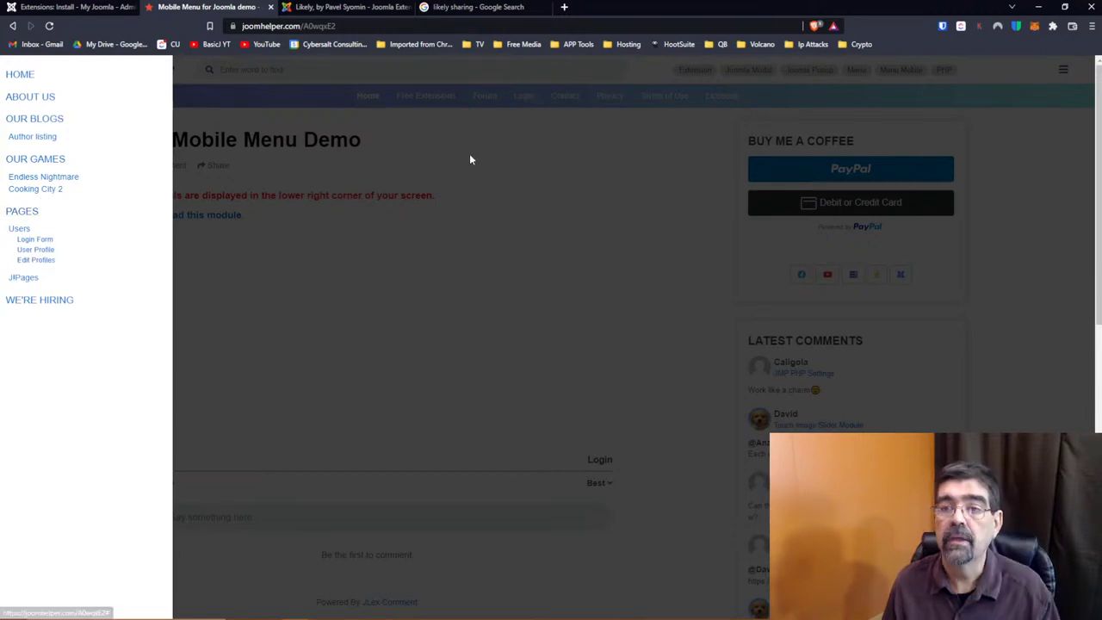
Return to the catalogue, open the LoginModal listing in a new tab, and close the Mobile Menu demo tab
left_click(58, 10)
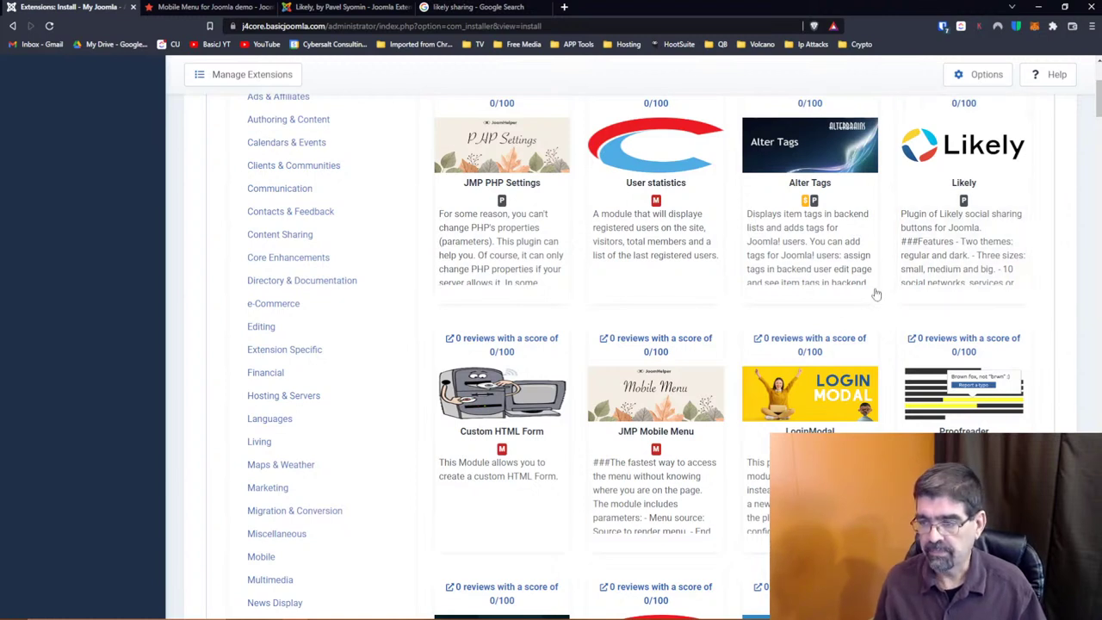
right_click(824, 340)
left_click(875, 345)
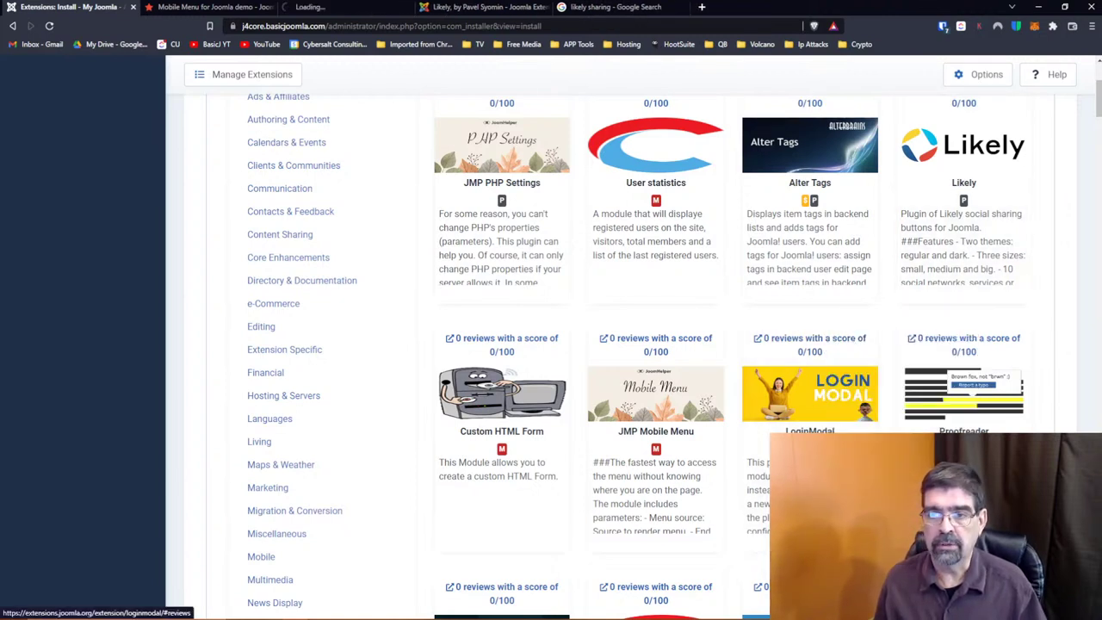
left_click(270, 7)
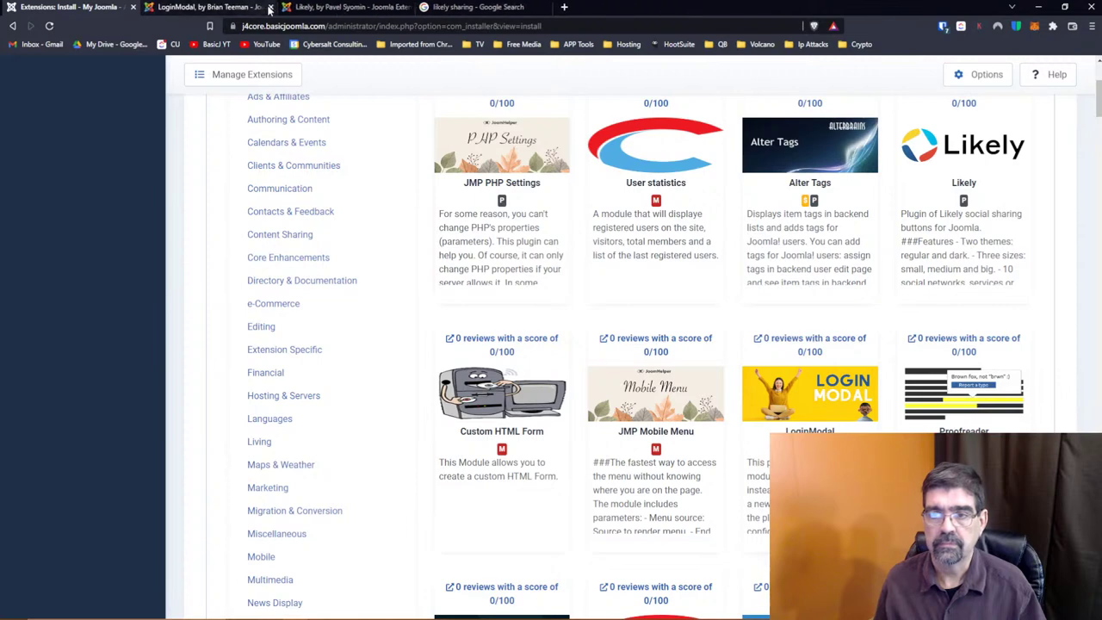
left_click(226, 9)
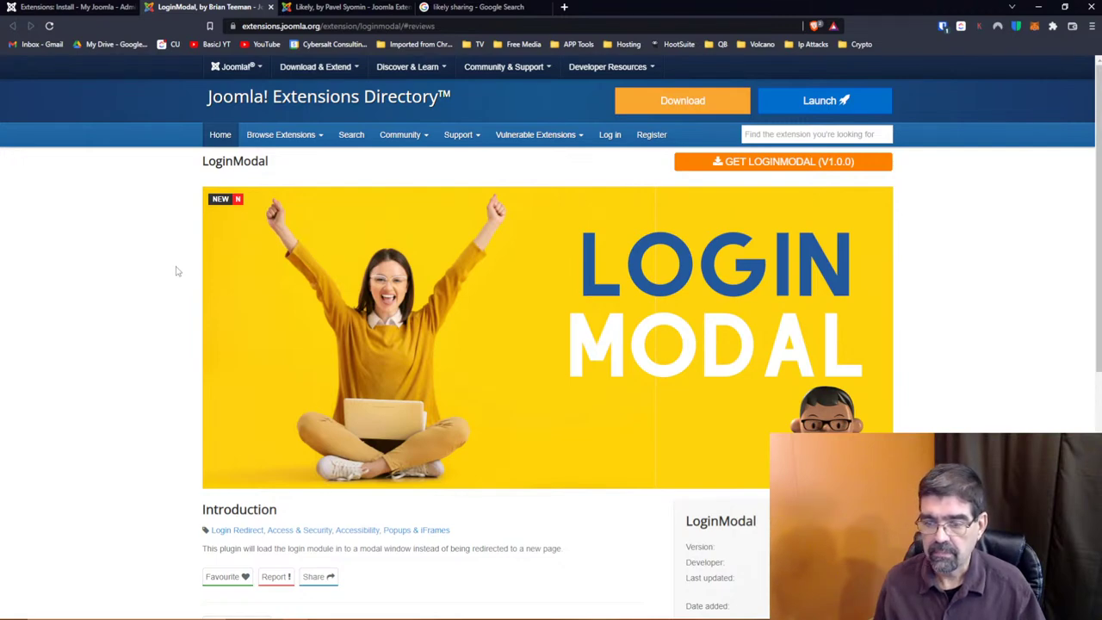
Examine the LoginModal listing's introduction, setup instructions, compatibility and other extension details
scroll(176, 271, "down", 2)
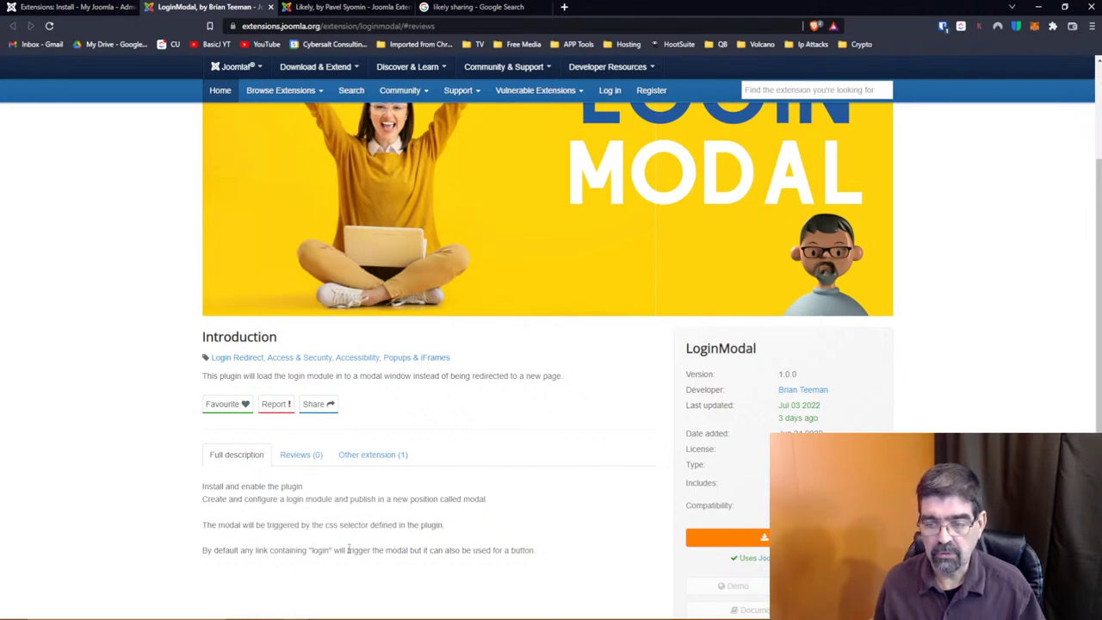
scroll(594, 513, "down", 2)
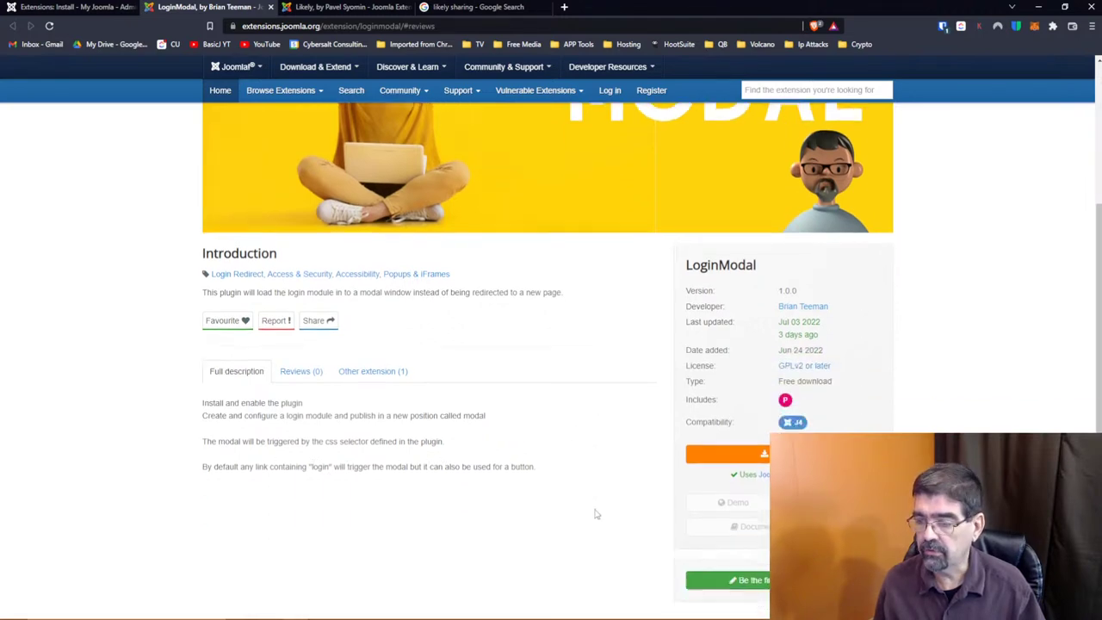
scroll(594, 513, "up", 2)
scroll(594, 513, "down", 1)
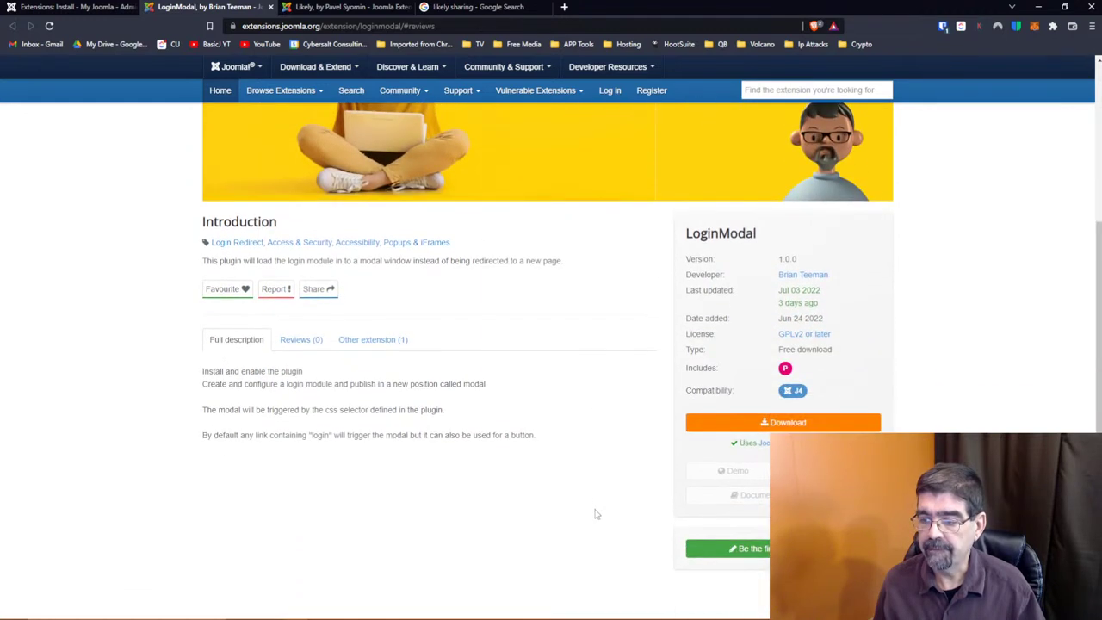
scroll(596, 517, "up", 2)
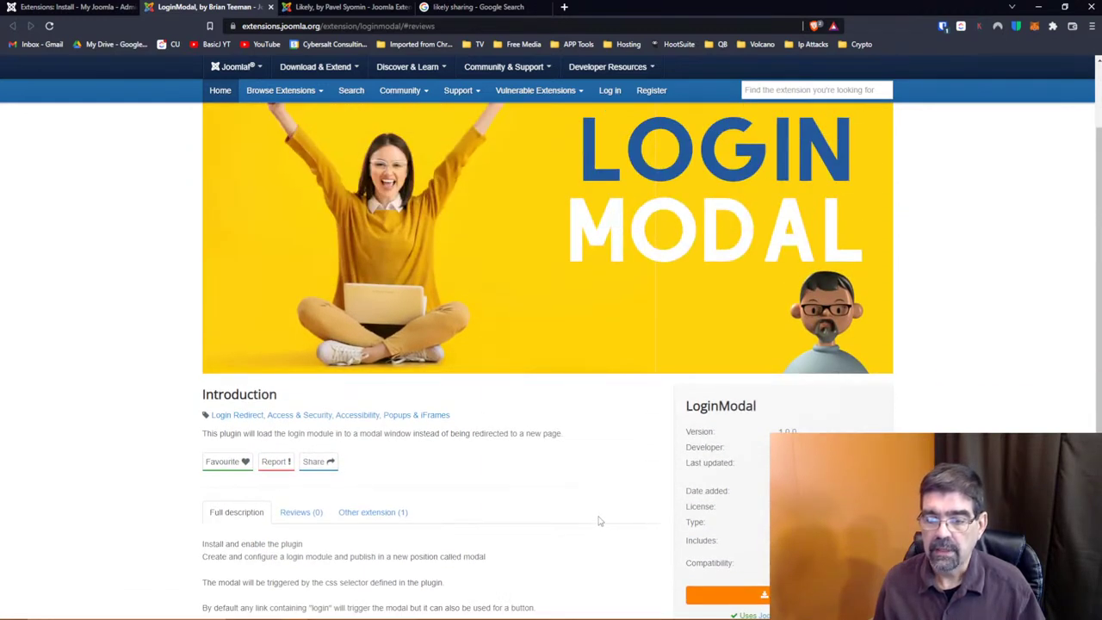
scroll(600, 521, "down", 1)
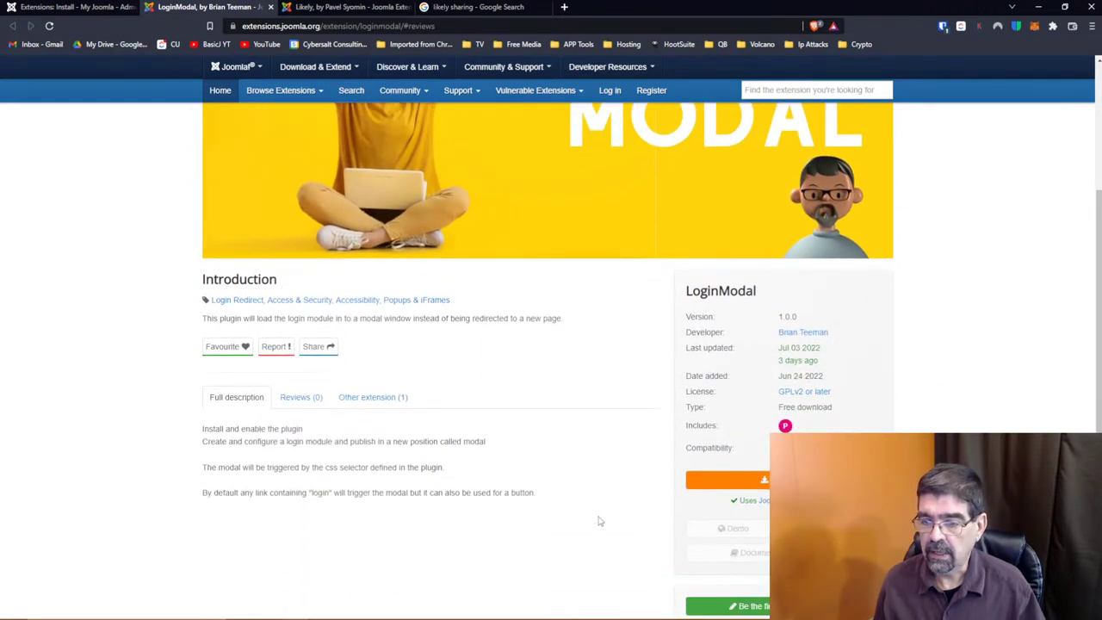
Show the LoginModal developer's other extension, open the Clean Edit listing, and read its full-screen and template editing options
left_click(391, 400)
scroll(582, 431, "down", 1)
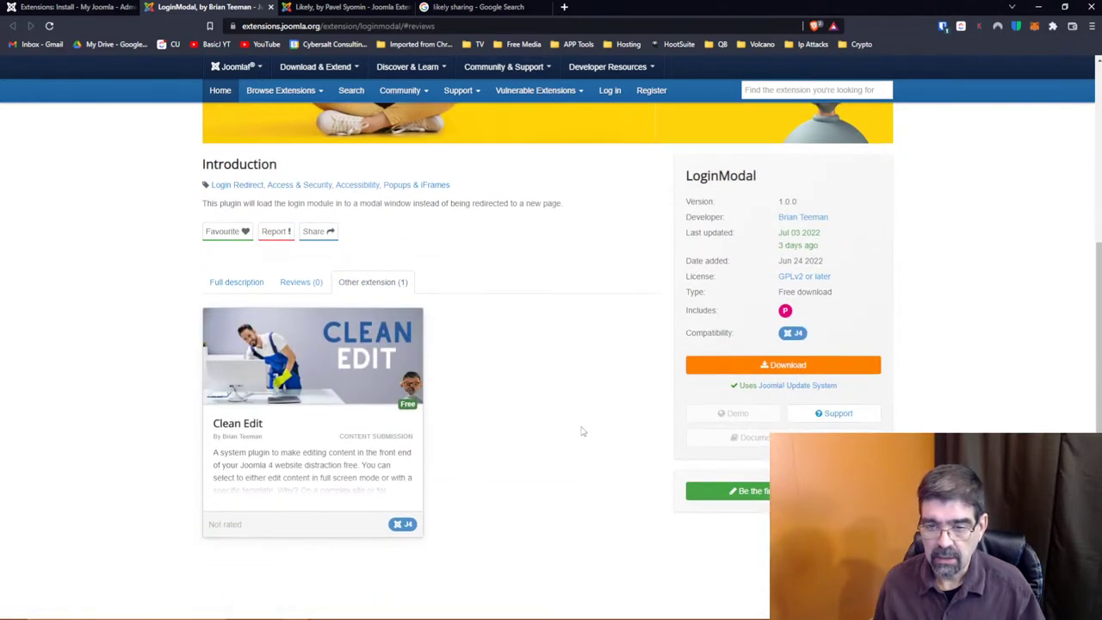
left_click(307, 470)
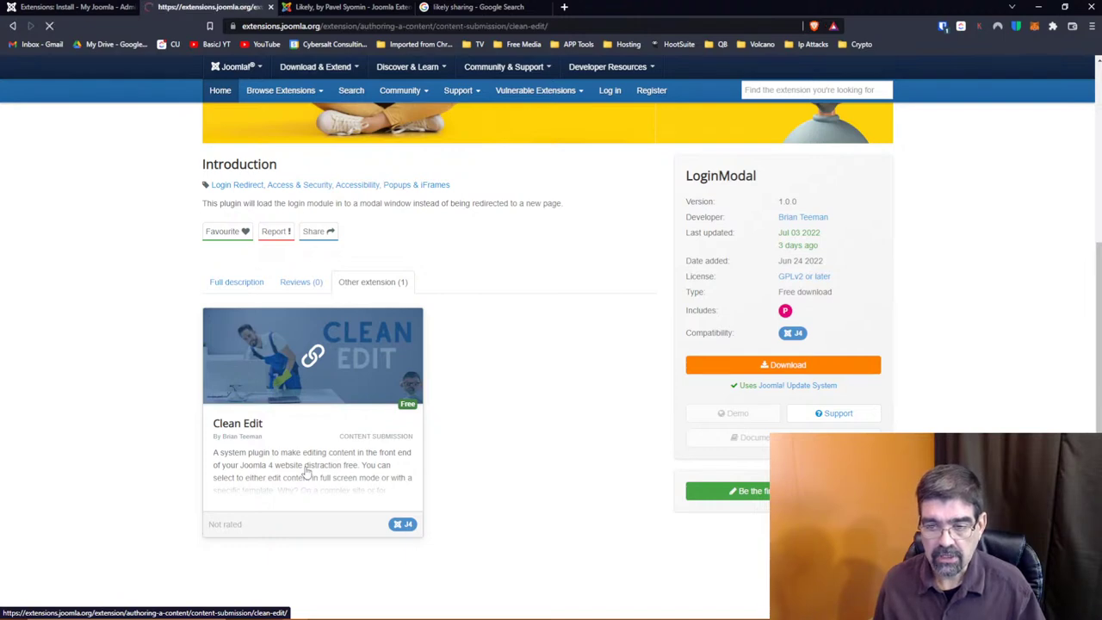
scroll(649, 440, "down", 3)
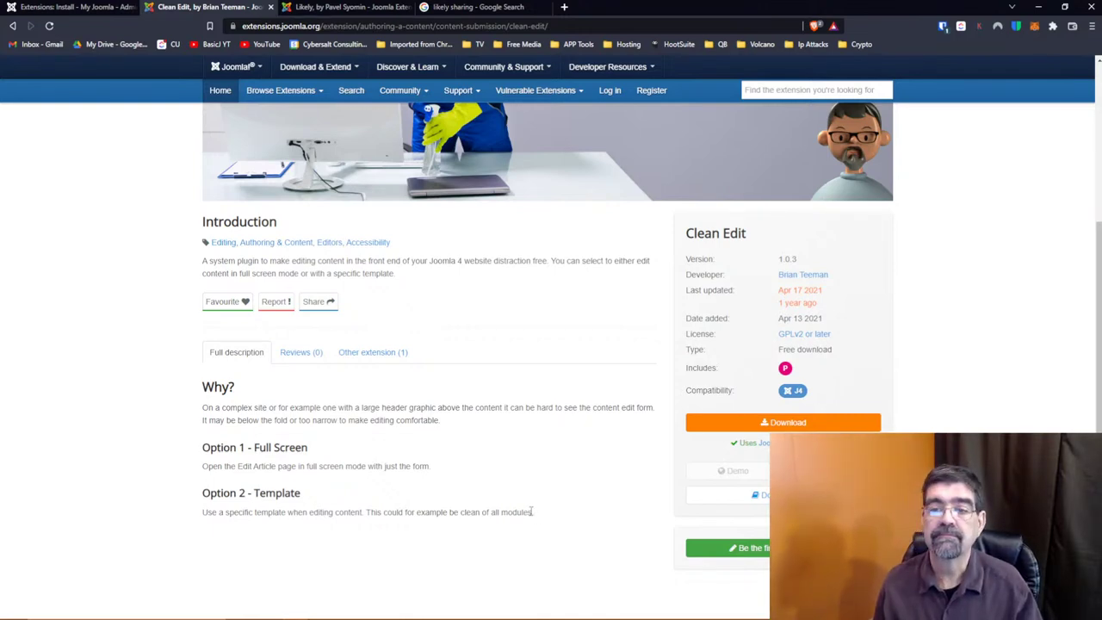
Return to the extension catalogue, open the Proofreader listing in a new tab, and read its description, features and compatibility
left_click(79, 11)
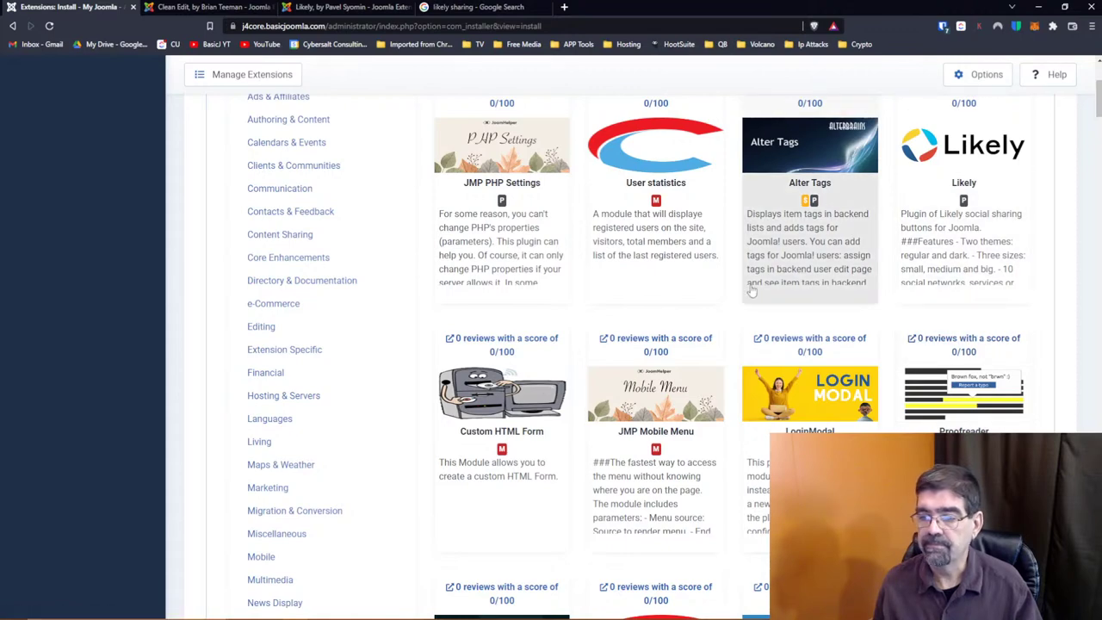
scroll(751, 291, "down", 1)
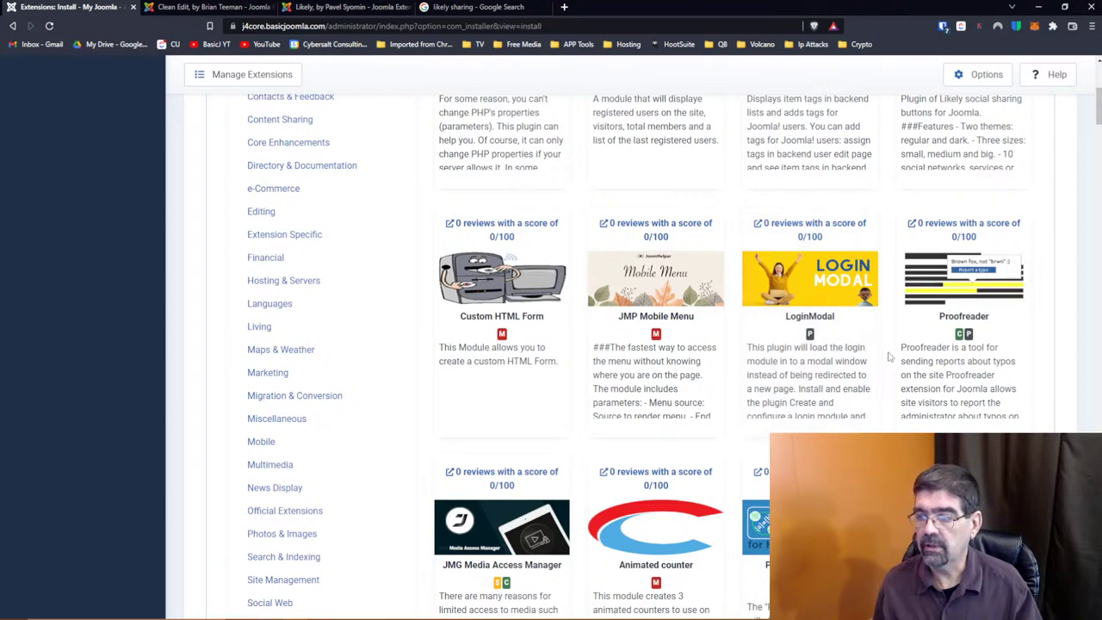
right_click(975, 227)
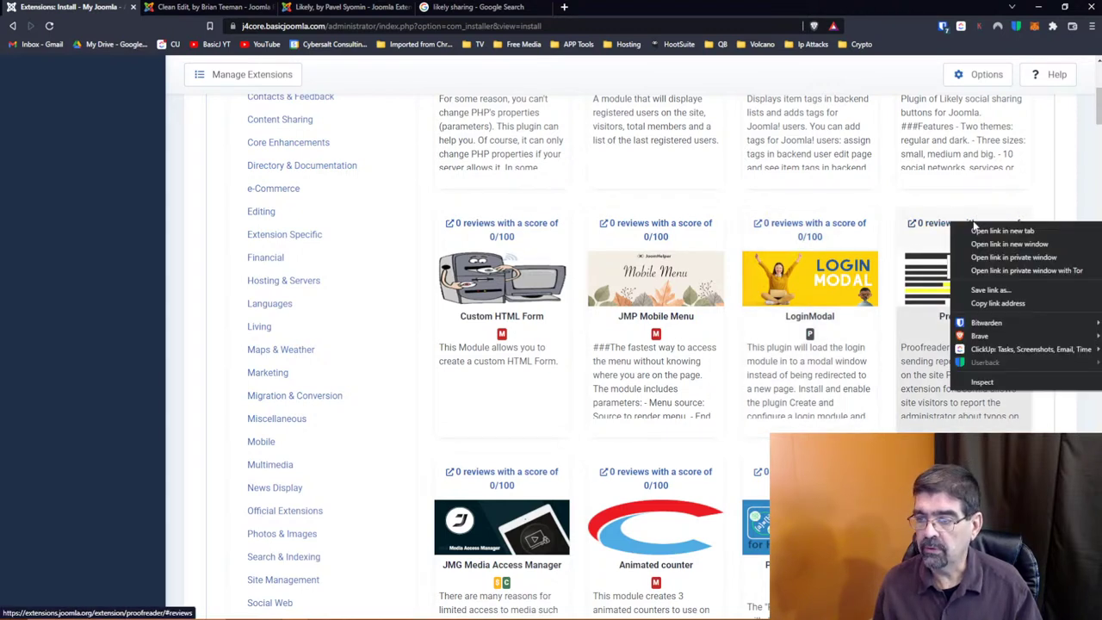
left_click(992, 230)
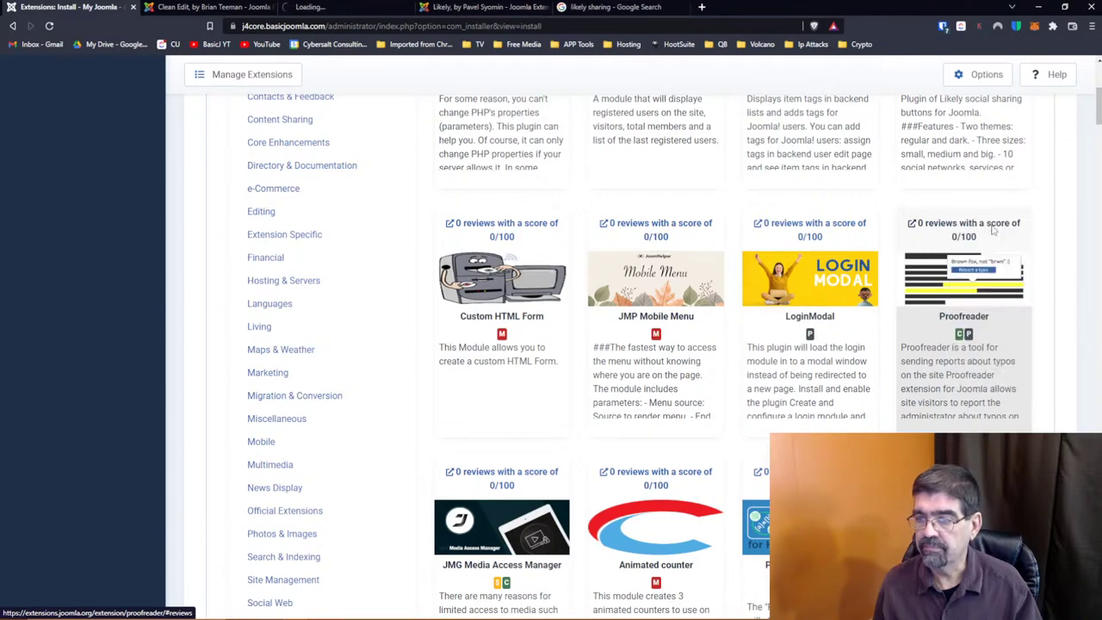
key("ctrl+Tab")
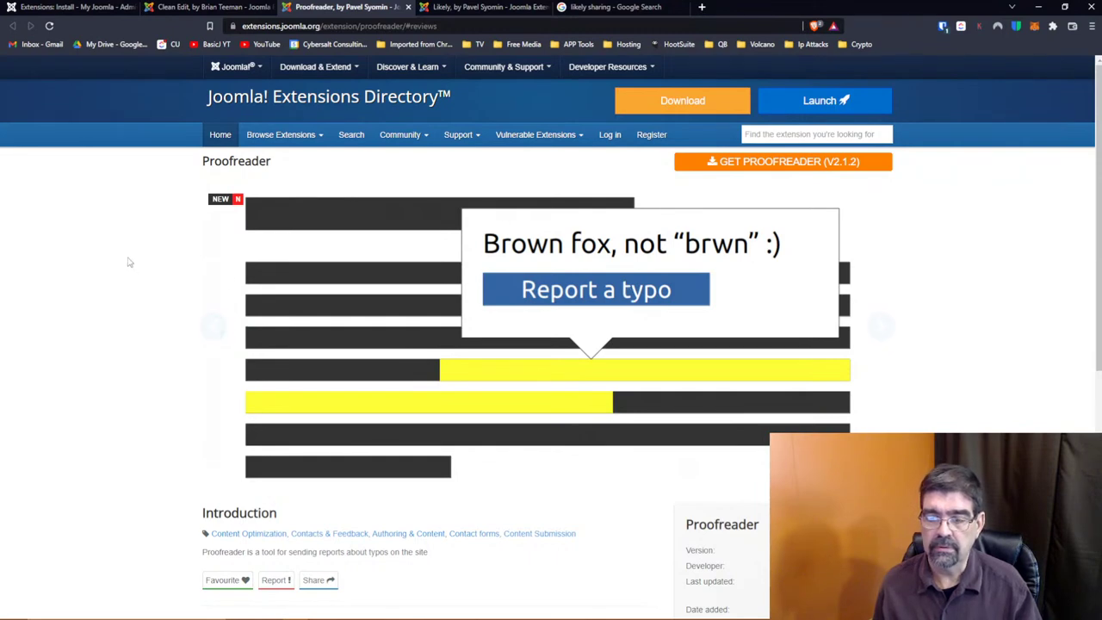
scroll(129, 261, "down", 2)
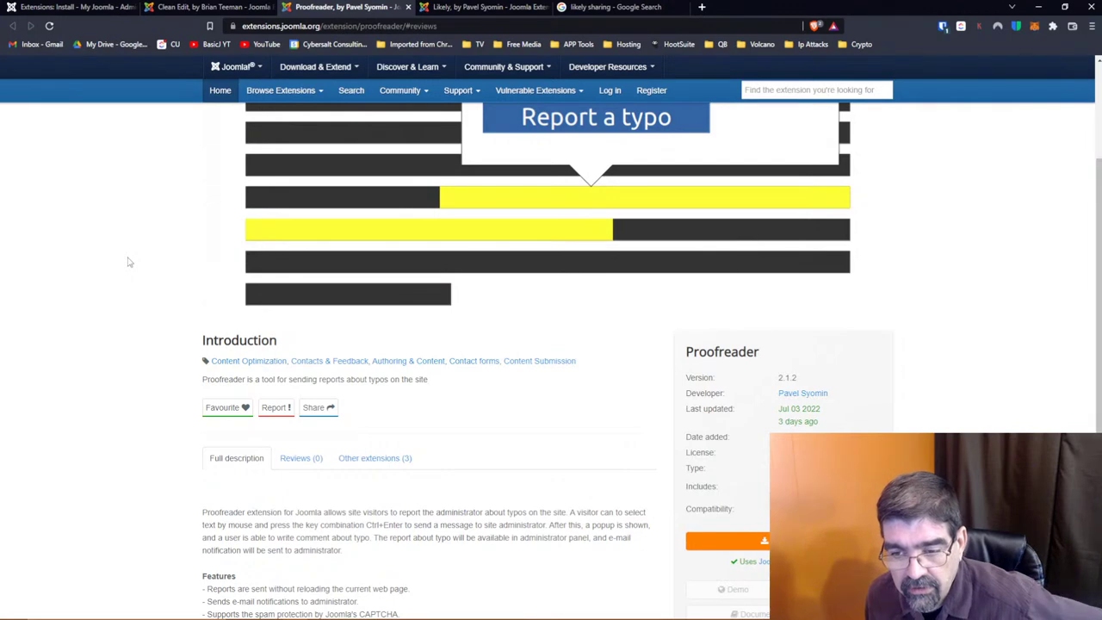
scroll(129, 261, "down", 2)
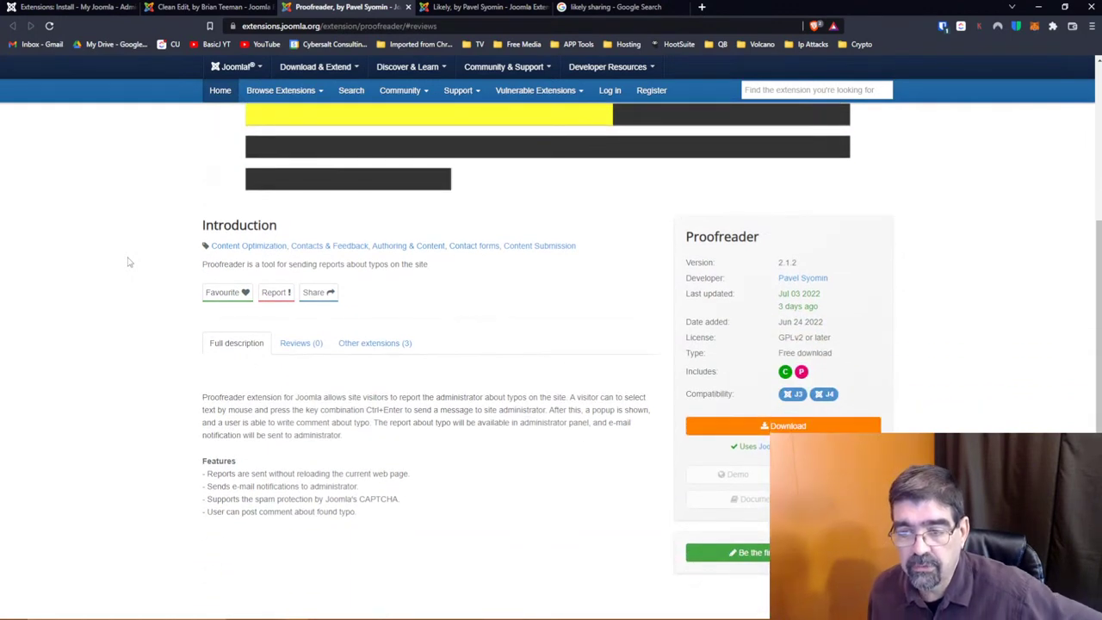
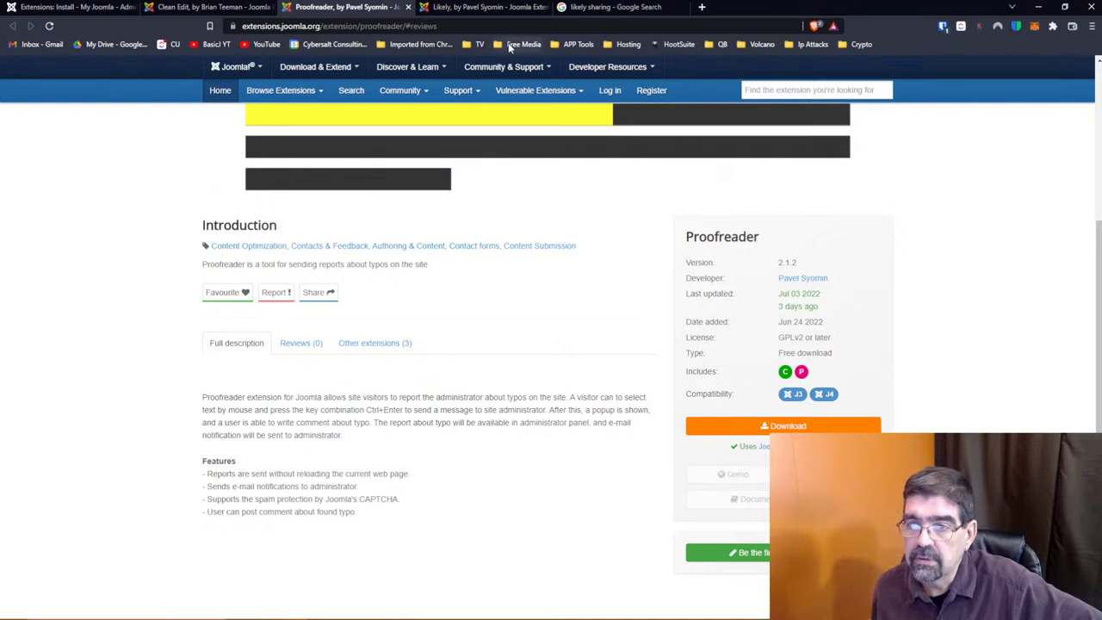
Copy the Proofreader listing's web address, look through the other open windows, and return to the listing
right_click(473, 26)
left_click(501, 88)
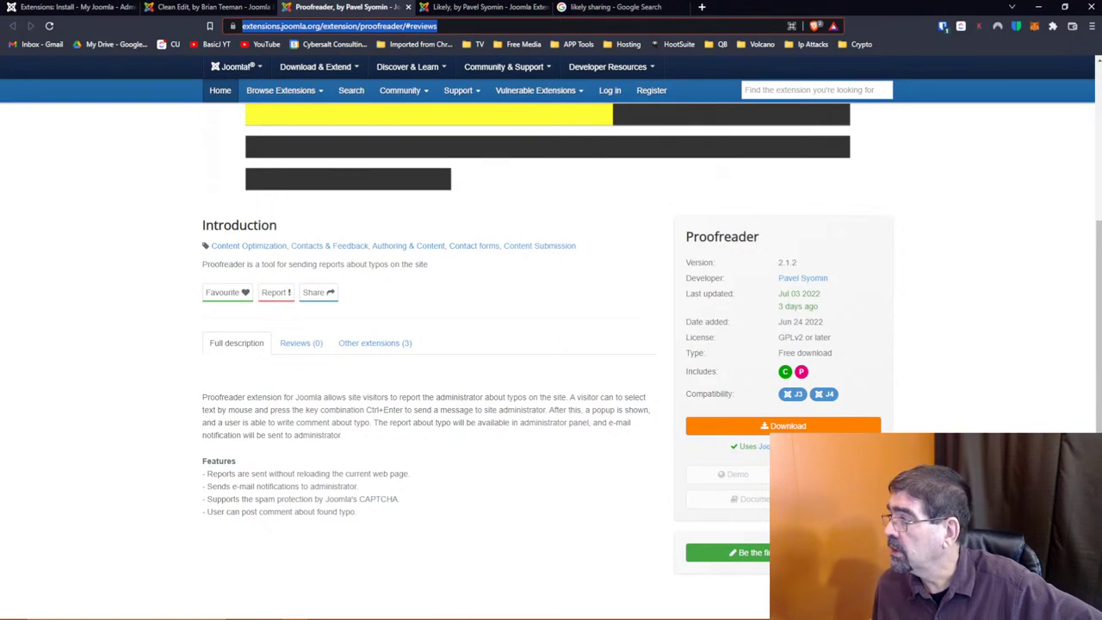
key("alt+Tab")
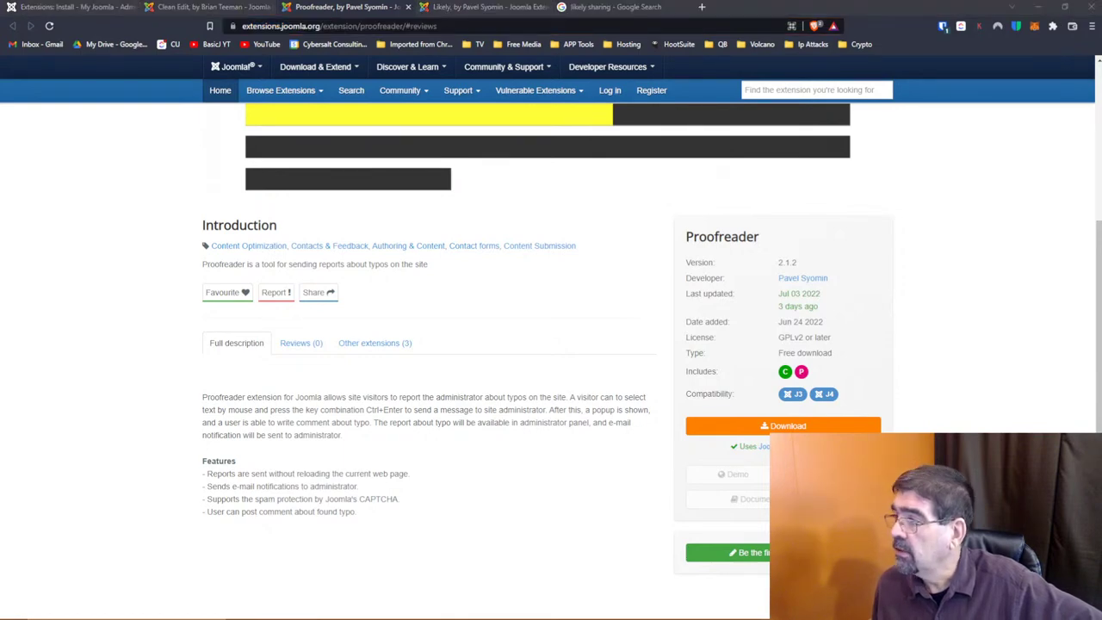
key("alt+Tab")
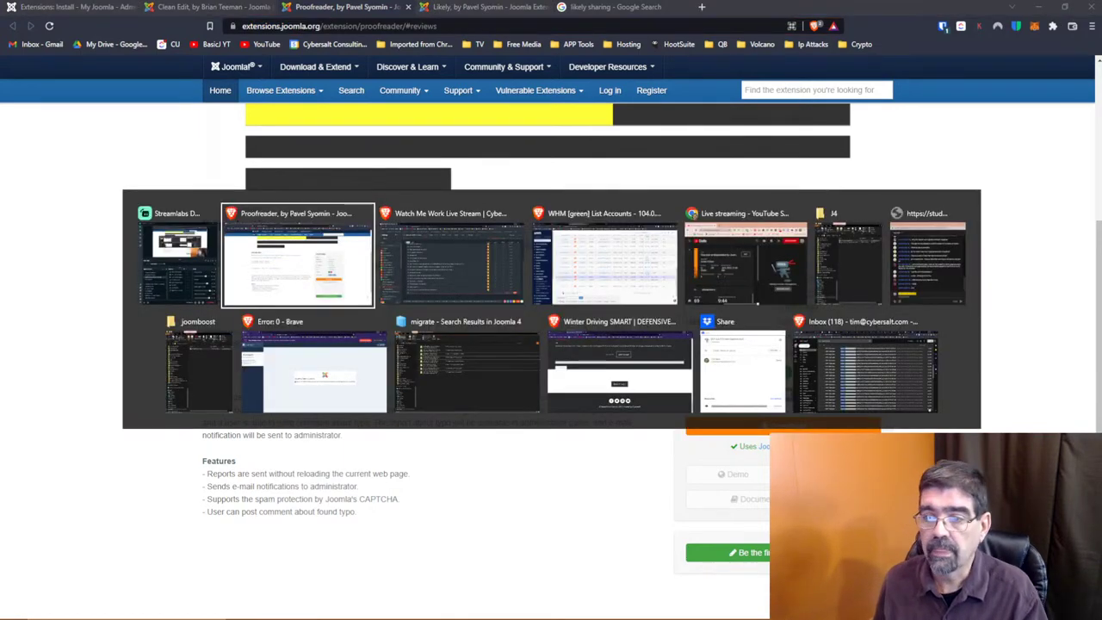
key("alt+Tab")
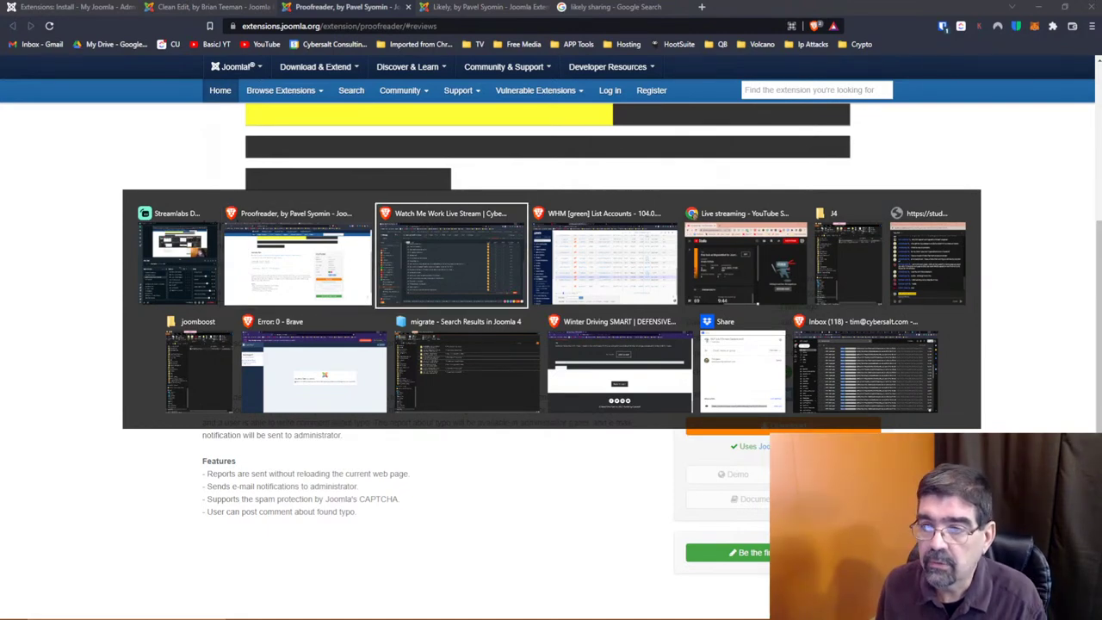
key("Escape")
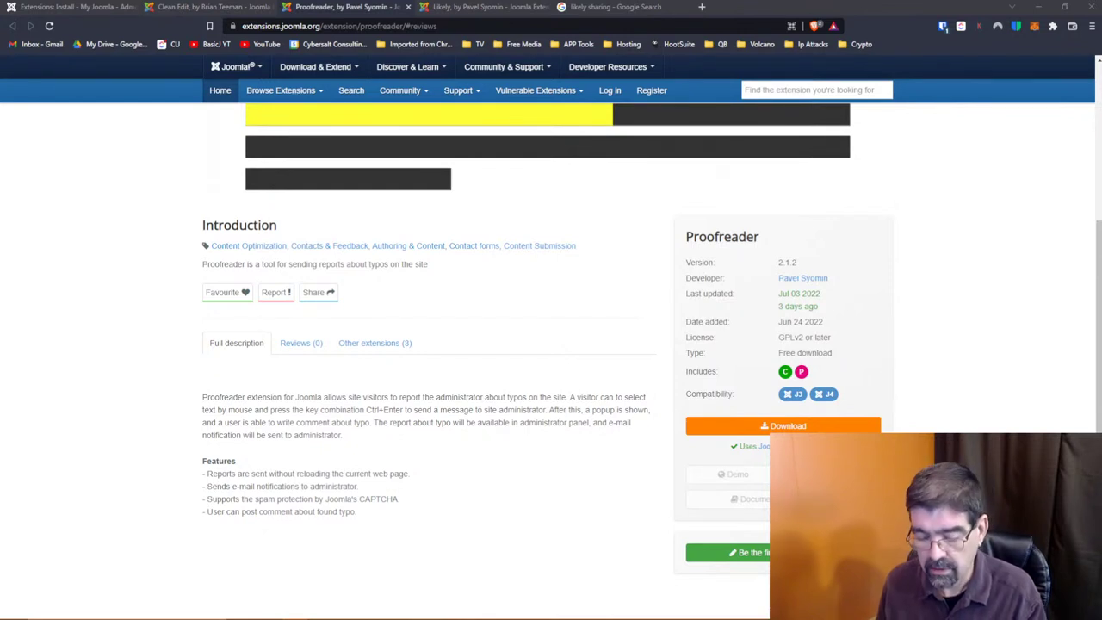
Show the Proofreader developer's other extensions, examine Custom Code, In-text Ads and Likely, and look over the Proofreader page again
left_click(364, 345)
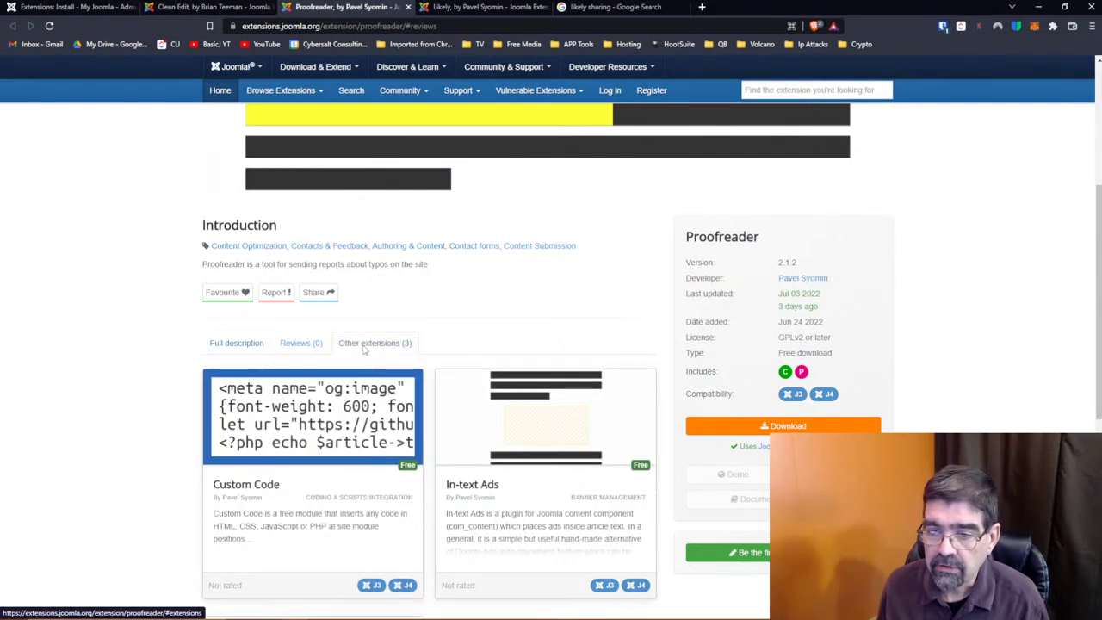
scroll(116, 310, "down", 2)
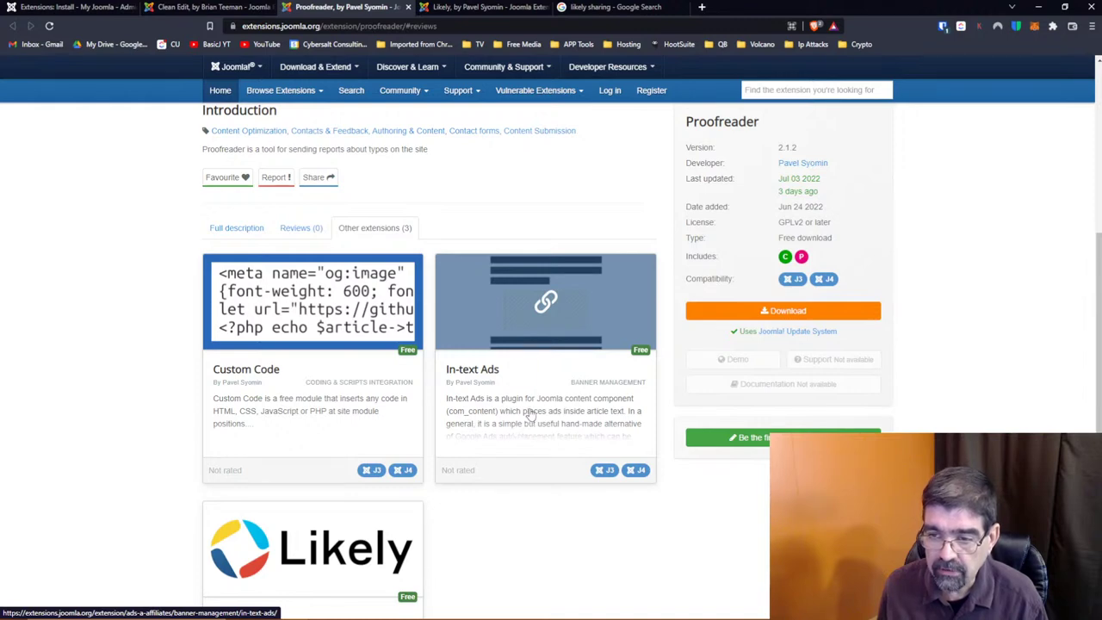
scroll(531, 414, "down", 2)
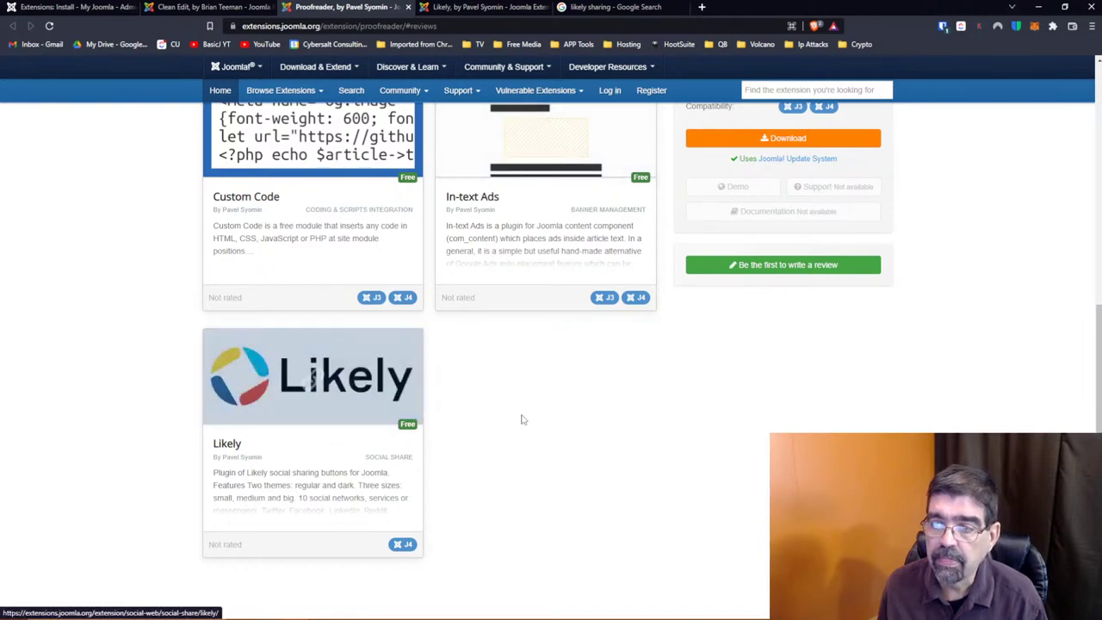
scroll(494, 418, "up", 3)
scroll(531, 419, "down", 1)
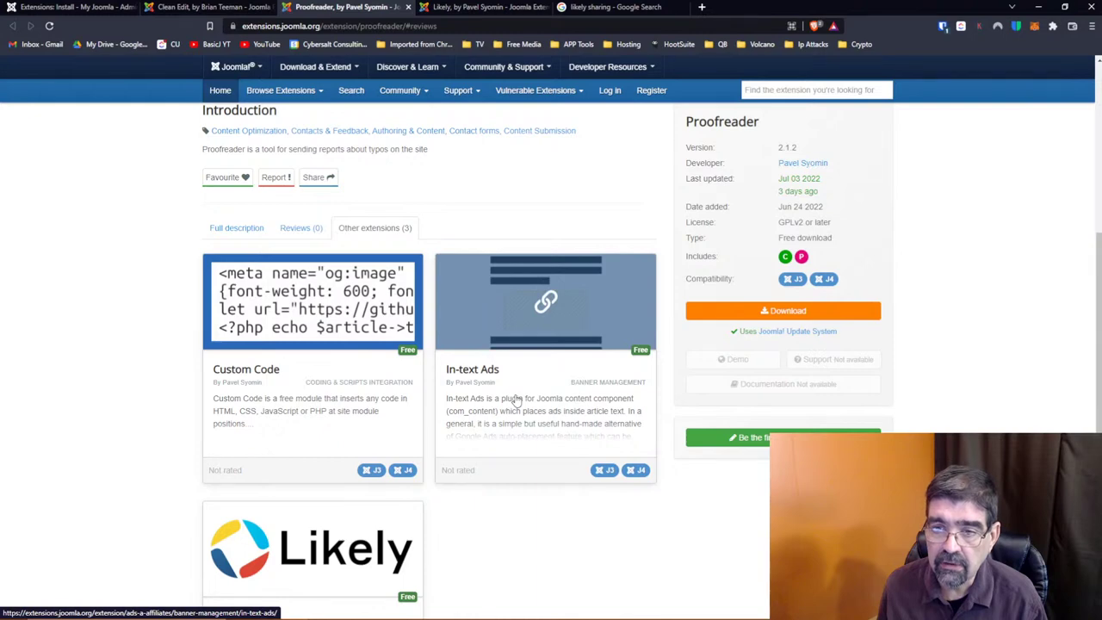
scroll(516, 399, "down", 2)
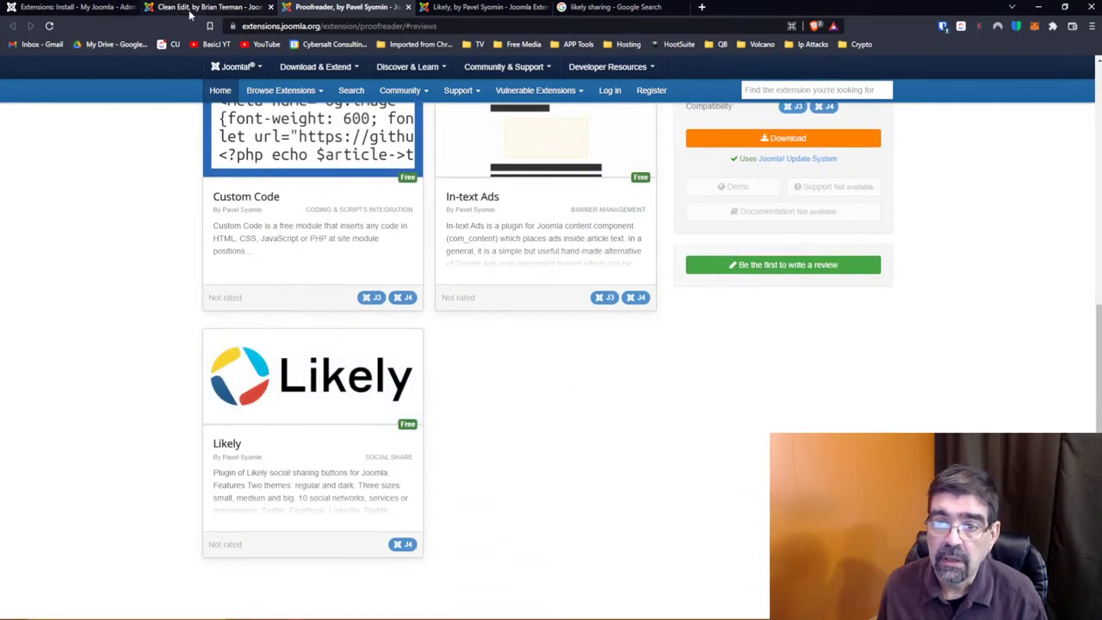
left_click(362, 9)
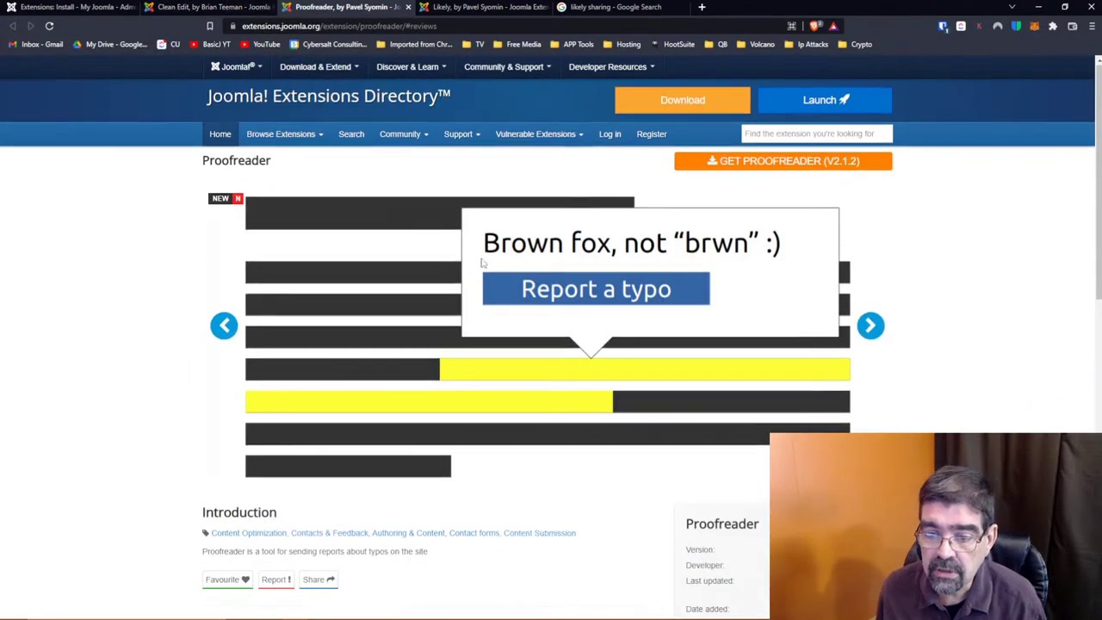
scroll(485, 262, "down", 3)
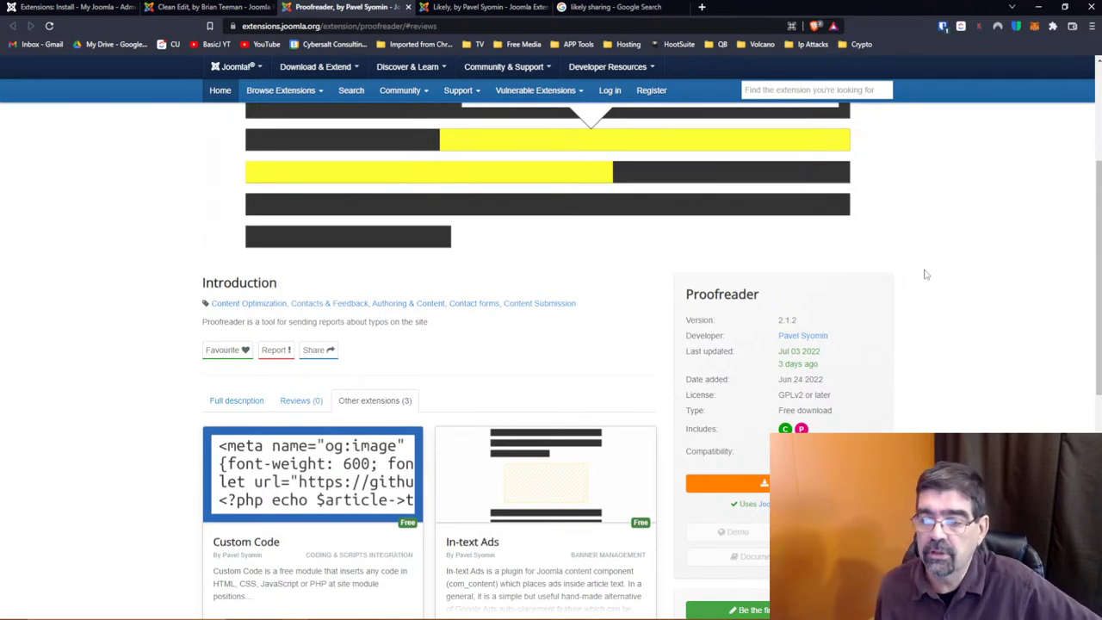
Return to the catalogue, open the JMG Media Access Manager listing in a new tab, and close the Clean Edit tab
left_click(53, 9)
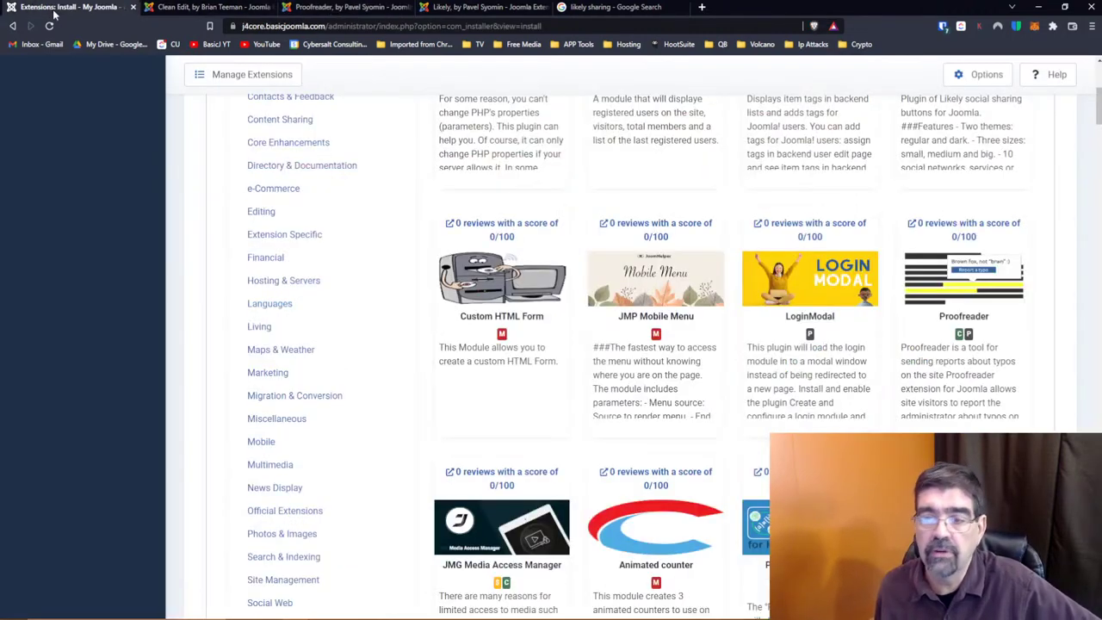
scroll(482, 281, "down", 1)
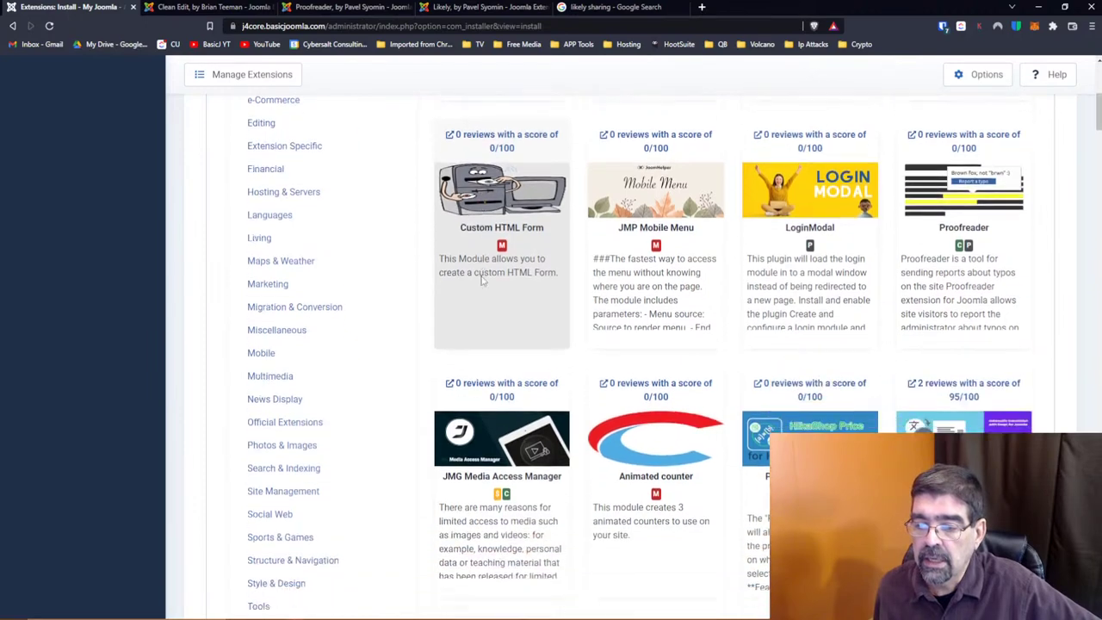
scroll(482, 281, "down", 1)
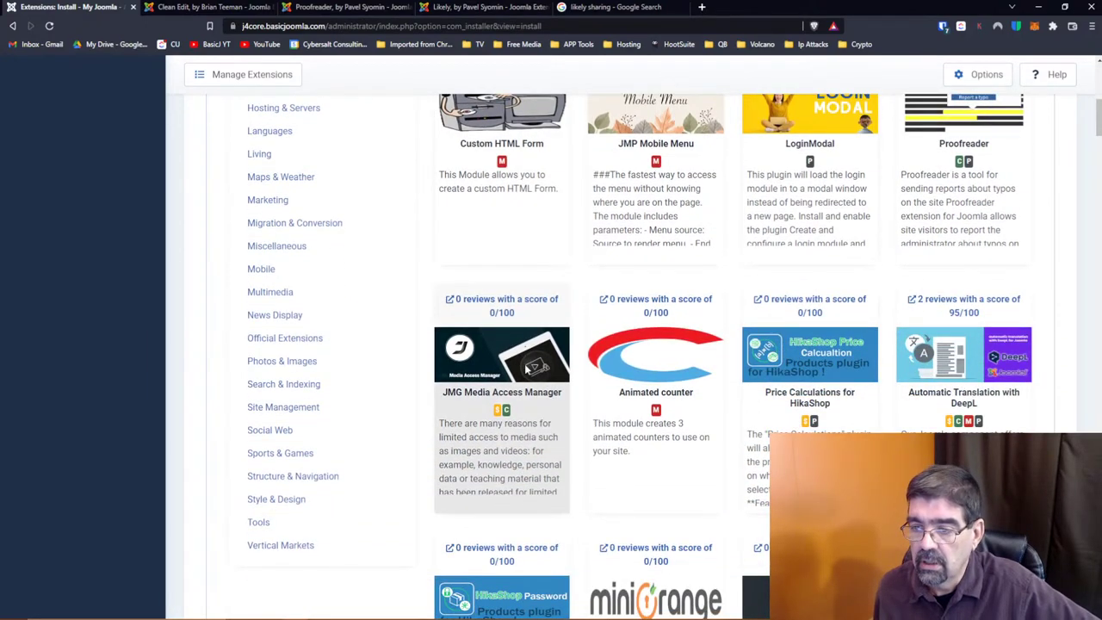
right_click(506, 301)
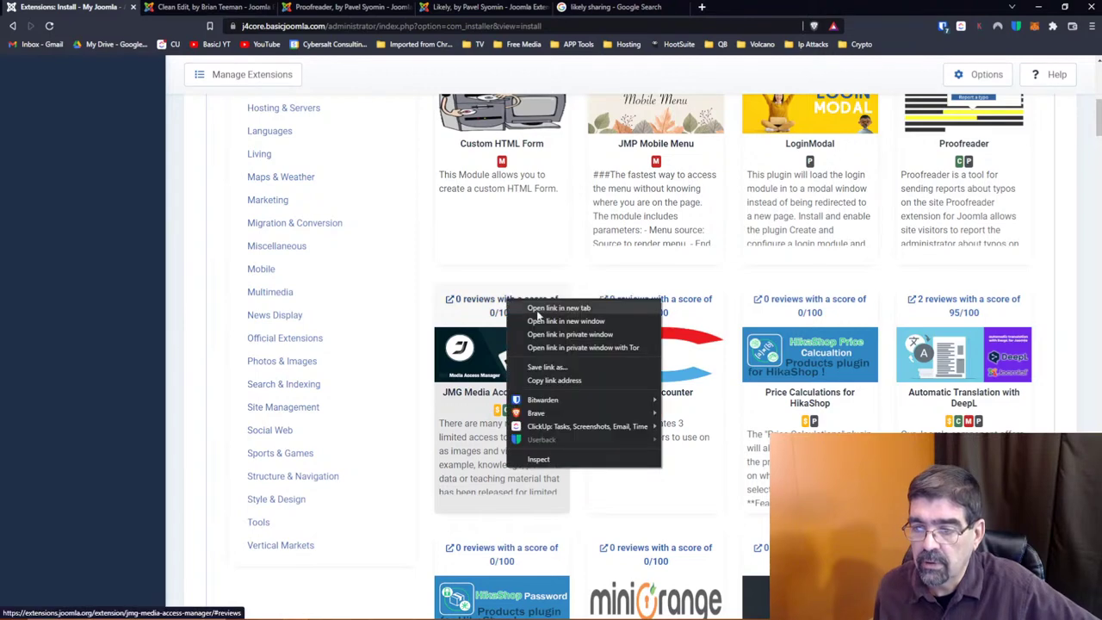
left_click(540, 312)
left_click(272, 7)
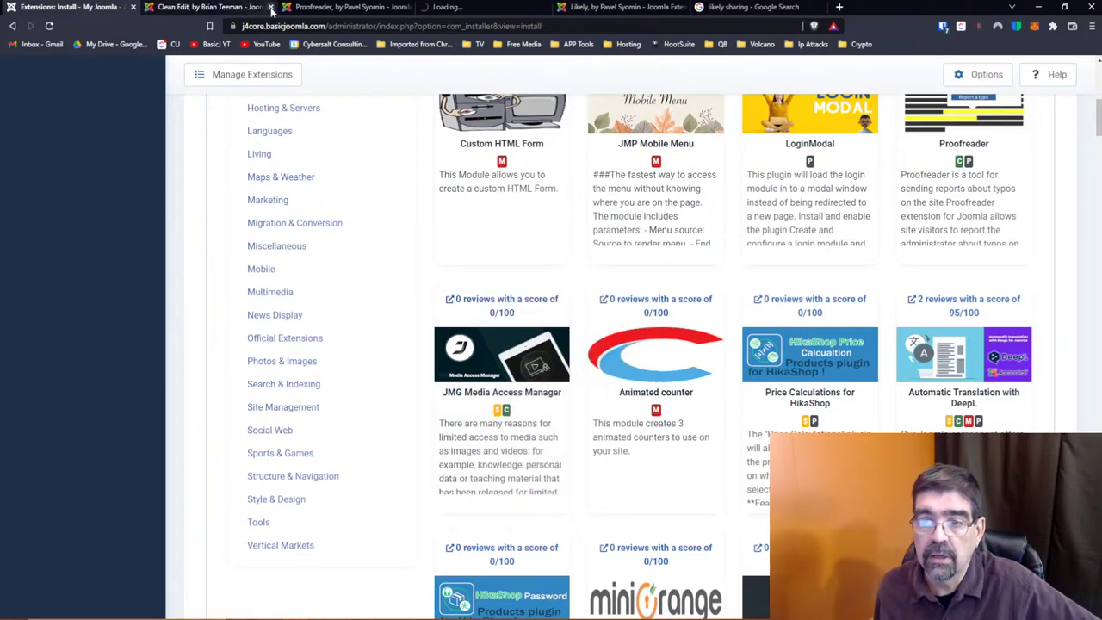
Open the Proofreader developer's profile, look over the extensions listed there, and reopen the Proofreader listing from it
left_click(250, 6)
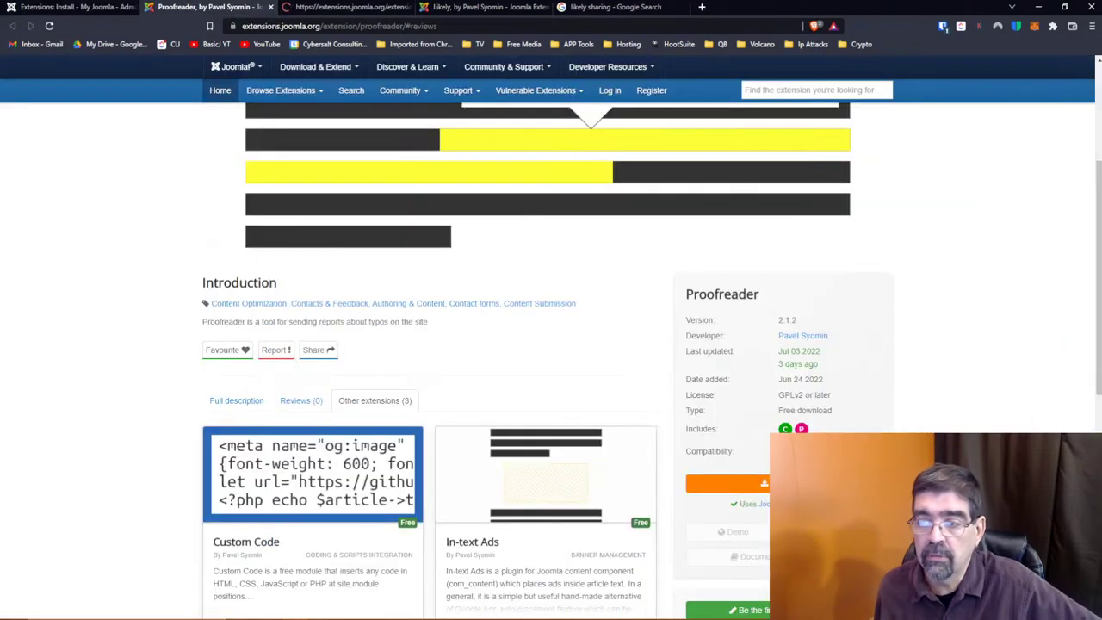
left_click(792, 339)
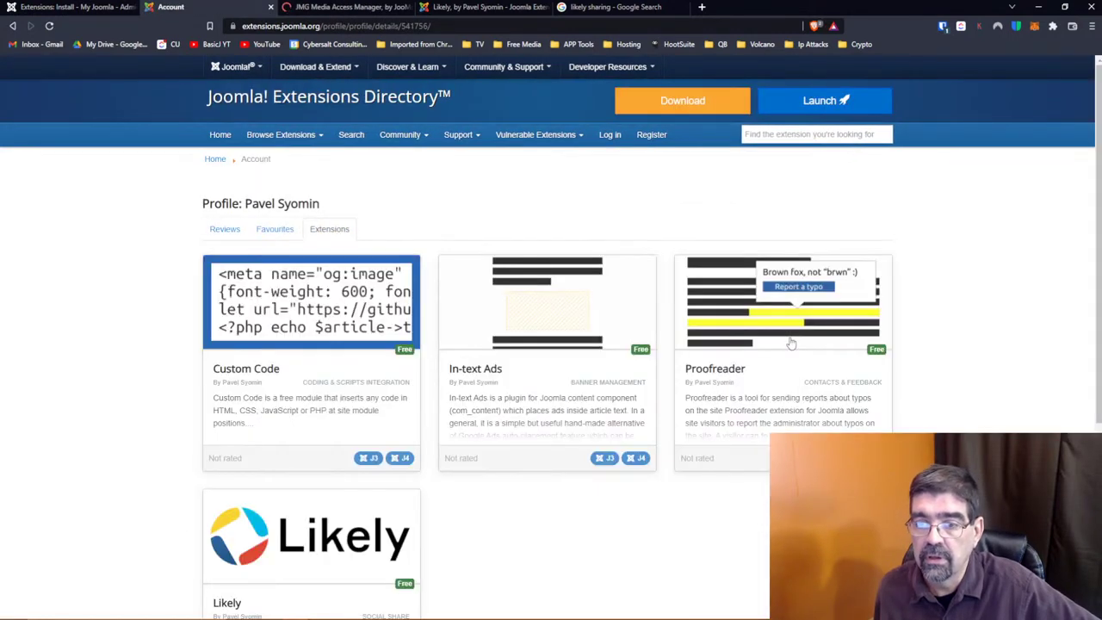
scroll(135, 299, "down", 3)
scroll(135, 300, "up", 3)
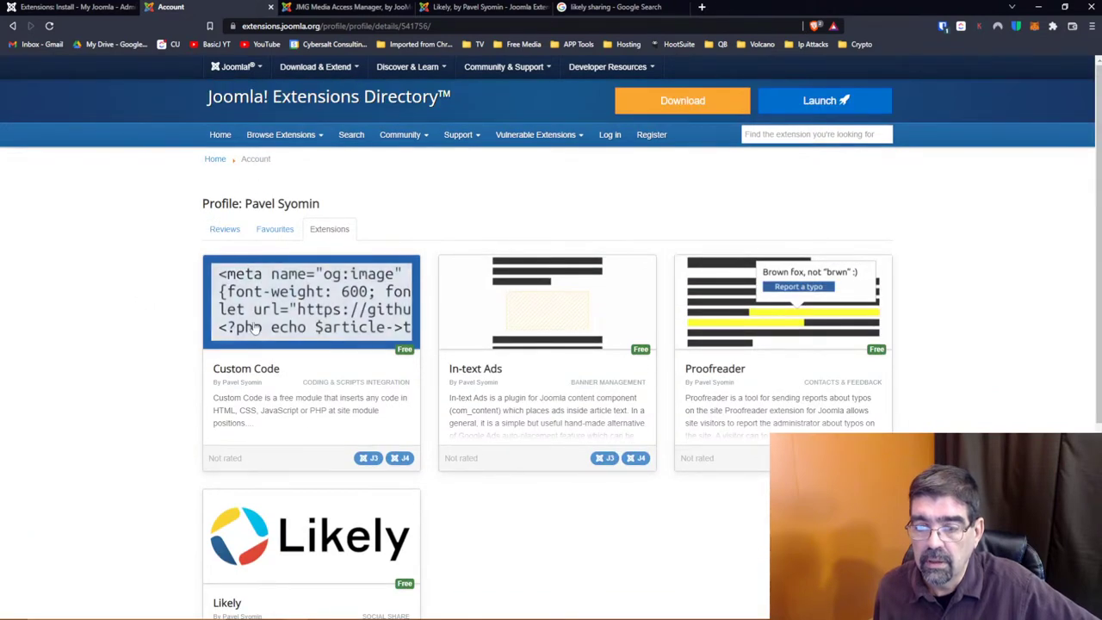
left_click(737, 380)
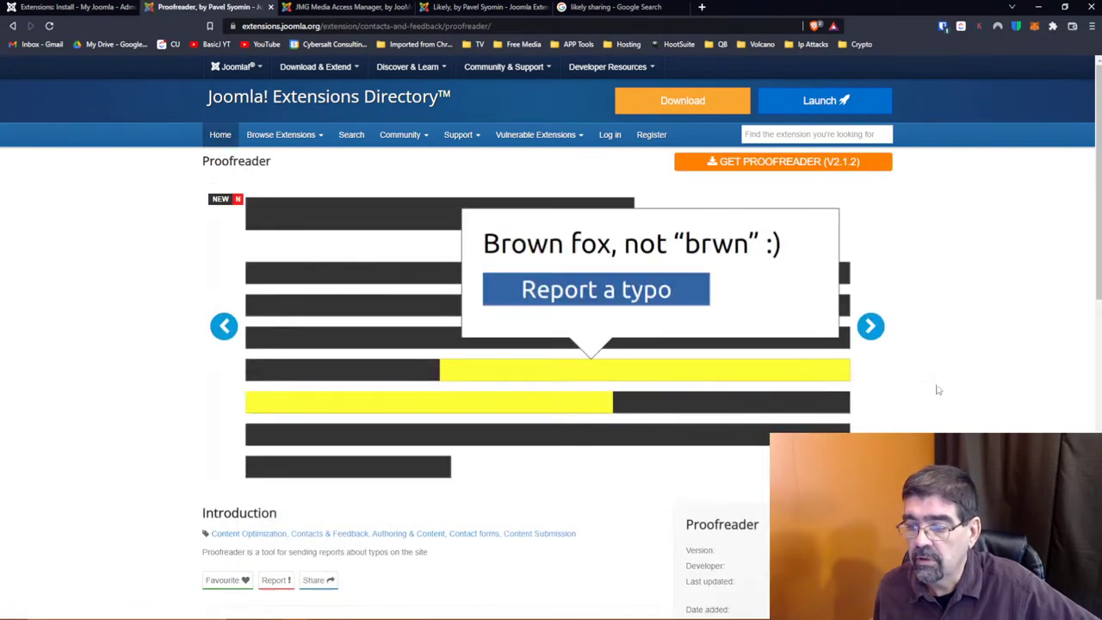
Search Google for the Proofreader developer's name from the listing, and refine the search by adding "joomla"
scroll(965, 390, "down", 2)
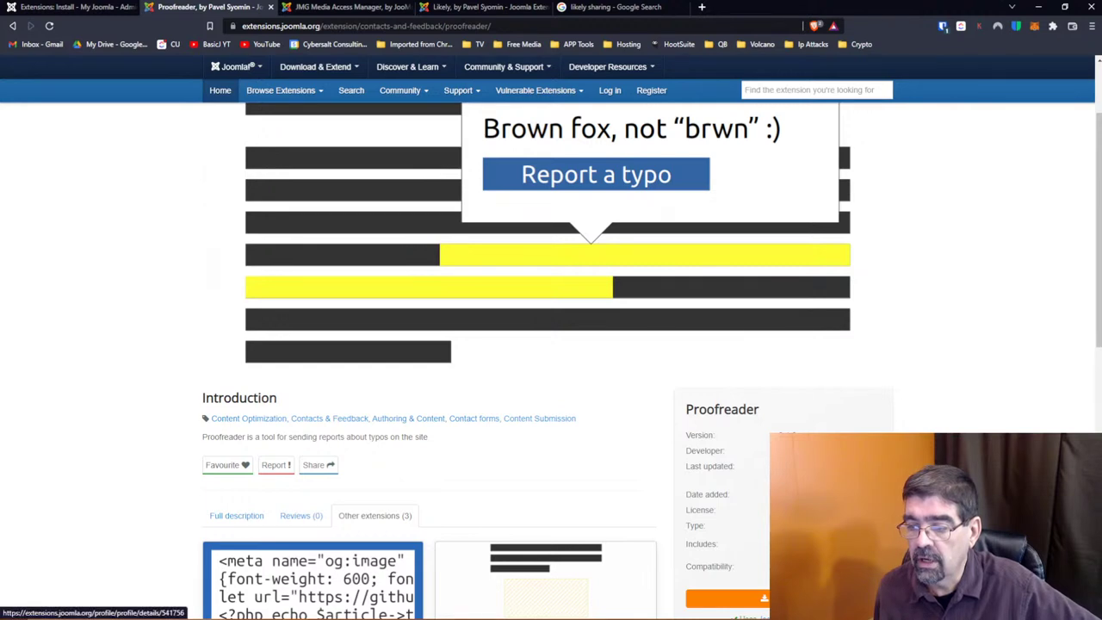
right_click(803, 449)
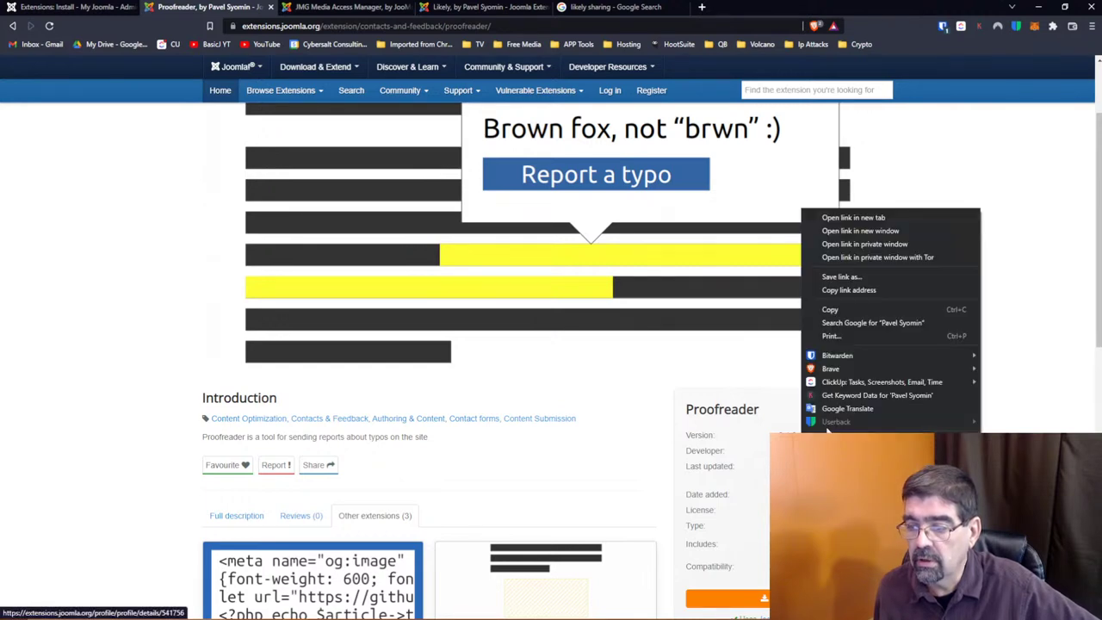
left_click(870, 323)
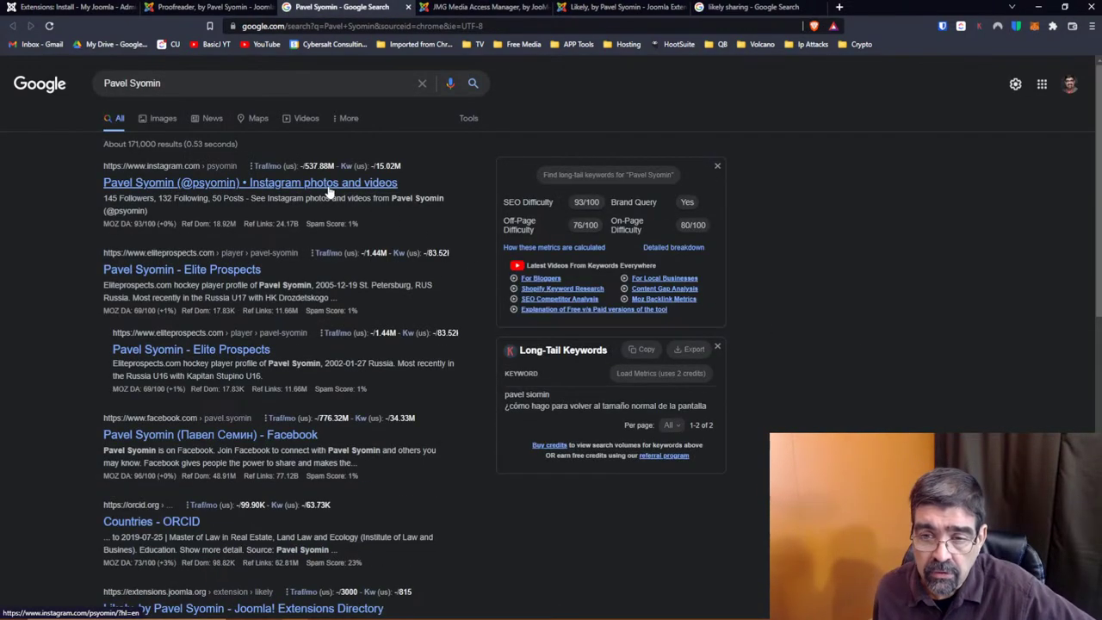
left_click(307, 83)
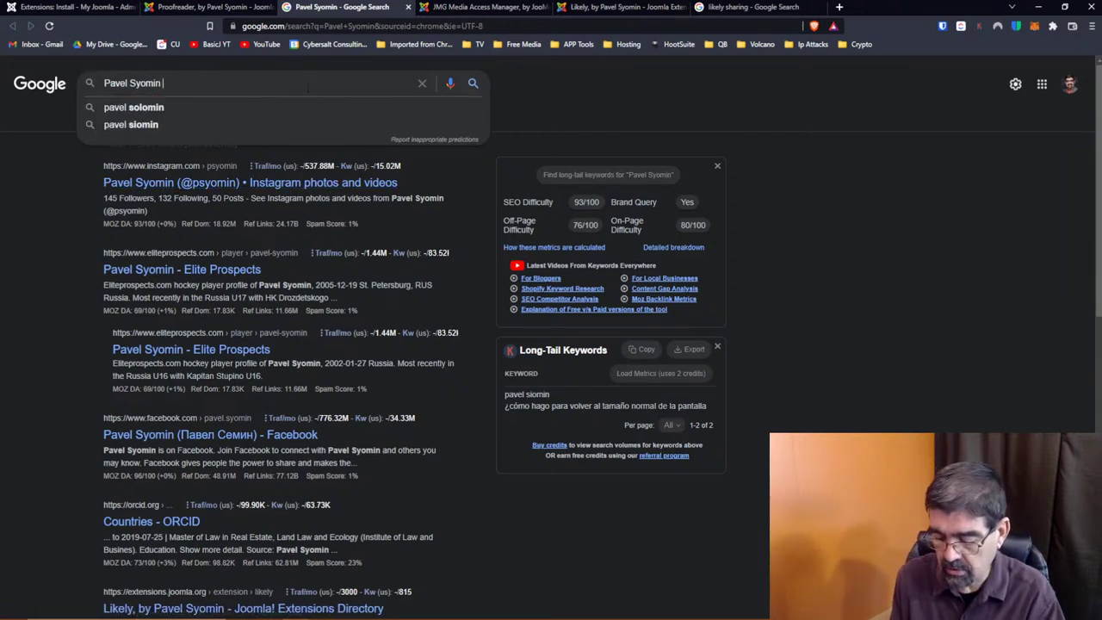
type("joomla")
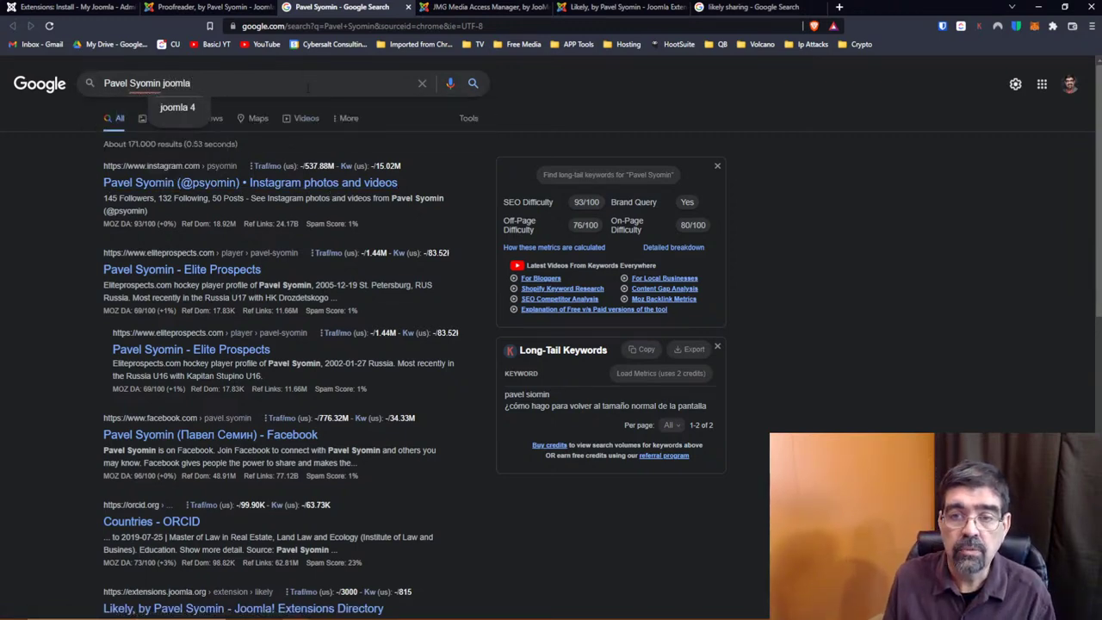
key("Return")
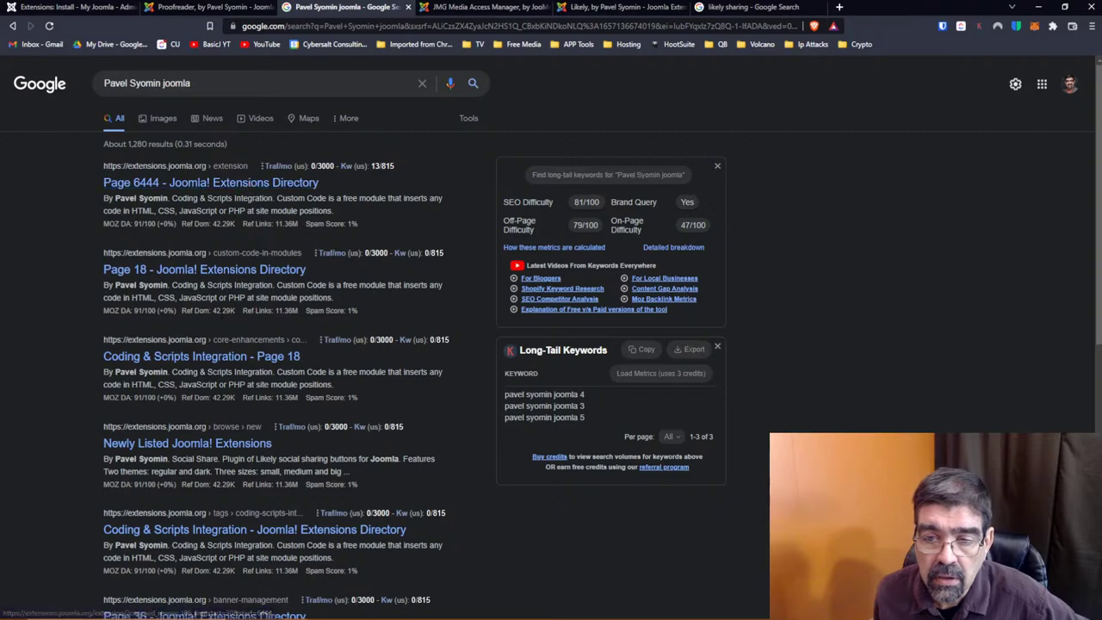
Open Common Ninja's Custom Code result from the Google results in a new tab and look over the extension's page
scroll(35, 311, "down", 1)
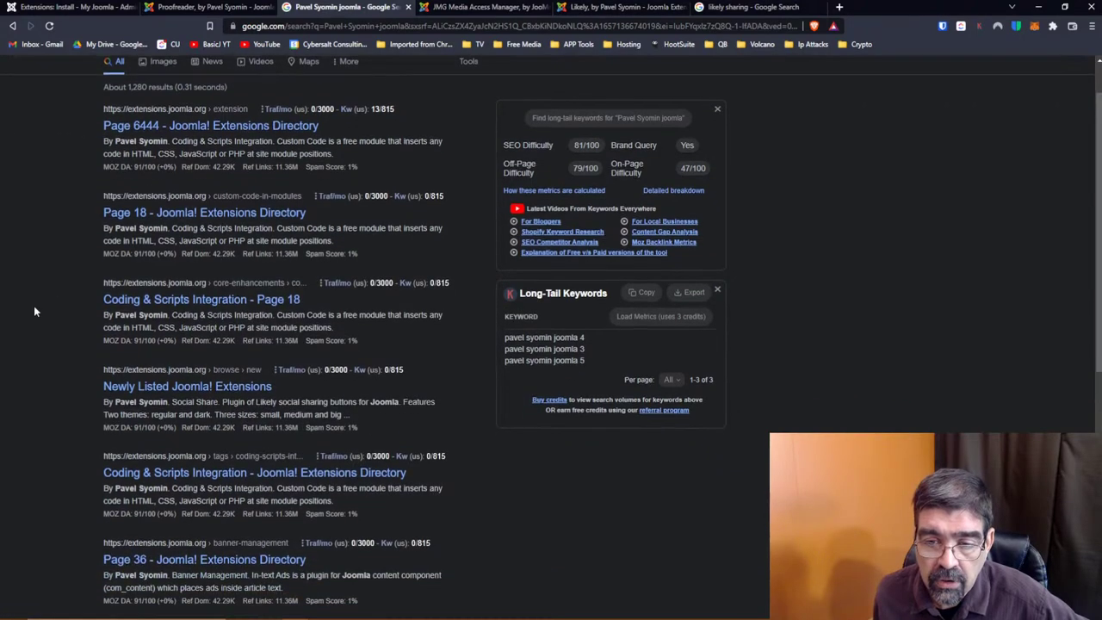
scroll(35, 311, "down", 4)
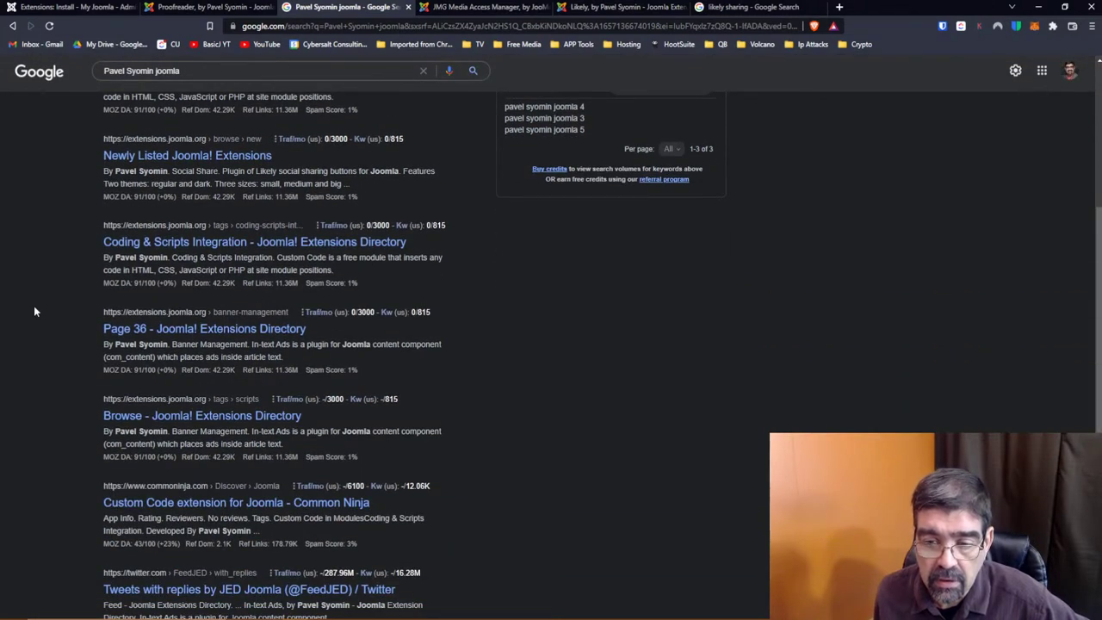
right_click(215, 507)
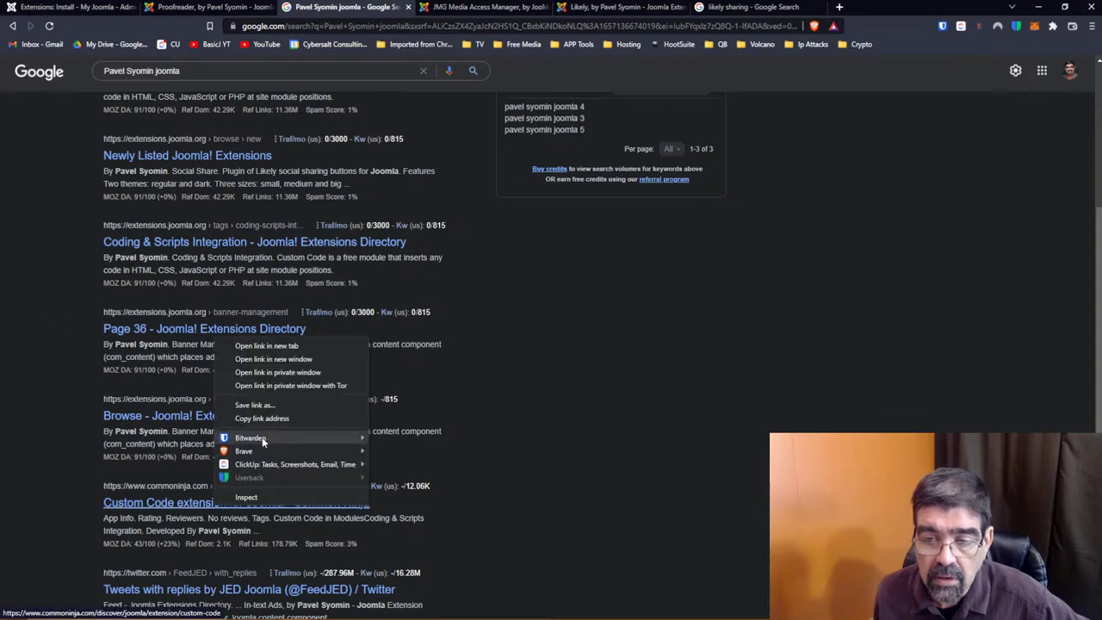
left_click(267, 345)
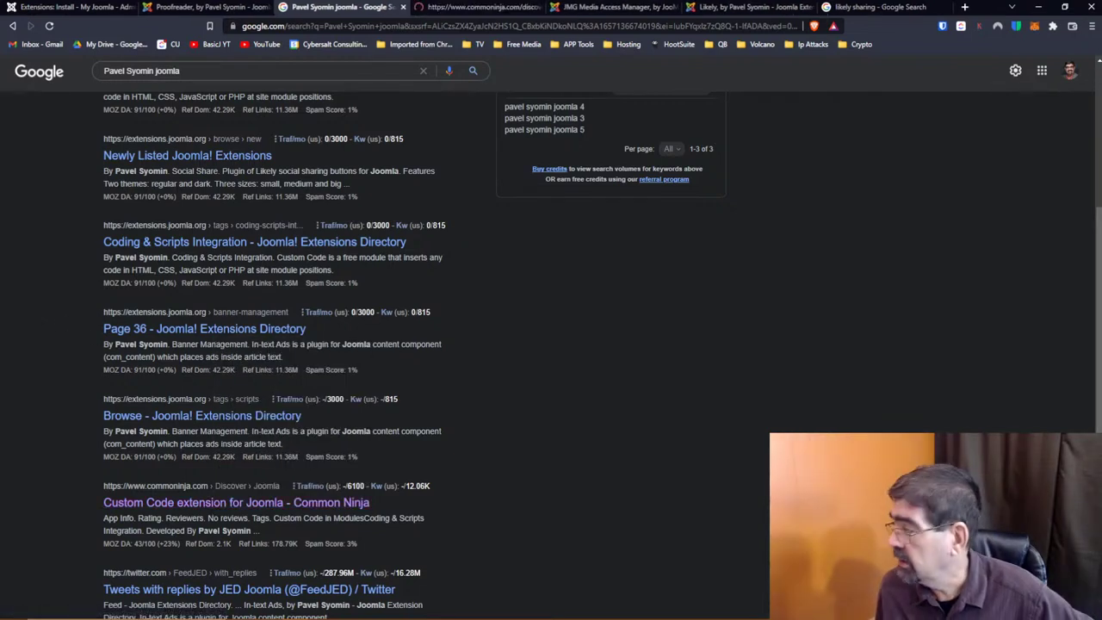
left_click(478, 7)
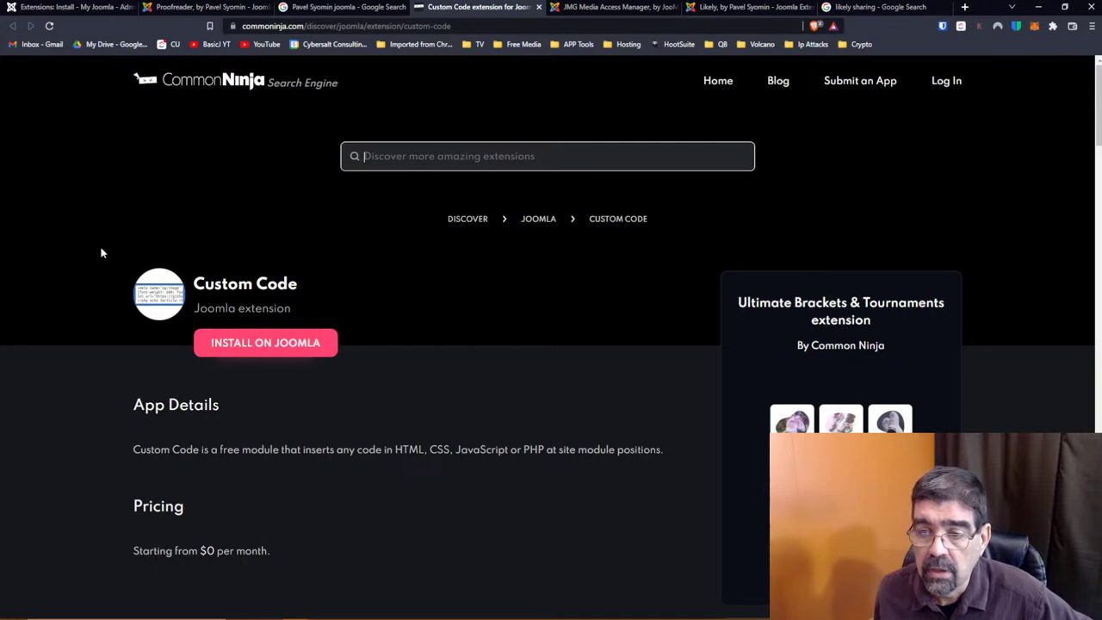
scroll(319, 278, "down", 3)
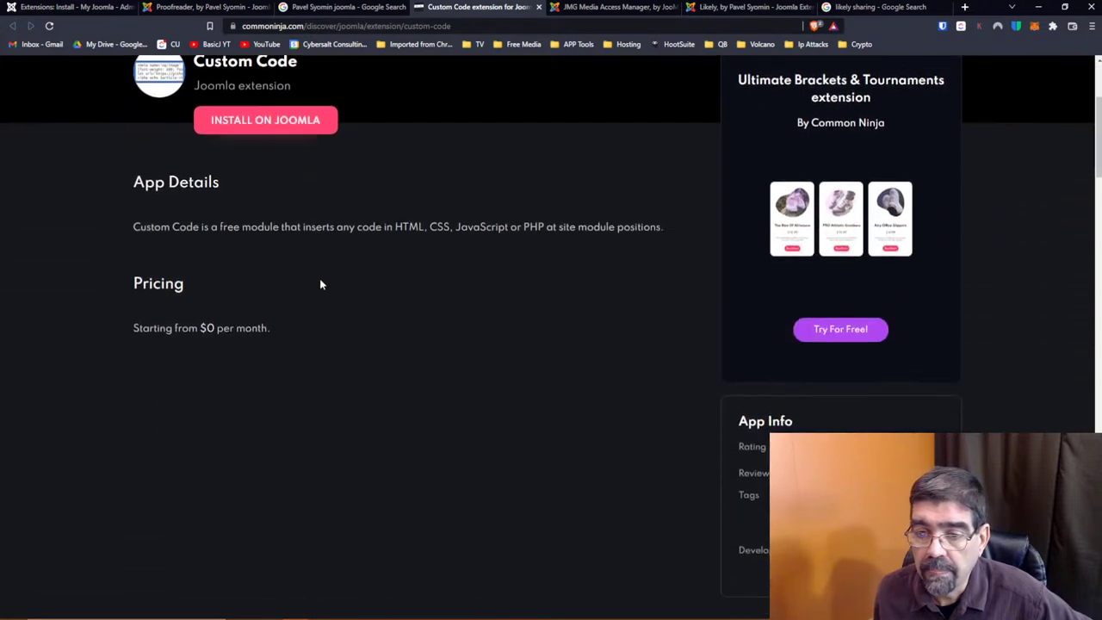
scroll(320, 284, "down", 5)
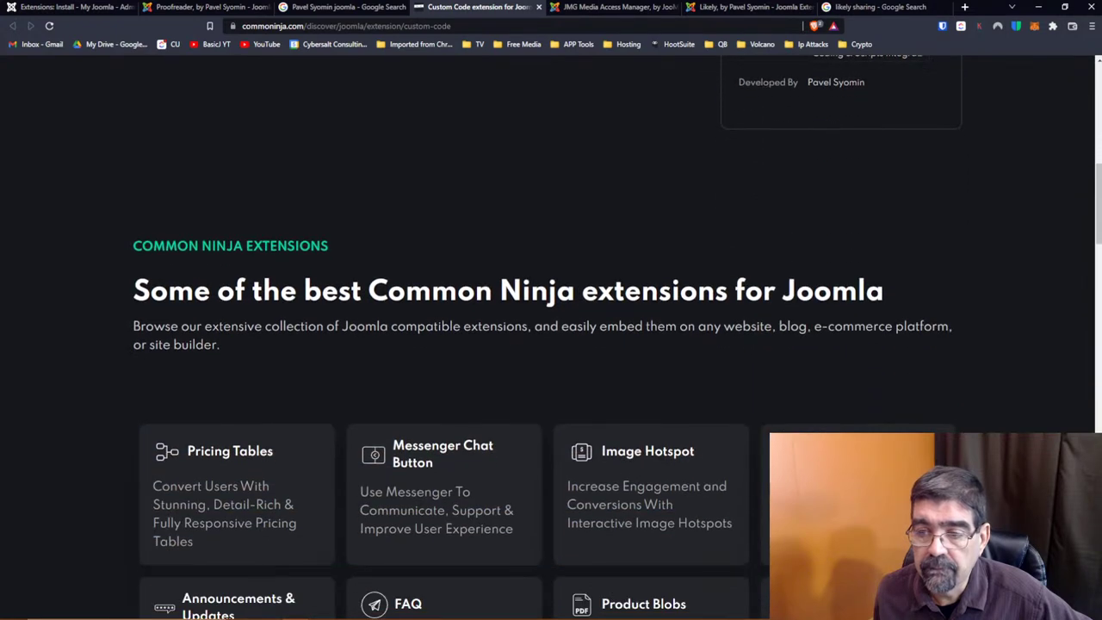
scroll(321, 283, "up", 10)
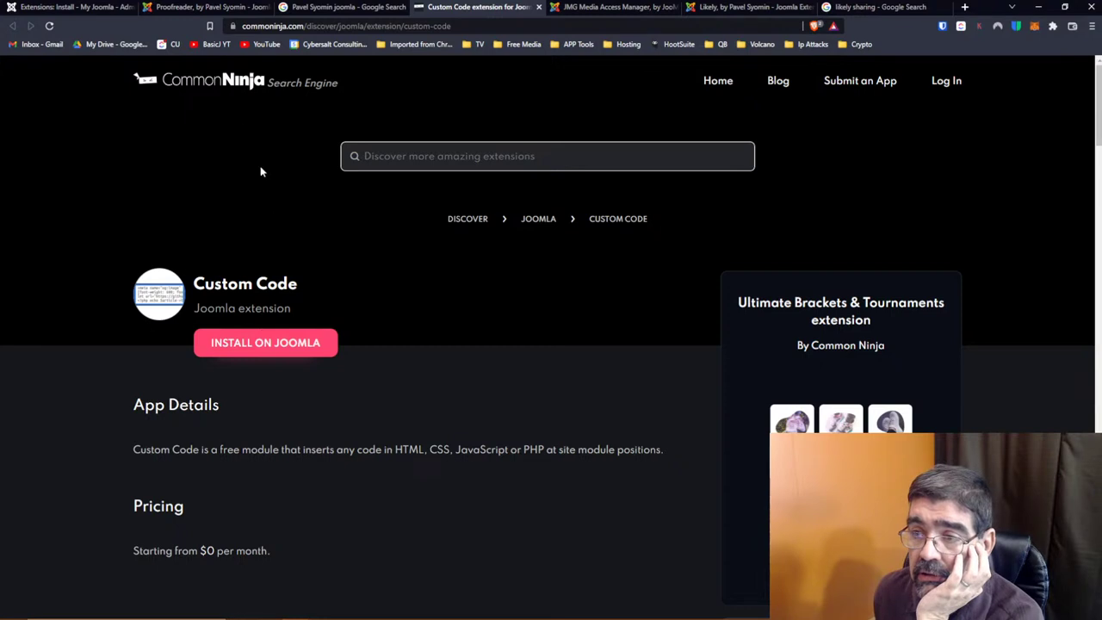
Go to Common Ninja's app discovery home, open its Joomla extensions section, and look it over
left_click(229, 86)
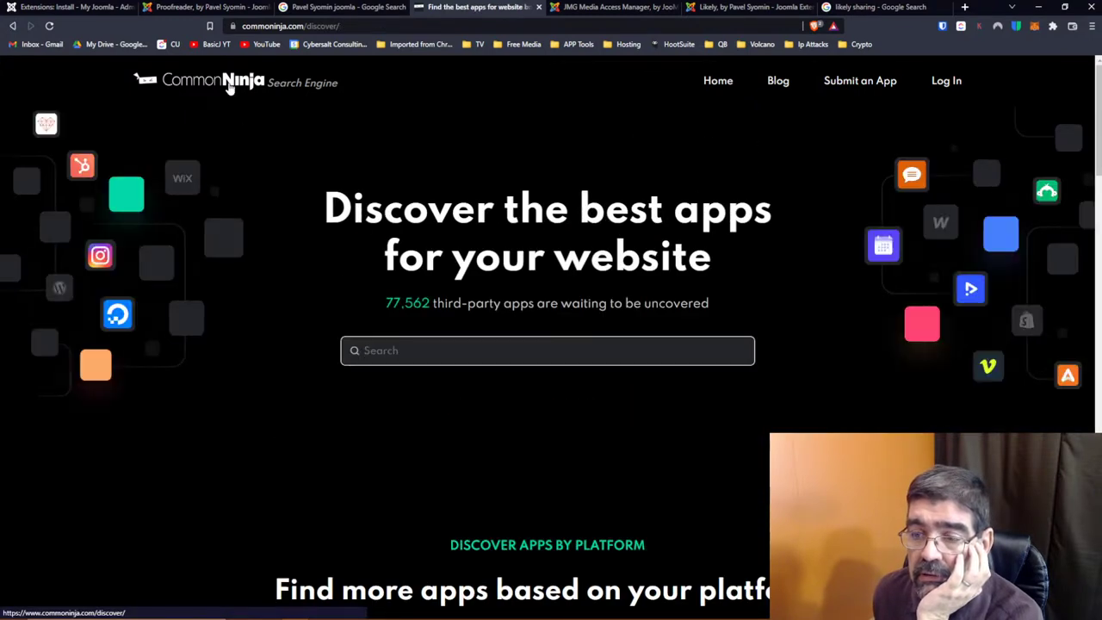
scroll(555, 360, "down", 2)
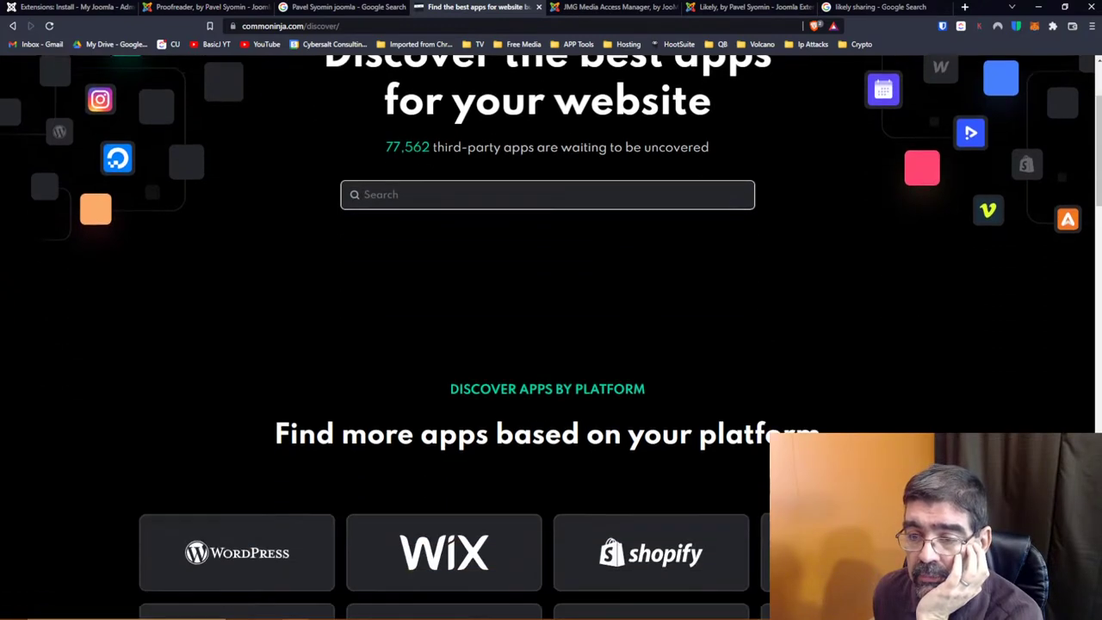
scroll(555, 360, "down", 2)
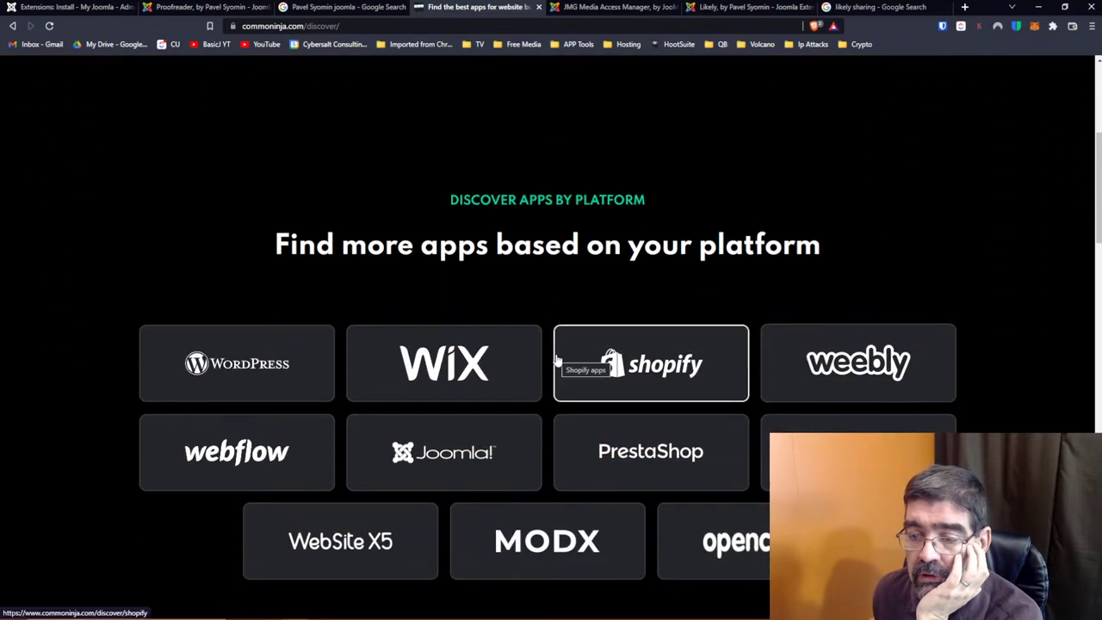
left_click(478, 440)
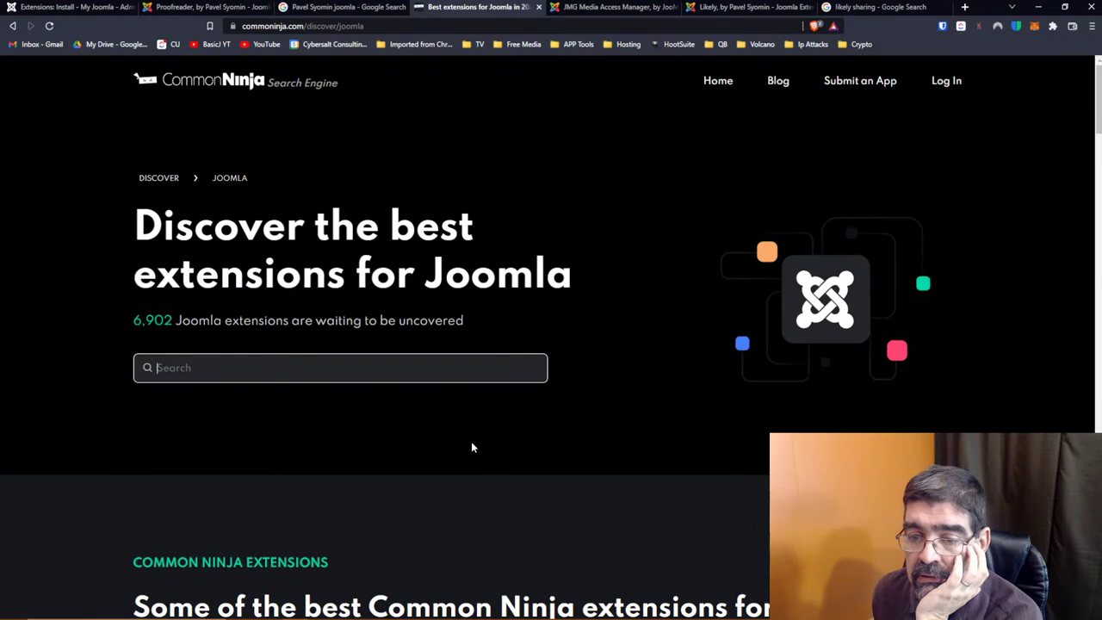
scroll(349, 258, "down", 4)
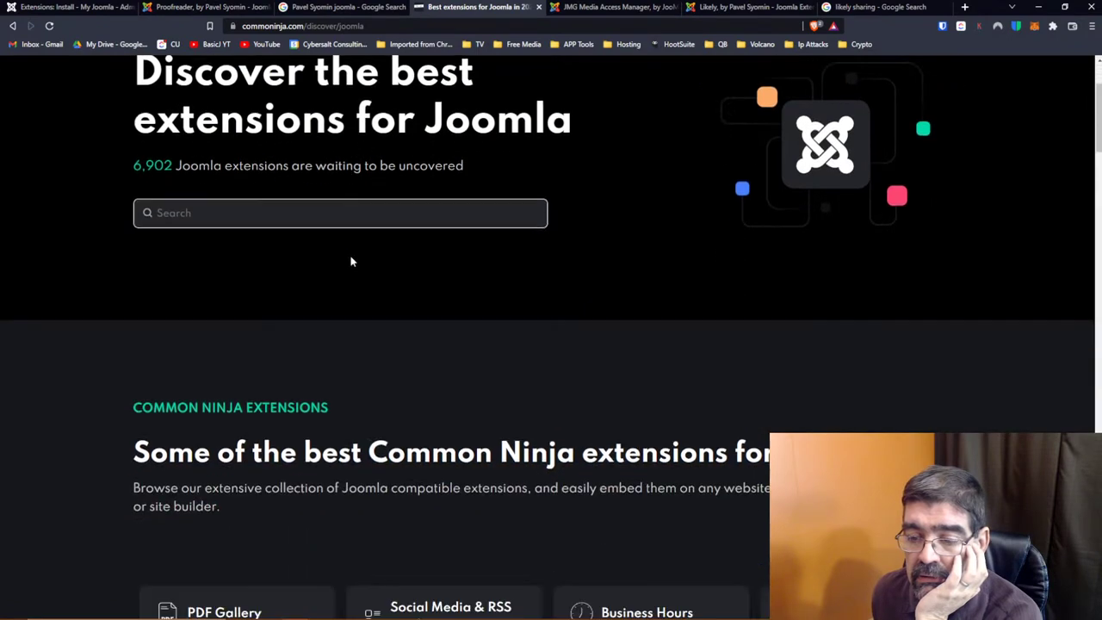
scroll(551, 327, "up", 4)
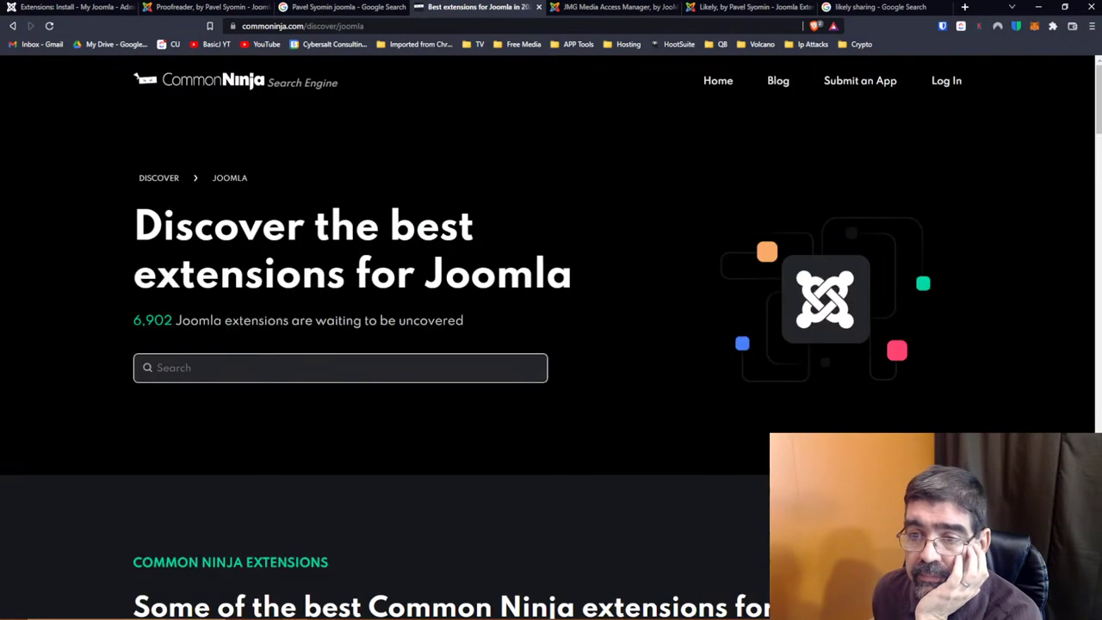
Close the developer's Google search, Common Ninja and Proofreader tabs to bring up the JMG Media Access Manager listing
left_click(46, 8)
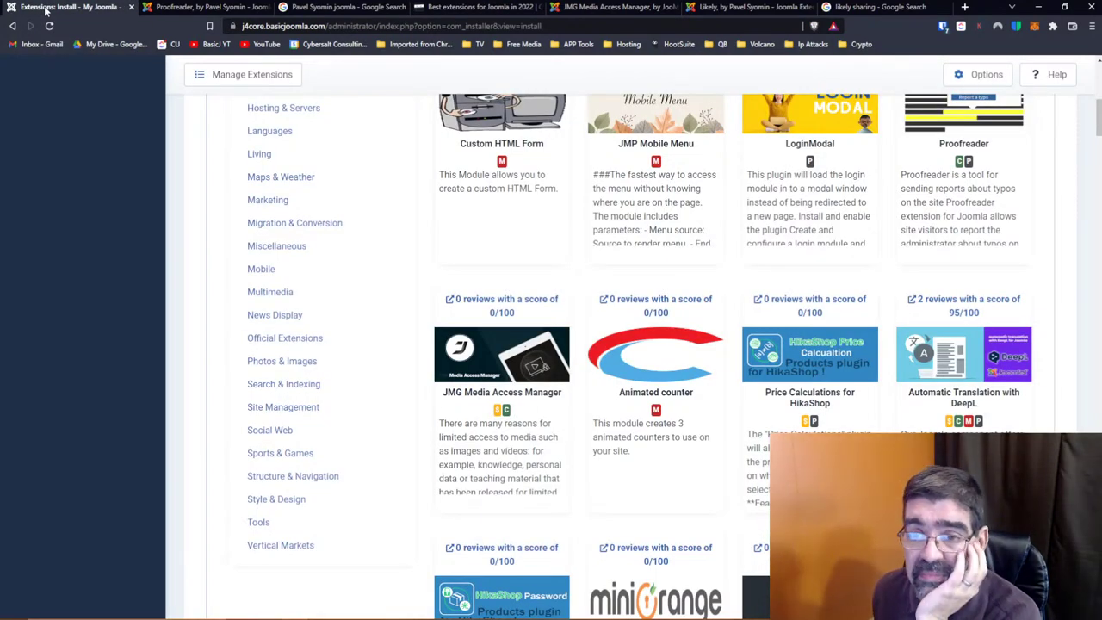
left_click(188, 9)
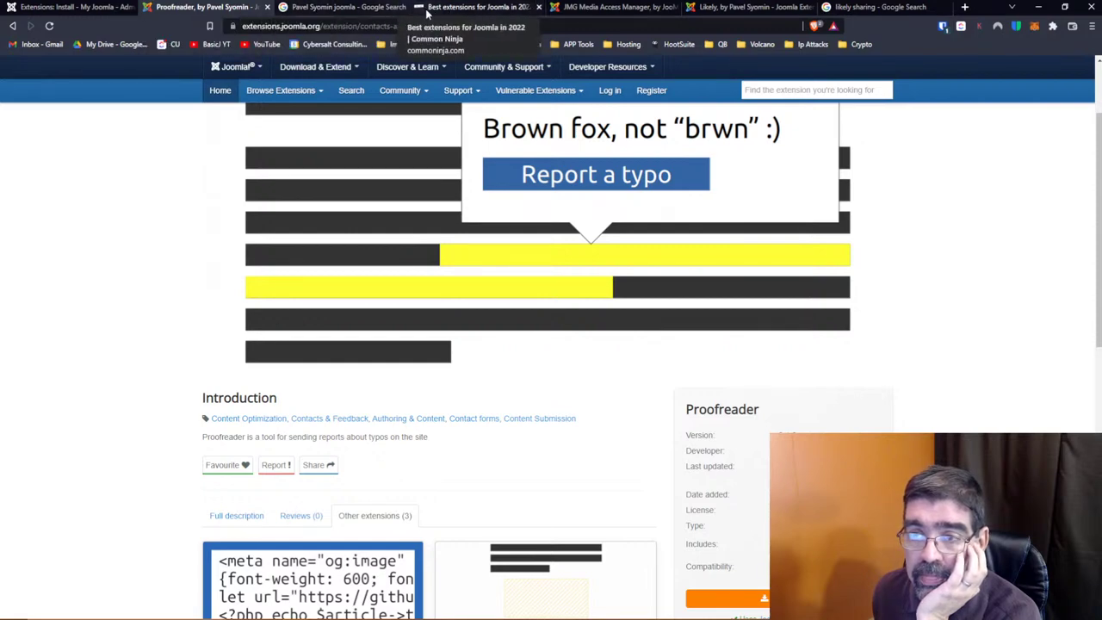
left_click(447, 8)
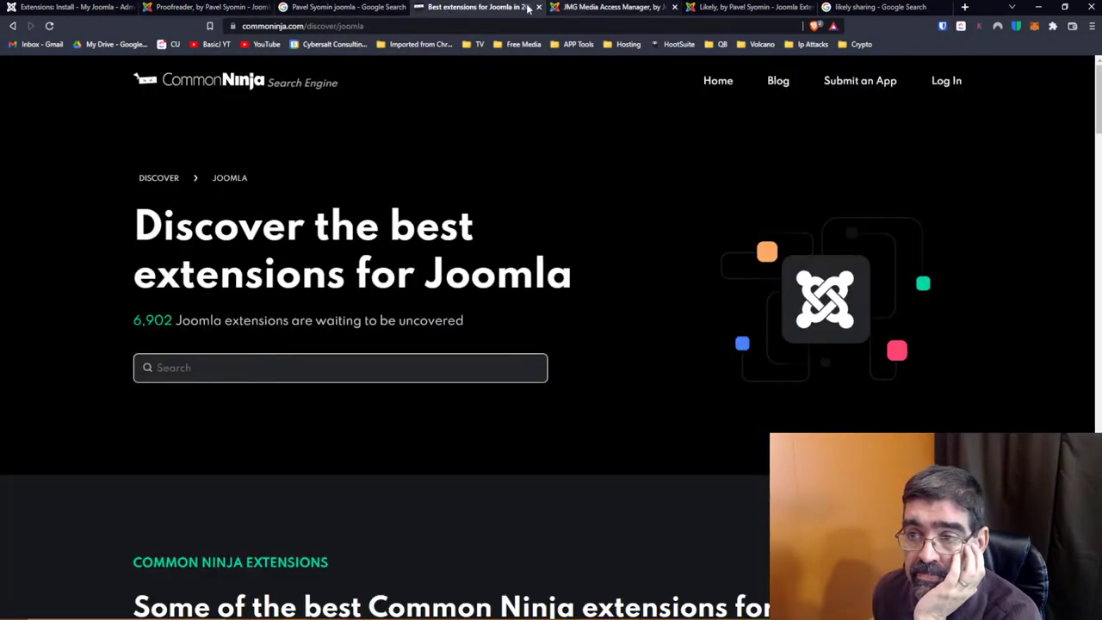
left_click(360, 9)
left_click(402, 8)
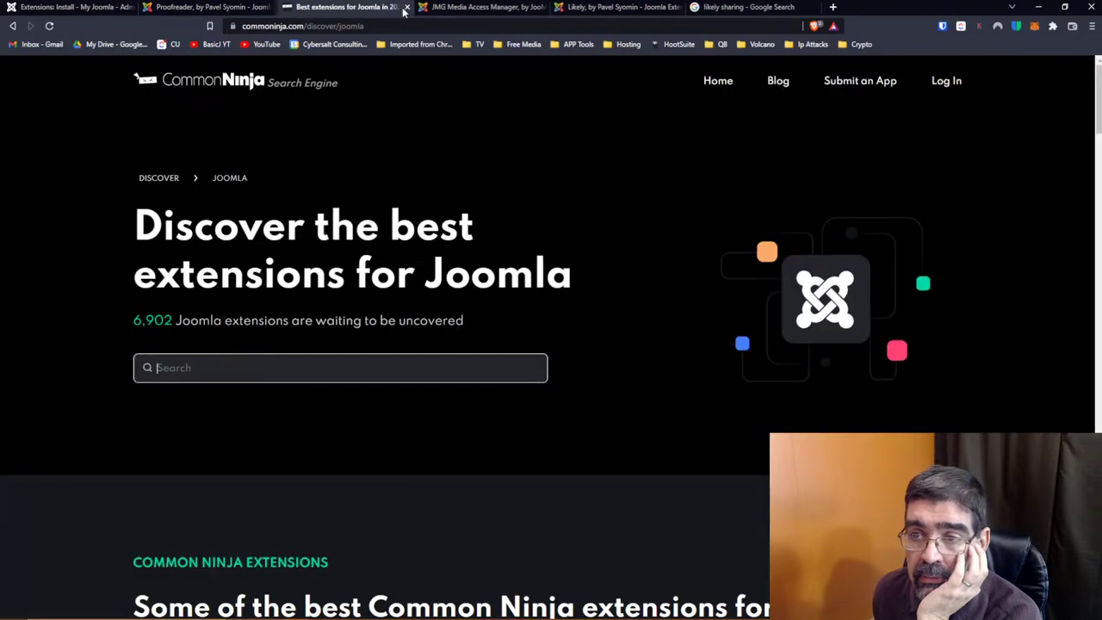
left_click(402, 8)
left_click(186, 7)
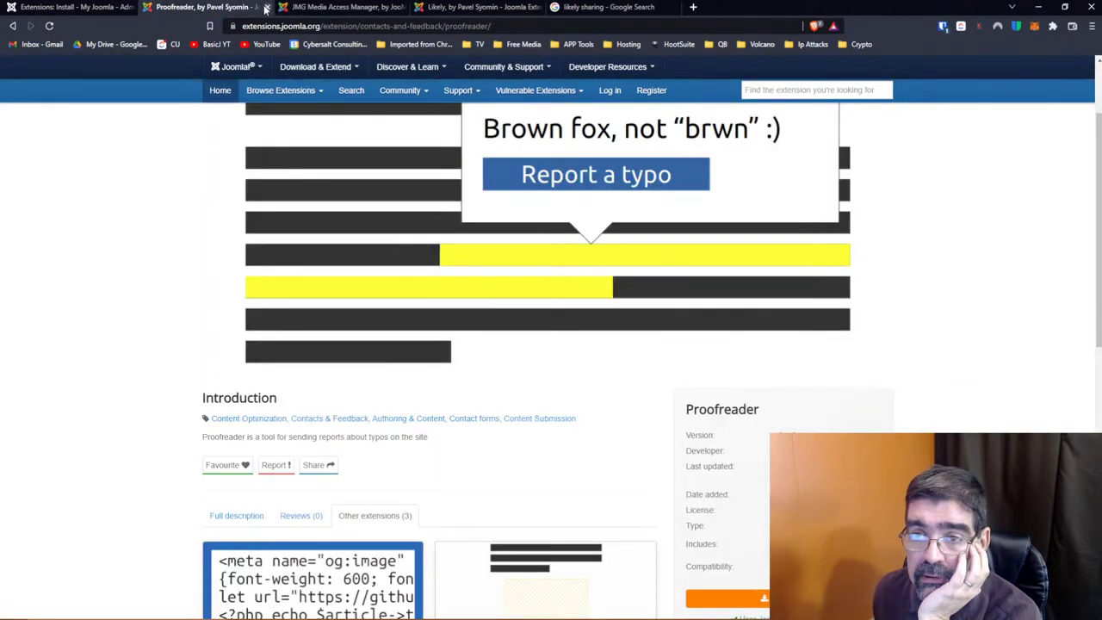
left_click(267, 7)
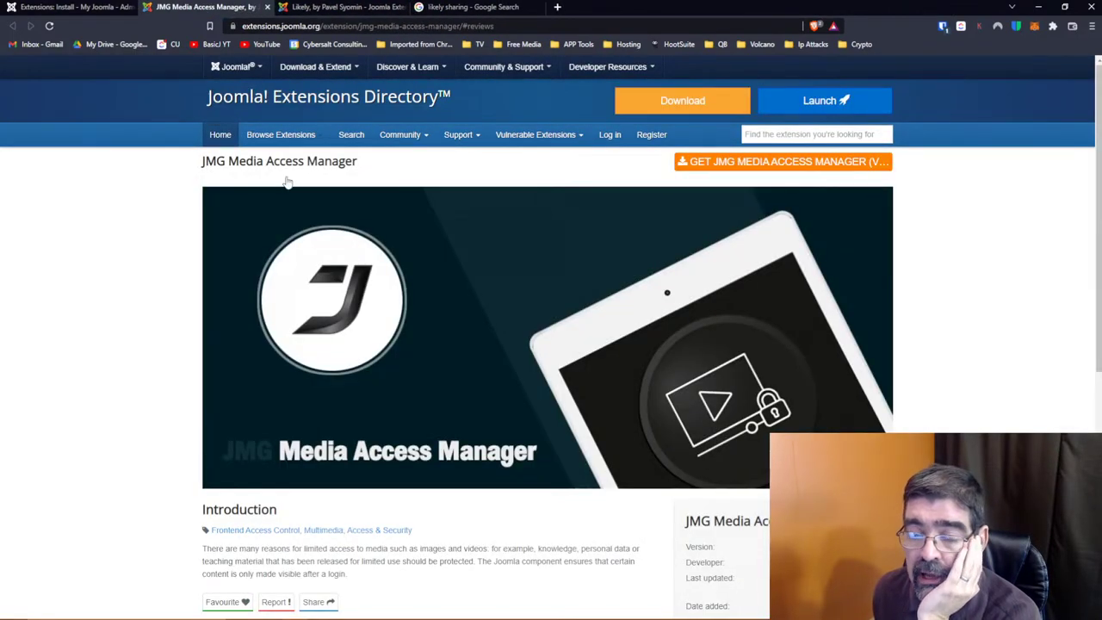
Read the JMG Media Access Manager introduction, full description and details, and open its demo page
scroll(466, 203, "down", 2)
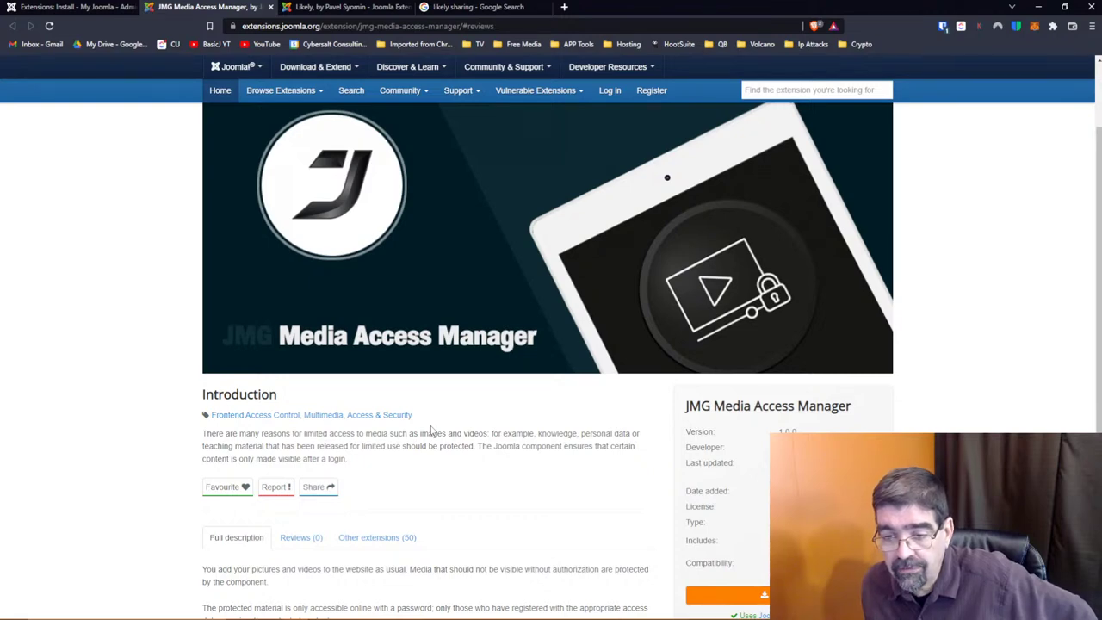
scroll(432, 430, "down", 3)
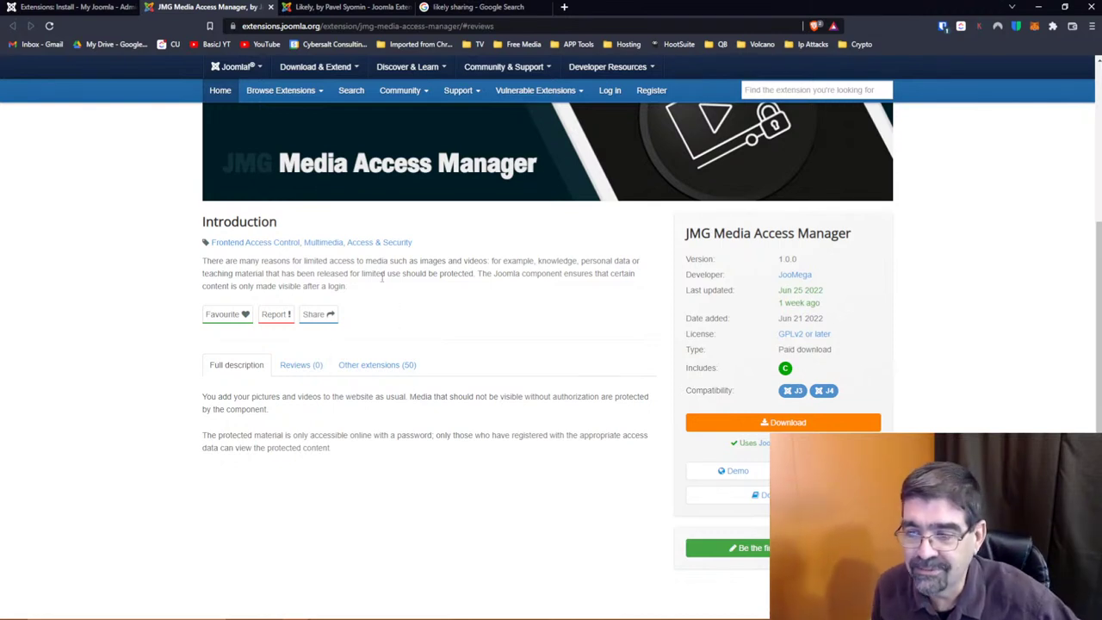
left_click(738, 474)
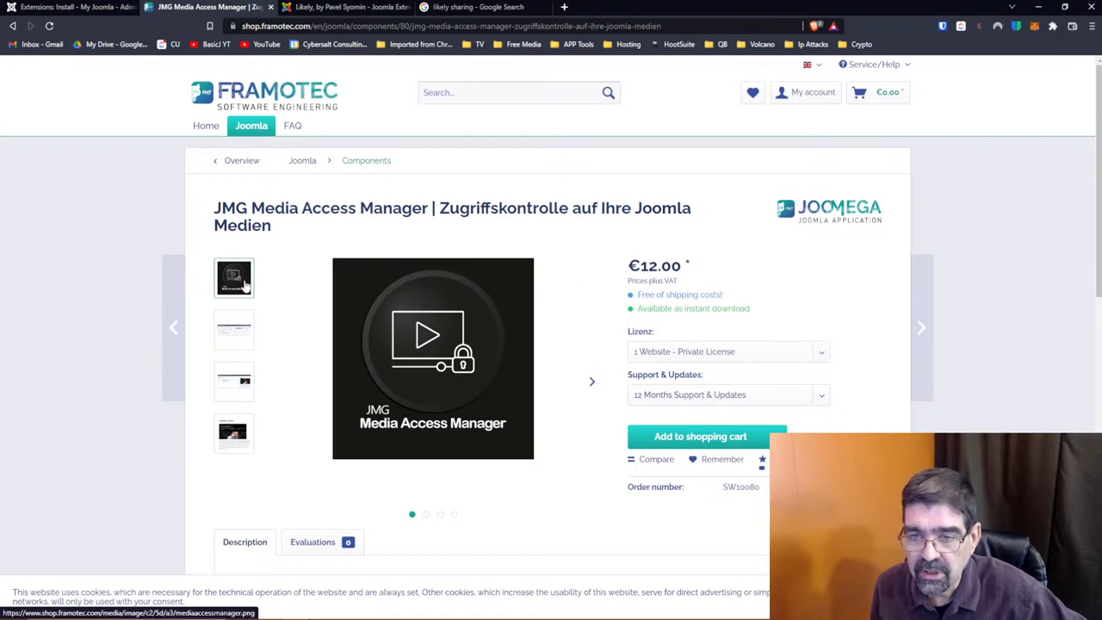
Examine the JMG Media Access Manager screenshots of the media list, media editing form and YouTube login overlay, and close the gallery
left_click(422, 344)
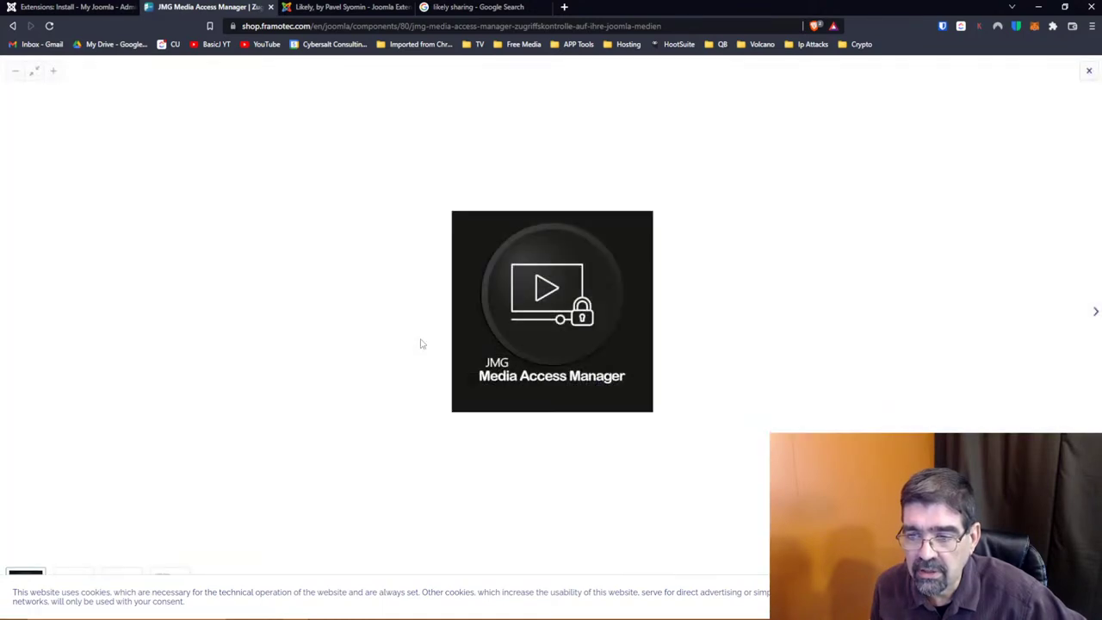
left_click(1095, 311)
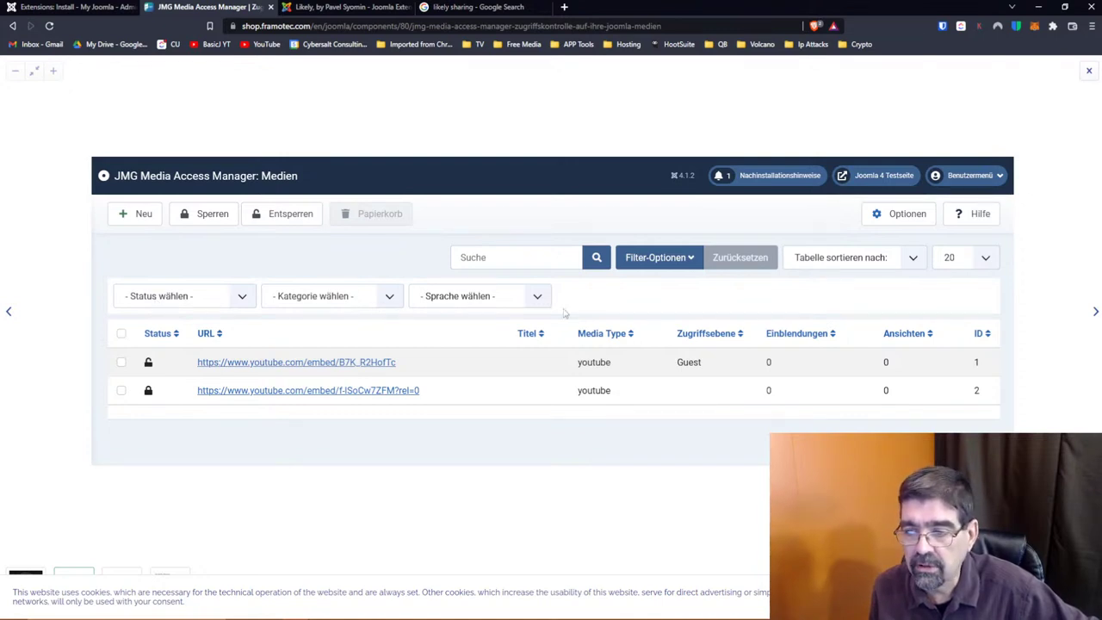
left_click(1096, 315)
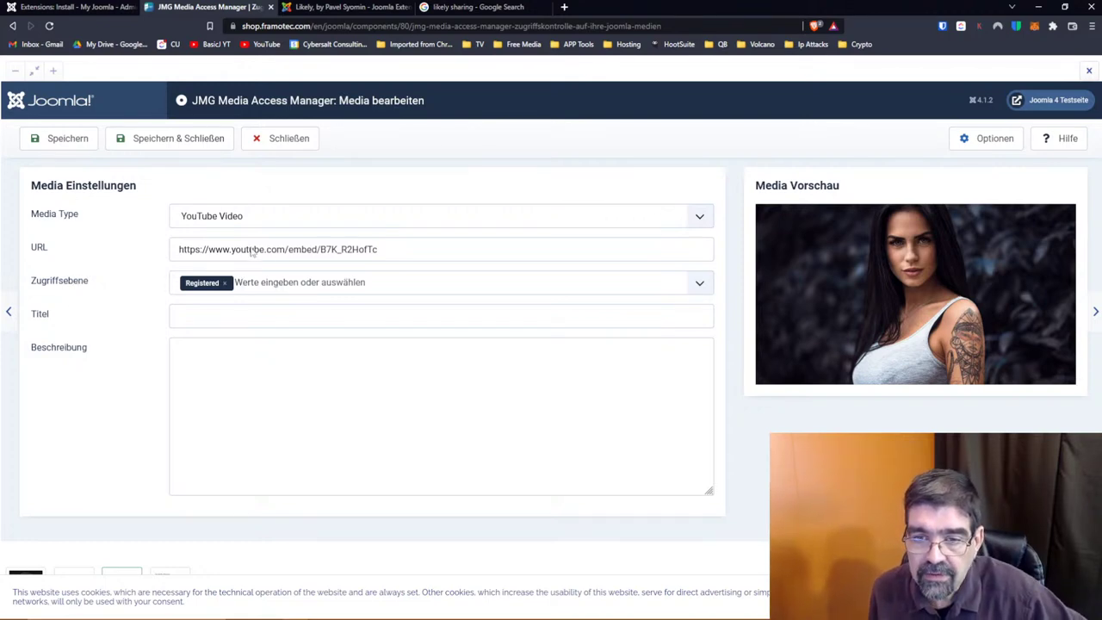
left_click(10, 315)
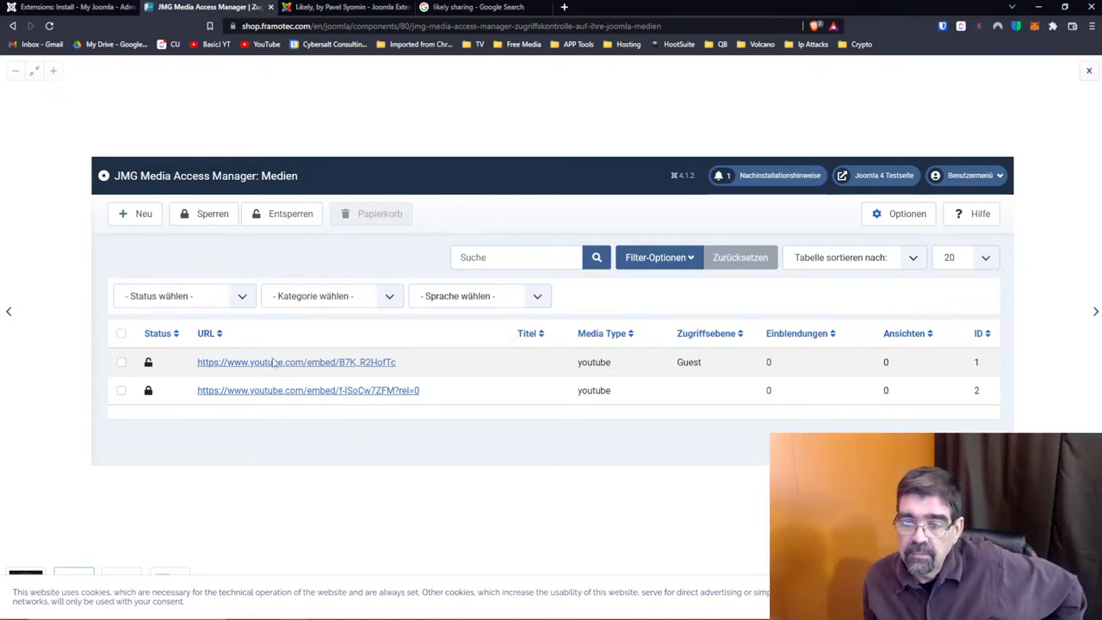
left_click(1095, 313)
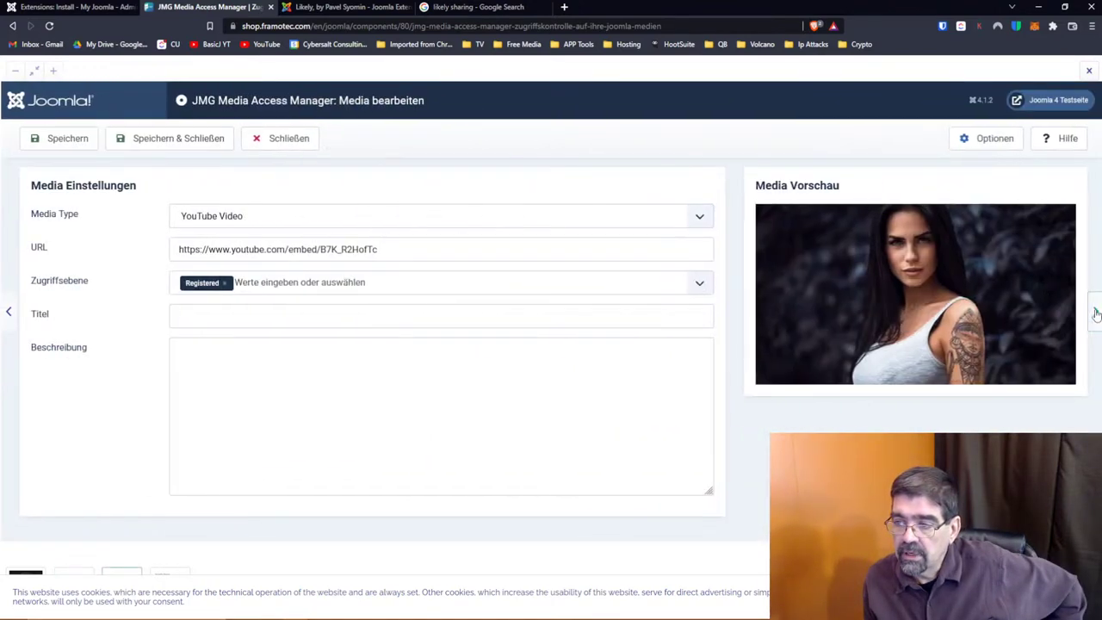
left_click(1096, 313)
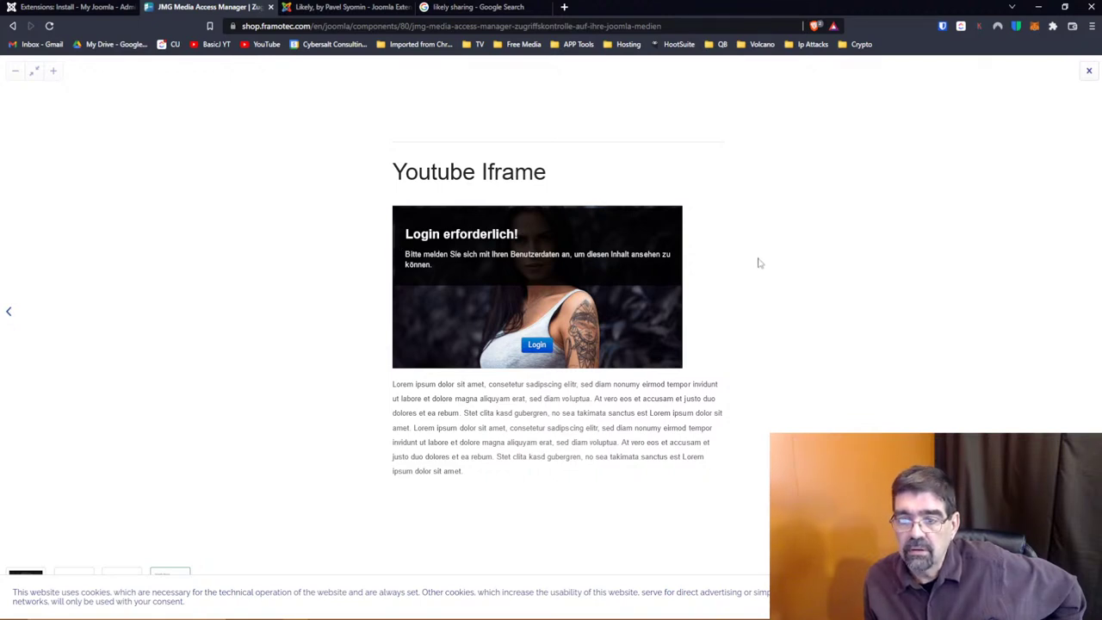
left_click(9, 311)
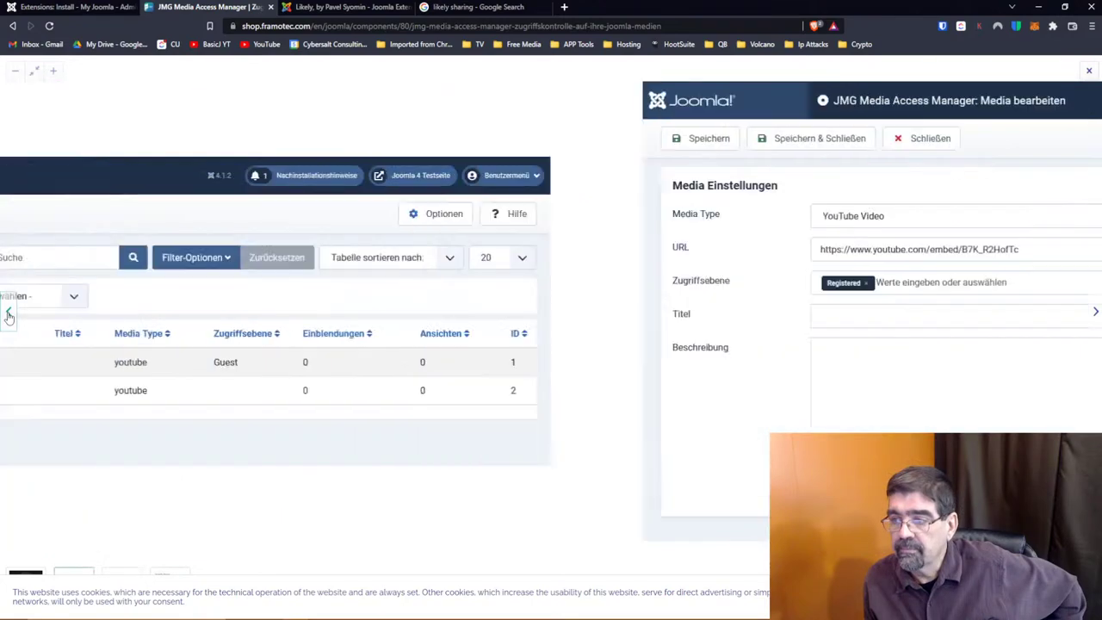
left_click(1089, 70)
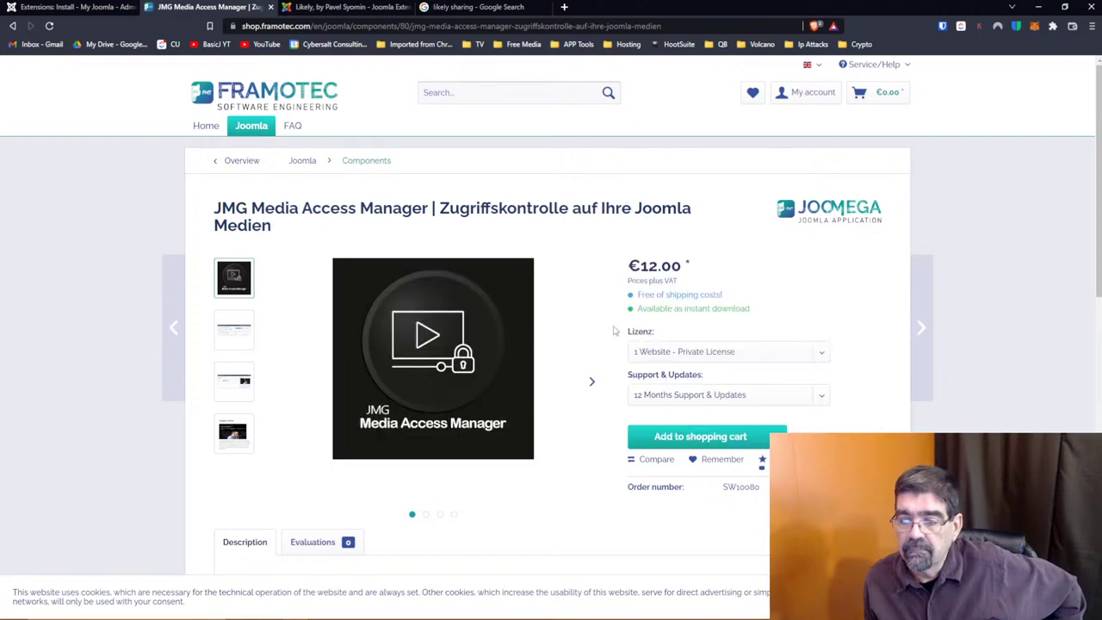
Copy the web address of the JMG Media Access Manager shop page and look through the other open windows
left_click(631, 27)
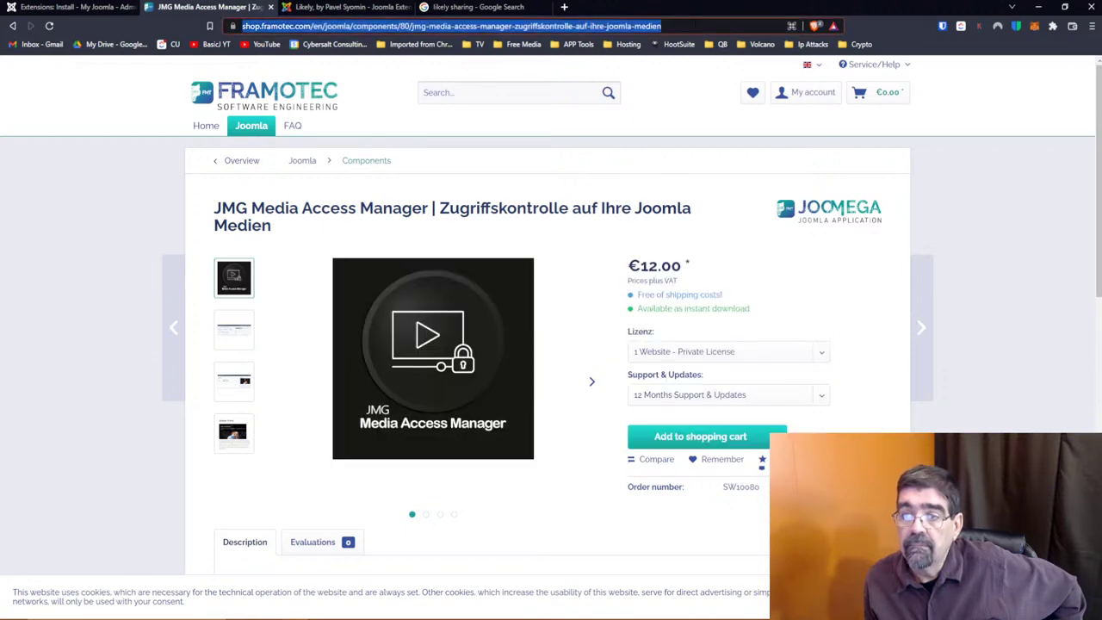
right_click(694, 24)
left_click(731, 86)
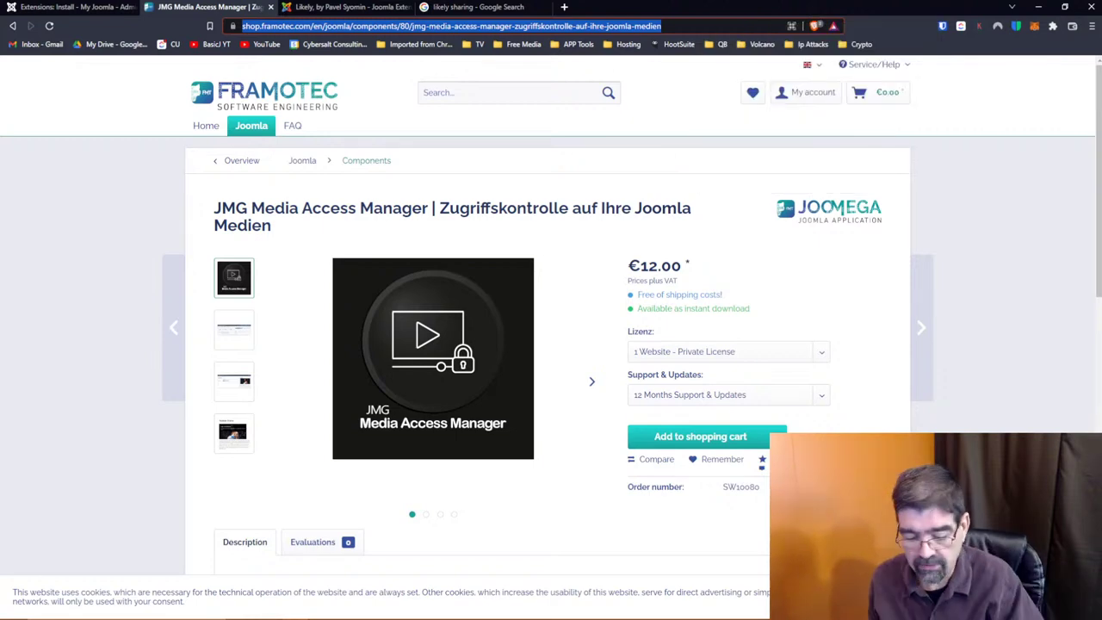
key("alt+Tab")
key("alt+Tab")
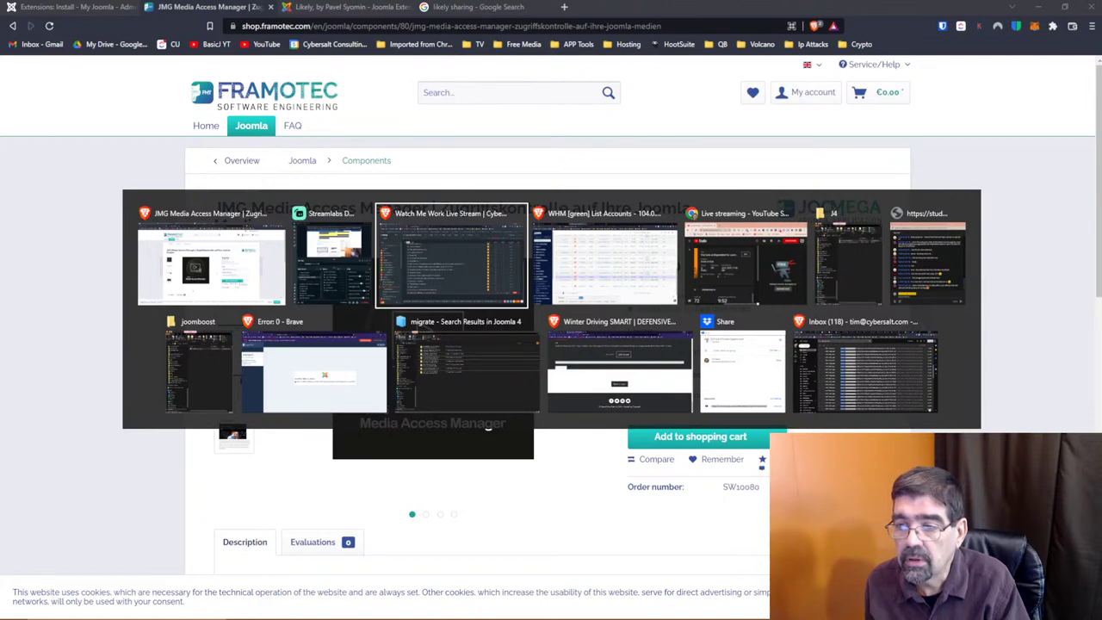
key("Escape")
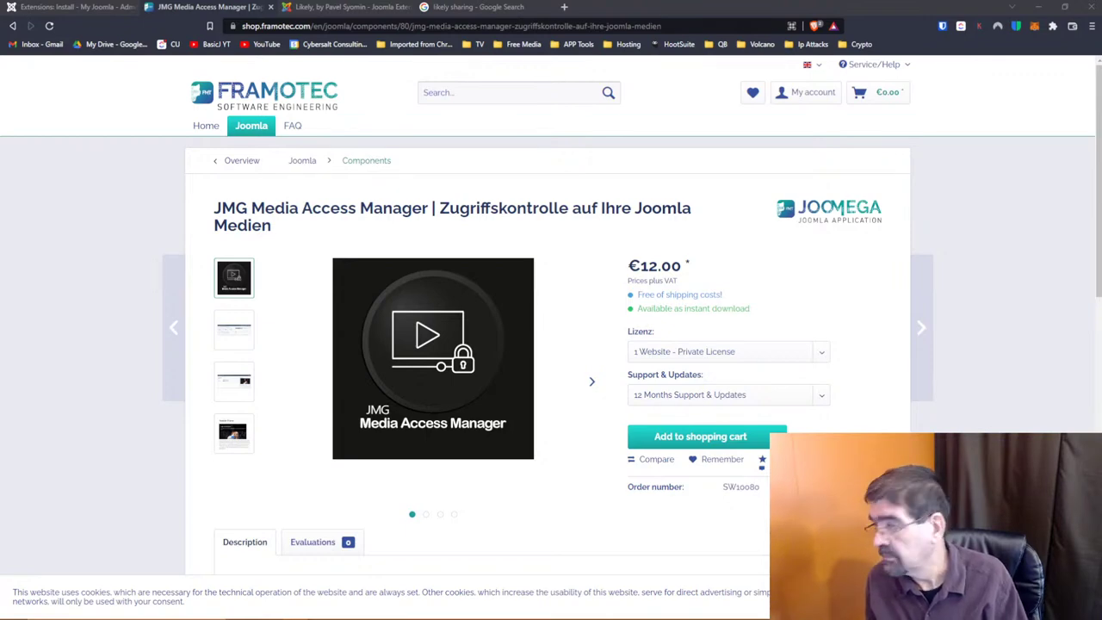
Return to the Joomla extension install list and bring up the Animated counter listing in a new tab
left_click(37, 9)
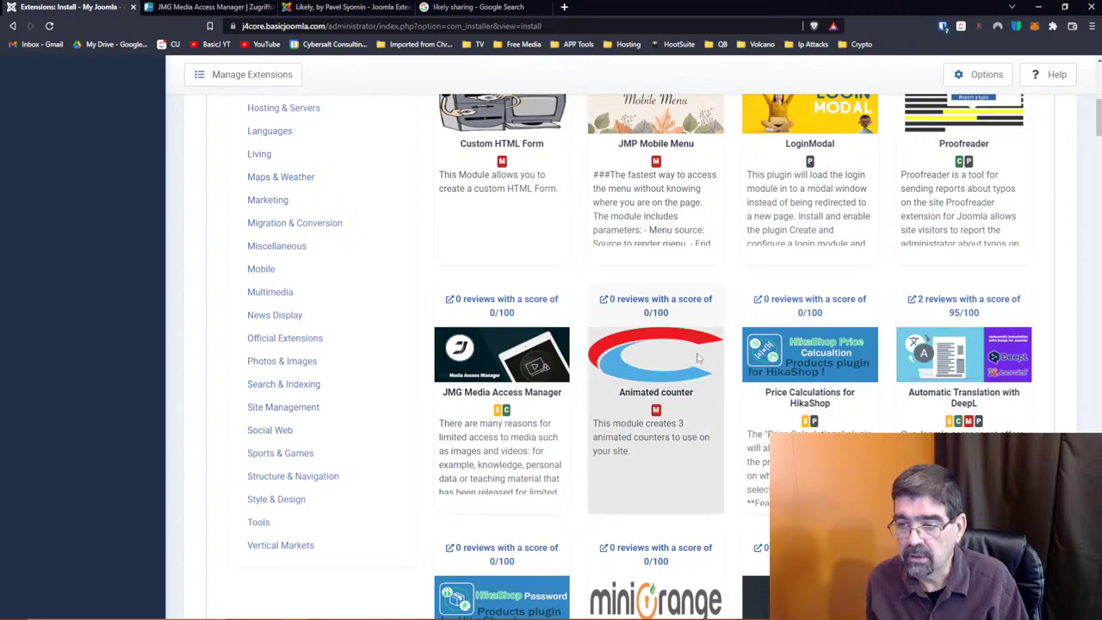
right_click(649, 302)
left_click(667, 310)
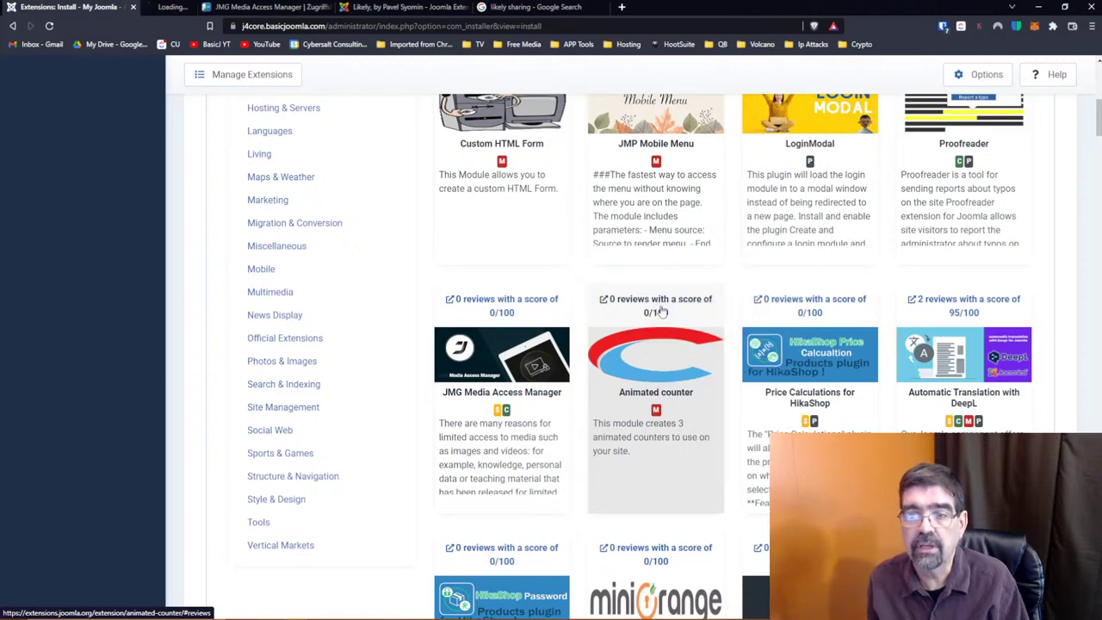
left_click(207, 7)
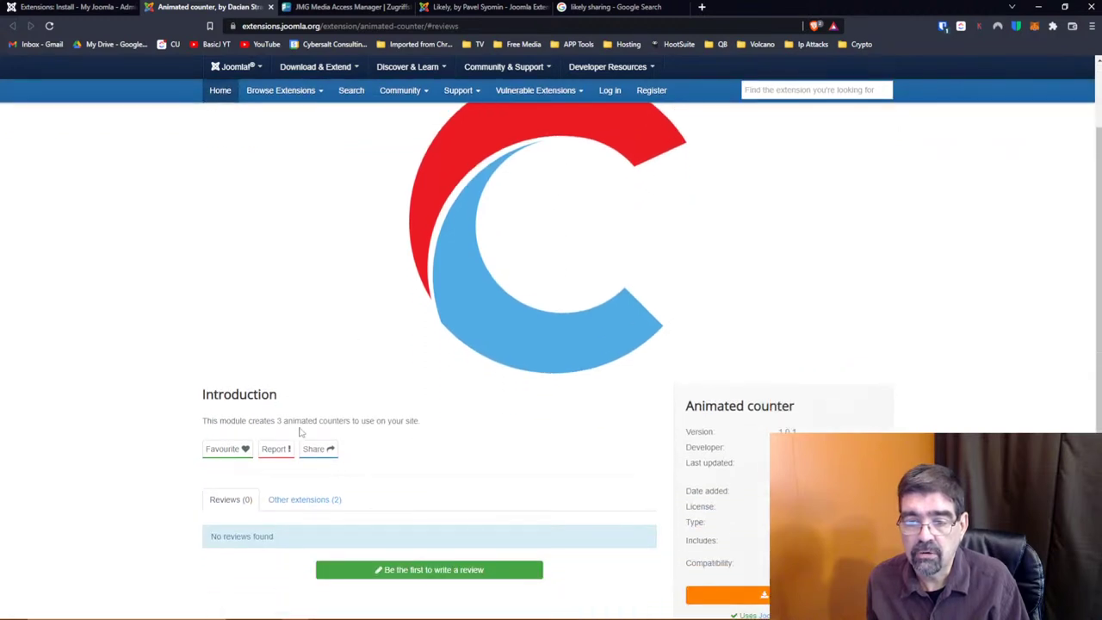
Check the Animated counter introduction and details, open its demo site, and look through the module articles and sidebar demos there
scroll(637, 413, "down", 2)
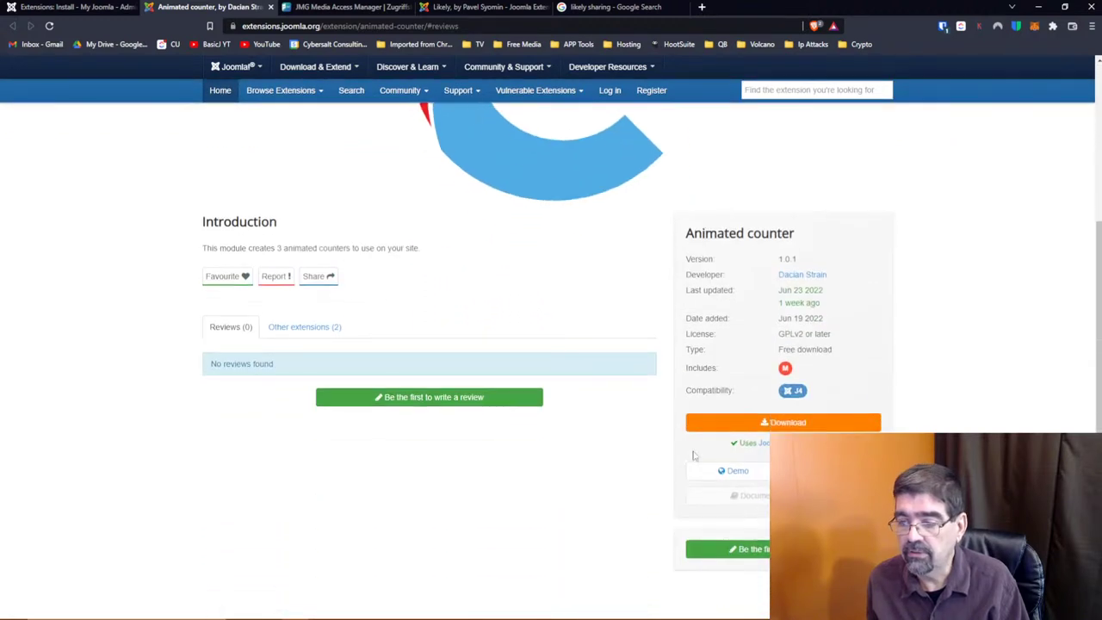
left_click(733, 470)
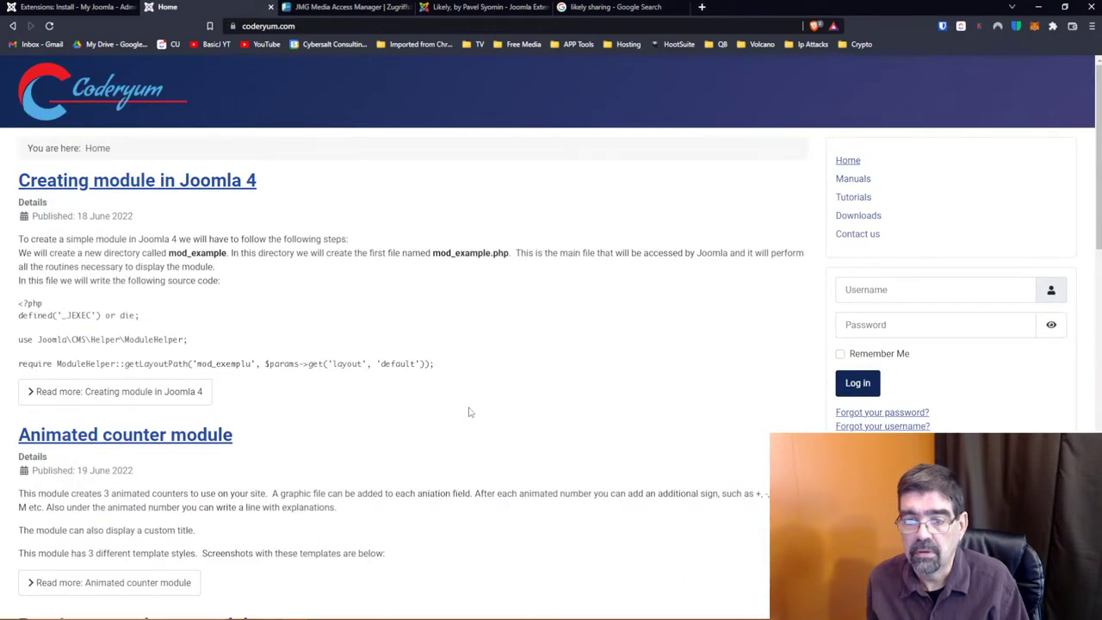
scroll(455, 327, "down", 2)
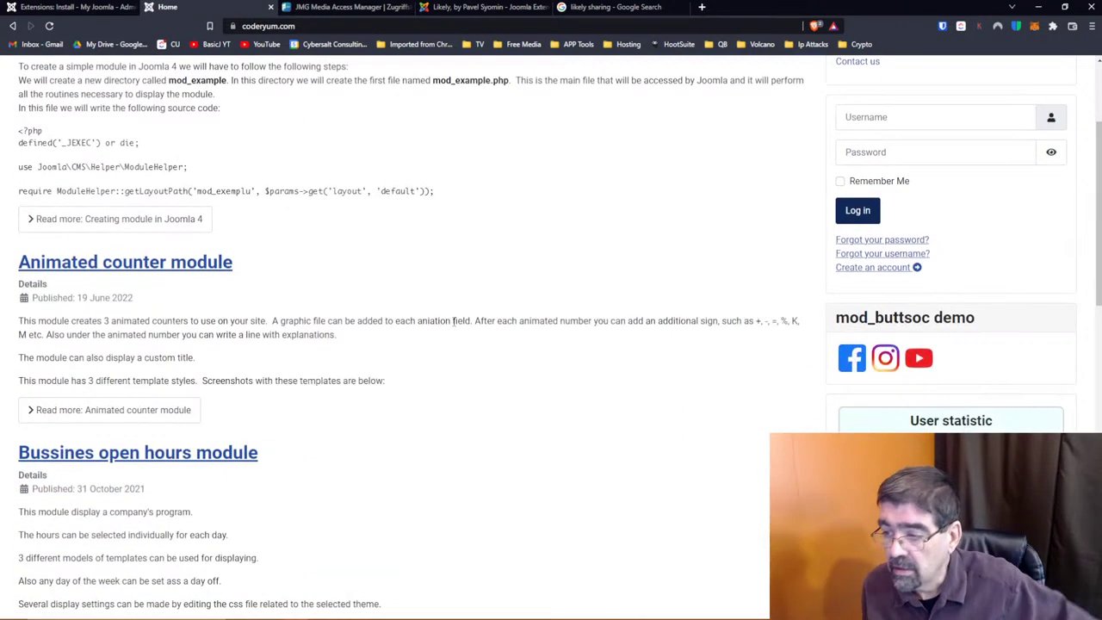
scroll(454, 321, "down", 2)
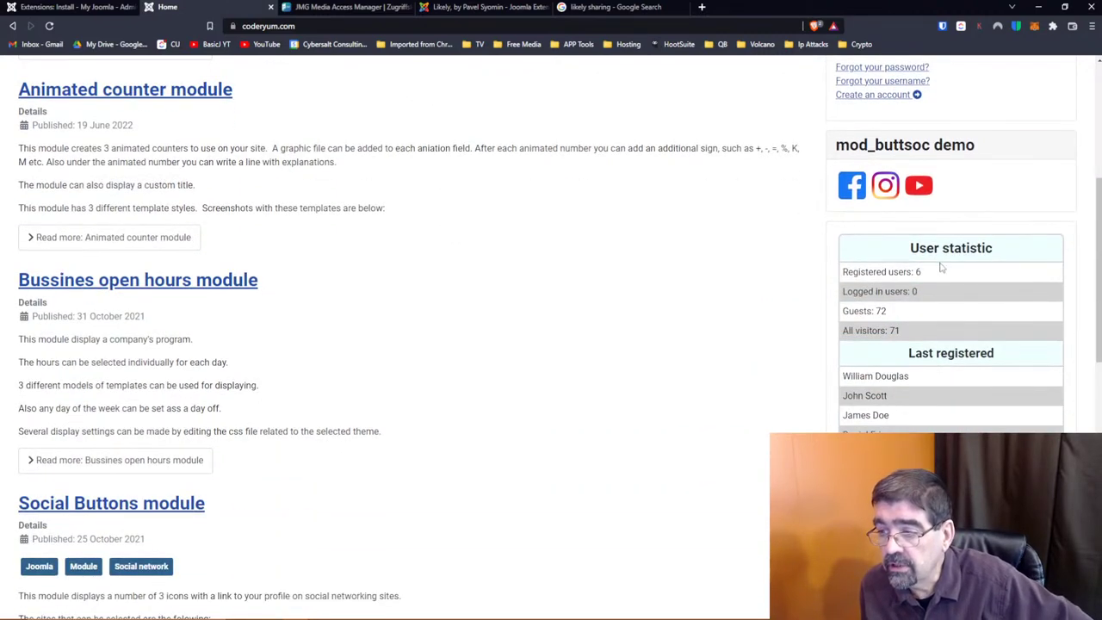